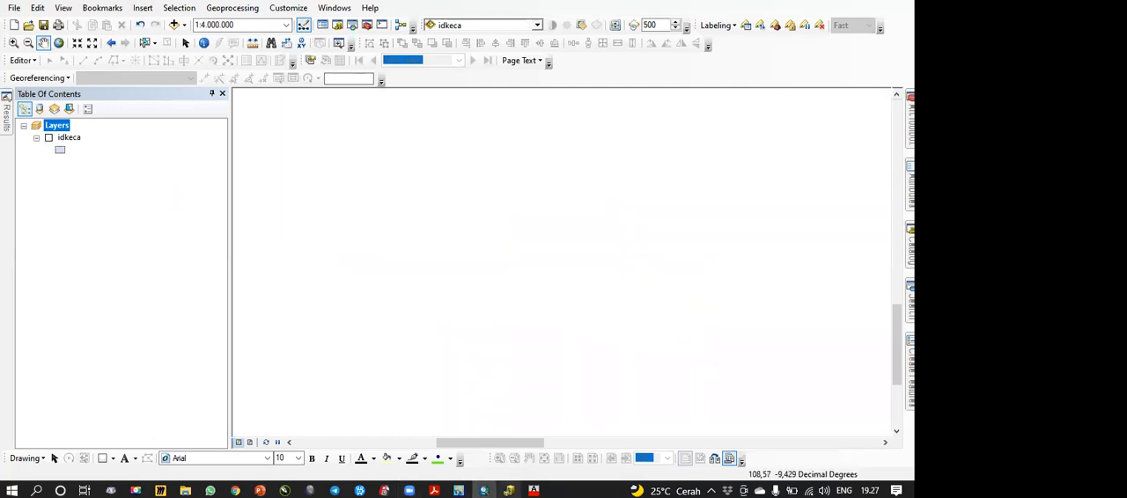
Step: Switch to ArcCatalog, locate pos hidrologi ws citanduy a2.jpg in the 0 Sumber Data folder and add it to the ArcMap map
click(509, 490)
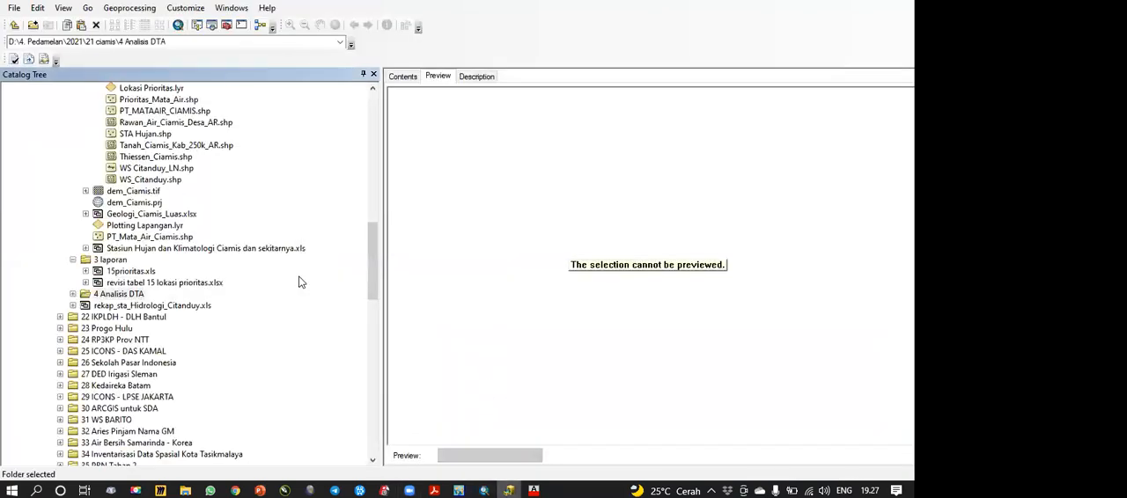
scroll(300, 281, down, 10)
scroll(300, 282, up, 1)
click(113, 182)
click(117, 191)
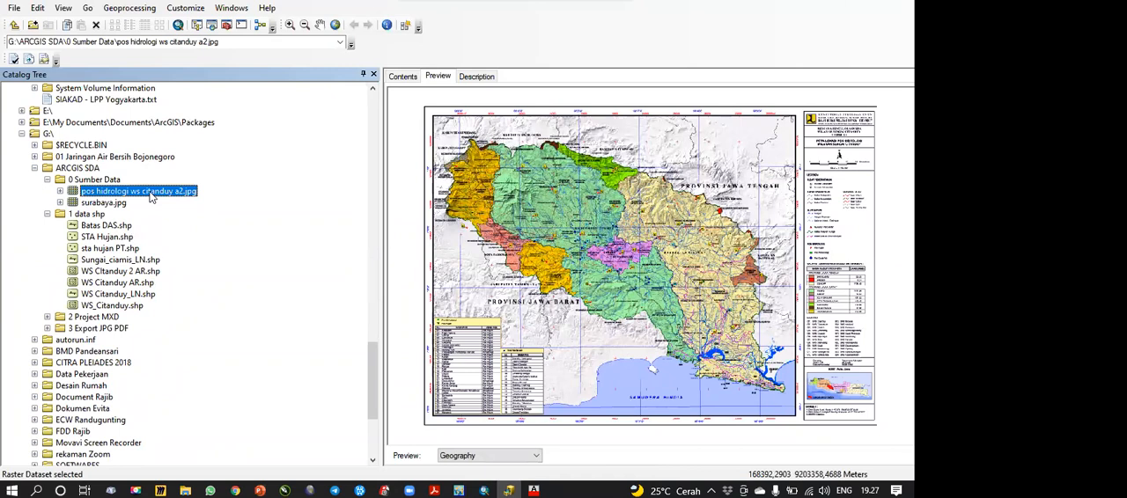
click(483, 490)
drag(118, 210, 115, 208)
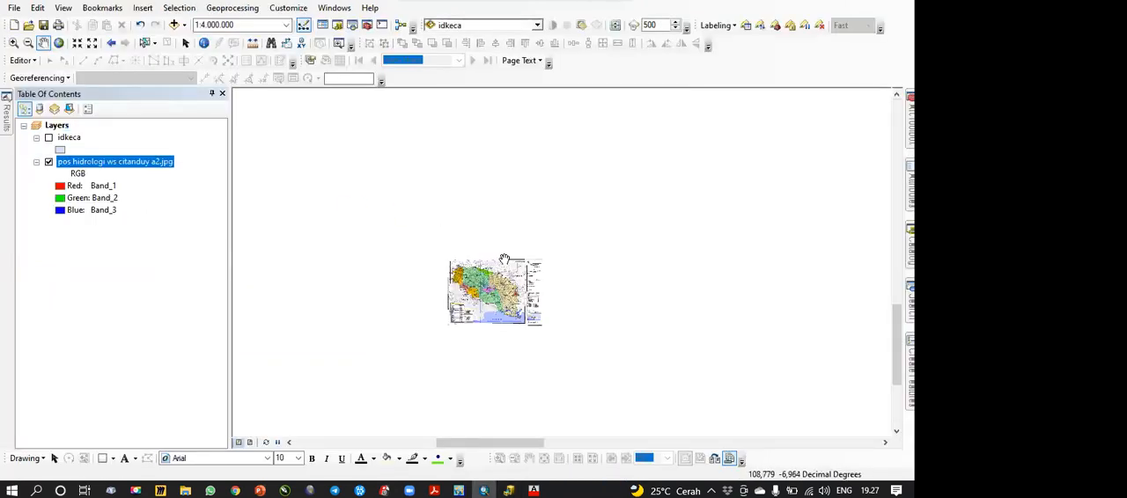
Step: Zoom to the pos hidrologi ws citanduy a2.jpg layer and examine the coordinate labels and grid at the map's northwest corner
right_click(146, 164)
click(194, 238)
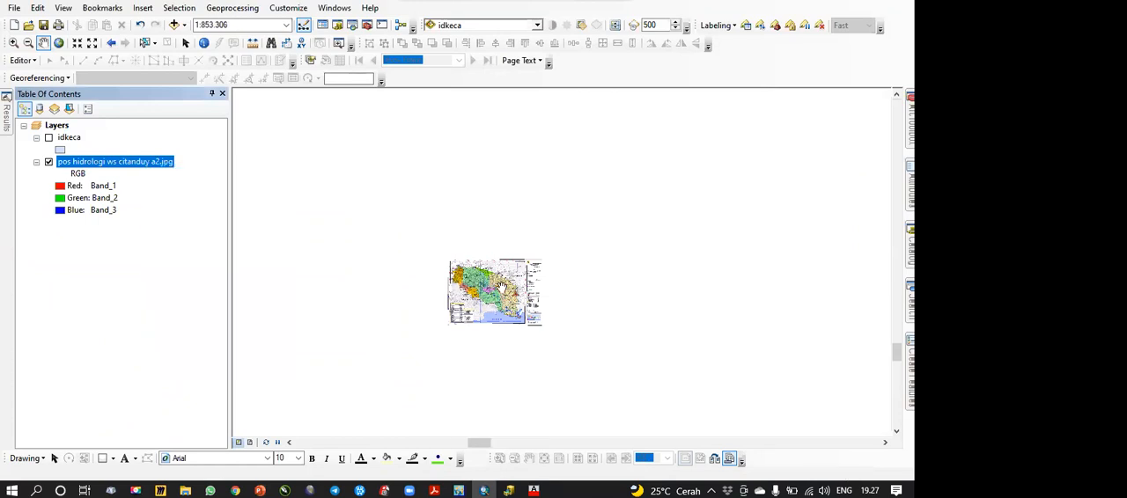
scroll(495, 215, up, 1)
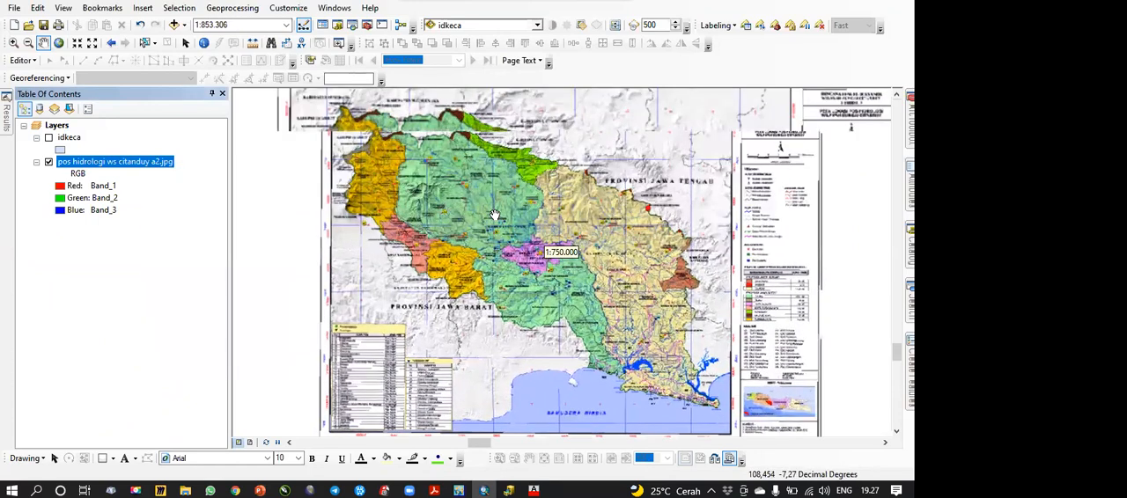
scroll(495, 215, up, 4)
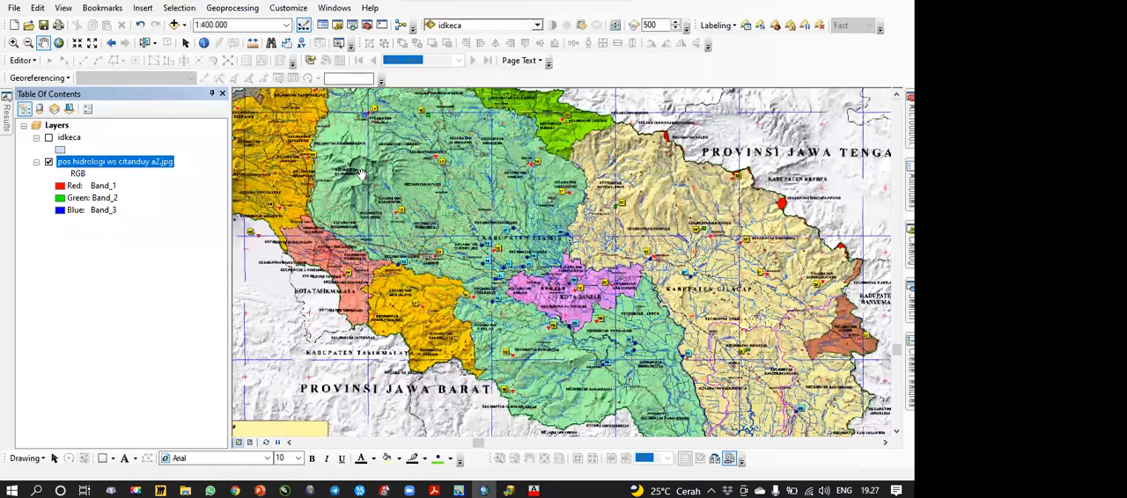
drag(370, 178, 485, 303)
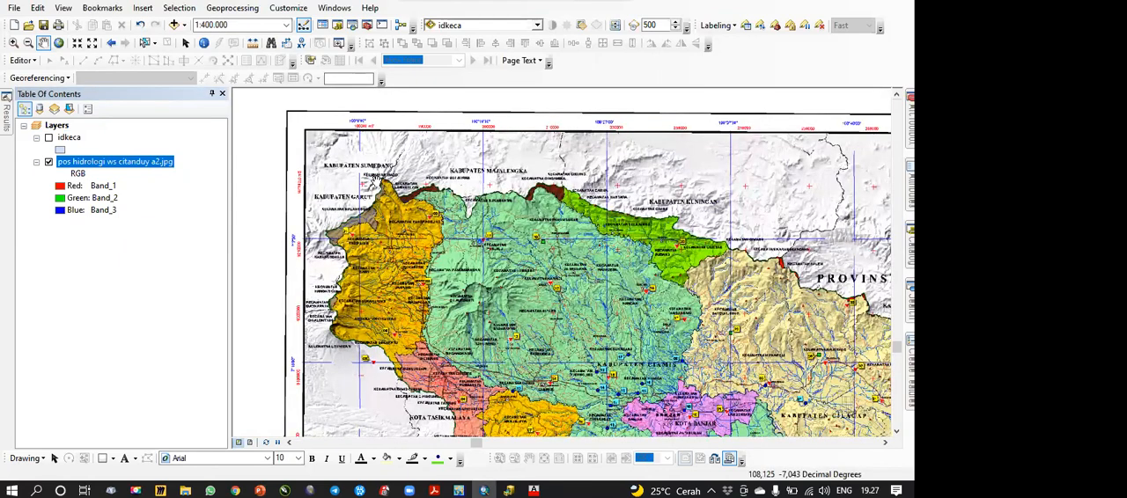
scroll(361, 182, up, 6)
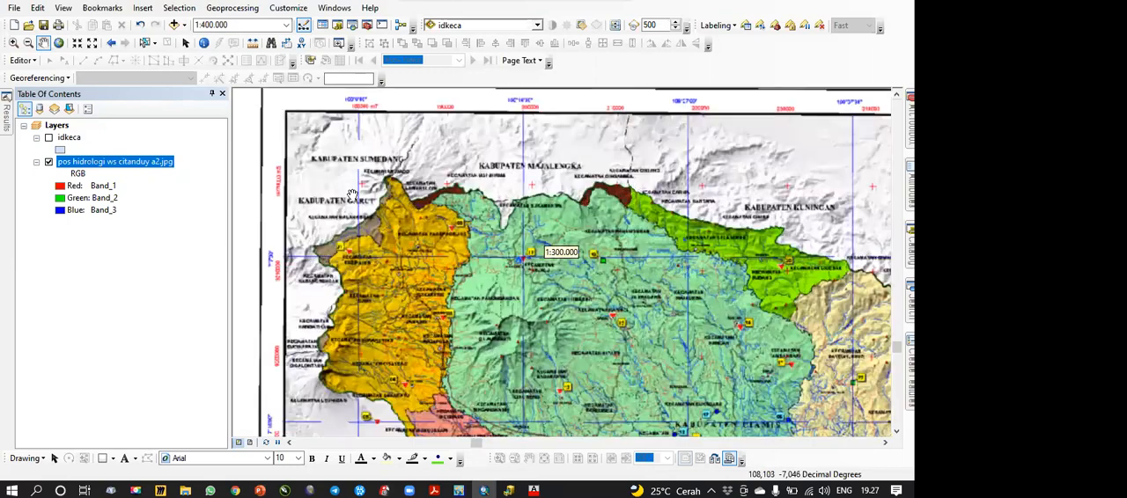
drag(489, 248, 585, 287)
drag(457, 161, 469, 245)
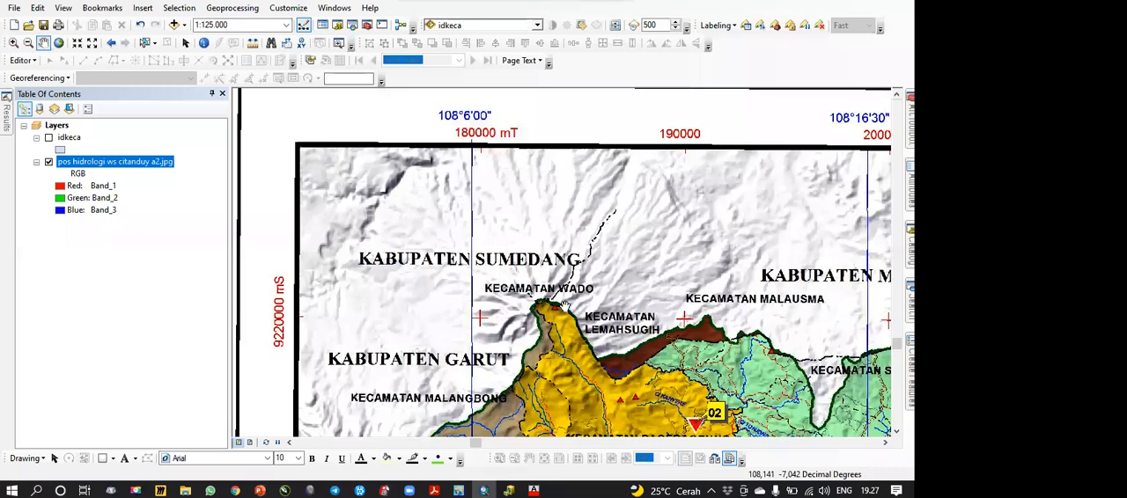
drag(523, 312, 498, 255)
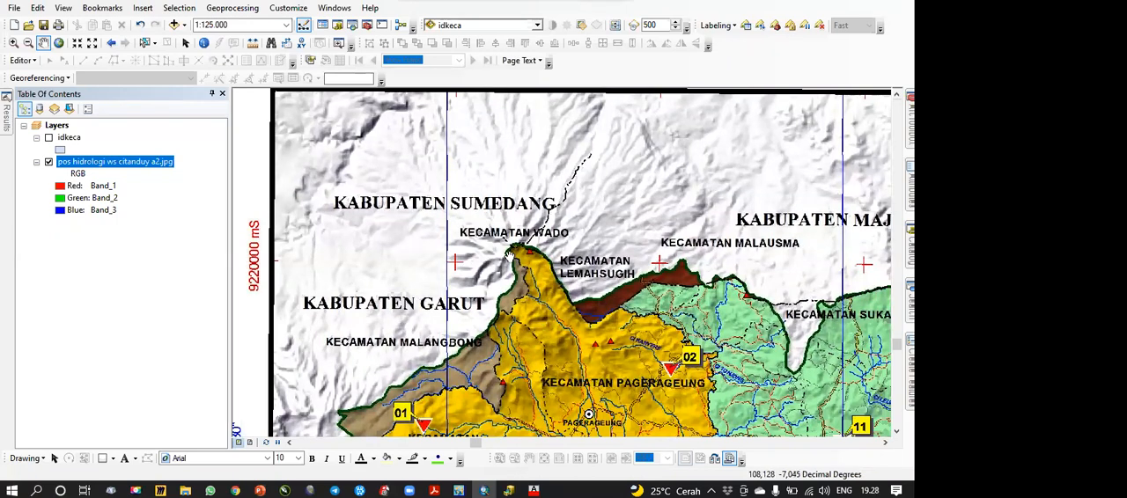
Step: View the full extent of the hydrology map image and compare it with the idkeca layer by toggling that layer's visibility
right_click(154, 168)
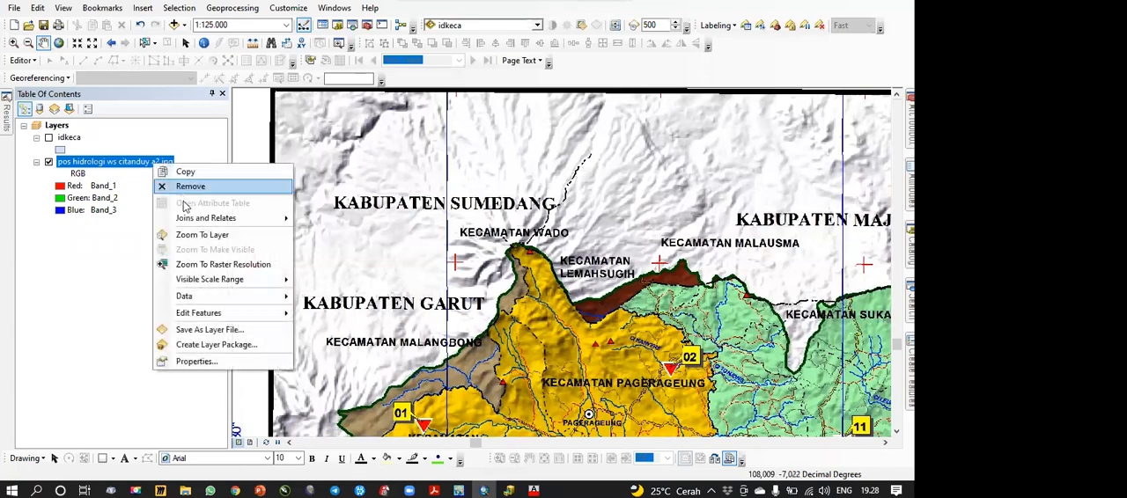
click(189, 234)
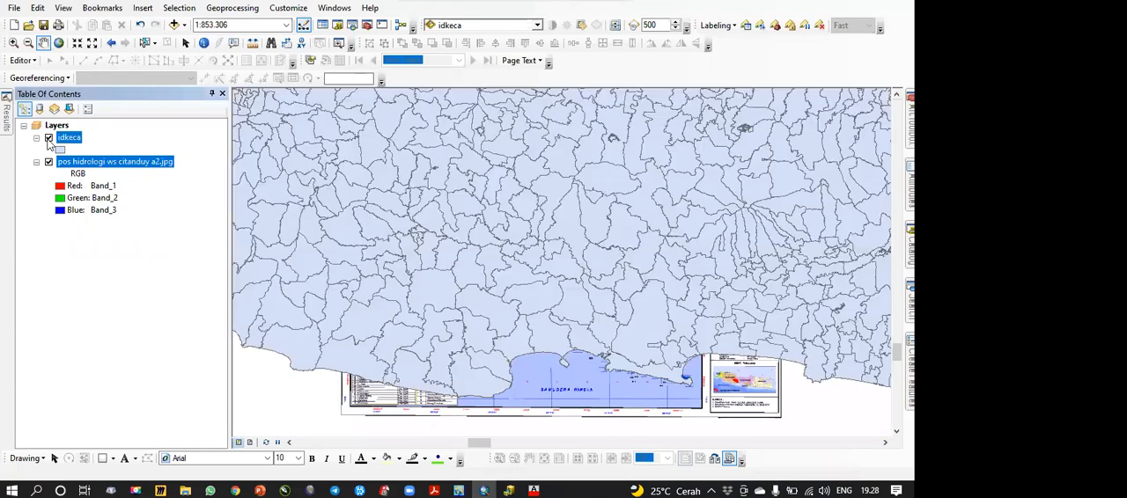
click(48, 138)
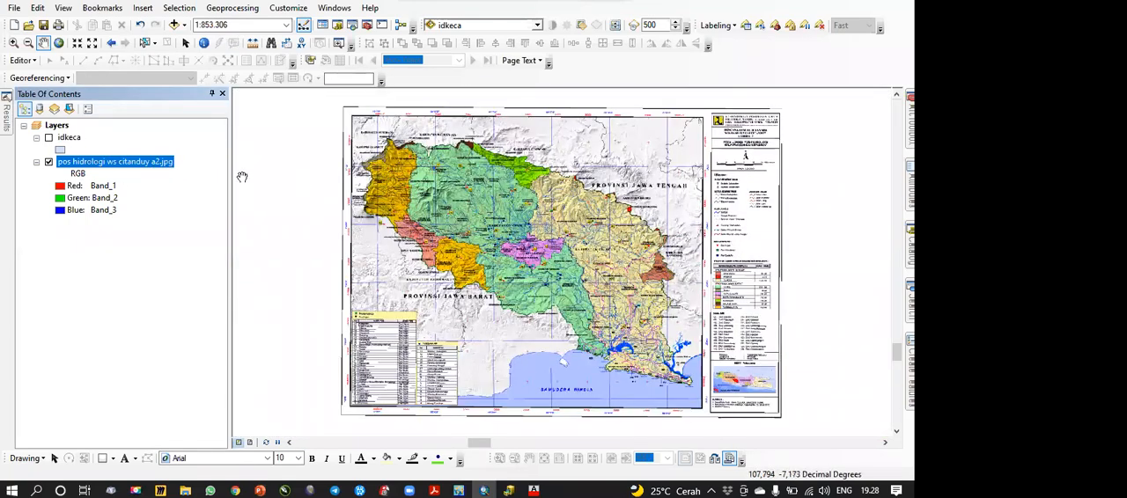
click(49, 139)
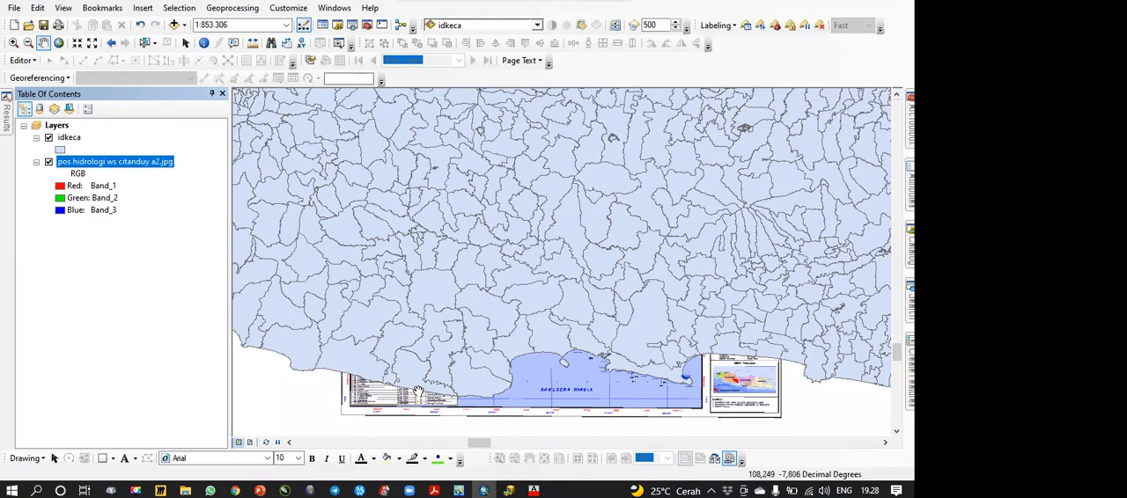
click(49, 139)
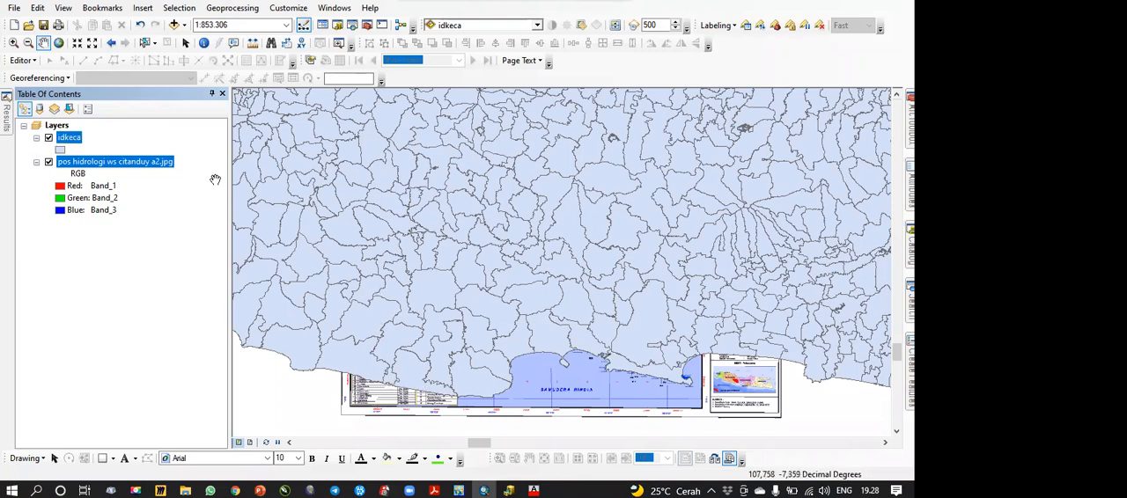
Step: Switch to ArcCatalog, preview the Citanduy shapefiles in 1 data shp and add WS_Citanduy.shp to the ArcMap map
key(alt+Tab)
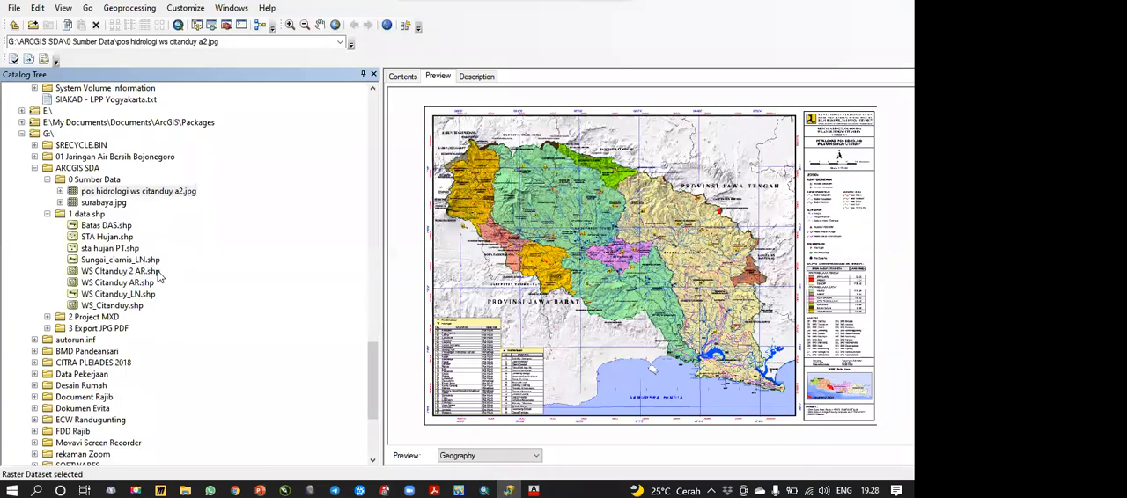
click(156, 273)
click(146, 283)
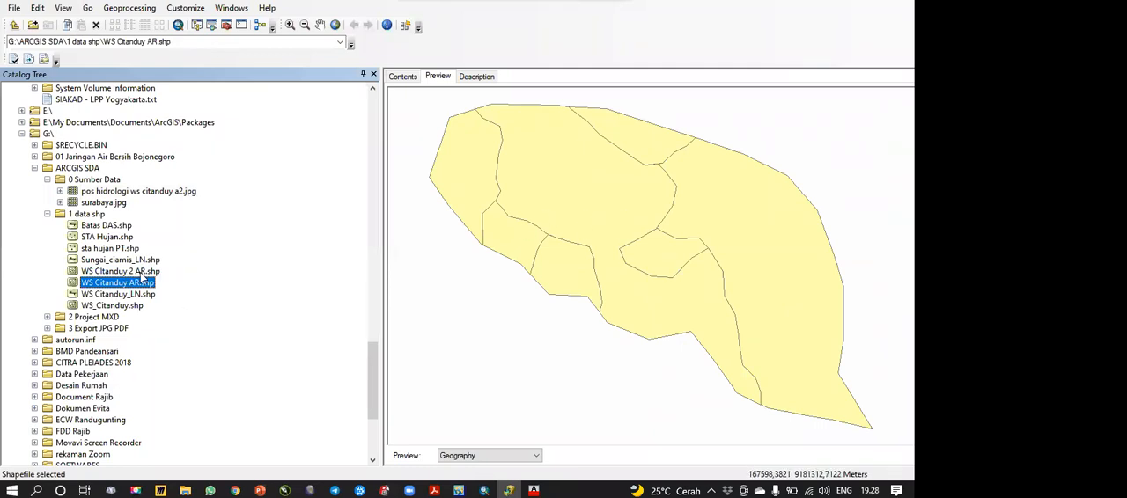
click(141, 273)
click(120, 305)
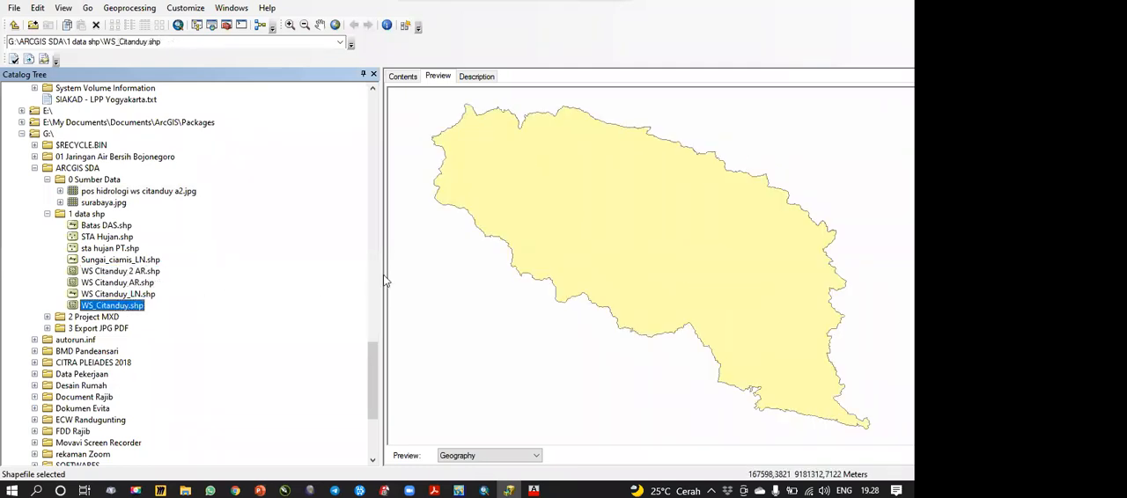
click(116, 296)
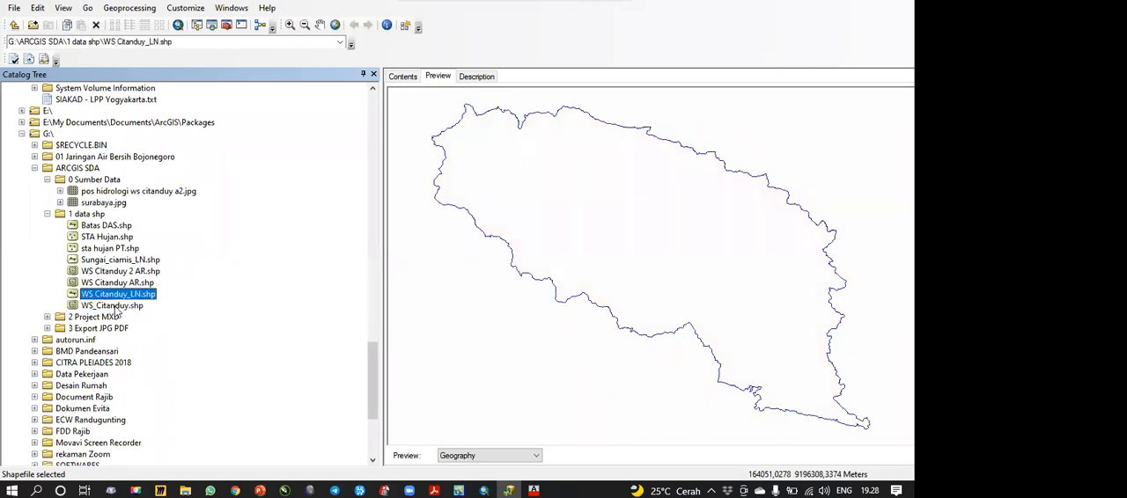
click(114, 307)
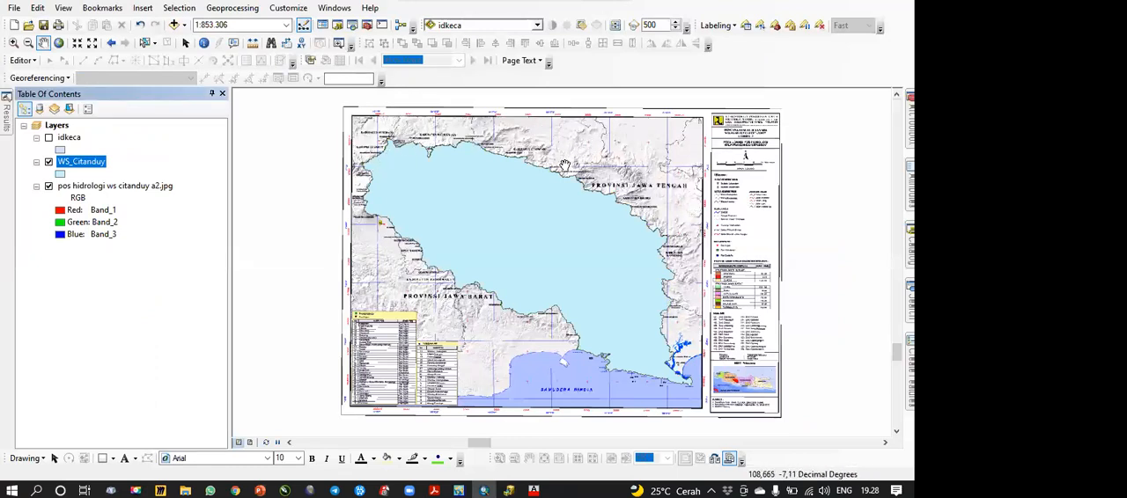
Step: Open the attribute table of the WS_Citanduy layer and narrow its window to uncover the map
right_click(101, 168)
click(220, 204)
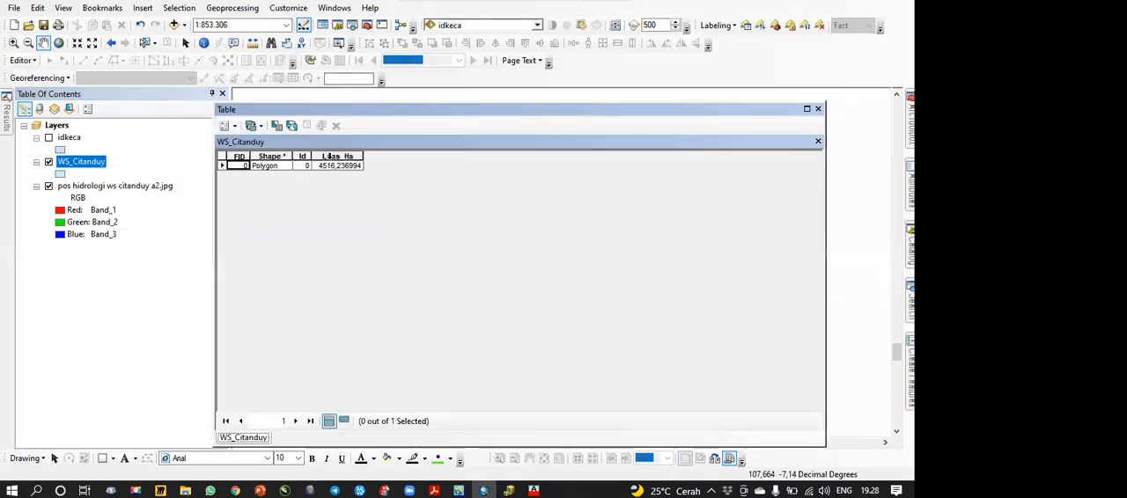
right_click(329, 156)
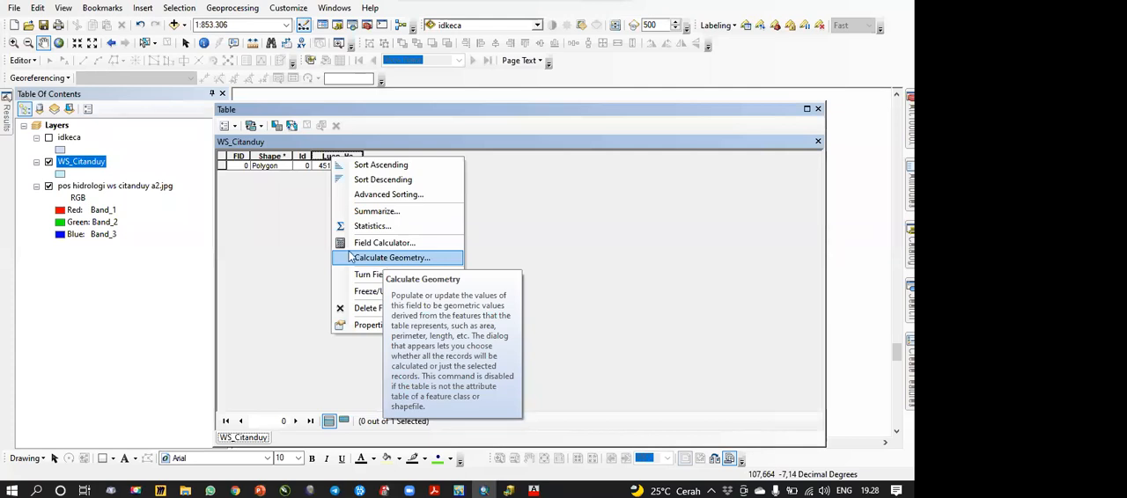
click(236, 218)
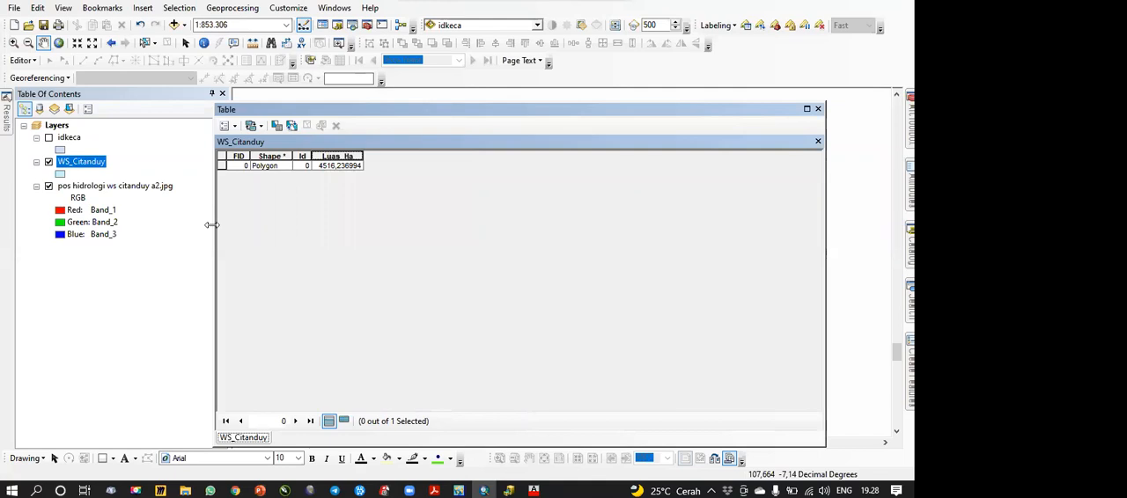
drag(211, 224, 619, 224)
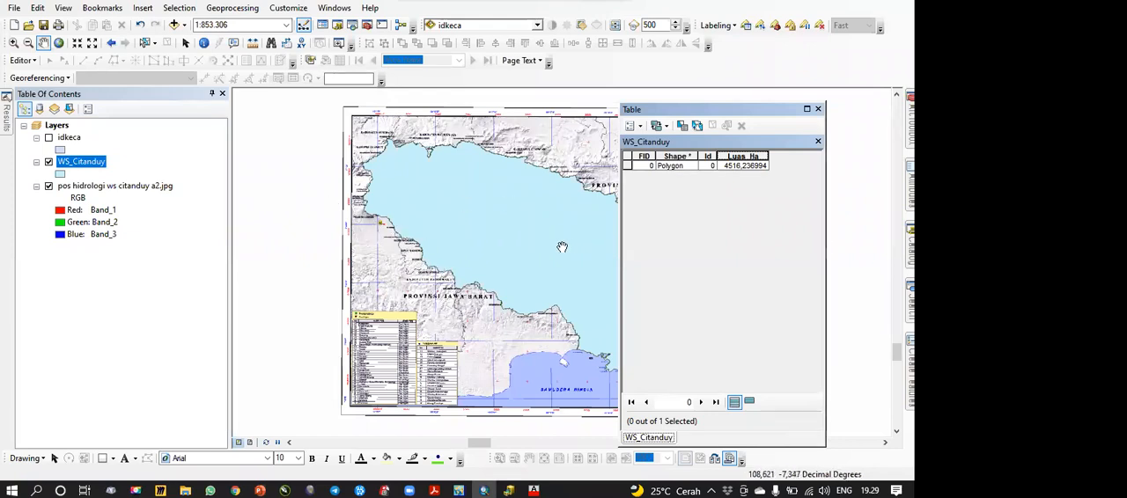
Step: Inspect the title, scale bar and legend of the hydrology map sheet and return to the full WS_Citanduy layer extent
drag(574, 247, 360, 243)
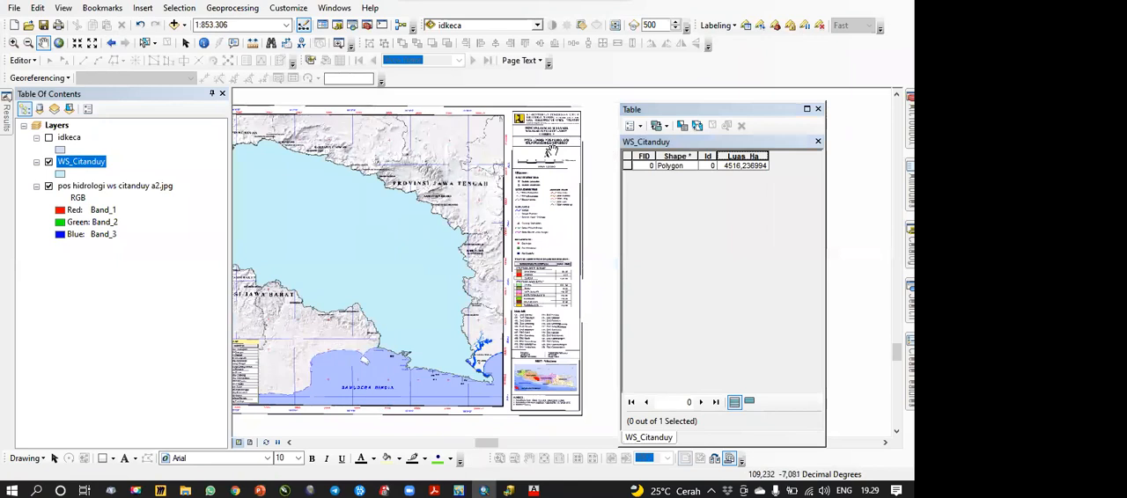
scroll(553, 150, up, 2)
scroll(534, 170, up, 2)
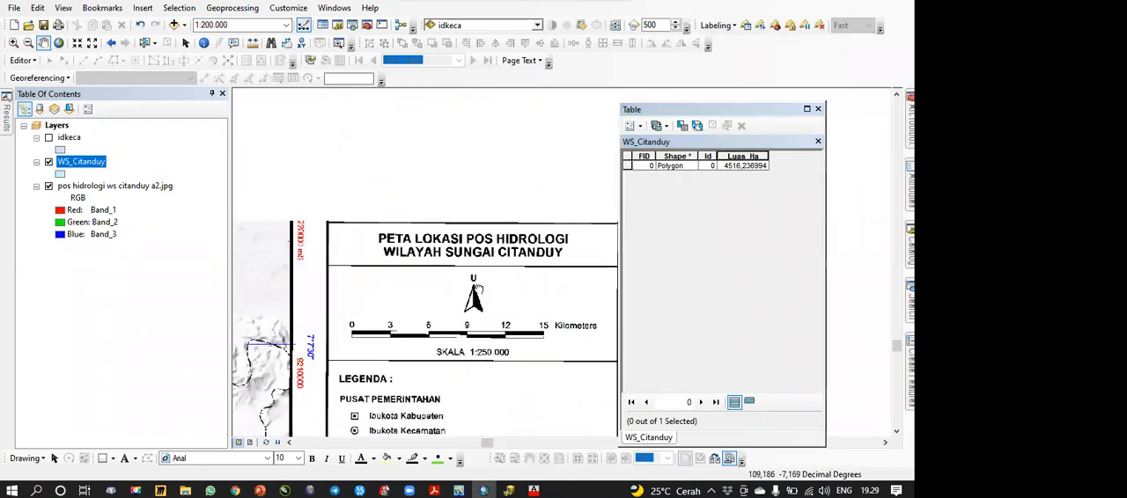
drag(485, 330, 477, 251)
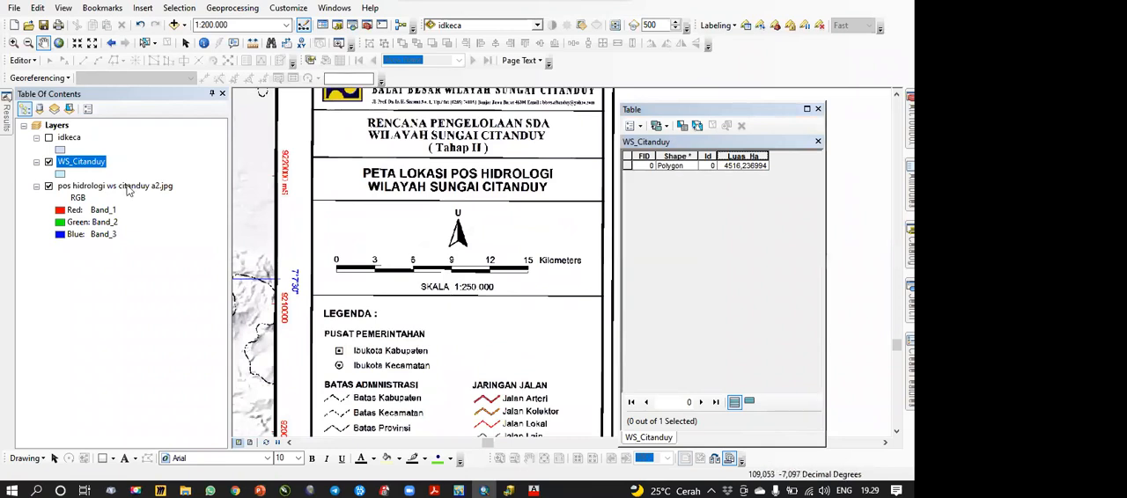
right_click(86, 165)
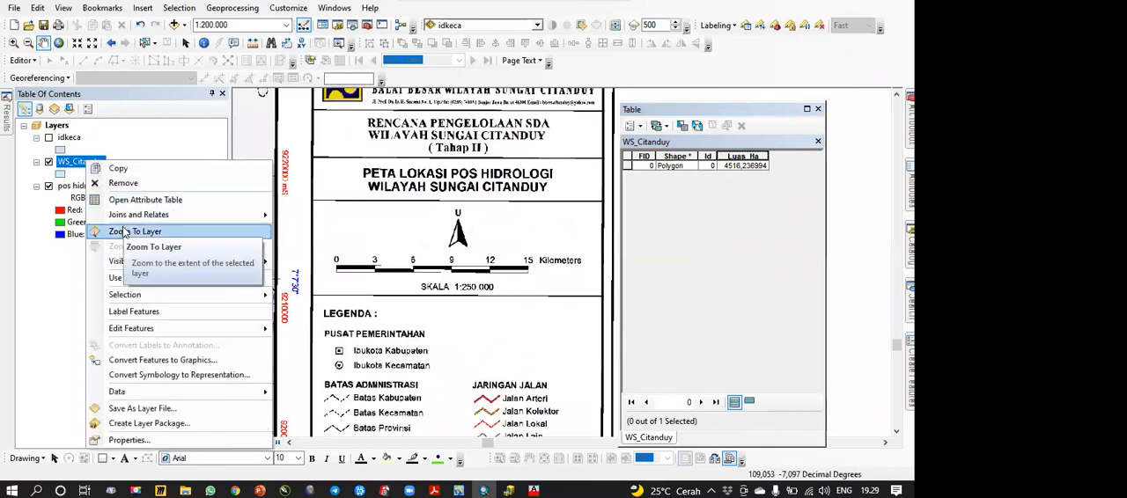
click(123, 231)
Step: Calculate the polygon's area in hectares into the Luas_Ha field, using the coordinate system of the data source
right_click(732, 156)
click(759, 256)
click(464, 271)
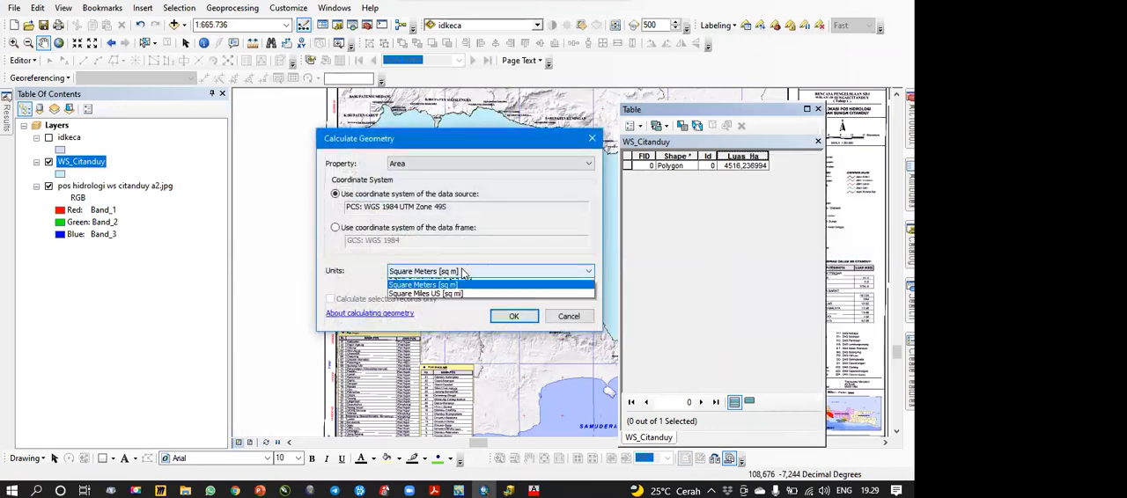
click(453, 301)
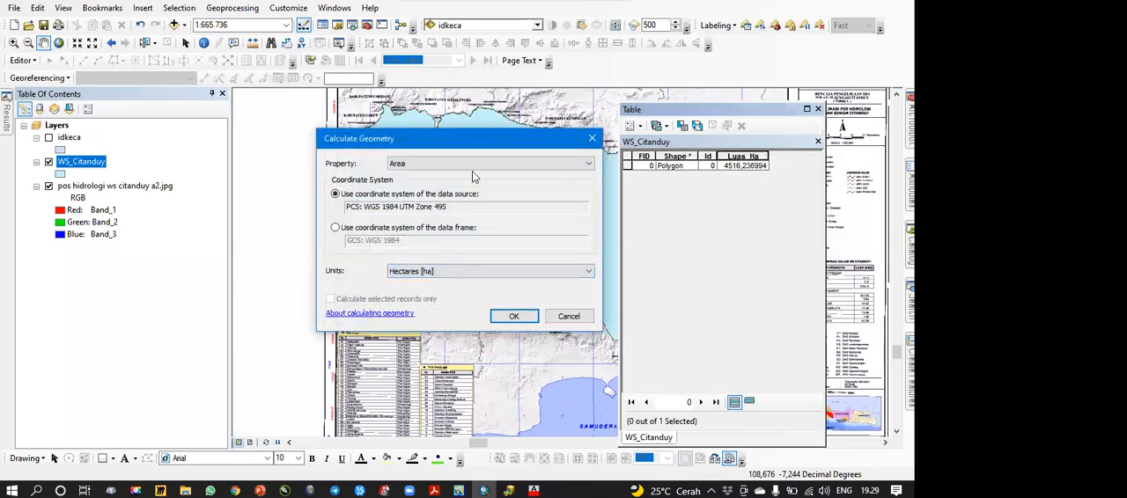
click(513, 316)
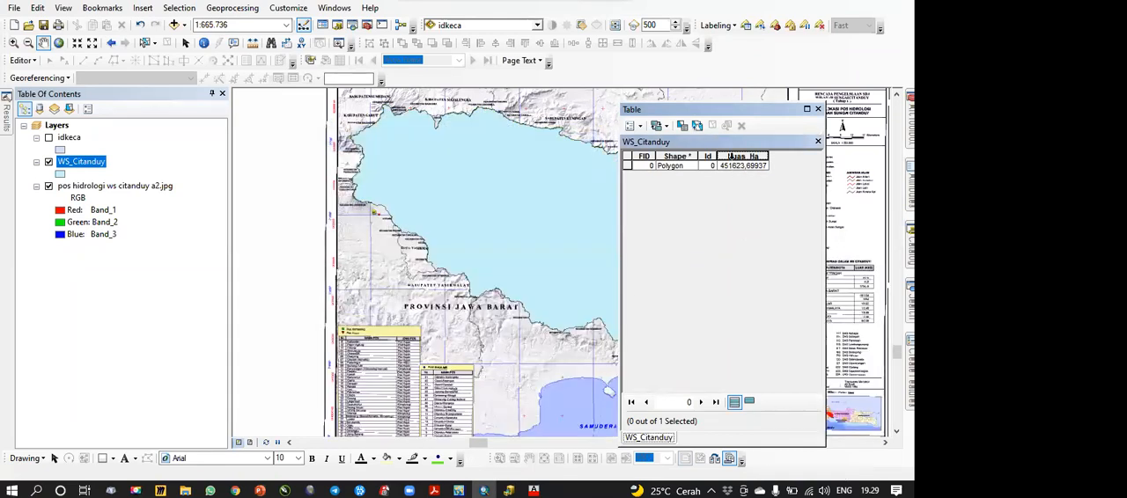
Step: Set the Luas_Ha field's numeric format to show thousands separators
right_click(739, 155)
click(769, 321)
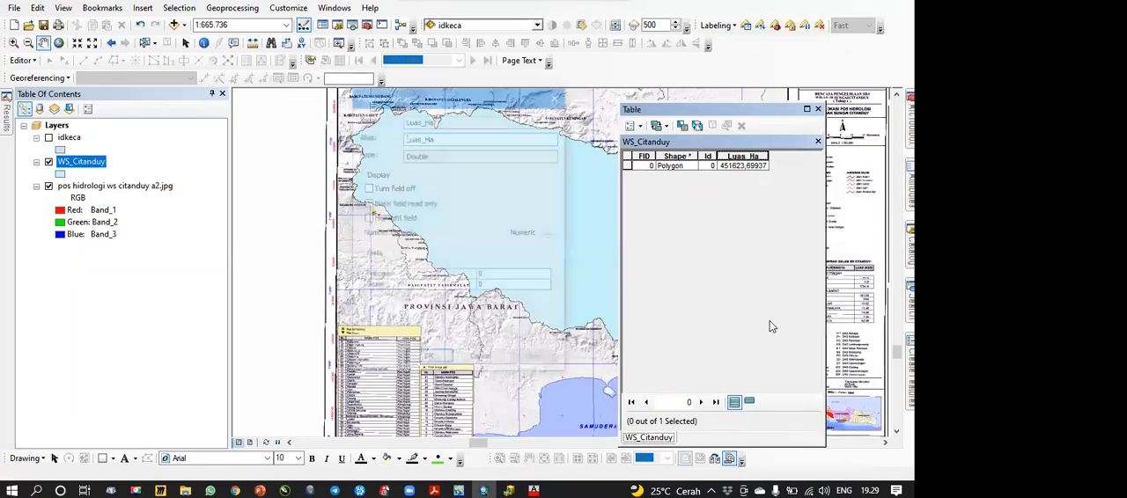
click(552, 234)
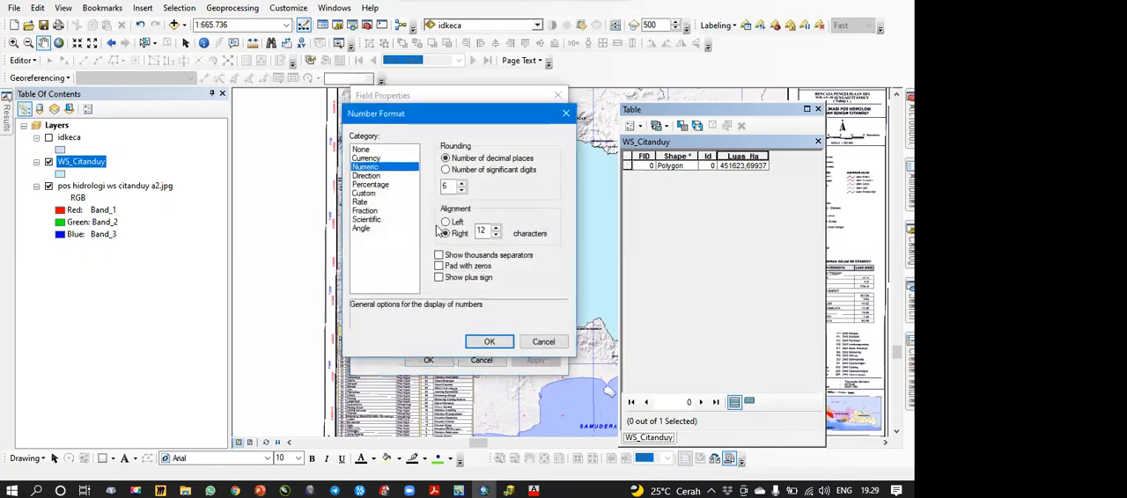
click(490, 342)
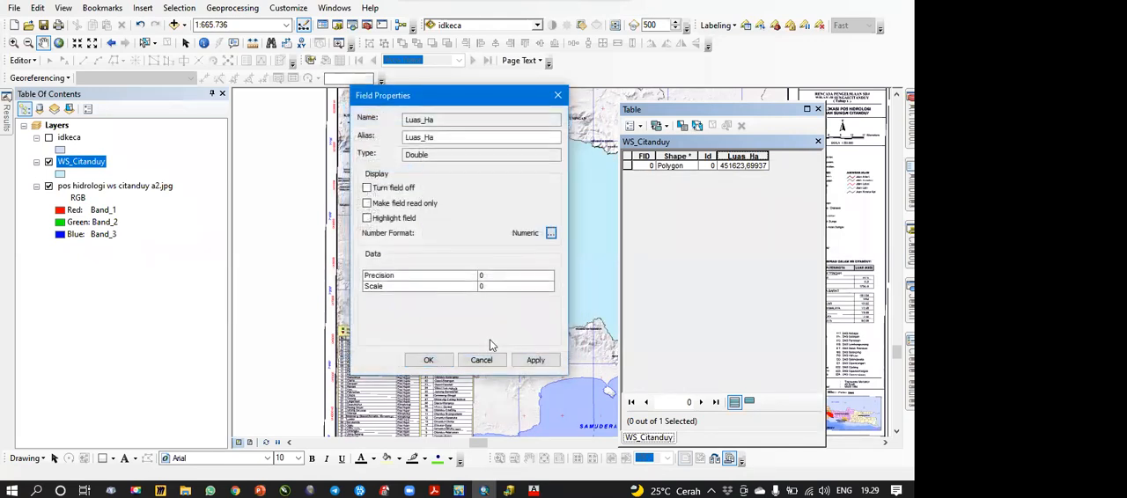
click(428, 360)
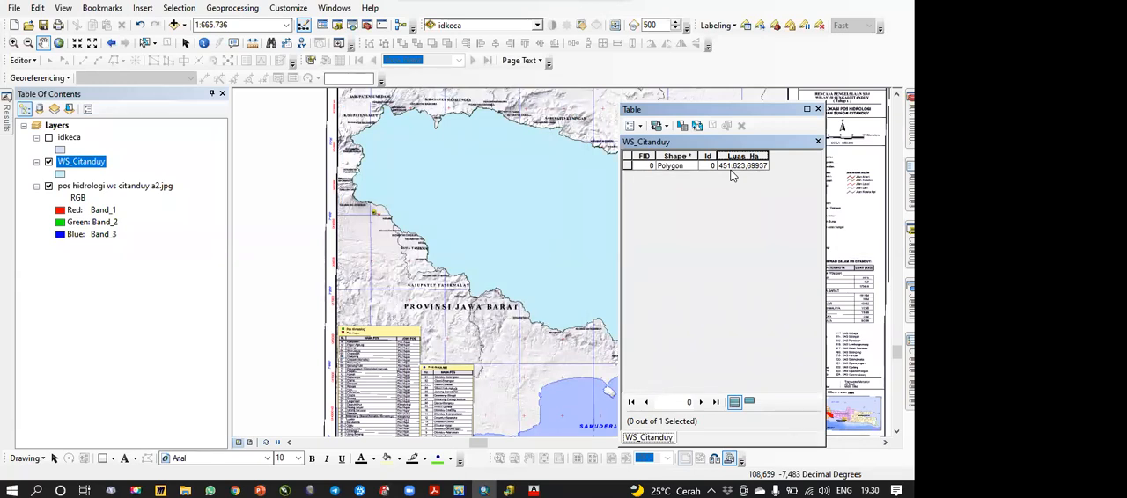
Step: Examine the coordinate system and available area units in the Luas_Ha field's Calculate Geometry settings without recalculating
click(756, 155)
right_click(759, 156)
click(794, 257)
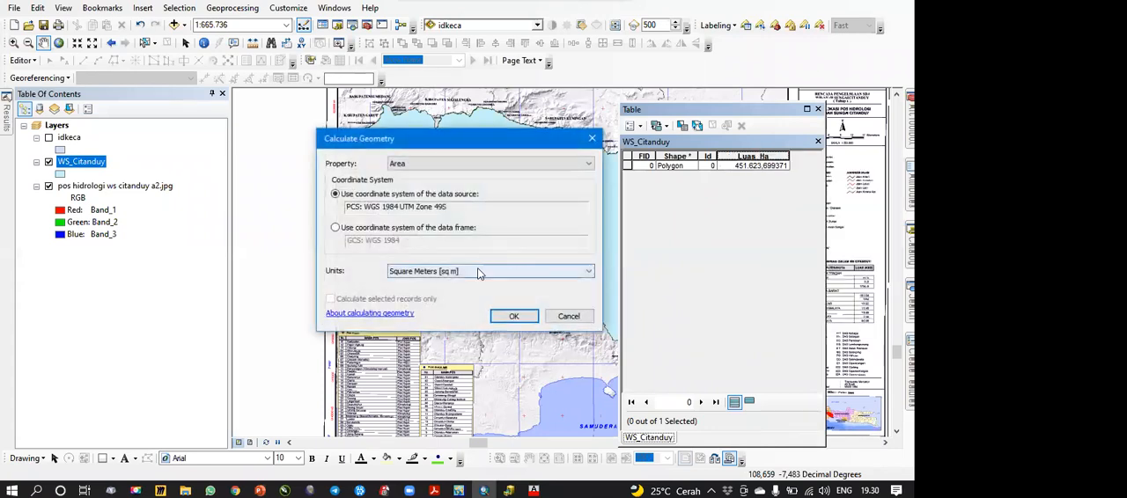
click(475, 271)
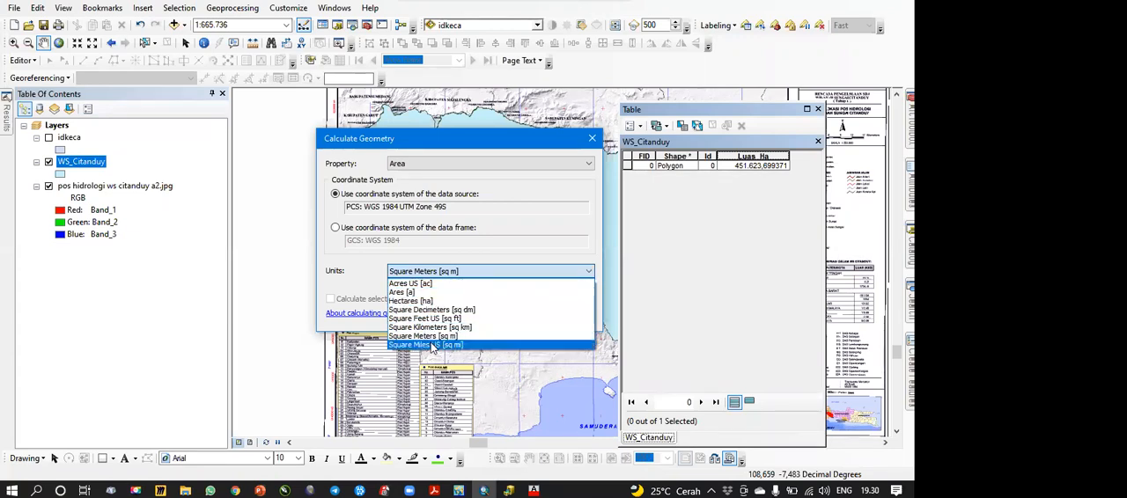
click(492, 252)
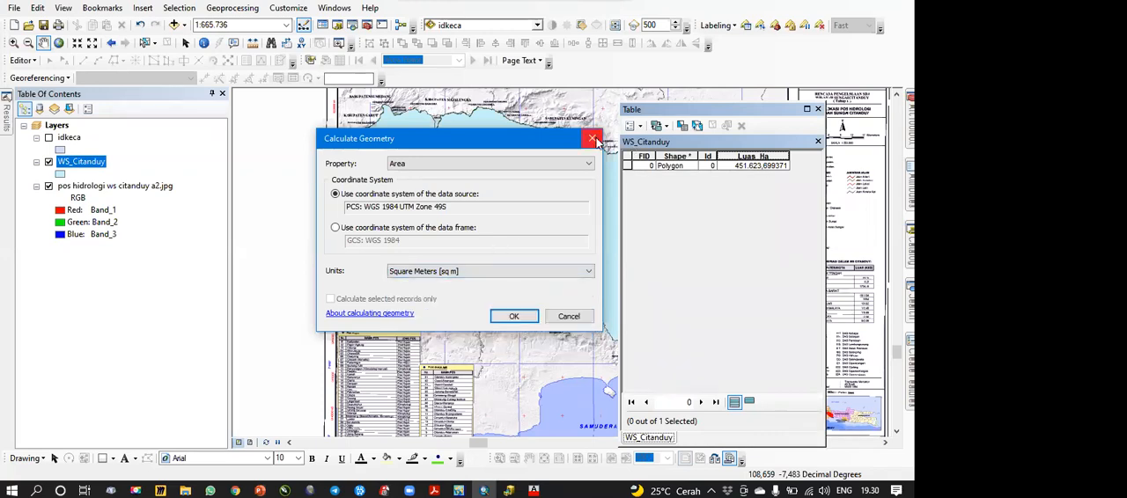
click(592, 139)
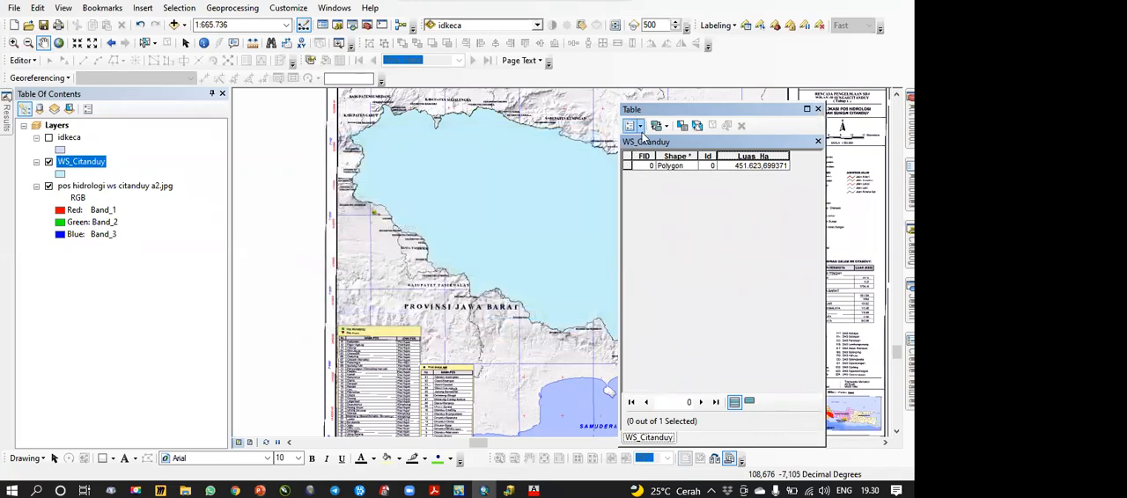
Step: Move the attribute table off the basin polygon and float the Effects toolbar over the map
drag(731, 107, 241, 219)
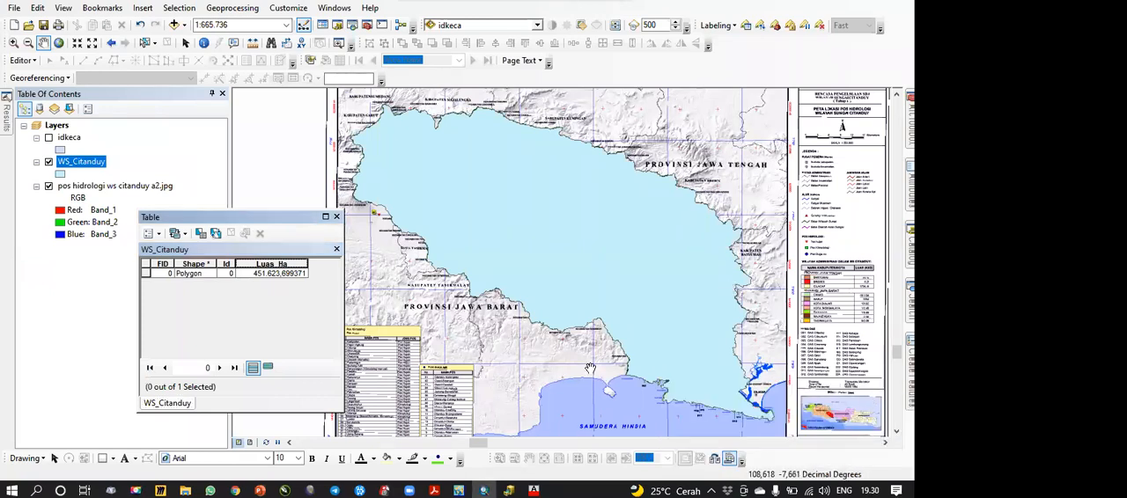
right_click(618, 73)
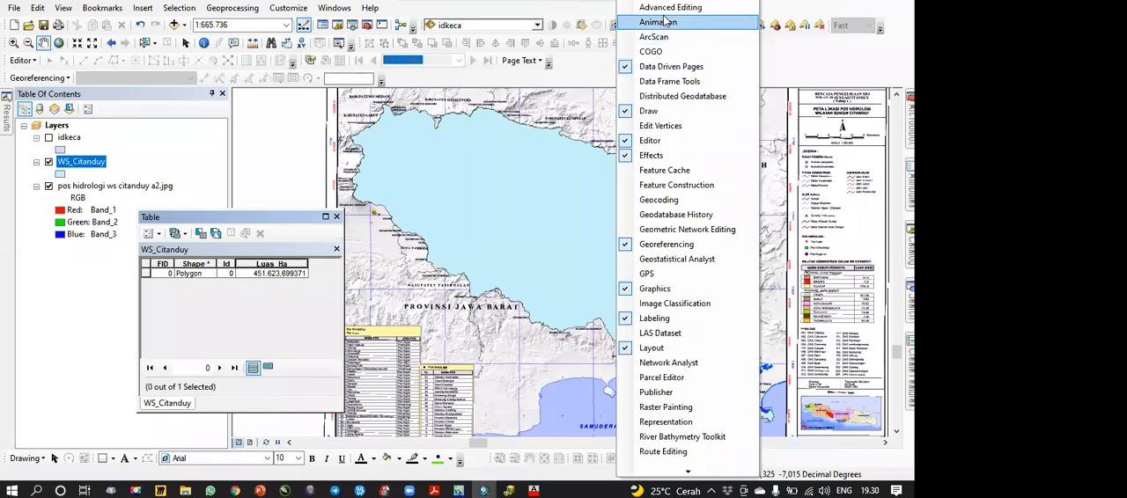
click(636, 158)
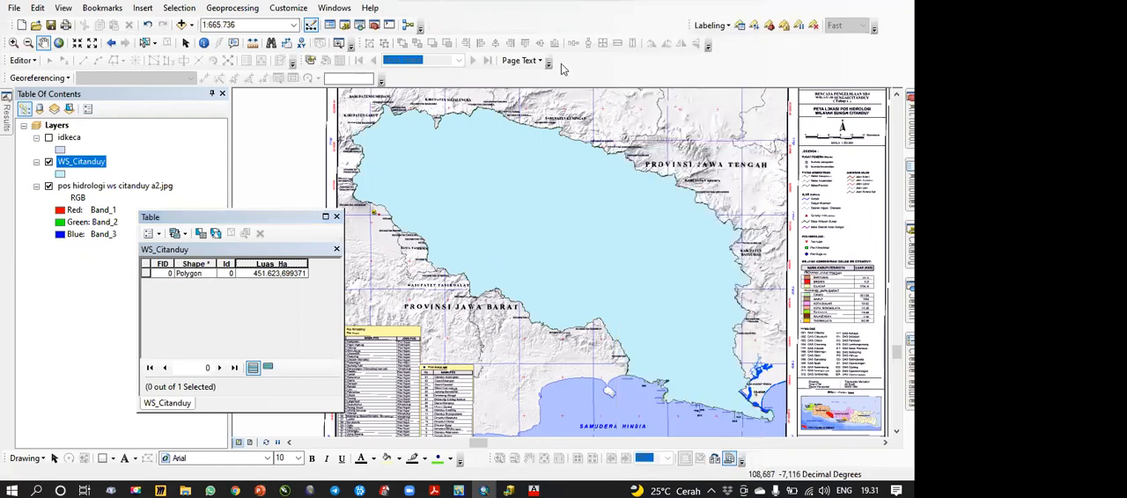
right_click(614, 79)
click(658, 158)
drag(421, 25, 427, 220)
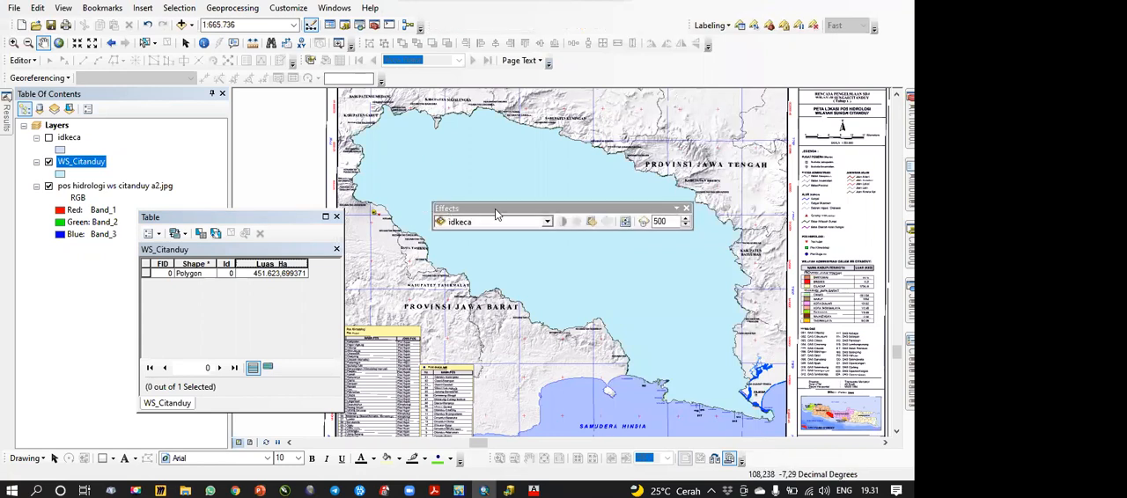
drag(496, 212, 443, 158)
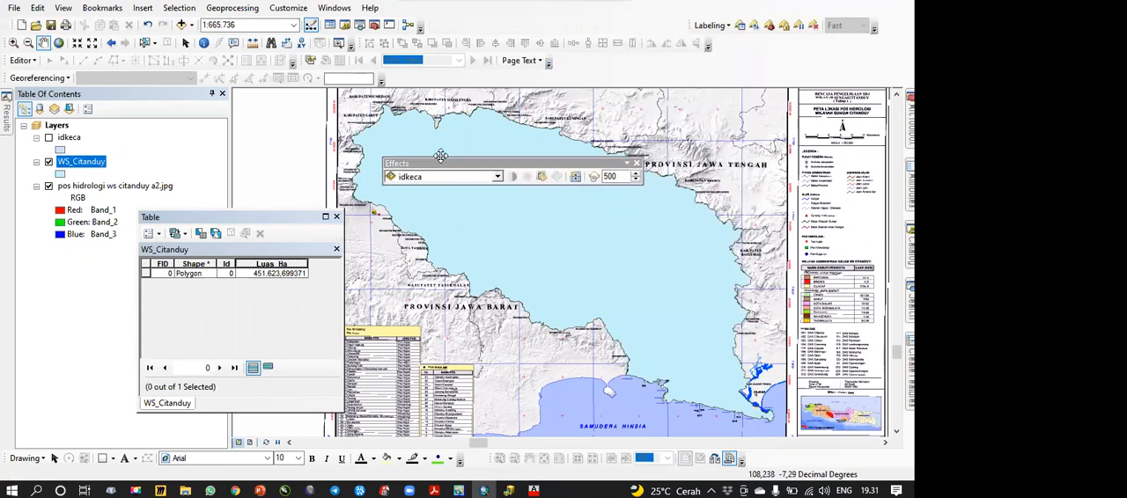
Step: Make the WS_Citanduy layer semi-transparent using the Effects toolbar to reveal the map image, and dock the toolbar again
click(493, 167)
click(493, 168)
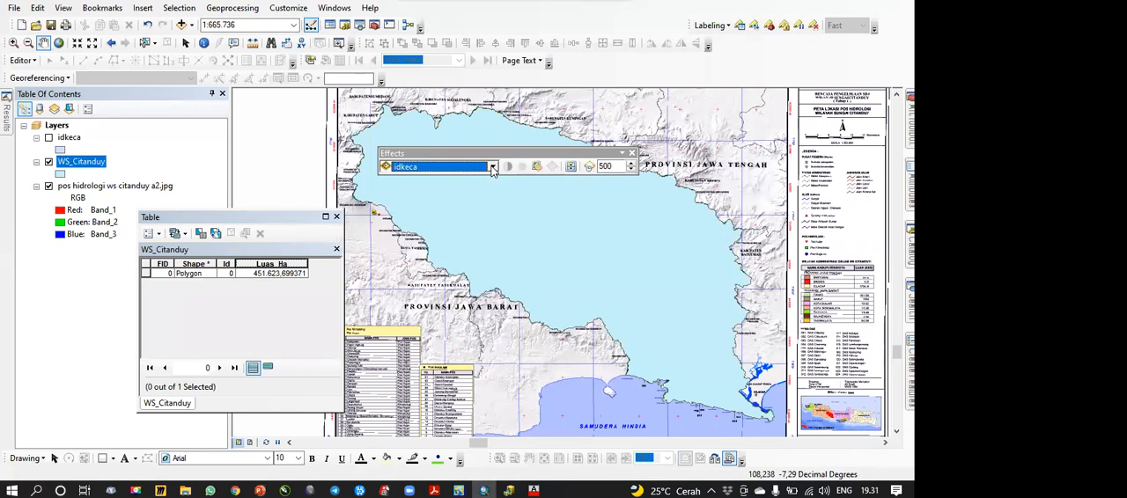
click(492, 168)
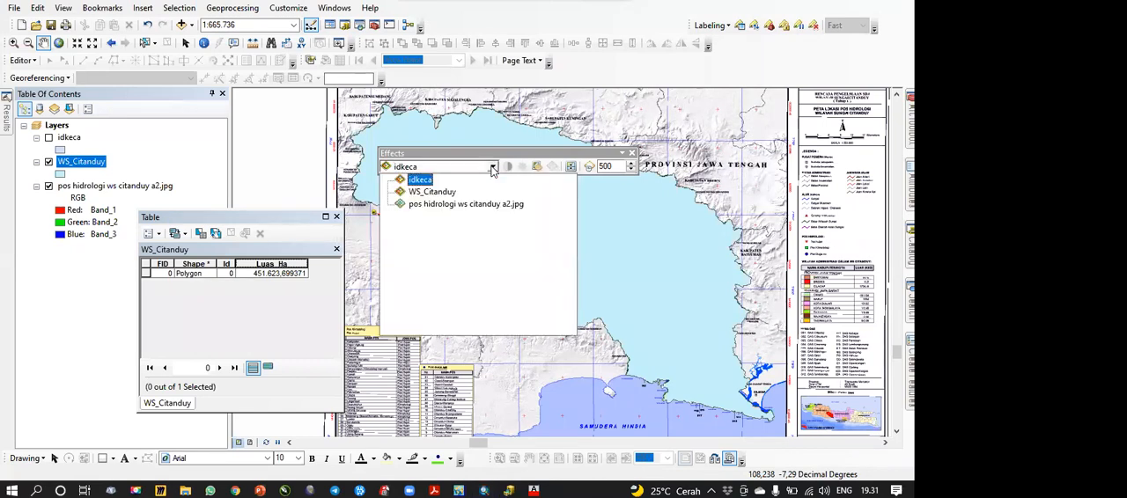
click(432, 191)
click(552, 166)
drag(578, 262, 576, 227)
click(538, 167)
click(538, 167)
click(540, 174)
click(538, 167)
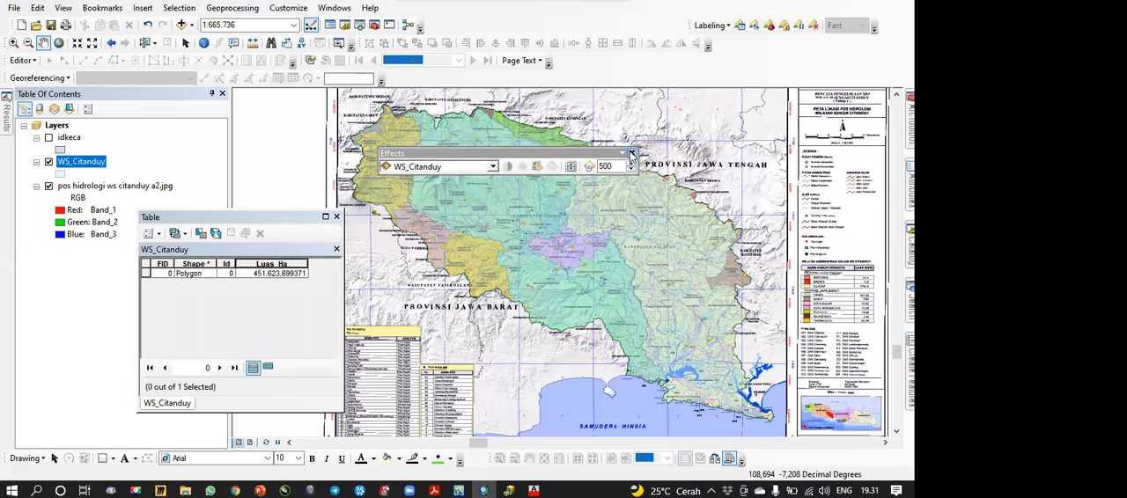
drag(555, 160, 575, 23)
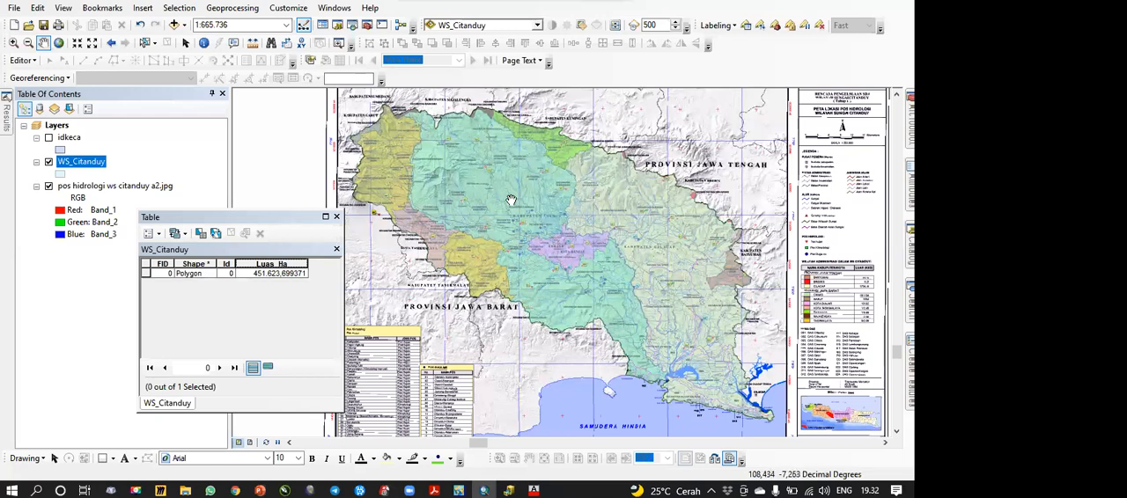
Step: Define a new field named Nama with type Text for the WS_Citanduy attribute table
drag(263, 217, 319, 177)
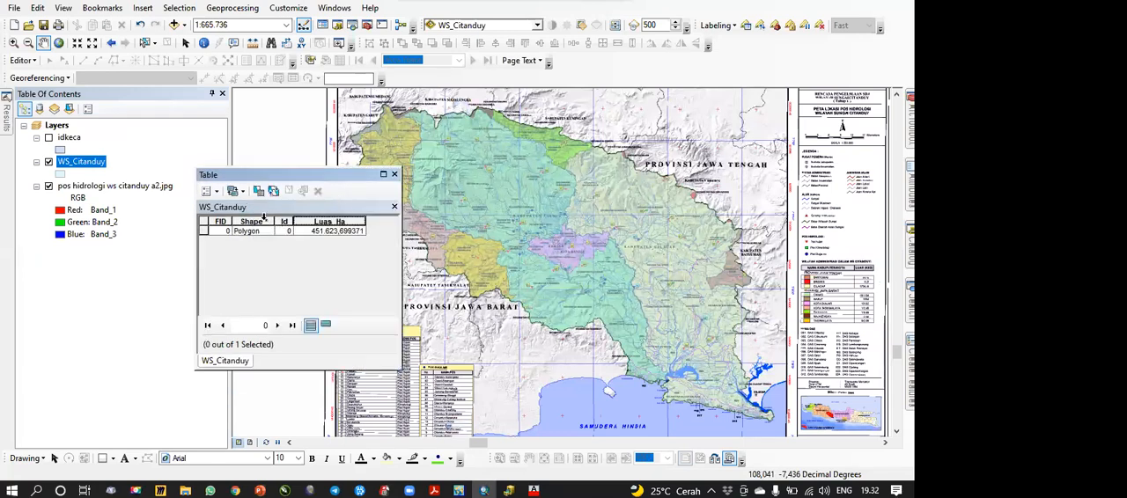
click(217, 193)
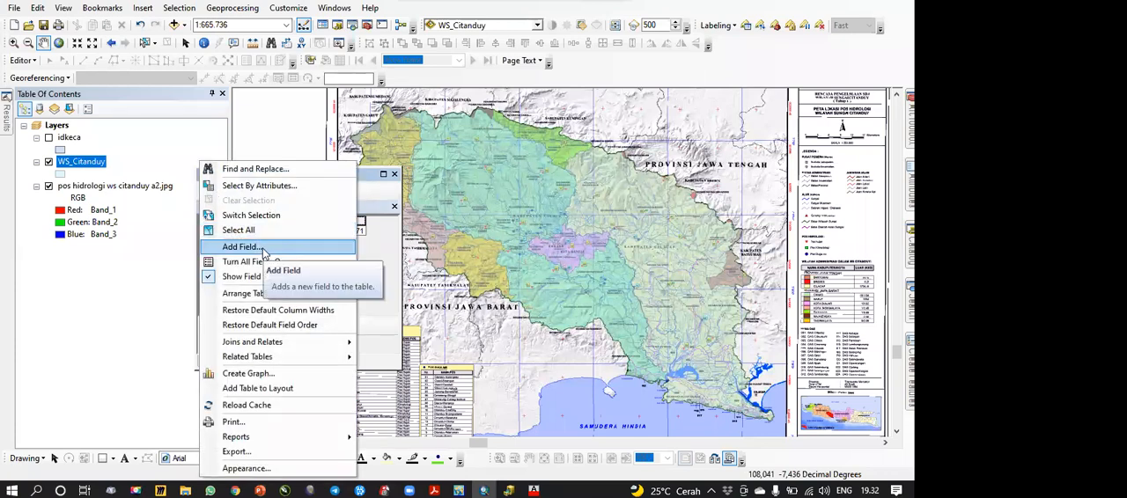
click(243, 247)
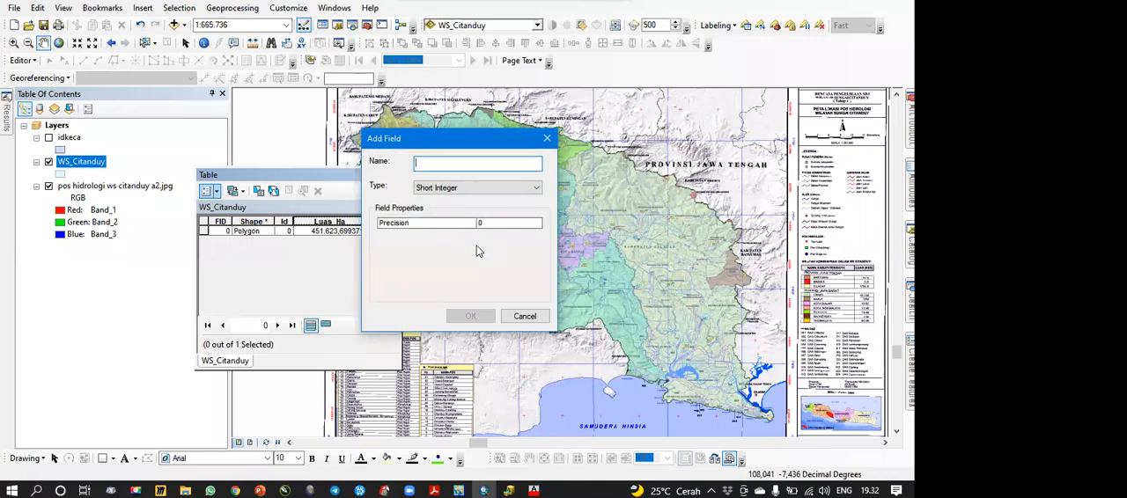
text(Nama)
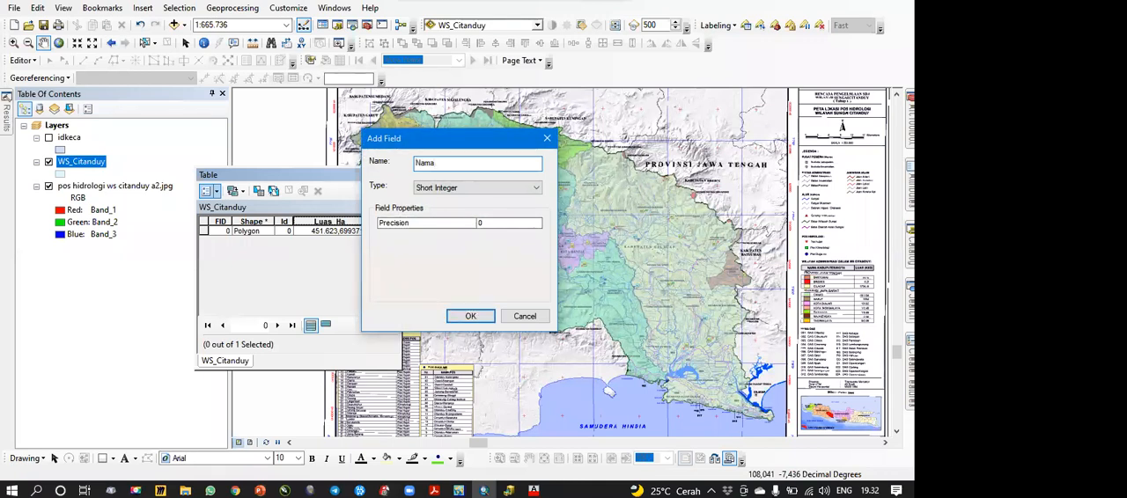
click(480, 187)
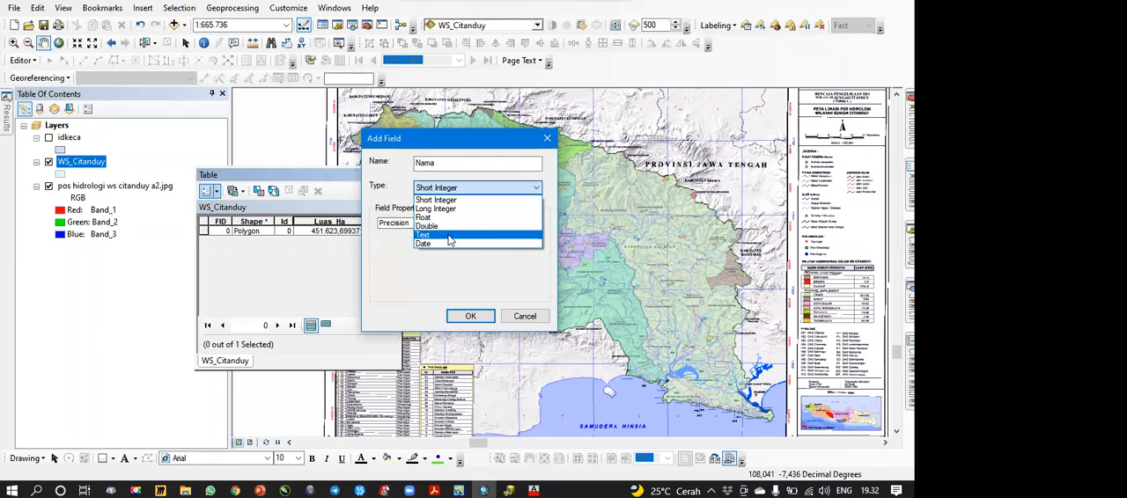
click(449, 240)
click(464, 164)
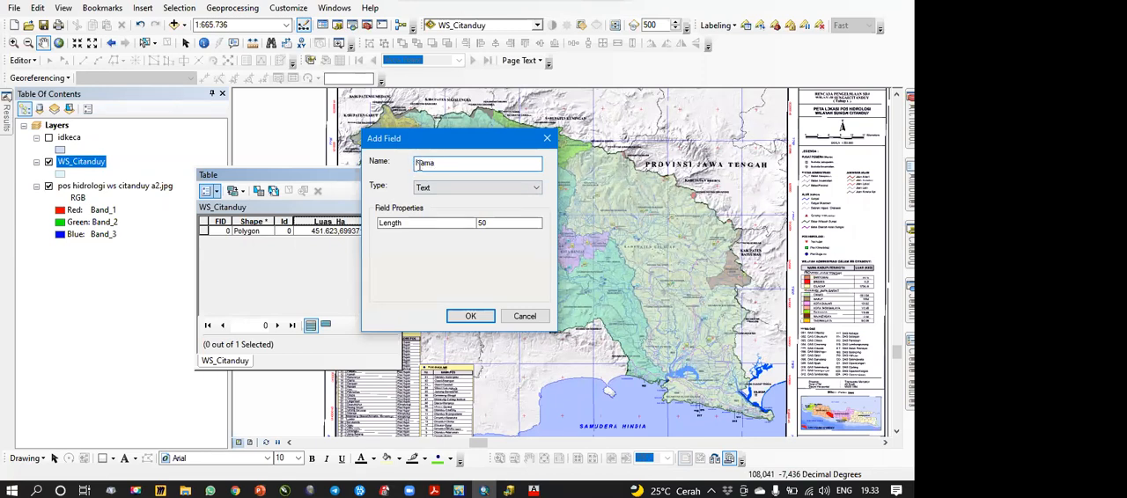
drag(417, 163, 465, 167)
click(456, 167)
click(409, 491)
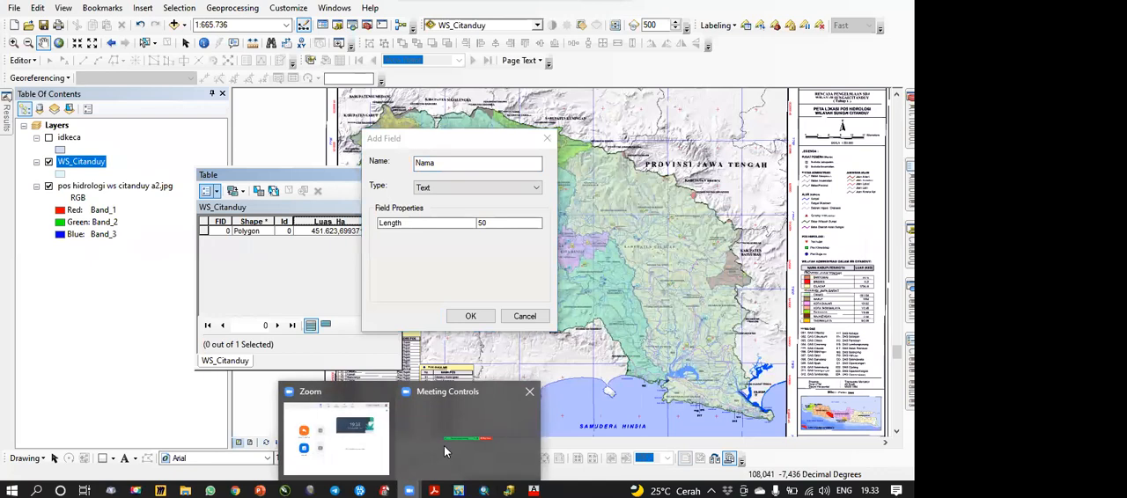
click(523, 138)
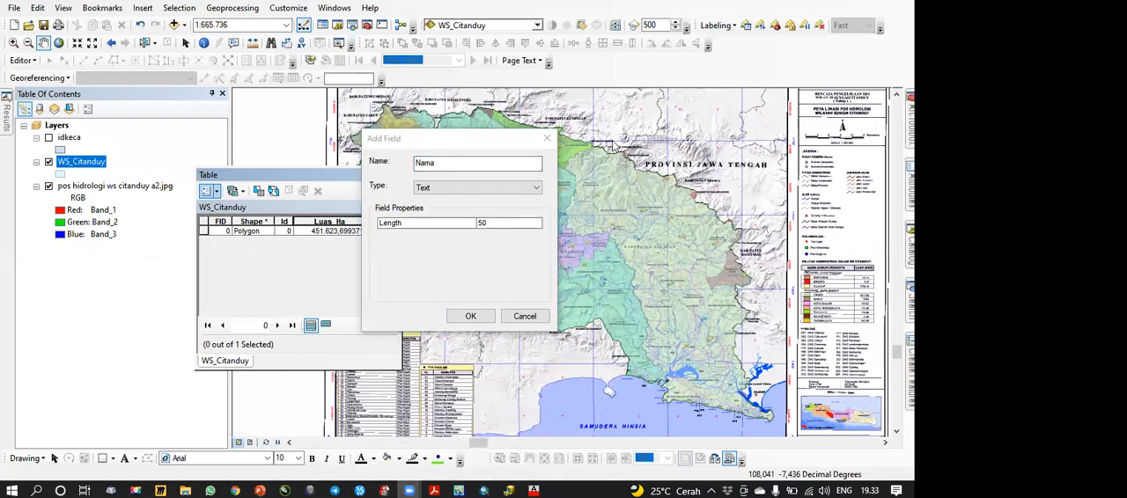
click(456, 163)
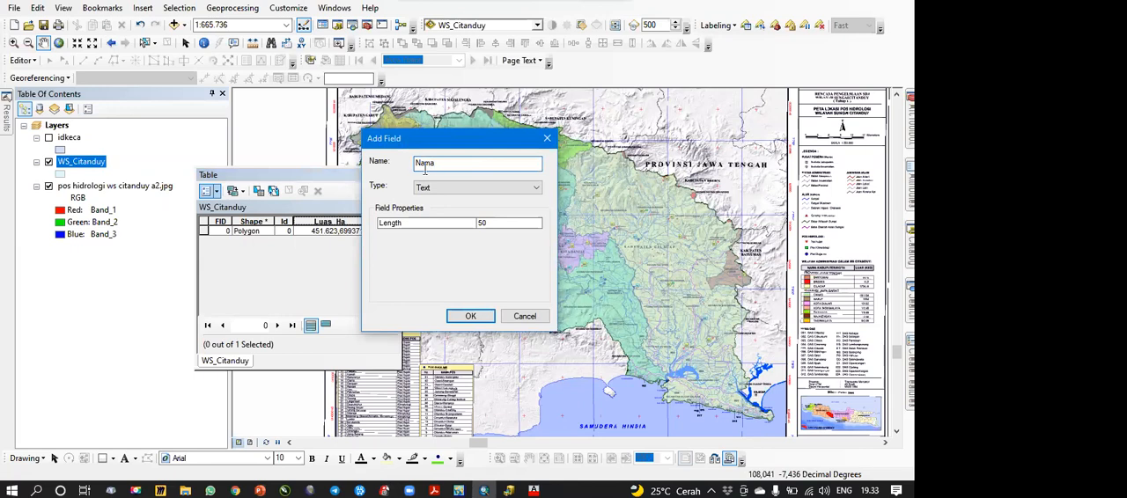
Step: Try an overlong field name by appending a string of k's to Nama, and restore the name to Nama
drag(416, 164, 496, 165)
click(495, 166)
text(kkkkkkkkkk)
click(470, 316)
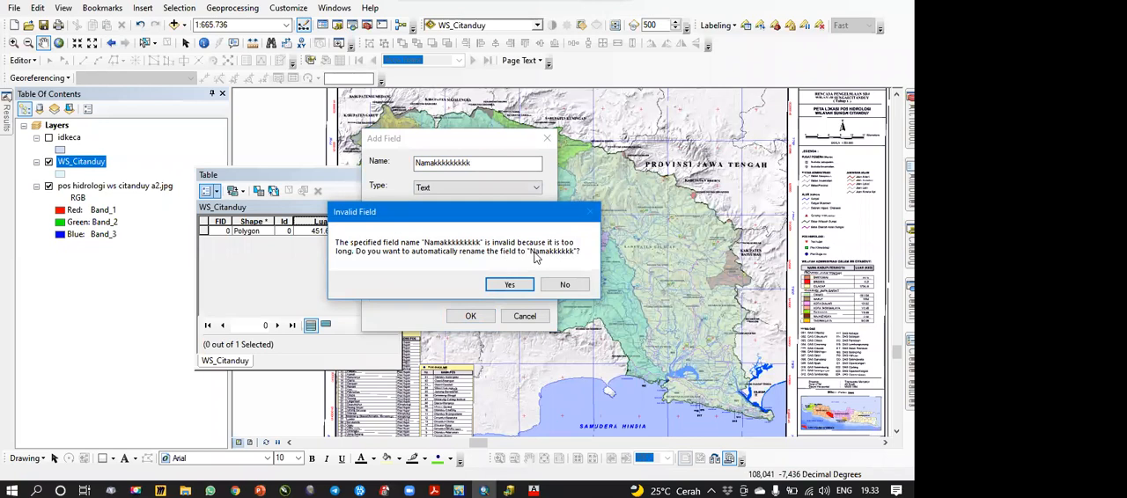
click(562, 286)
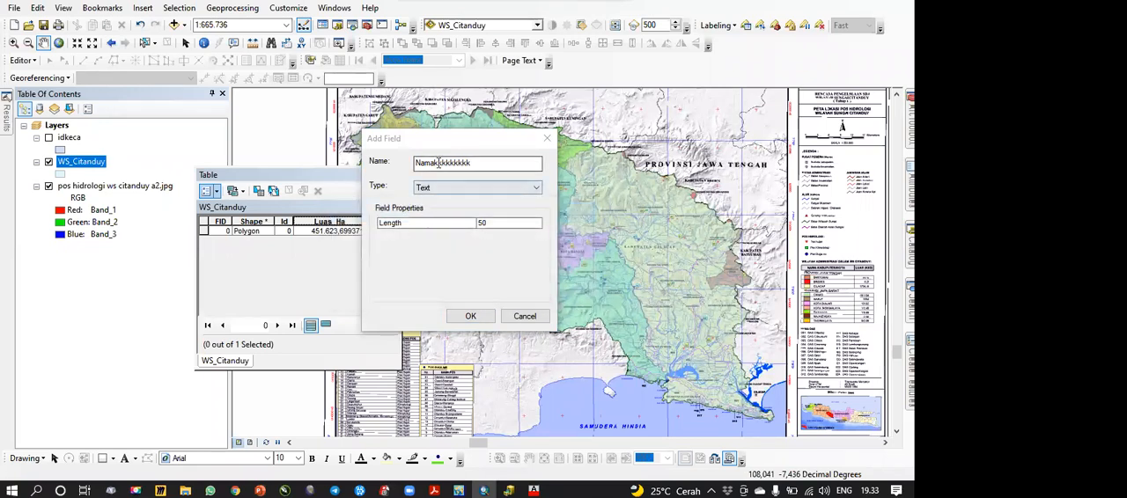
drag(435, 163, 494, 166)
key(BackSpace)
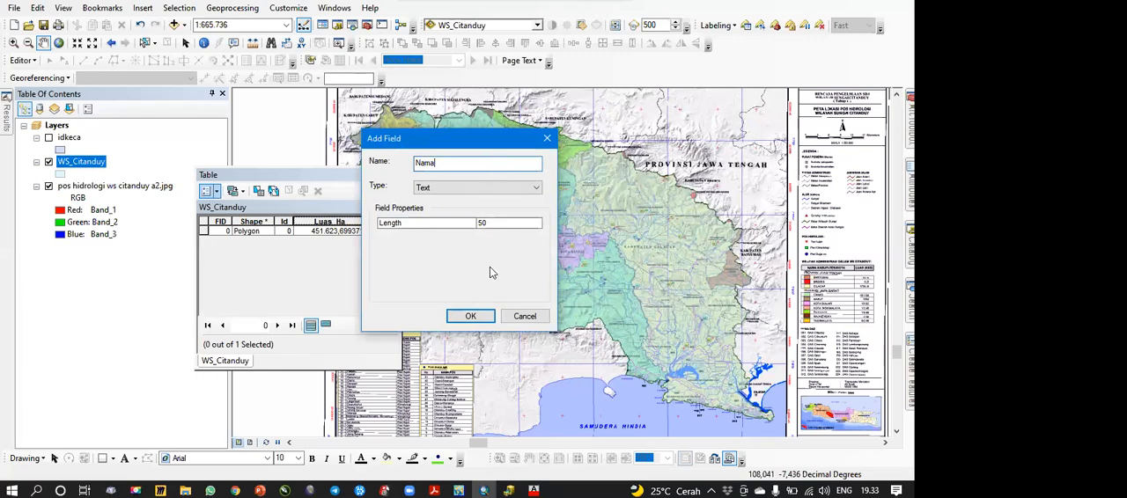
Step: Add the Nama field to the table and start an edit session on the WS_Citanduy layer
click(470, 316)
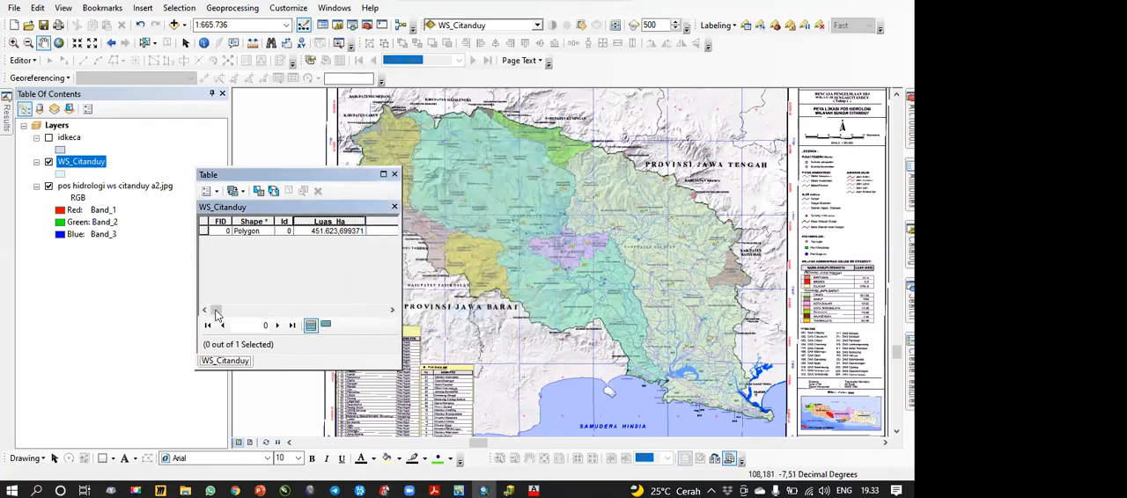
right_click(77, 161)
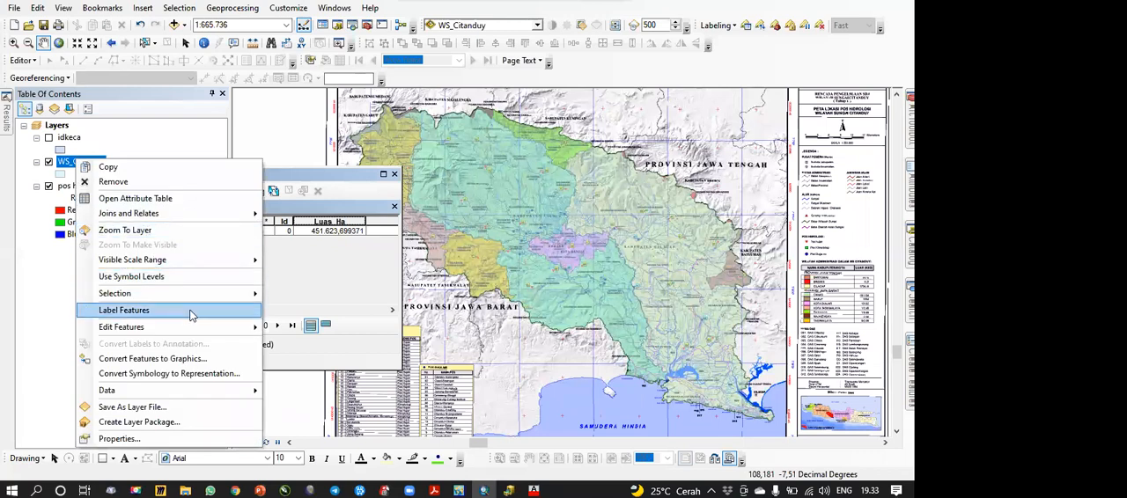
mouse_move(201, 331)
click(295, 327)
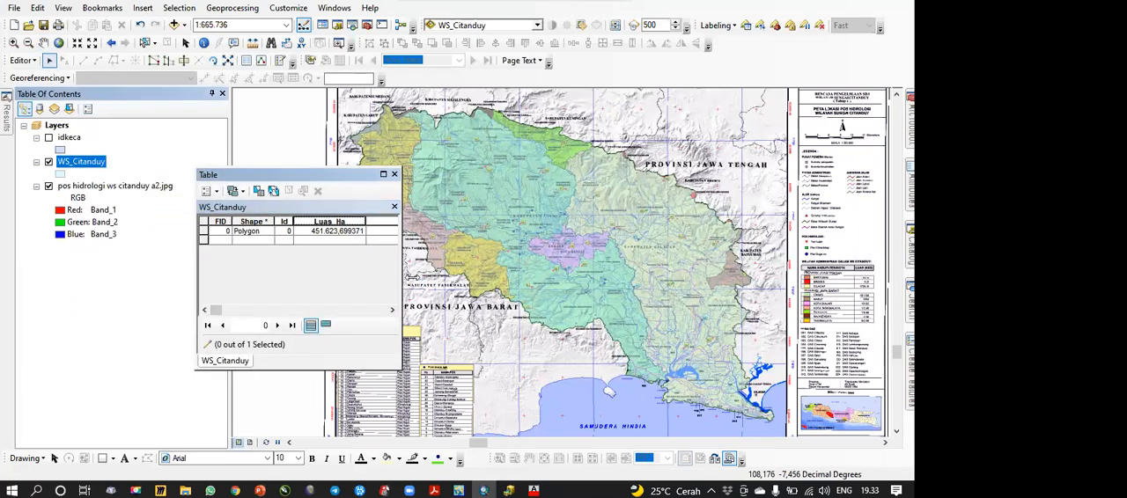
Step: Widen the table window, enter WS Citanduy as the polygon's Nama value, and end the edit session keeping the edit
drag(410, 277, 671, 277)
right_click(87, 165)
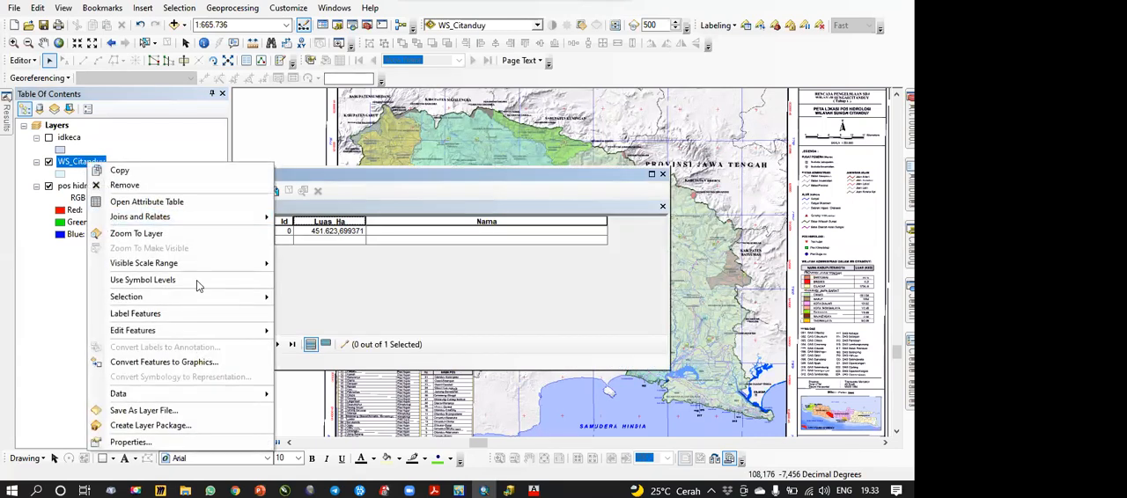
click(420, 234)
text(W)
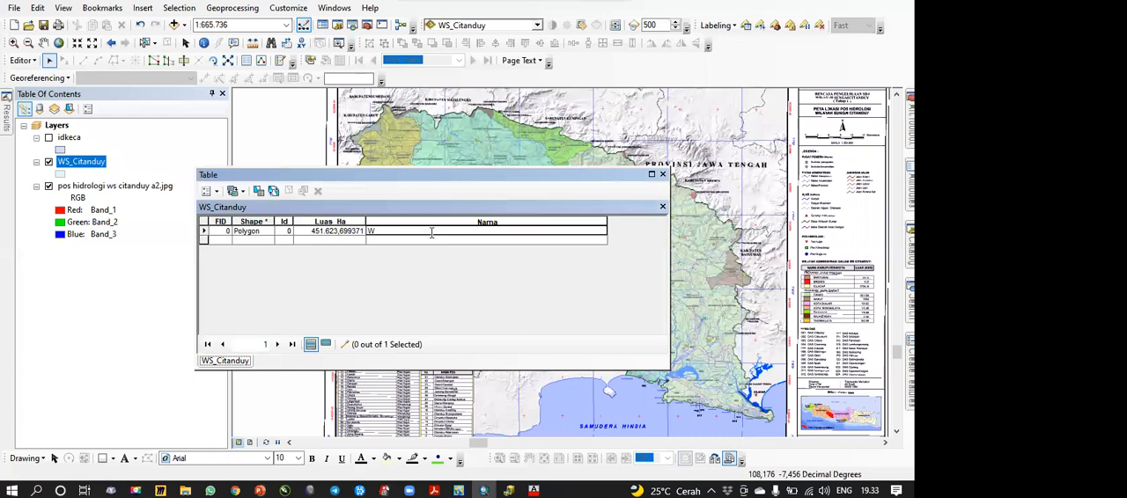
text(S Citanduy)
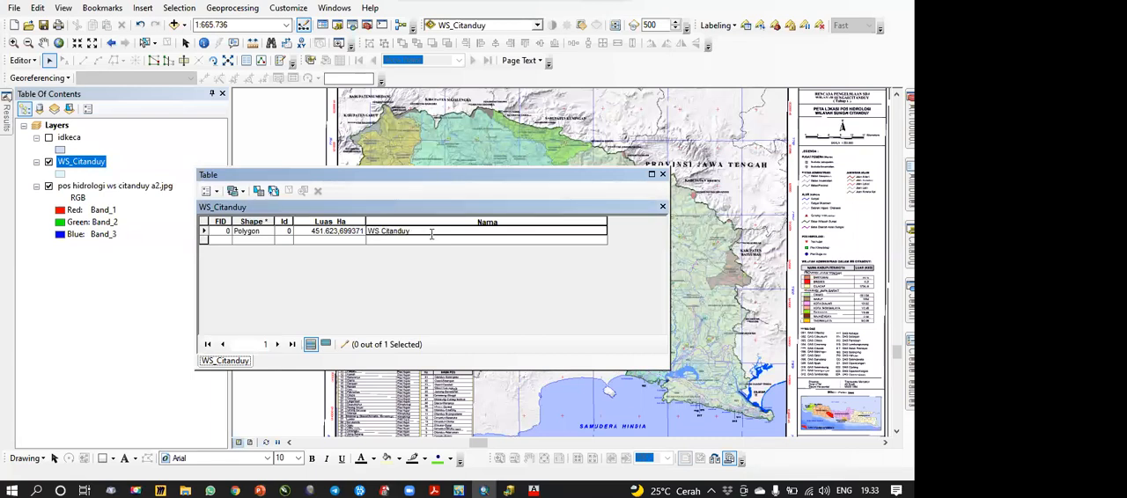
click(36, 92)
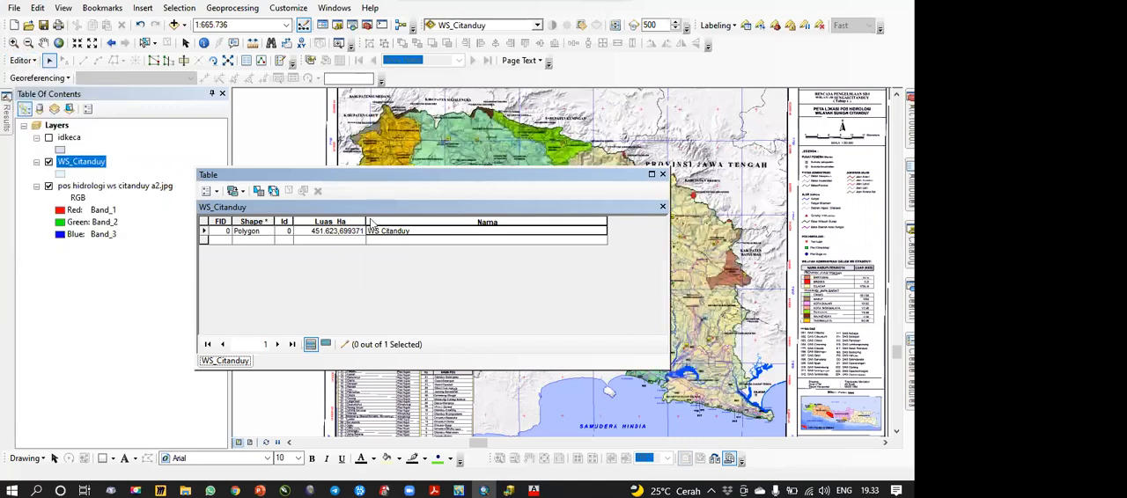
click(418, 282)
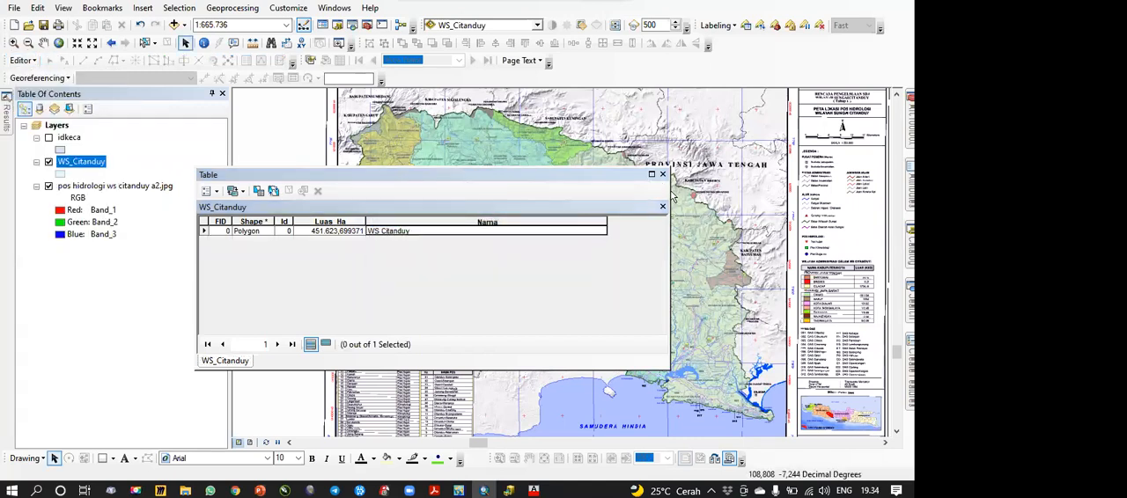
Step: Narrow the table window to uncover the basin and review the label classes in the Label Manager
drag(482, 184, 349, 184)
click(747, 26)
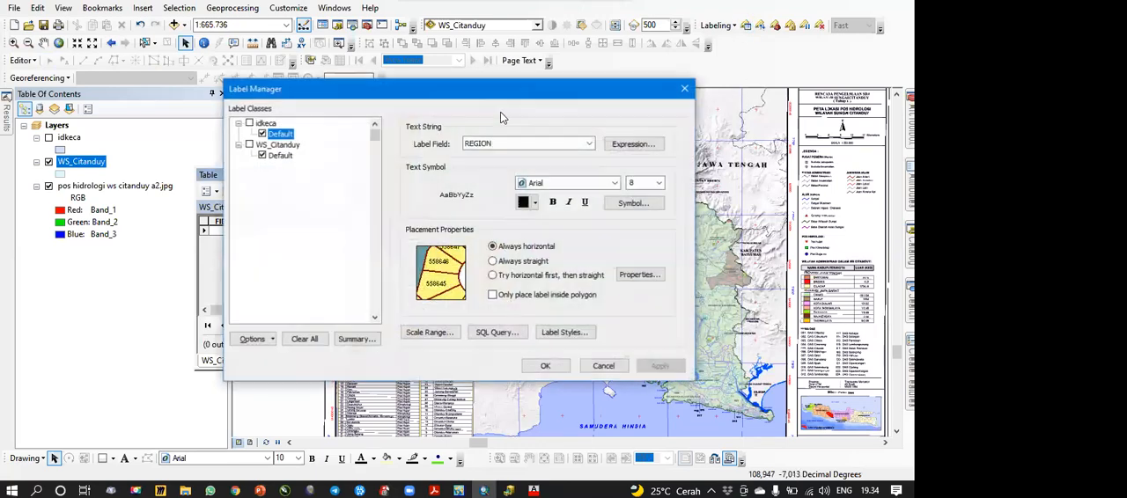
click(685, 89)
drag(694, 23, 718, 27)
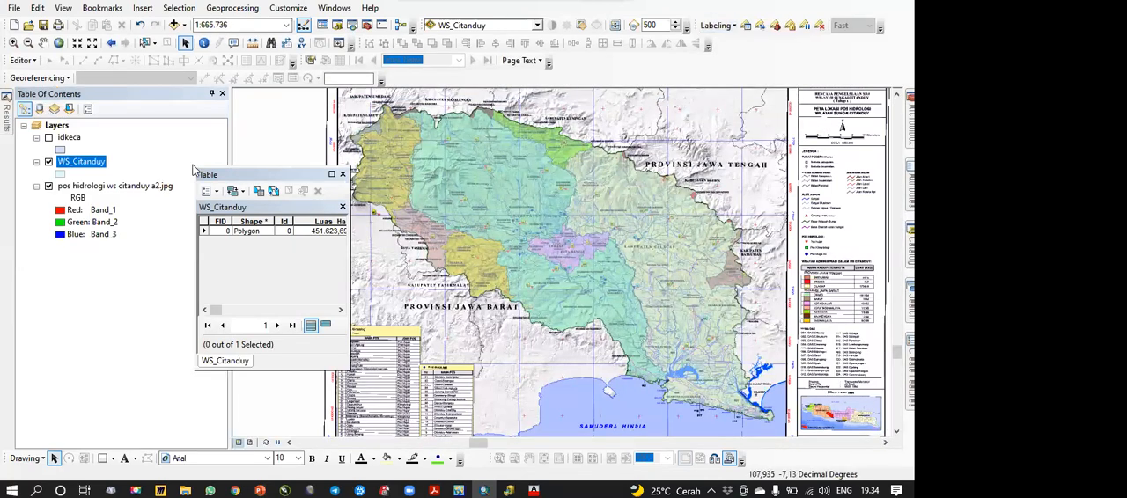
Step: Set the WS_Citanduy layer's label field to Nama in its layer properties
right_click(91, 165)
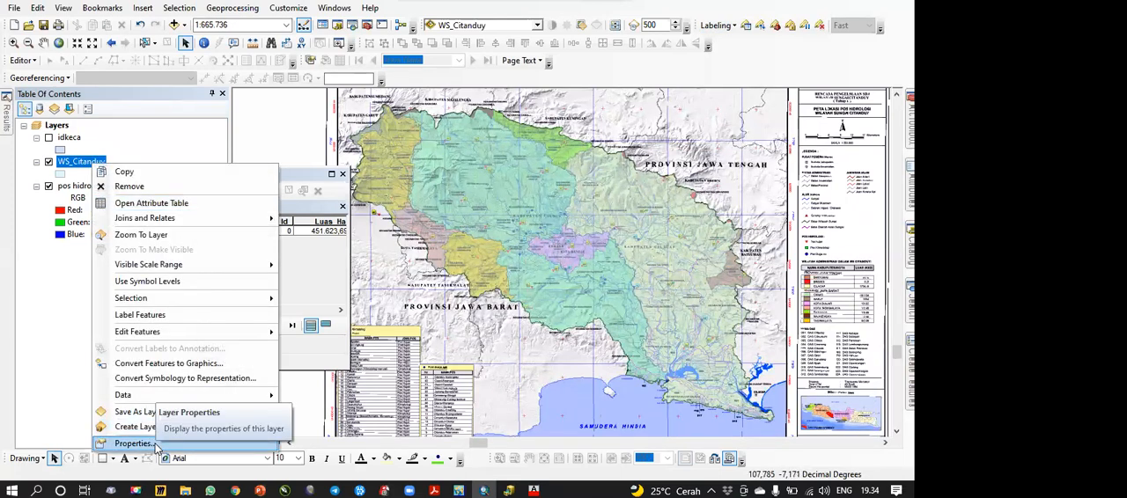
click(133, 444)
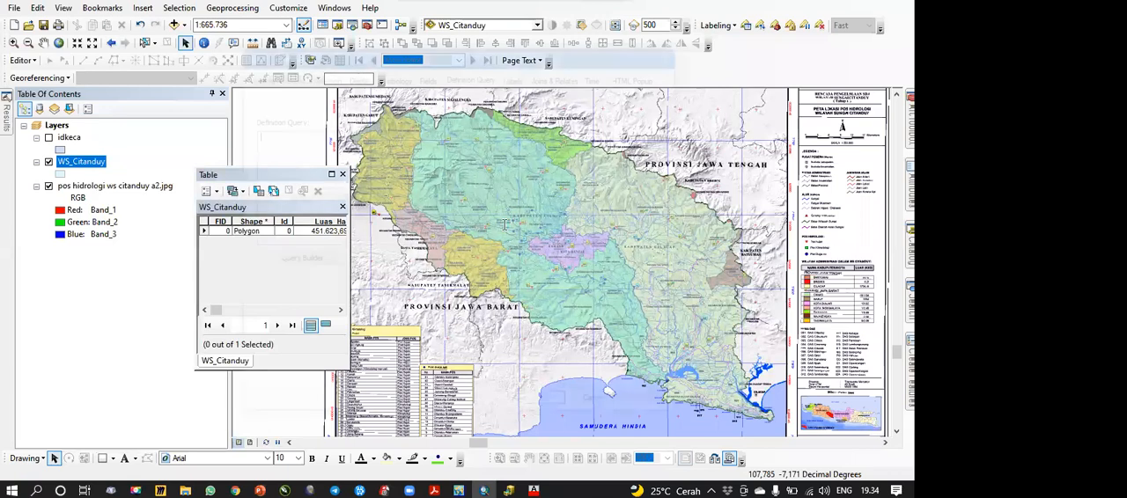
click(478, 78)
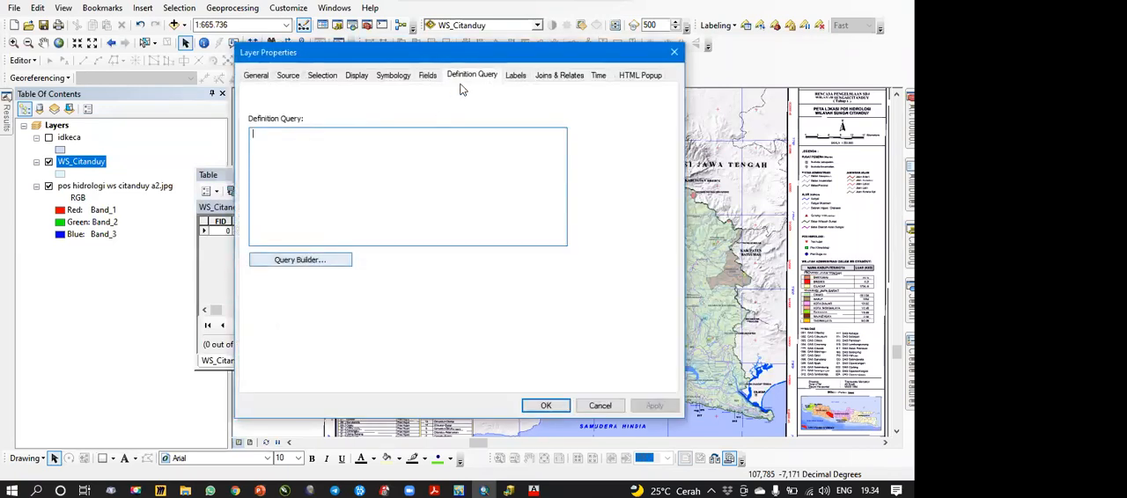
click(516, 76)
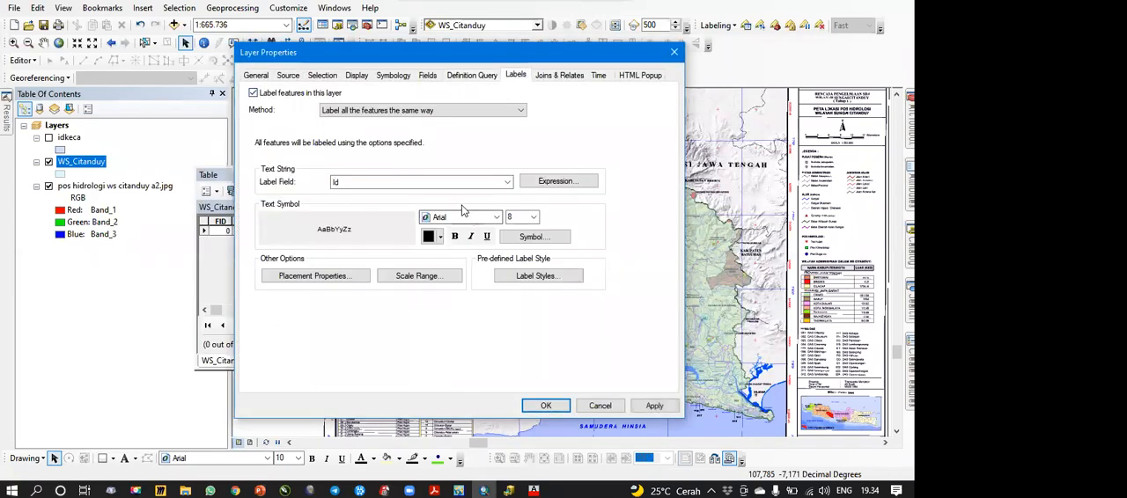
click(507, 181)
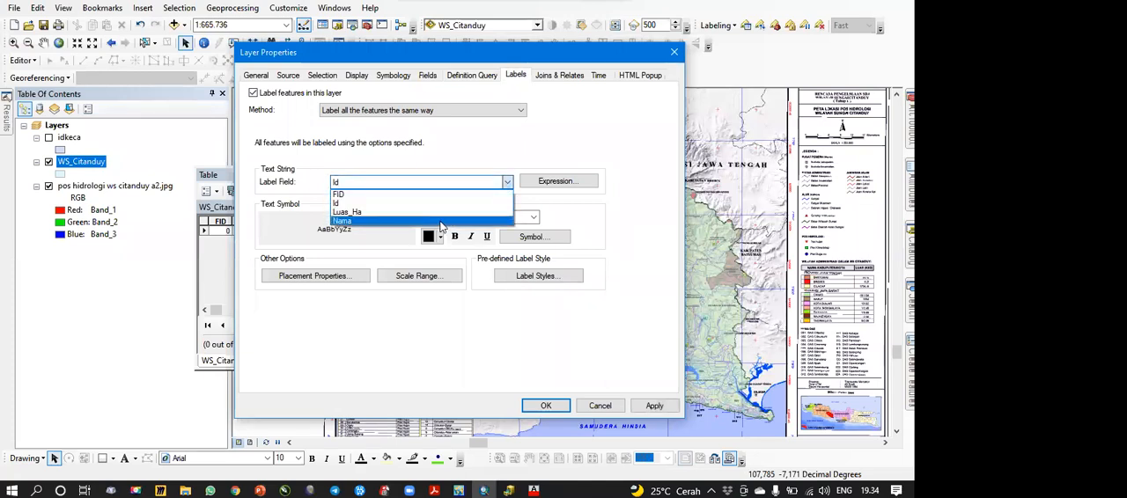
click(441, 222)
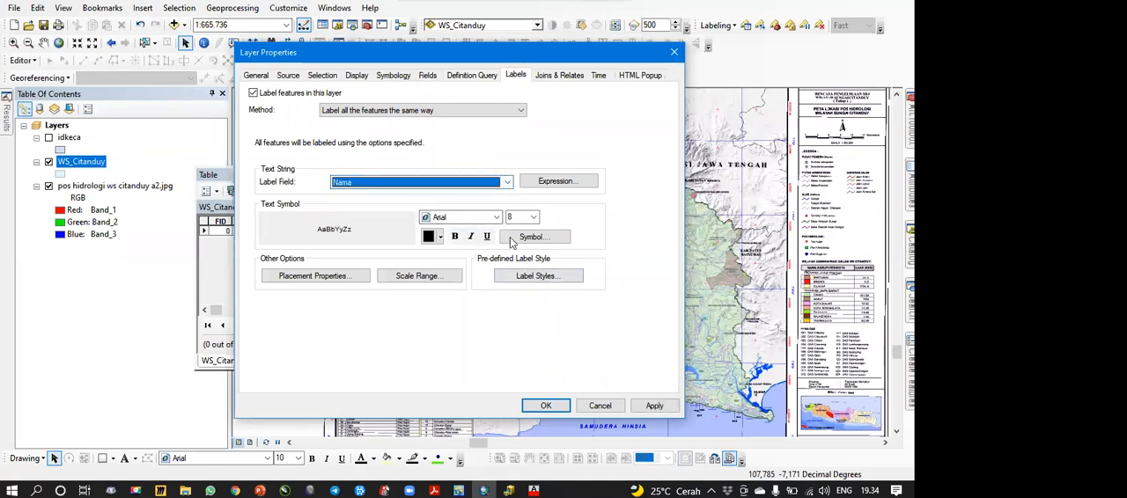
Step: Format the WS_Citanduy label text at size 11 in red and apply the label settings
click(532, 217)
click(523, 253)
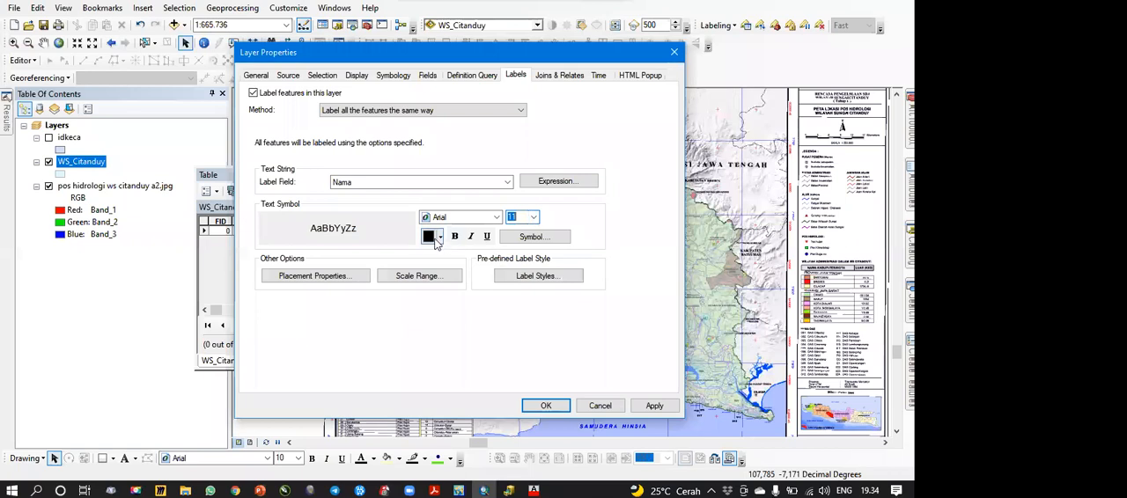
click(439, 237)
click(445, 302)
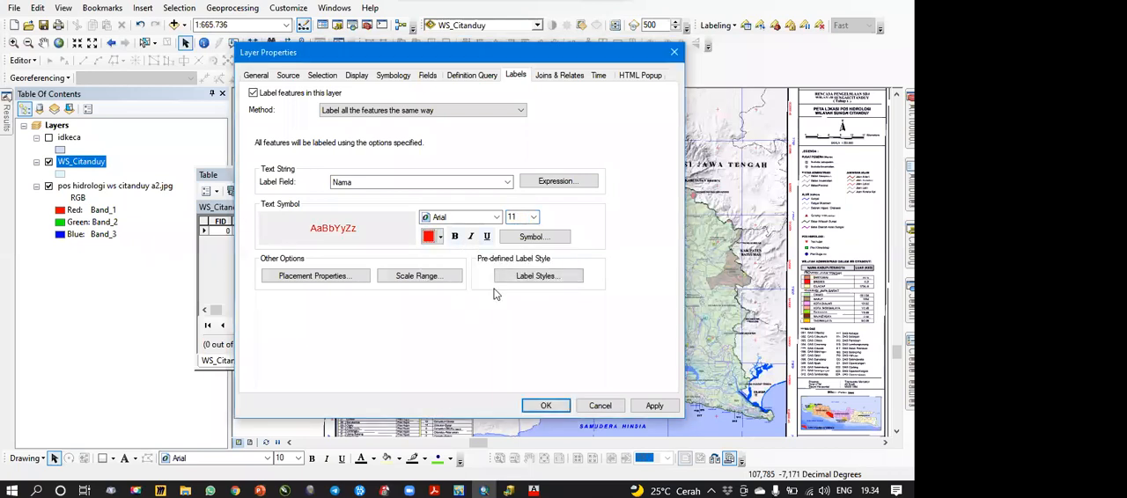
click(545, 405)
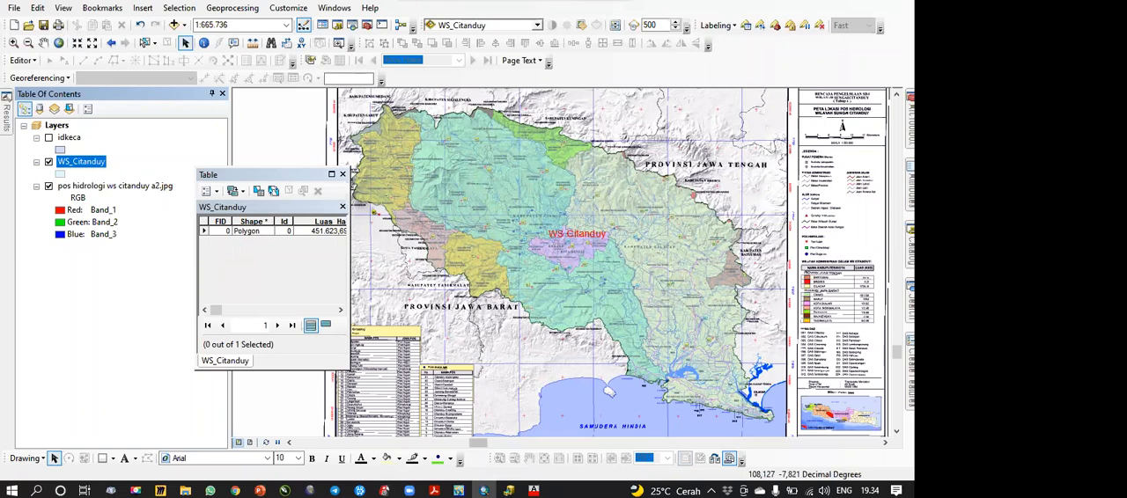
Step: Show the idkeca layer, hide the hydrology map image, and place WS_Citanduy above idkeca in the layer order
mouse_move(409, 491)
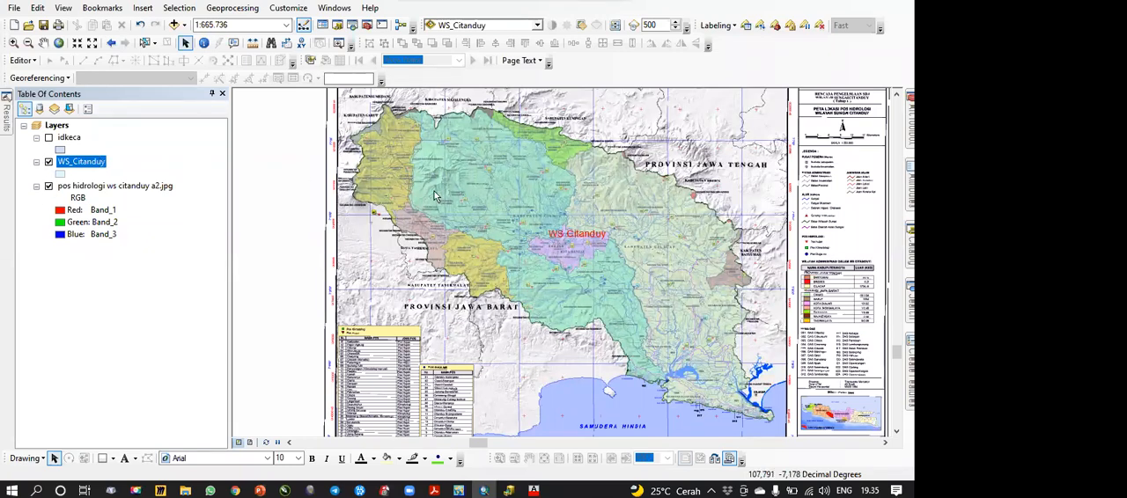
click(49, 138)
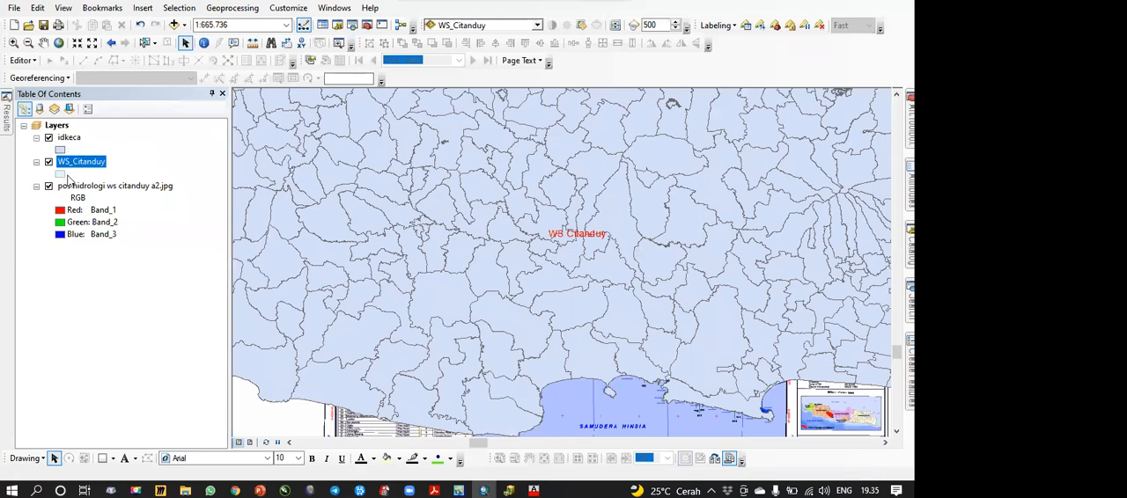
click(48, 186)
drag(88, 164, 88, 132)
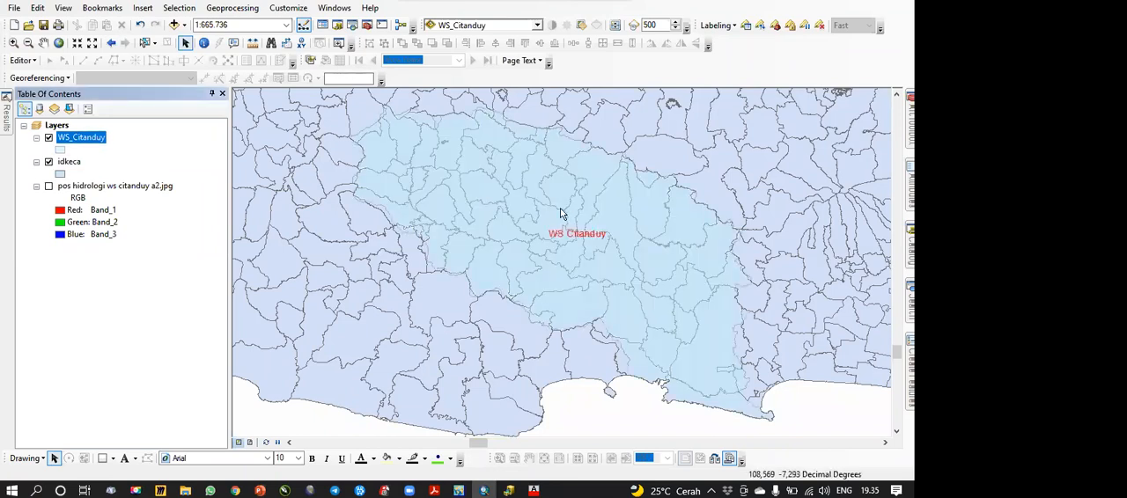
Step: Give the WS_Citanduy polygon a hollow symbol with a black outline 3 wide
click(60, 149)
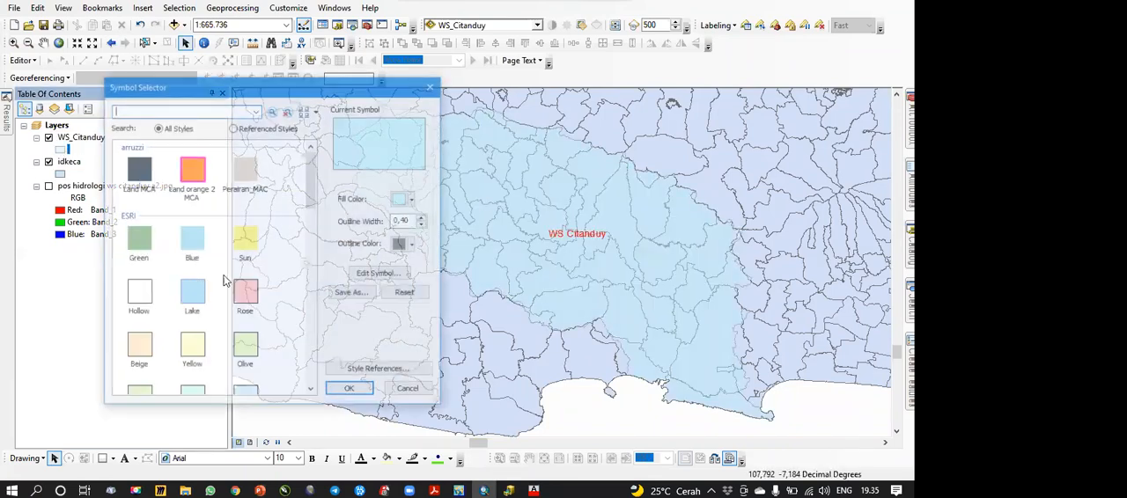
double_click(417, 221)
text(3)
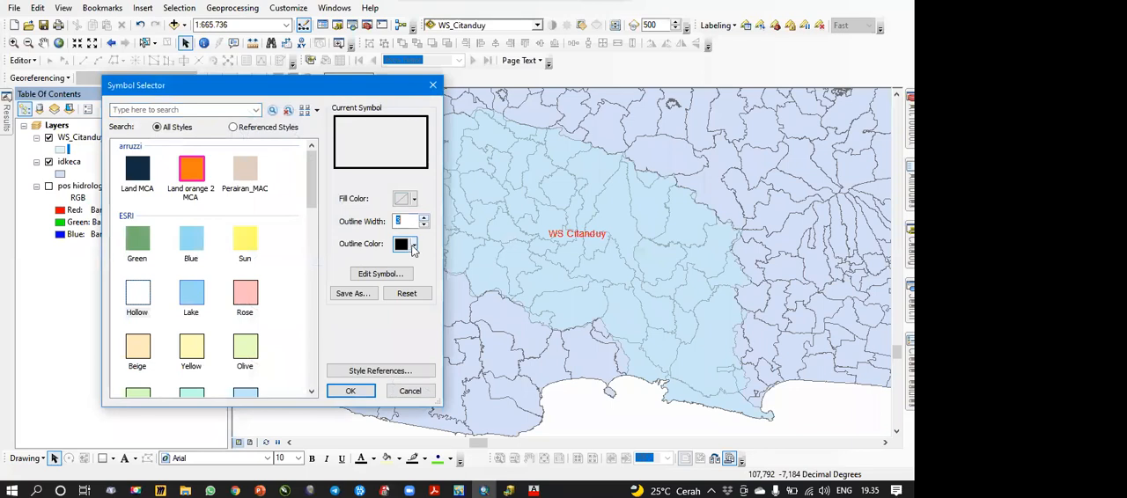
key(Return)
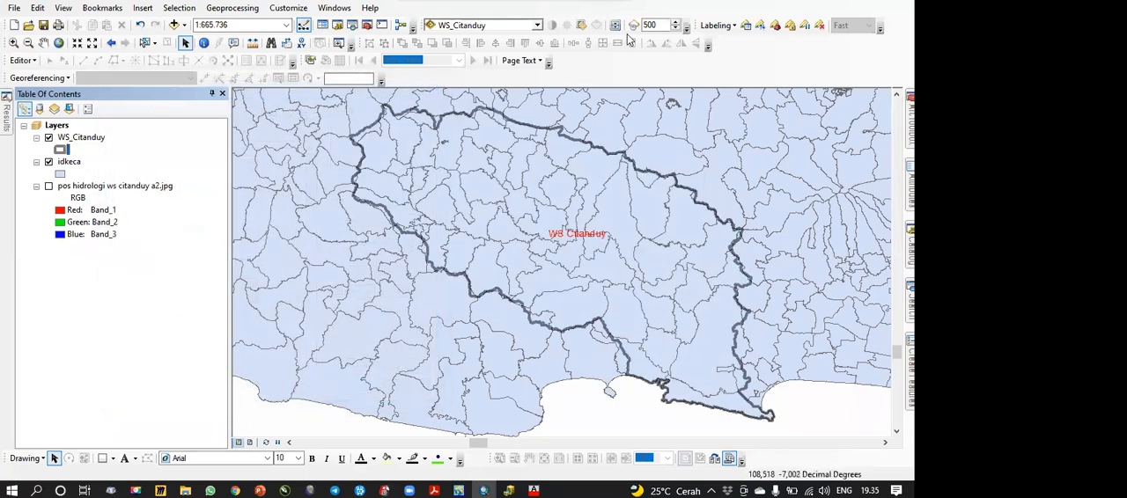
Step: Remove the WS_Citanduy layer's transparency so its outline is drawn fully opaque
click(581, 25)
drag(621, 87, 624, 141)
scroll(534, 203, up, 3)
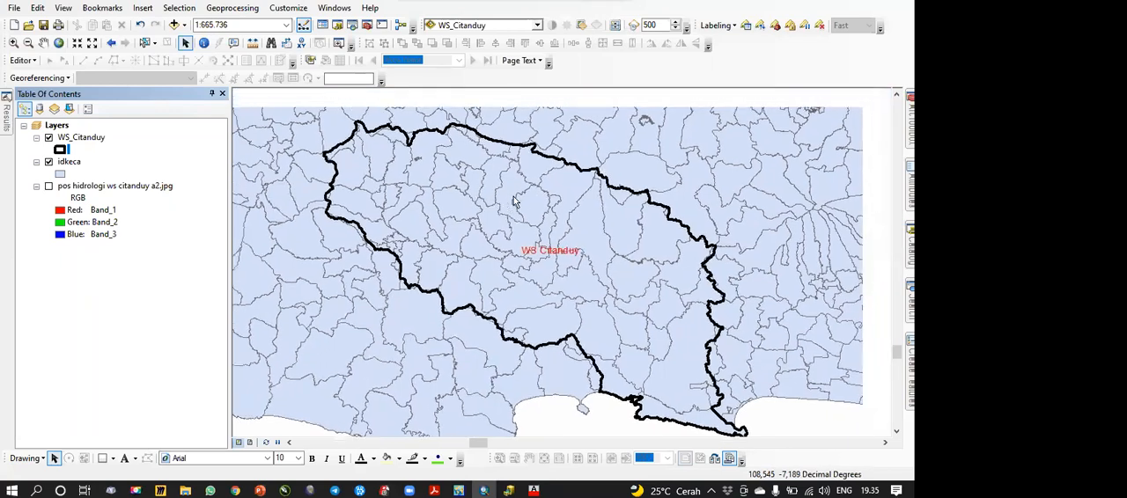
scroll(531, 212, down, 1)
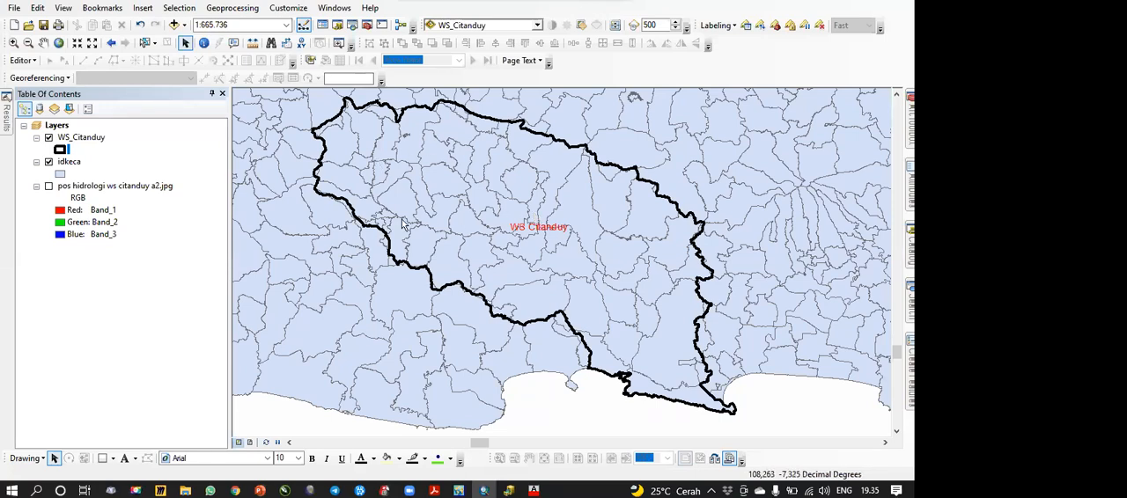
Step: Toggle the idkeca and WS_Citanduy layers off and on to compare the basin outline with the administrative boundaries
click(49, 163)
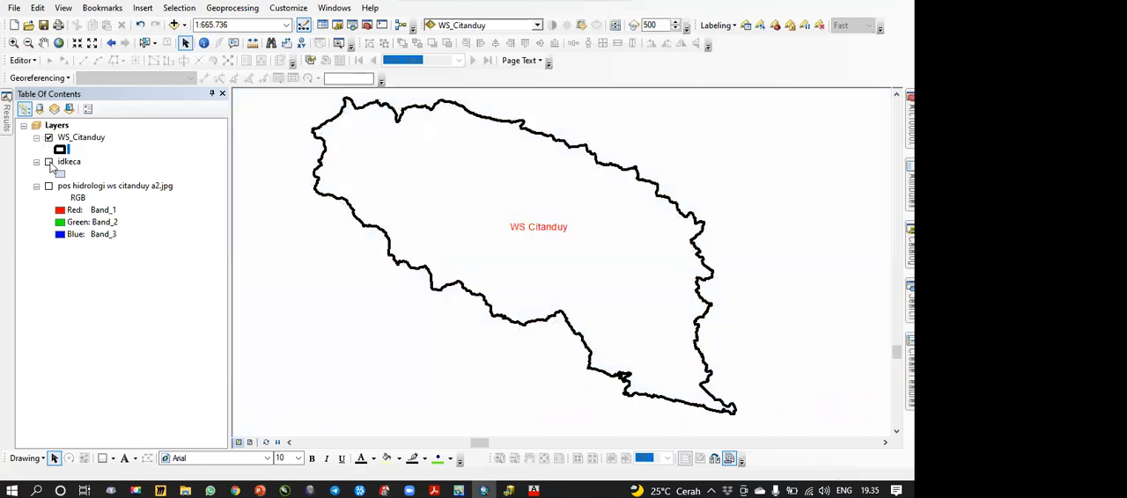
click(49, 163)
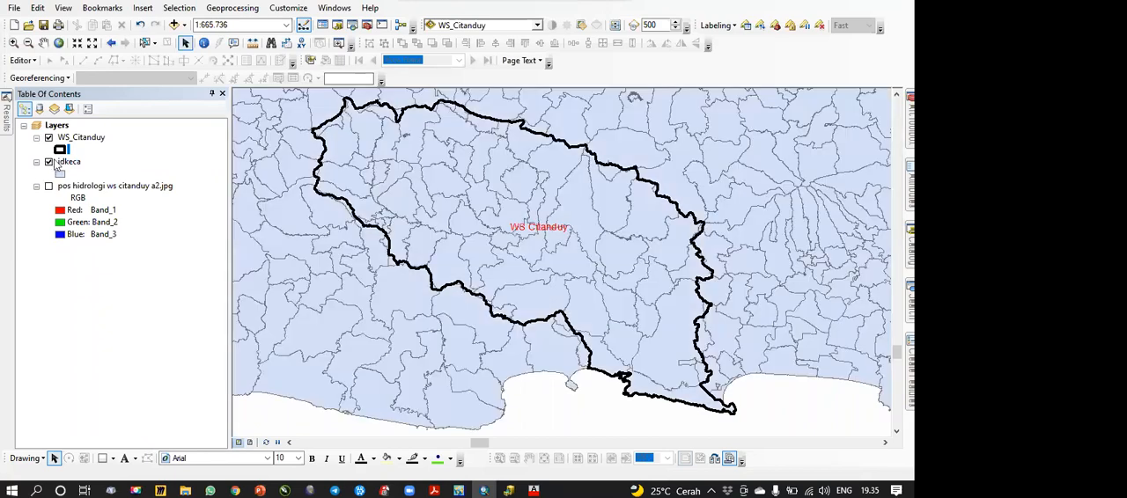
click(49, 163)
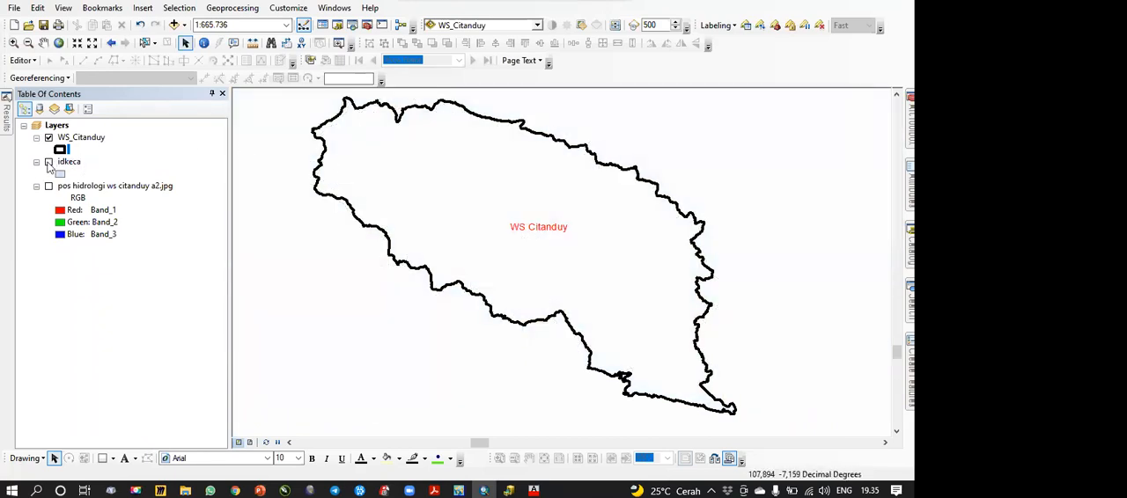
click(49, 163)
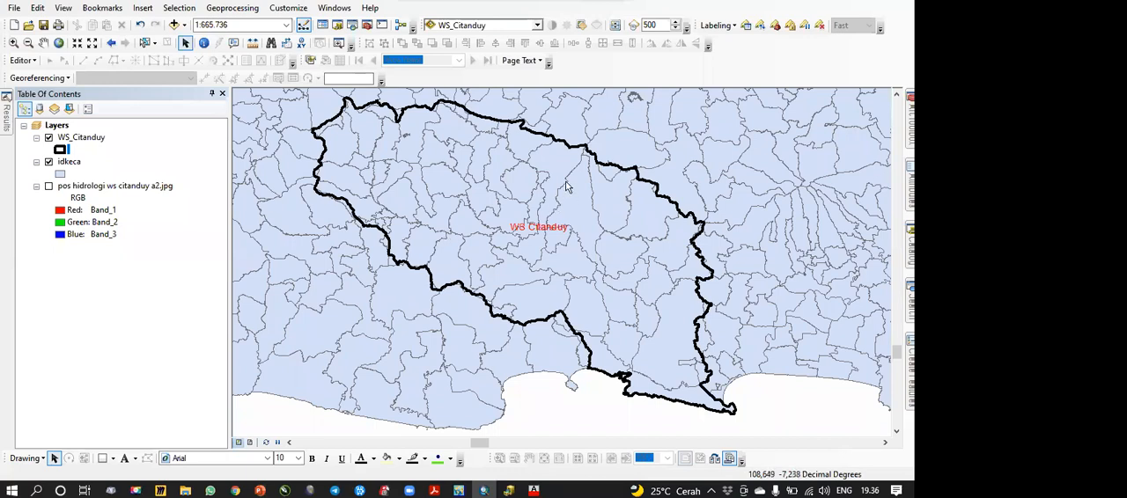
click(49, 162)
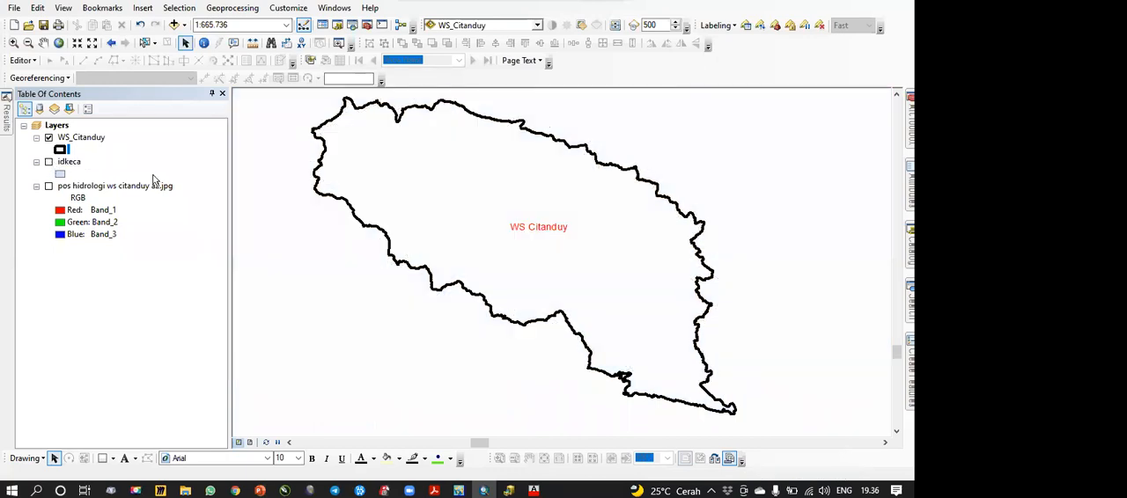
click(49, 138)
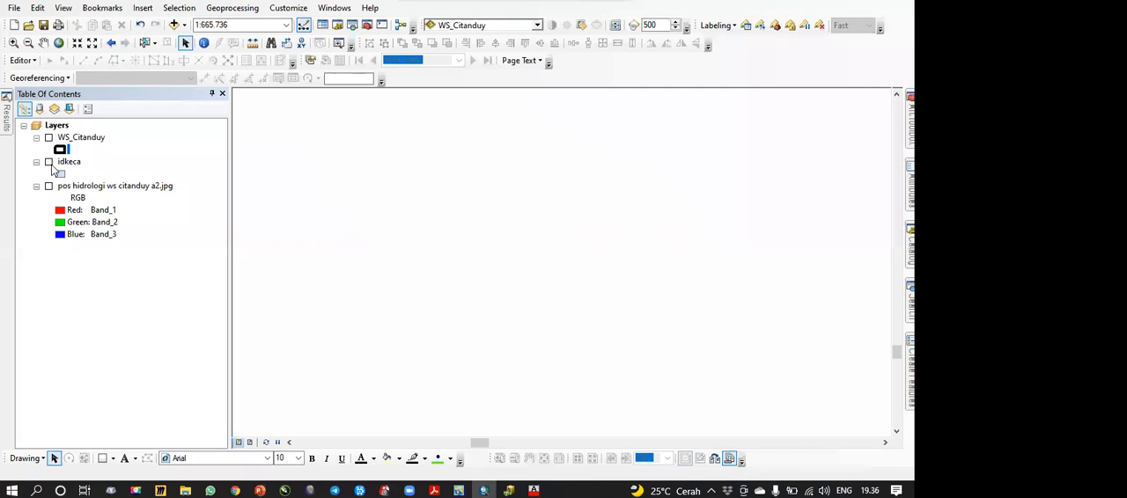
click(48, 162)
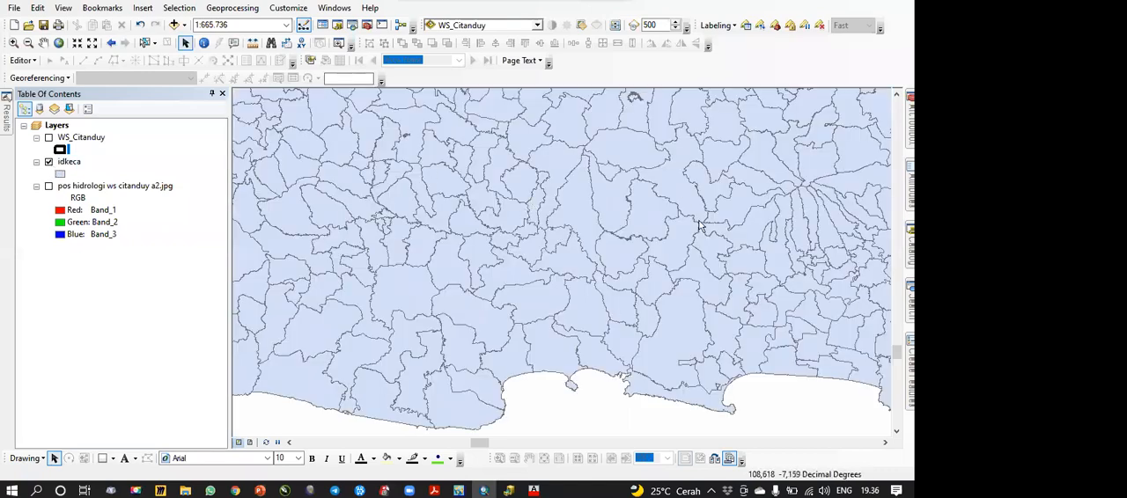
click(48, 137)
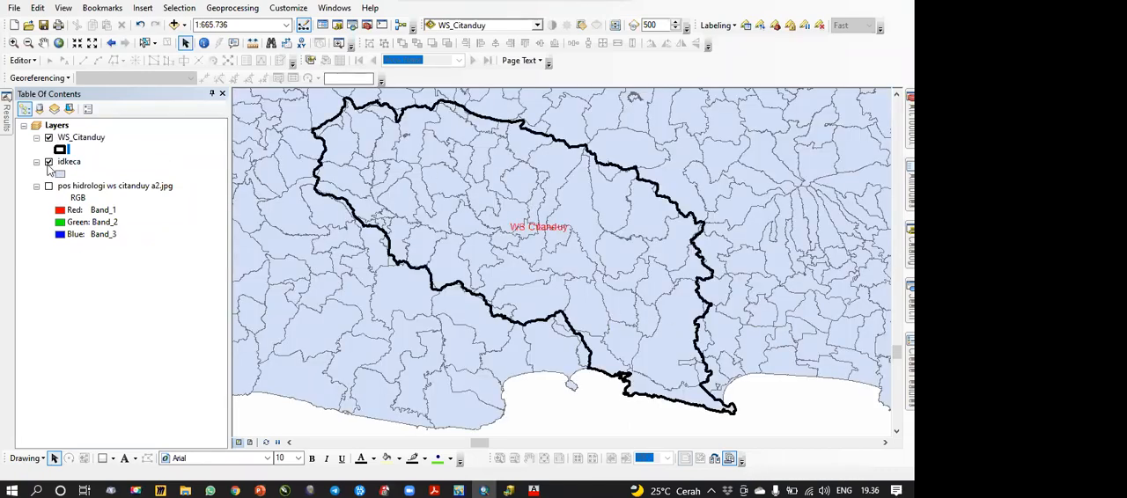
click(48, 162)
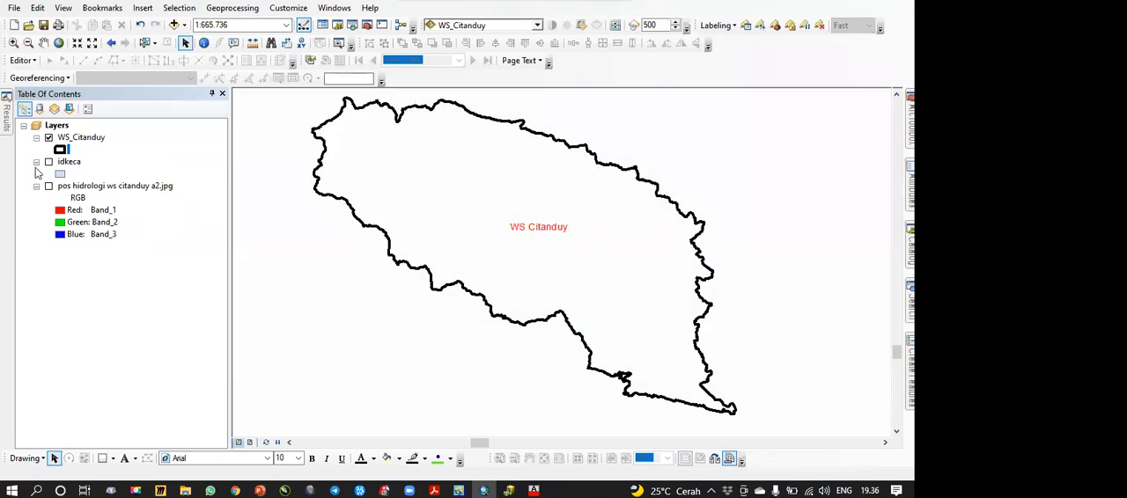
click(48, 162)
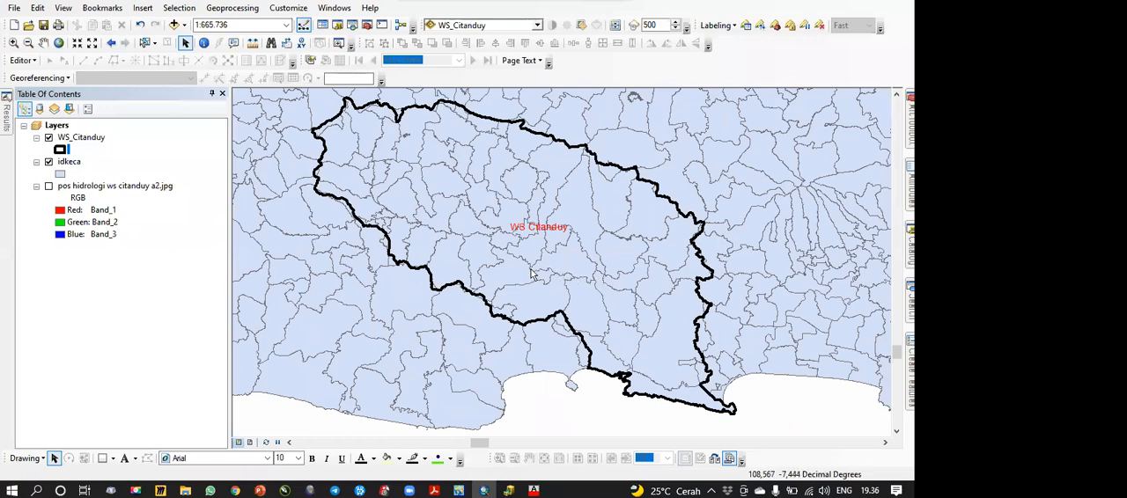
Step: Open the Intersect geoprocessing tool, review its input and output illustration in the help, and hide the help
click(232, 8)
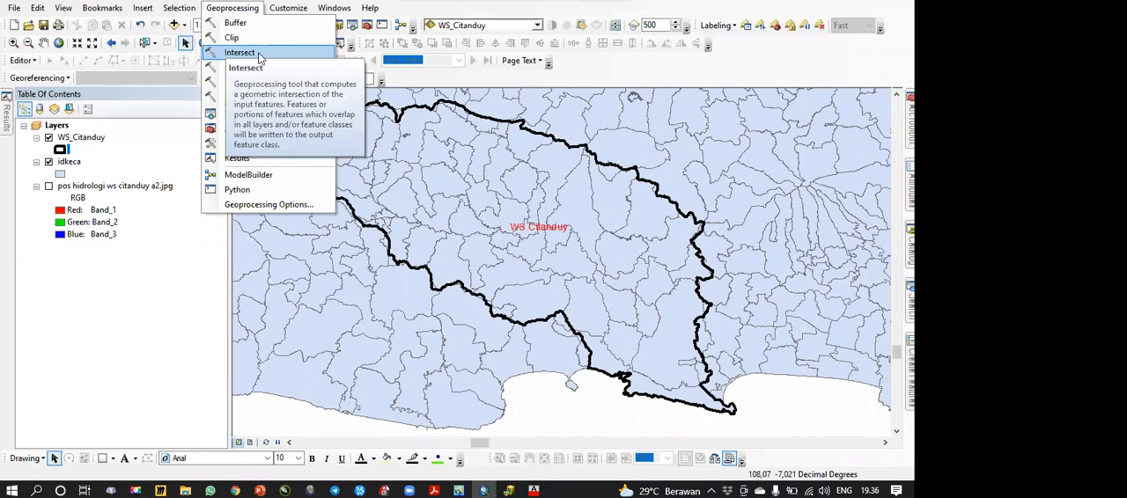
click(258, 52)
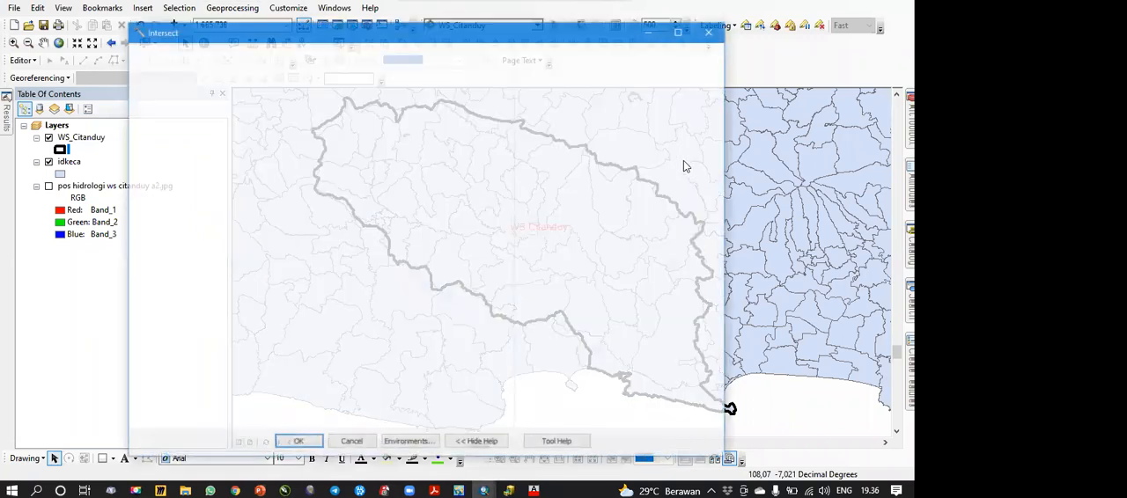
drag(720, 132, 713, 197)
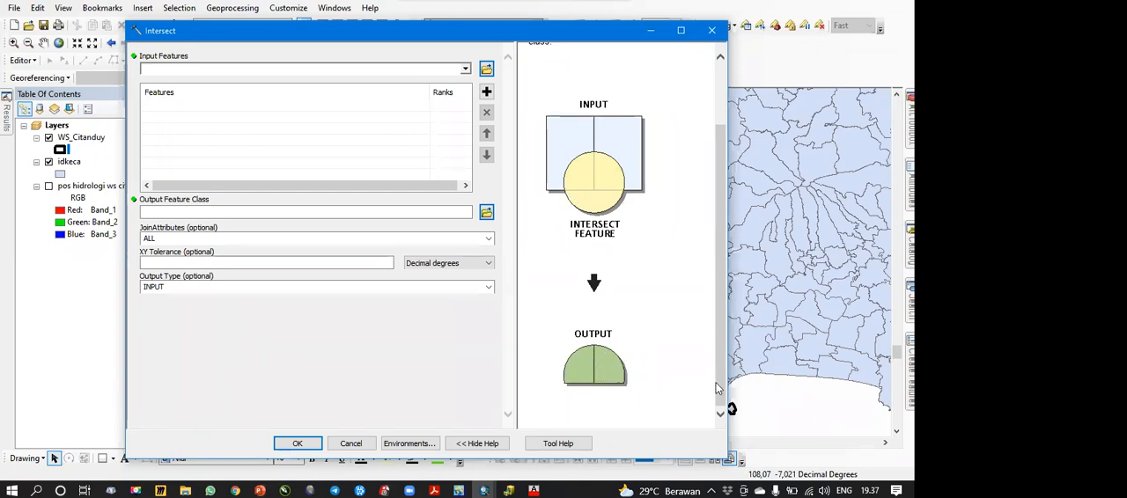
drag(719, 386, 719, 339)
click(478, 444)
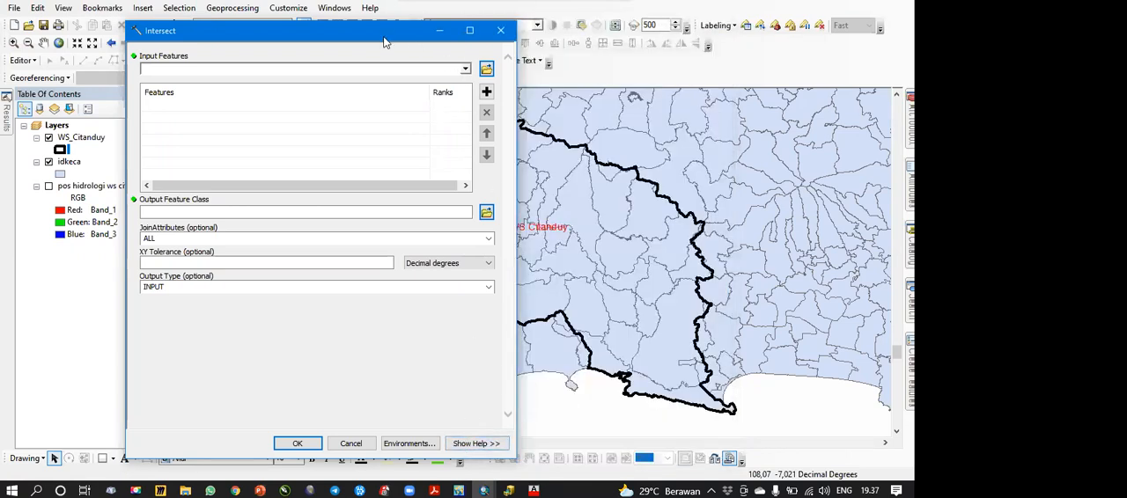
Step: Move the Intersect dialog clear of the layer list and add WS_Citanduy and idkeca as input features
drag(374, 33, 726, 36)
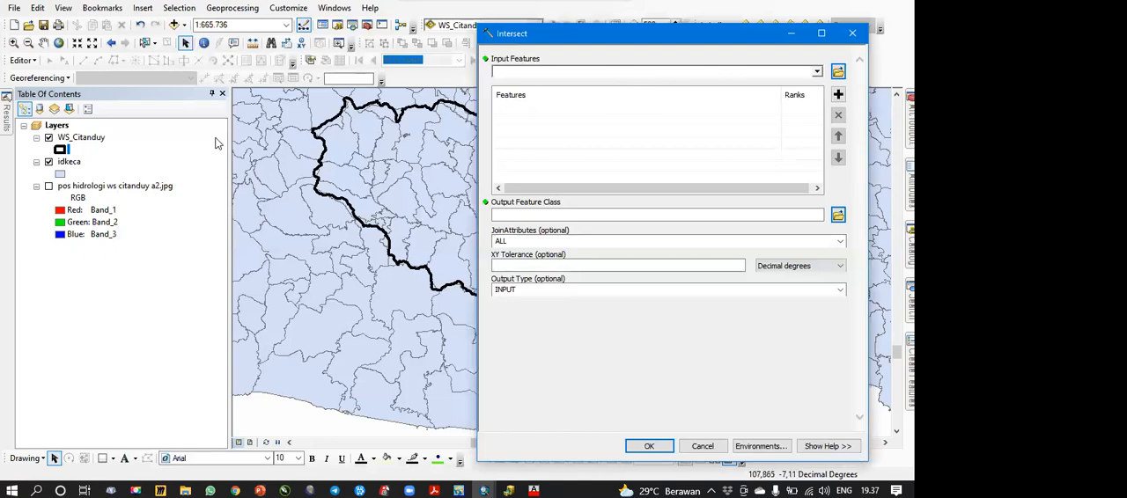
click(120, 139)
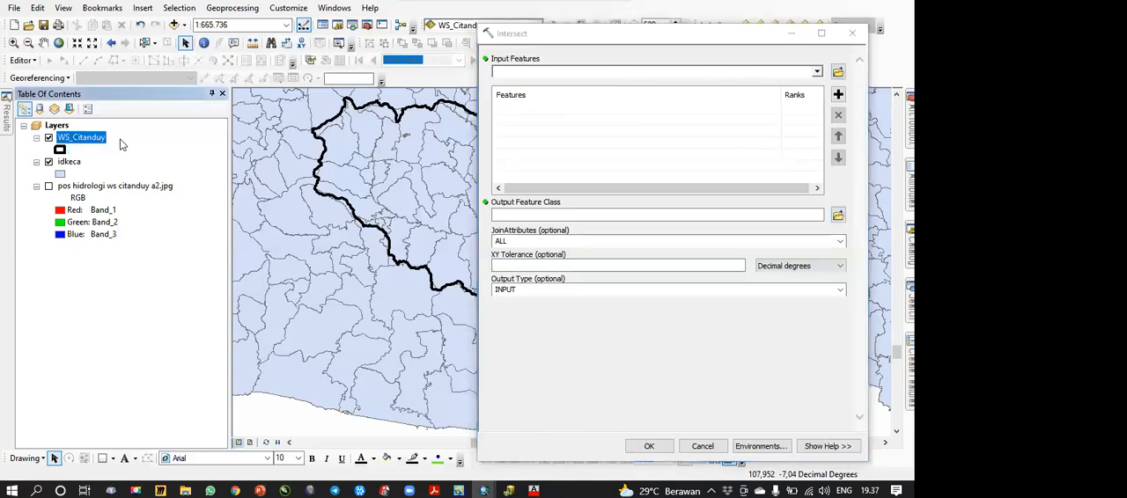
drag(91, 140, 615, 107)
drag(74, 163, 522, 130)
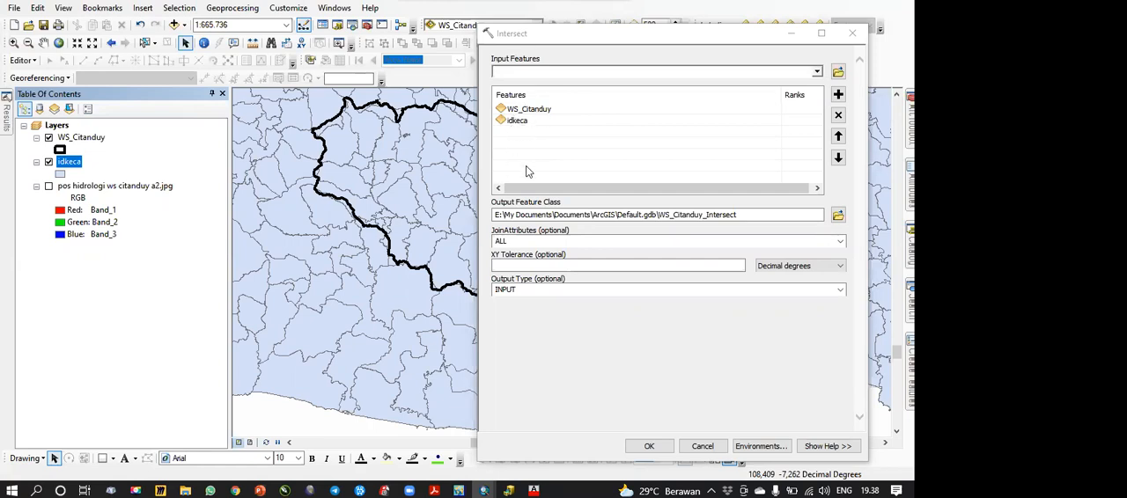
Step: Browse the Intersect output location to the 1 data shp folder inside ARCGIS SDA on drive G
click(527, 215)
click(838, 216)
click(674, 162)
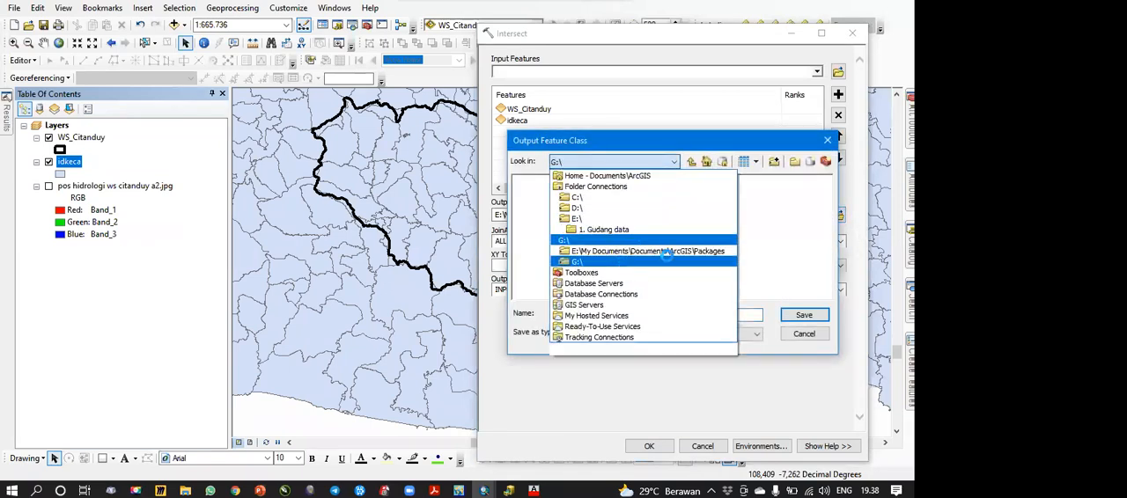
click(665, 261)
double_click(553, 205)
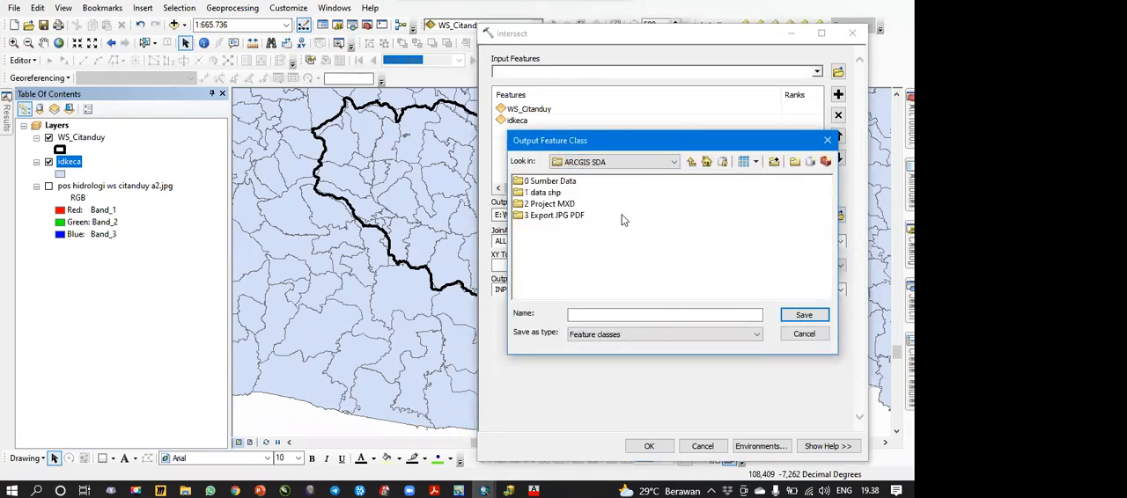
double_click(545, 193)
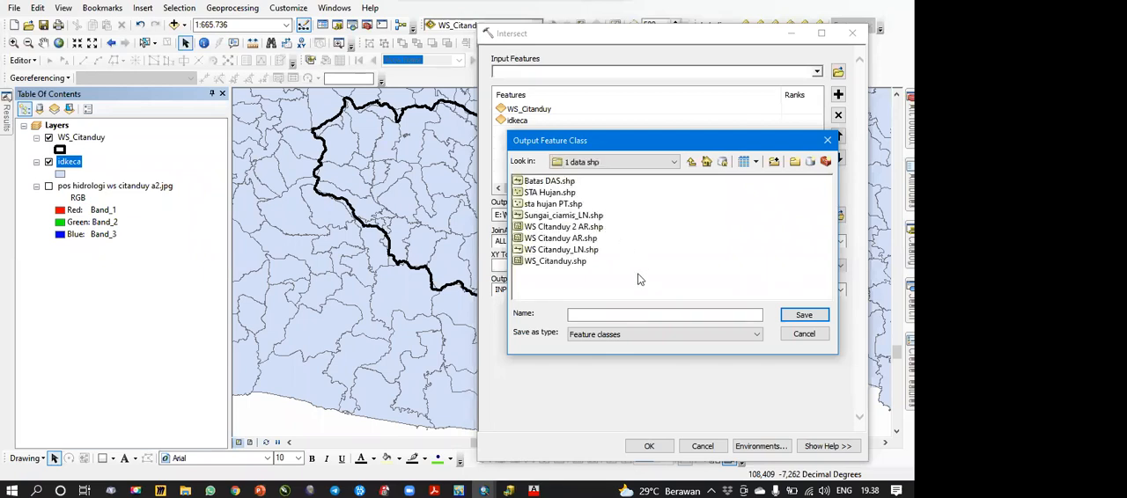
Step: Name the output feature class Admin_Kec_WS_Citanduy_AR.shp, save that output path, and run the intersection
click(555, 262)
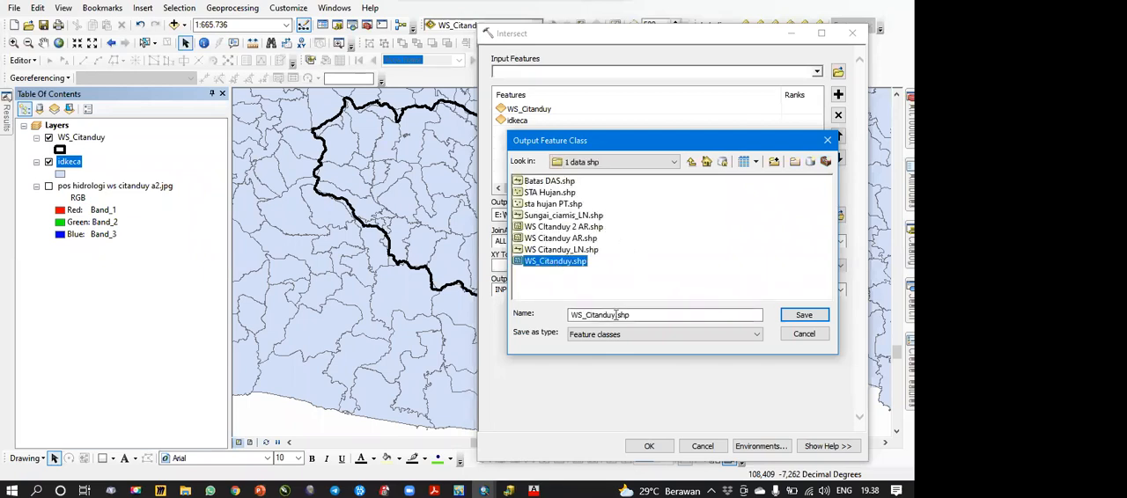
click(573, 316)
text(Admin_Kec_)
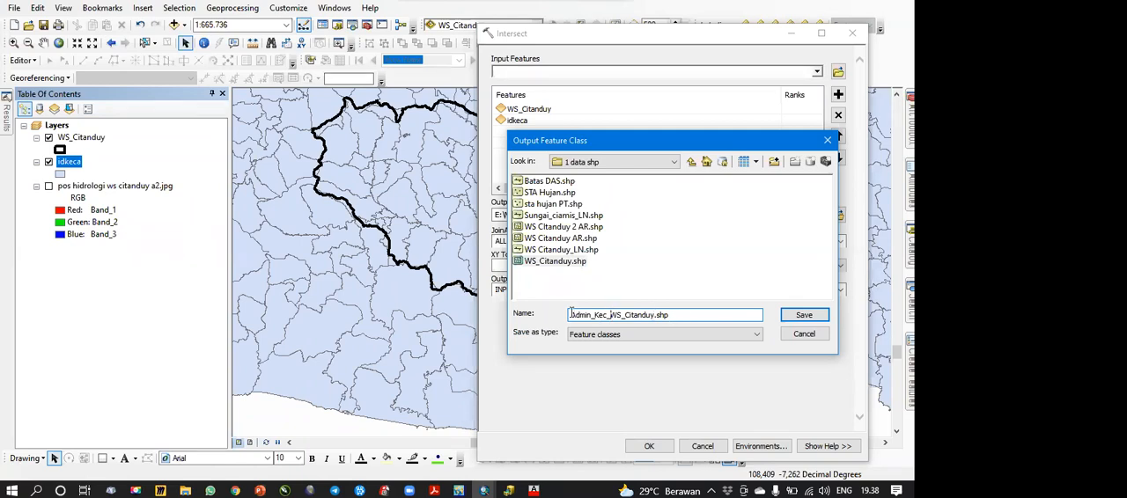
drag(571, 315, 654, 315)
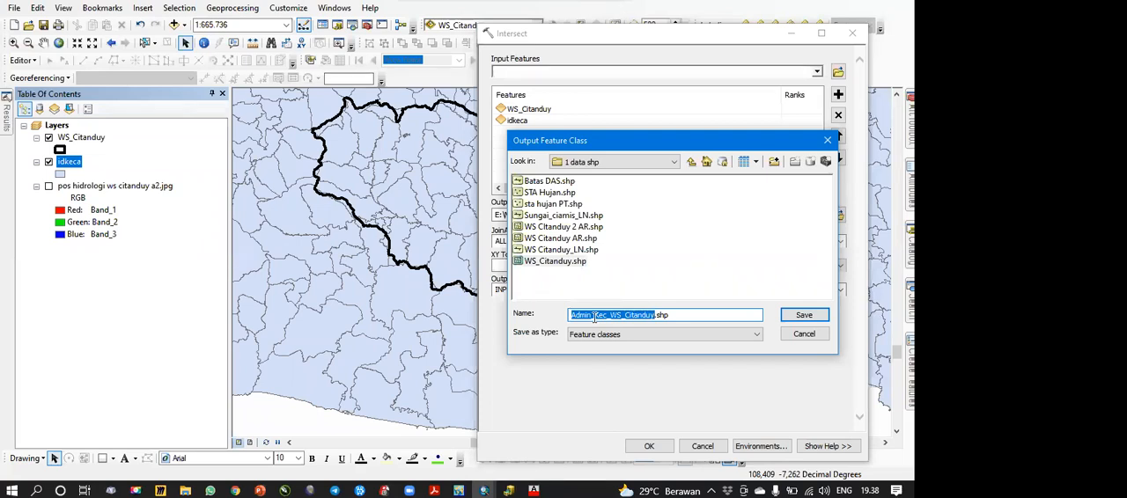
click(667, 315)
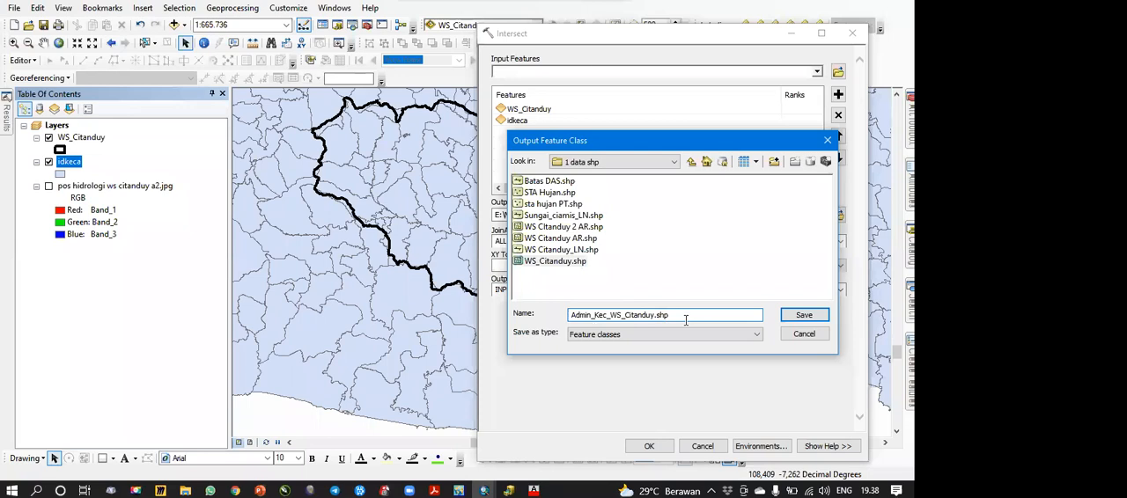
text(_AR)
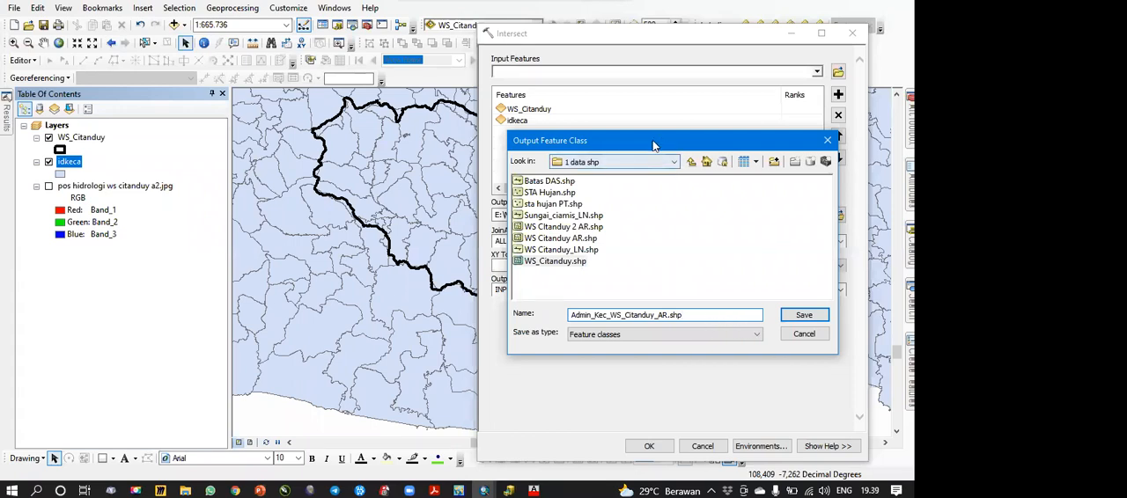
drag(654, 145, 357, 153)
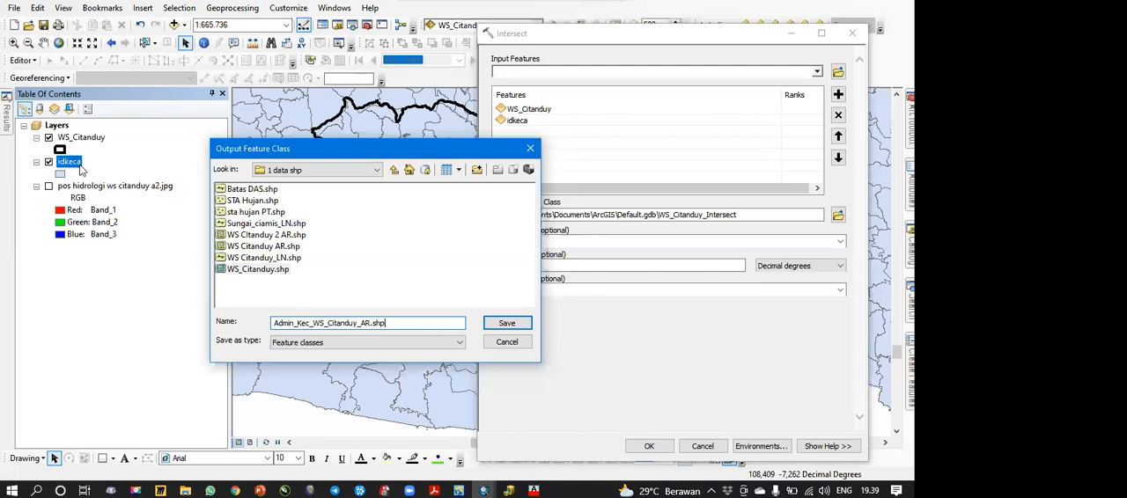
click(508, 323)
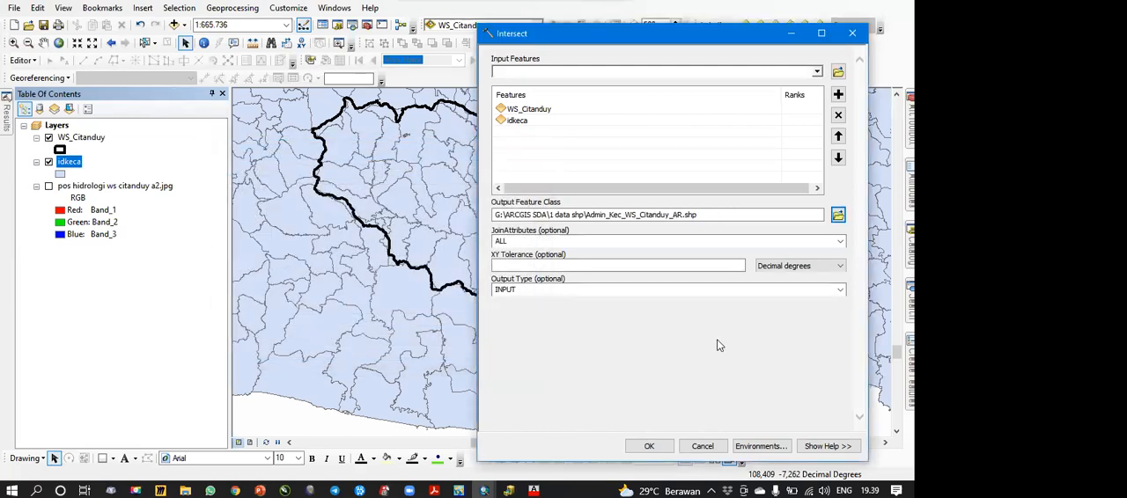
click(647, 447)
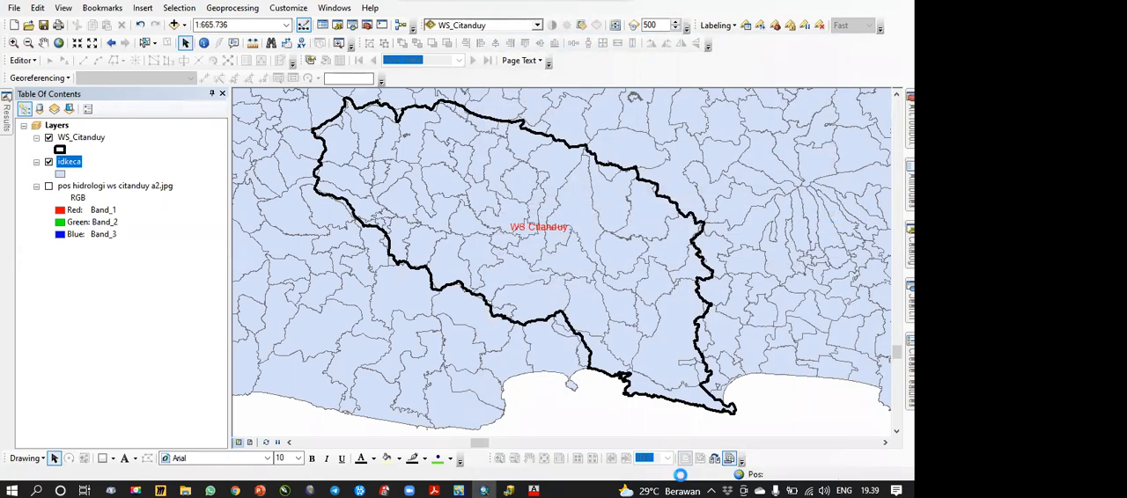
Step: Hide the WS_Citanduy and idkeca layers and show the pos hidrologi ws citanduy a2.jpg image beneath the intersect result
click(50, 164)
click(49, 186)
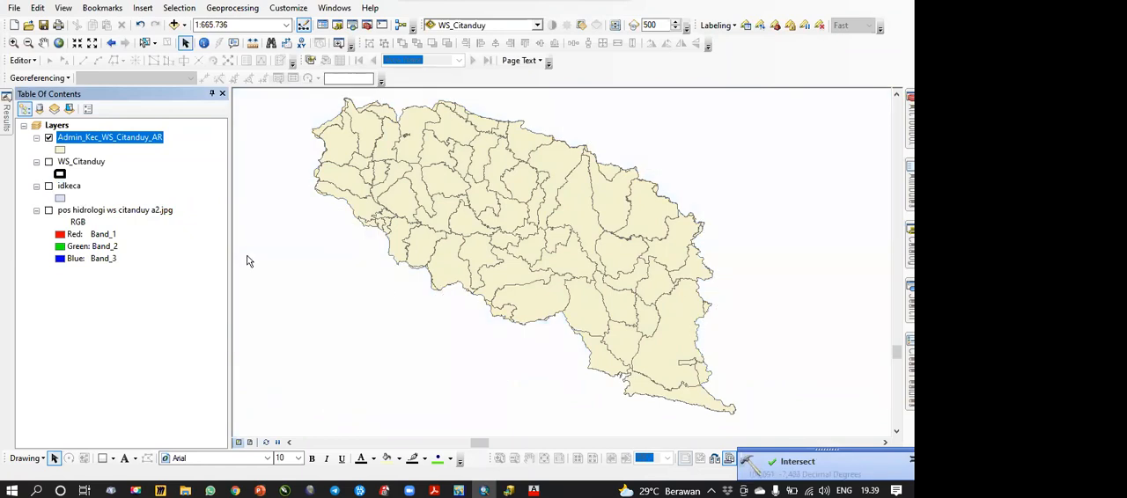
click(49, 210)
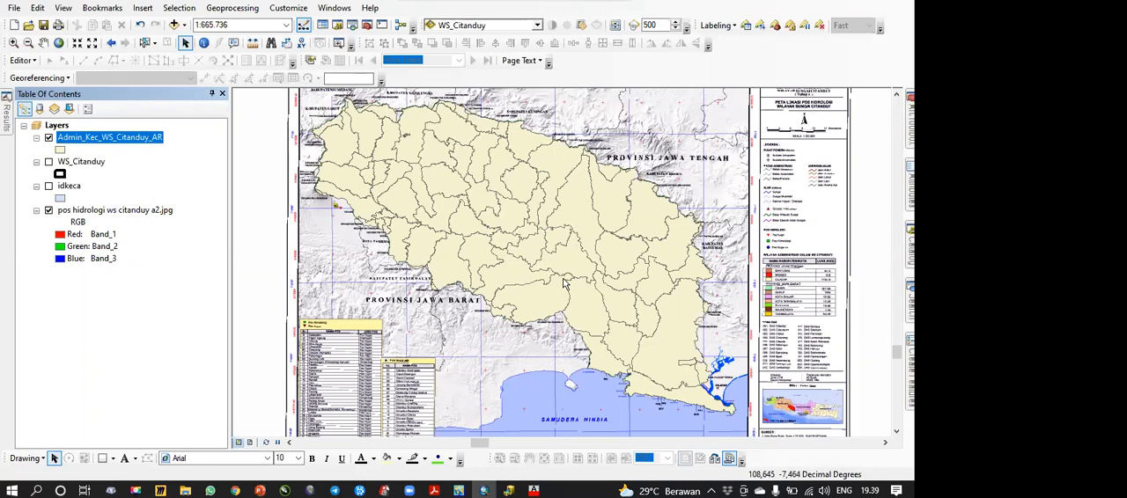
Step: Open the attribute table of Admin_Kec_WS_Citanduy_AR and enlarge its window to examine the combined fields
right_click(128, 137)
click(181, 180)
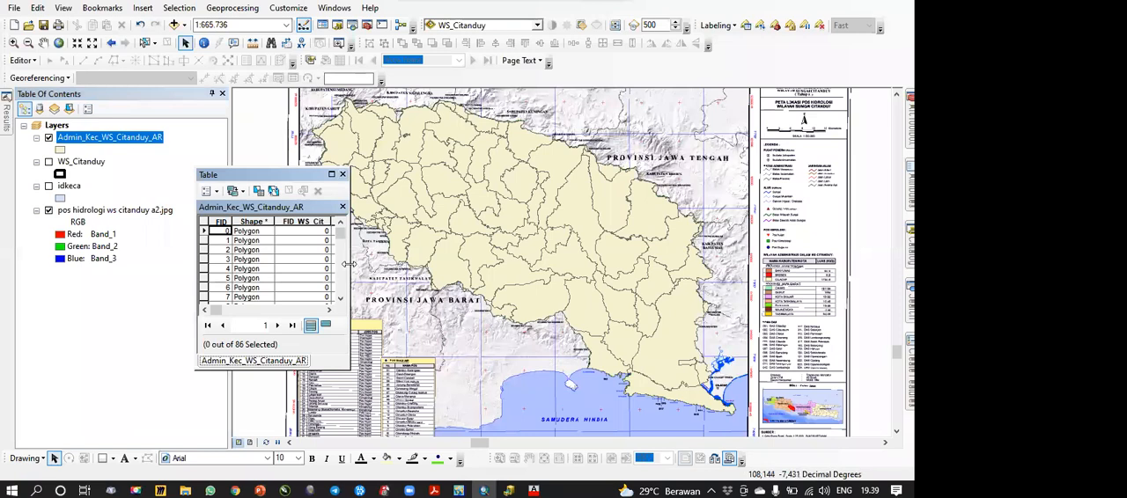
drag(350, 265, 800, 265)
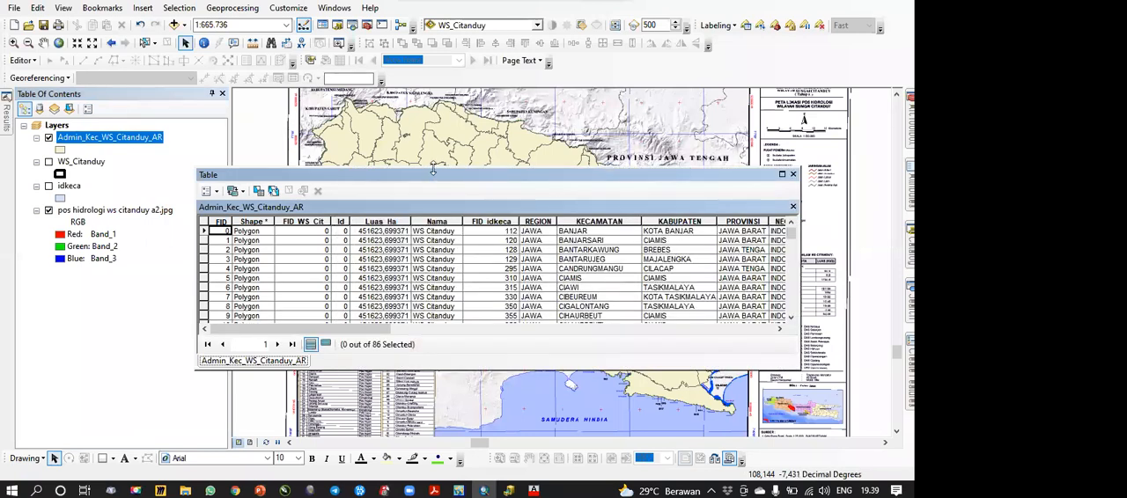
drag(452, 174, 458, 30)
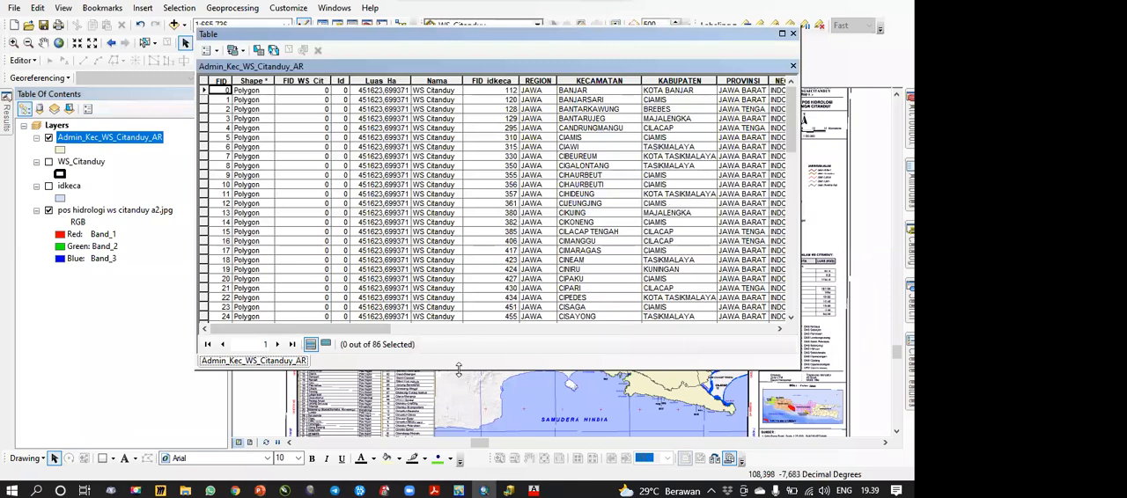
drag(458, 371, 458, 454)
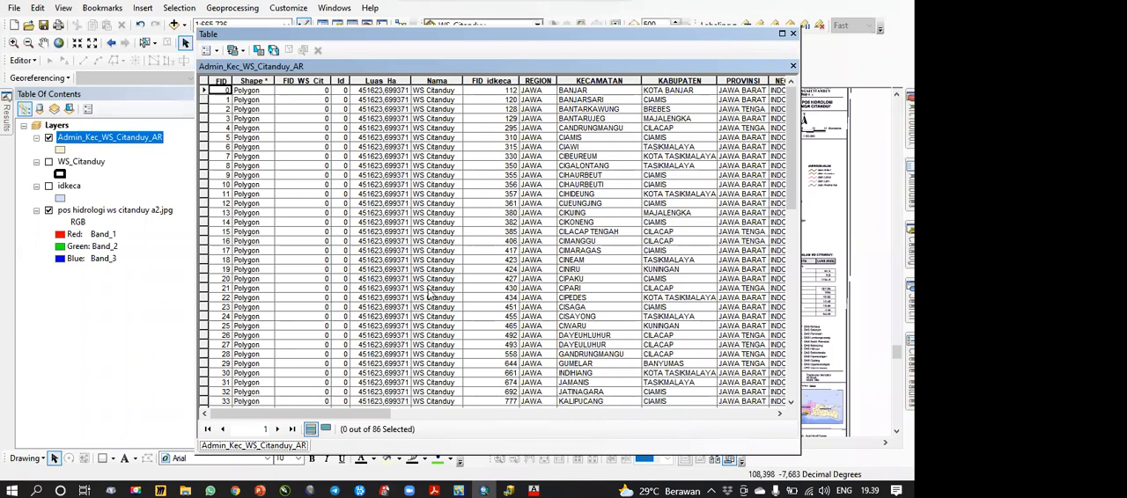
Step: View the WS_Citanduy attribute table for comparison with the intersect result's fields, and close the table window
right_click(77, 163)
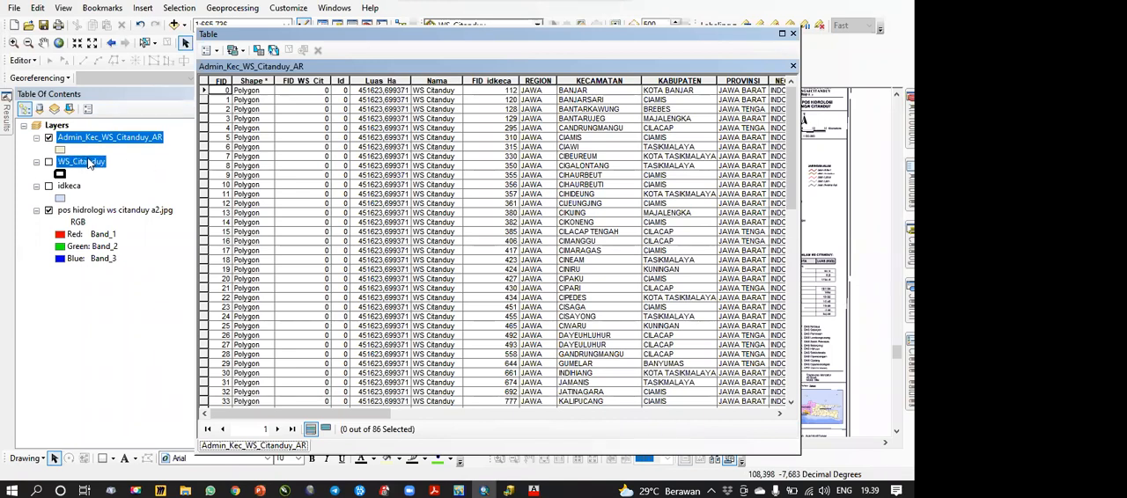
click(145, 197)
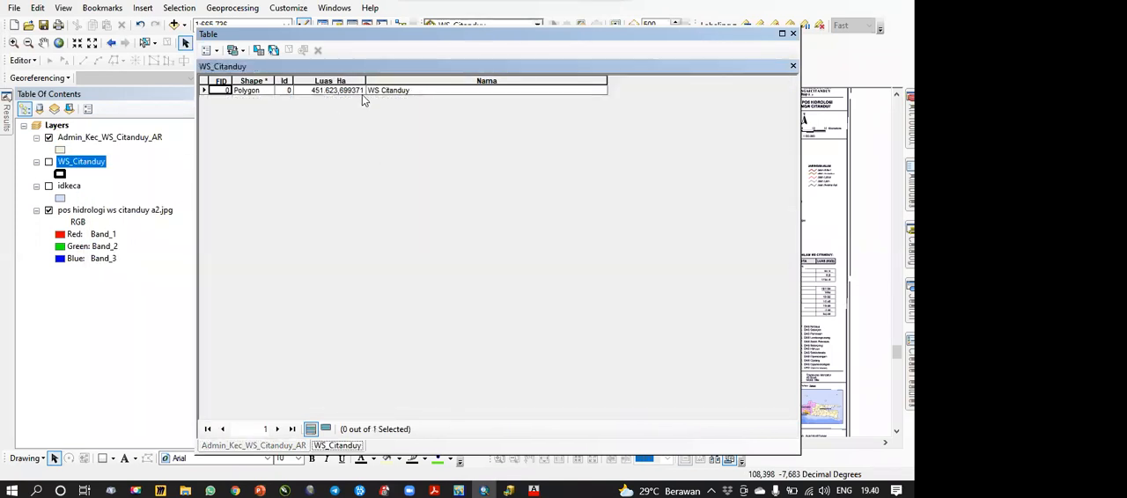
click(793, 33)
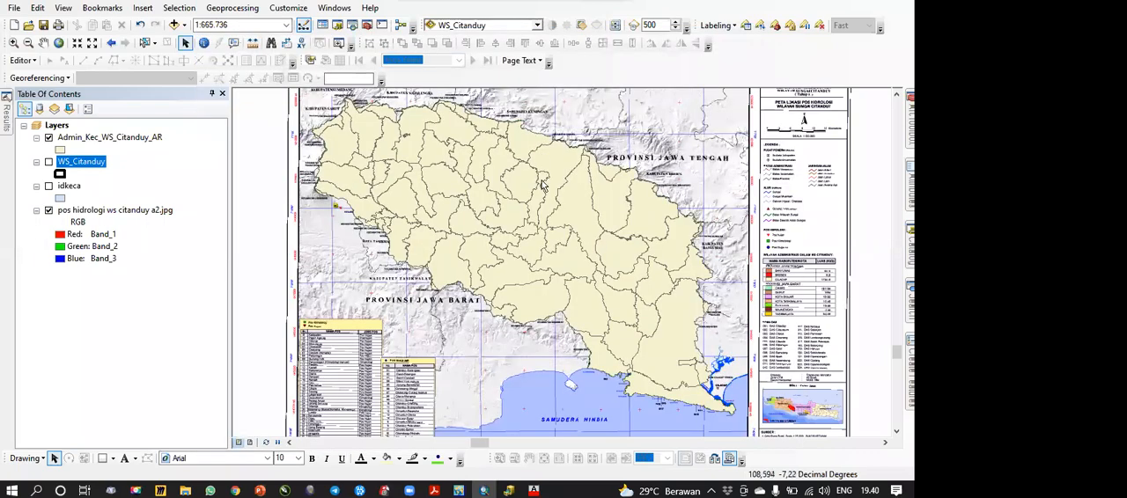
Step: Compare all the fields of the Admin_Kec_WS_Citanduy_AR attribute table with those of idkeca, and close the table window
right_click(102, 137)
click(143, 174)
drag(387, 413, 485, 416)
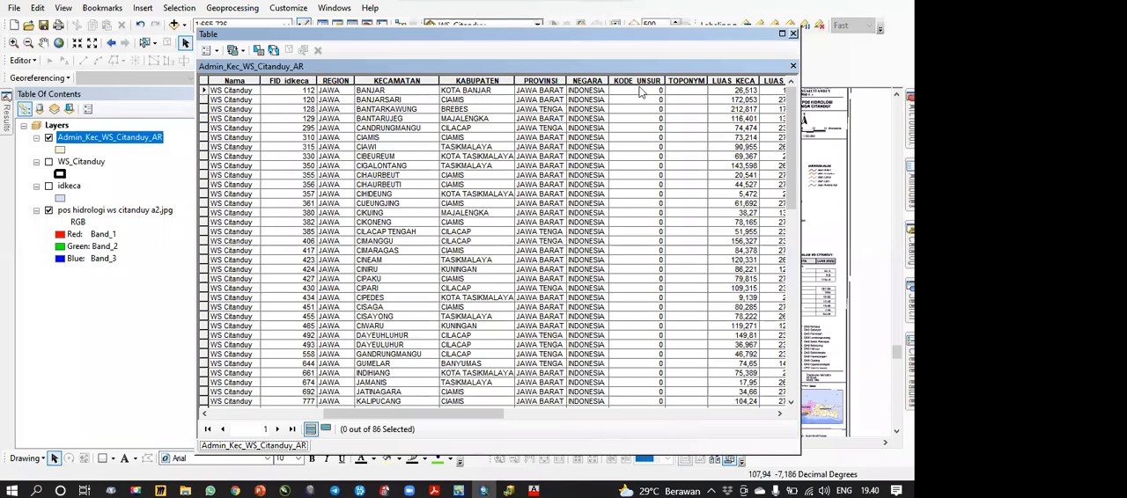
drag(461, 417, 632, 419)
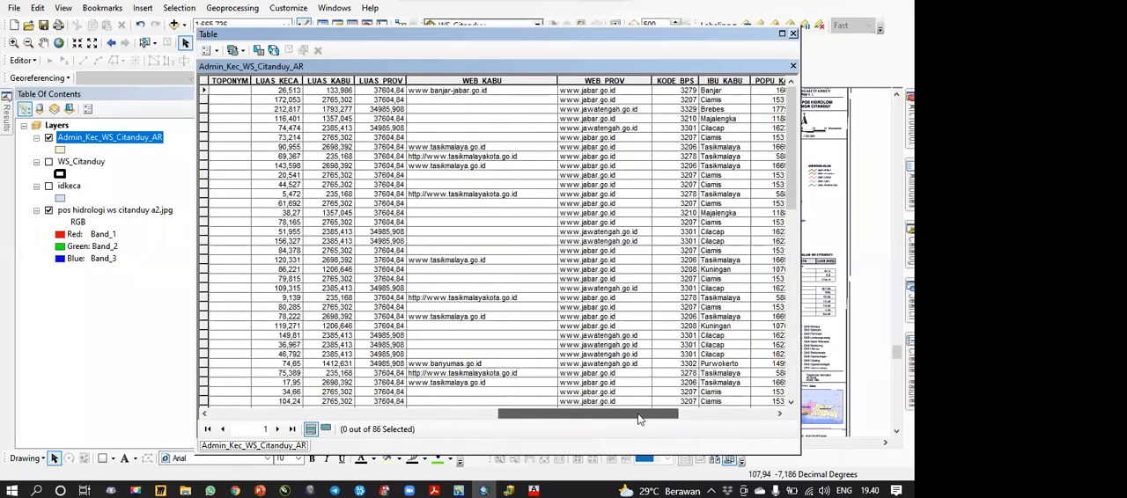
right_click(74, 186)
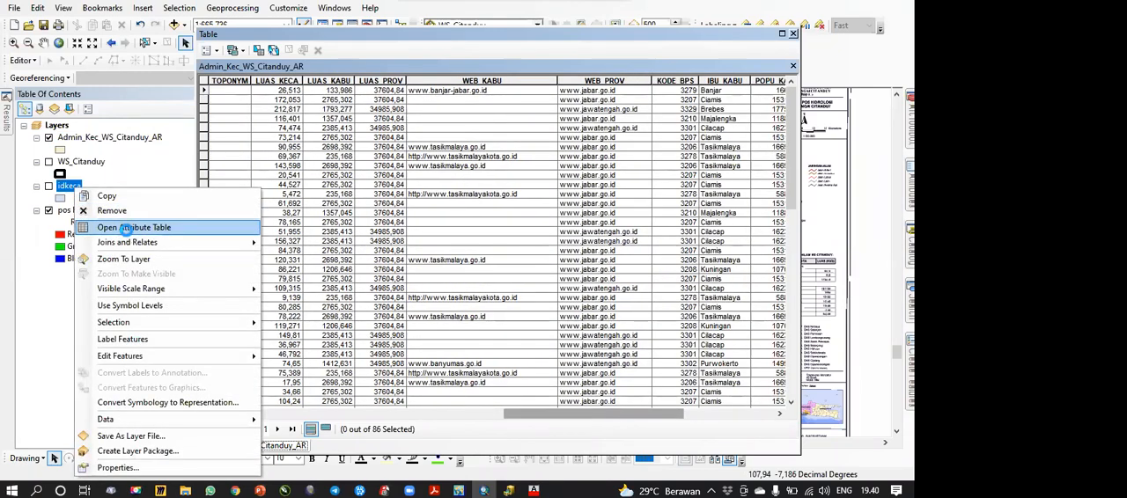
click(133, 227)
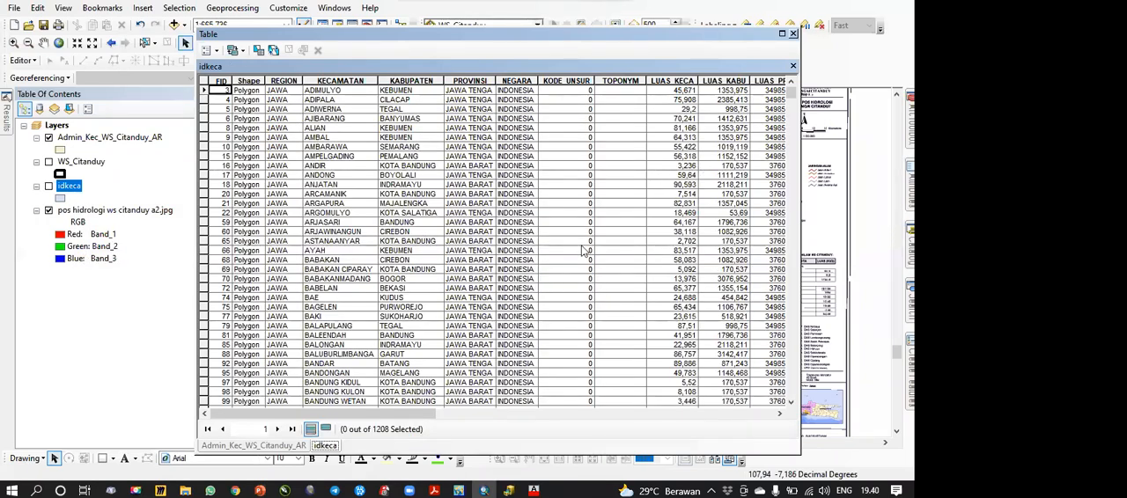
click(272, 448)
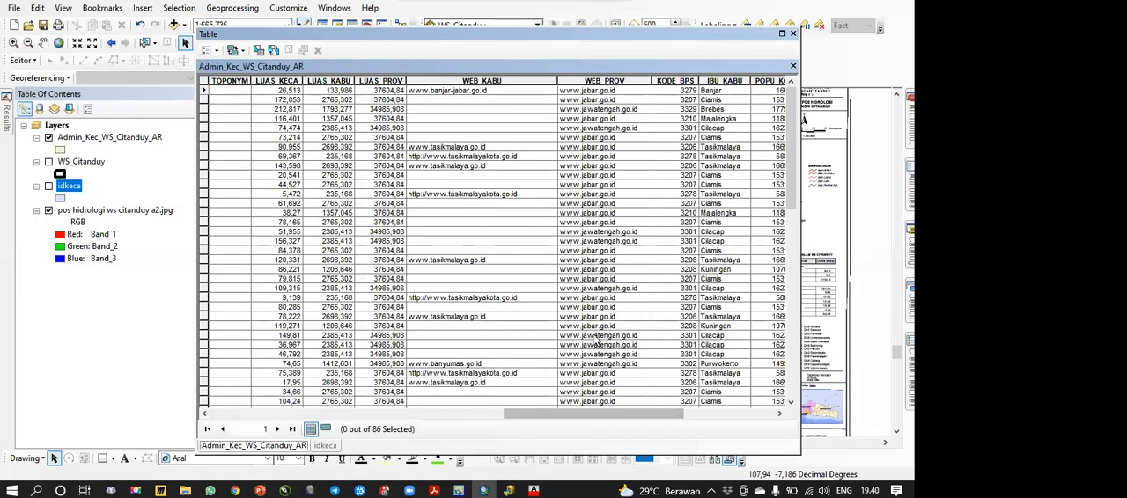
drag(597, 412, 759, 419)
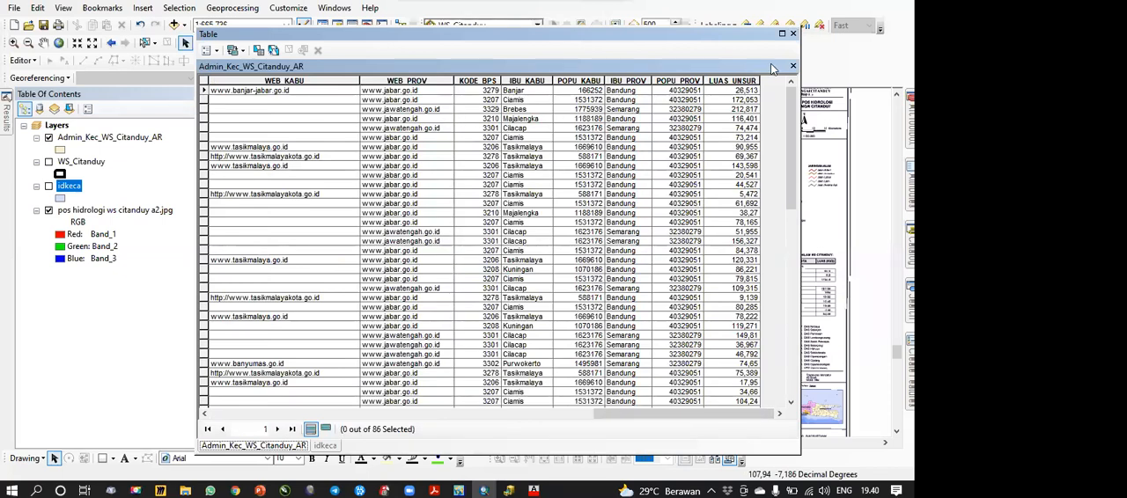
click(793, 34)
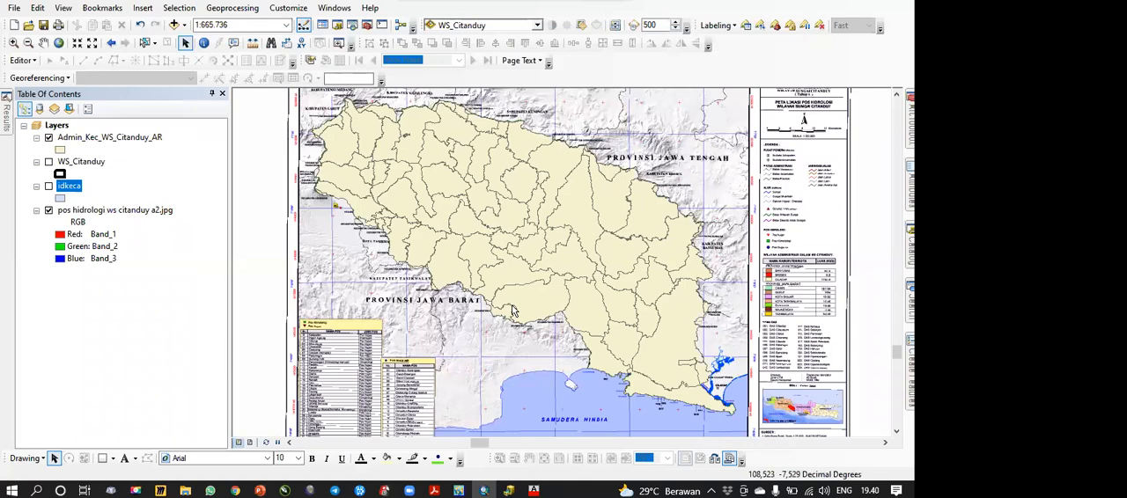
Step: Select the Admin_Kec_WS_Citanduy_AR records with FID 0 to 4 one by one to locate each district on the map
right_click(105, 141)
click(145, 173)
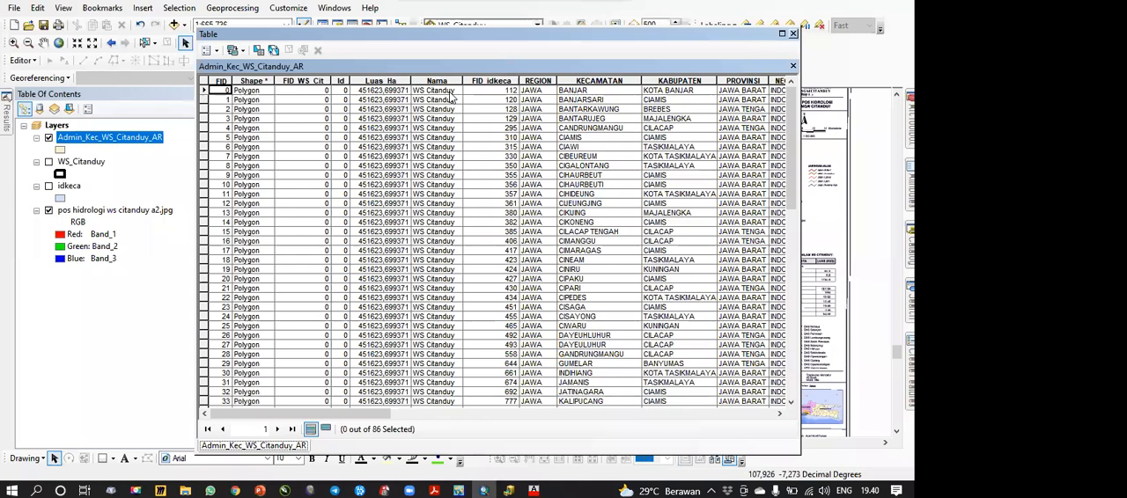
click(205, 91)
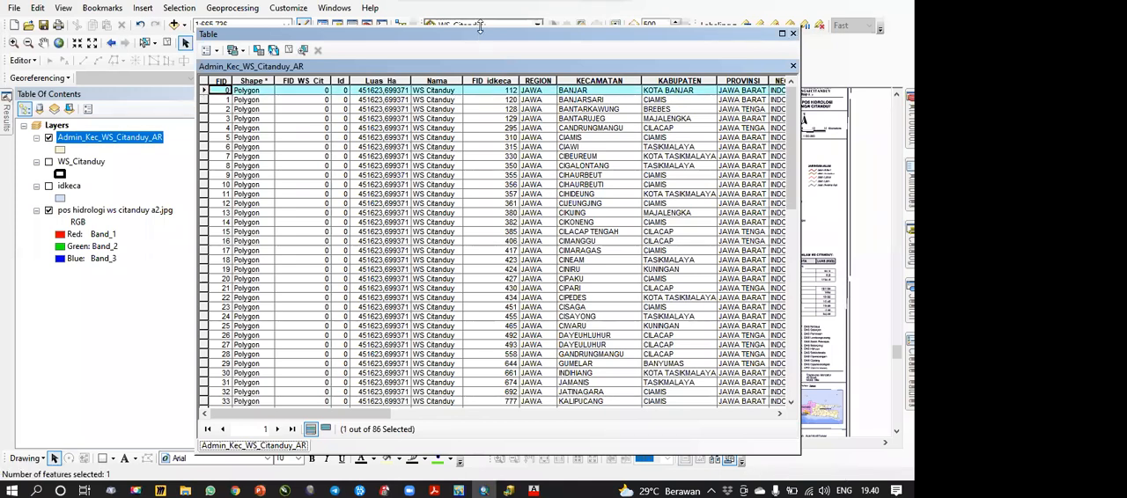
drag(480, 29, 313, 206)
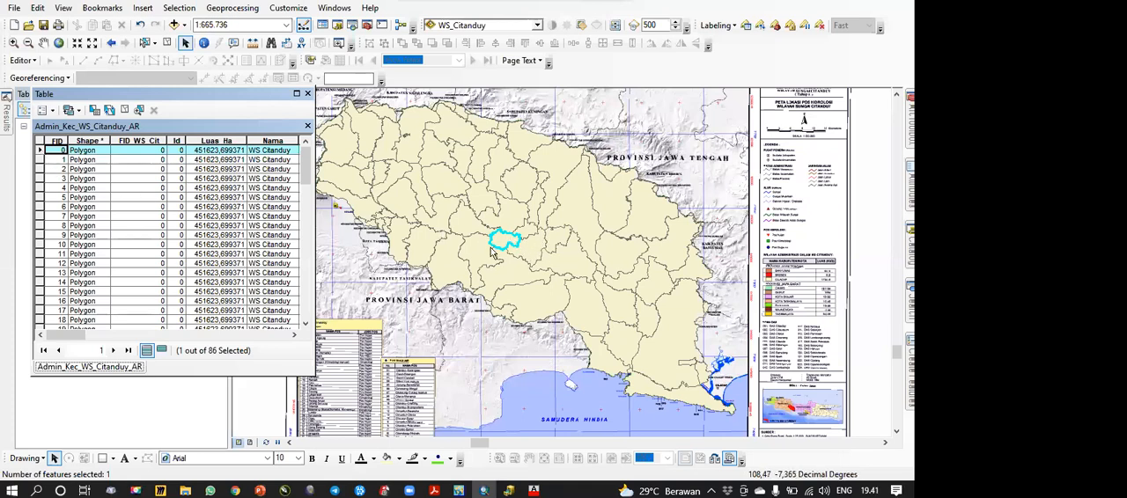
click(49, 159)
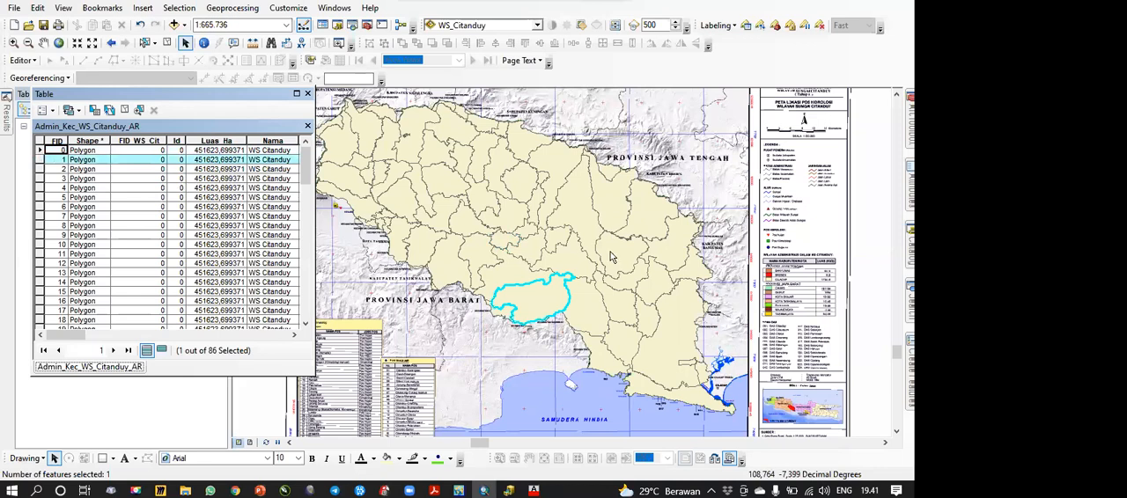
click(46, 173)
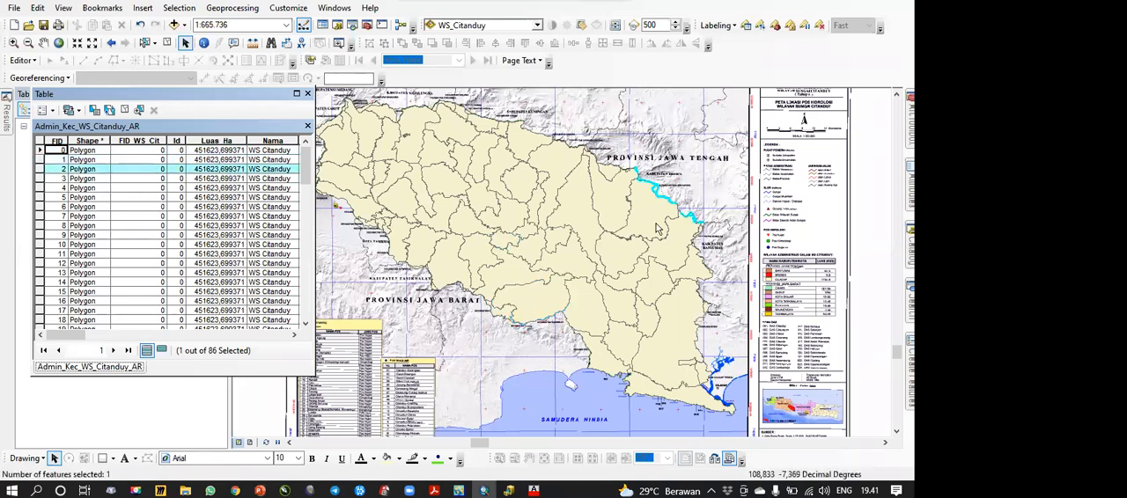
click(42, 179)
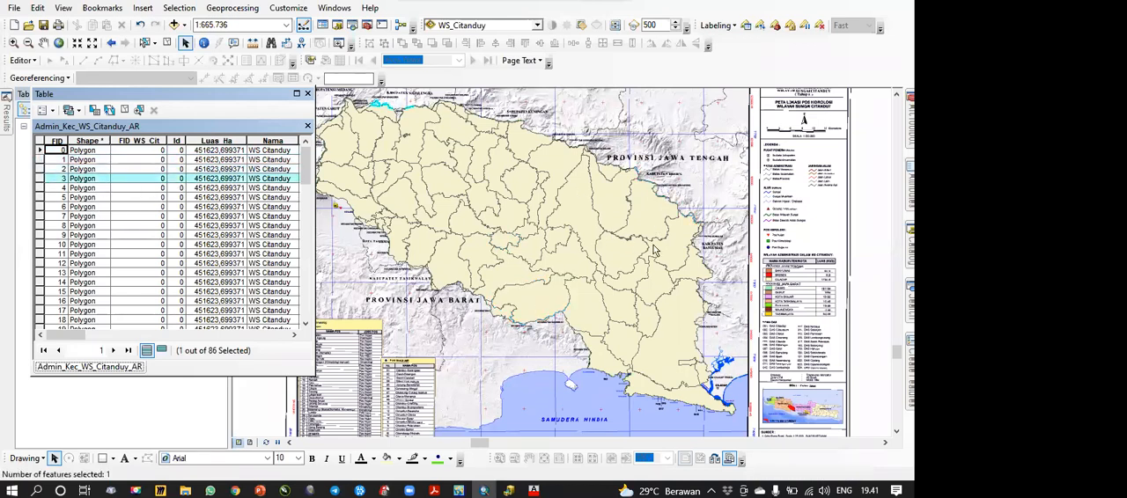
click(41, 189)
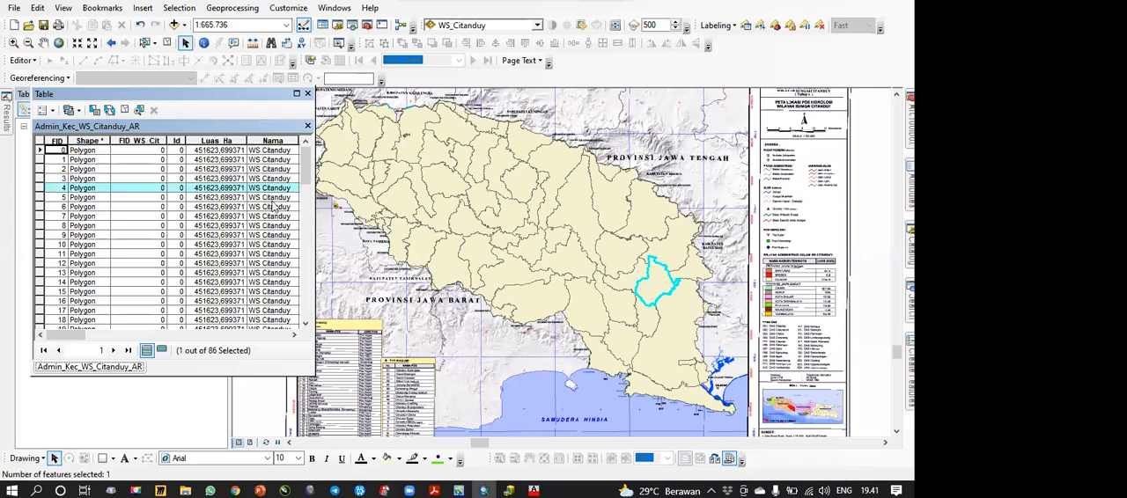
Step: Select the records with FID 5, 1 and 2 one by one and examine their polygons, following FID 2 along the basin's northeastern boundary
click(42, 197)
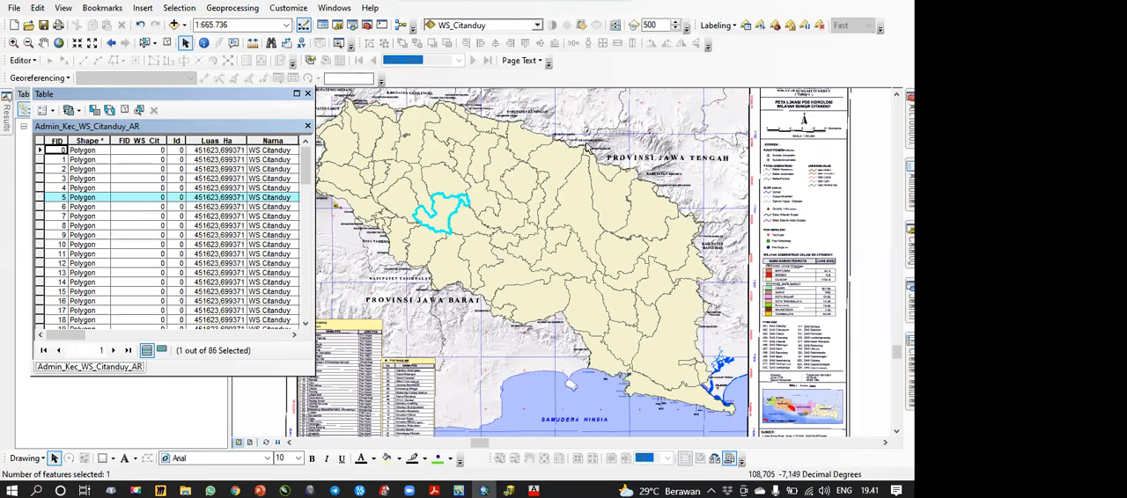
click(40, 160)
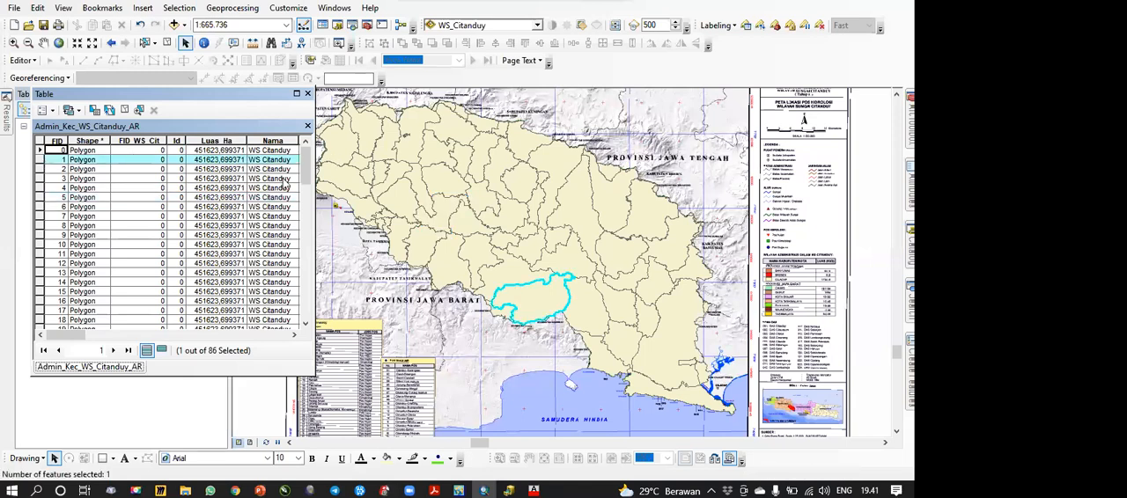
click(39, 169)
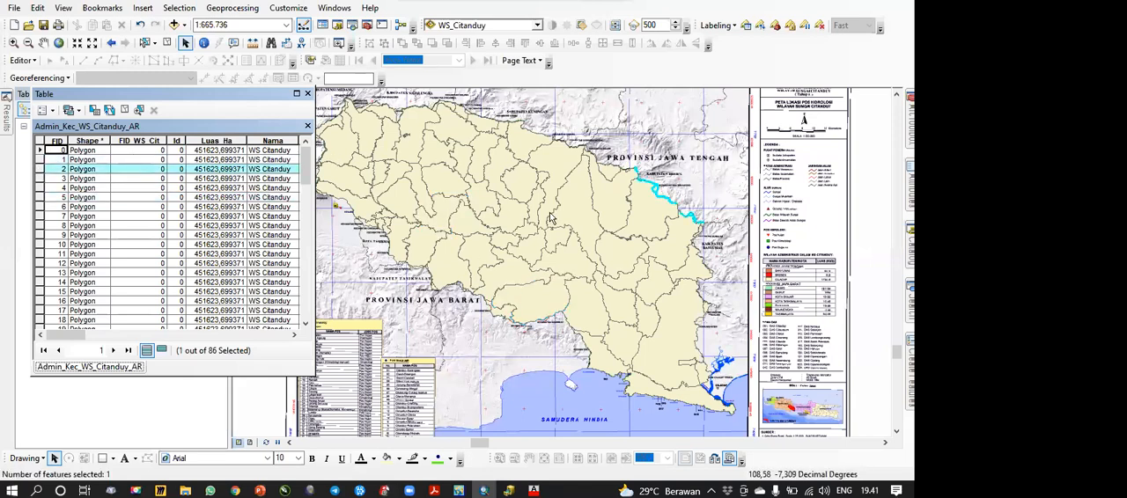
scroll(687, 183, up, 5)
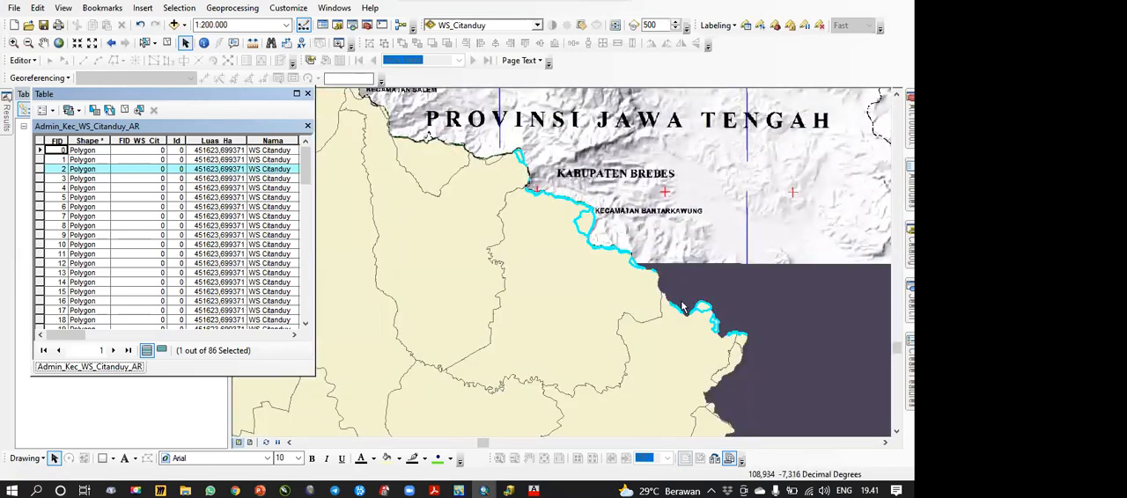
drag(534, 179, 747, 267)
drag(533, 221, 748, 268)
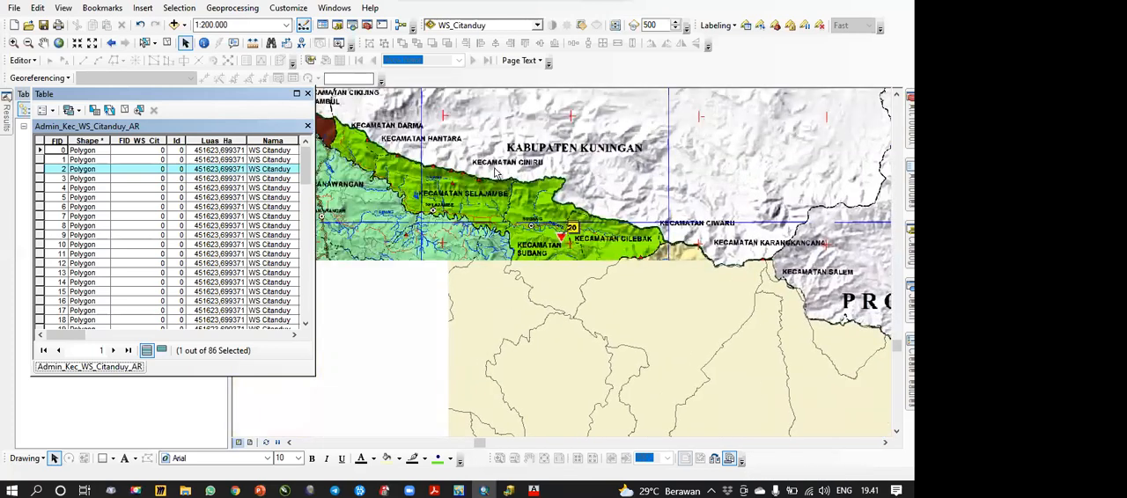
Step: Select the record with FID 3 and examine its polygon parts along the basin boundary near Kabupaten Majalengka
click(39, 180)
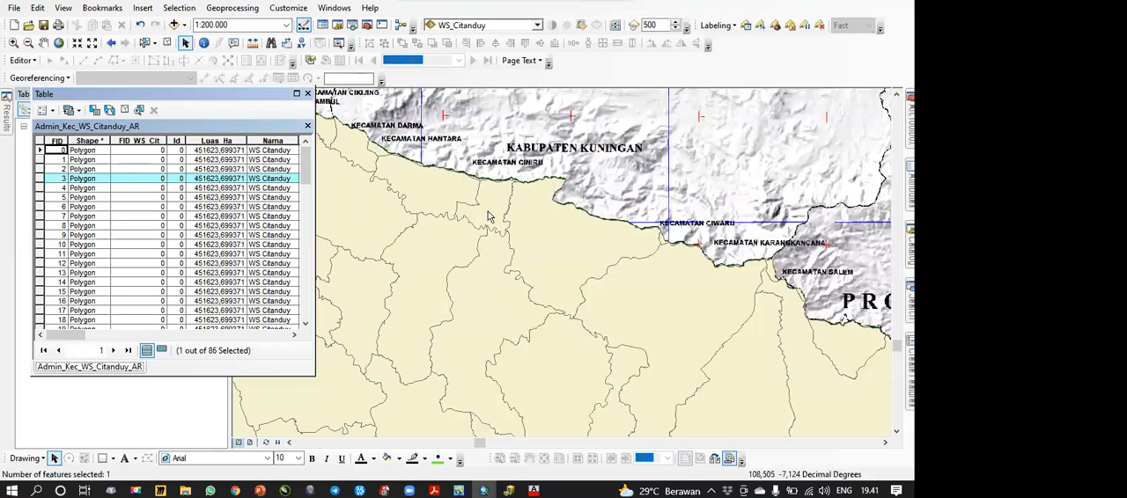
drag(455, 187, 730, 313)
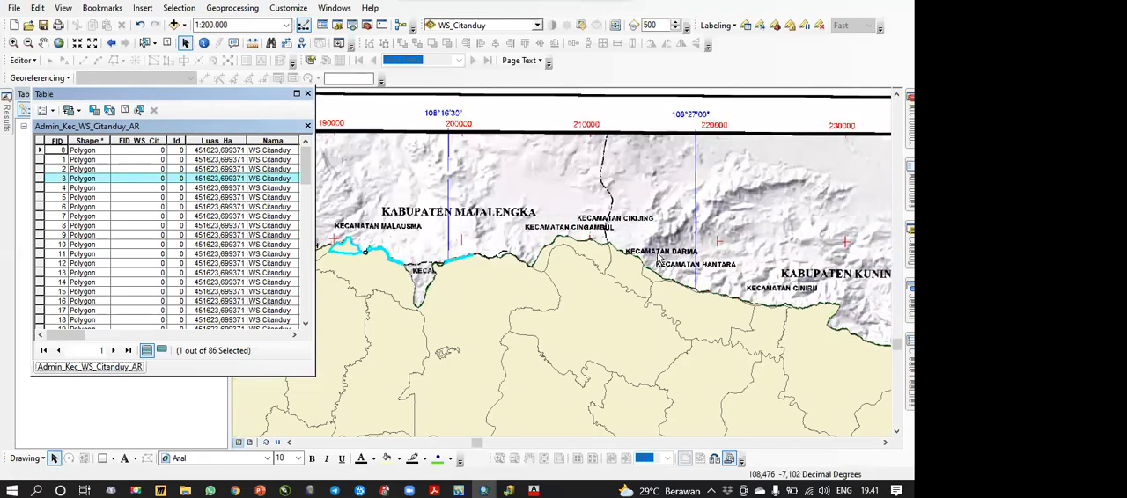
drag(357, 246, 507, 202)
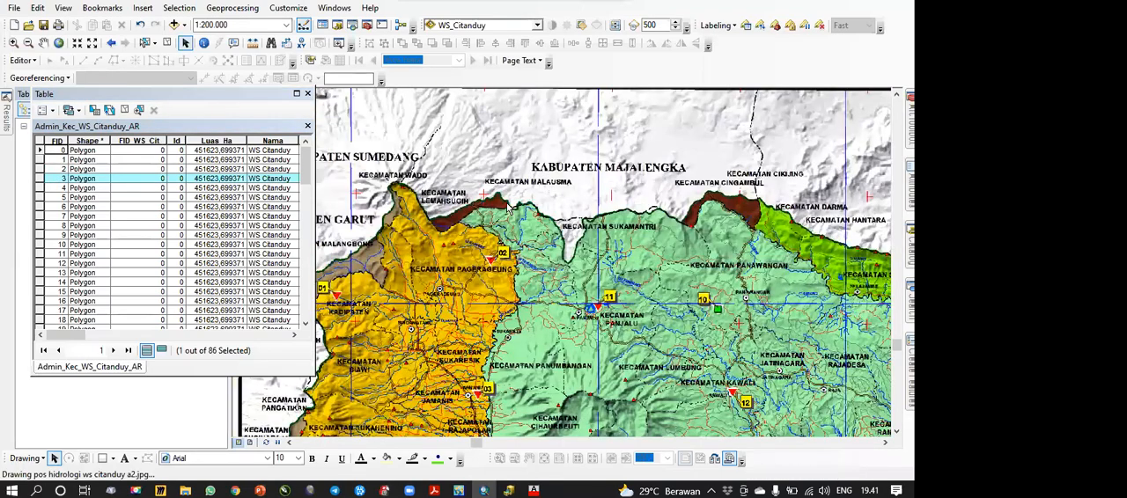
scroll(508, 207, up, 3)
drag(566, 254, 582, 274)
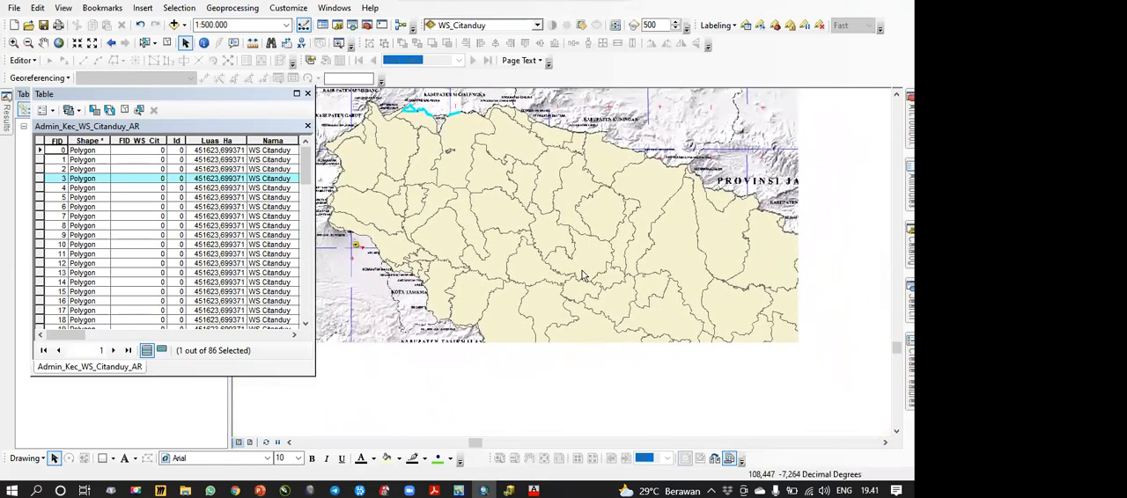
scroll(636, 282, up, 1)
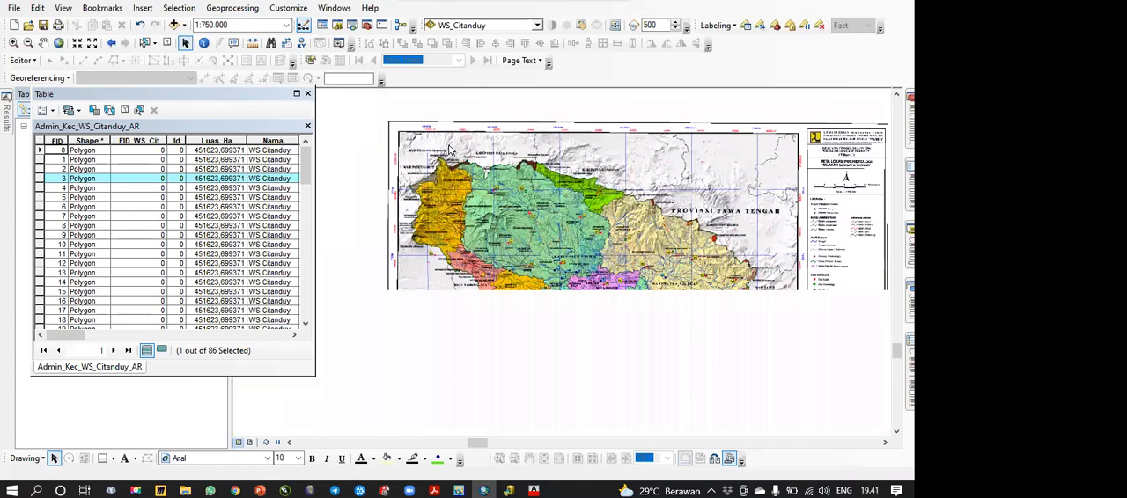
drag(467, 154, 426, 142)
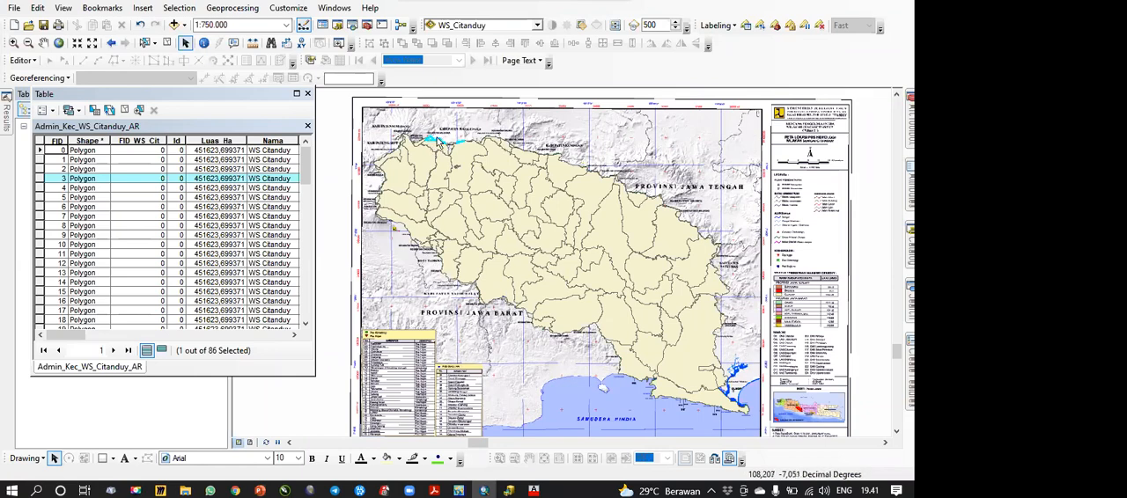
scroll(434, 139, up, 5)
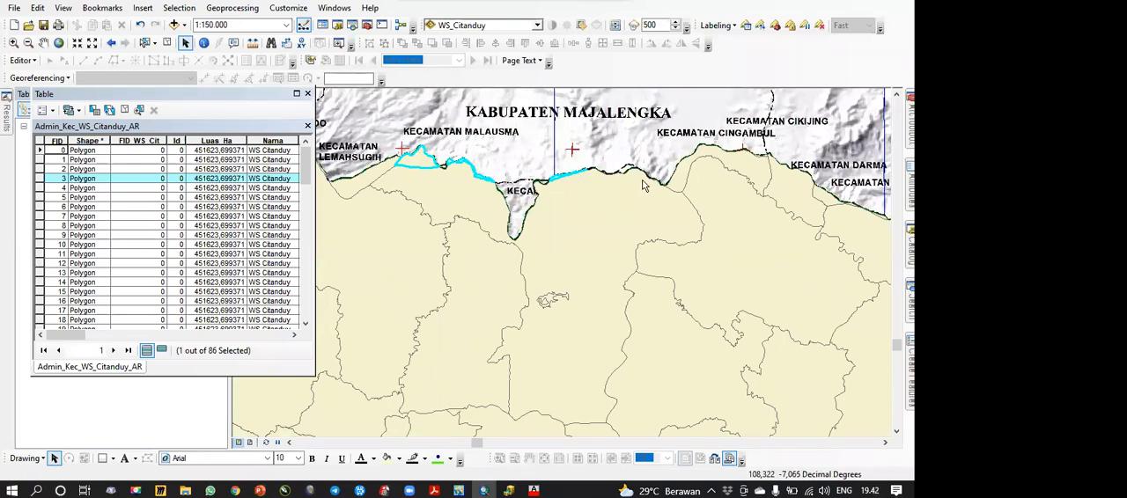
Step: Clear the record selection, close the attribute table and zoom to the full extent of Admin_Kec_WS_Citanduy_AR
click(124, 109)
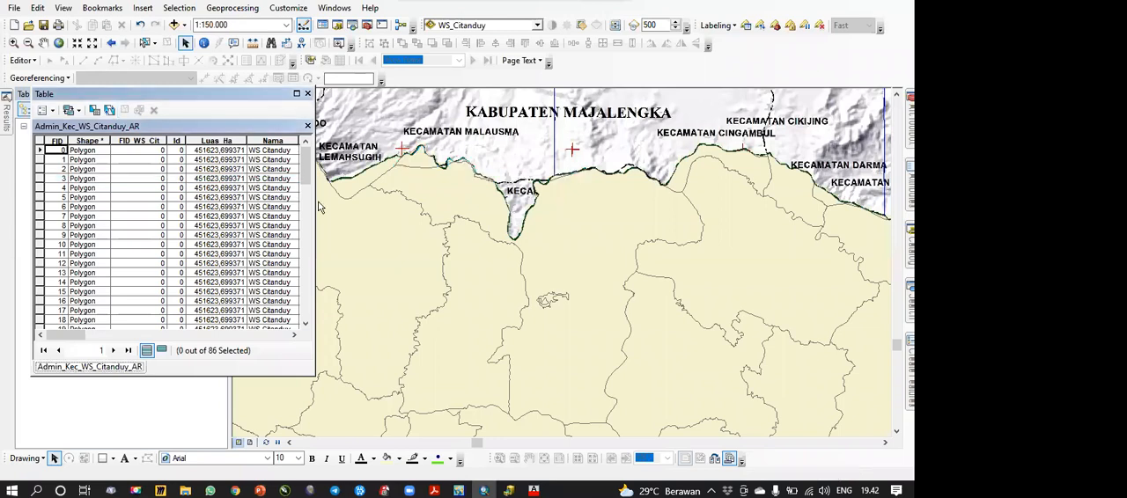
click(307, 93)
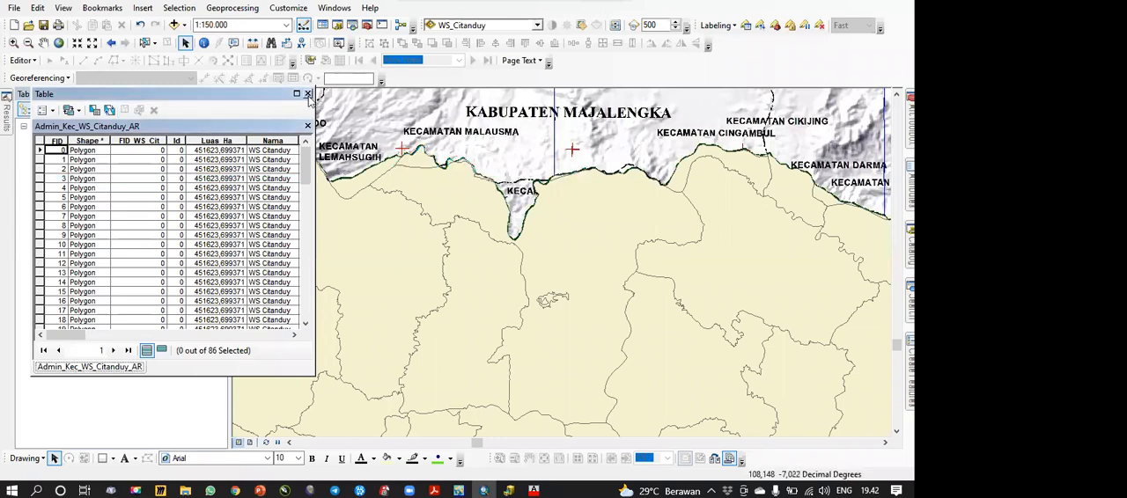
right_click(128, 144)
click(176, 208)
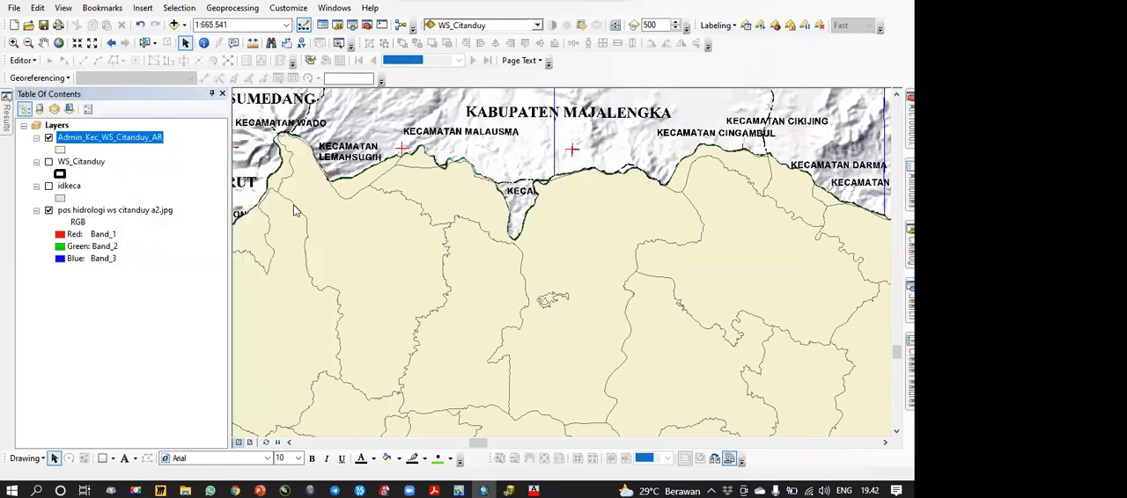
Step: Make Admin_Kec_WS_Citanduy_AR partly transparent so the hydrology map image shows through its polygons
click(537, 26)
click(503, 38)
click(581, 25)
mouse_move(622, 111)
mouse_down()
mouse_move(622, 92)
mouse_move(628, 122)
mouse_up()
click(583, 28)
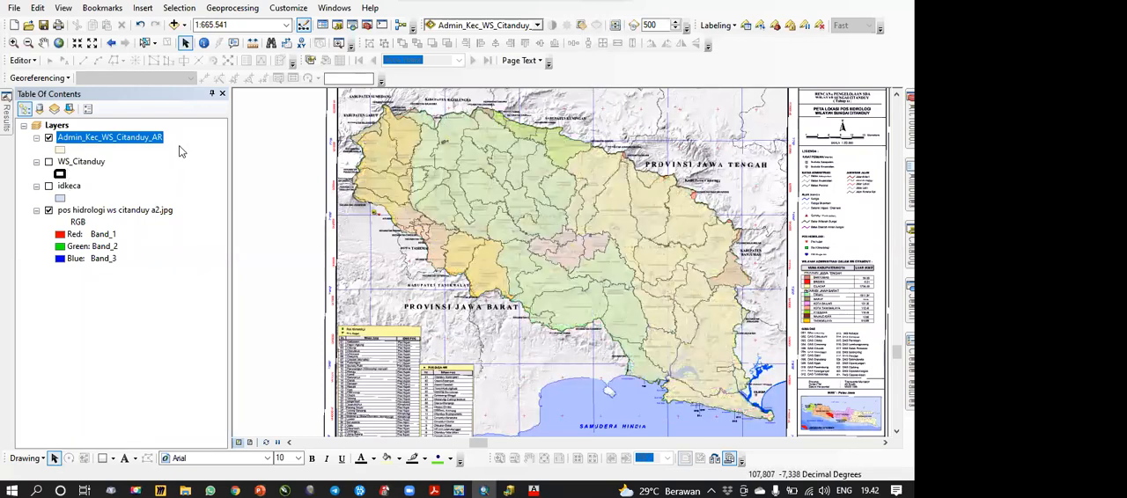
Step: Symbolize Admin_Kec_WS_Citanduy_AR by unique KABUPATEN values, with all values added and all other values excluded, and hide the pos hidrologi image
double_click(146, 139)
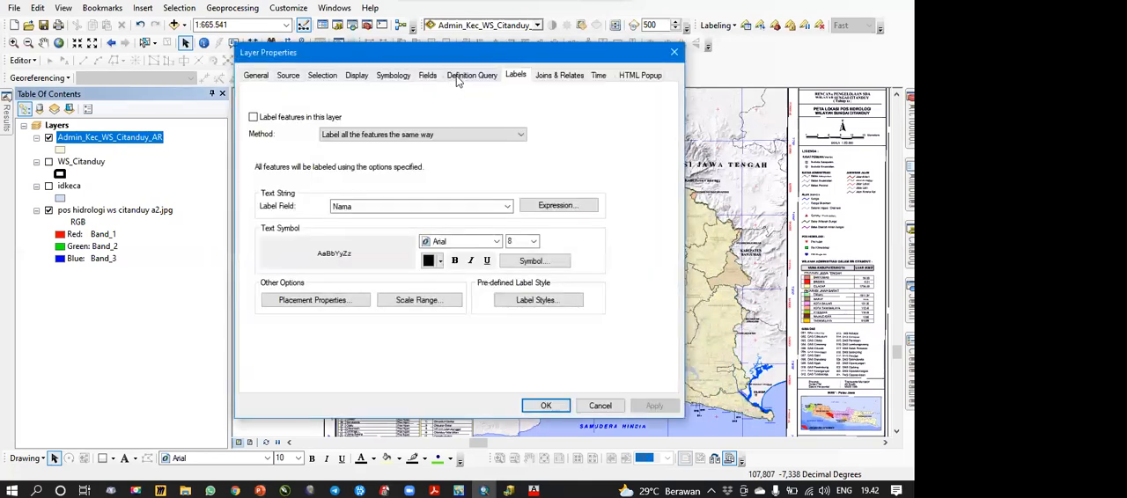
click(456, 75)
click(401, 77)
click(267, 122)
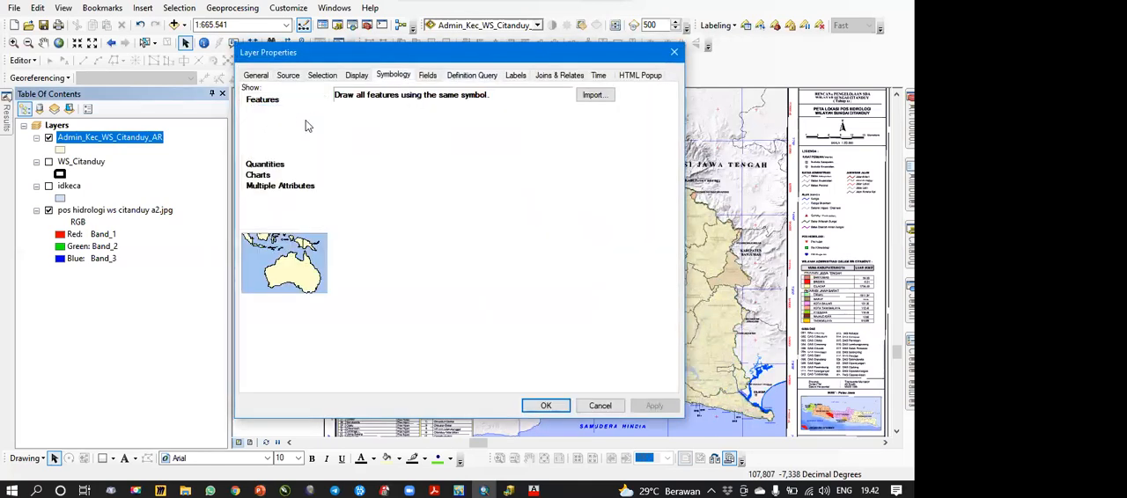
click(418, 124)
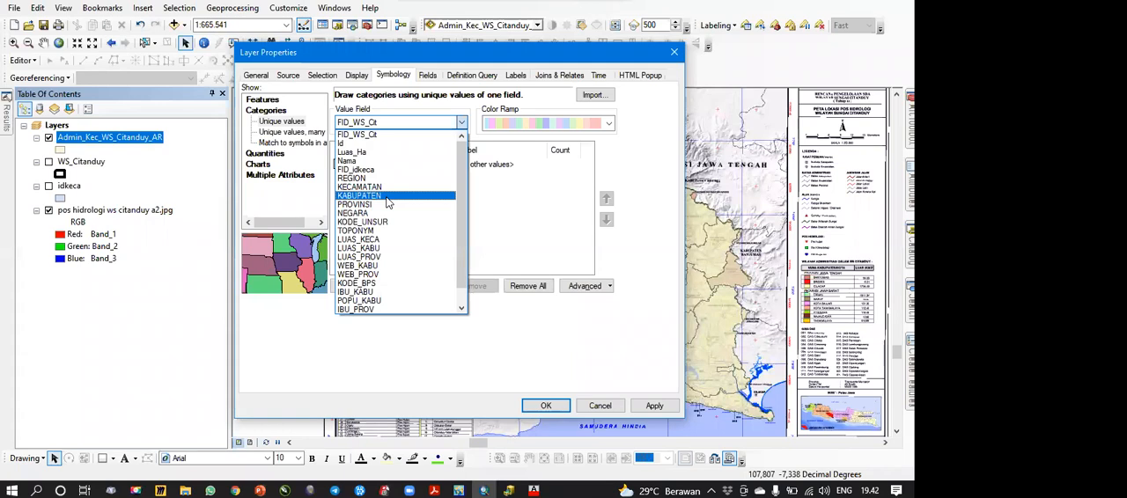
click(390, 195)
click(368, 285)
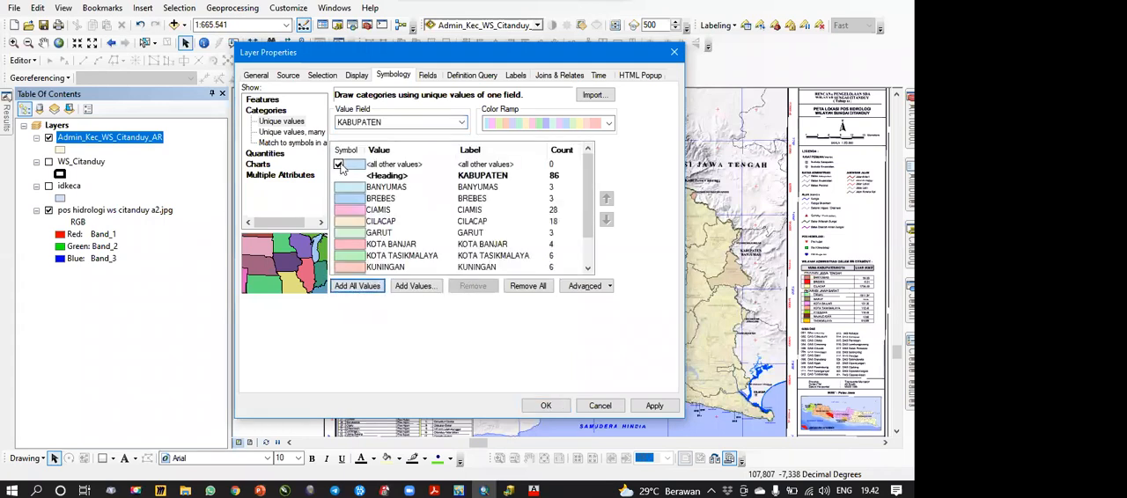
click(546, 406)
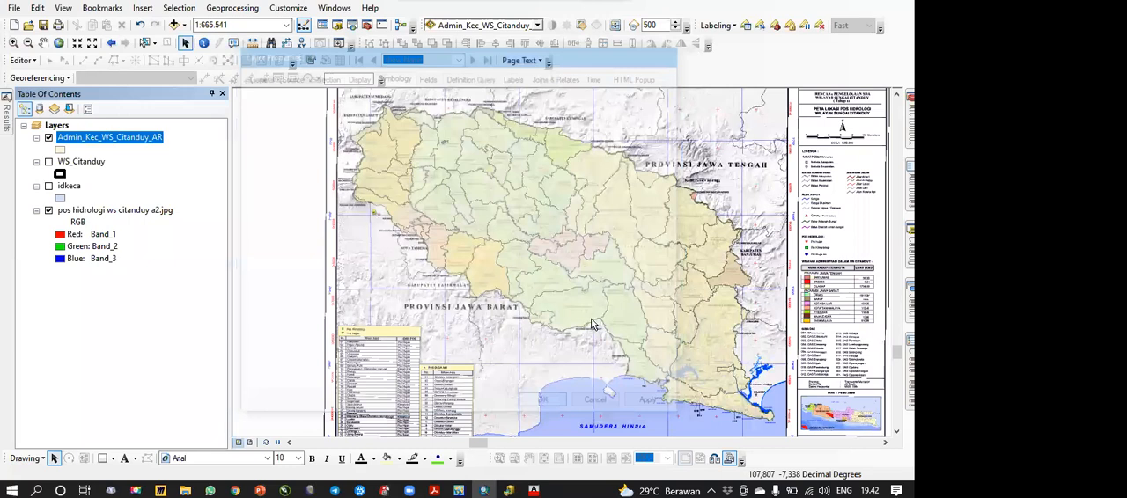
click(48, 343)
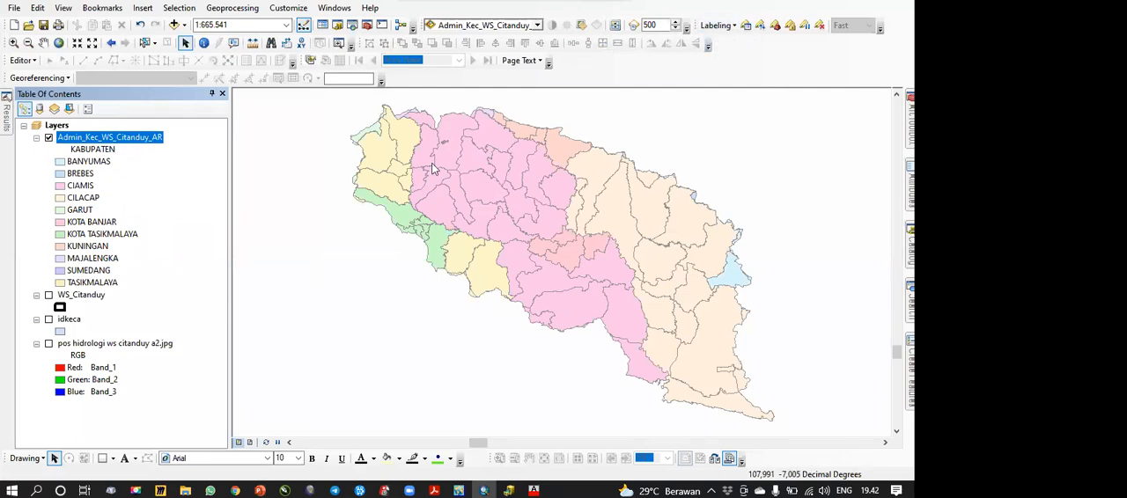
Step: Turn on labels for Admin_Kec_WS_Citanduy_AR using the KABUPATEN field, with duplicate labels removed
click(250, 122)
click(278, 133)
click(587, 144)
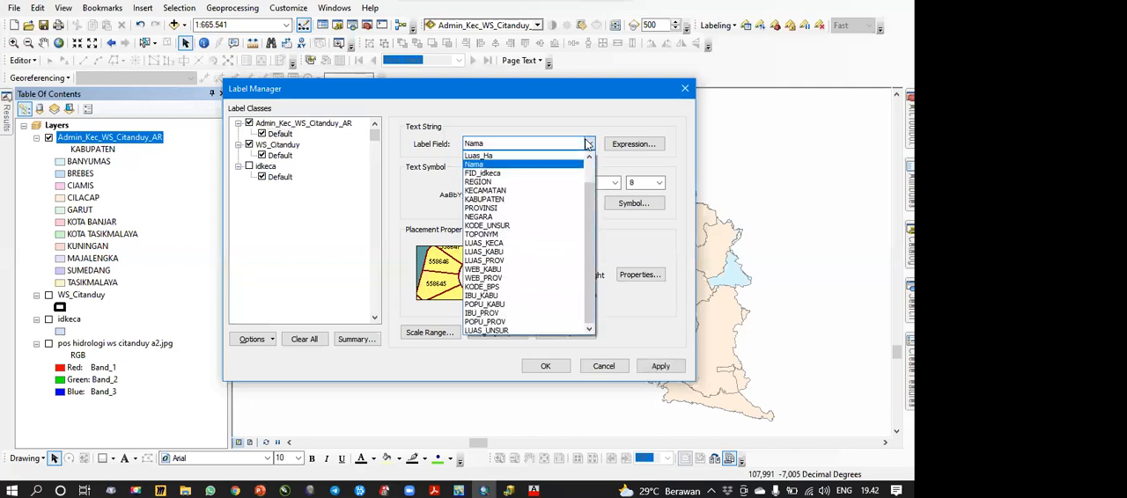
click(537, 201)
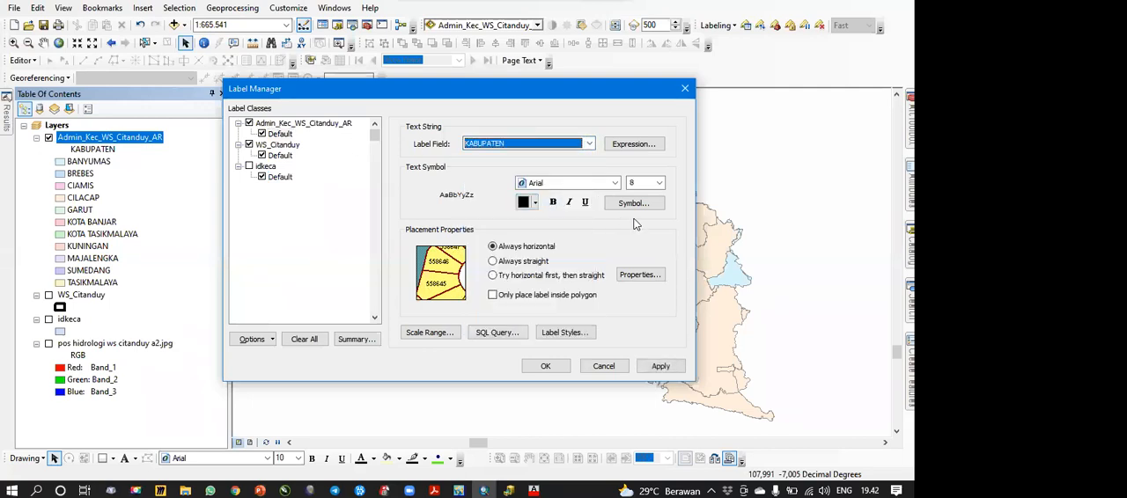
click(639, 275)
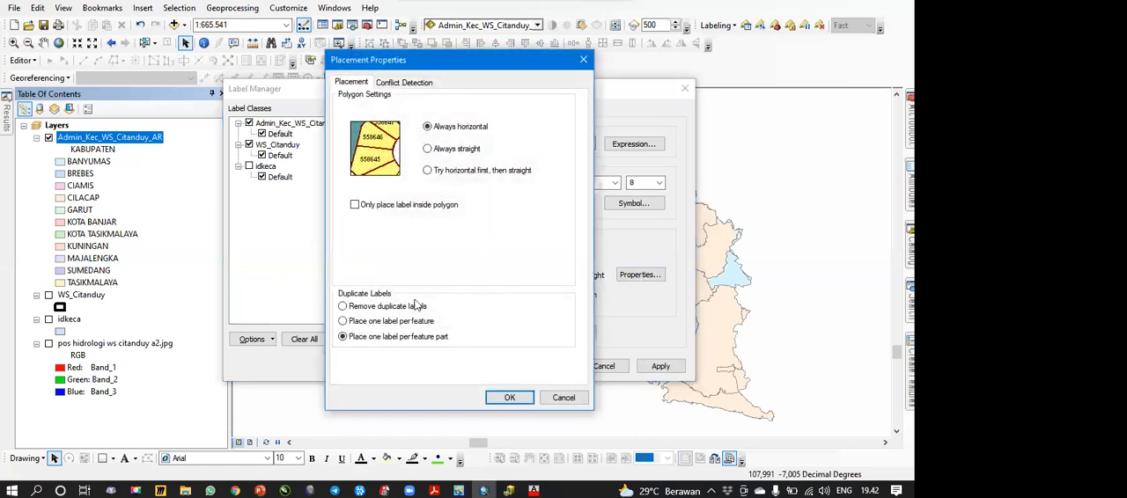
click(370, 309)
click(507, 397)
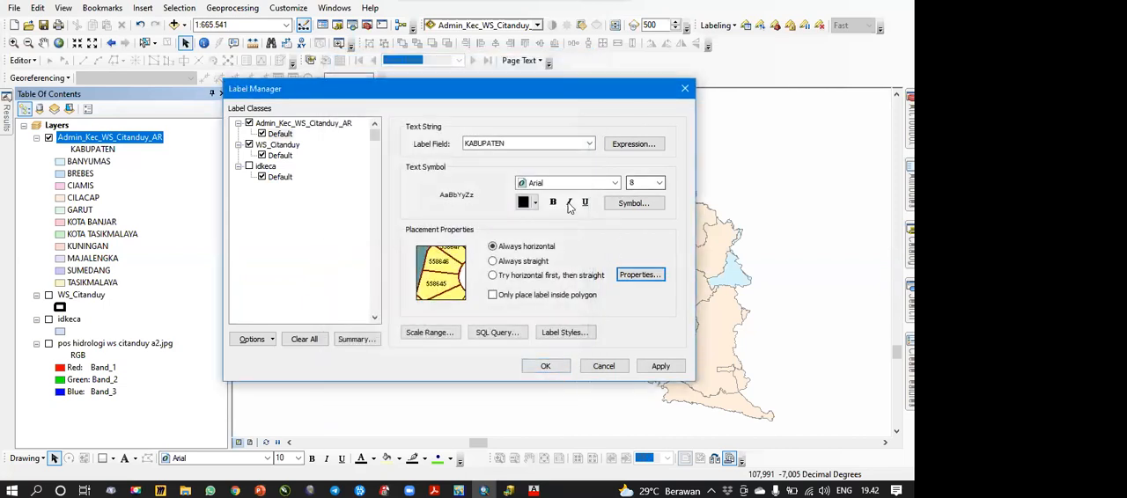
Step: Format the KABUPATEN labels as bold Arial Narrow at size 12 and apply them to the map
click(659, 182)
click(638, 238)
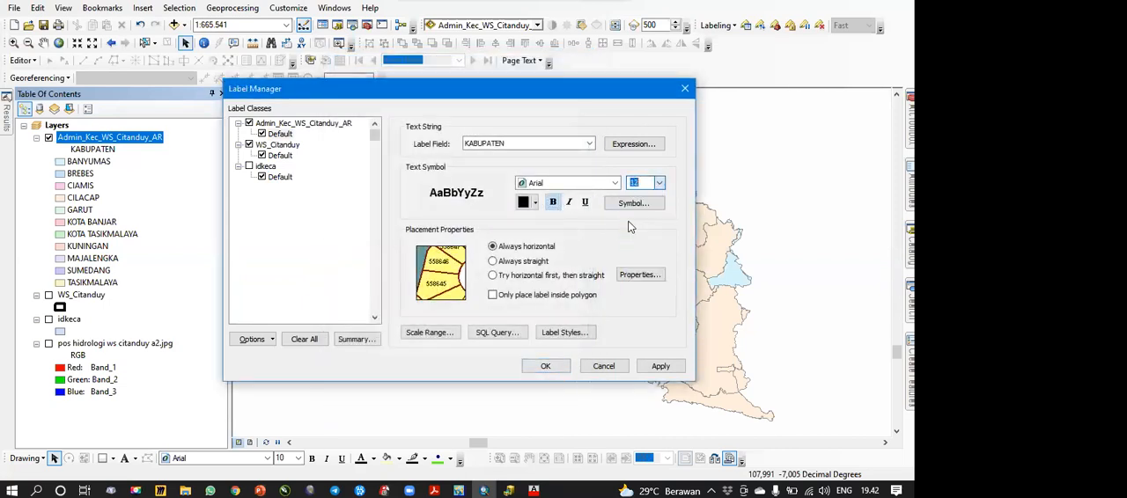
click(615, 183)
click(581, 223)
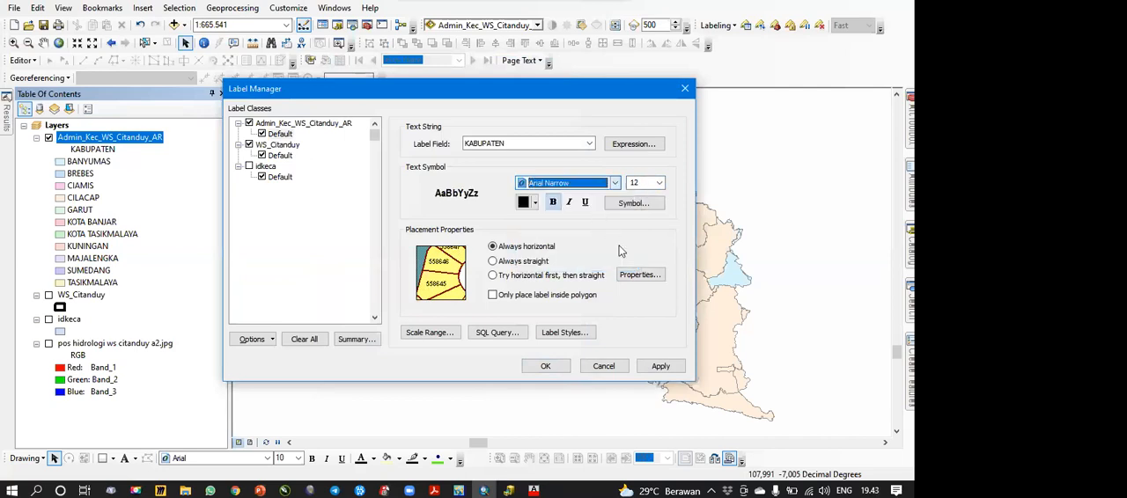
click(562, 368)
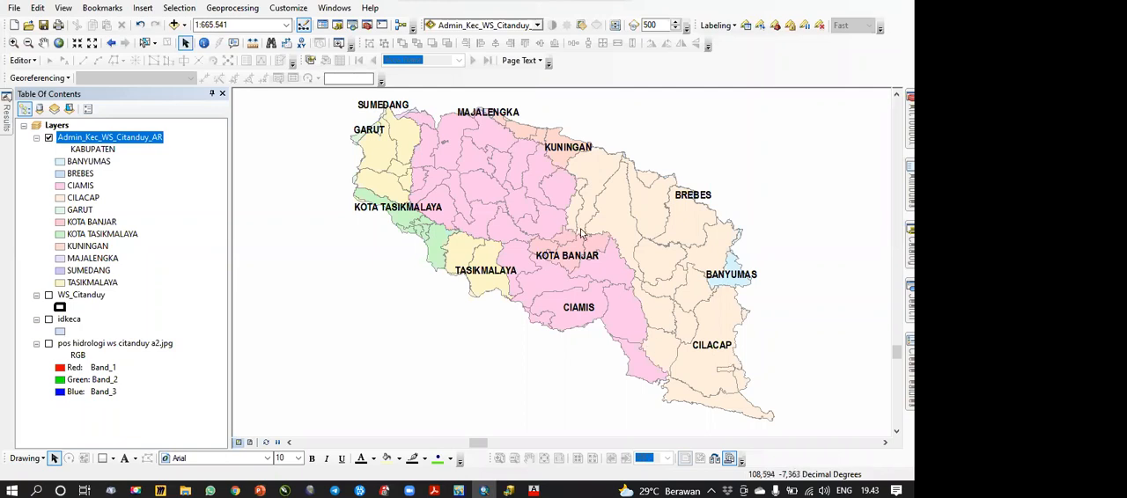
Step: Identify a district polygon in the Ciamis area to view its attributes, and close the results
scroll(527, 173, down, 1)
scroll(526, 173, down, 1)
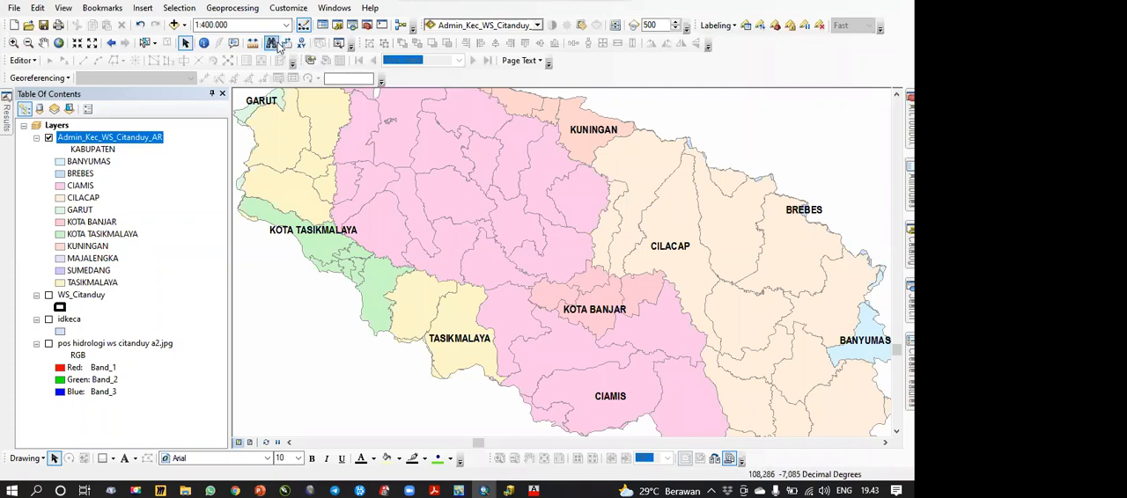
click(203, 42)
click(519, 236)
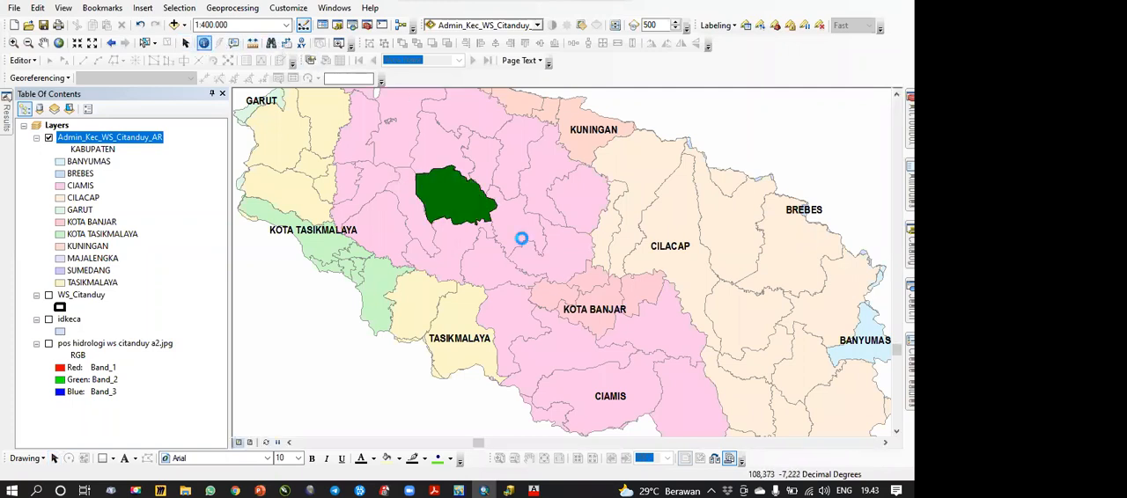
click(448, 34)
Step: Calculate each polygon's area in hectares into the Luas_Ha field of Admin_Kec_WS_Citanduy_AR, using the data source's coordinate system
right_click(93, 144)
click(159, 181)
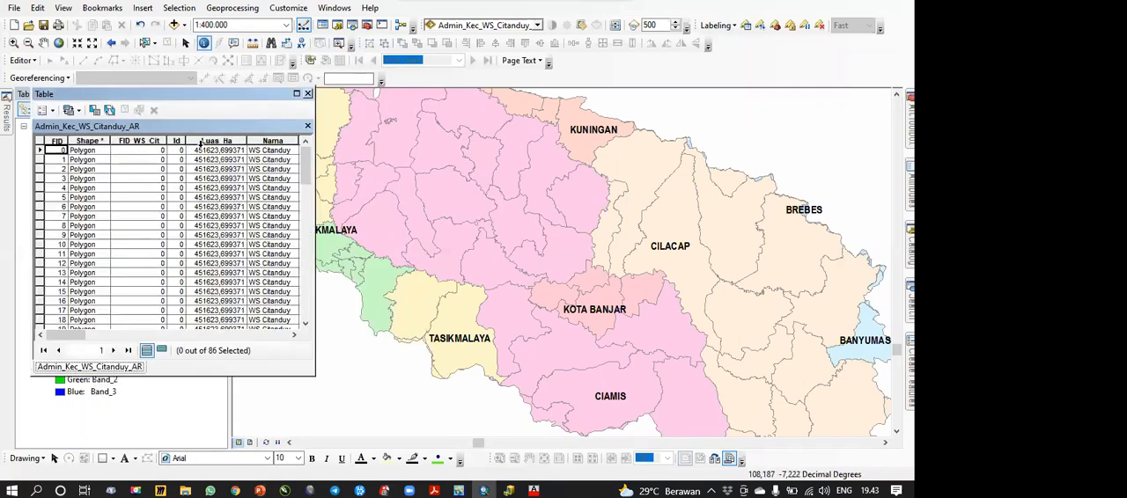
click(212, 148)
right_click(211, 145)
click(255, 244)
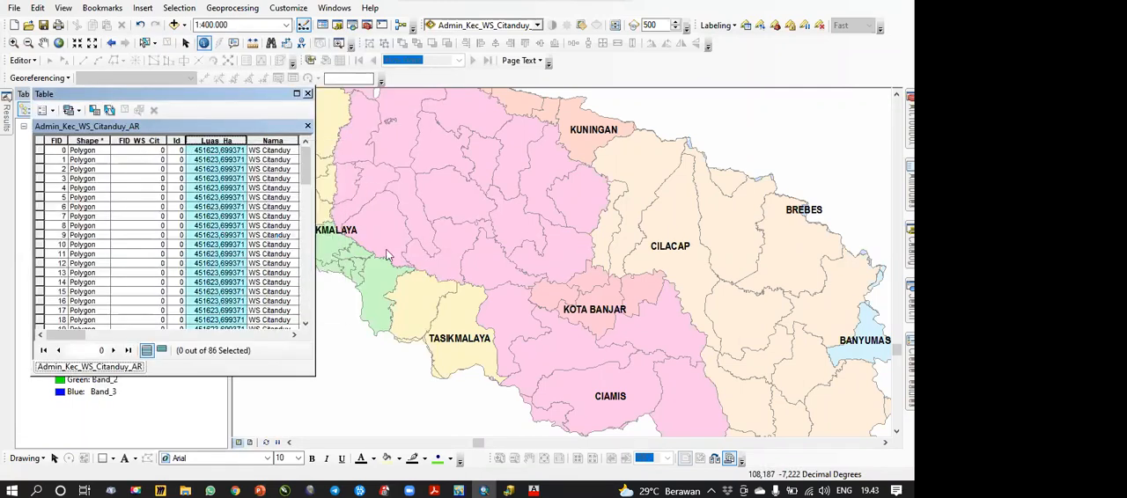
click(480, 269)
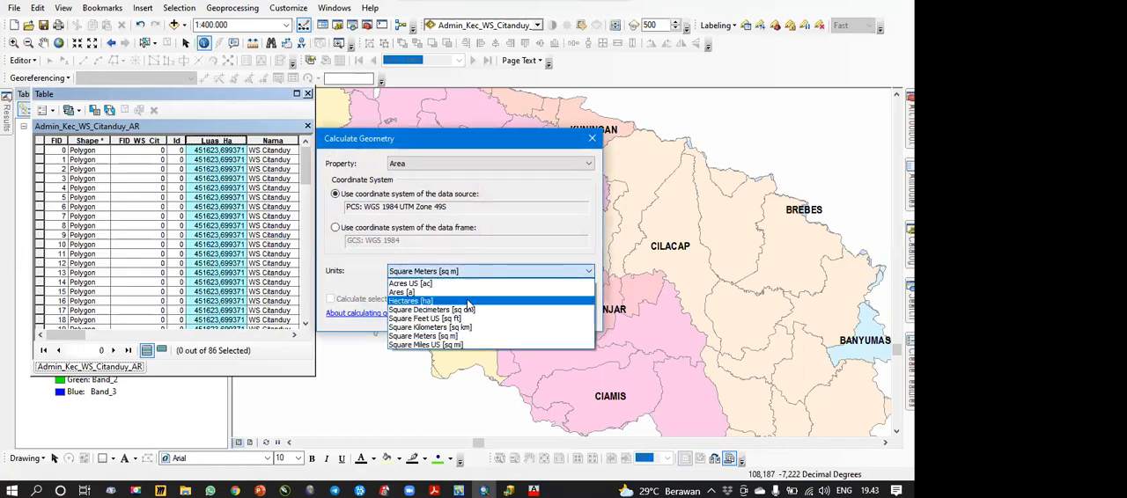
click(480, 304)
click(513, 316)
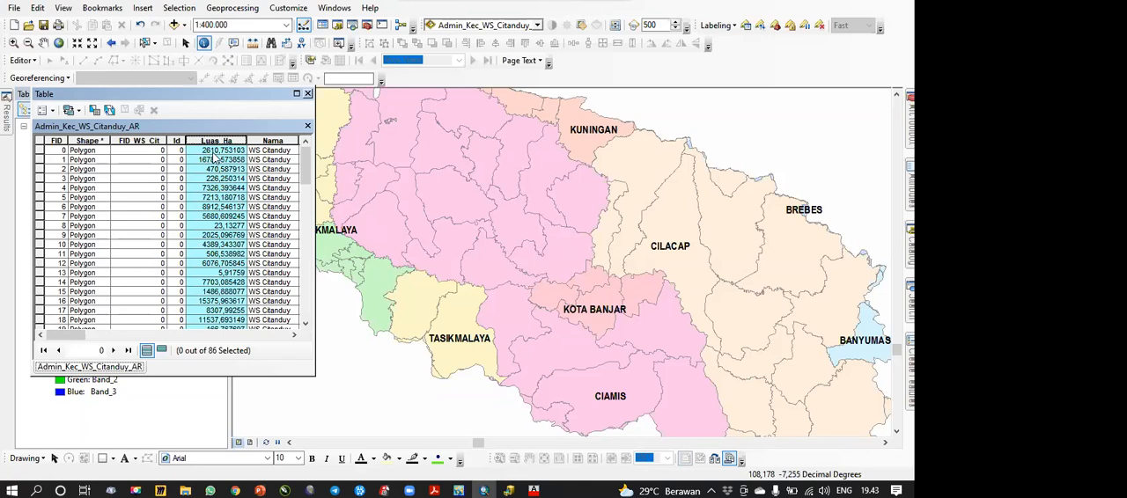
Step: Close the attribute table and symbolize Admin_Kec_WS_Citanduy_AR with graduated colors using Luas_Ha as the value field
click(308, 93)
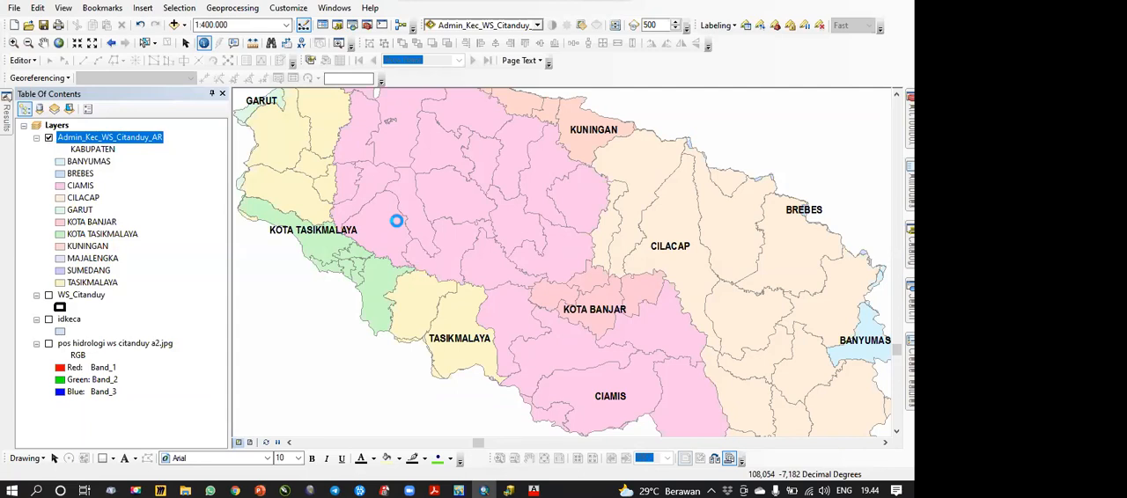
click(265, 177)
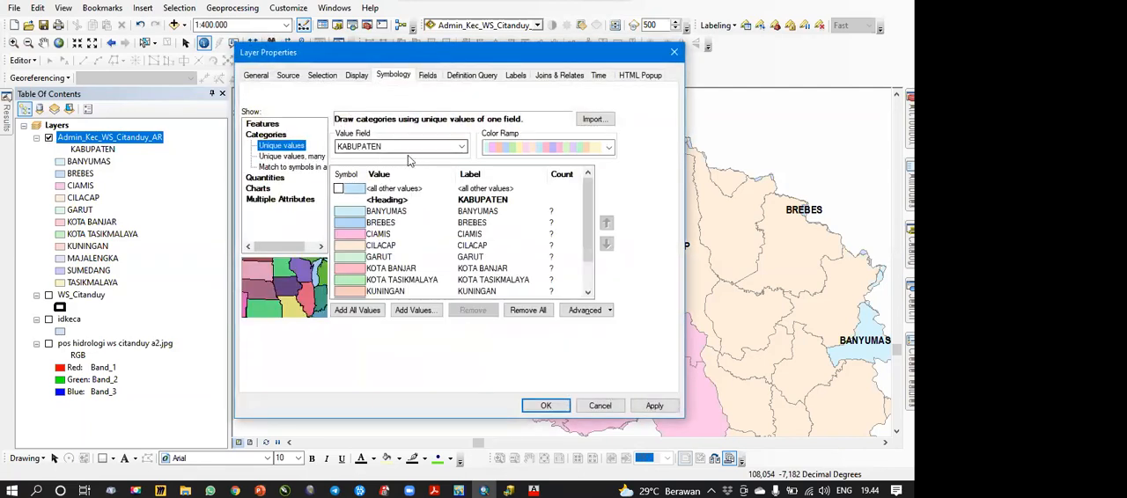
mouse_move(588, 196)
mouse_down()
mouse_move(588, 262)
mouse_move(587, 182)
mouse_up()
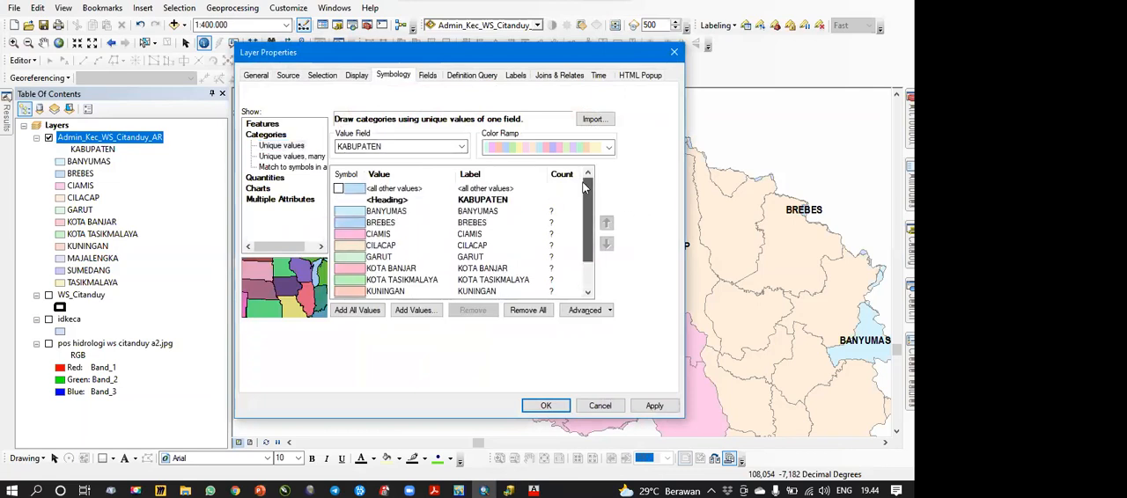
click(267, 177)
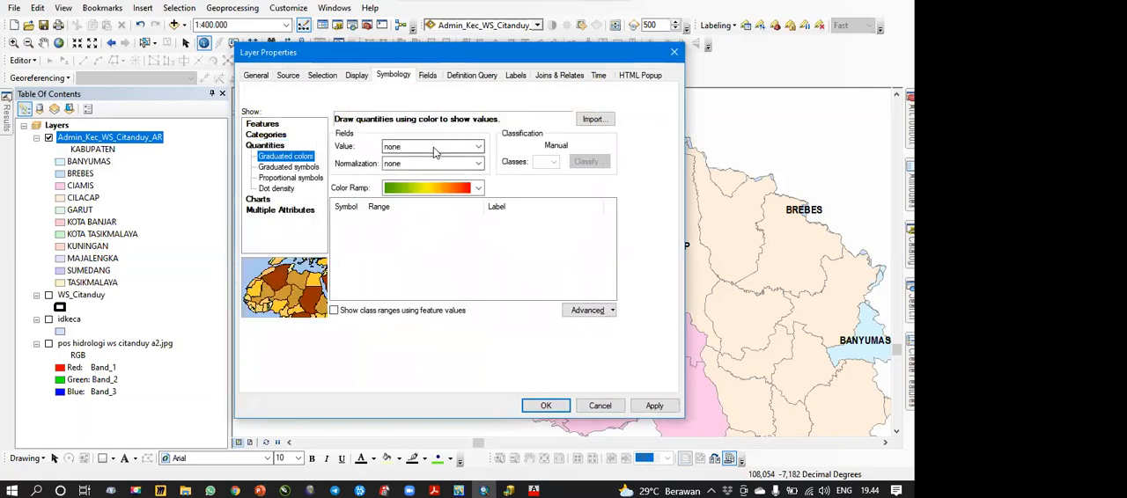
click(433, 147)
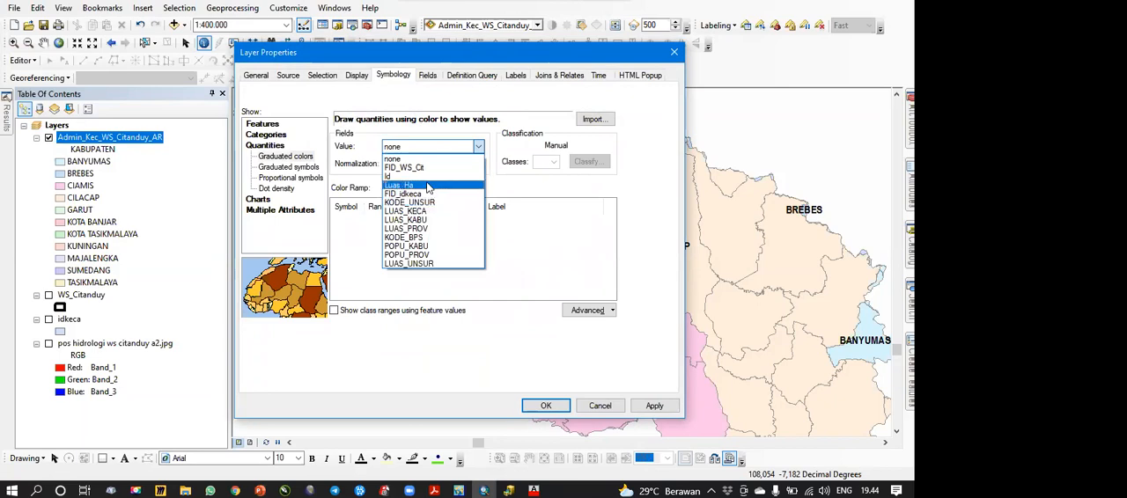
click(414, 185)
click(545, 406)
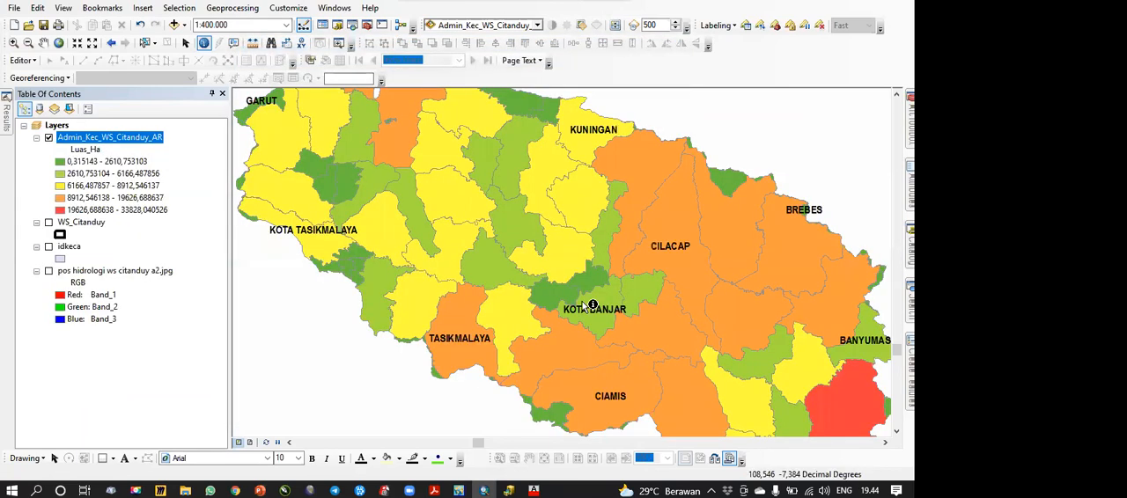
Step: Review the graduated colors across the whole basin and in the layer's symbology settings, and switch Admin_Kec_WS_Citanduy_AR off and on again
scroll(582, 301, up, 4)
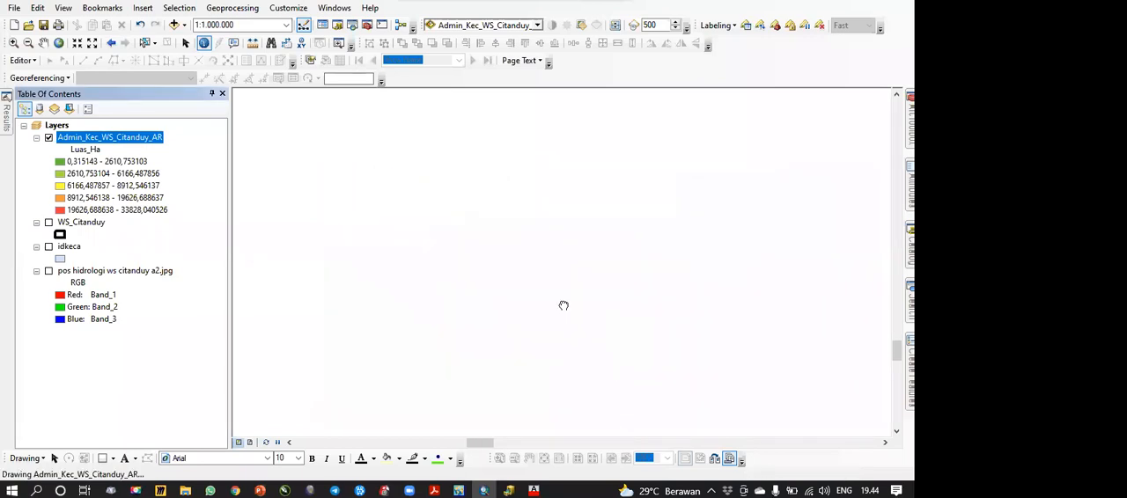
scroll(563, 307, down, 1)
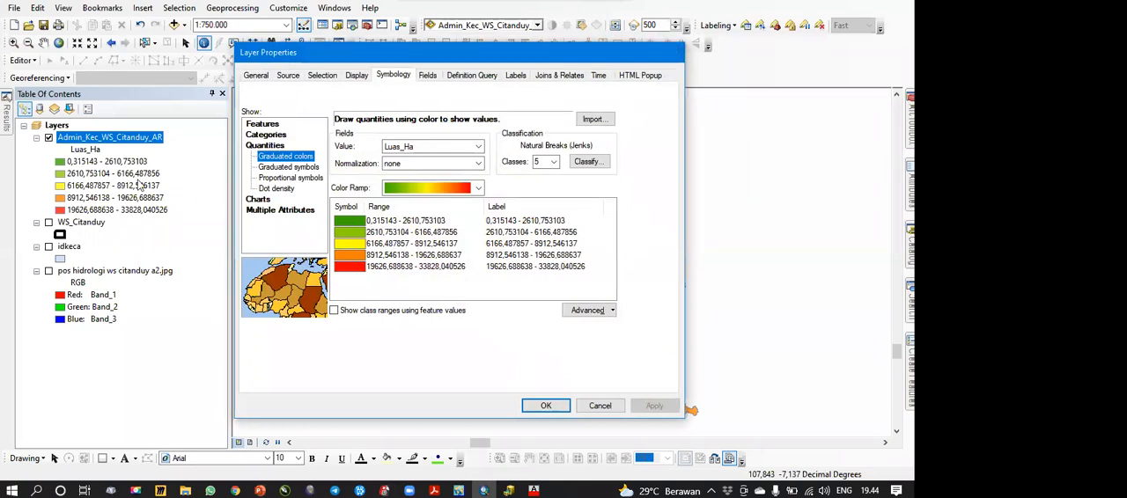
click(674, 52)
click(48, 138)
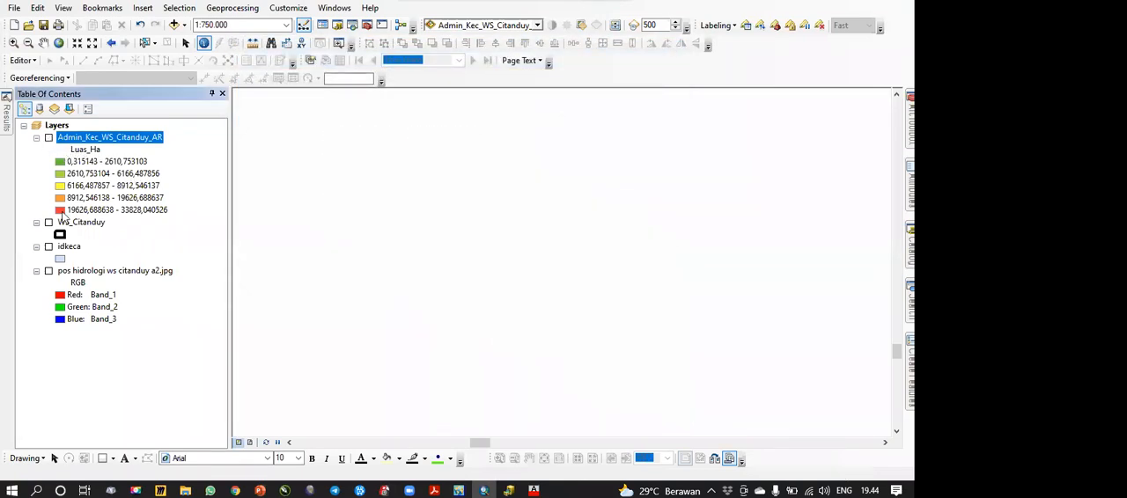
click(49, 138)
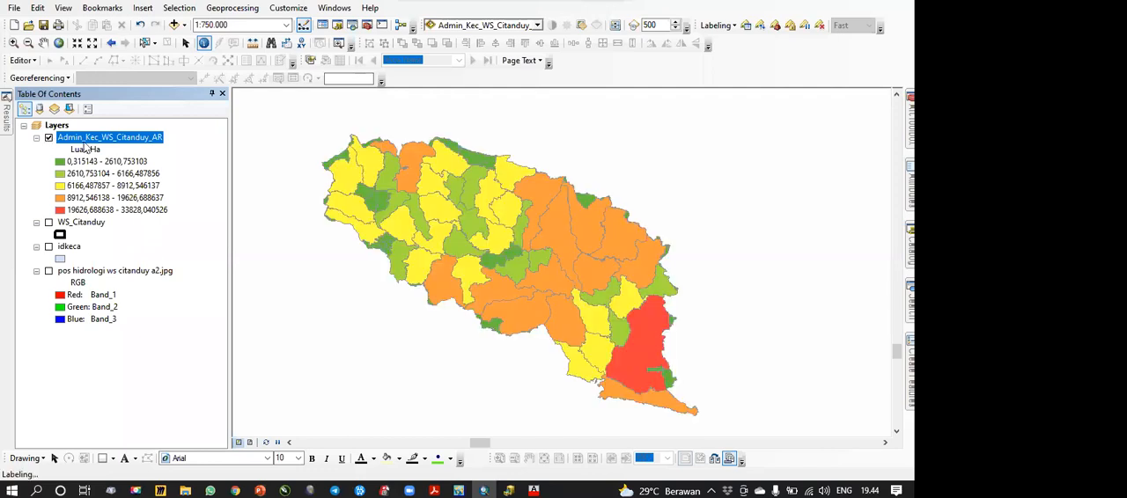
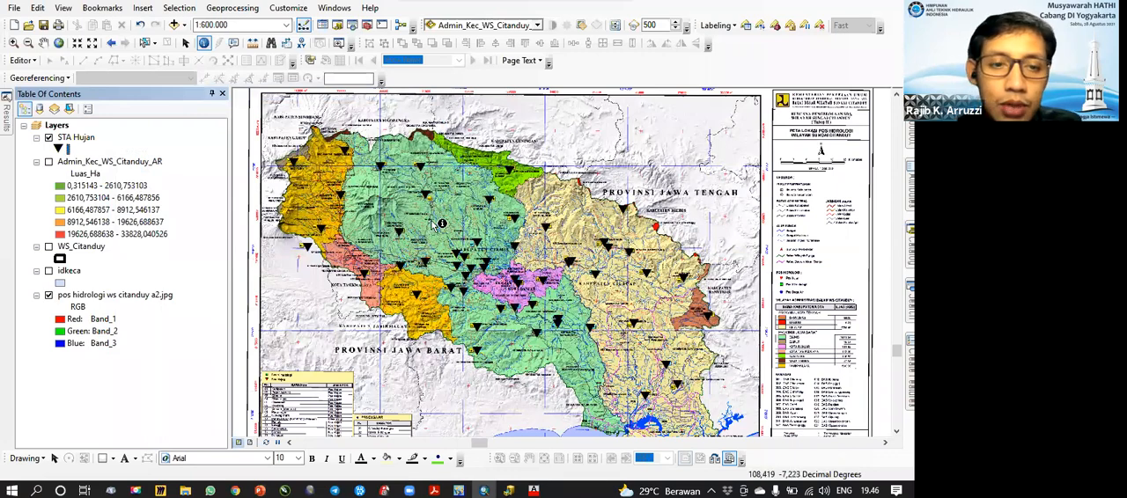
Step: Examine the rain stations over the scanned basin map and bring the full extent of STA Hujan into view
drag(531, 319, 519, 304)
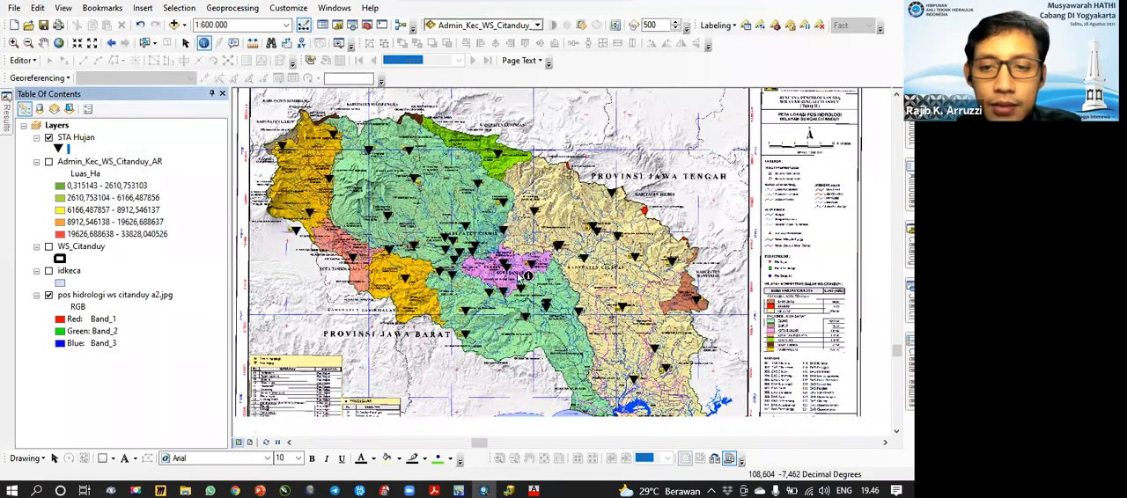
drag(528, 359, 534, 369)
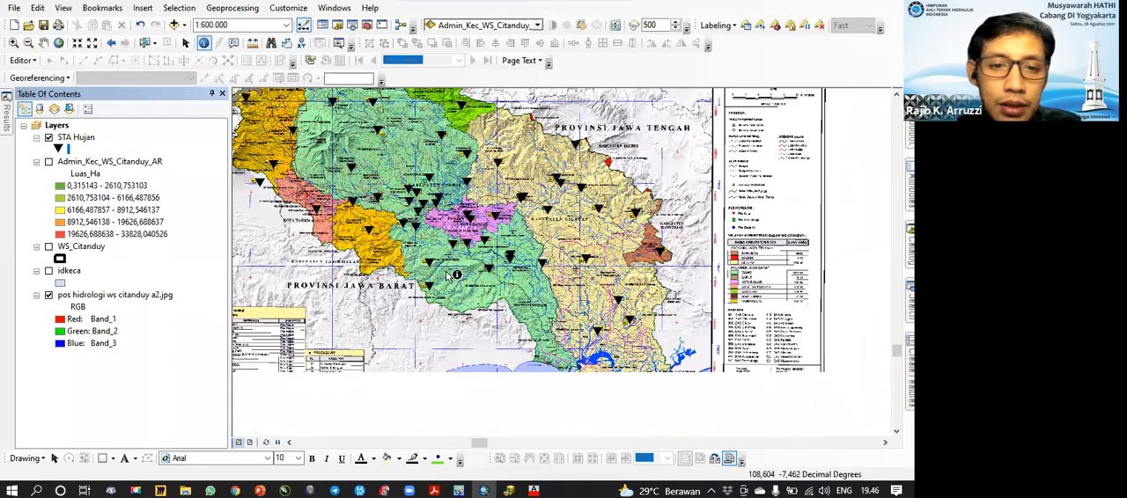
scroll(424, 257, up, 1)
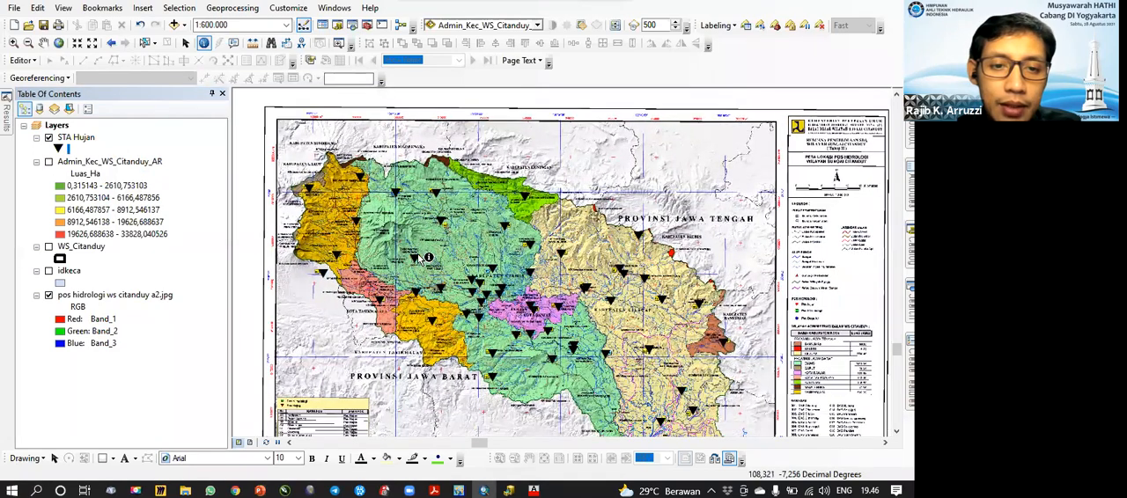
scroll(425, 257, up, 5)
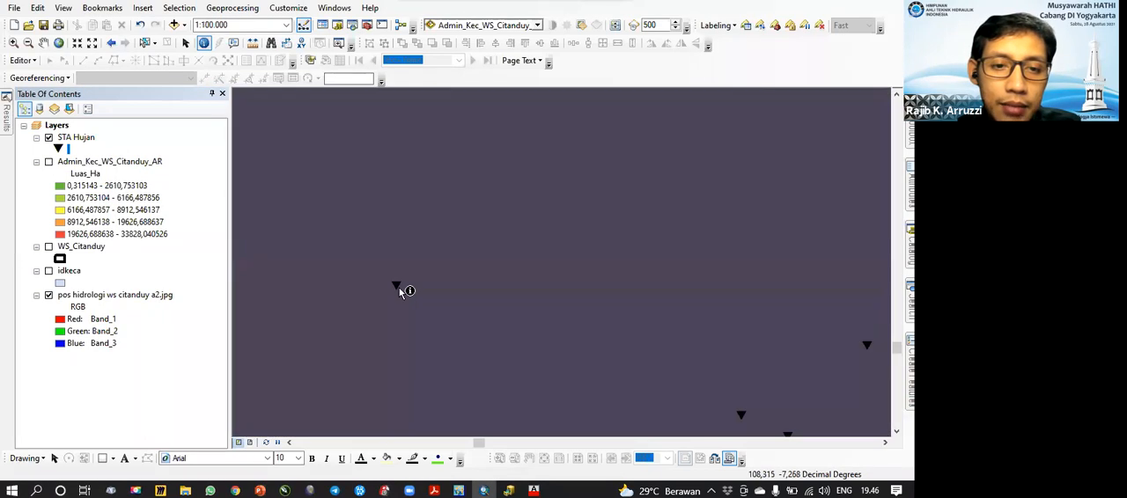
scroll(401, 235, down, 3)
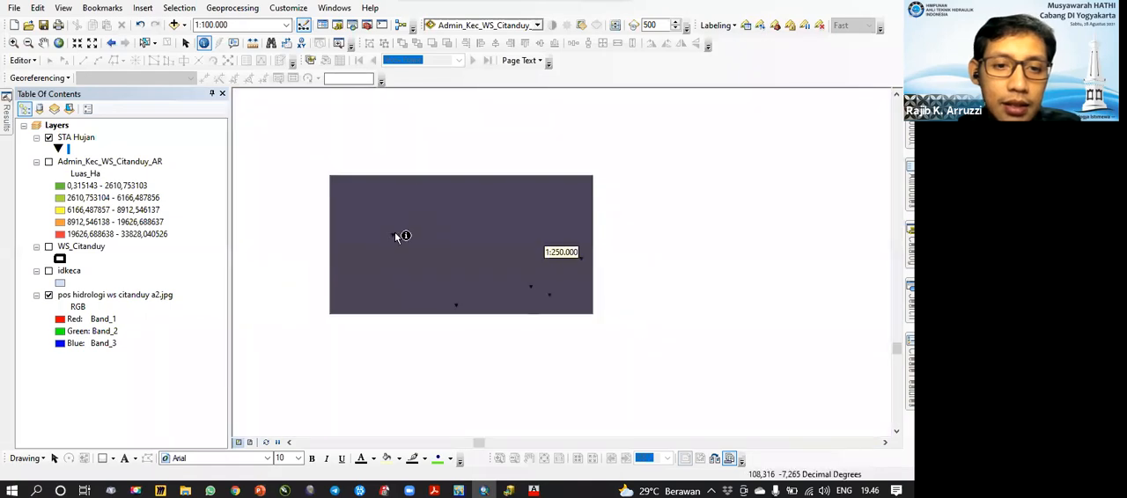
drag(399, 244, 533, 331)
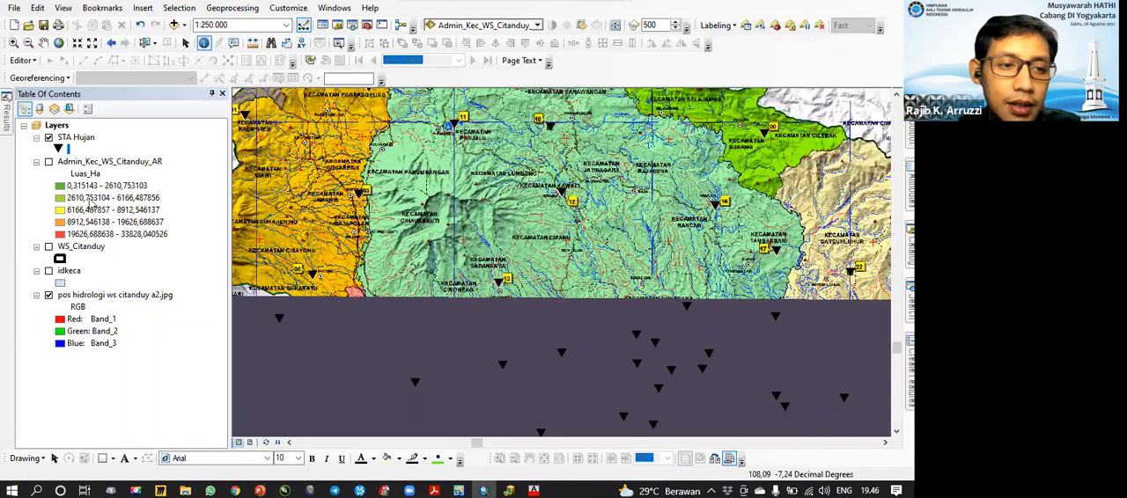
click(79, 140)
right_click(80, 145)
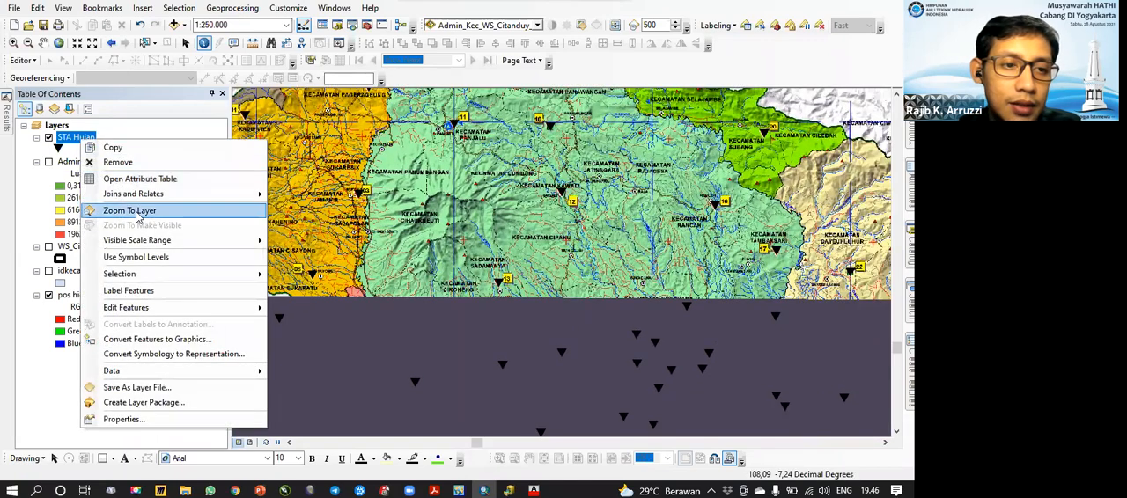
click(141, 216)
Step: Start the Buffer geoprocessing tool with STA Hujan as its input features
click(236, 10)
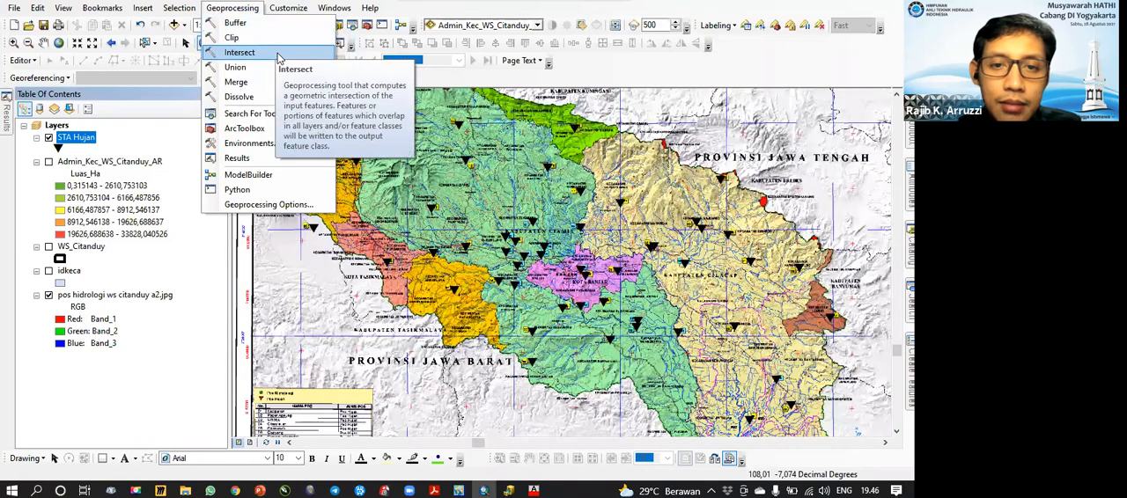
click(236, 23)
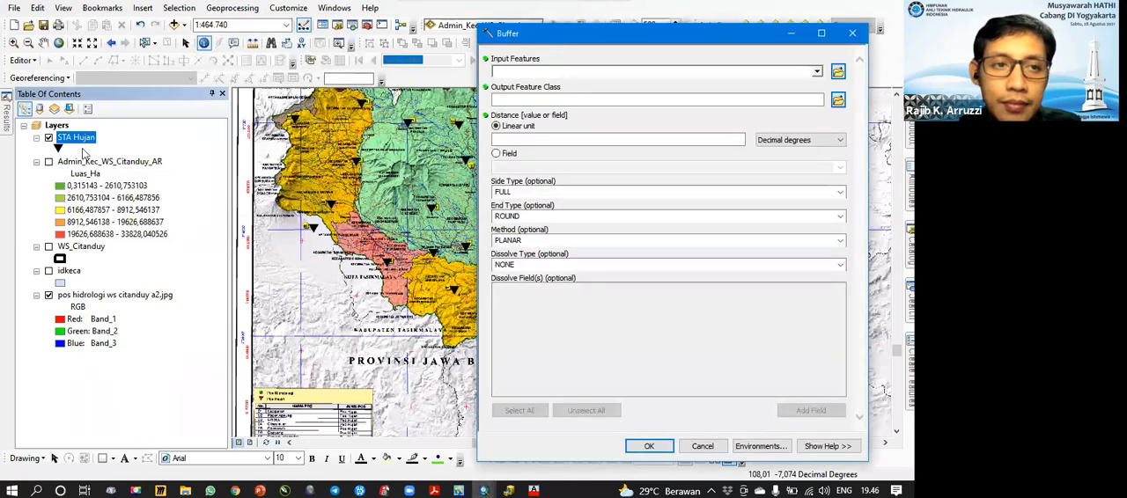
drag(92, 137, 493, 79)
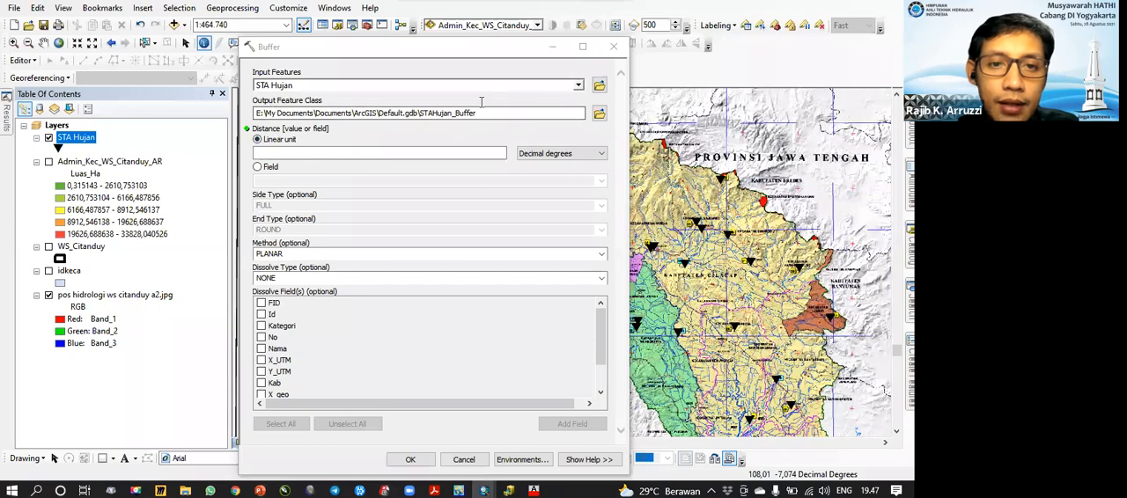
Step: Set the buffer's output feature class to Buffer_Sta_Hujan_WS_Citanduy_AR.shp in the 1 data shp folder
click(598, 112)
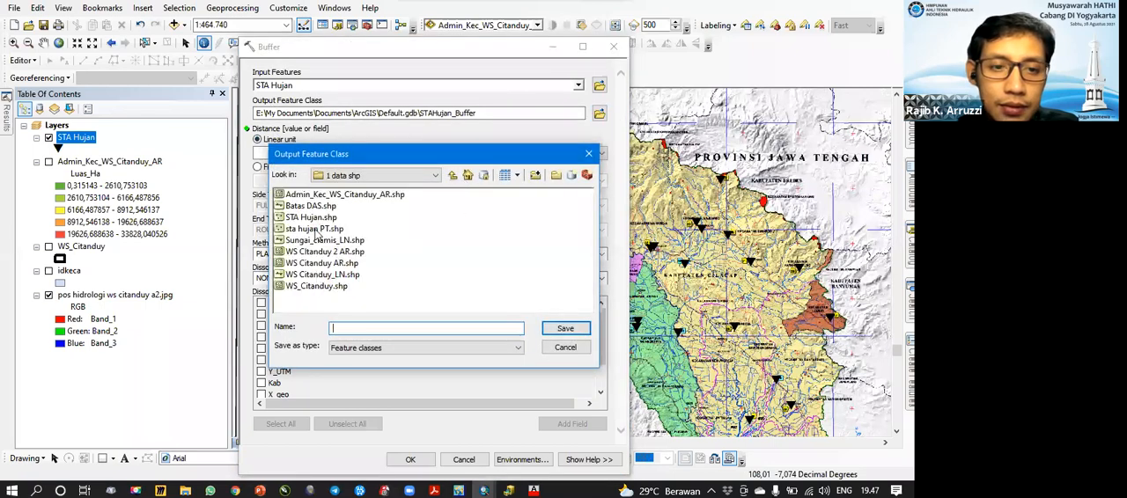
click(315, 286)
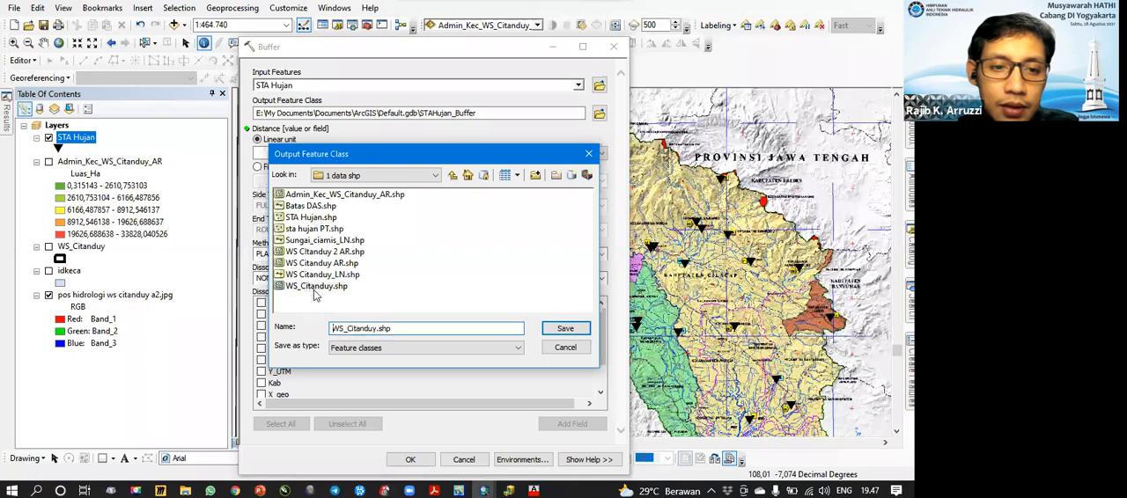
click(336, 329)
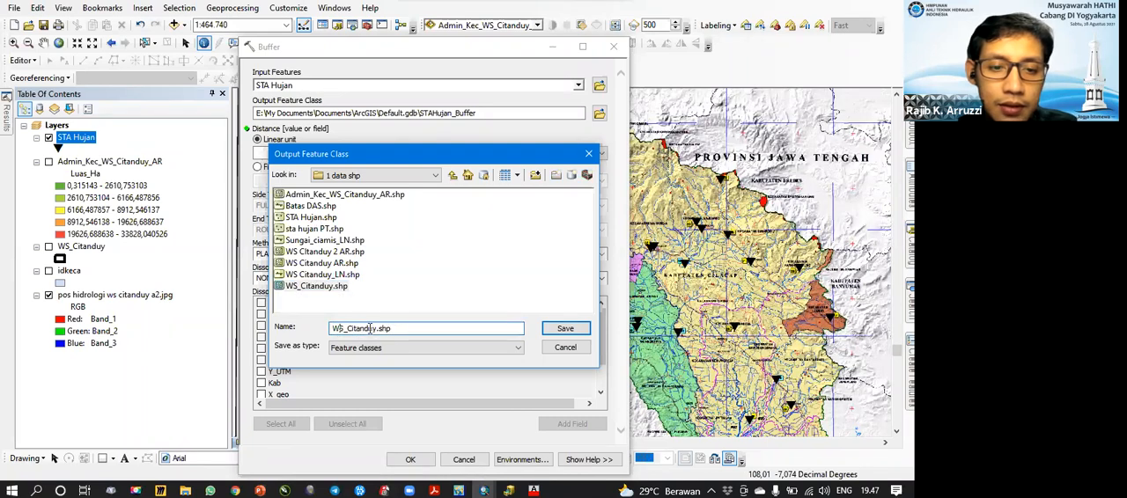
text(Buffer_)
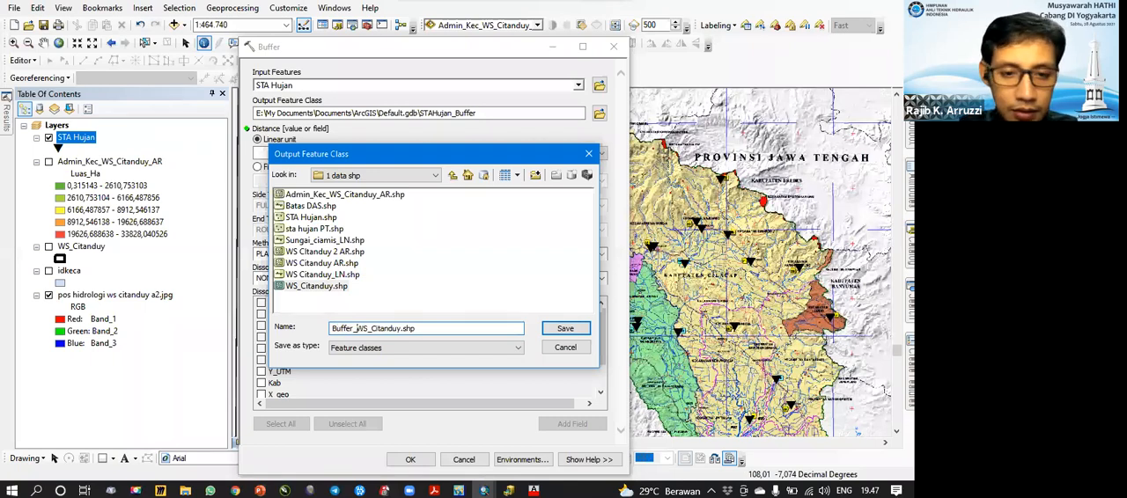
text(Sta_Hujan)
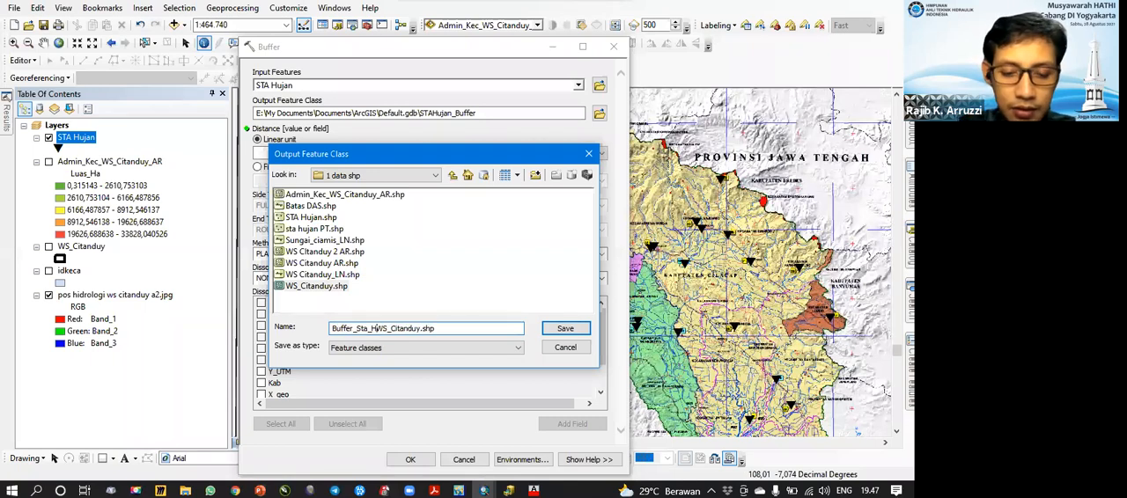
text(_WS)
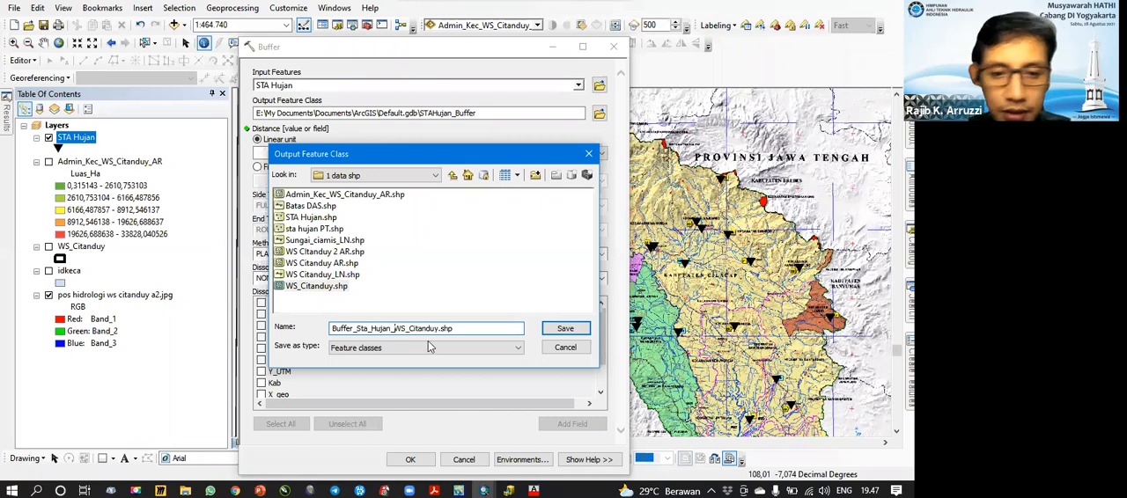
text(_Citanduy_AR)
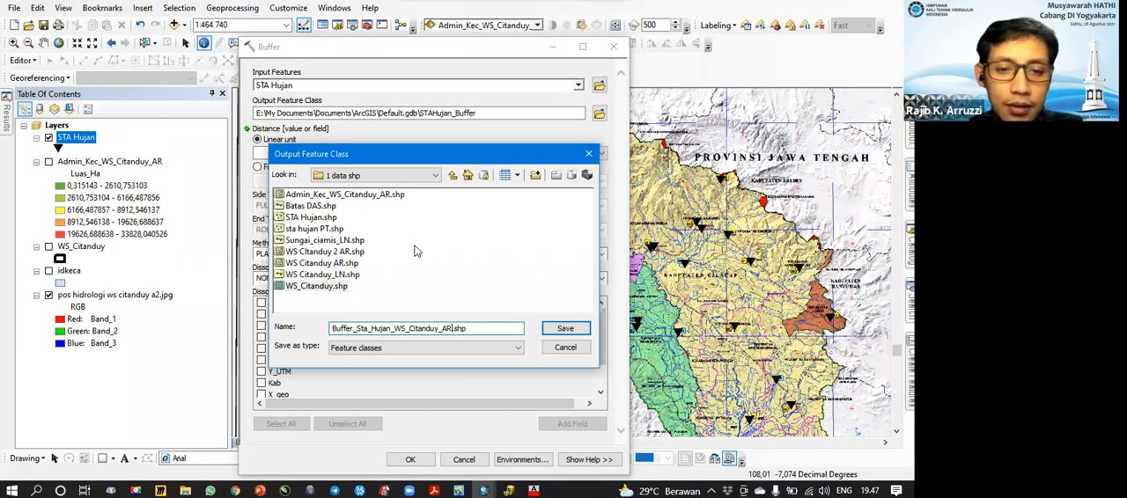
click(566, 332)
Step: Set the buffer's linear distance to 500 meters and run the tool
click(583, 156)
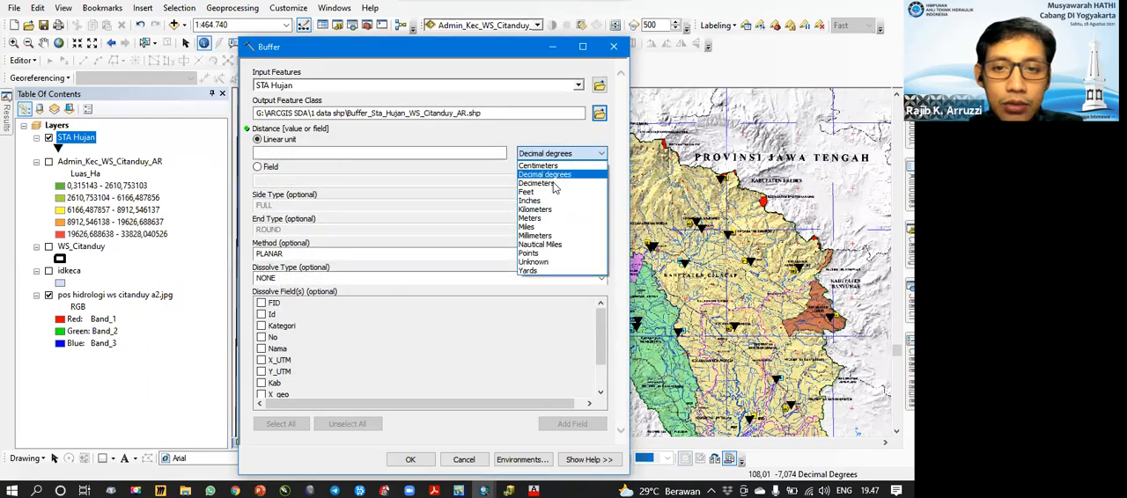
click(560, 219)
click(481, 156)
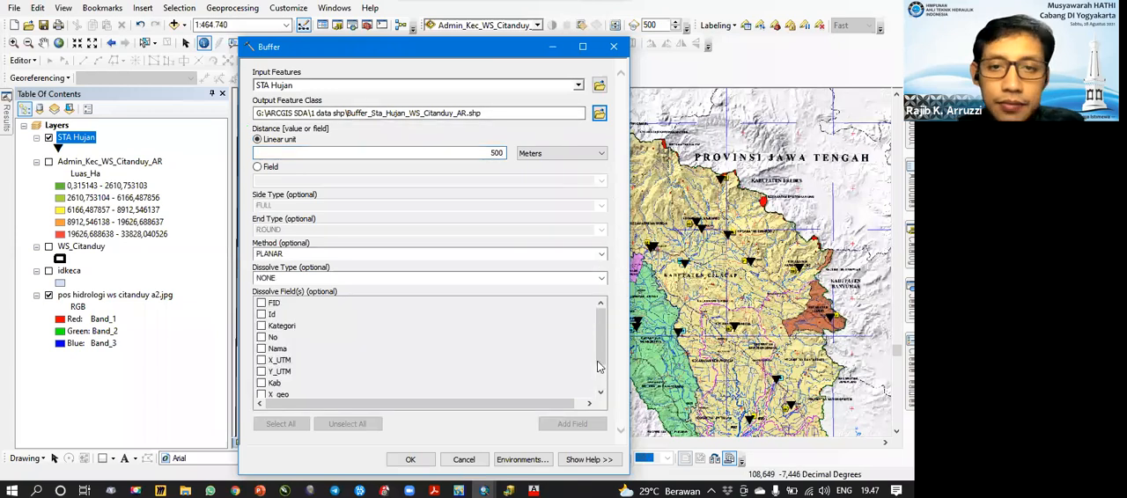
click(420, 462)
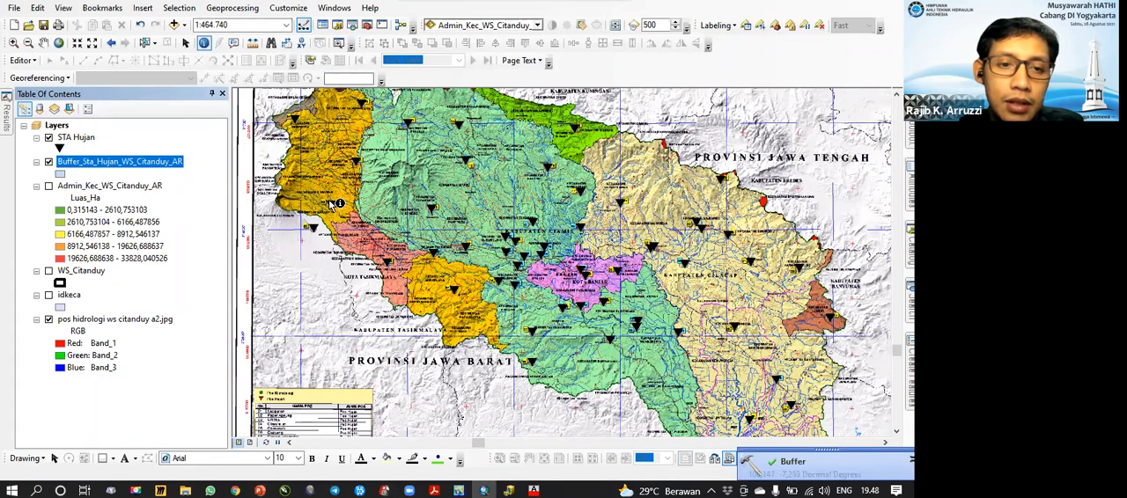
Step: Hide pos hidrologi ws citanduy a2.jpg, show Admin_Kec_WS_Citanduy_AR, and inspect a station's buffer circle in Ciamis up close
scroll(337, 203, up, 1)
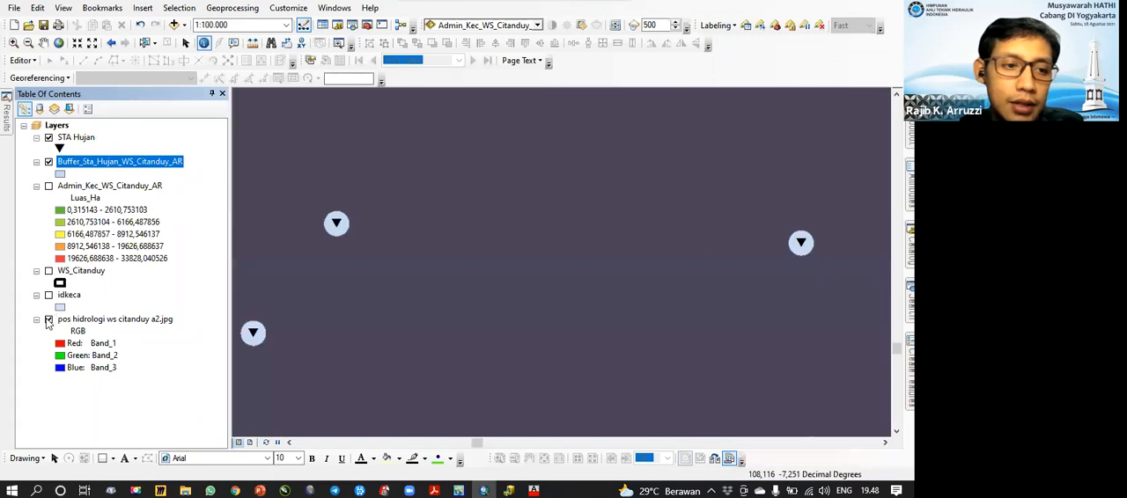
click(49, 320)
click(49, 186)
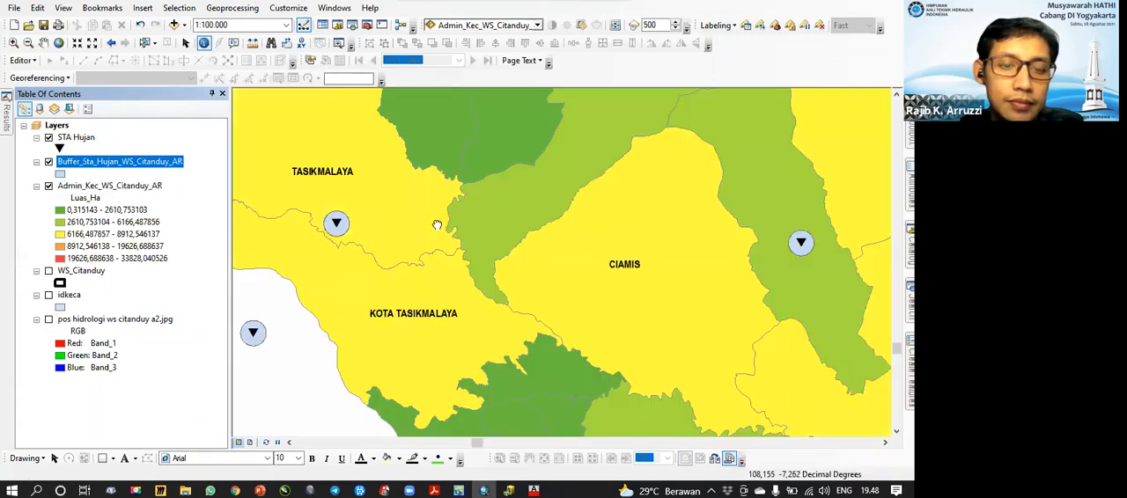
drag(437, 225, 502, 249)
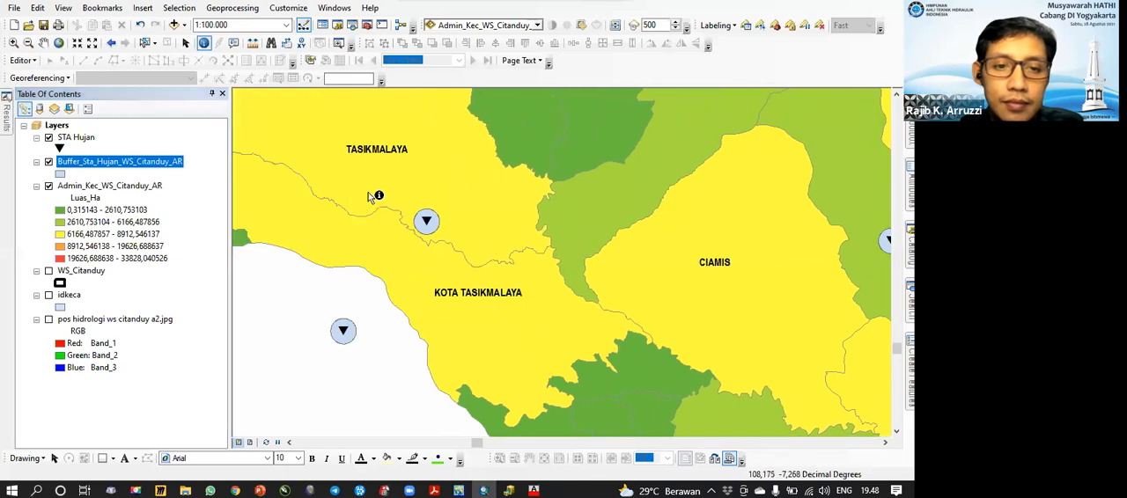
scroll(513, 211, down, 1)
scroll(602, 210, down, 2)
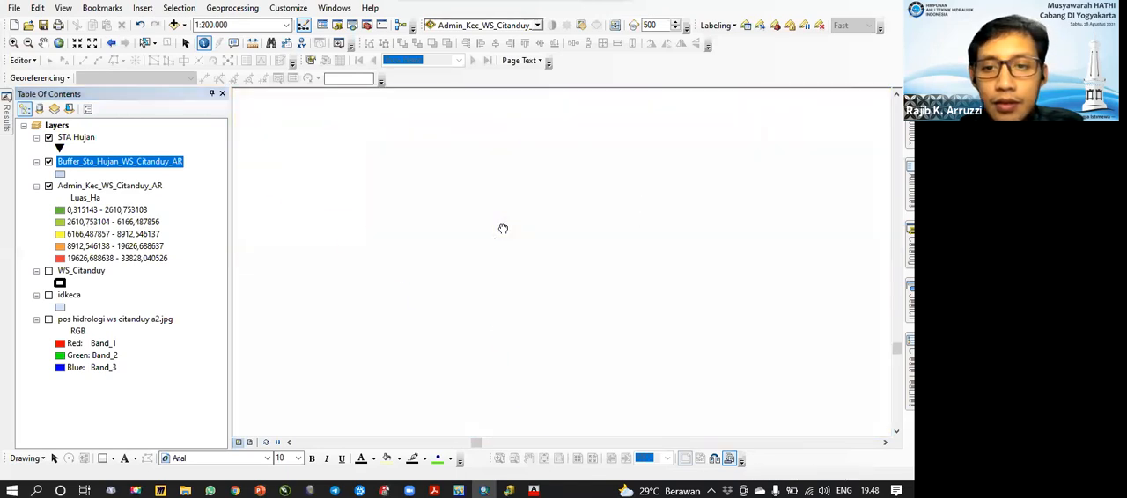
scroll(491, 227, up, 5)
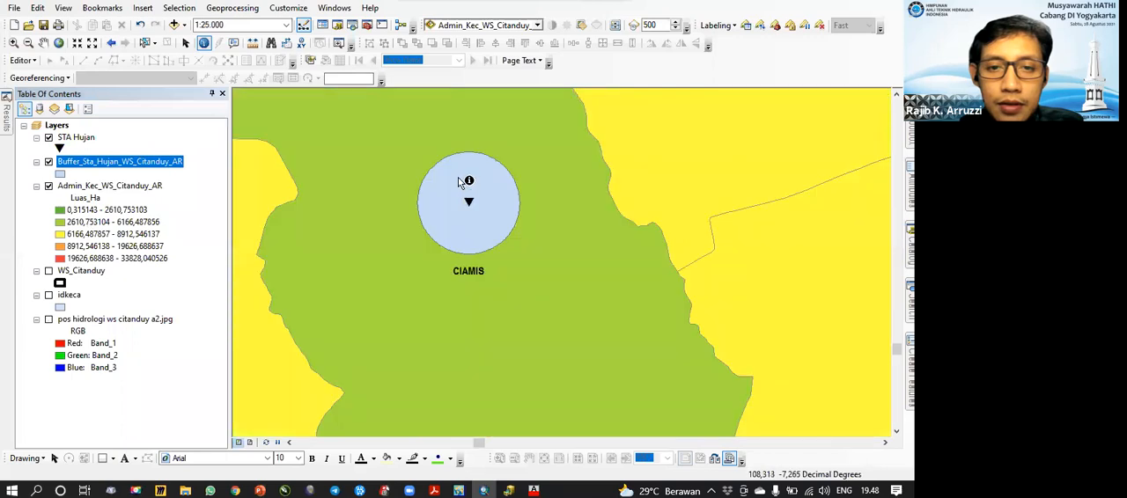
scroll(459, 181, up, 1)
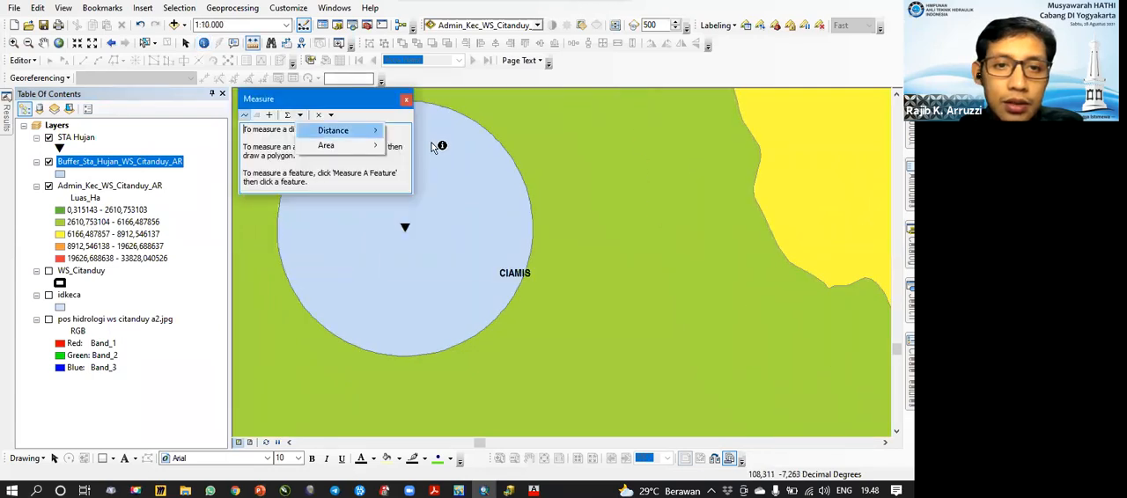
Step: Measure the diameter of the Ciamis station's buffer circle in meters, and close the measurement
mouse_move(333, 130)
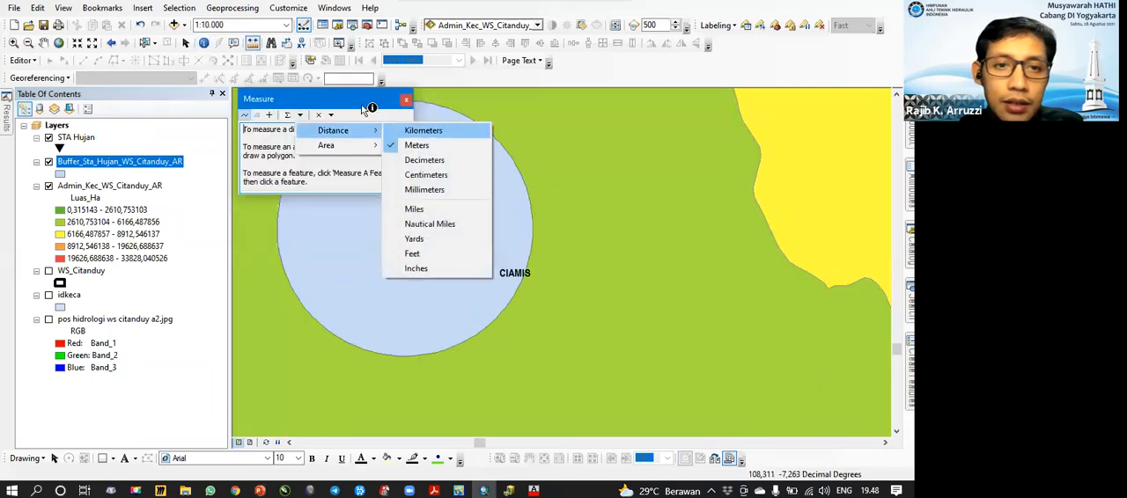
click(405, 100)
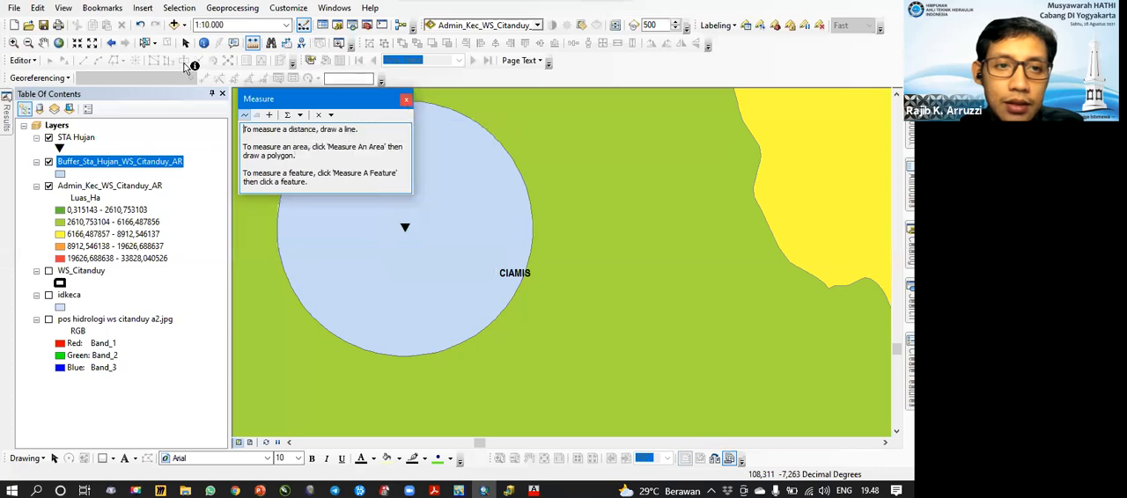
click(405, 100)
click(252, 45)
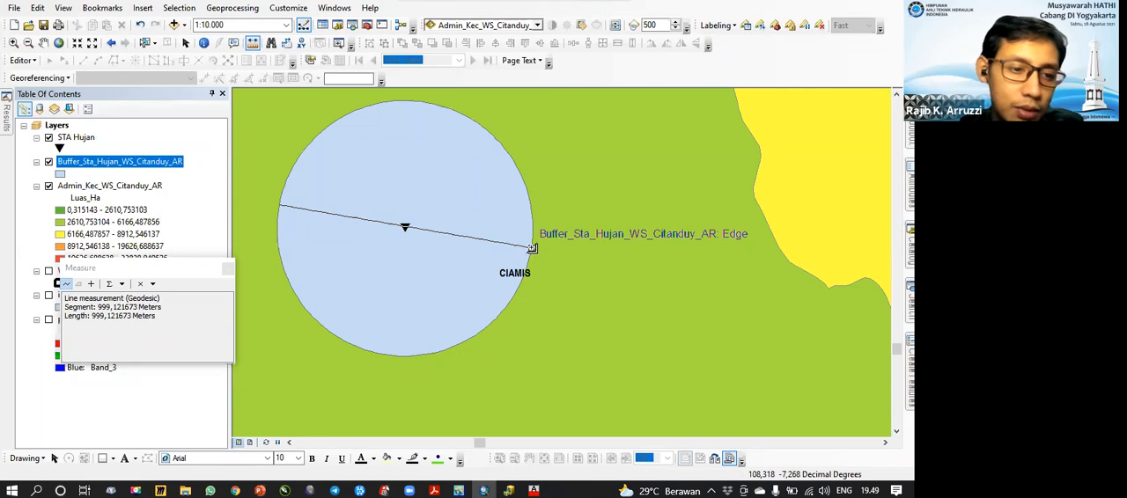
click(229, 269)
Step: Review the buffers around stations between Ciamis and Kuningan, switch STA Hujan off and on, and hide Buffer_Sta_Hujan_WS_Citanduy_AR
click(74, 138)
right_click(75, 138)
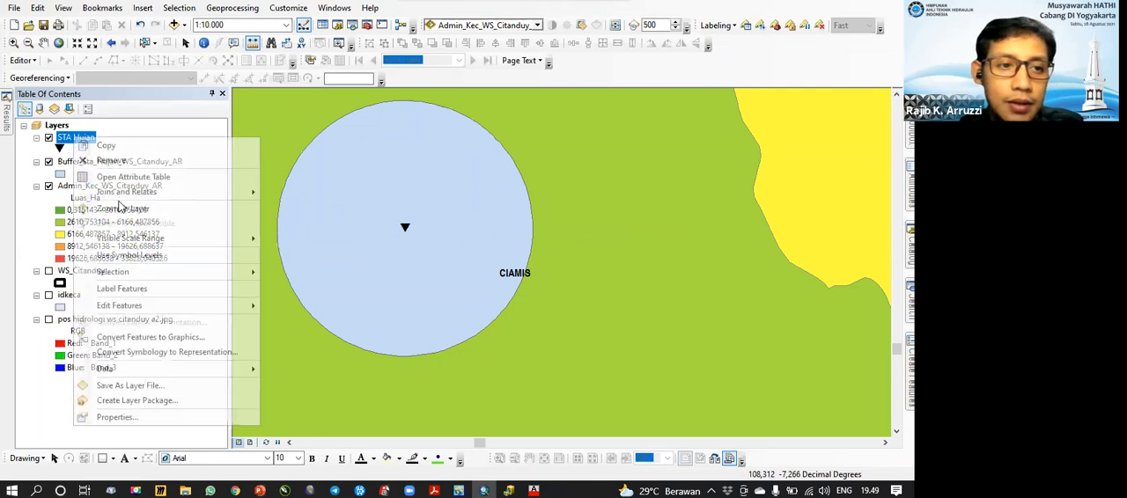
click(110, 208)
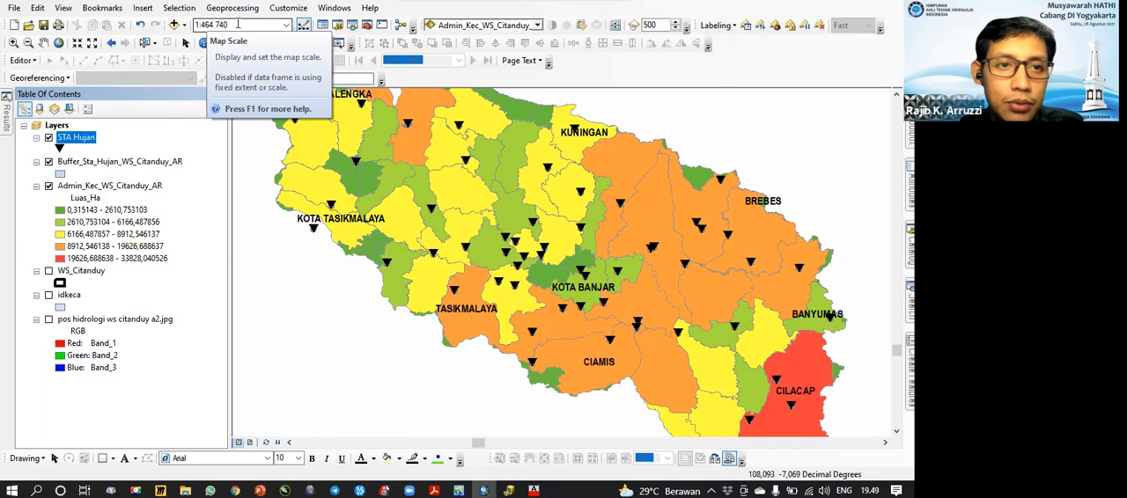
drag(516, 197, 511, 250)
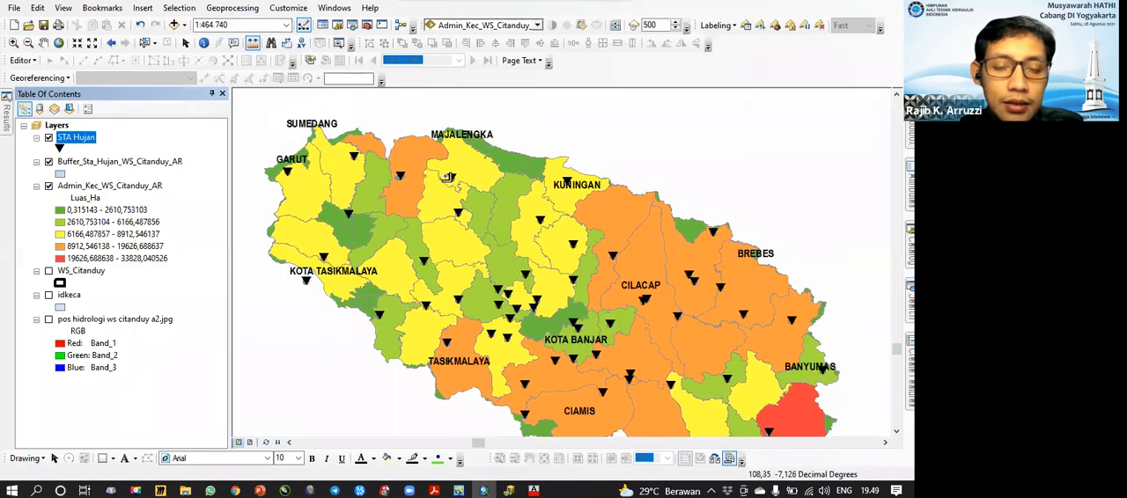
scroll(447, 172, up, 2)
scroll(451, 180, up, 3)
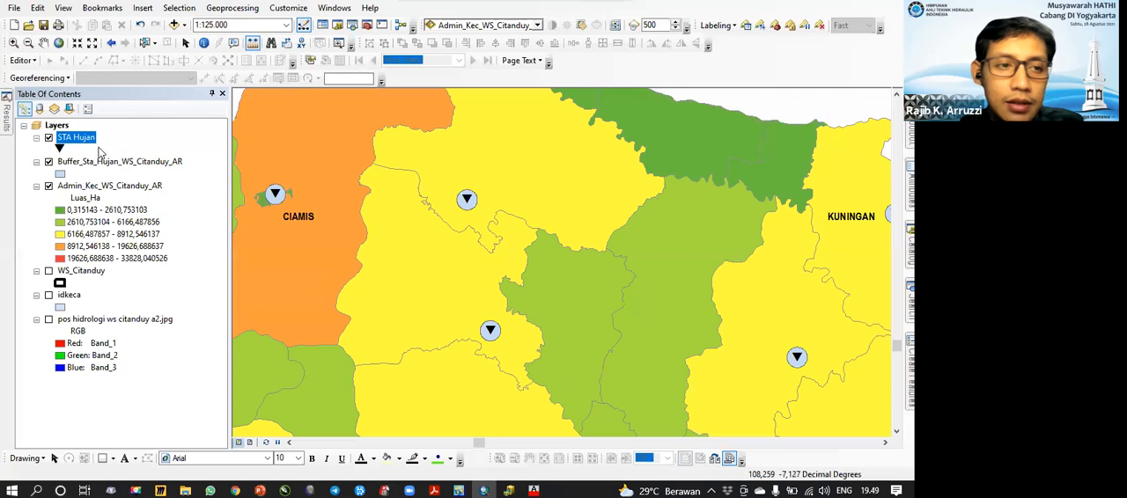
click(48, 138)
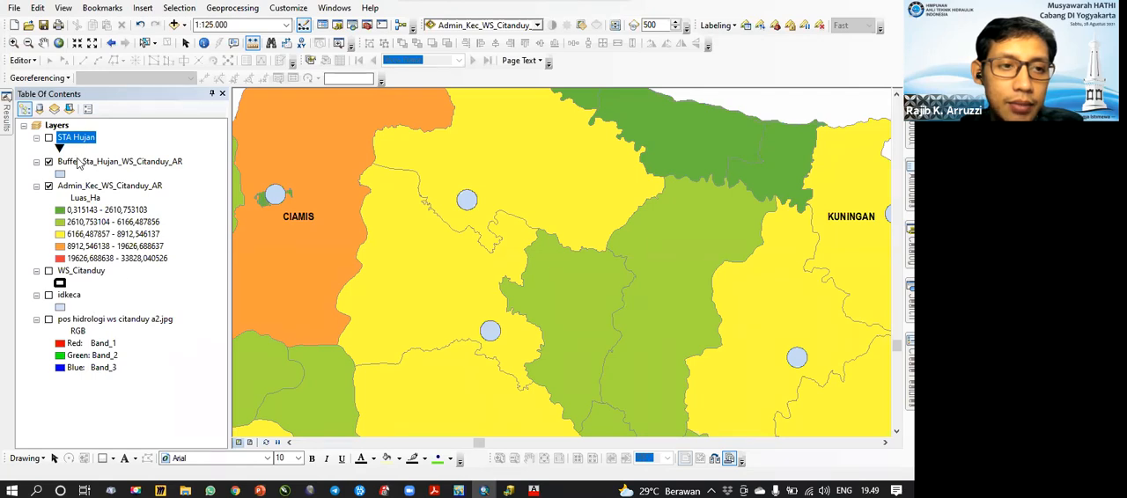
click(48, 162)
click(48, 138)
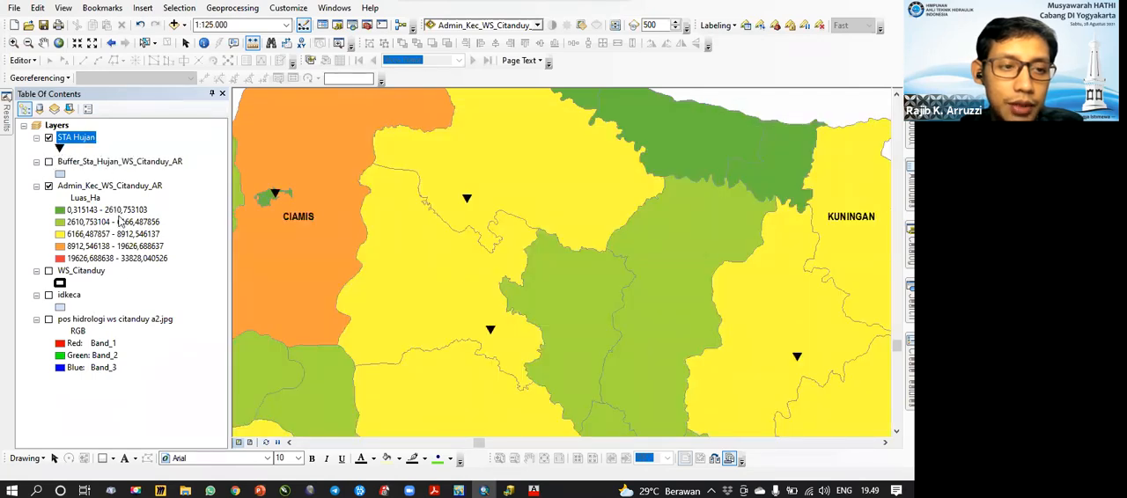
Step: Show the full extent of Admin_Kec_WS_Citanduy_AR, and add Sungai_ciamis_LN.shp from the 1 data shp folder in ArcCatalog to the ArcMap map
right_click(113, 189)
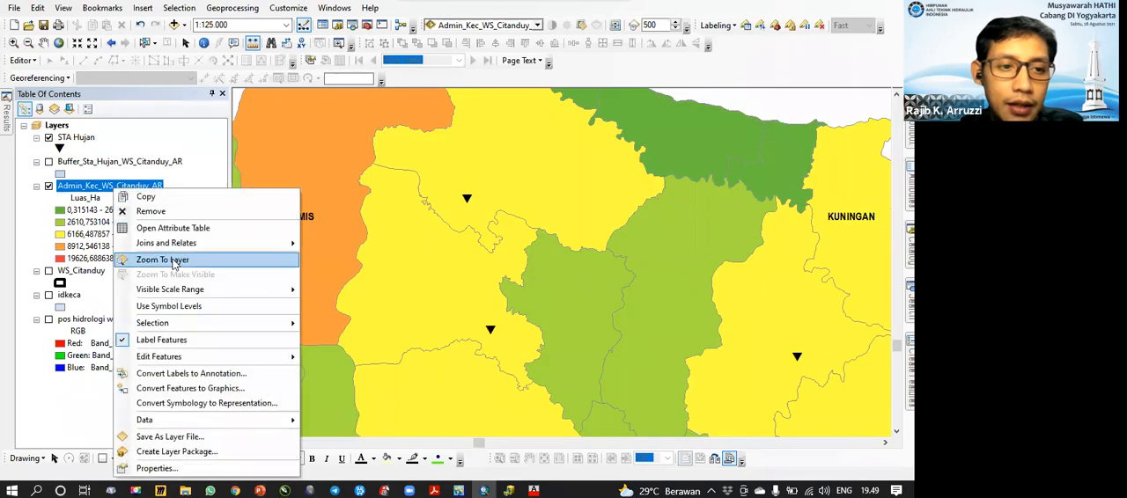
click(156, 261)
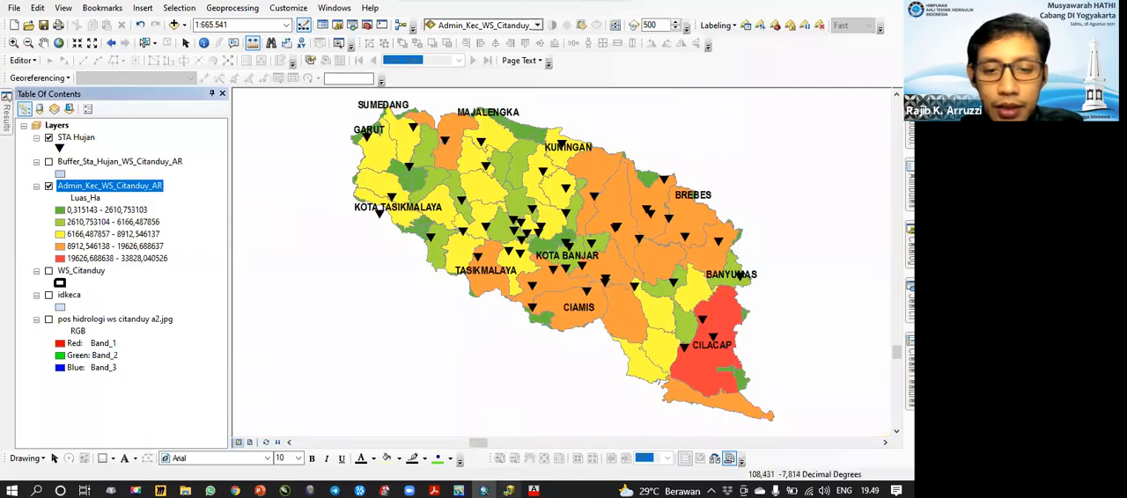
click(508, 490)
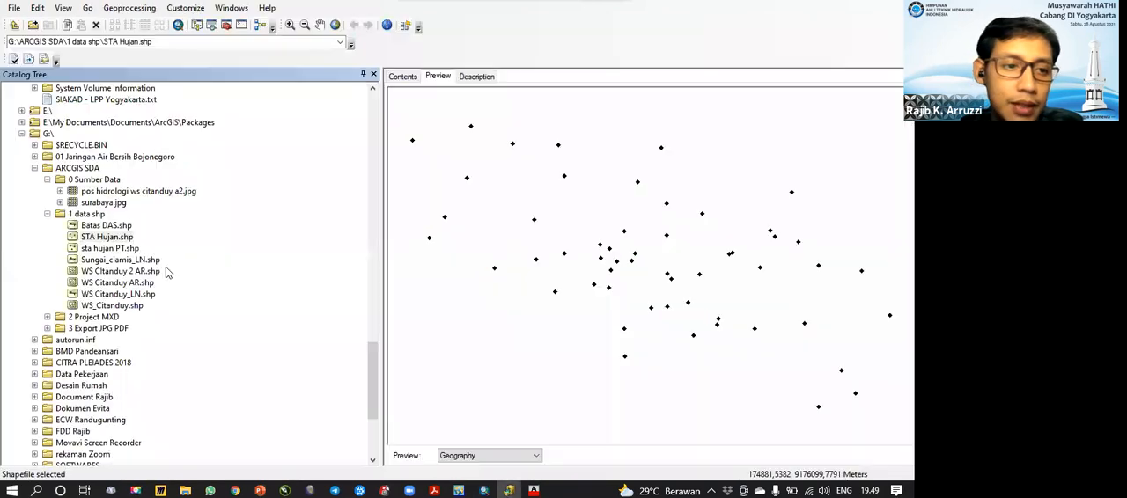
click(118, 260)
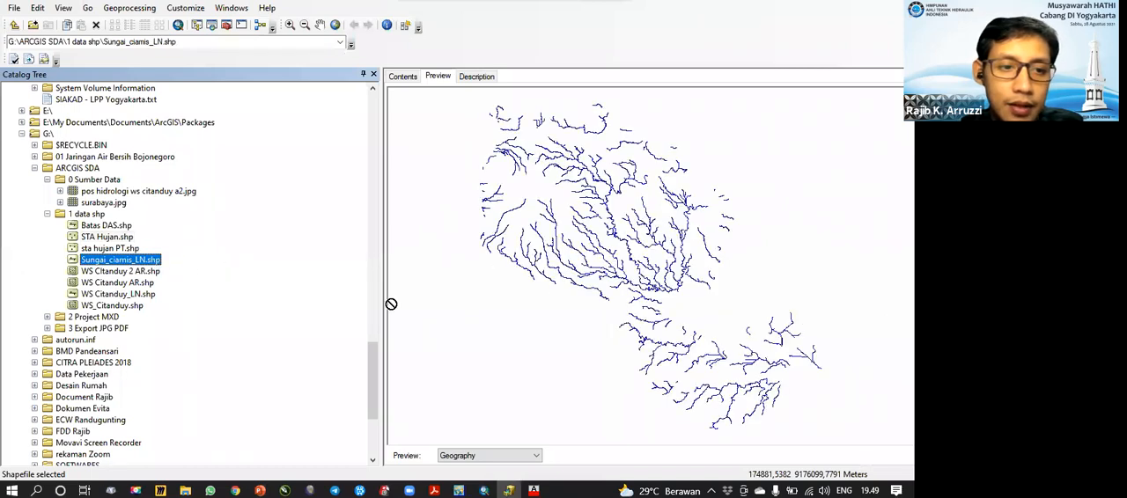
click(483, 490)
drag(334, 352, 290, 191)
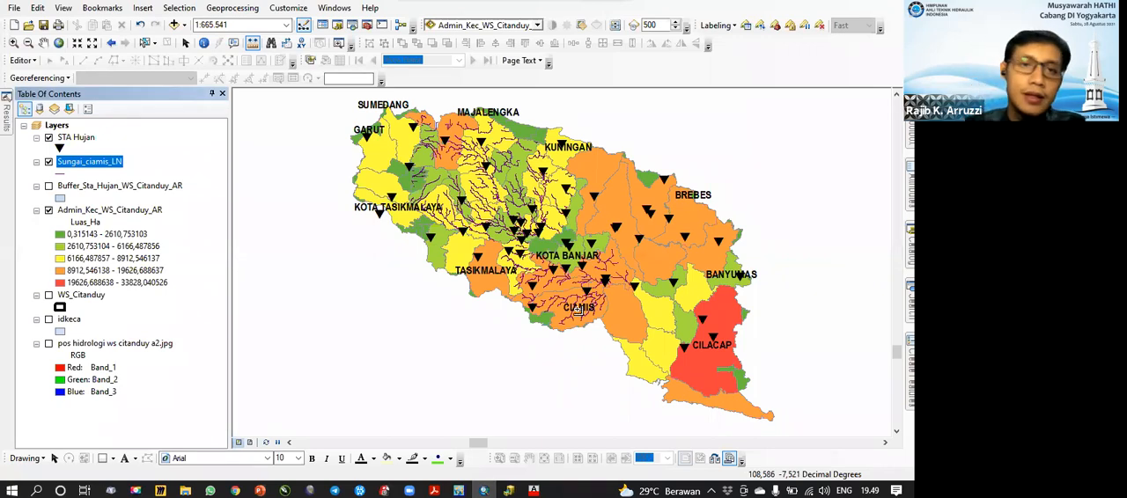
Step: Start a Buffer of Sungai_ciamis_LN with a linear distance of 2 kilometers
click(232, 8)
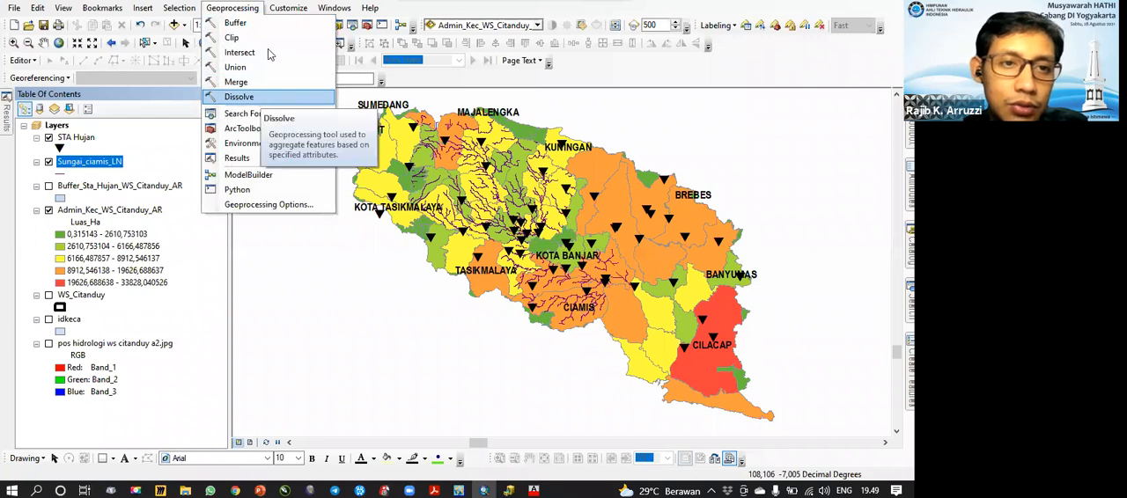
click(238, 23)
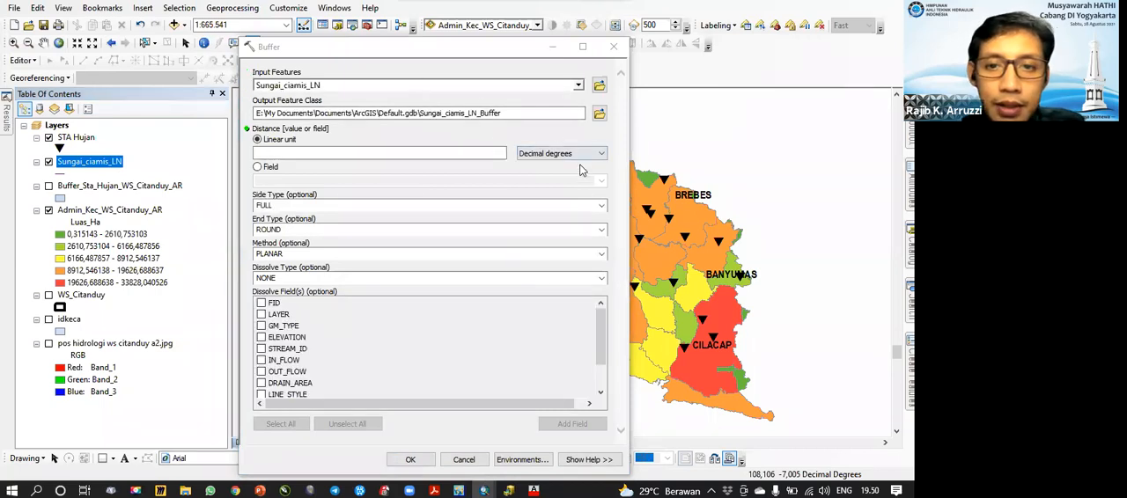
click(577, 155)
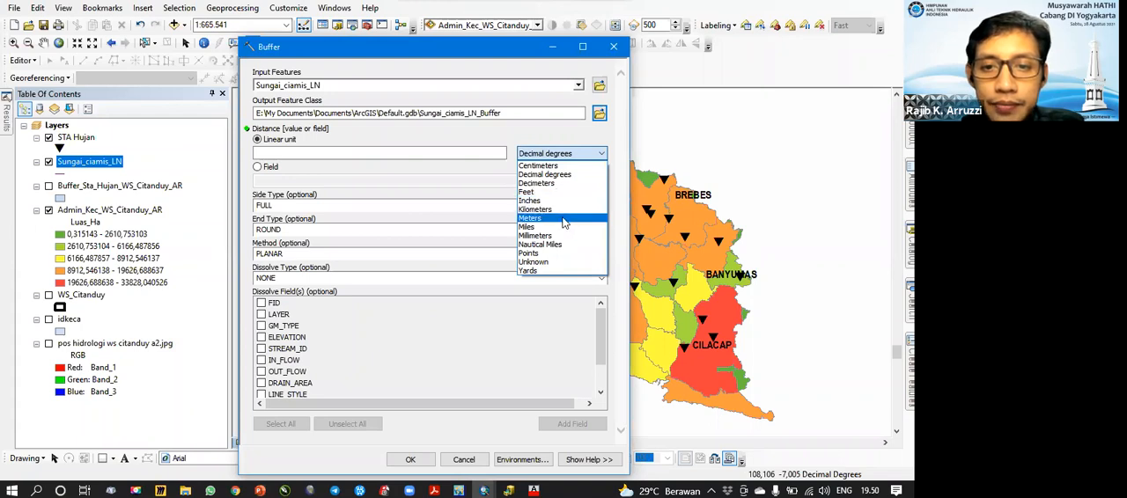
click(565, 218)
click(484, 154)
click(555, 155)
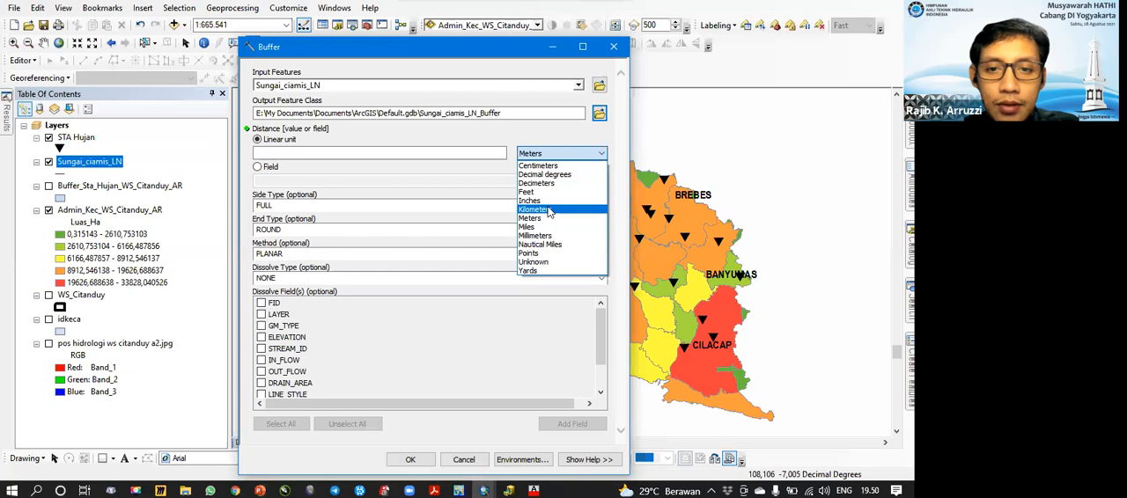
click(535, 210)
click(489, 154)
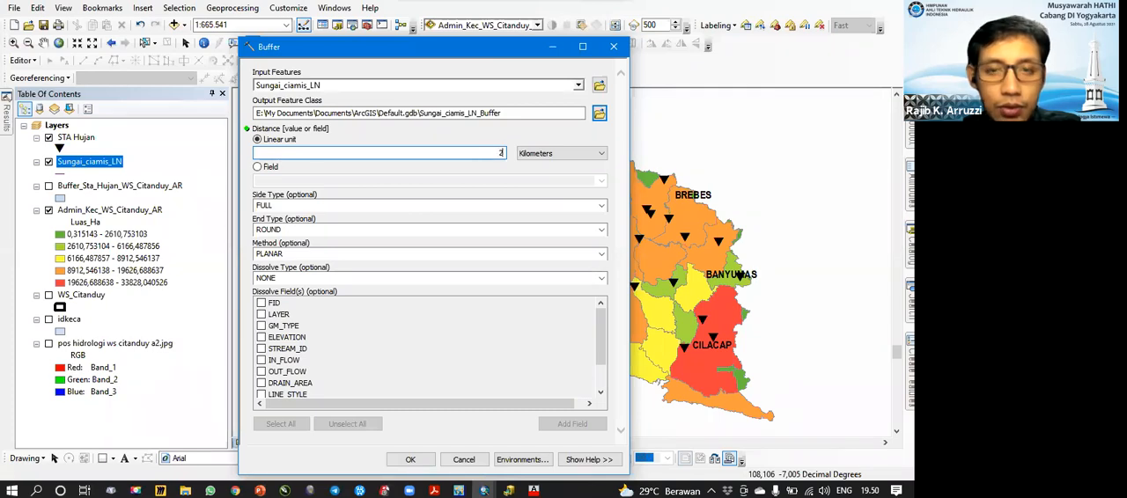
Step: Save the buffer's output feature class in the 1 data shp folder as Buffer_Sungai_2km_Ciamis_AR
click(598, 116)
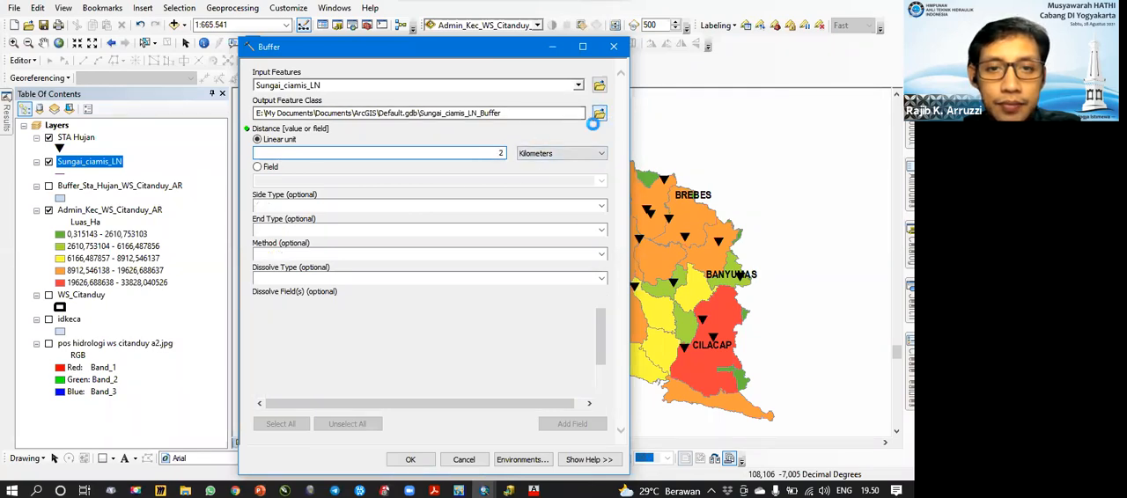
text(Buffer_Sungai_Ciamis_AR)
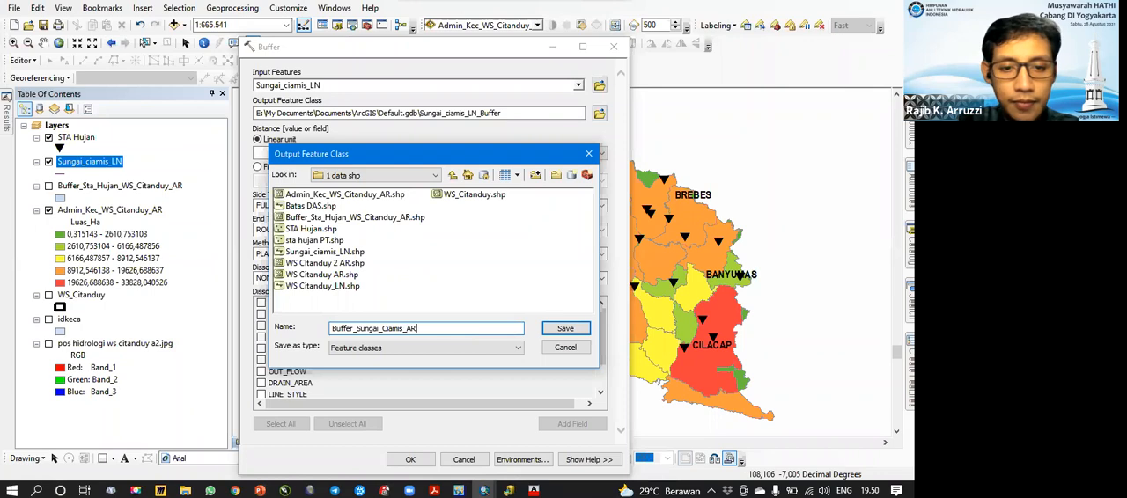
click(382, 329)
text(2km_)
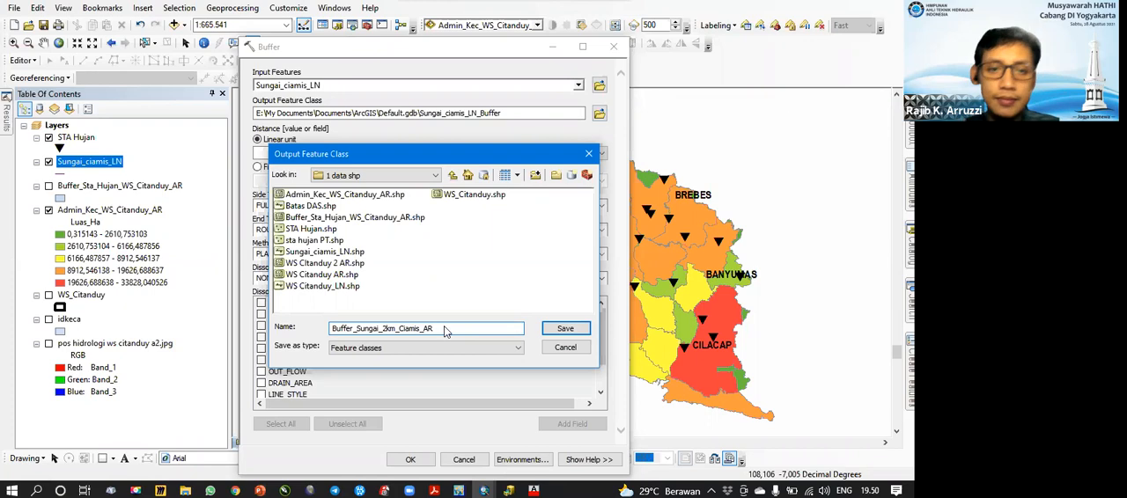
click(564, 329)
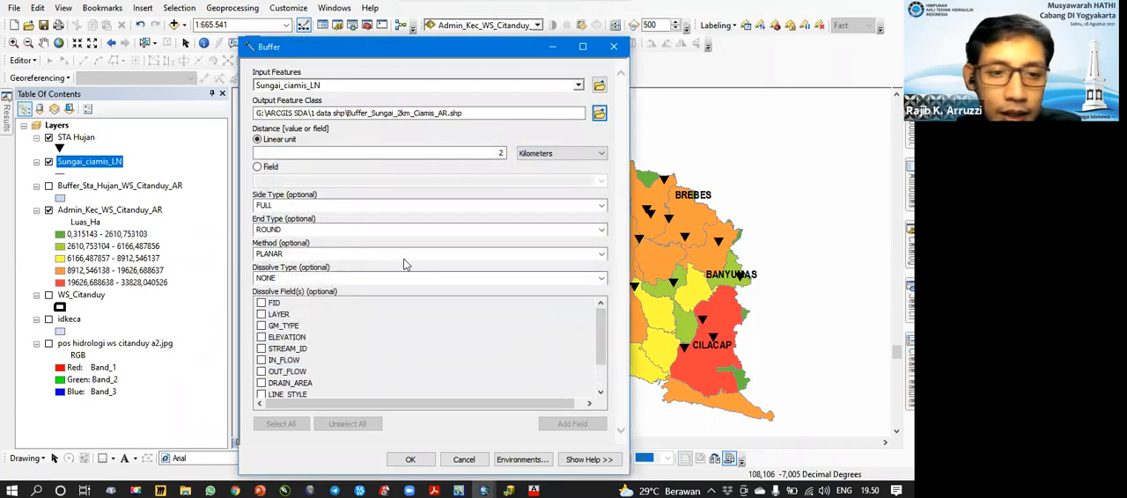
Step: Try the ALL dissolve type for the river buffer, and return it to NONE
click(603, 278)
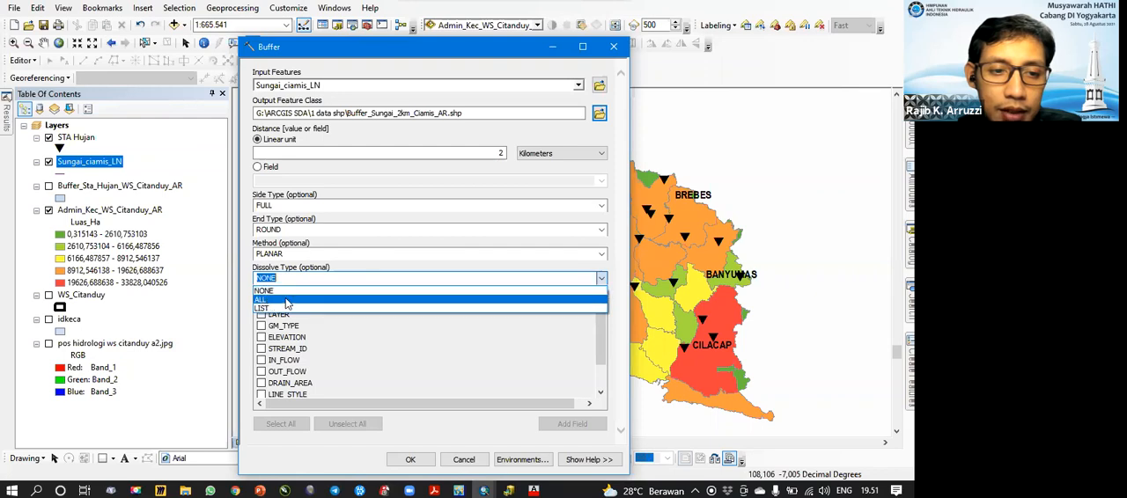
click(287, 302)
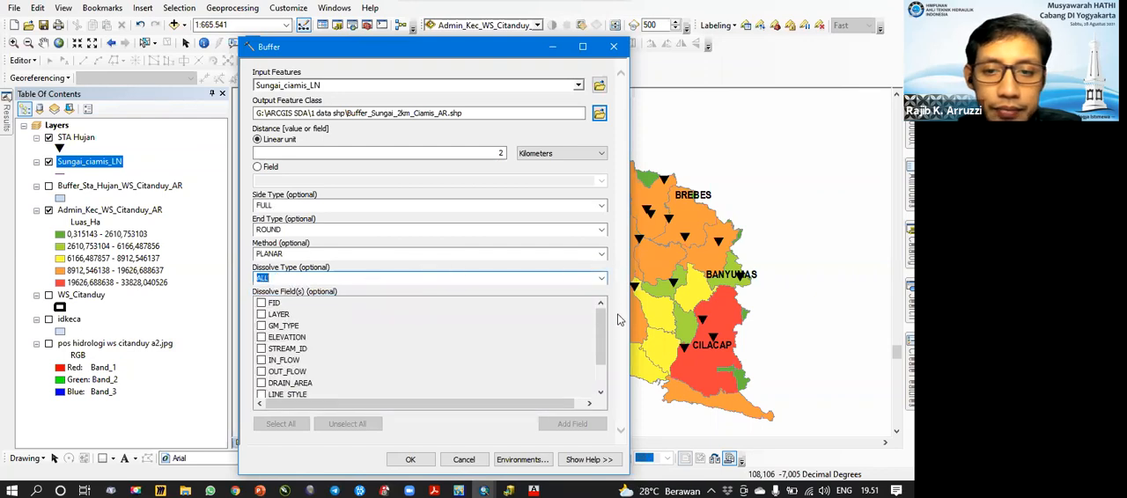
click(604, 279)
click(337, 287)
key(Up)
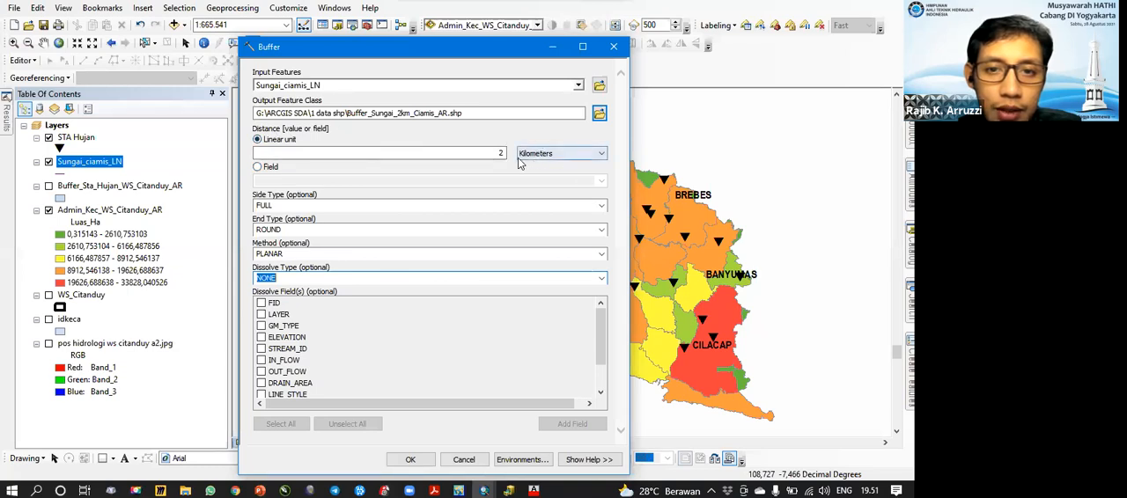
Step: Run the river buffer, and check the attribute table of Sungai_ciamis_LN down to its last record
click(411, 459)
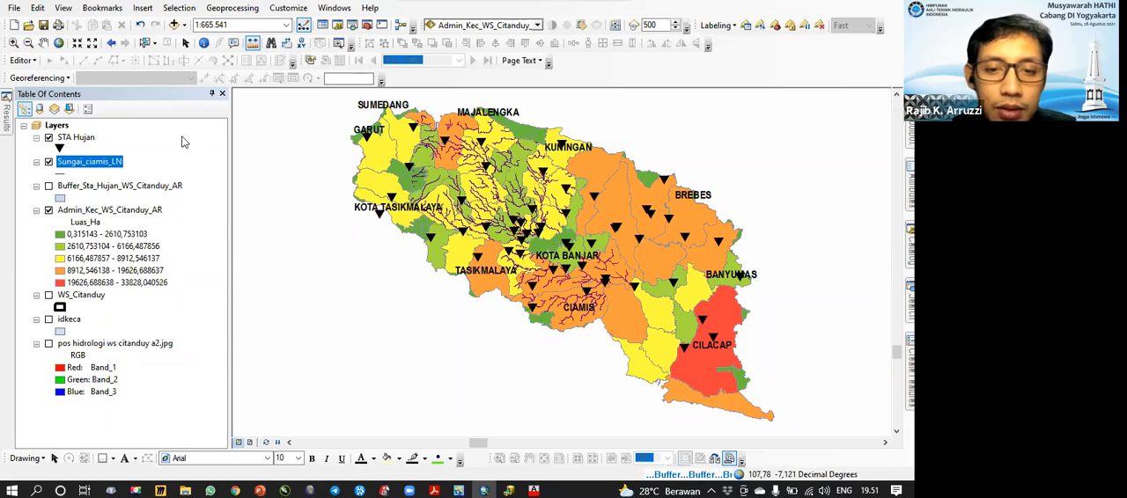
right_click(88, 164)
click(141, 202)
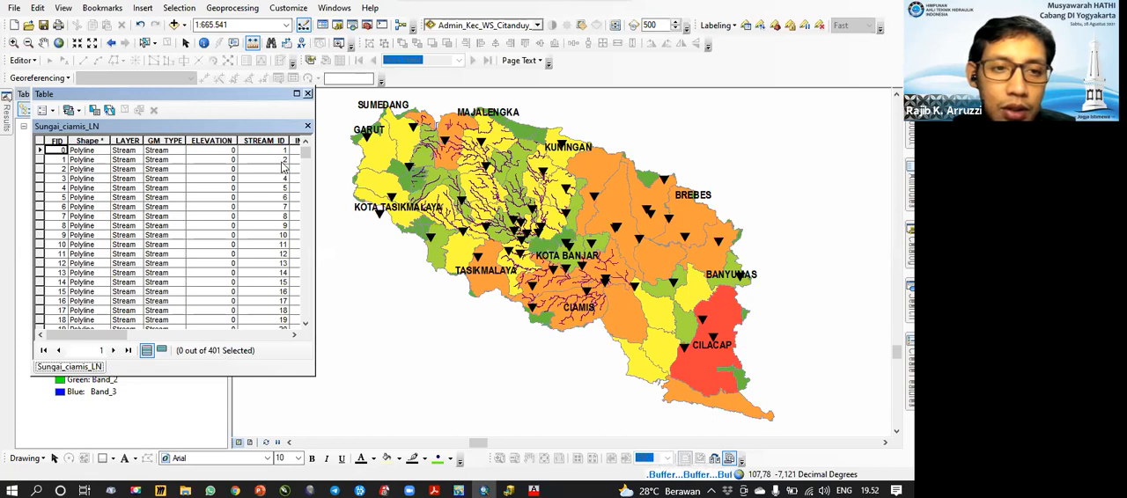
drag(307, 156, 306, 337)
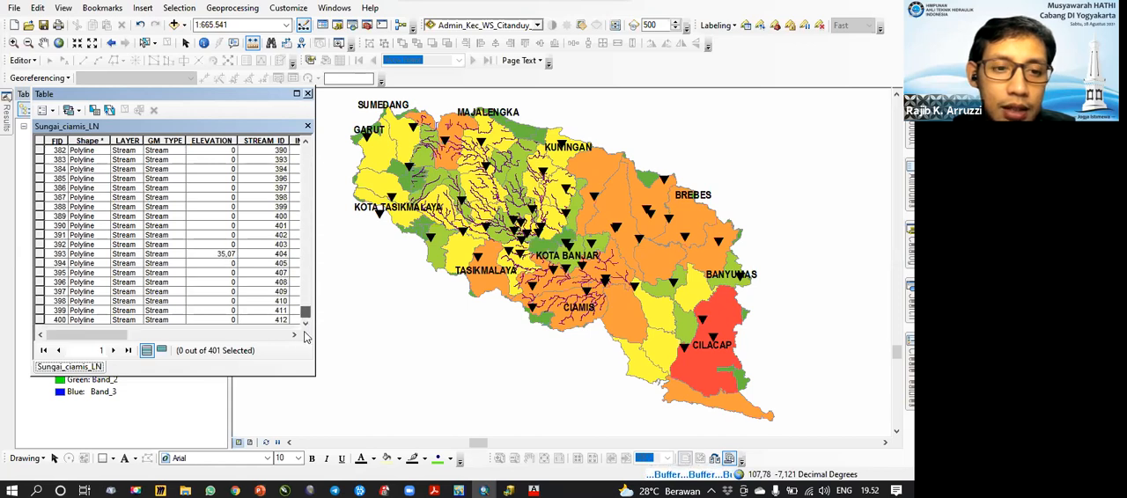
click(307, 94)
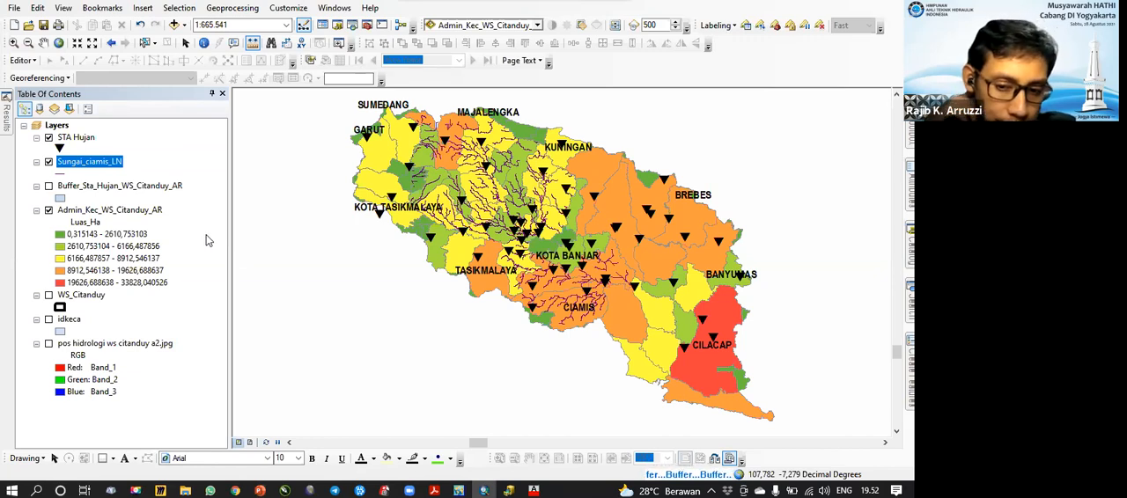
Step: Check the progress and messages of the river buffer in the geoprocessing results, and close them
click(668, 476)
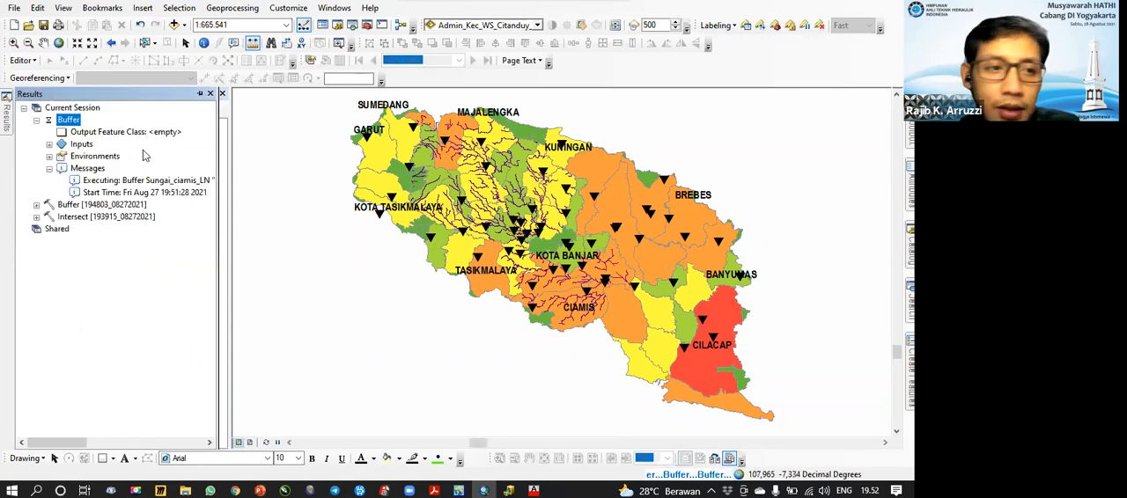
click(210, 93)
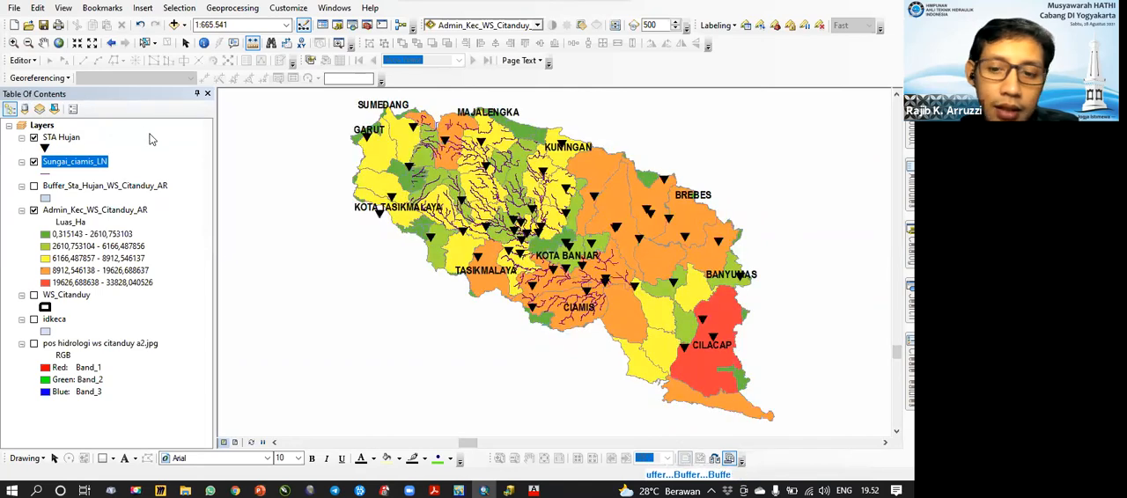
click(232, 8)
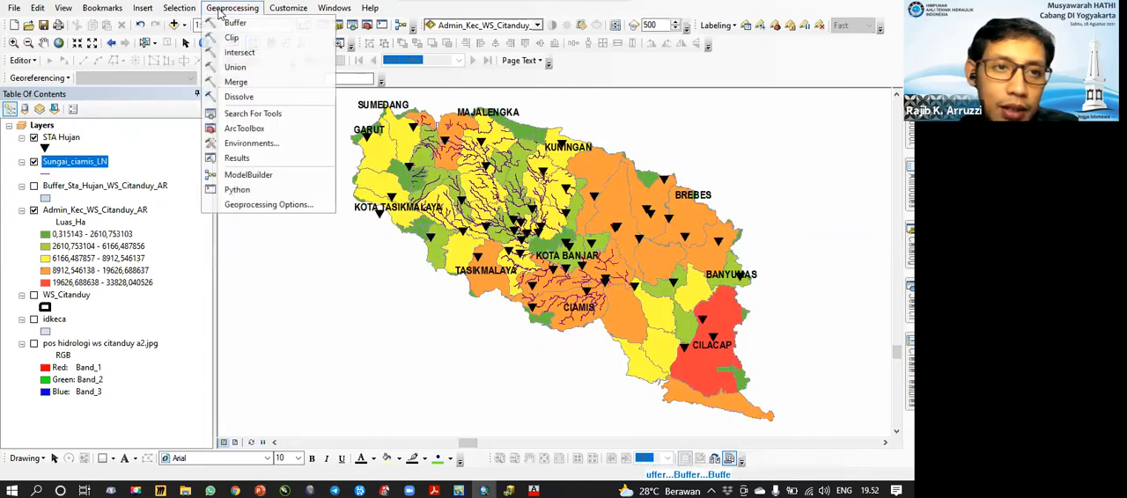
click(238, 157)
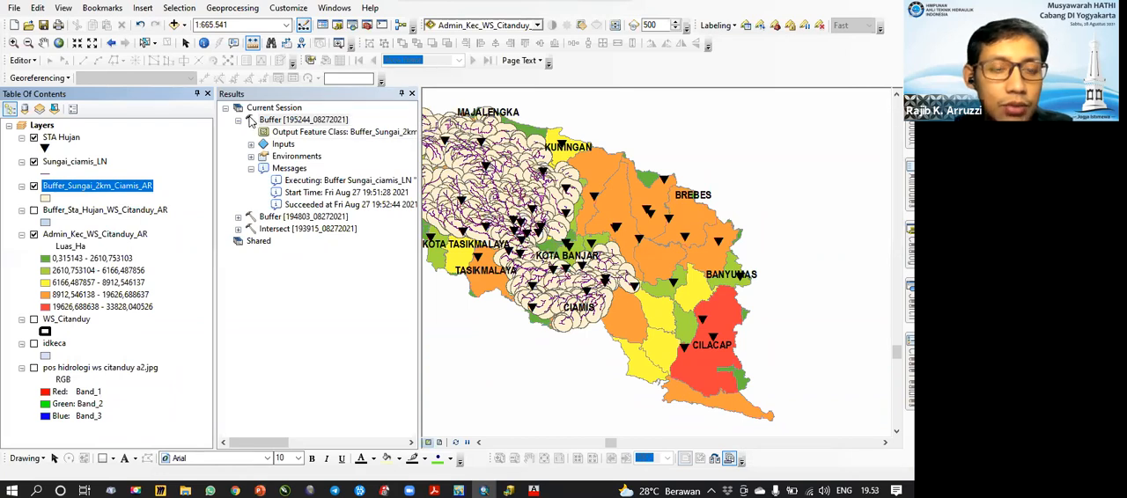
click(411, 94)
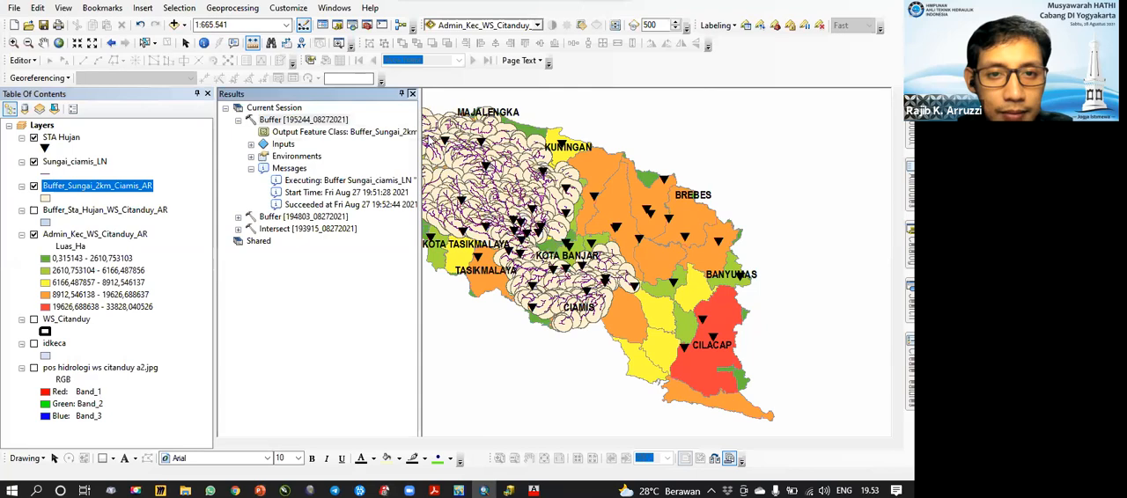
Step: Examine the overlapping 2 km buffers along the rivers around Ciamis and Tasikmalaya up close
scroll(566, 262, up, 3)
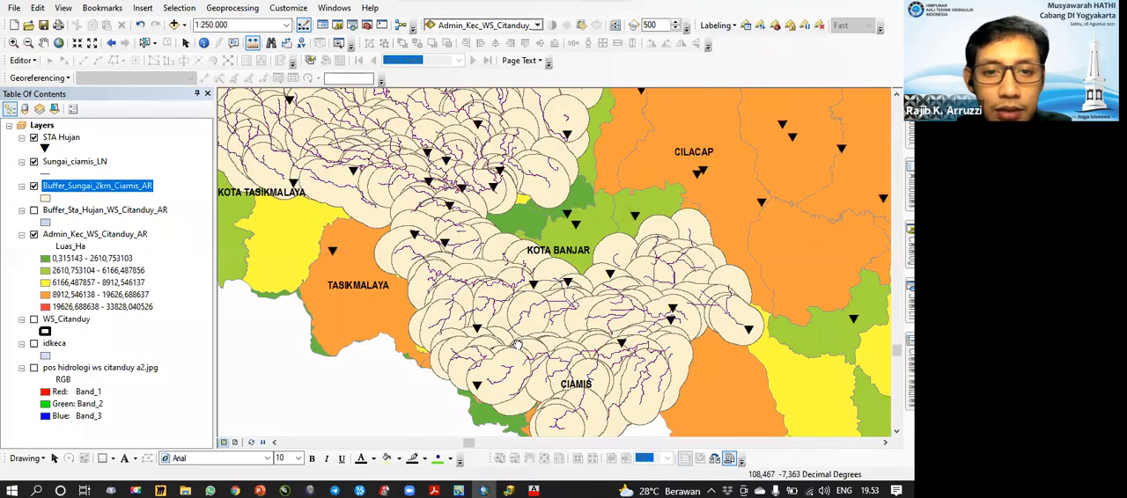
scroll(387, 229, up, 3)
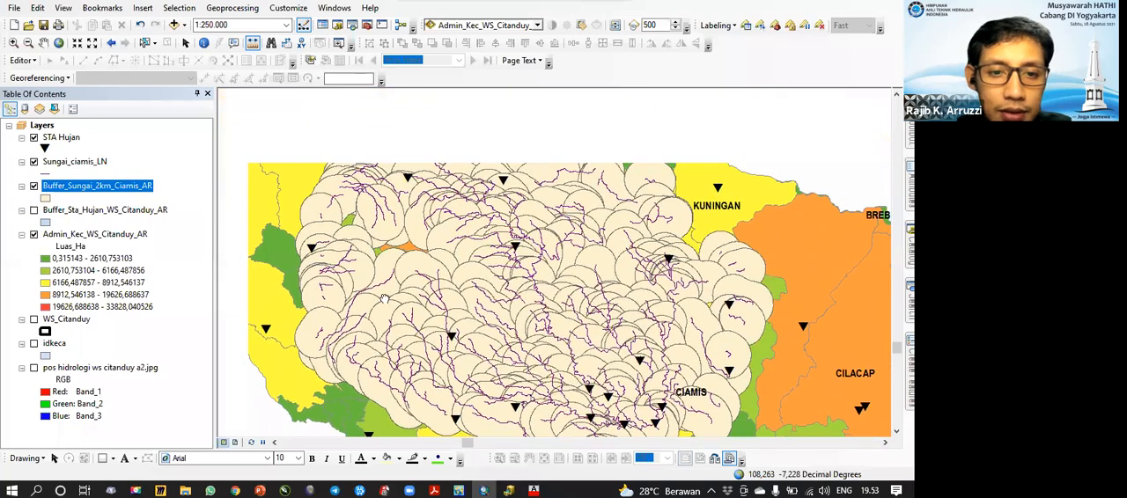
scroll(384, 300, up, 1)
scroll(384, 300, up, 3)
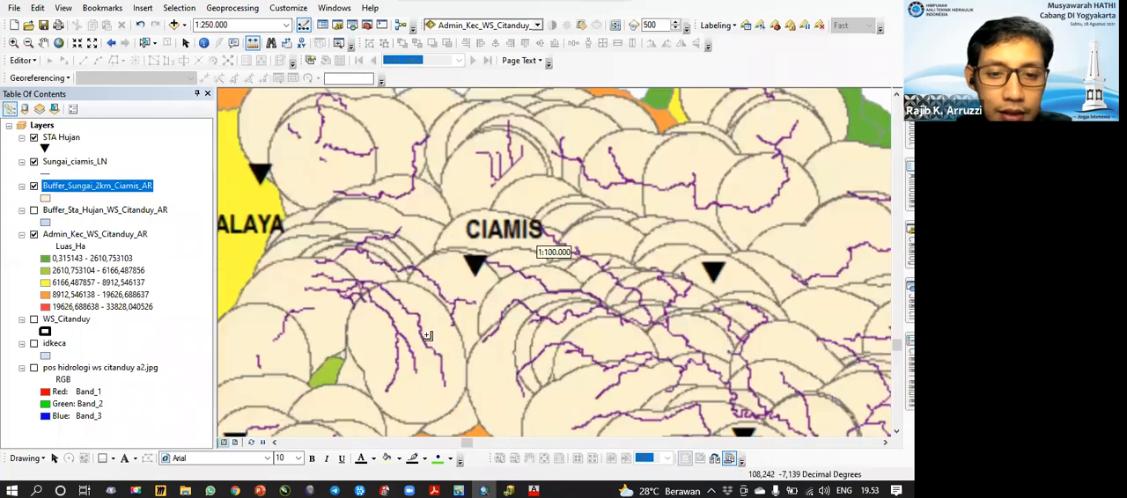
scroll(427, 335, up, 2)
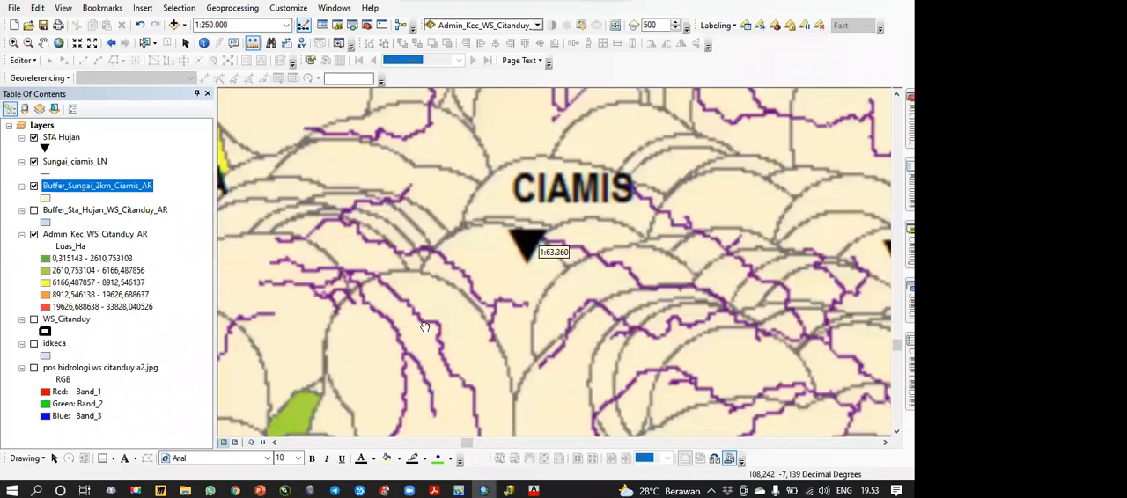
drag(425, 327, 409, 212)
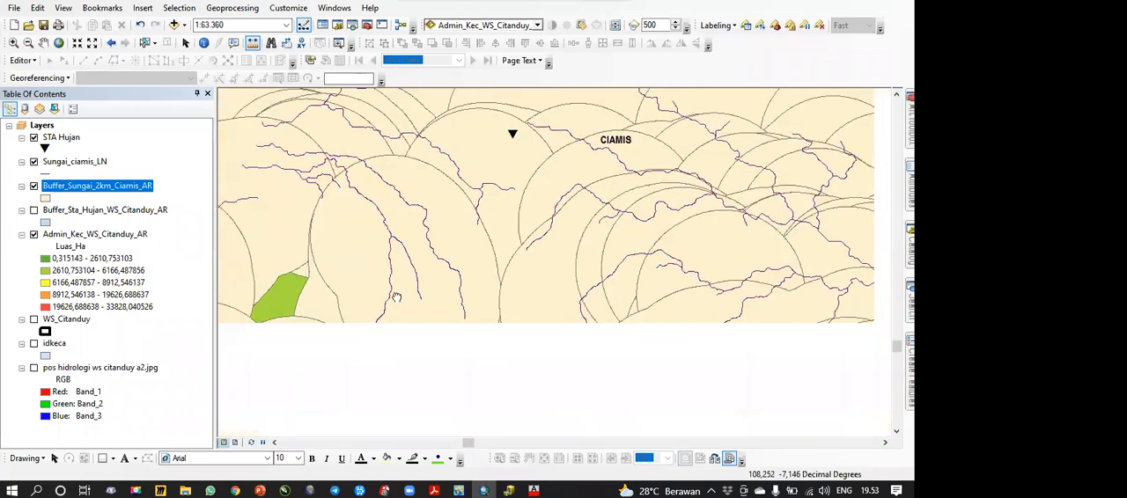
scroll(453, 279, down, 2)
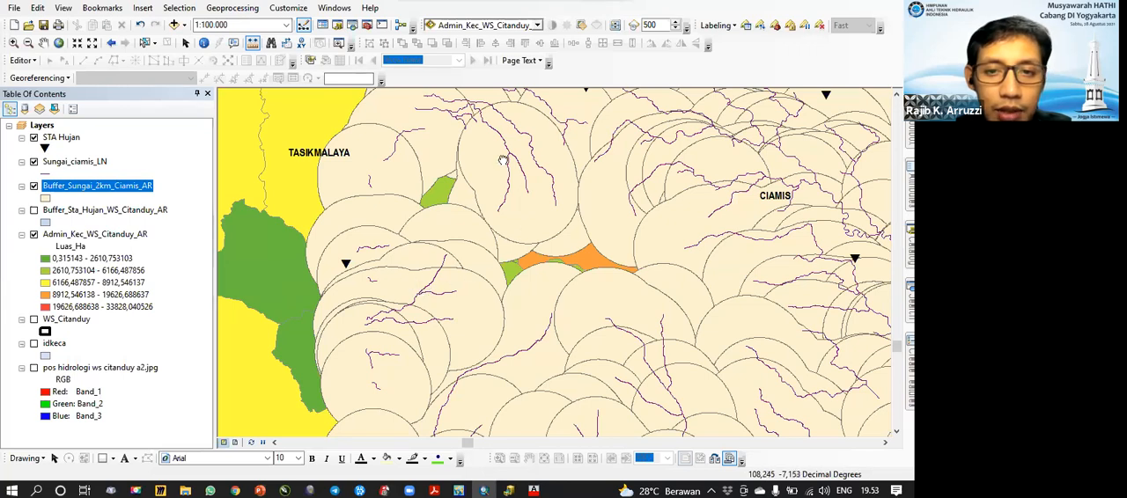
Step: Select overlapping features near Tasikmalaya as a test, hide the Admin_Kec_WS_Citanduy_AR layer and clear the selection
click(144, 42)
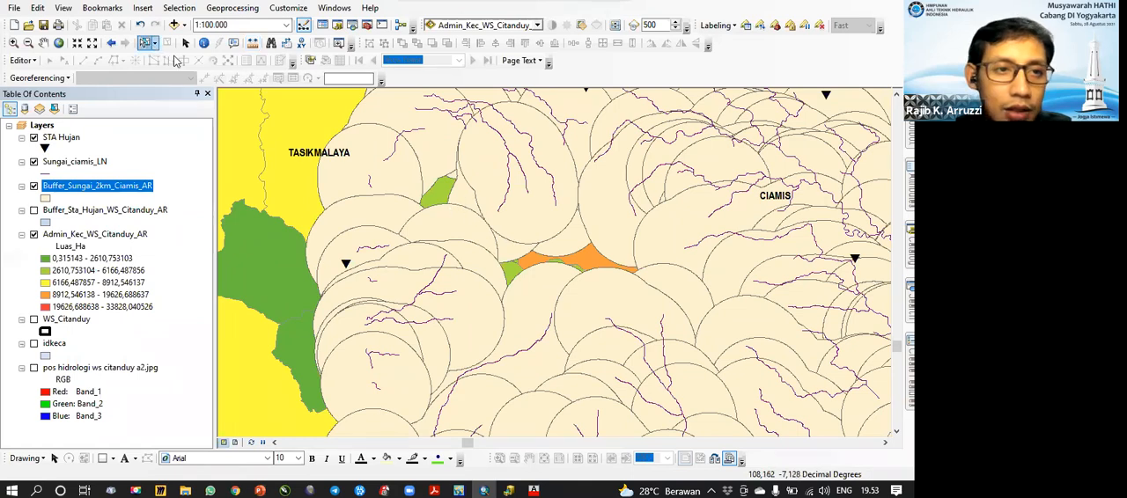
click(469, 236)
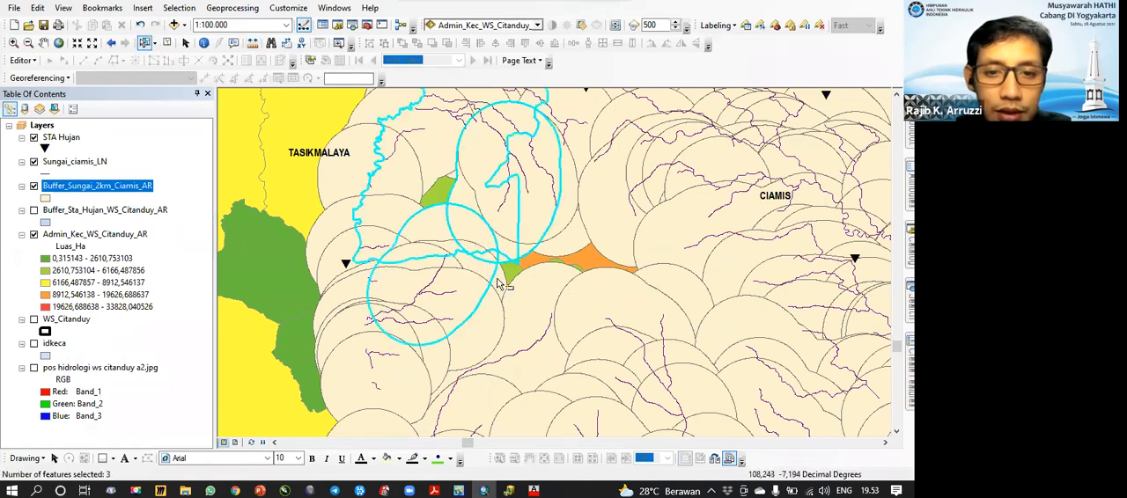
click(526, 294)
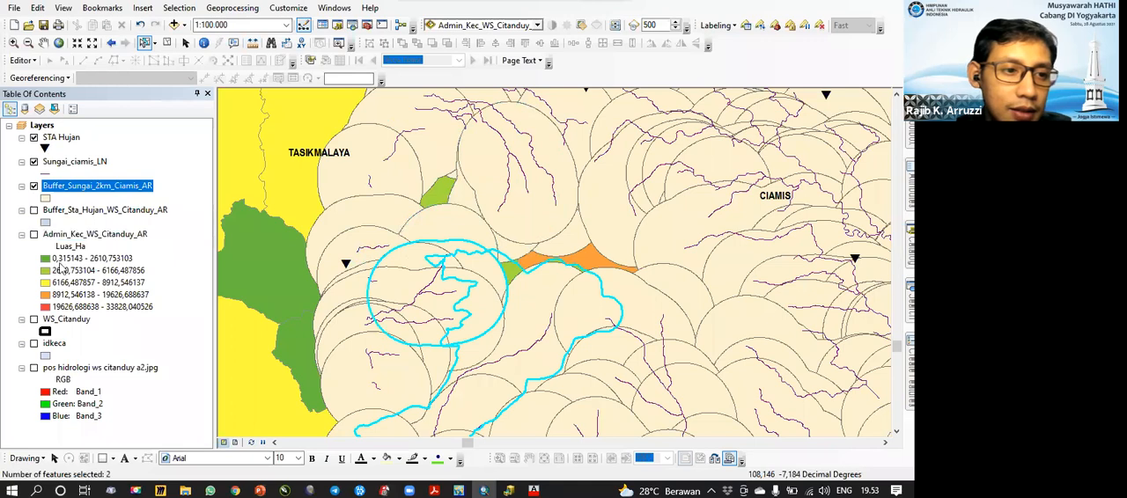
click(168, 43)
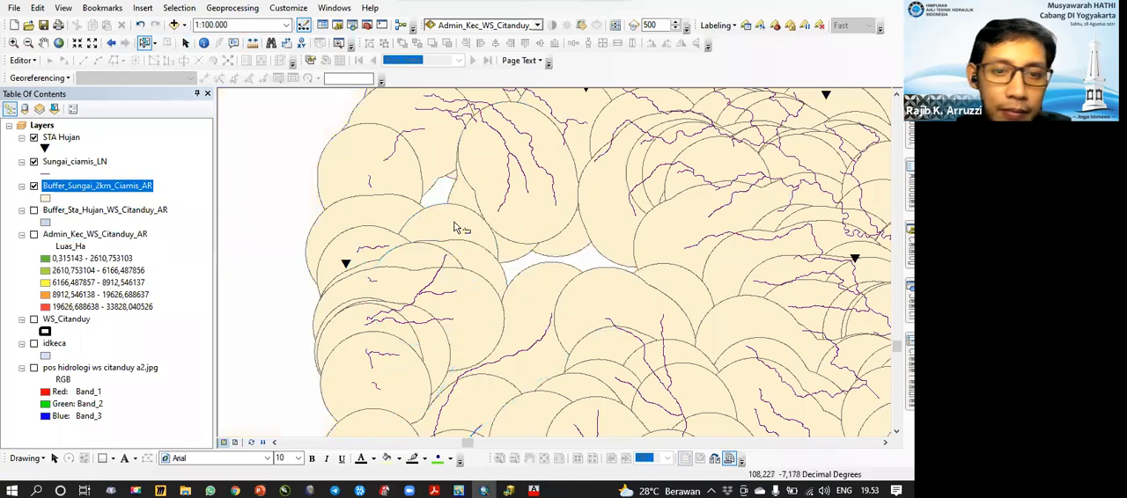
Step: Select individual 2 km river buffer polygons across the Ciamis area to check how the separate outlines overlap
click(475, 251)
click(399, 199)
click(504, 201)
click(620, 229)
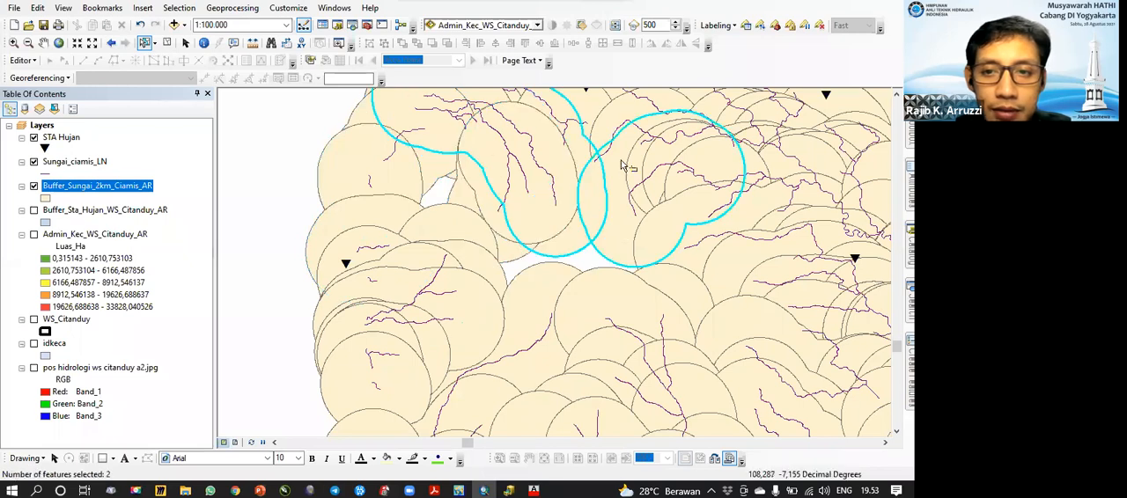
click(629, 125)
click(661, 250)
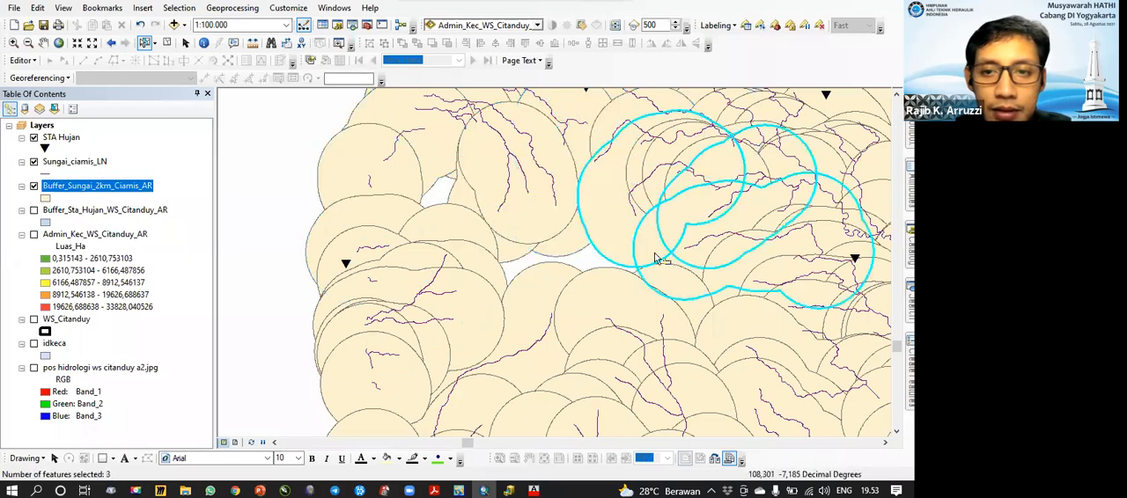
drag(535, 207, 465, 302)
click(528, 163)
drag(540, 219, 512, 349)
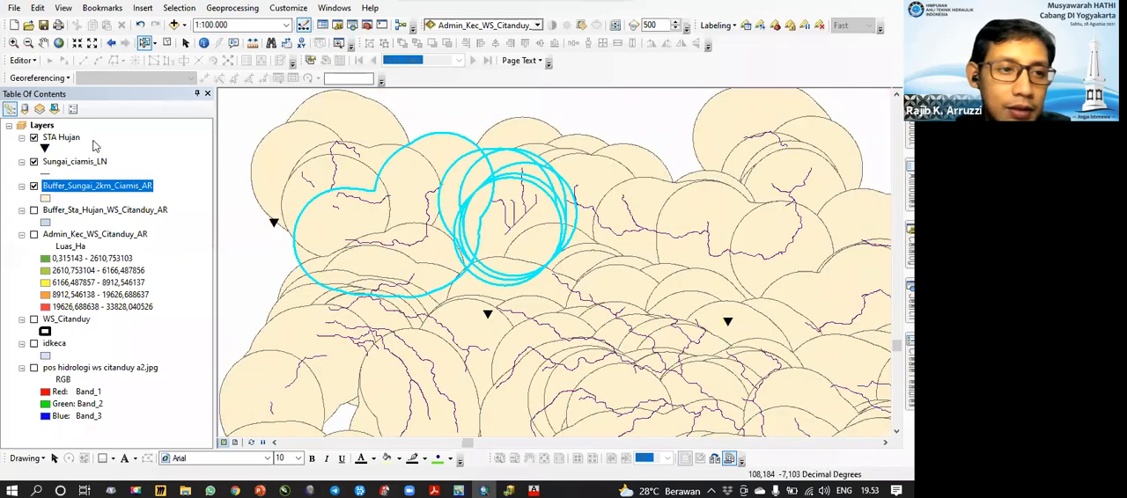
Step: Hide the Buffer_Sungai_2km_Ciamis_AR layer and select a single river segment of Sungai_ciamis_LN
click(33, 185)
click(232, 8)
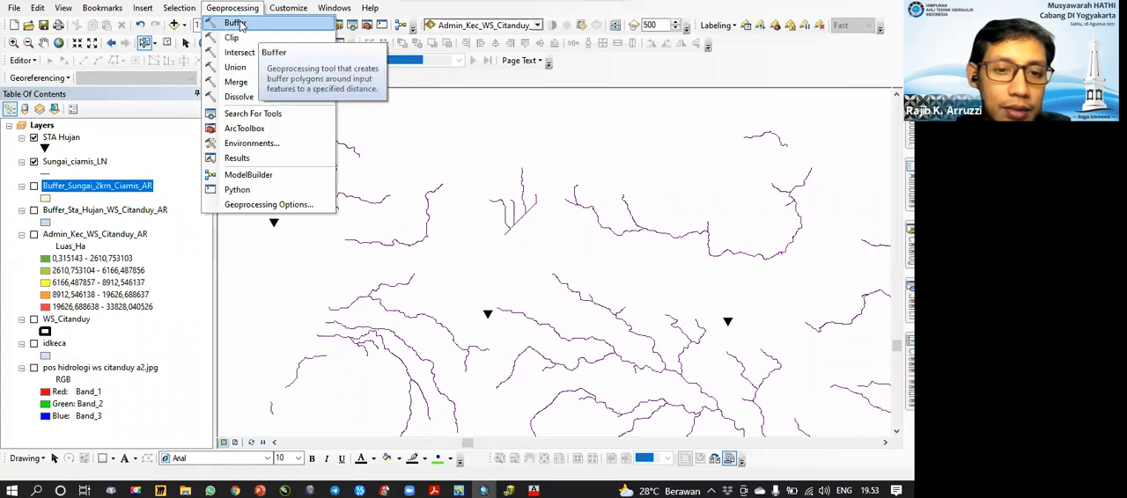
click(252, 10)
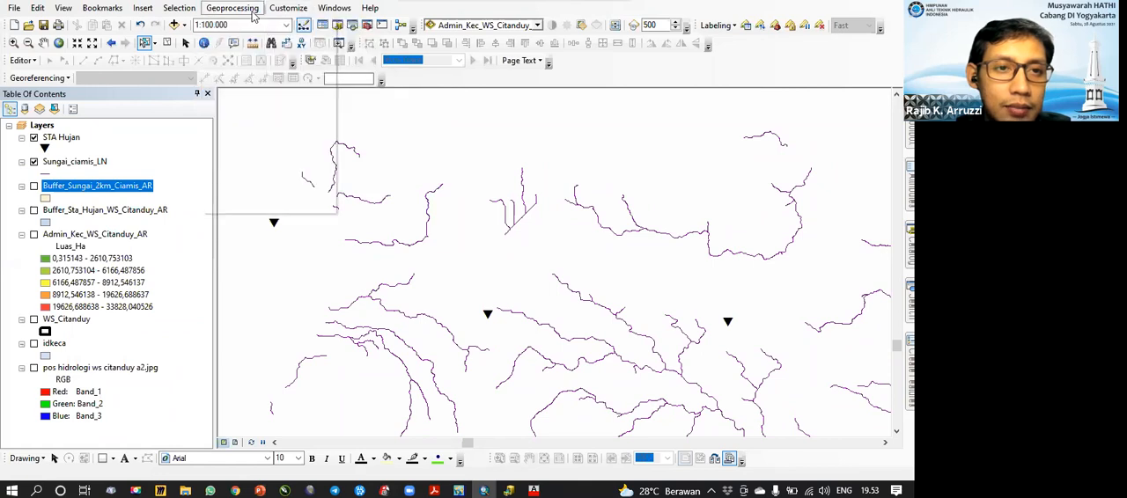
drag(554, 234, 330, 131)
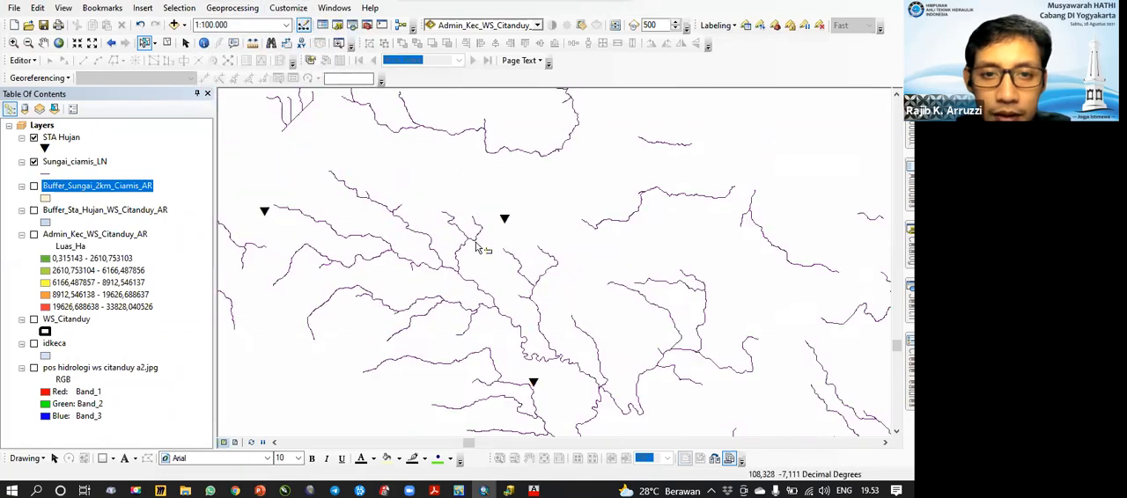
drag(431, 193, 465, 229)
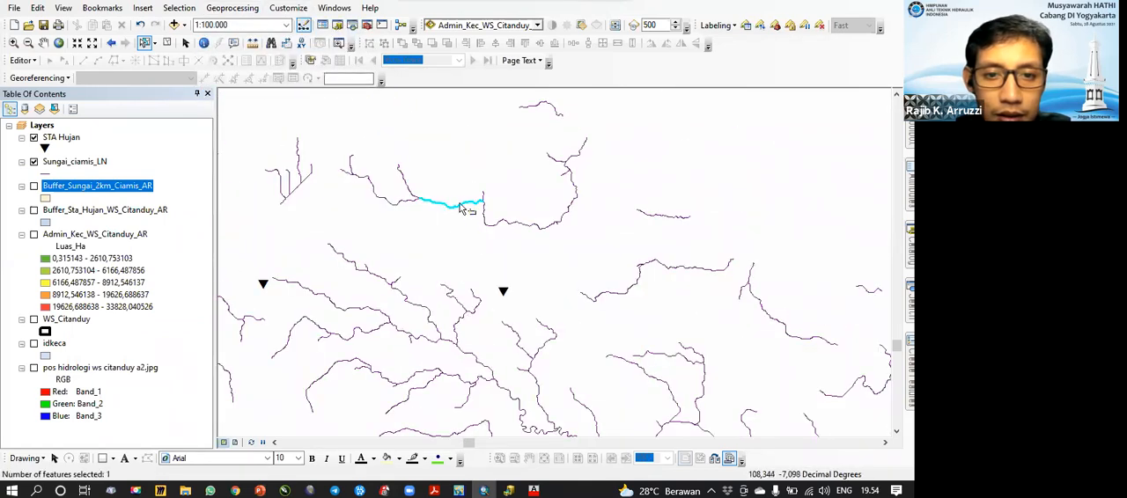
scroll(467, 209, down, 5)
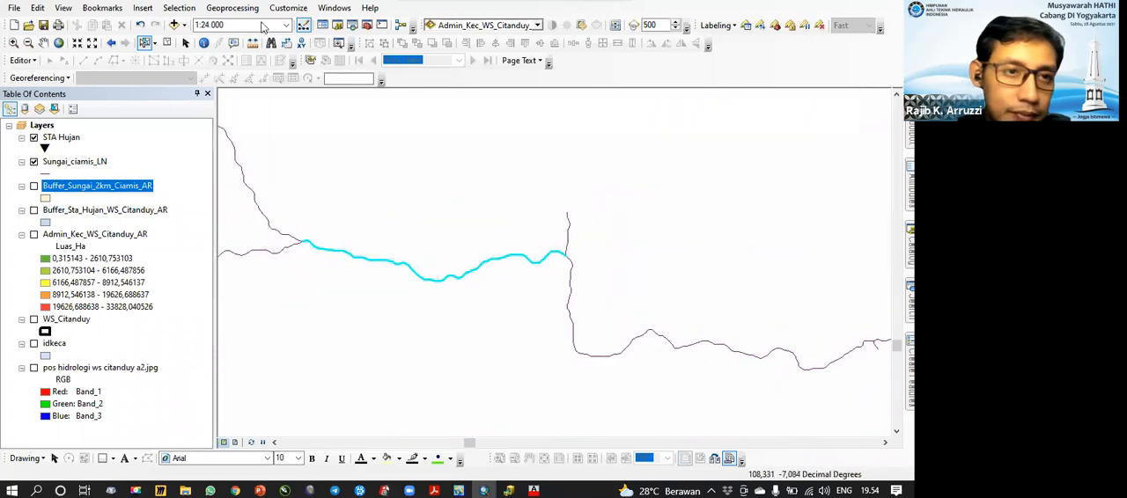
Step: Create a layer from the selected Sungai_ciamis_LN river segment and hide the original river layer
click(179, 8)
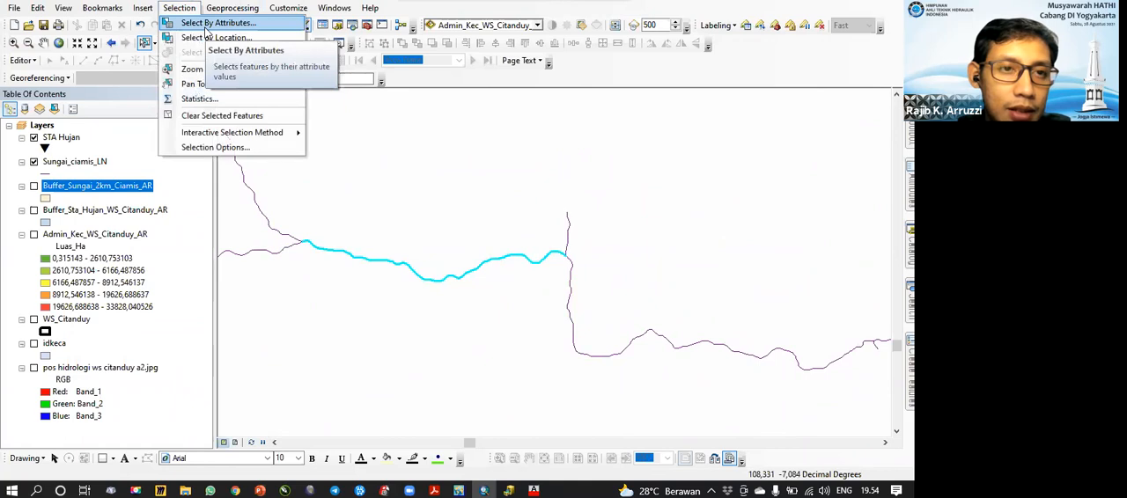
click(95, 167)
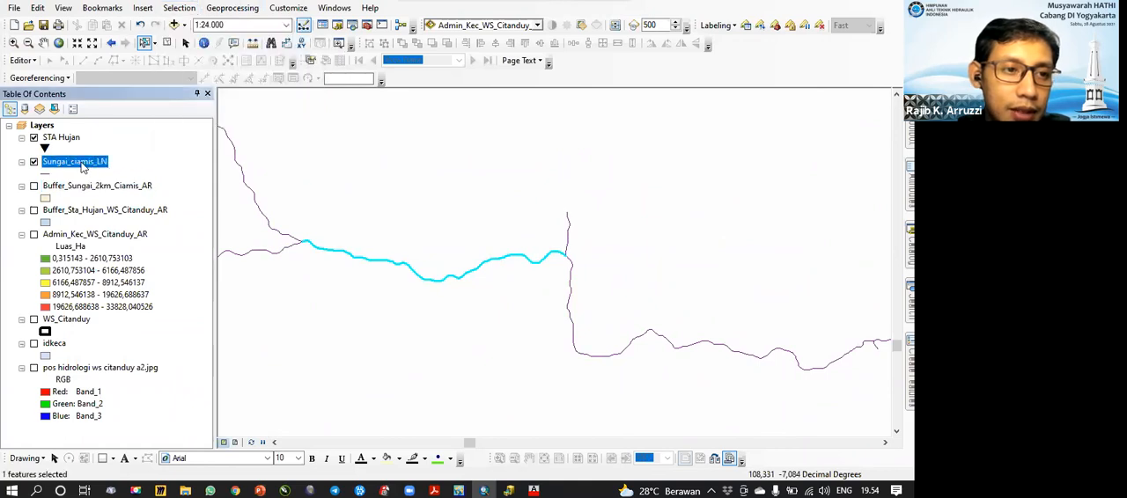
right_click(81, 167)
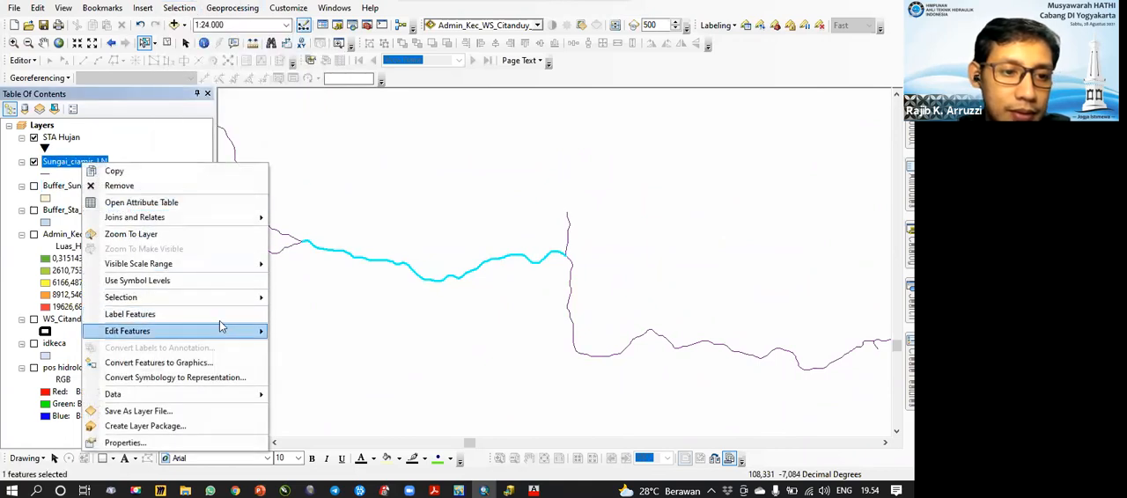
mouse_move(234, 298)
click(326, 422)
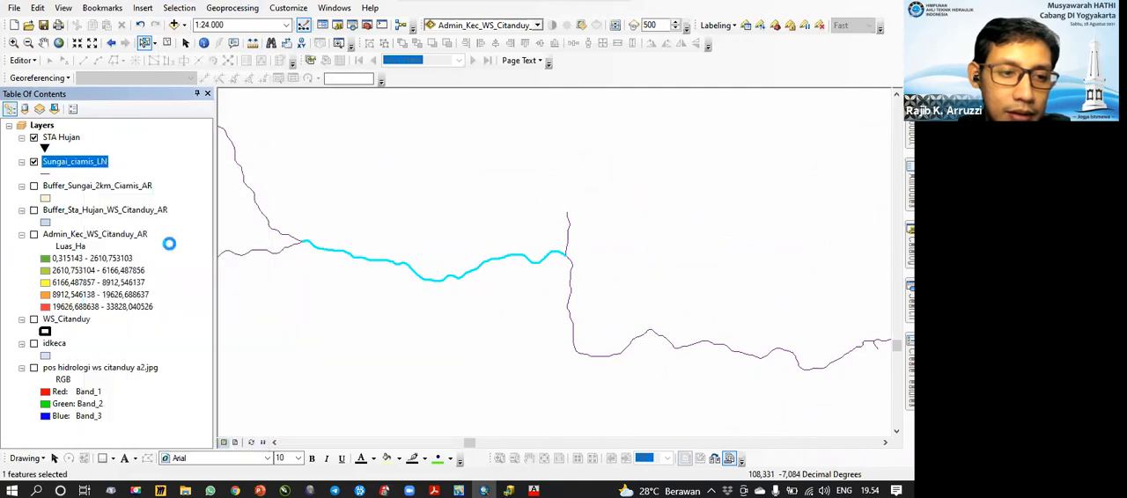
click(33, 187)
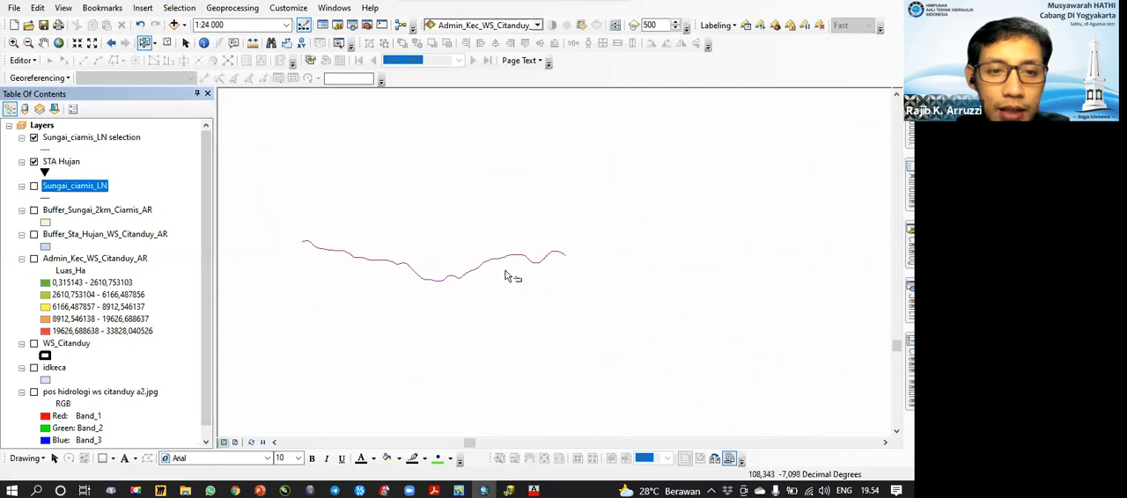
Step: Set up a Buffer of the Sungai_ciamis_LN selection layer, with output saved as Buffer_20m_Sungai_AR in the 1 data shp folder
drag(451, 240, 480, 214)
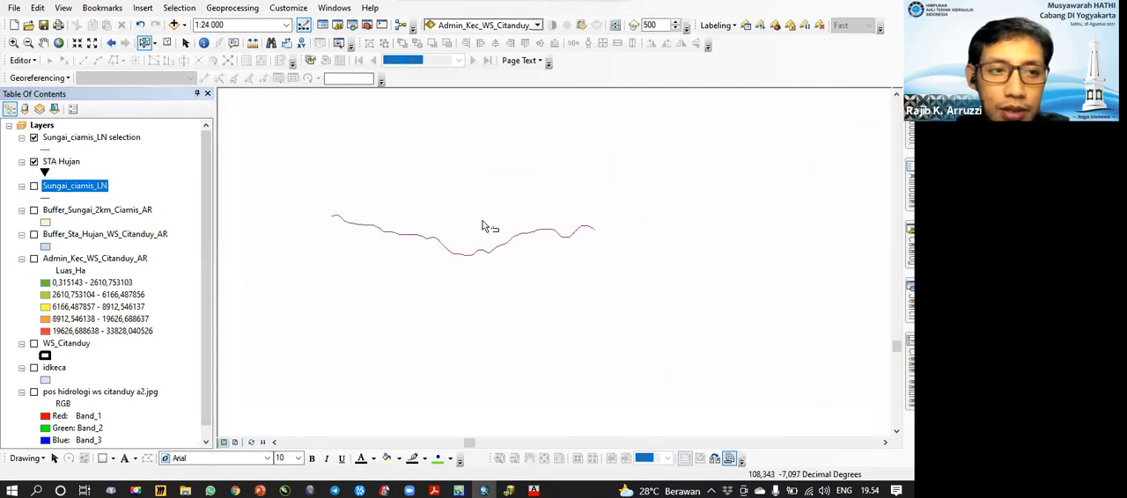
click(179, 8)
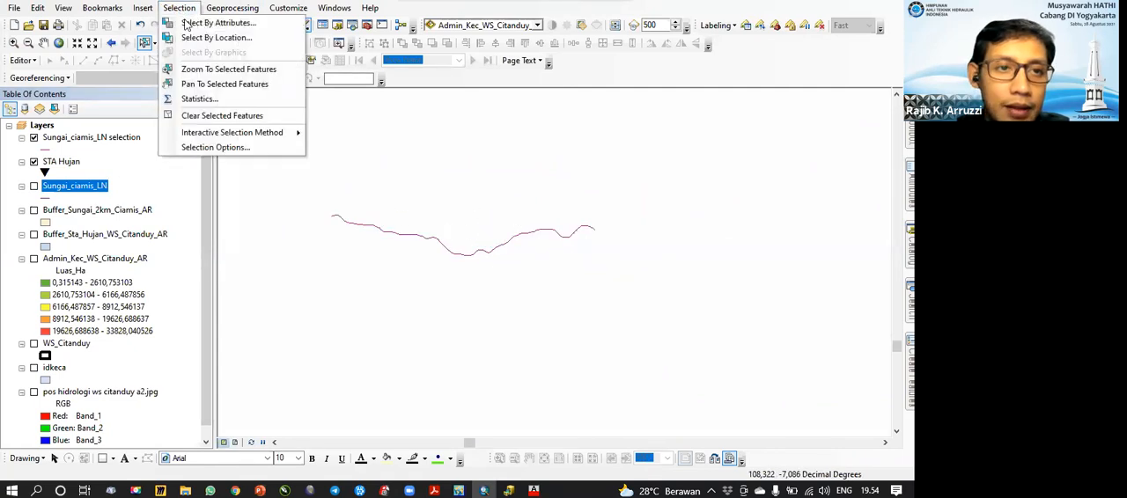
click(233, 26)
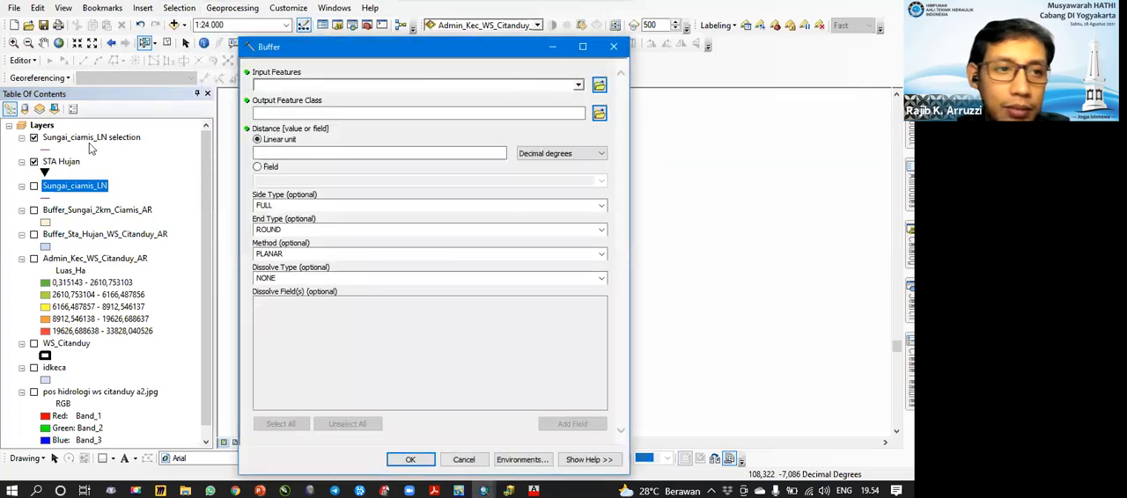
drag(91, 141, 445, 88)
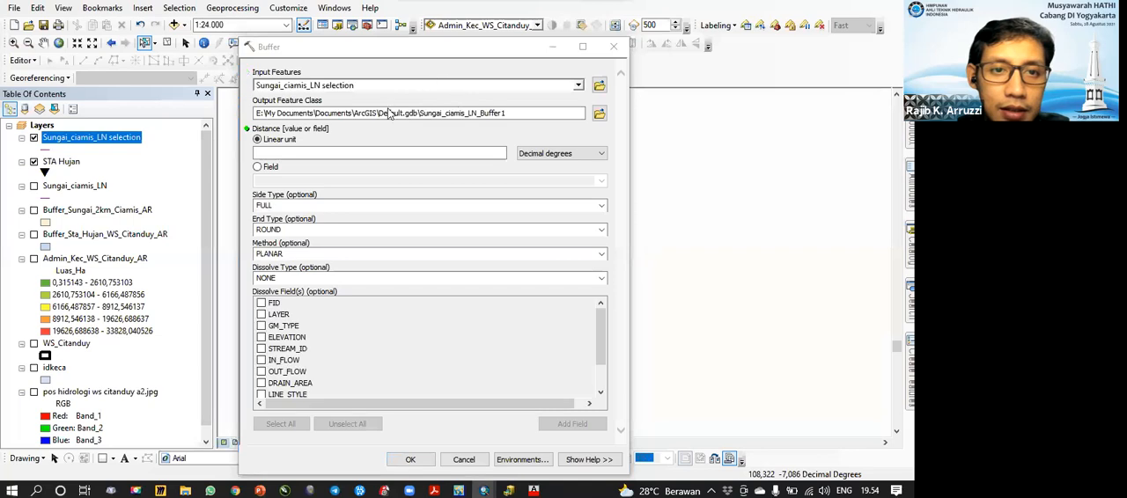
click(599, 113)
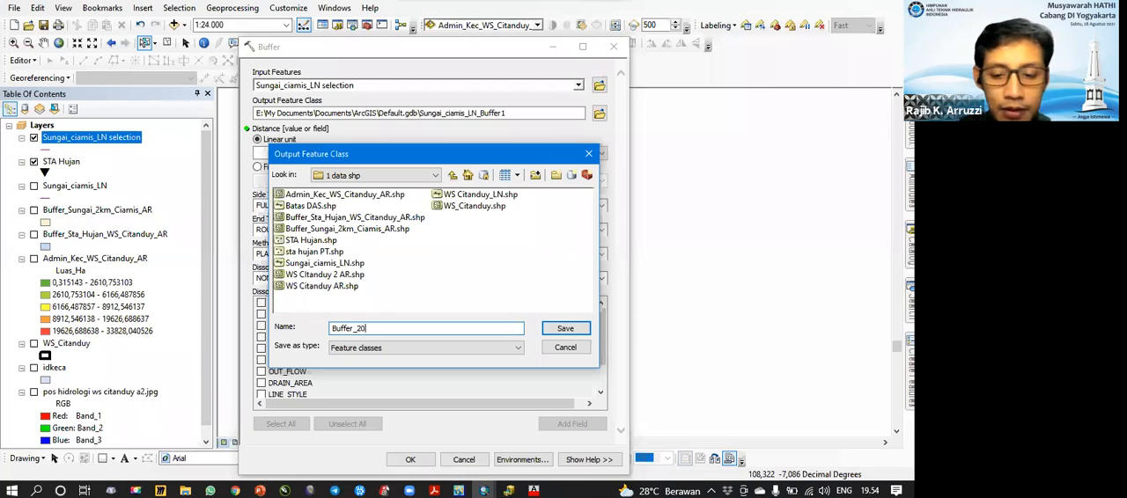
text(Sungai_AR)
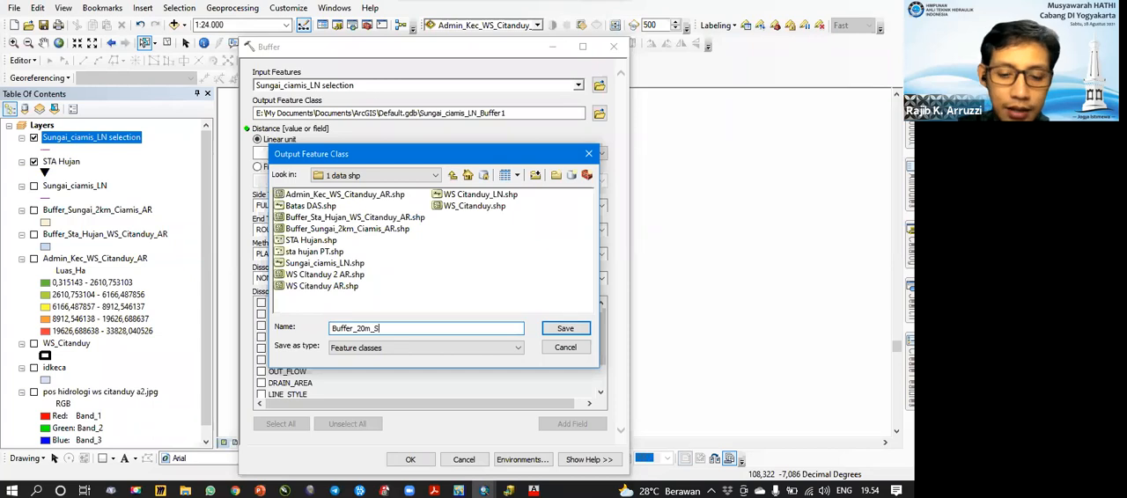
click(572, 330)
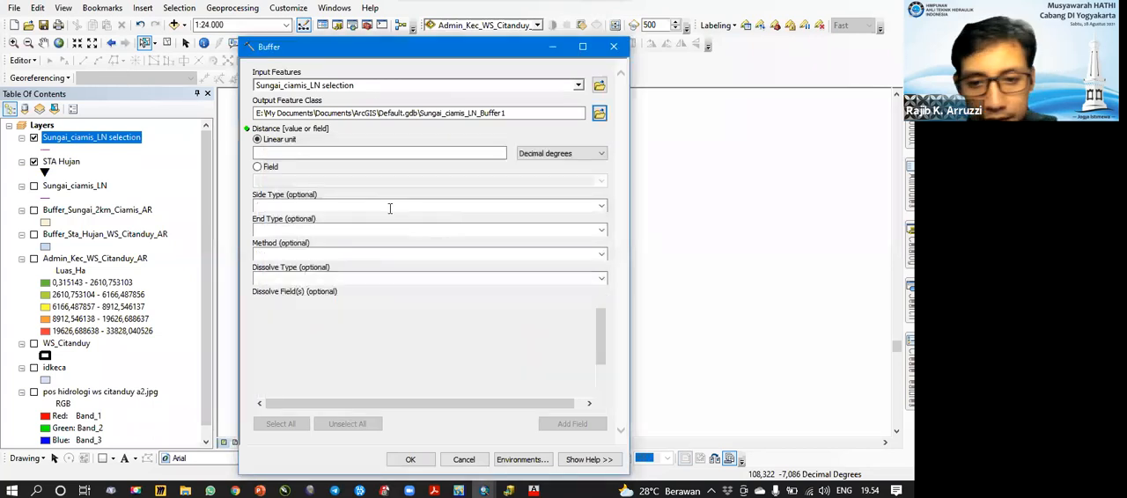
Step: Set the buffer distance to 20 meters and the dissolve type to ALL, and run the buffer
click(552, 154)
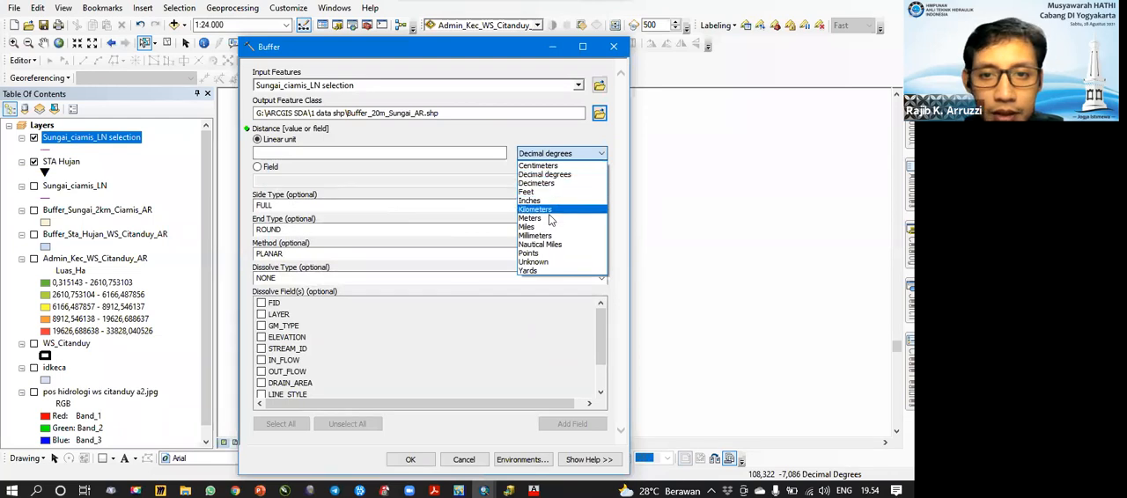
click(548, 218)
click(490, 155)
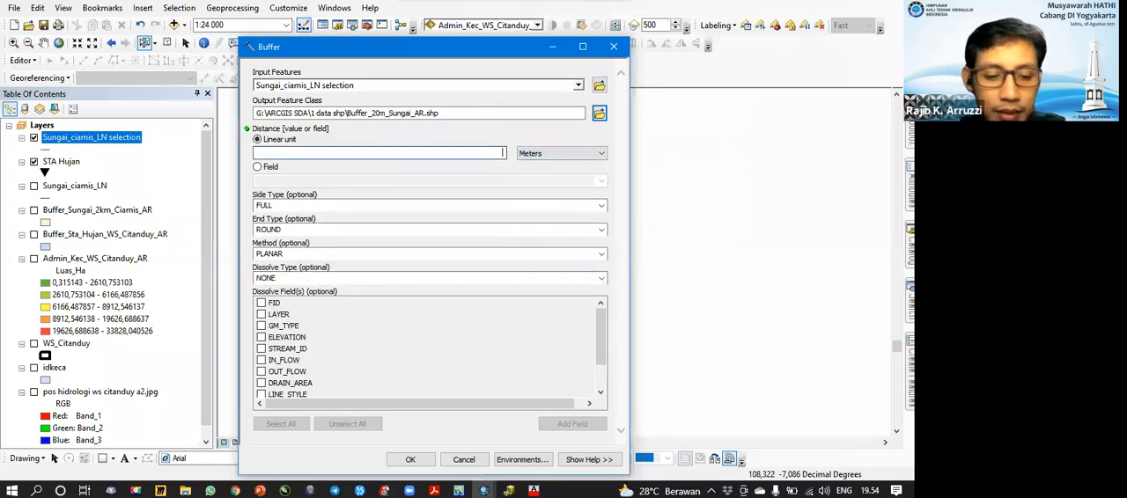
text(20)
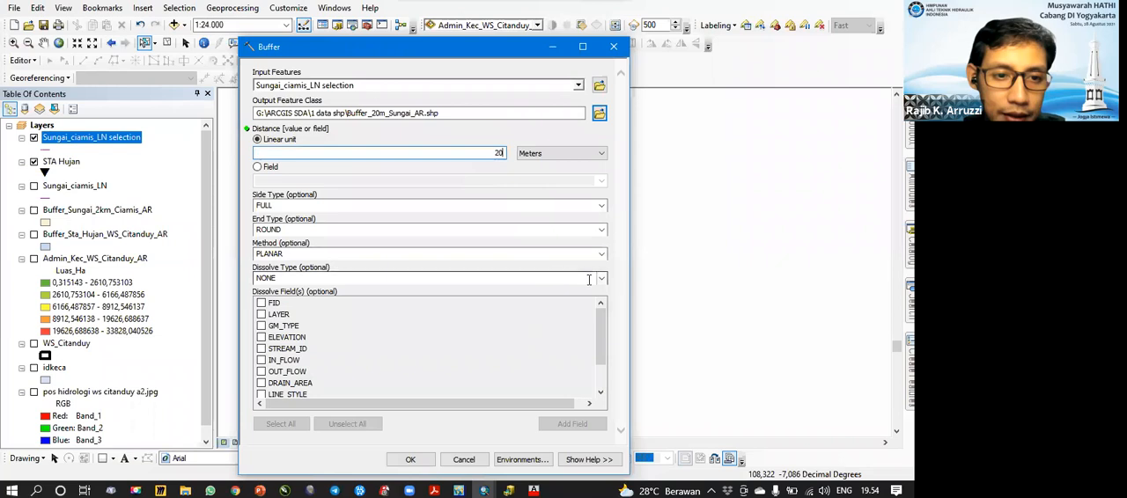
click(589, 280)
click(563, 301)
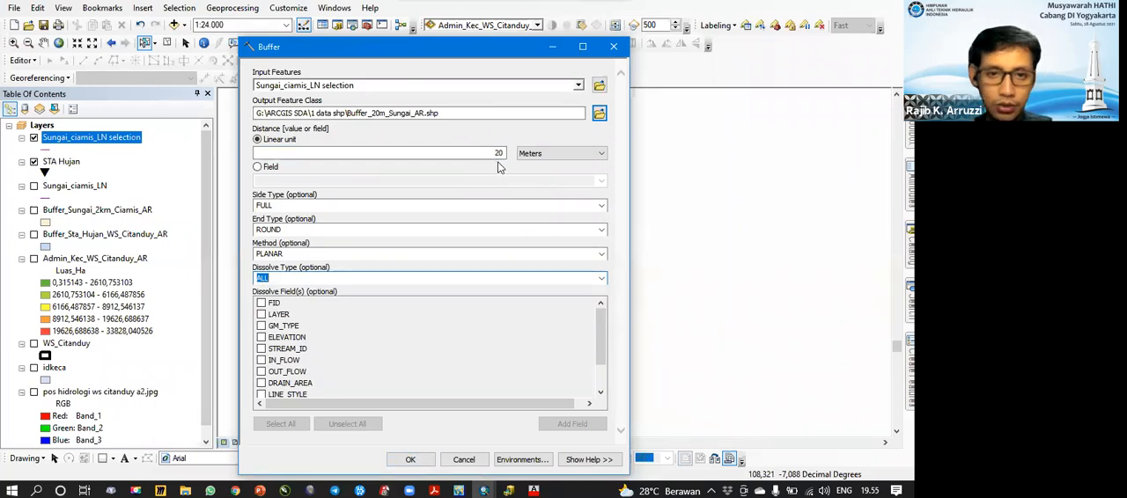
click(424, 461)
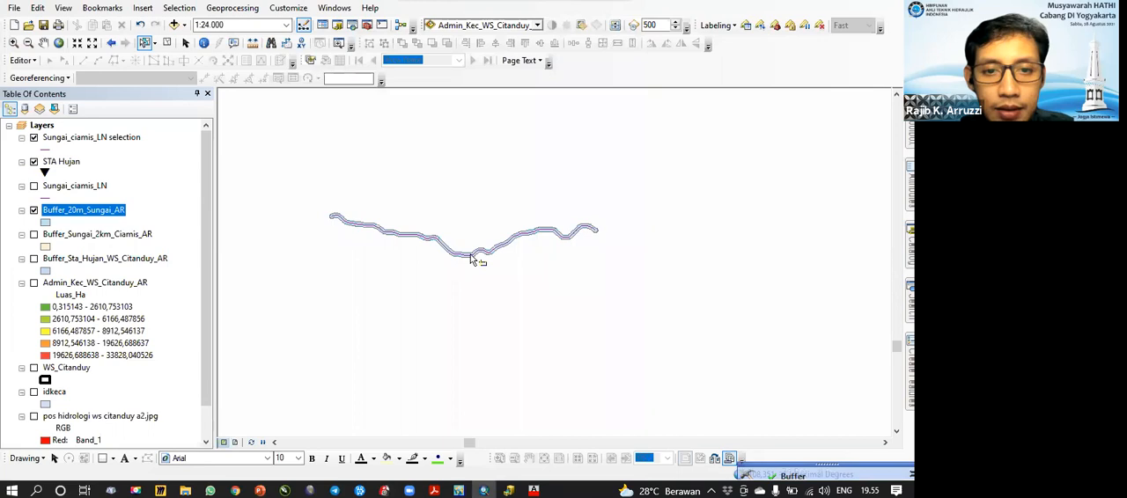
Step: Examine the 20 m buffer along the whole river segment up close
scroll(473, 252, up, 3)
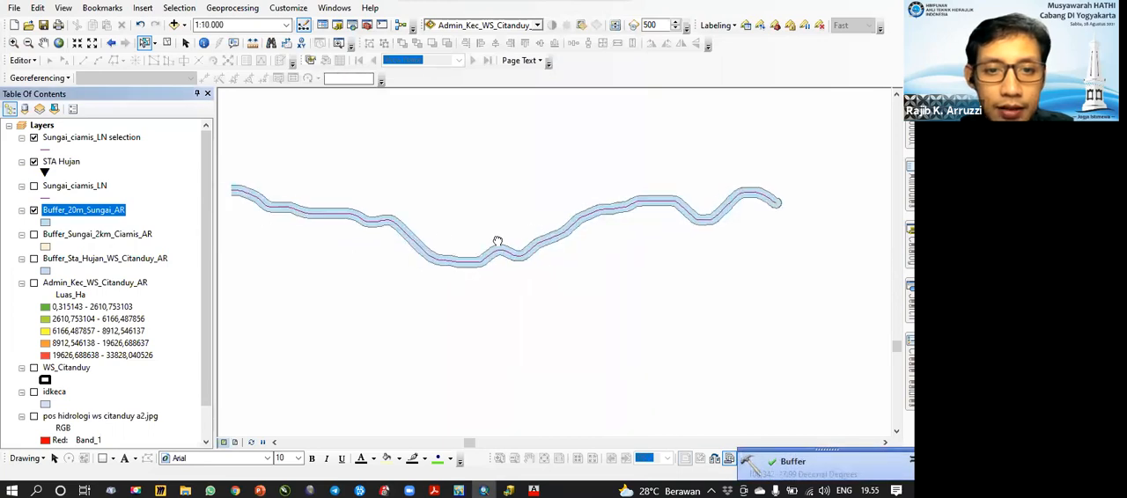
drag(518, 239, 420, 202)
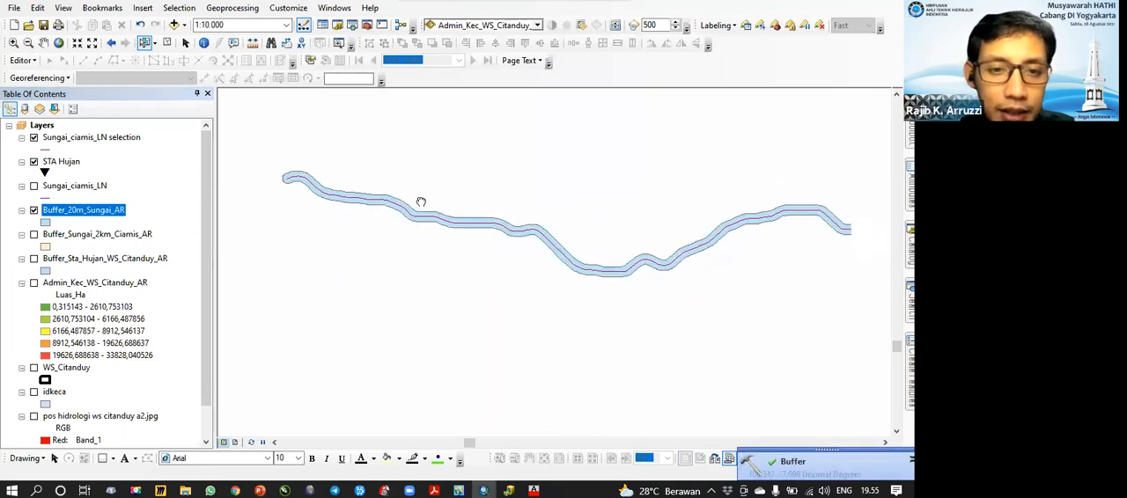
mouse_move(523, 217)
mouse_down()
mouse_move(472, 206)
mouse_move(548, 214)
mouse_move(507, 228)
mouse_up()
scroll(546, 214, down, 2)
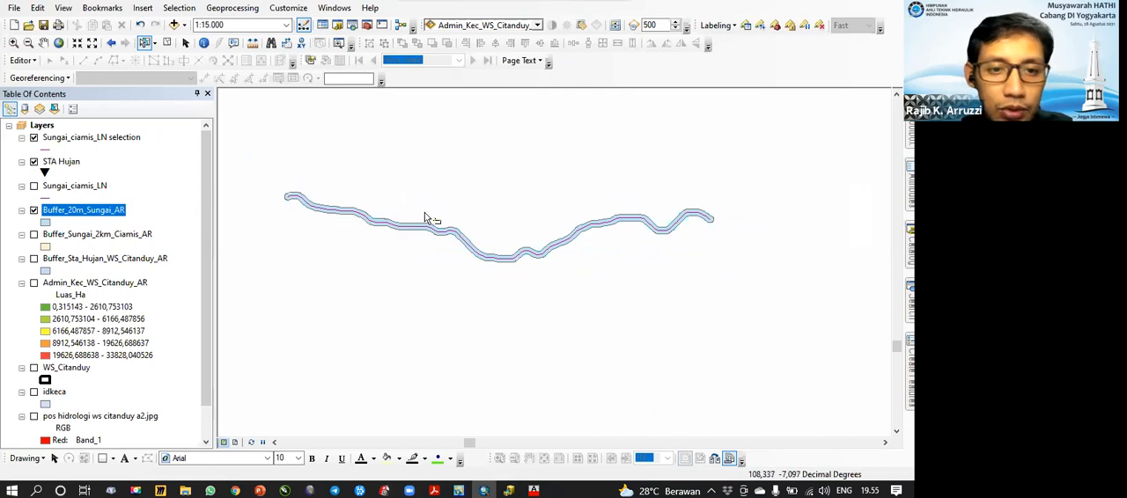
drag(423, 211, 409, 207)
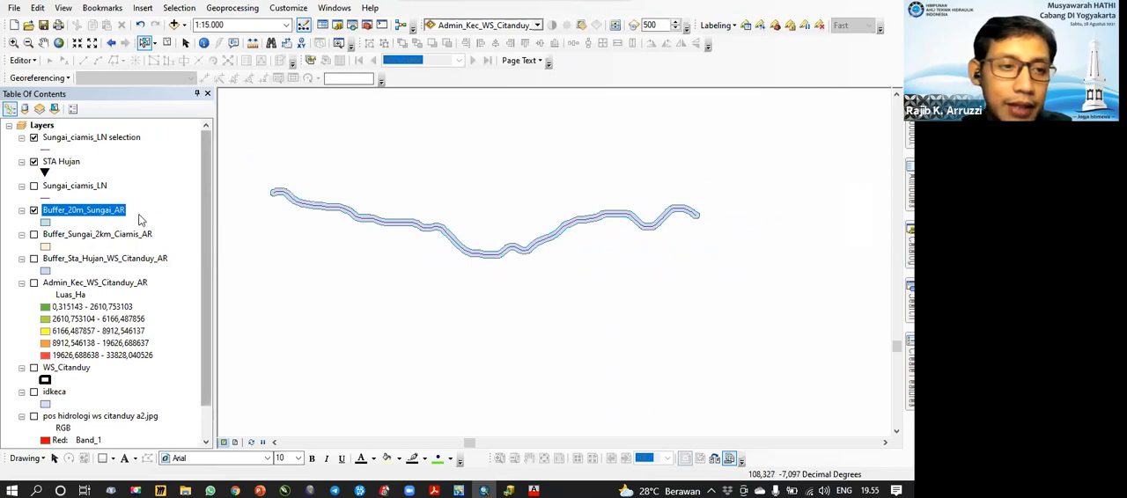
drag(276, 198, 382, 201)
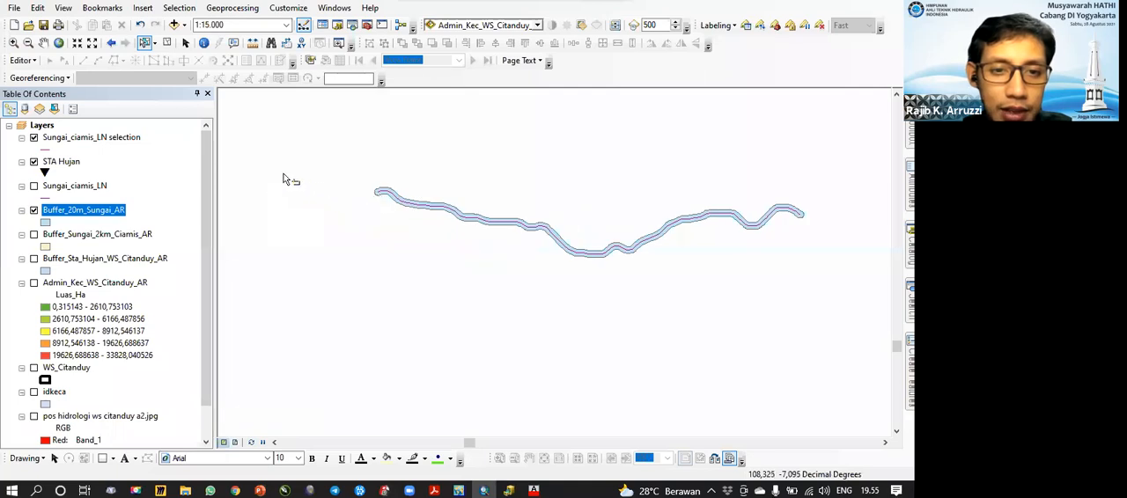
drag(498, 259, 421, 236)
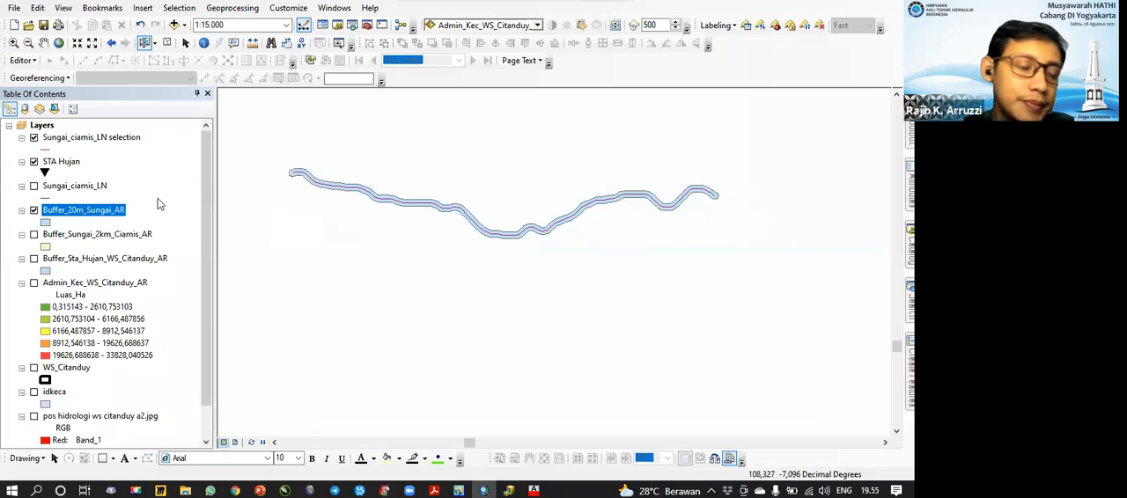
Step: Show the Admin_Kec_WS_Citanduy_AR layer and symbolize it by unique values of the KABUPATEN field, adding all values
scroll(75, 361, down, 1)
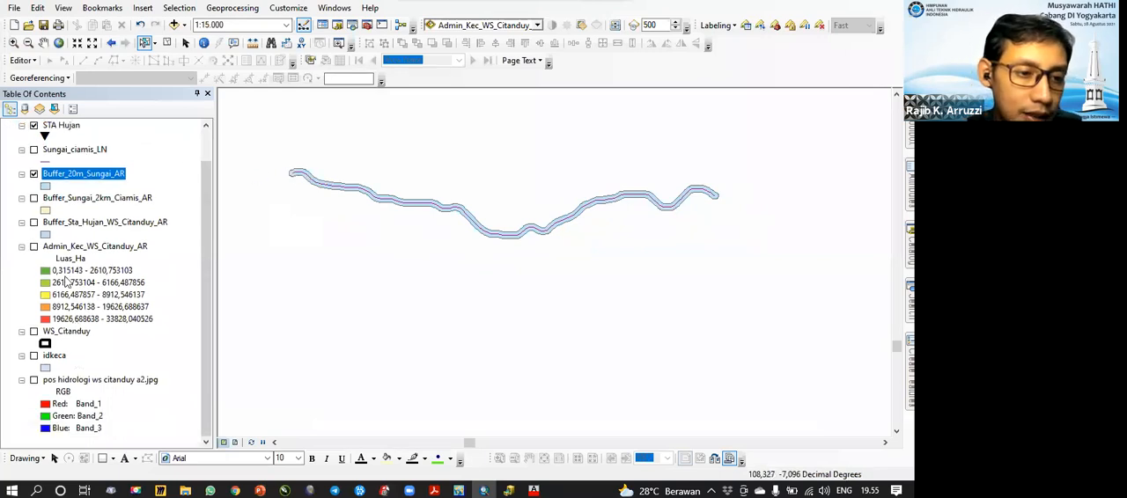
click(35, 247)
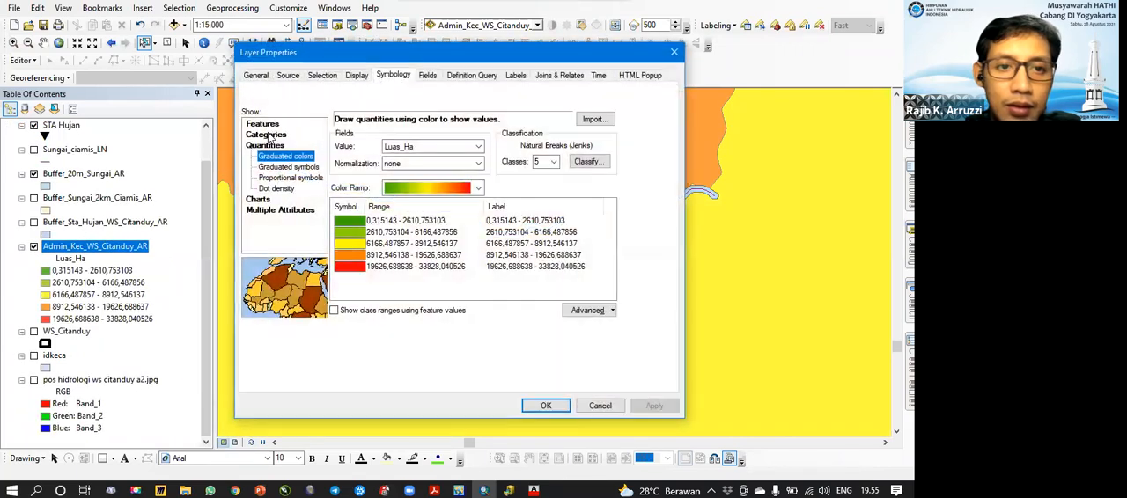
click(398, 148)
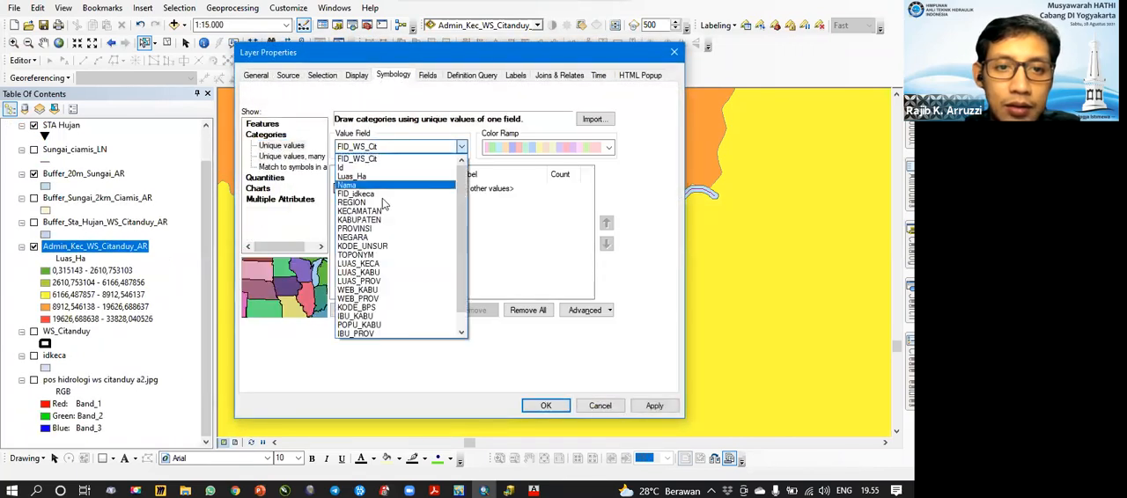
click(381, 219)
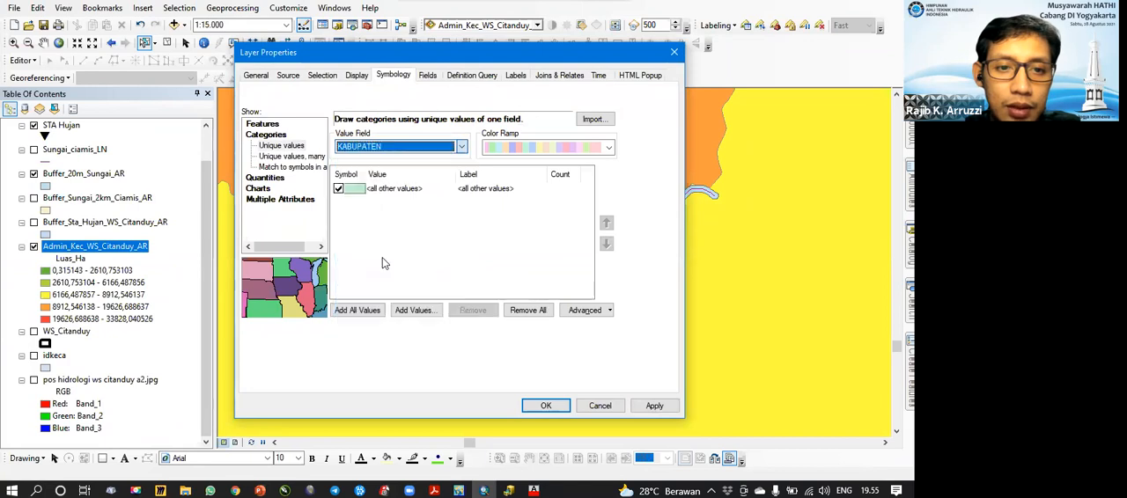
click(356, 310)
click(545, 407)
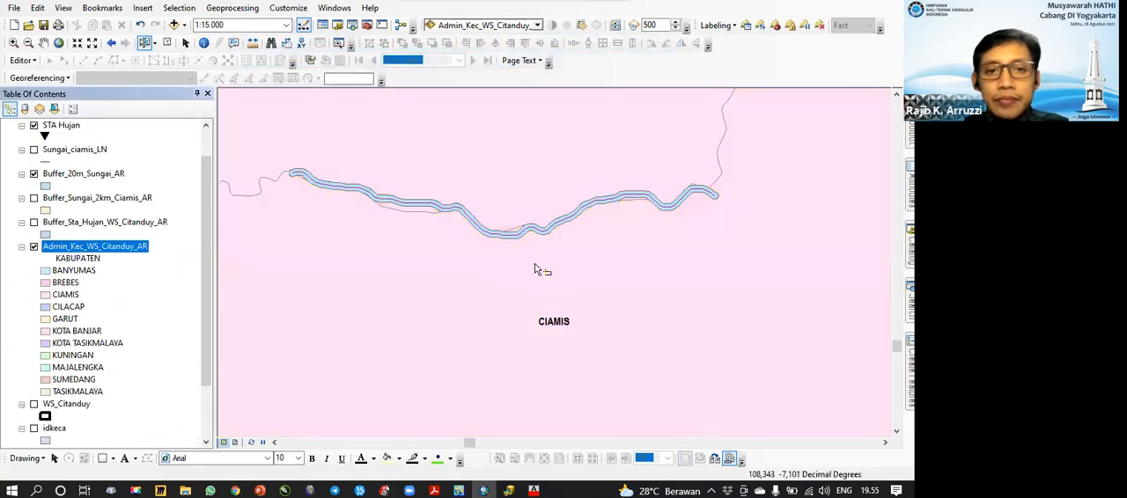
Step: Make the Buffer_20m_Sungai_AR layer partly transparent over the district polygons
scroll(427, 290, up, 2)
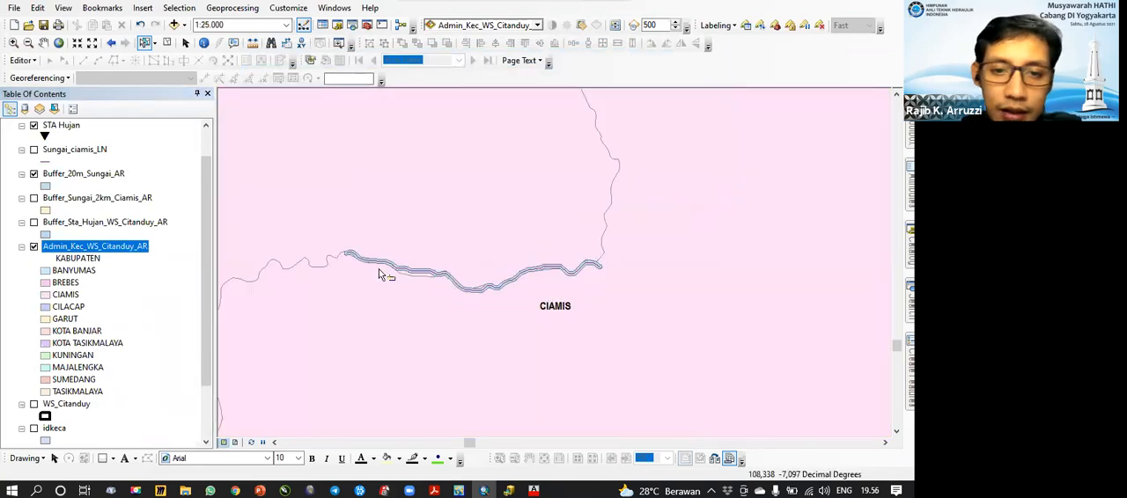
scroll(374, 239, down, 4)
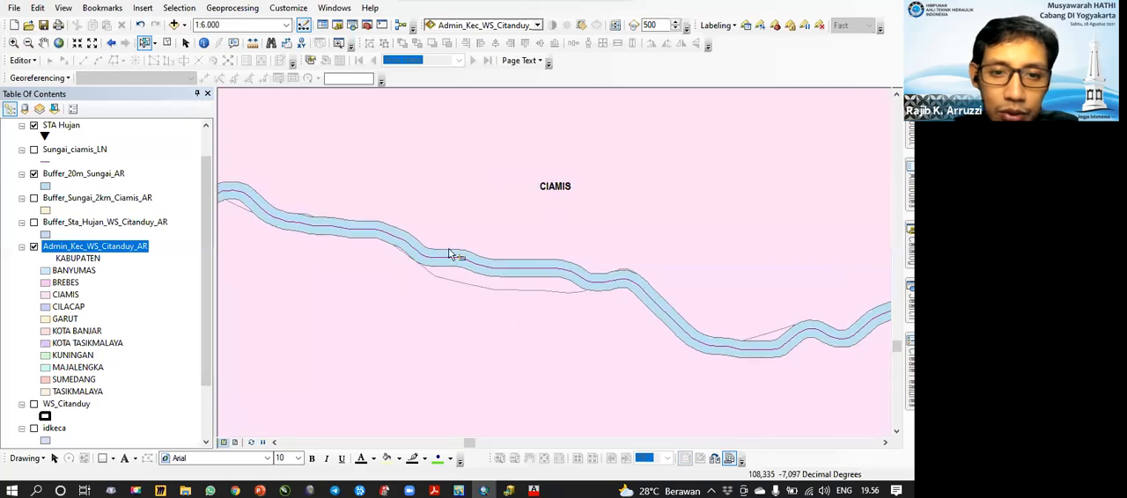
scroll(449, 254, up, 2)
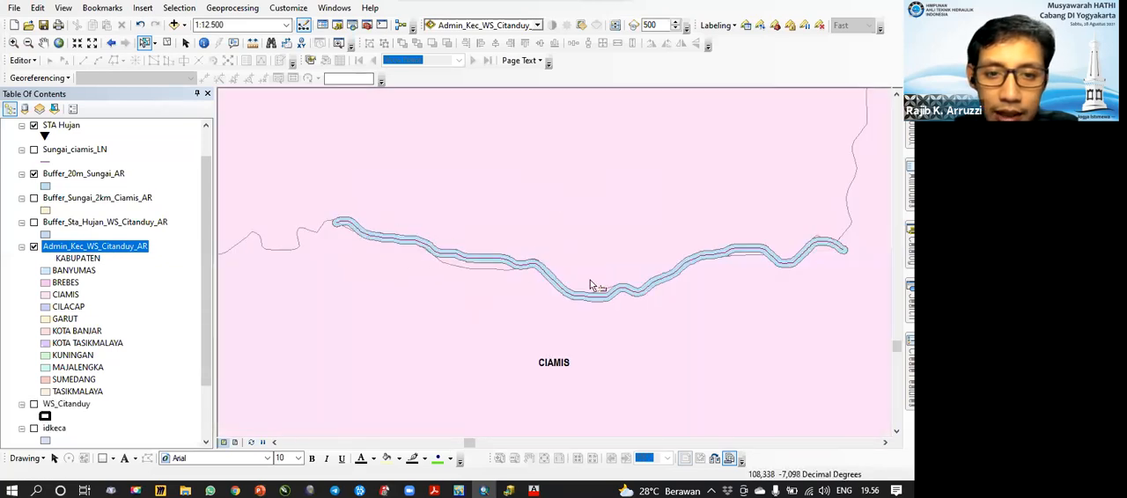
click(537, 26)
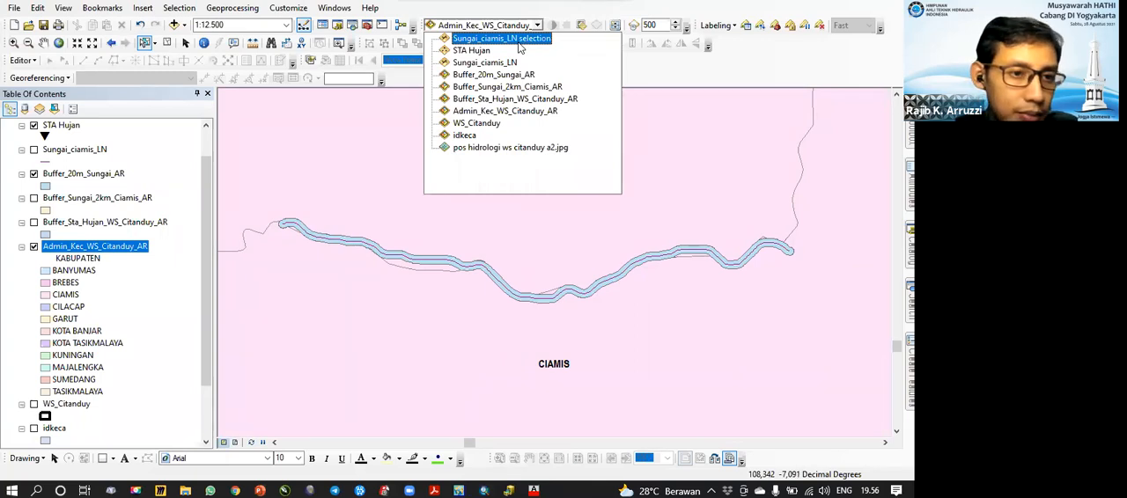
click(507, 75)
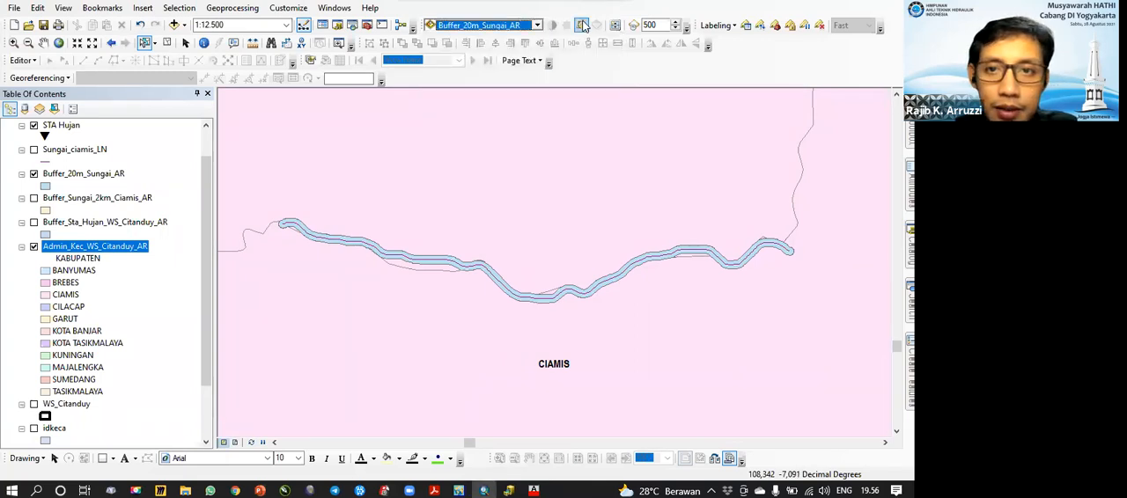
click(582, 26)
click(621, 111)
drag(569, 207, 607, 205)
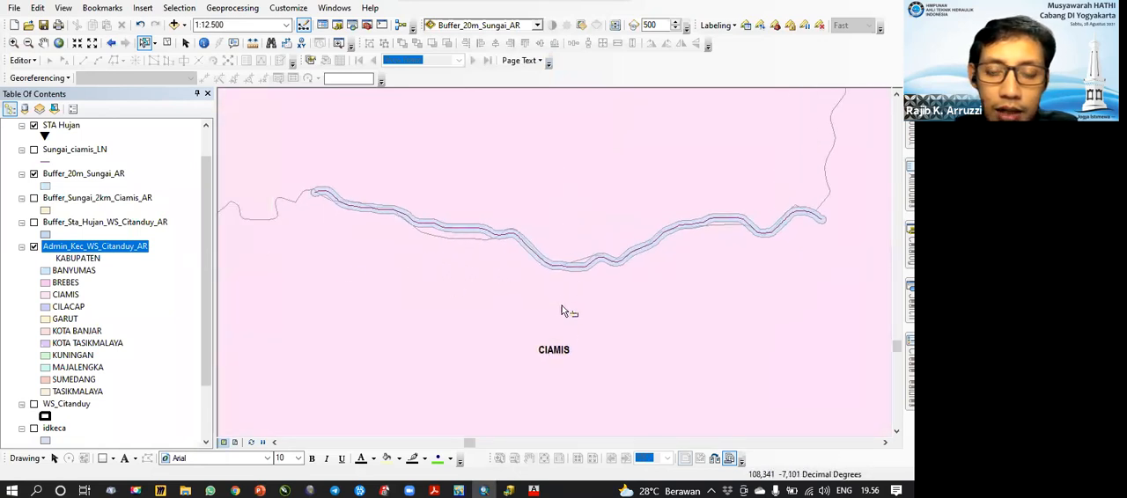
Step: Identify the administrative polygons on the map just south of the river buffer to read their subdistrict and district attributes
scroll(511, 251, down, 1)
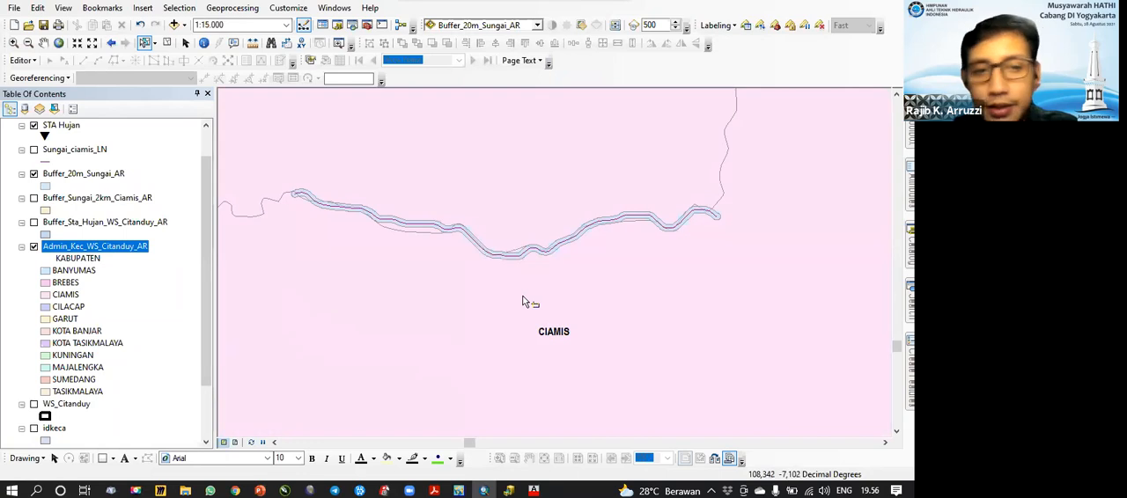
click(204, 42)
click(574, 283)
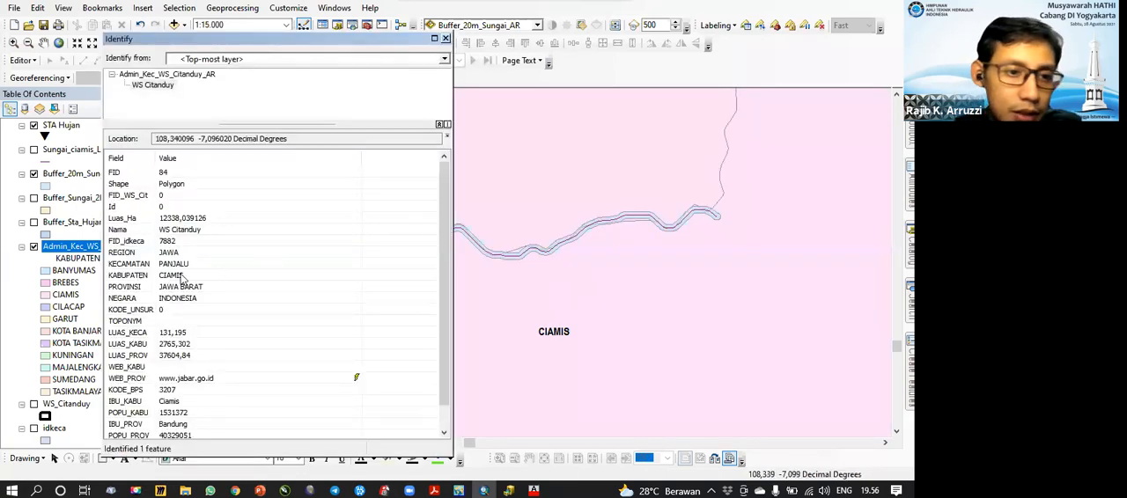
click(526, 329)
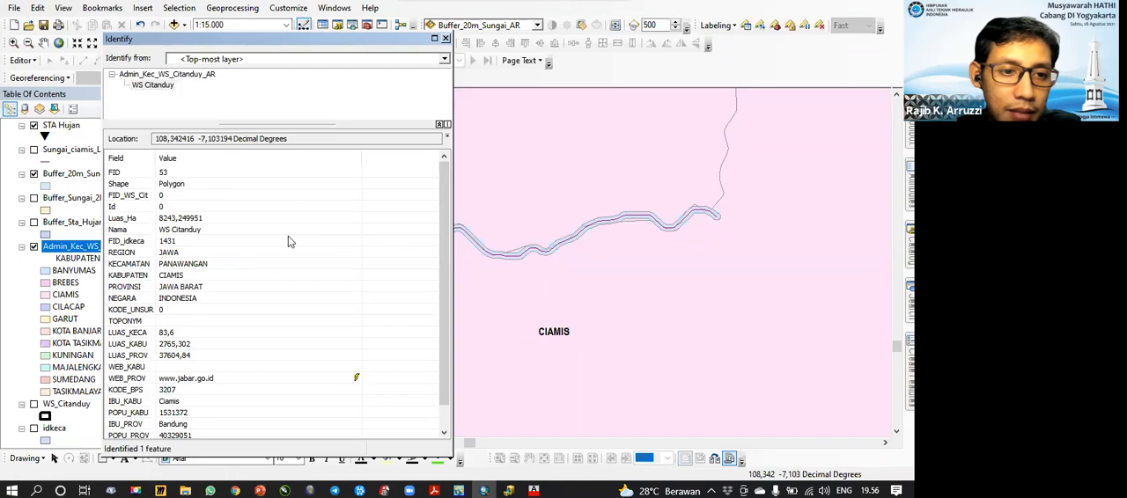
click(434, 39)
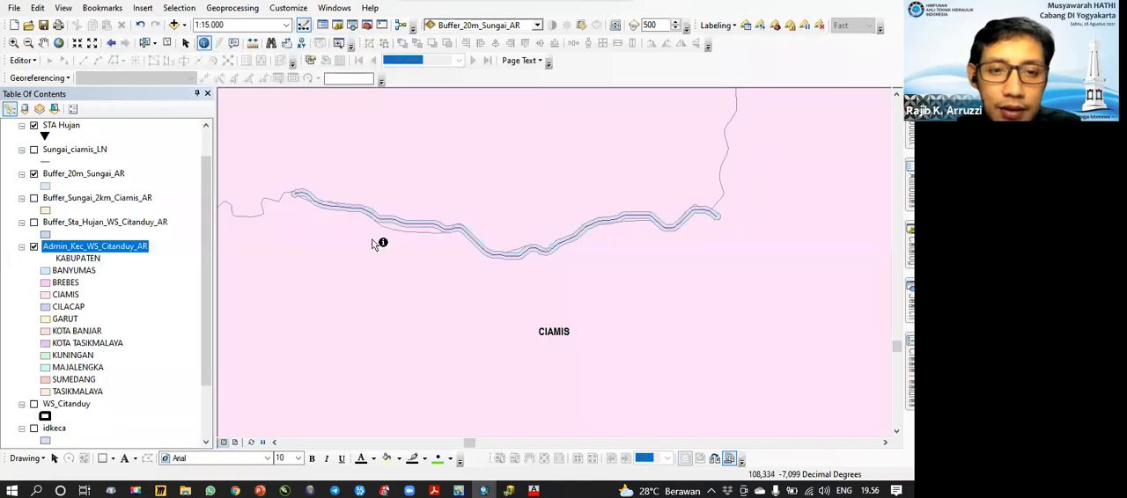
Step: Identify the administrative polygon south of the buffer's western stretch to check its subdistrict
scroll(374, 244, down, 2)
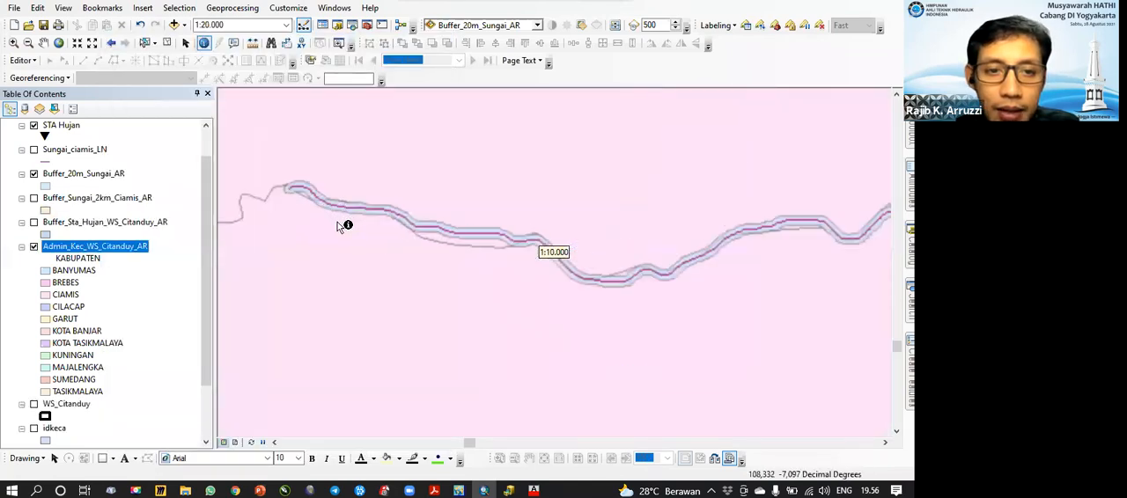
scroll(337, 222, down, 1)
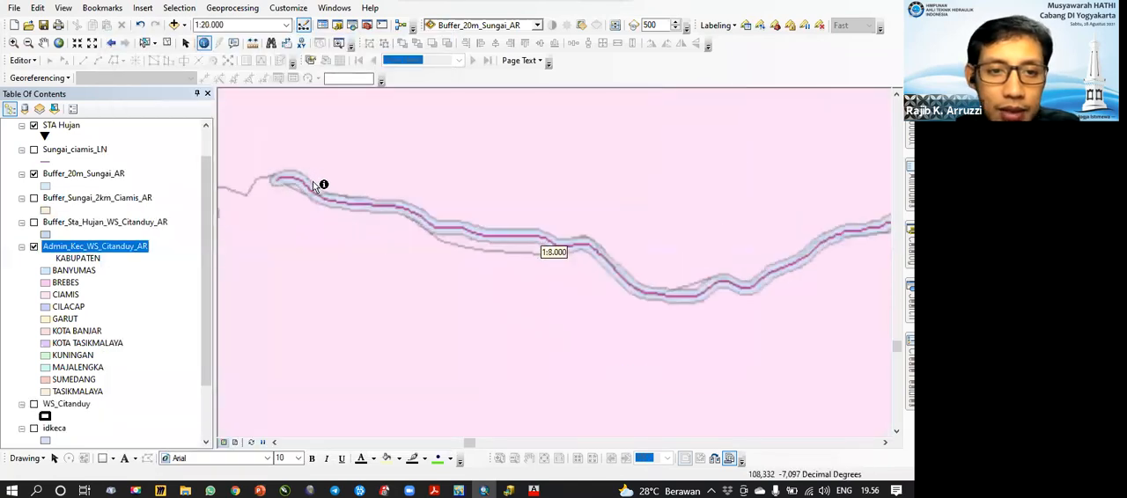
click(179, 8)
mouse_move(232, 8)
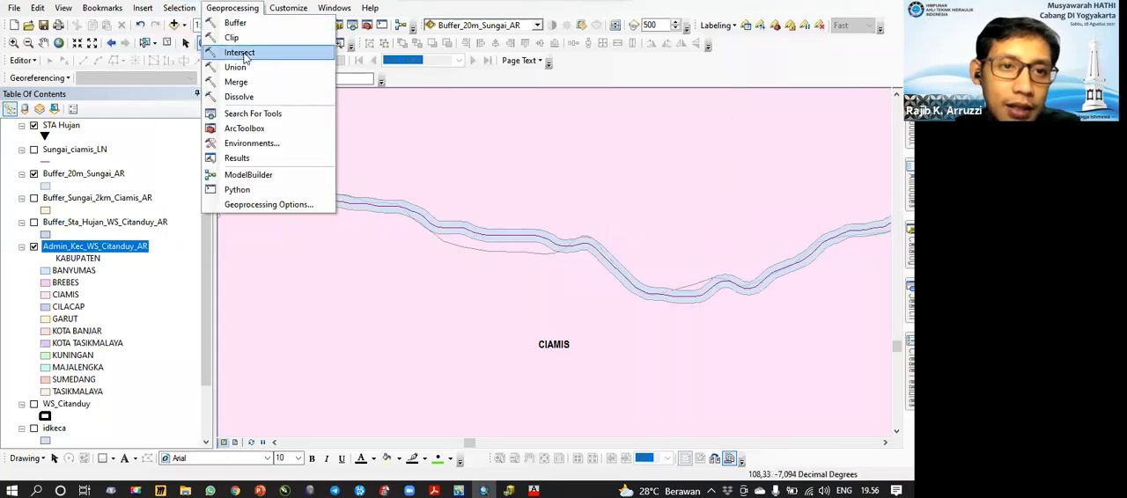
click(483, 193)
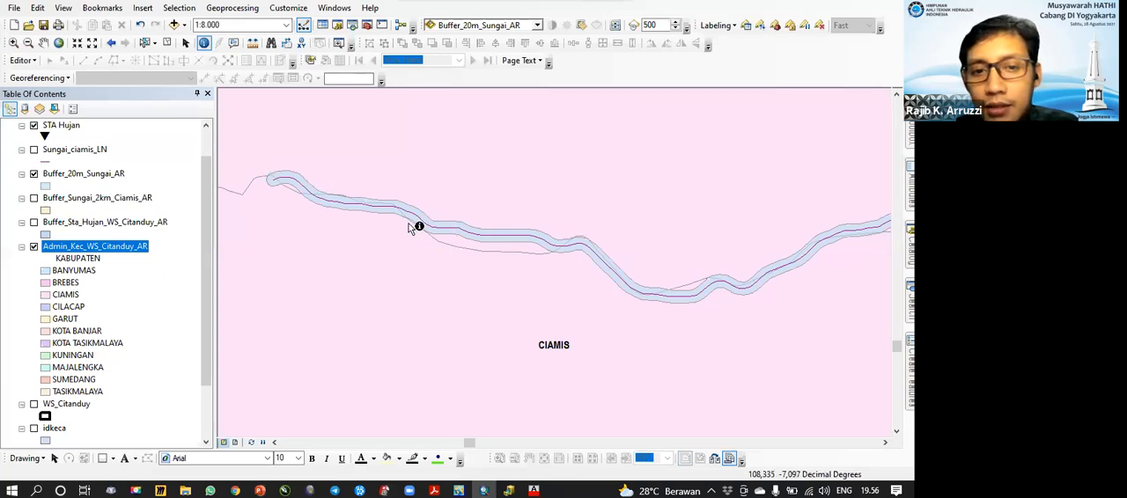
click(397, 252)
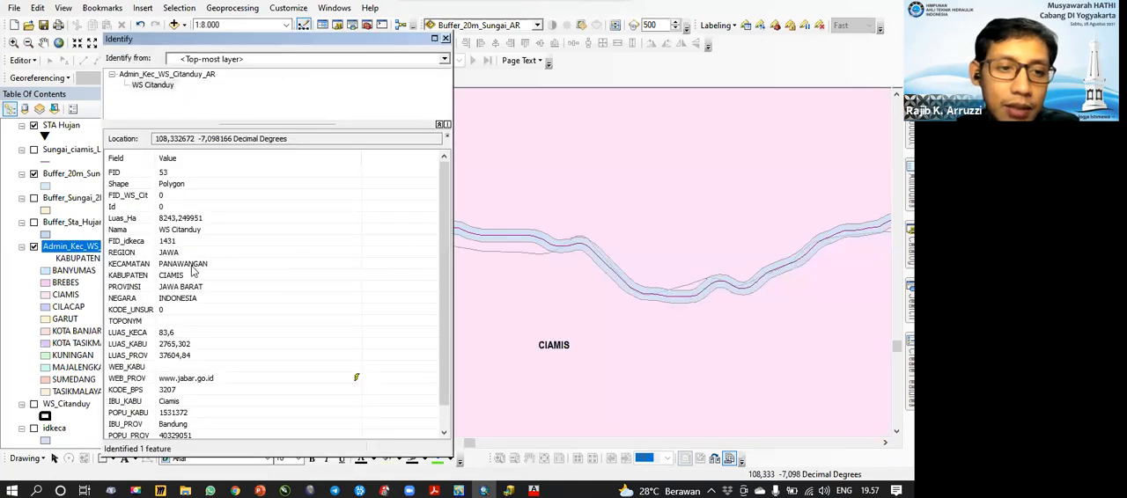
click(445, 39)
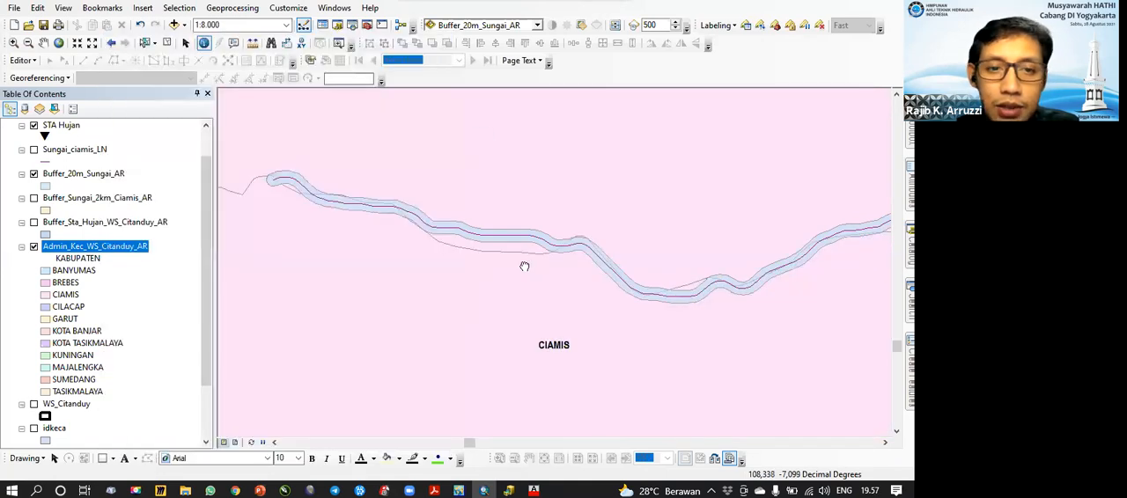
Step: Compare the 20 m buffer with the administrative boundary line along the river segment up close
scroll(515, 264, up, 2)
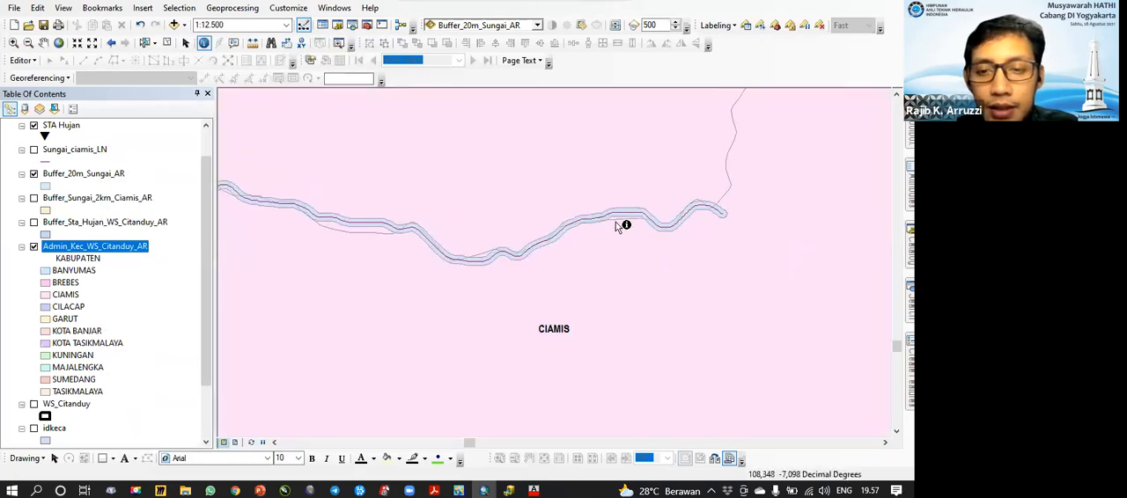
scroll(572, 234, down, 5)
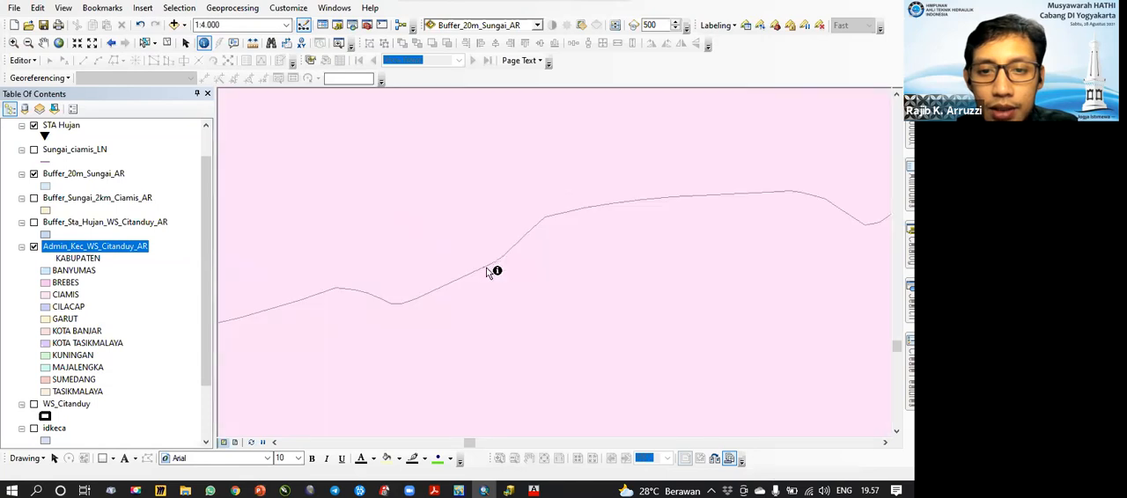
drag(528, 264, 324, 326)
drag(422, 265, 294, 232)
drag(517, 262, 679, 259)
drag(562, 235, 297, 238)
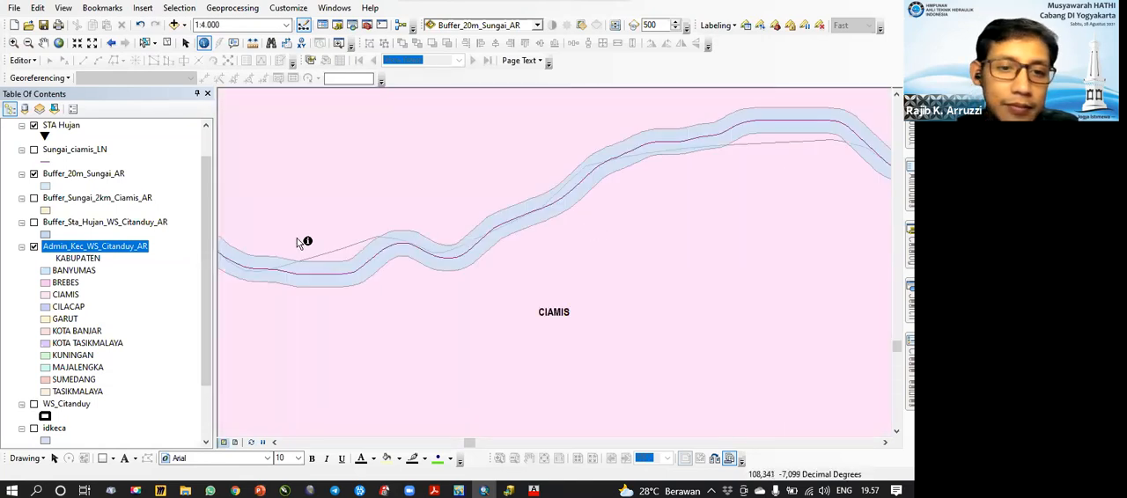
Step: Hide the Admin_Kec_WS_Citanduy_AR layer and zoom to the extent of the Buffer_20m_Sungai_AR layer
scroll(54, 368, down, 1)
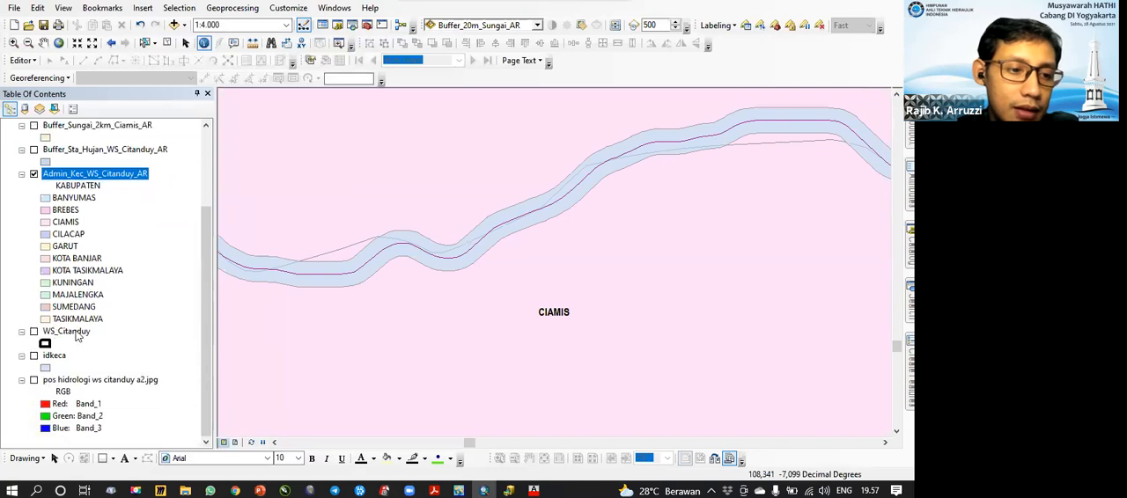
scroll(85, 176, up, 1)
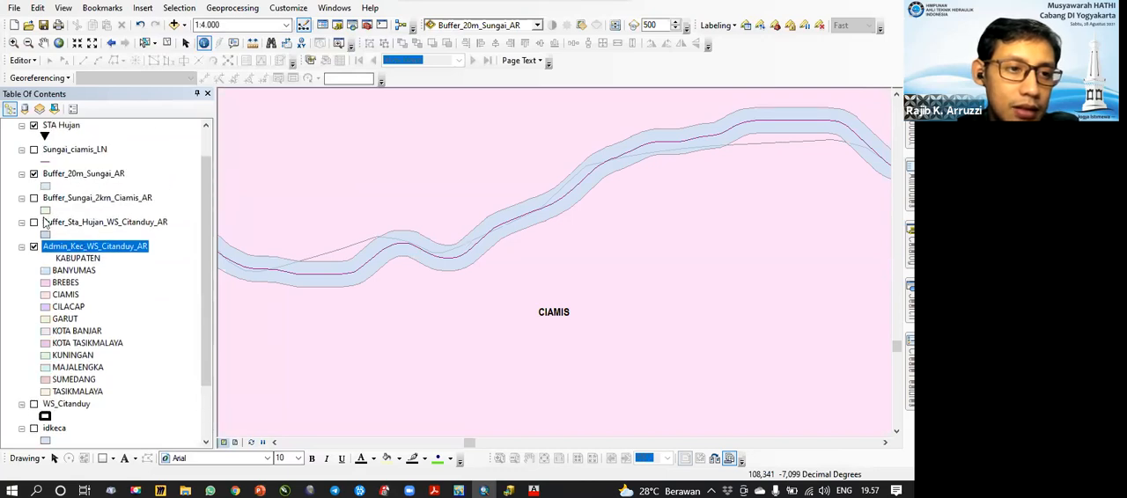
click(34, 247)
click(90, 176)
right_click(92, 183)
click(113, 246)
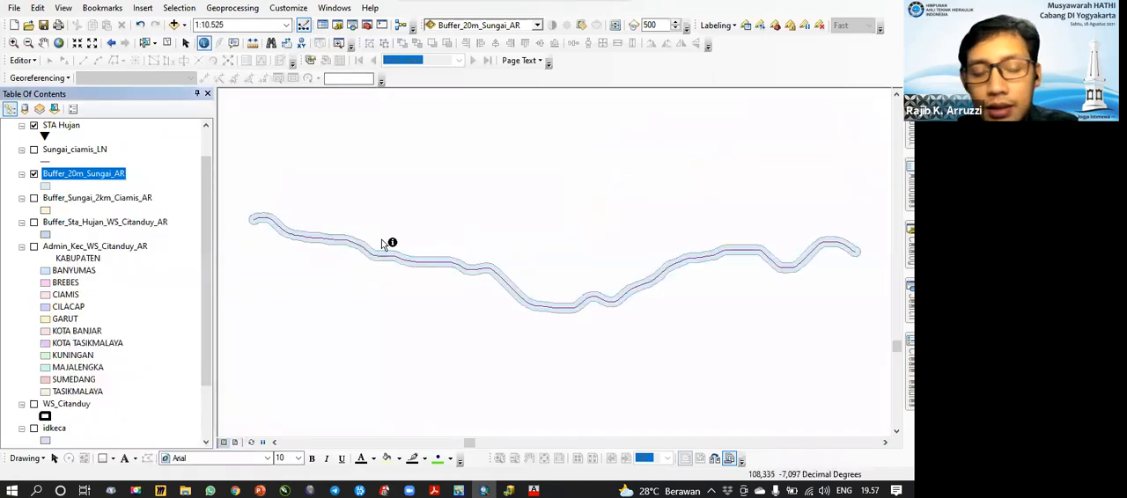
Step: Add the Imagery basemap to the map
click(14, 8)
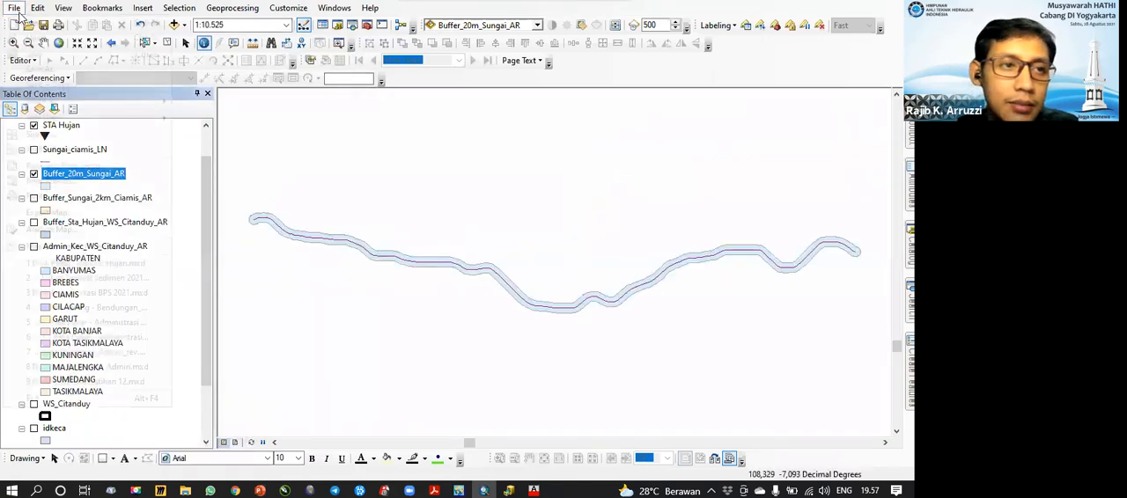
mouse_move(117, 121)
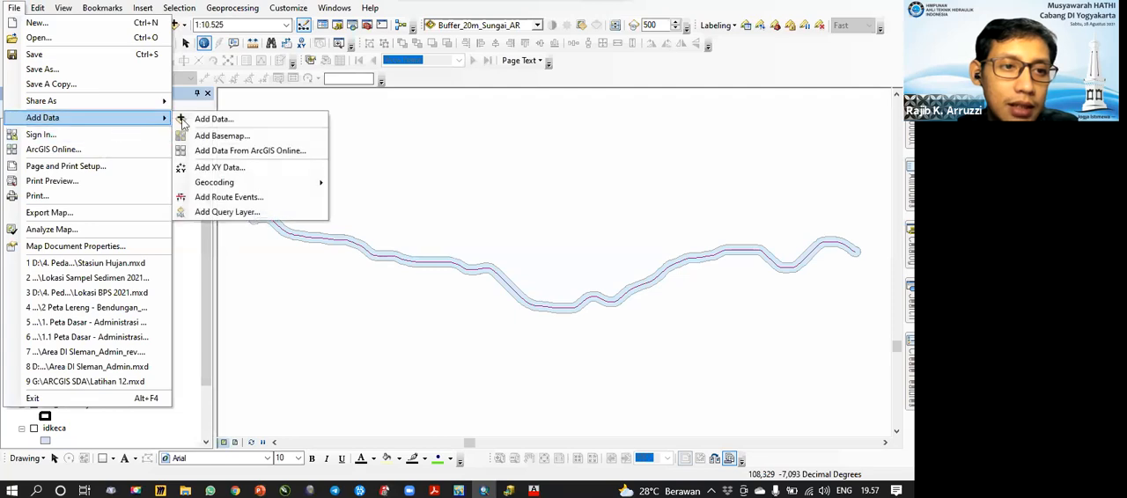
click(235, 140)
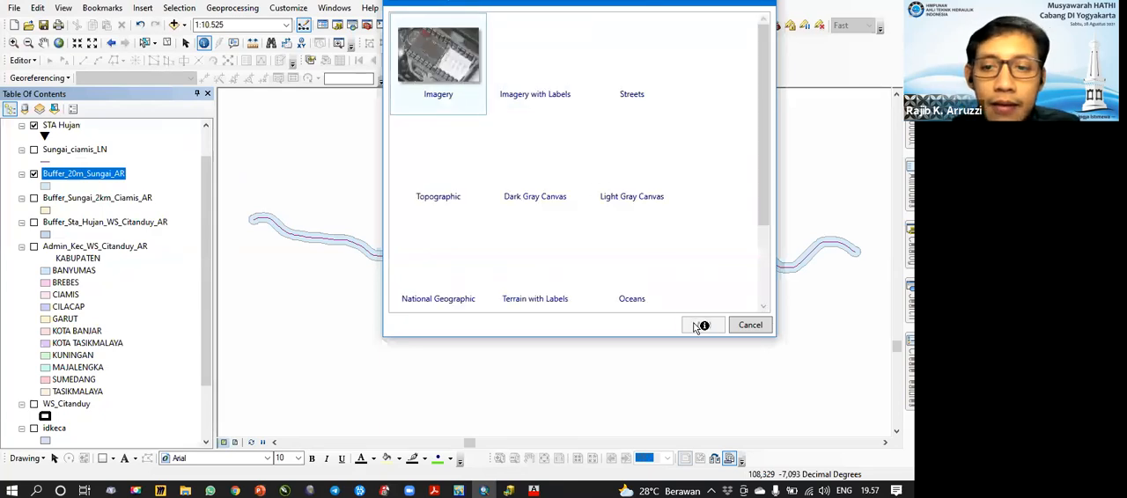
click(696, 326)
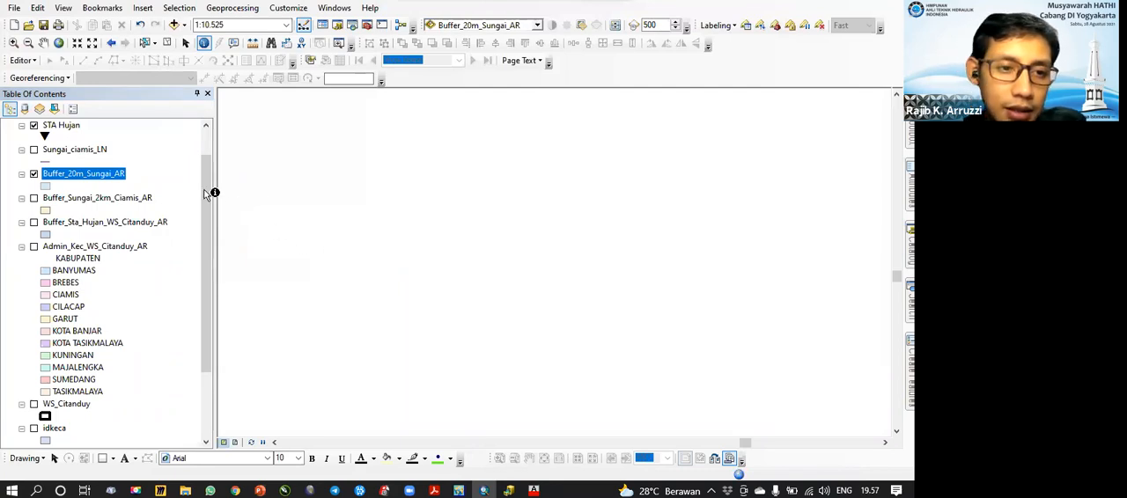
Step: Refresh the map view to draw the World Imagery basemap and hide the Sungai_ciamis_LN selection layer
drag(205, 165, 209, 296)
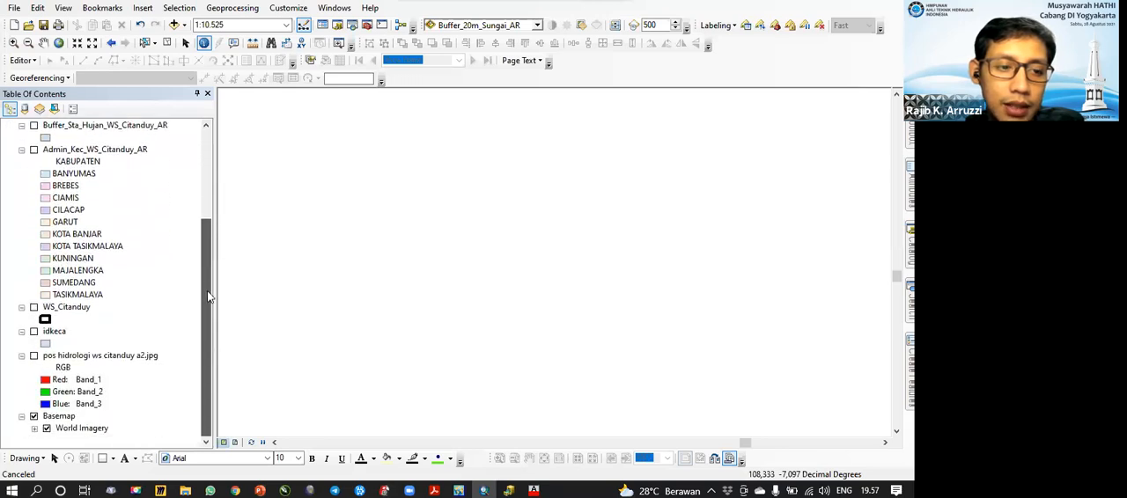
click(59, 417)
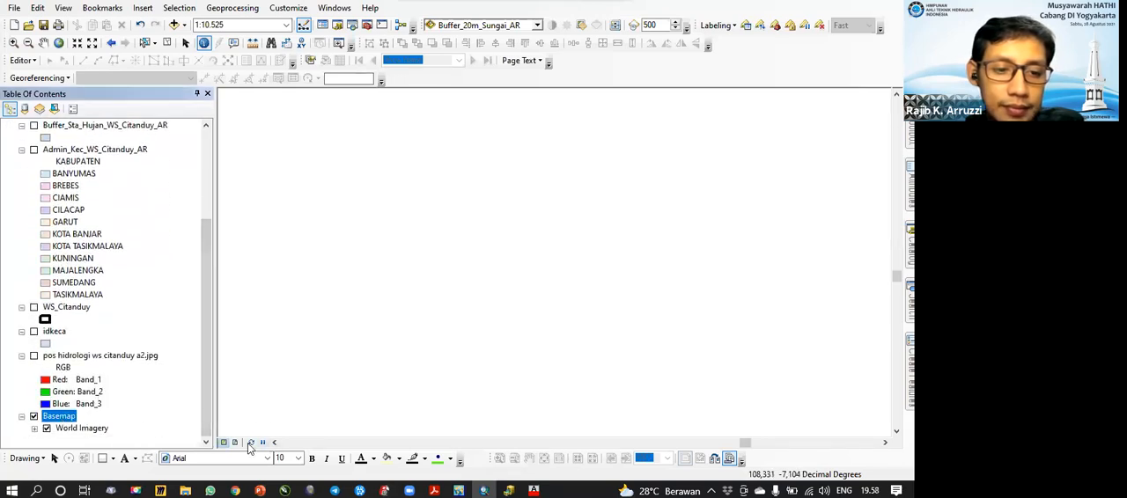
click(252, 442)
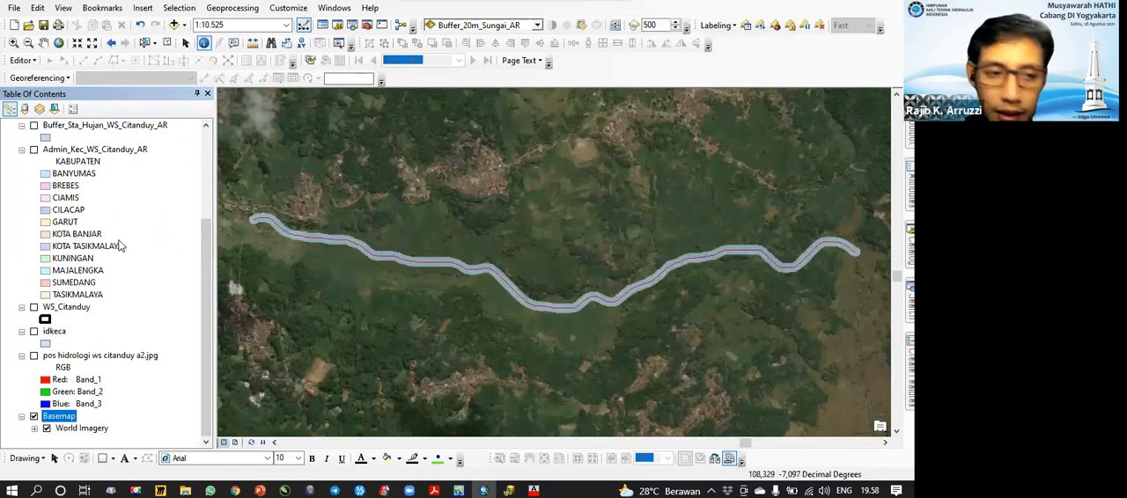
scroll(80, 204, up, 5)
click(34, 138)
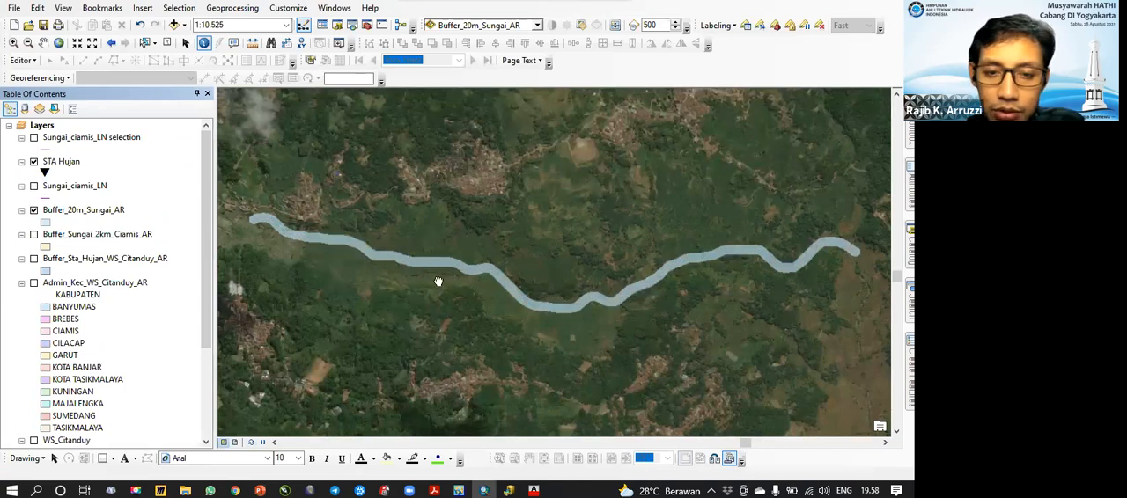
Step: Hide the Buffer_20m_Sungai_AR layer and show the Admin_Kec_WS_Citanduy_AR layer over the imagery
drag(439, 282, 425, 280)
drag(428, 241, 637, 272)
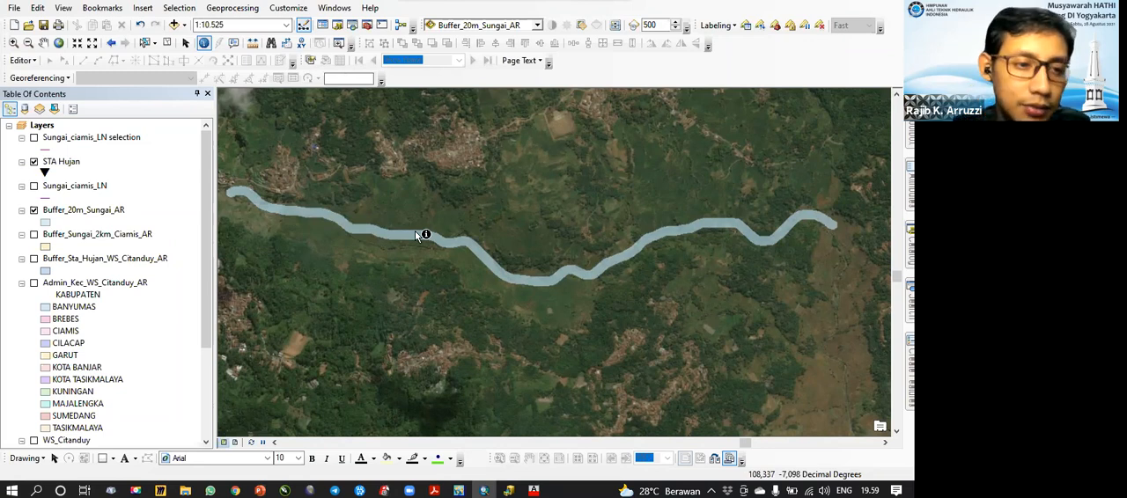
click(34, 210)
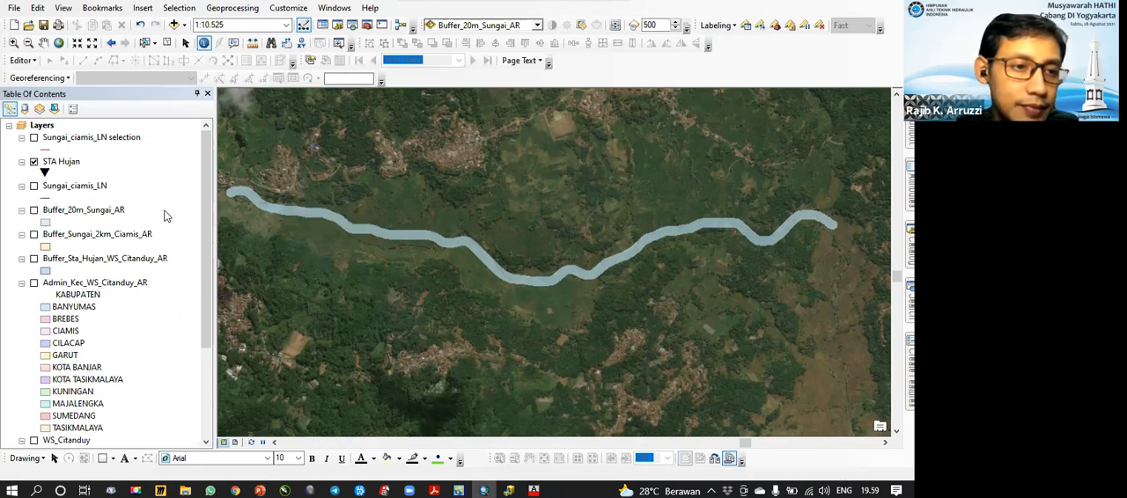
scroll(53, 281, down, 1)
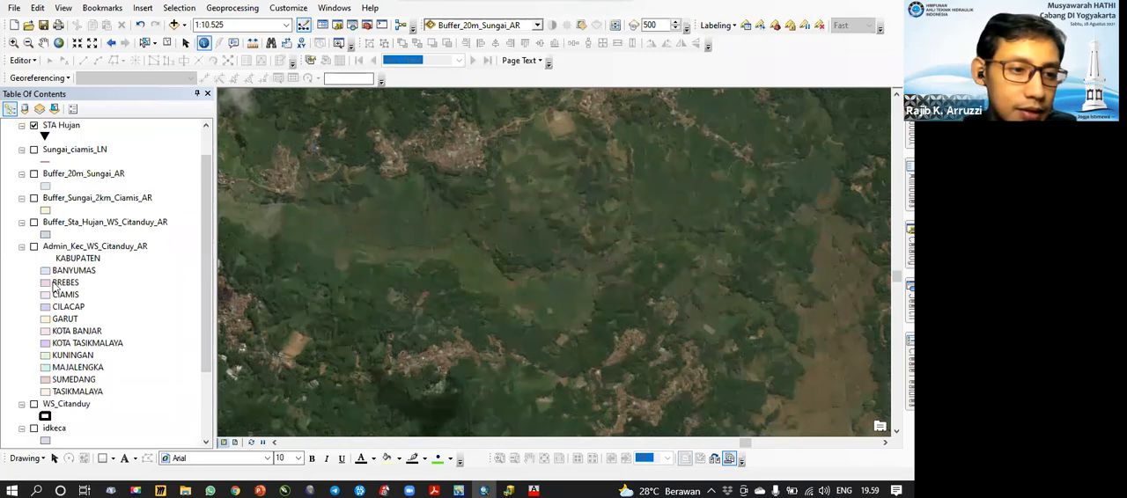
click(104, 250)
click(34, 246)
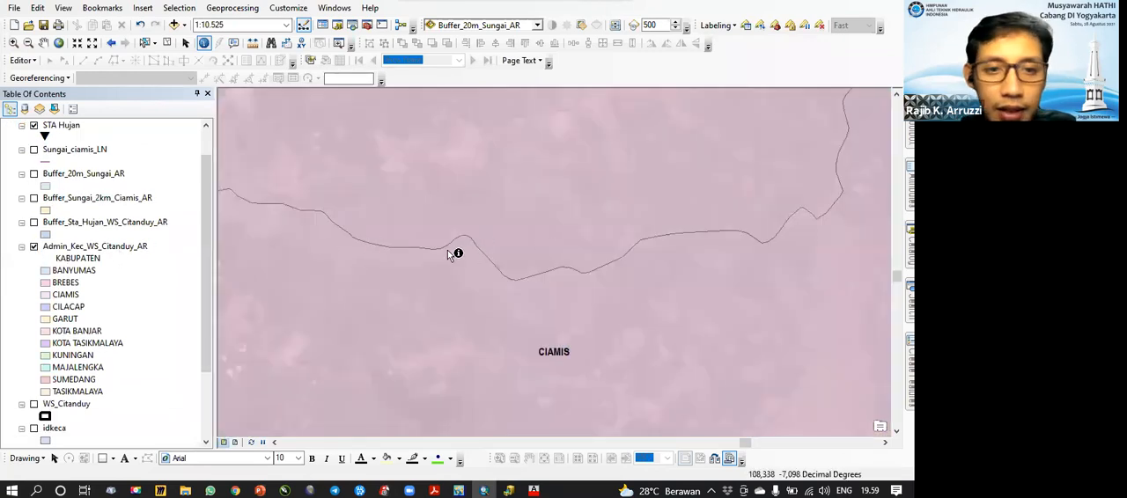
Step: Turn off the Basemap group containing World Imagery
scroll(448, 250, down, 3)
drag(209, 346, 209, 412)
click(34, 416)
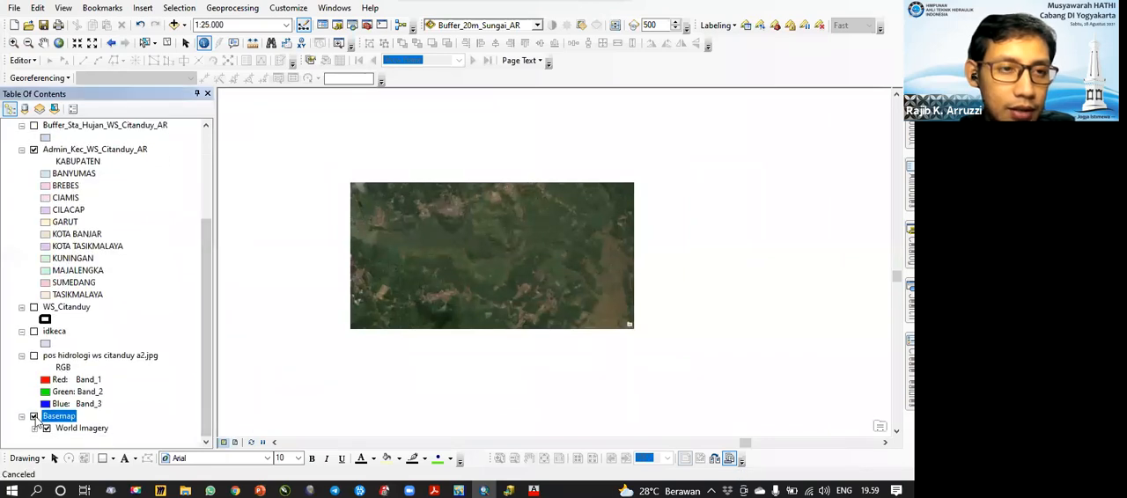
click(33, 417)
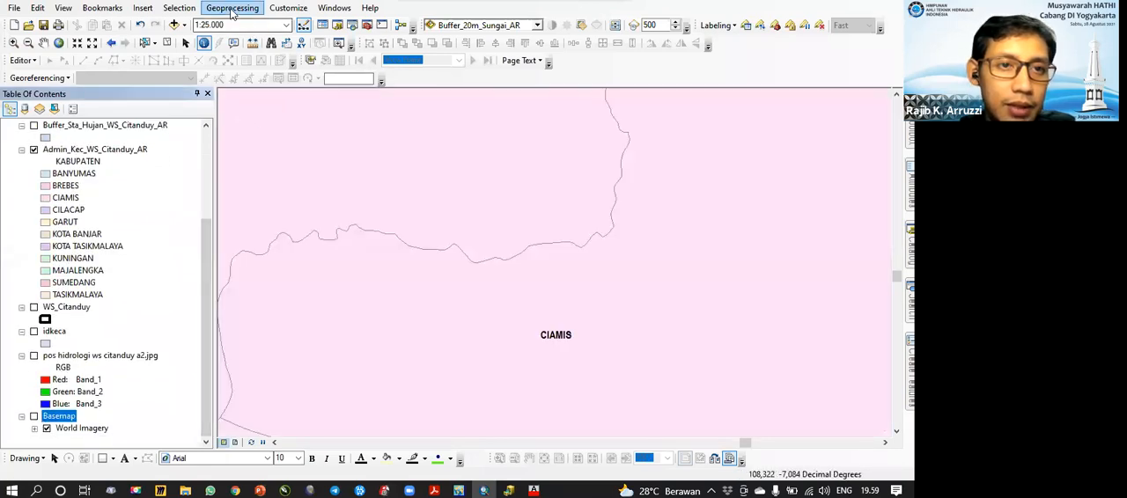
click(233, 9)
click(624, 70)
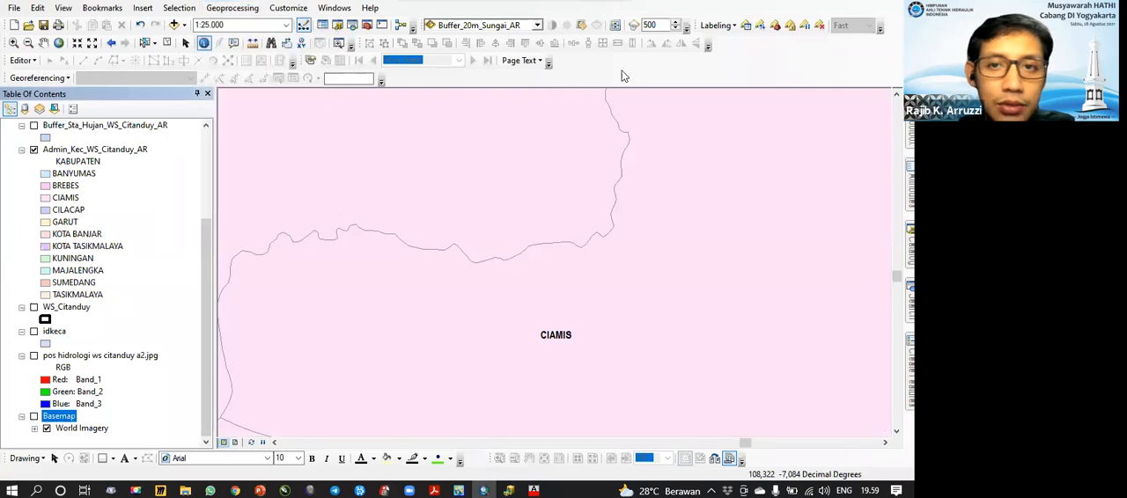
Step: Zoom to the full extent of the Admin_Kec_WS_Citanduy_AR layer
drag(207, 293, 208, 274)
scroll(208, 280, up, 1)
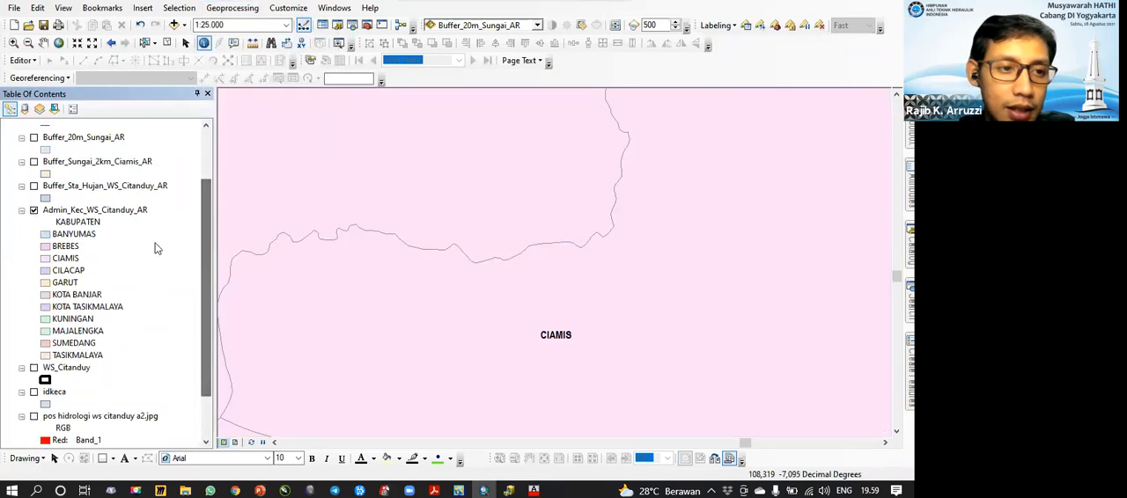
right_click(94, 209)
click(141, 260)
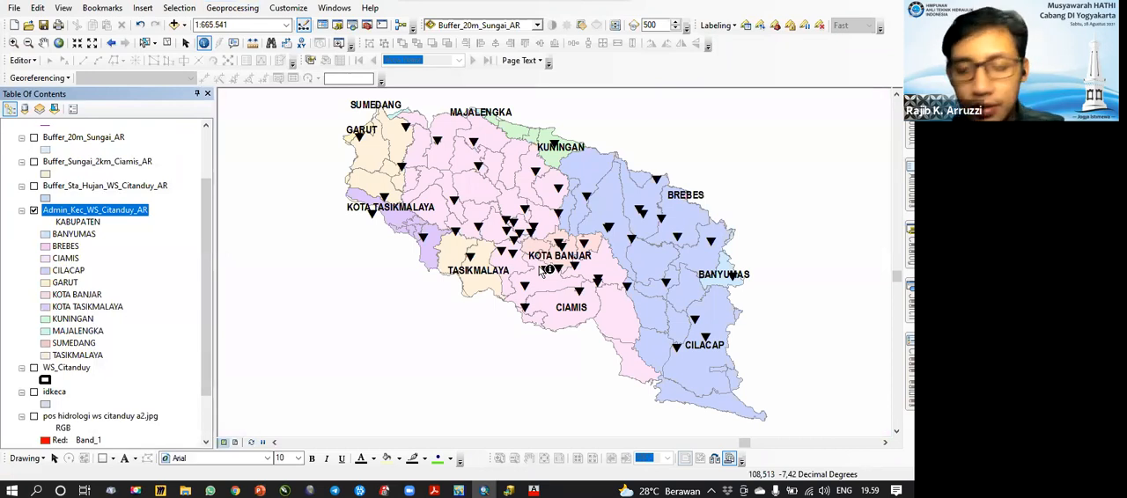
drag(528, 238, 480, 239)
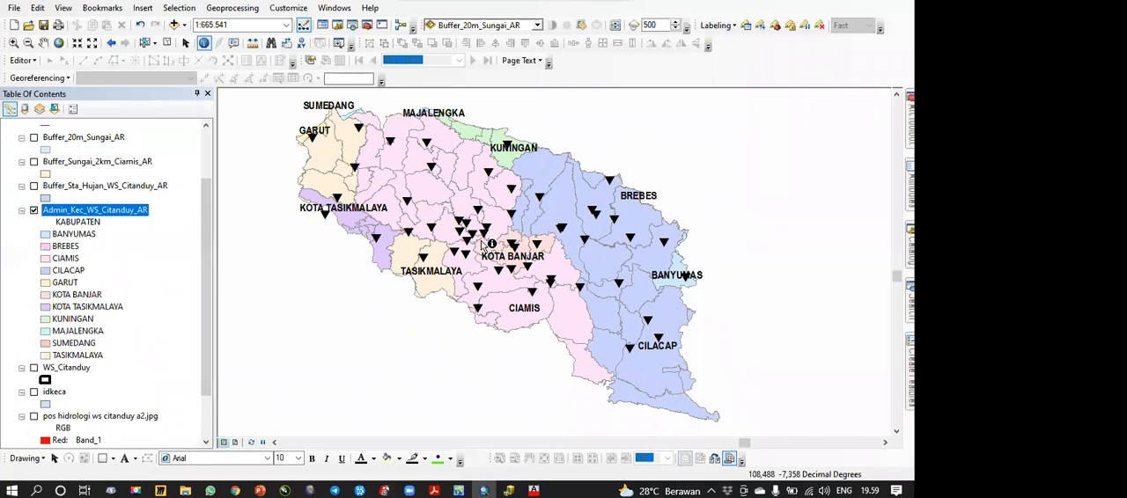
Step: Hide the Admin_Kec_WS_Citanduy_AR layer and display the WS_Citanduy boundary over the pos hidrologi ws citanduy a2.jpg raster
click(33, 210)
click(34, 368)
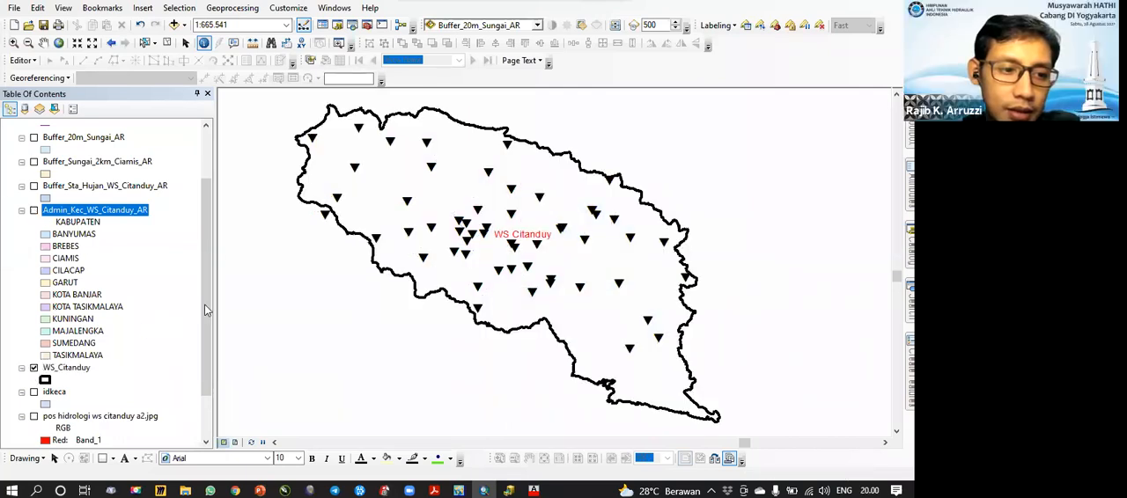
click(34, 368)
click(37, 418)
click(33, 416)
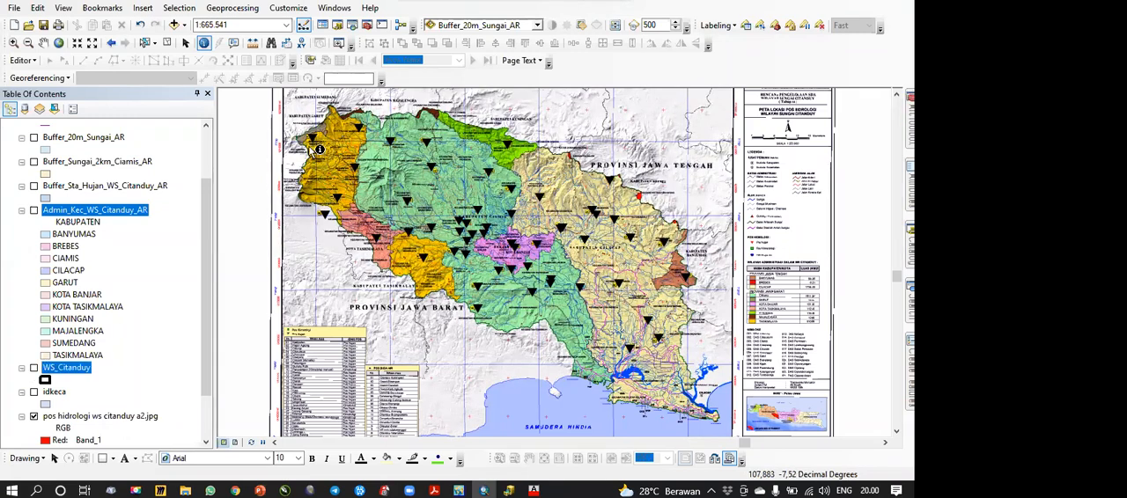
click(33, 368)
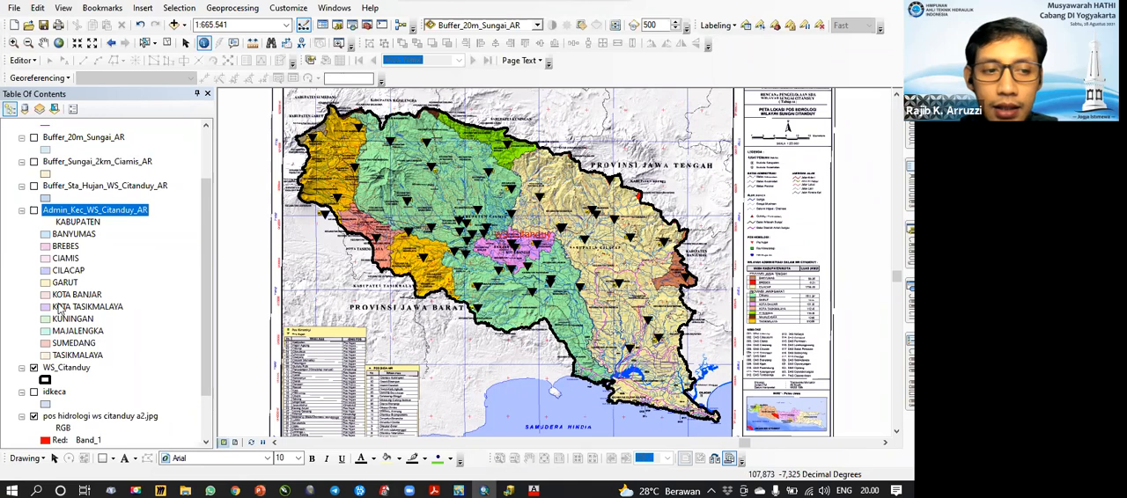
click(64, 368)
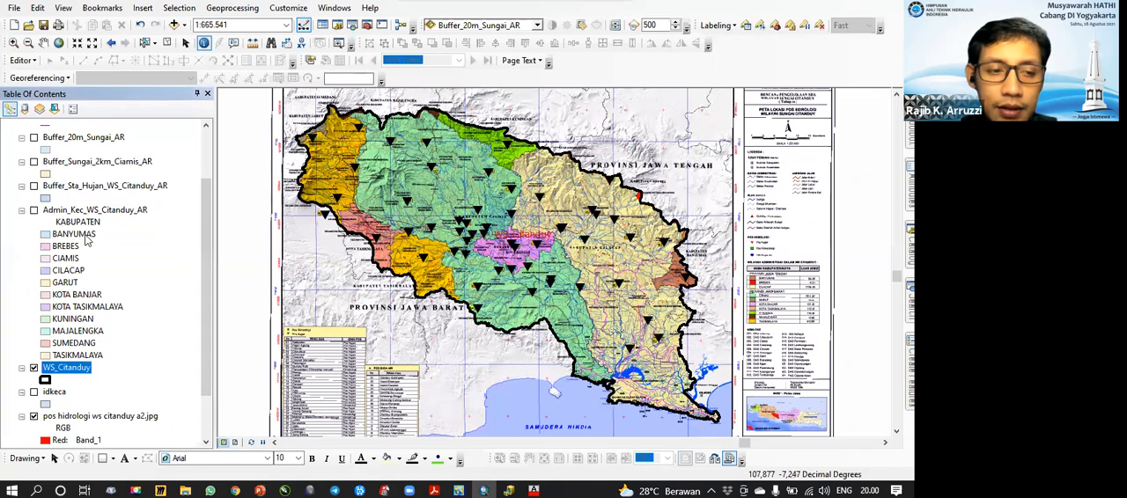
Step: Show the idkeca district layer beneath the WS_Citanduy boundary and rain stations
click(33, 211)
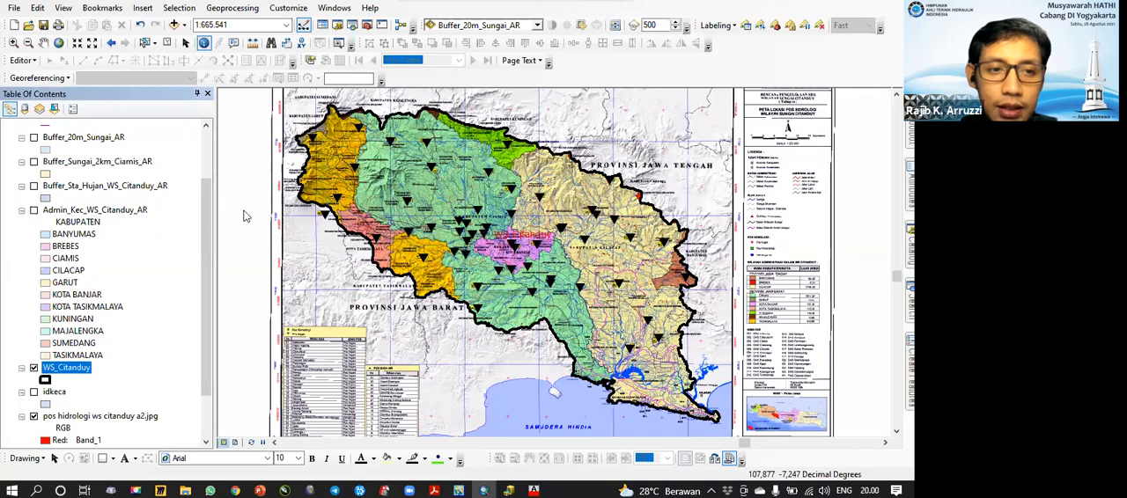
ctrl+click(46, 212)
click(35, 392)
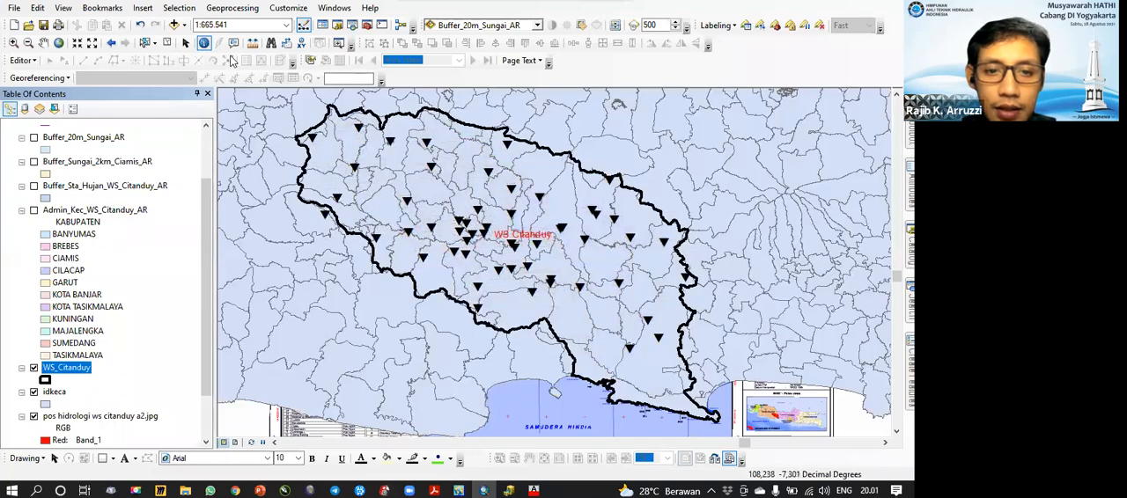
click(232, 8)
click(602, 66)
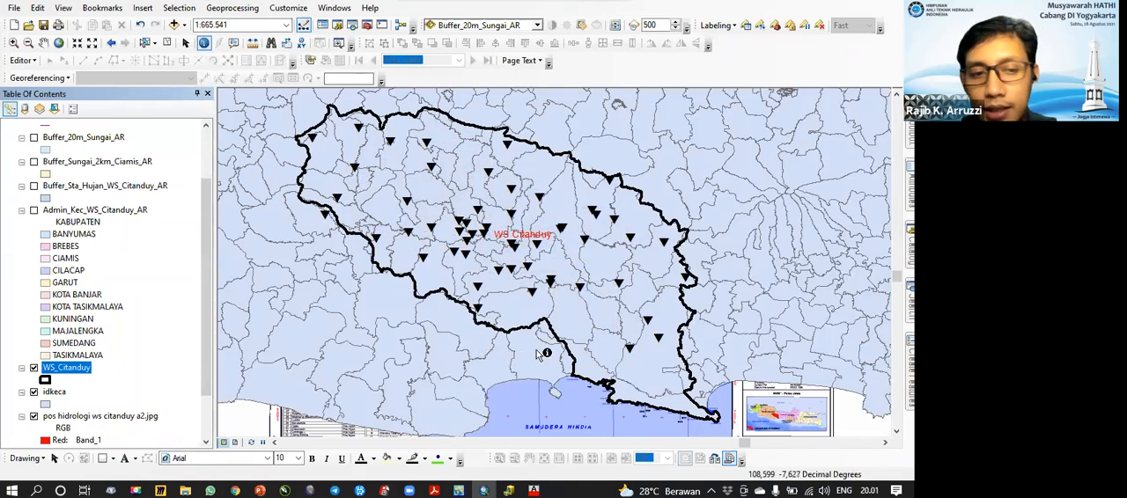
click(121, 215)
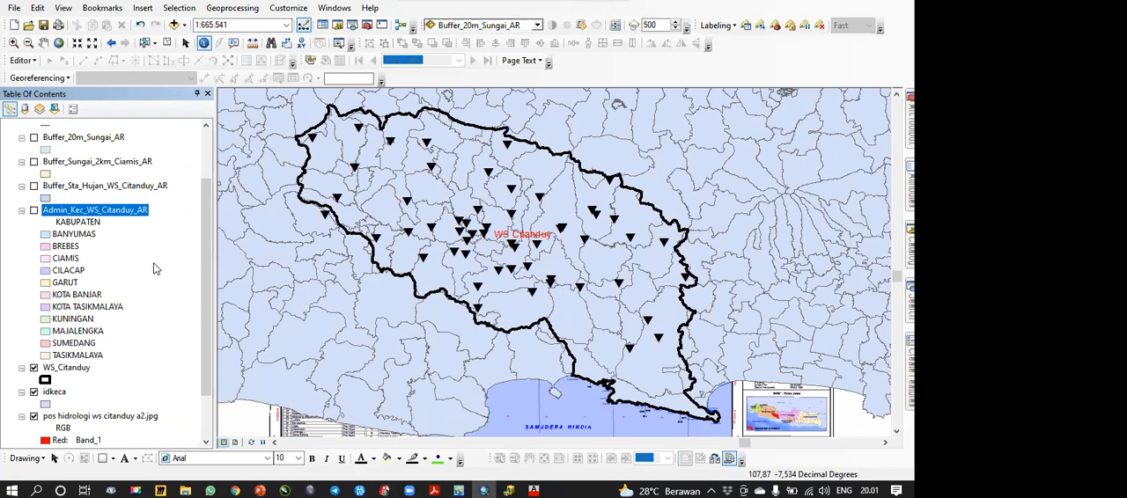
Step: Hide the STA Hujan and idkeca layers, keeping the WS_Citanduy boundary displayed over the pos hidrologi raster
scroll(91, 328, up, 2)
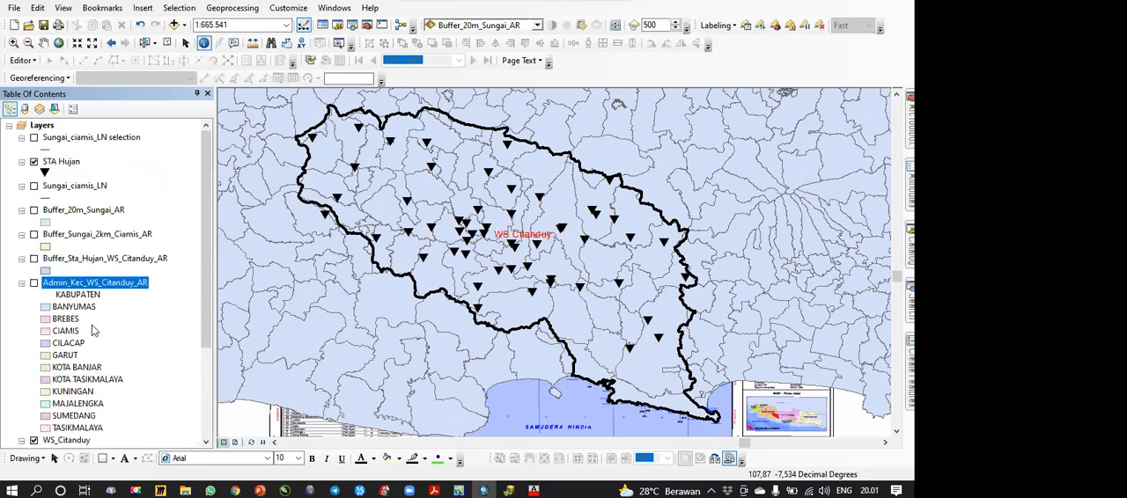
click(33, 162)
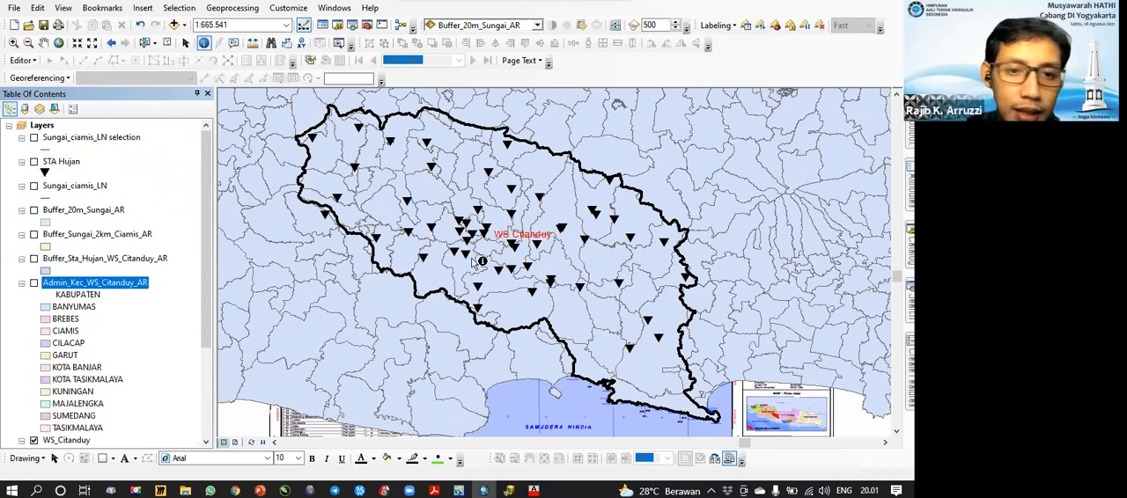
scroll(104, 396, down, 3)
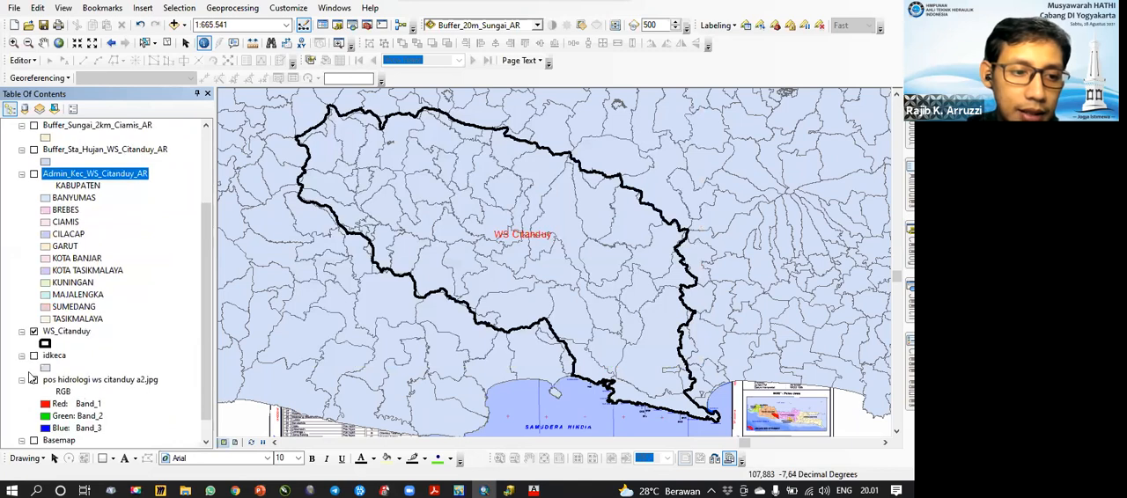
click(34, 379)
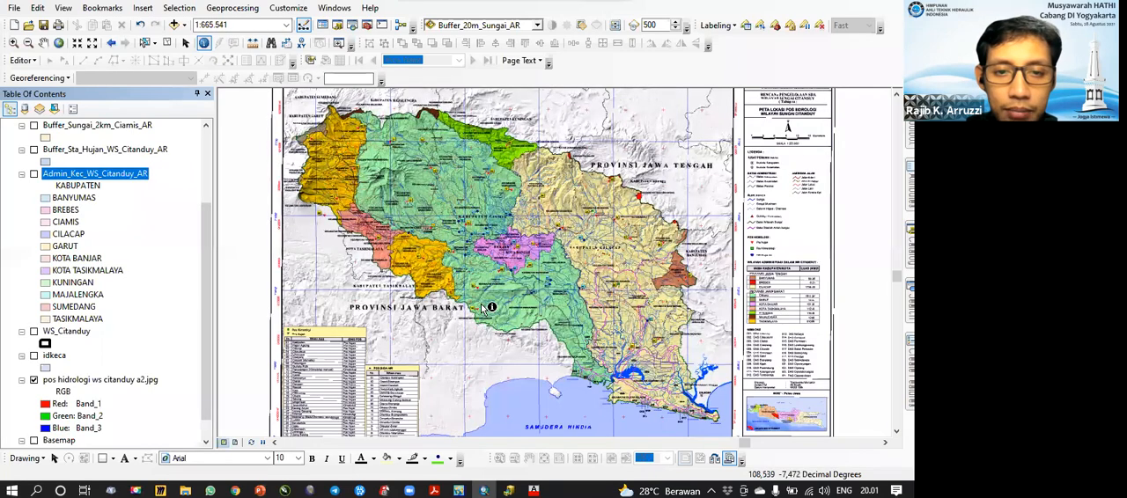
click(33, 332)
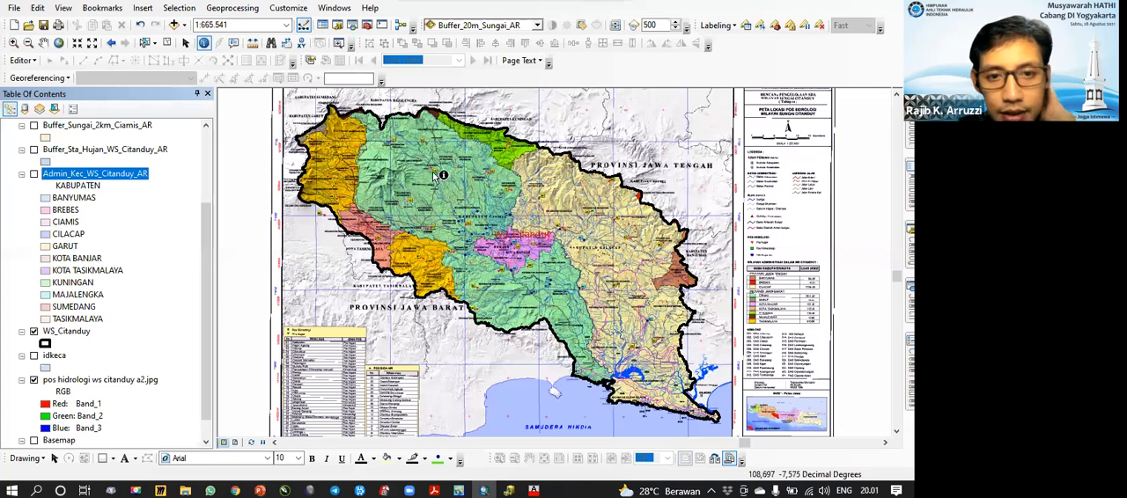
Step: Show the STA Hujan layer and zoom to the extent of the pos hidrologi ws citanduy a2.jpg raster
scroll(175, 178, up, 3)
click(34, 162)
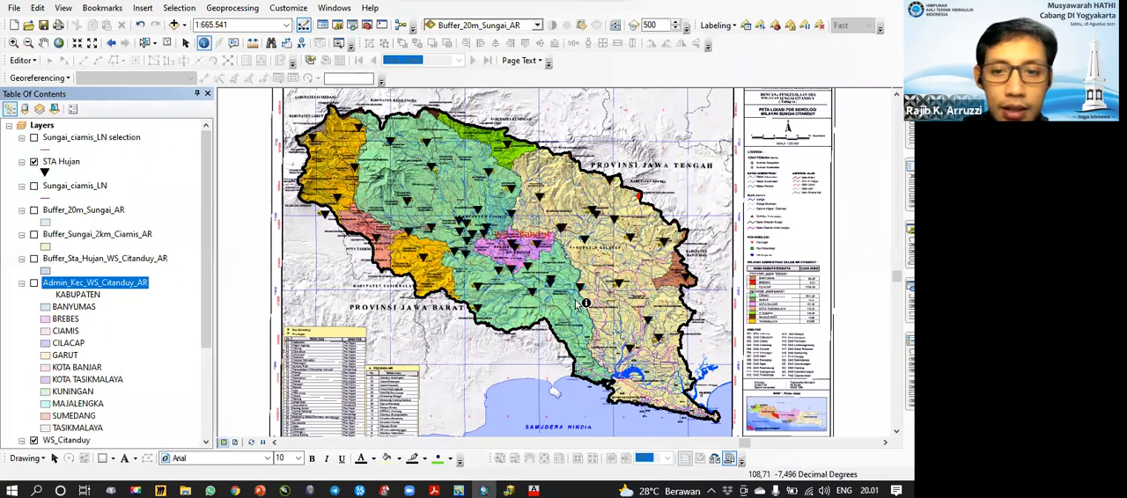
scroll(581, 309, up, 1)
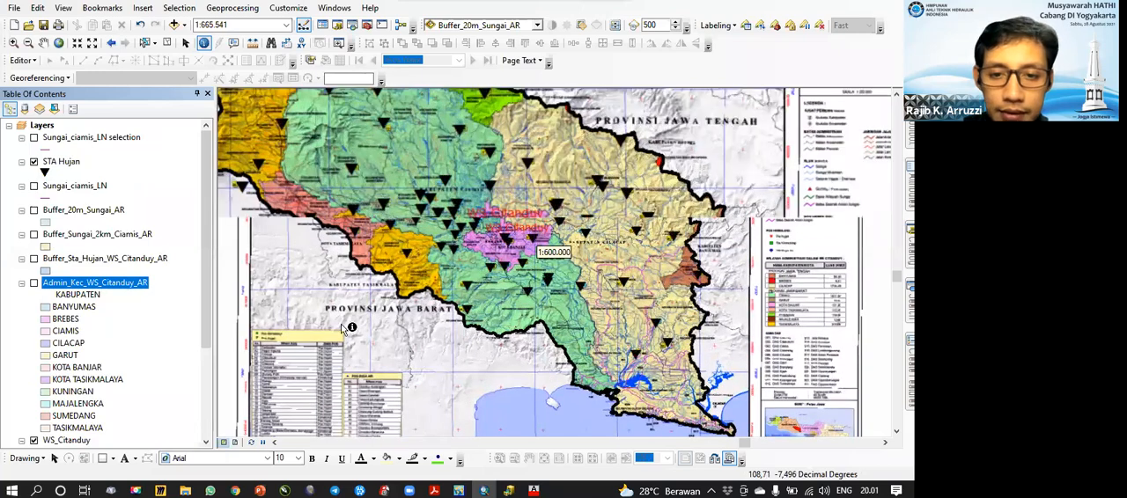
scroll(40, 349, down, 4)
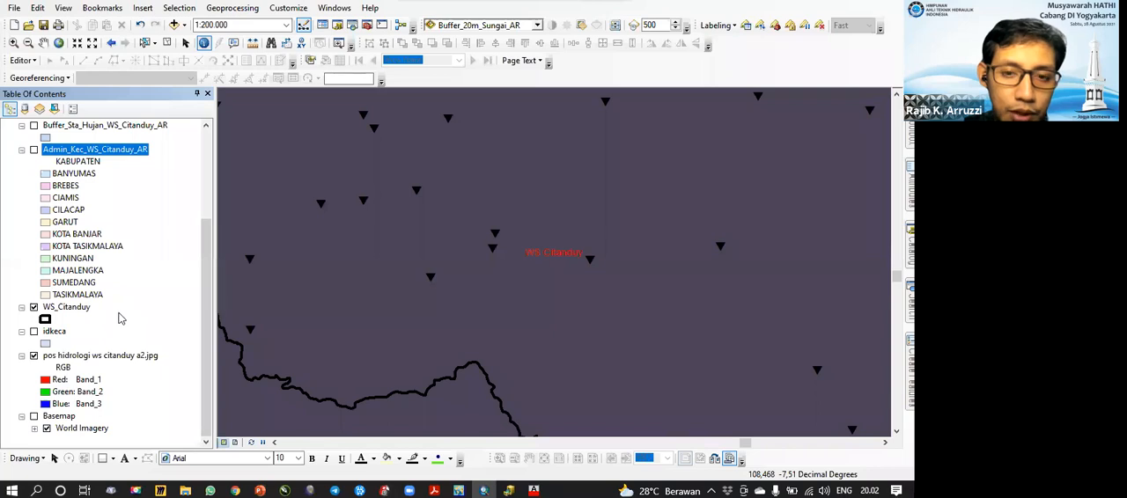
right_click(99, 357)
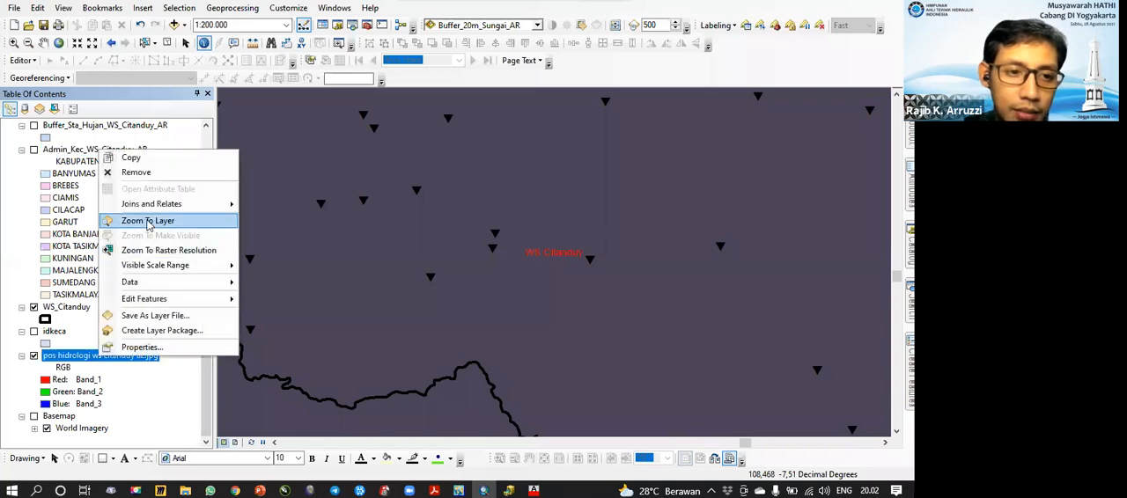
click(150, 220)
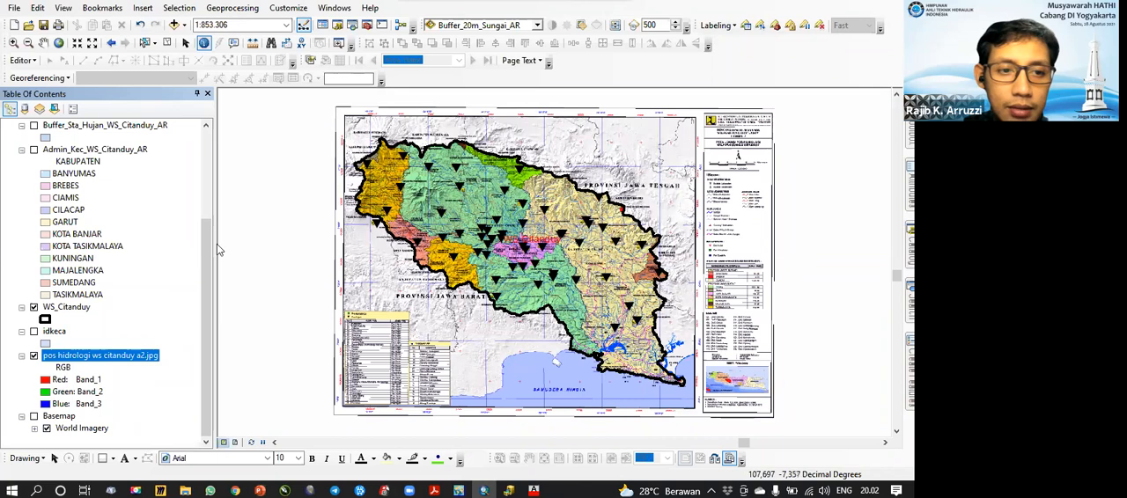
Step: Hide the STA Hujan and WS_Citanduy layers so only the pos hidrologi raster is displayed
drag(206, 246, 206, 155)
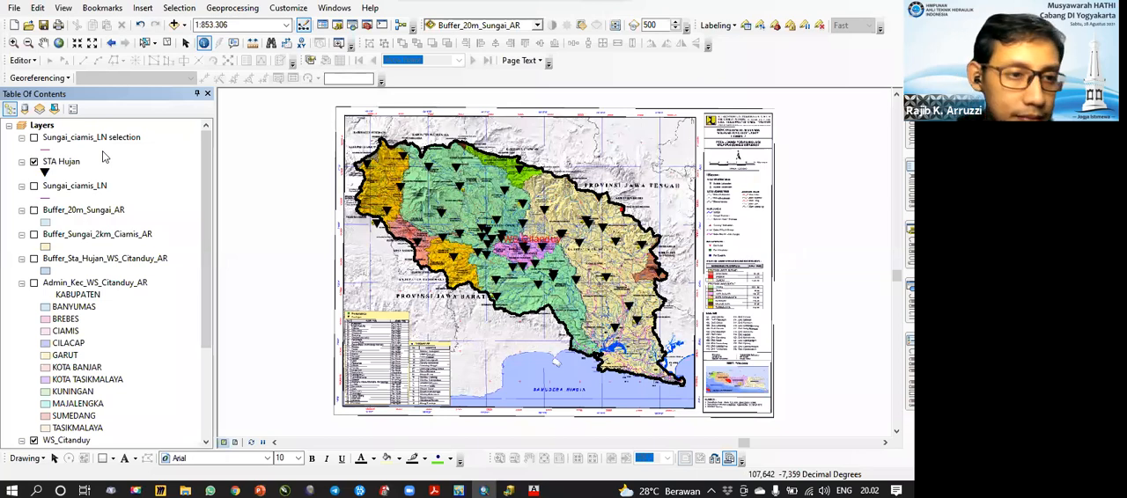
click(34, 162)
scroll(117, 376, down, 1)
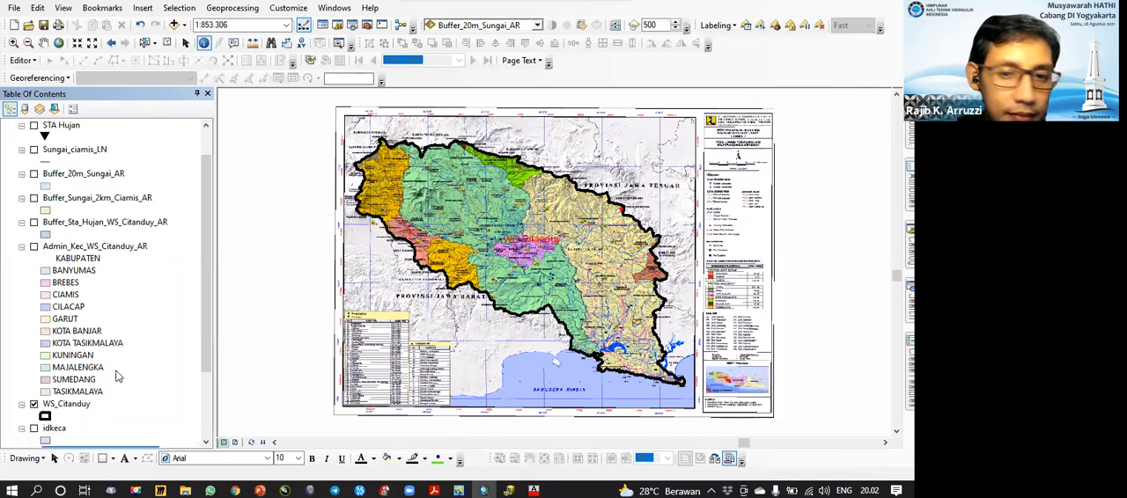
scroll(117, 377, down, 3)
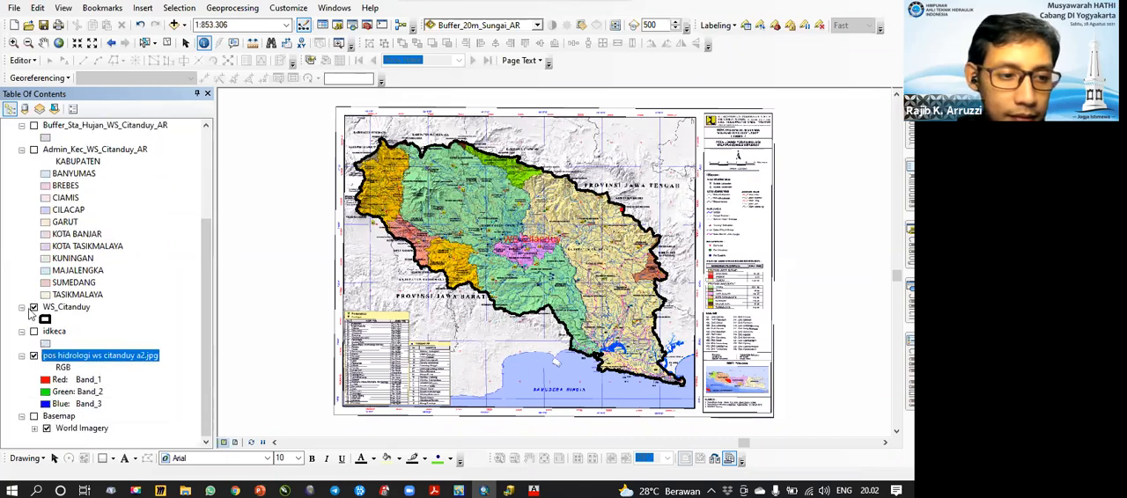
click(33, 308)
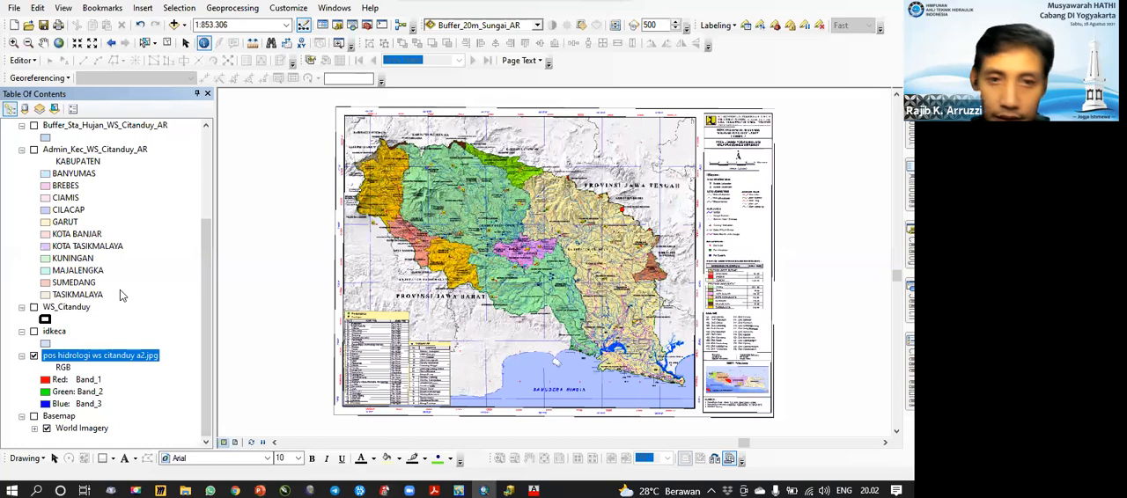
drag(446, 241, 362, 249)
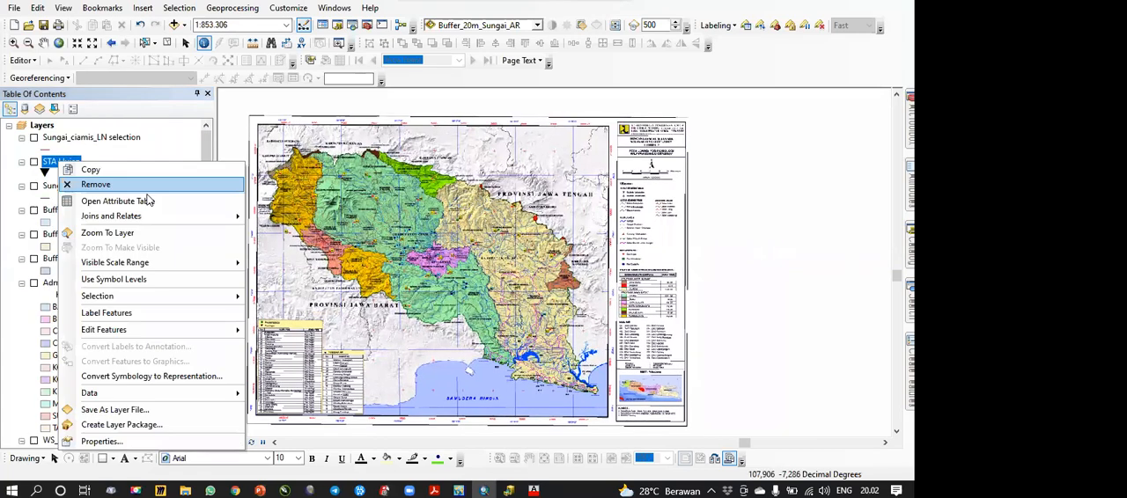
Step: Remove the STA Hujan layer from the map and switch to ArcCatalog
key(Escape)
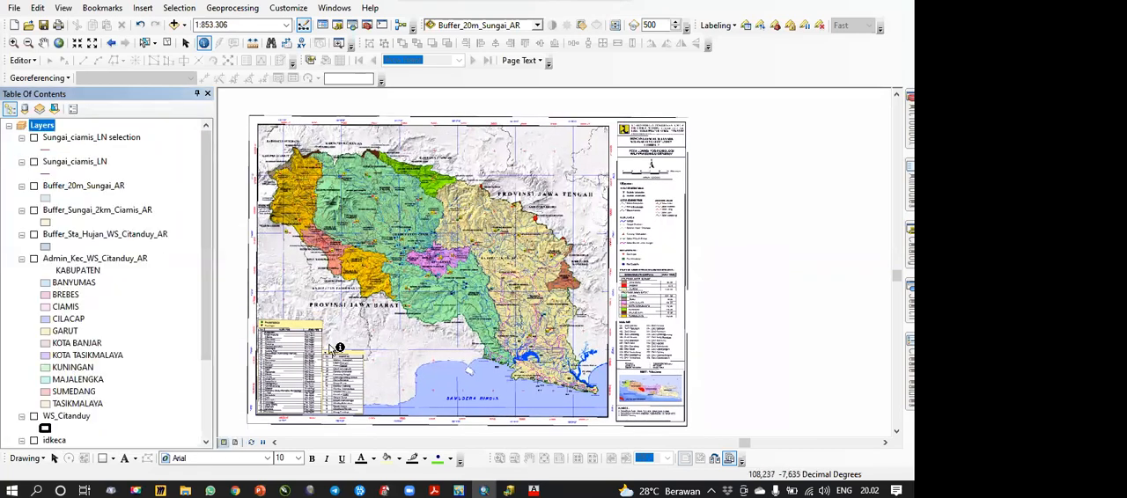
click(508, 490)
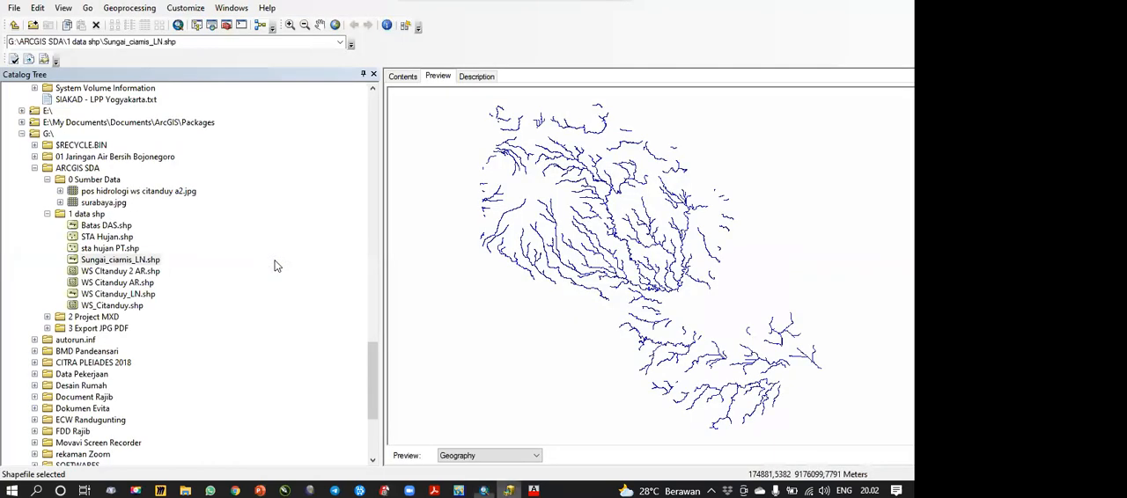
Step: Preview the STA Hujan and sta hujan PT shapefiles, collapse the 1 data shp folder and switch back to ArcMap
click(106, 237)
click(111, 249)
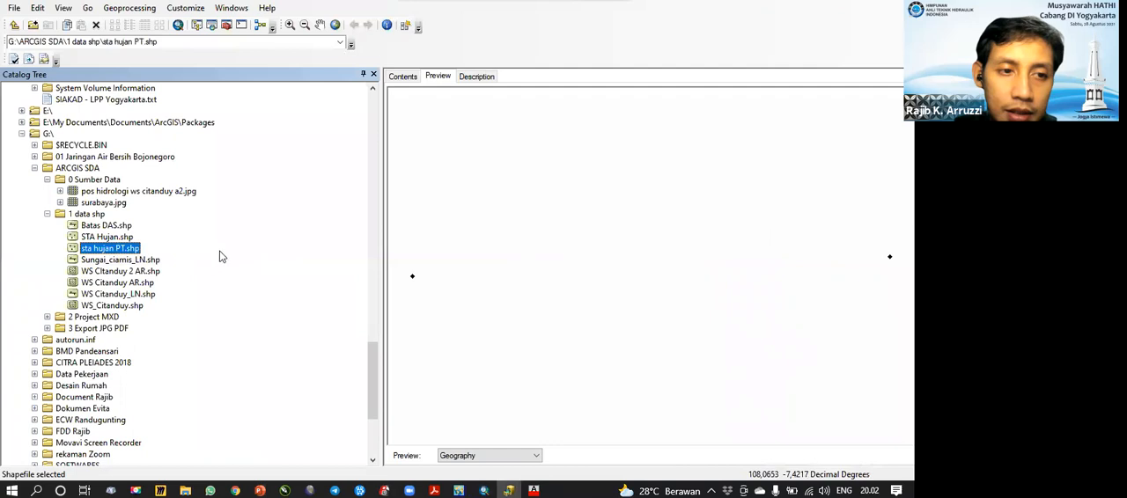
click(130, 249)
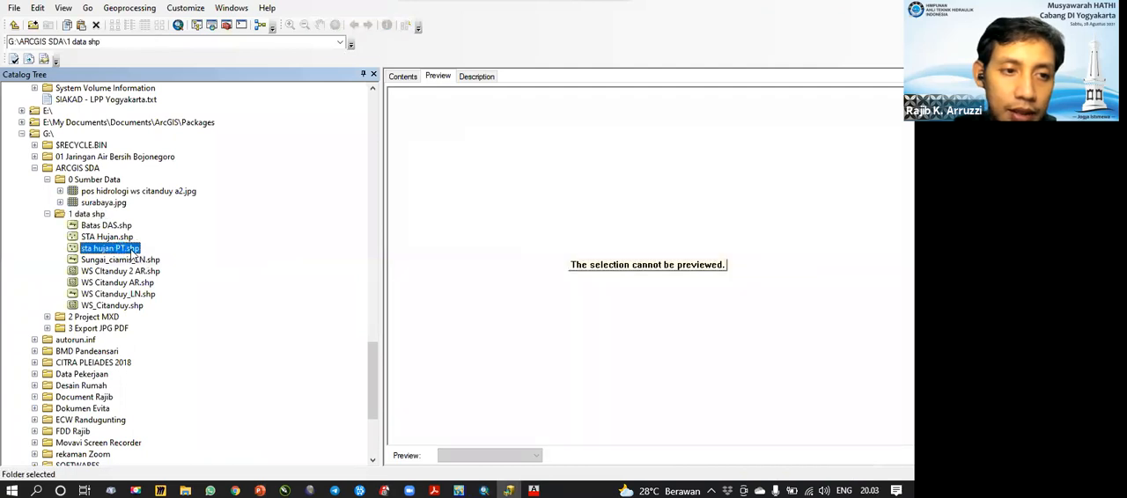
click(86, 214)
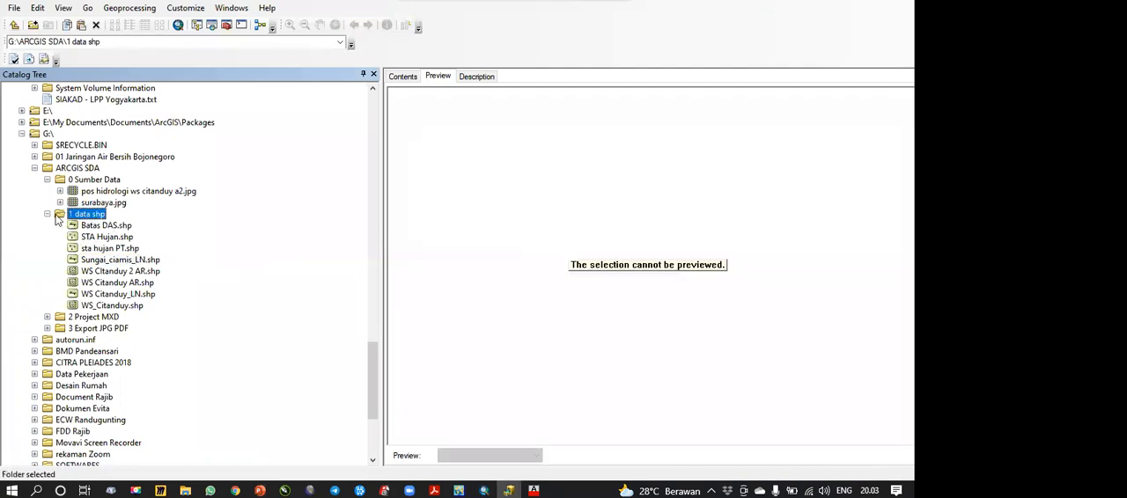
click(48, 214)
click(483, 491)
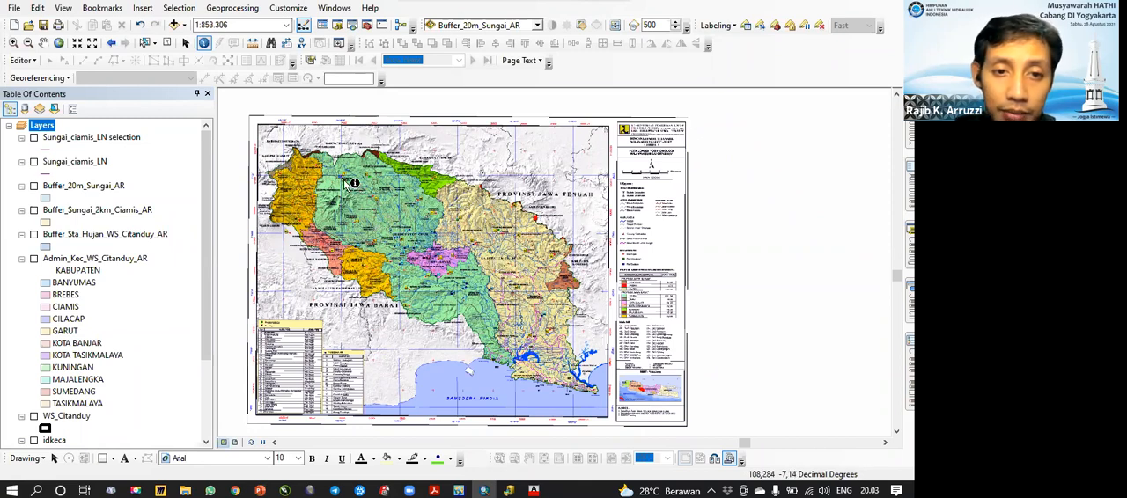
Step: Examine the station markers and the hydrology station tables on the pos hidrologi raster map
scroll(355, 232, up, 1)
scroll(356, 232, up, 3)
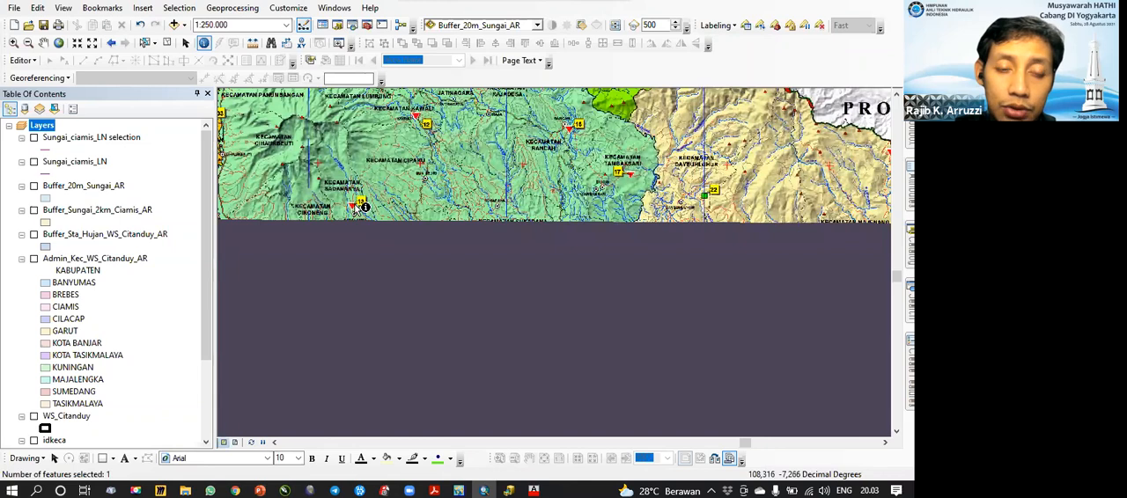
drag(710, 203, 528, 193)
drag(503, 268, 470, 226)
scroll(496, 292, down, 2)
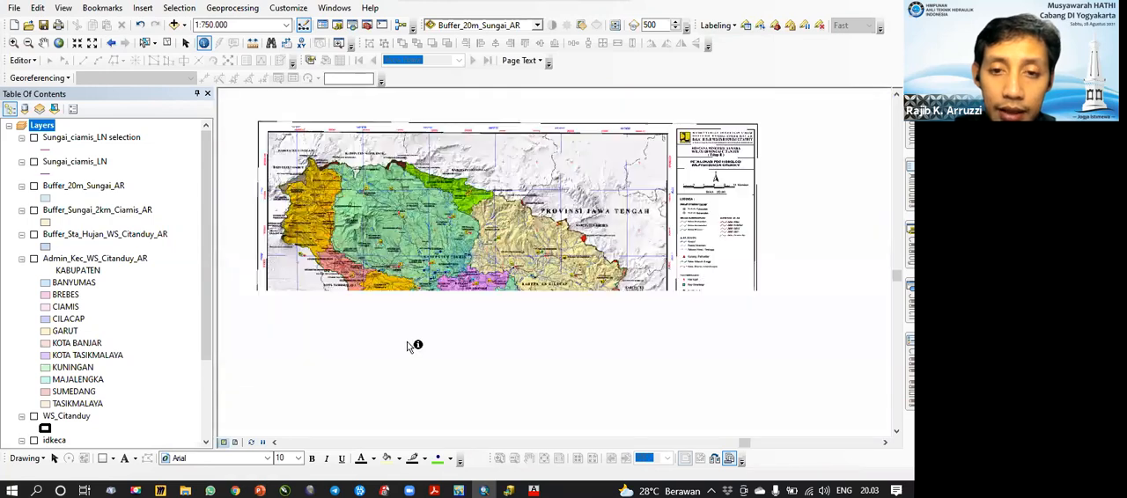
scroll(352, 297, up, 2)
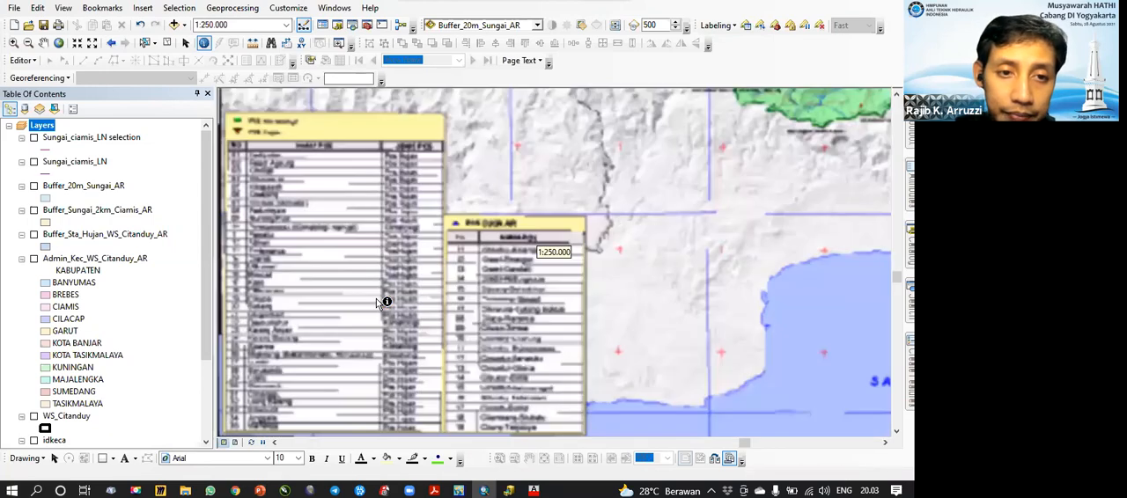
scroll(435, 272, down, 2)
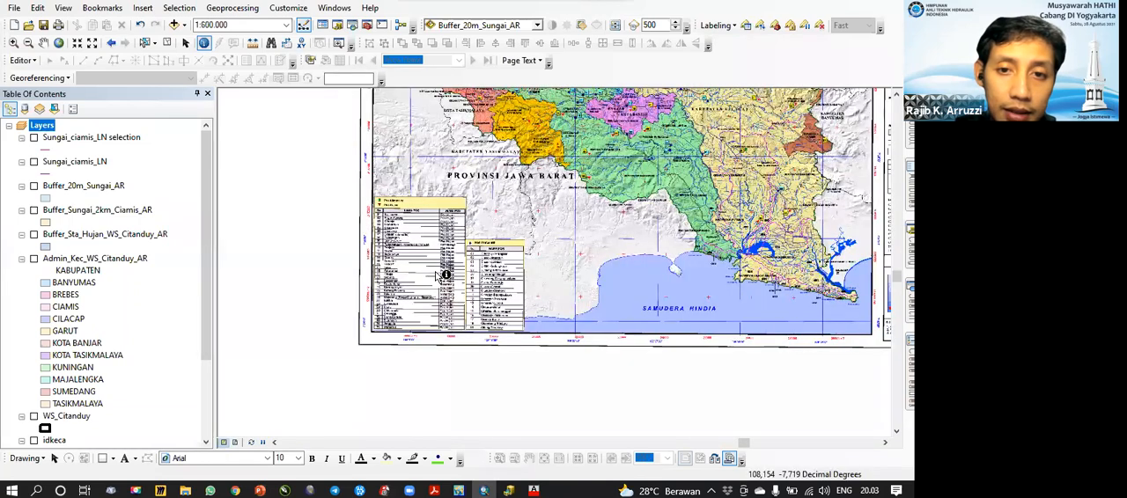
scroll(436, 276, up, 1)
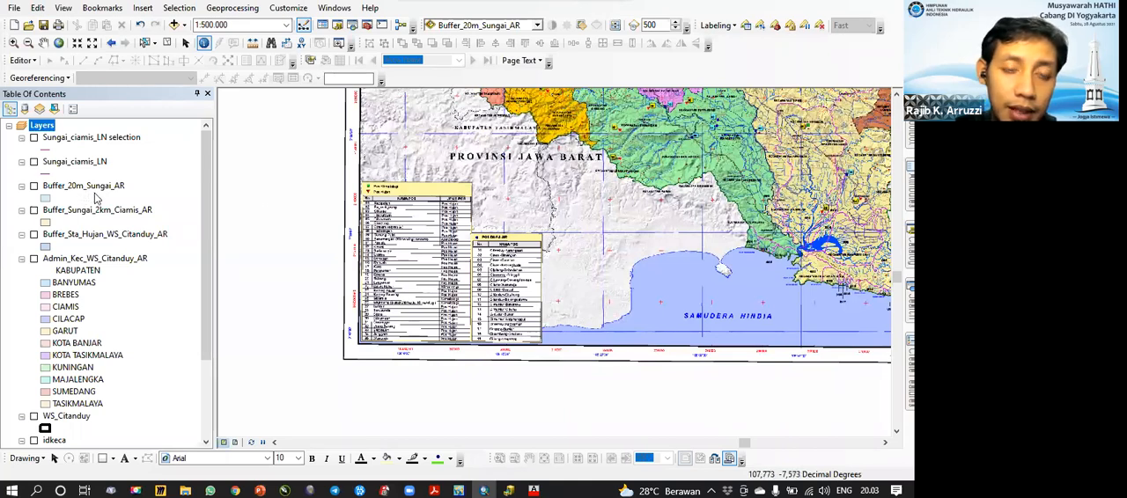
Step: Look over the regency areas and station locations across the Citanduy basin on the pos hidrologi raster
drag(472, 208, 382, 323)
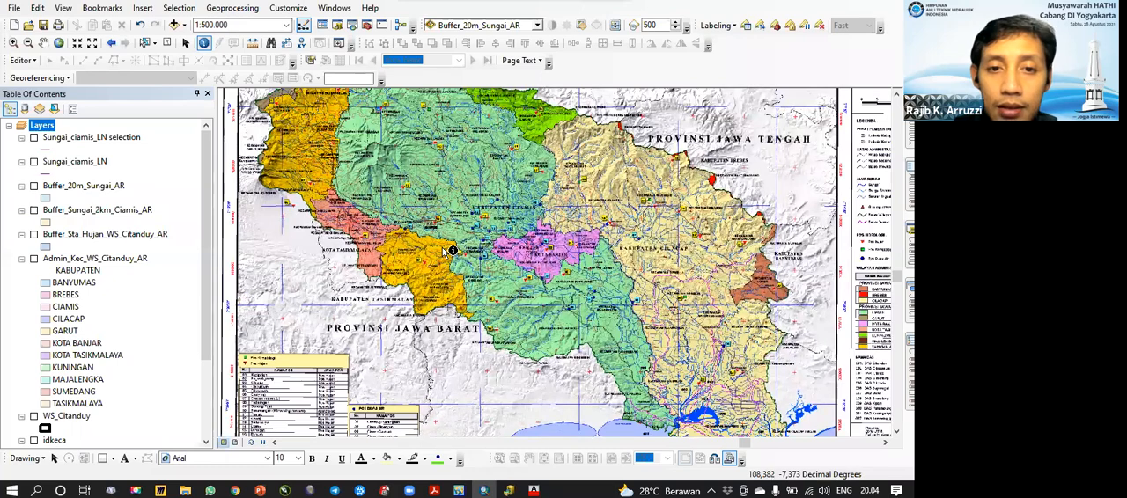
drag(450, 236, 427, 283)
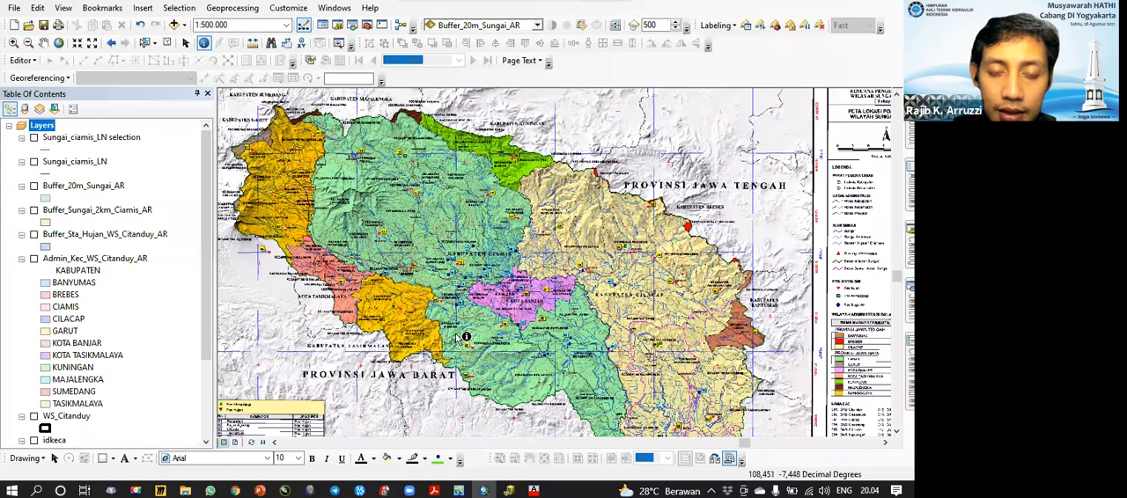
drag(412, 313, 440, 308)
drag(440, 217, 436, 232)
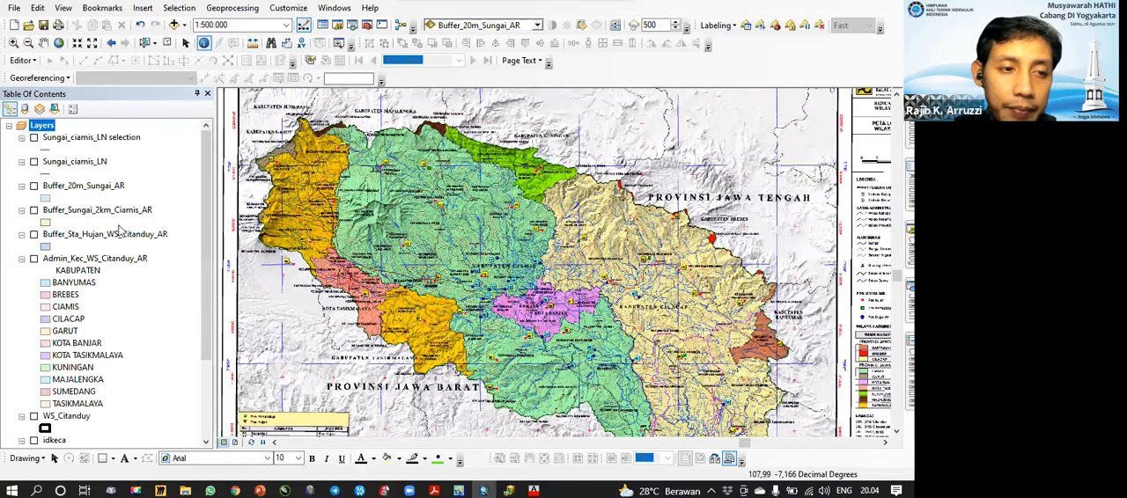
scroll(122, 230, down, 3)
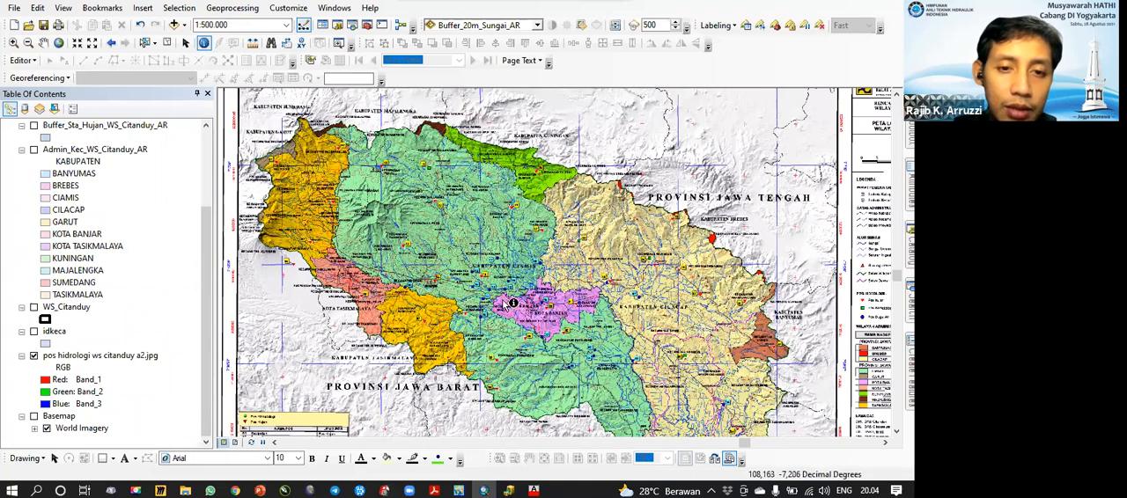
scroll(405, 199, up, 2)
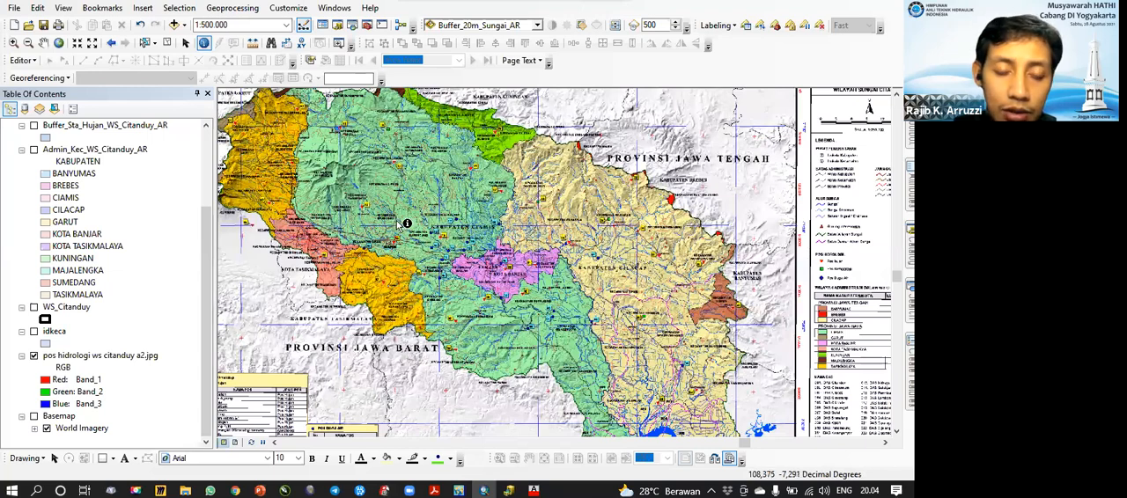
drag(346, 208, 383, 240)
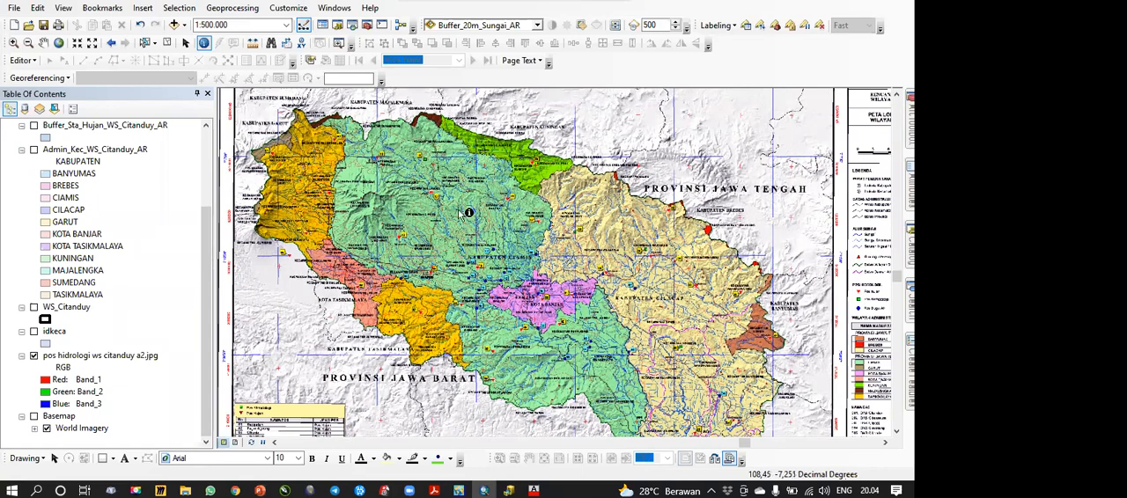
drag(416, 219, 384, 206)
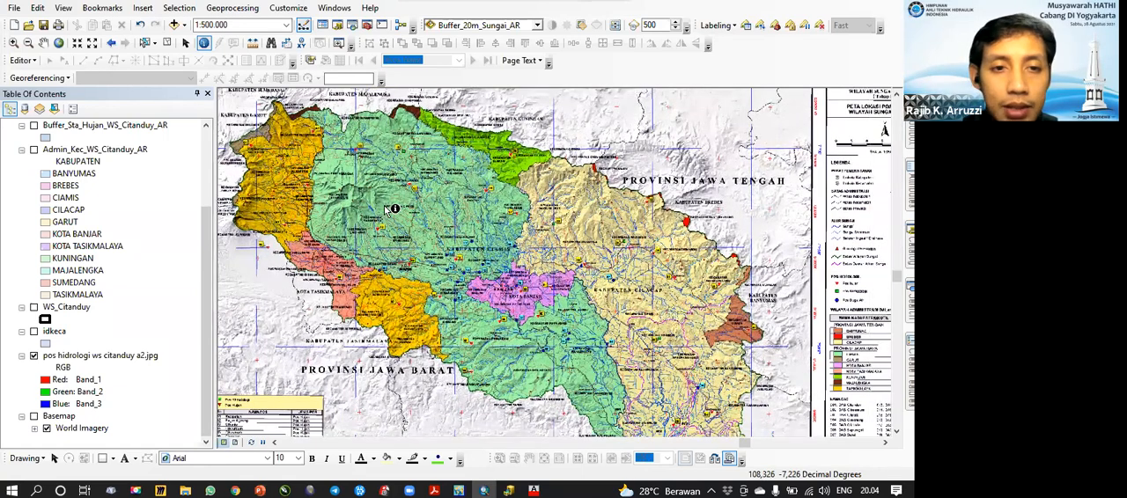
scroll(430, 229, down, 1)
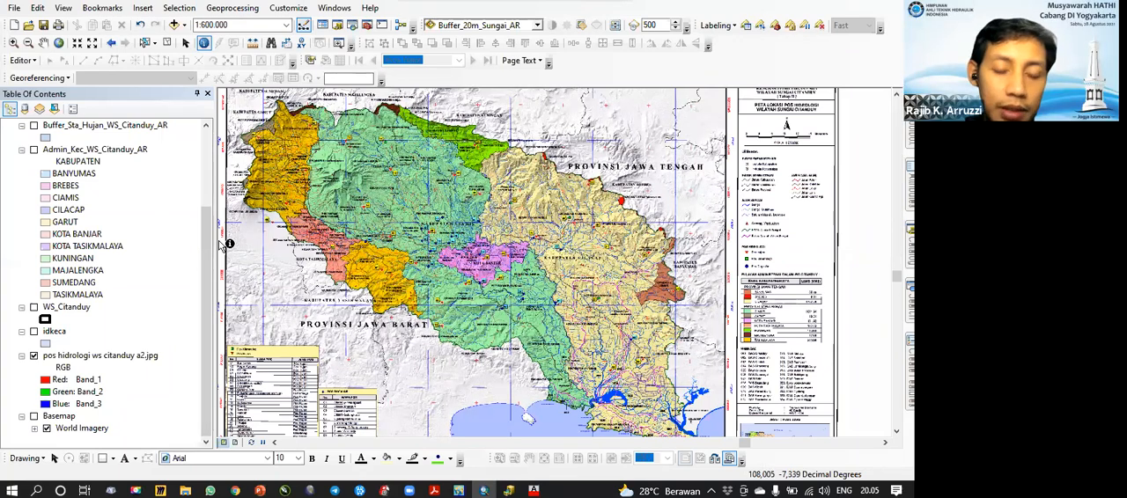
Step: Open the Sungai_ciamis_LN selection attribute table and add a field named Panjang_m
drag(209, 213, 209, 163)
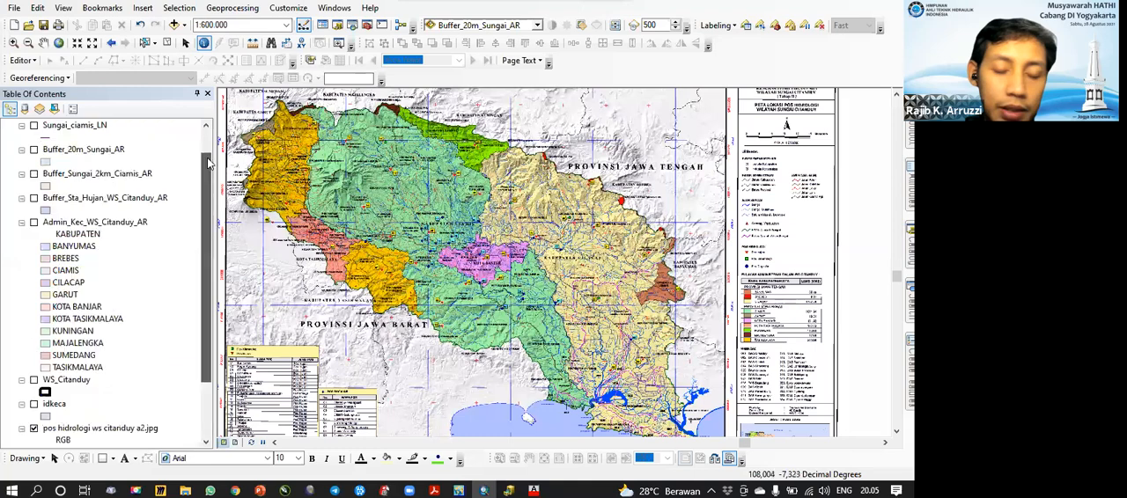
scroll(193, 185, up, 2)
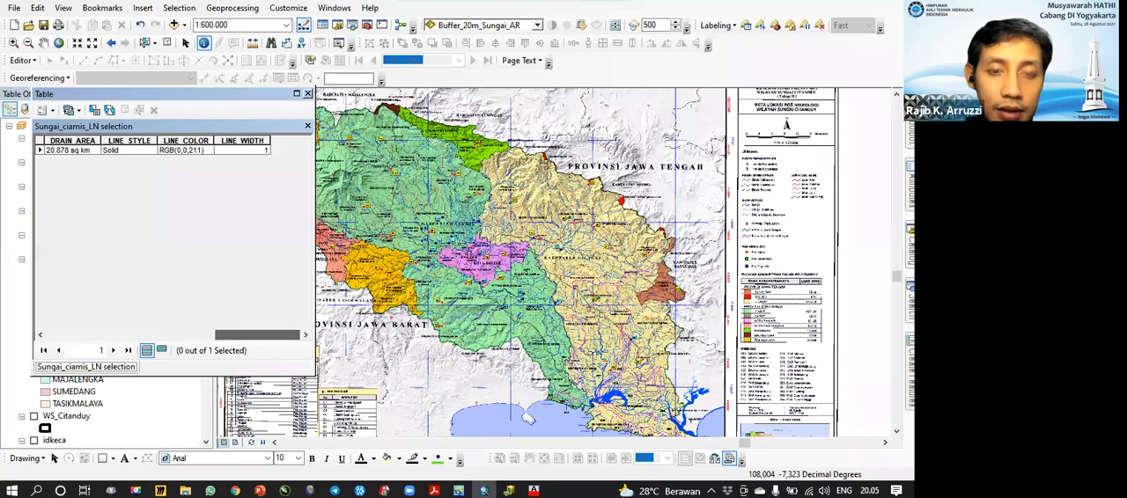
click(44, 110)
click(220, 137)
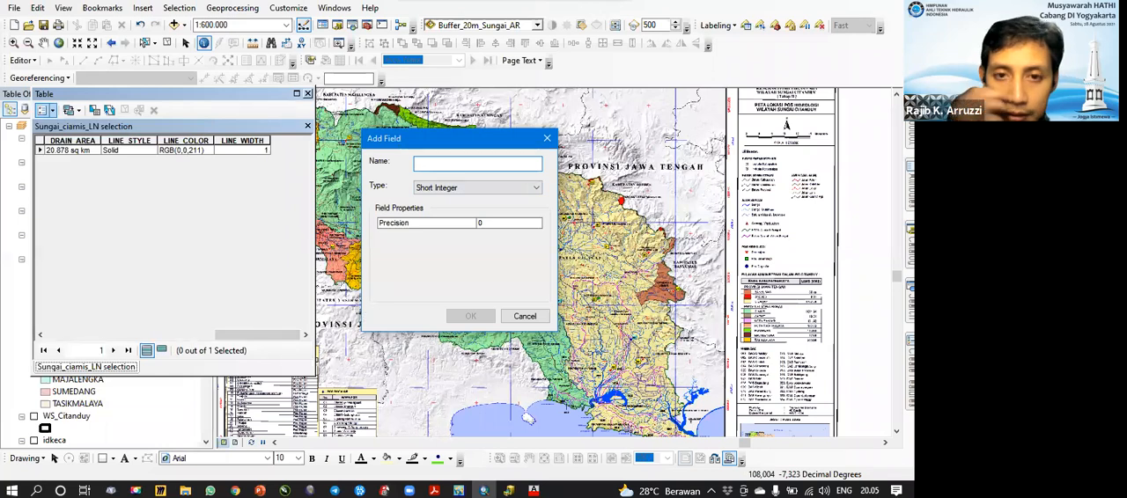
text(Panjang_)
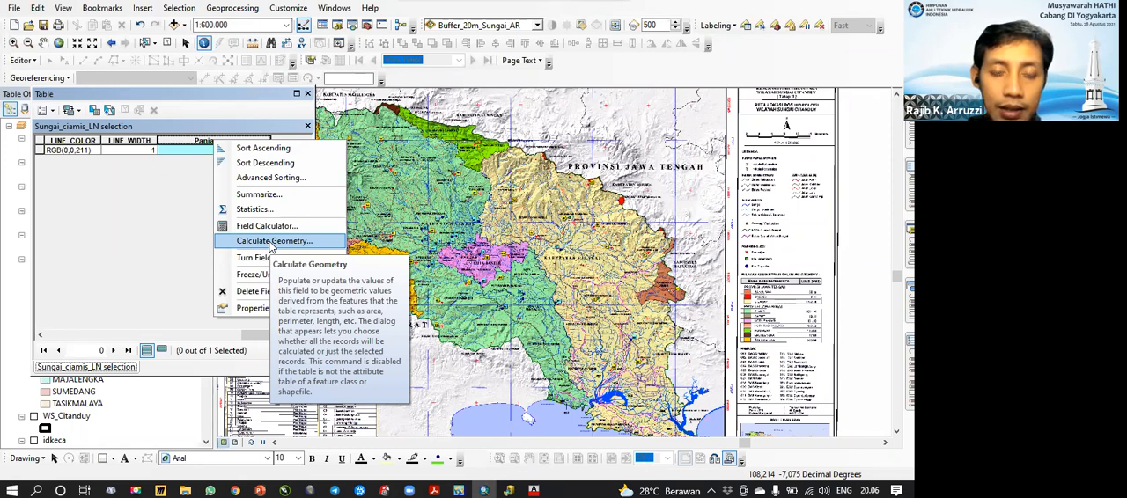
click(296, 242)
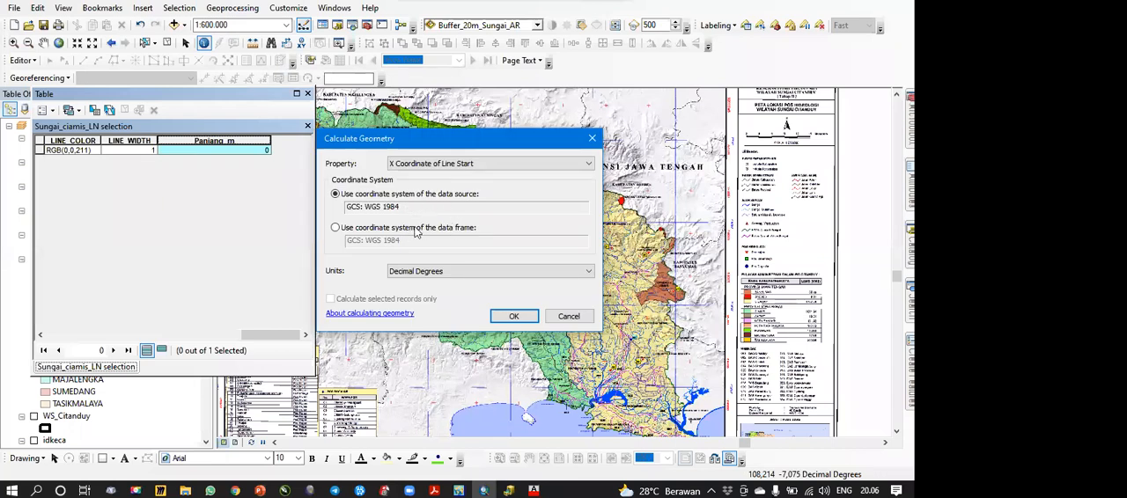
click(482, 164)
click(560, 150)
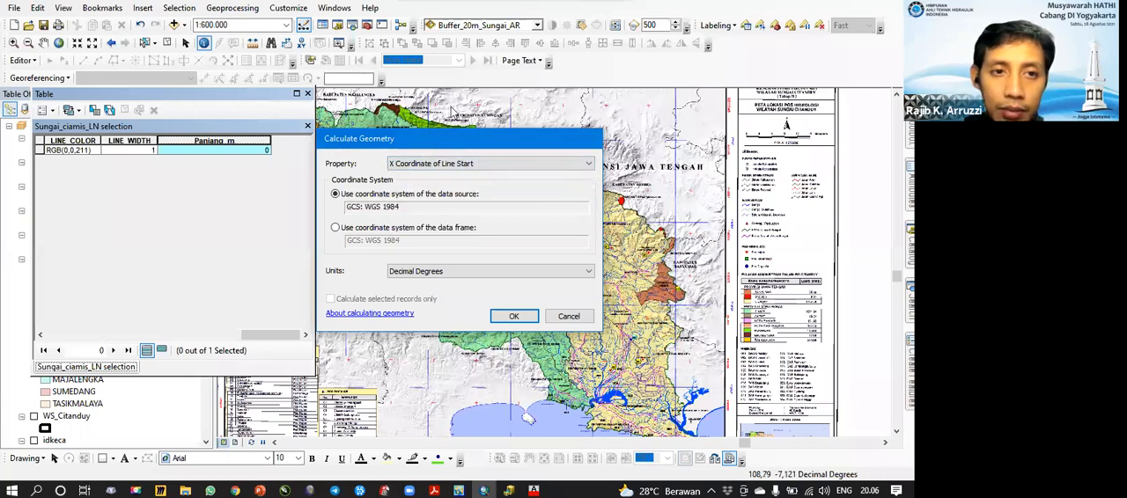
key(Escape)
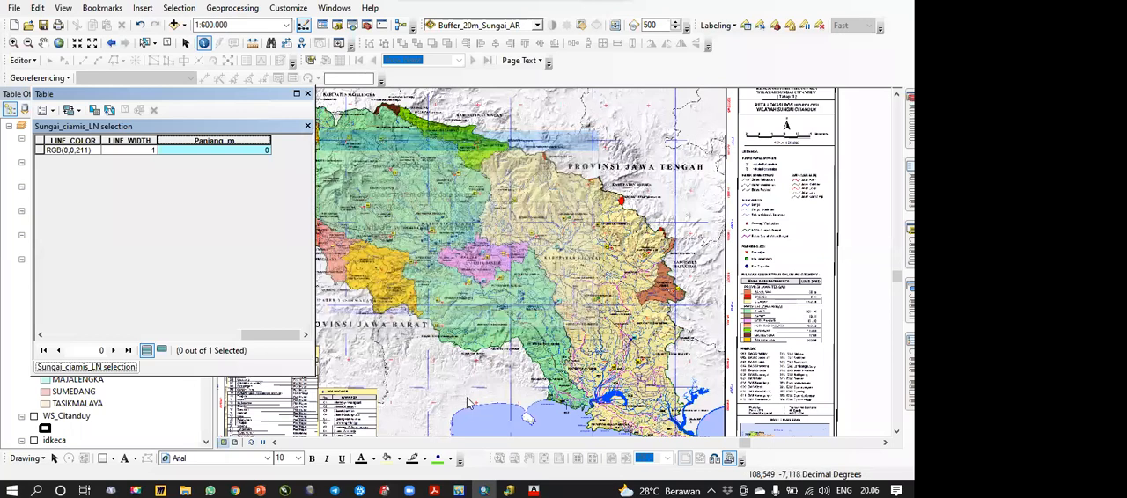
Step: Move the attribute table clear of the layer list and set the data frame's coordinate system to WGS 1984 UTM Zone 49S
drag(262, 93, 508, 121)
drag(489, 407, 441, 275)
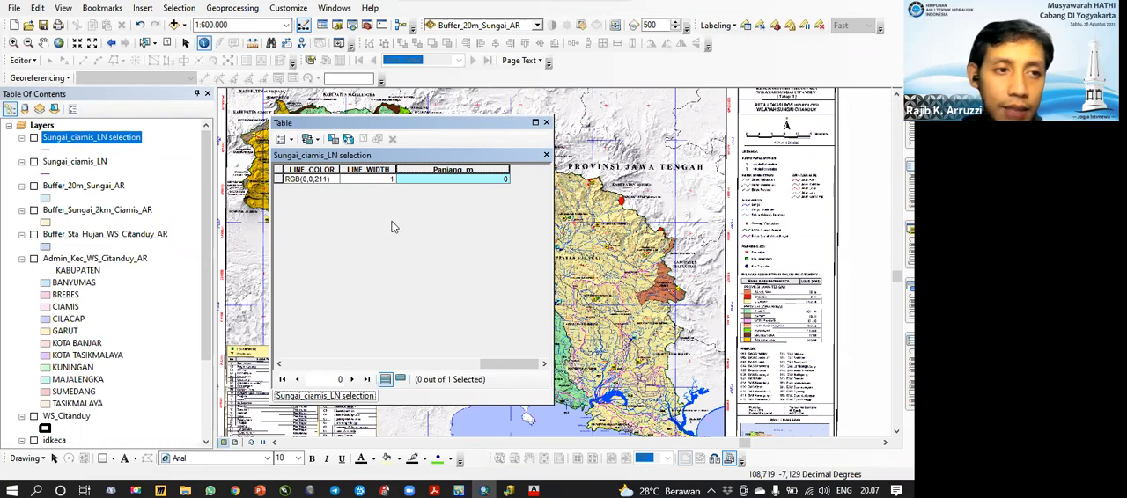
click(39, 126)
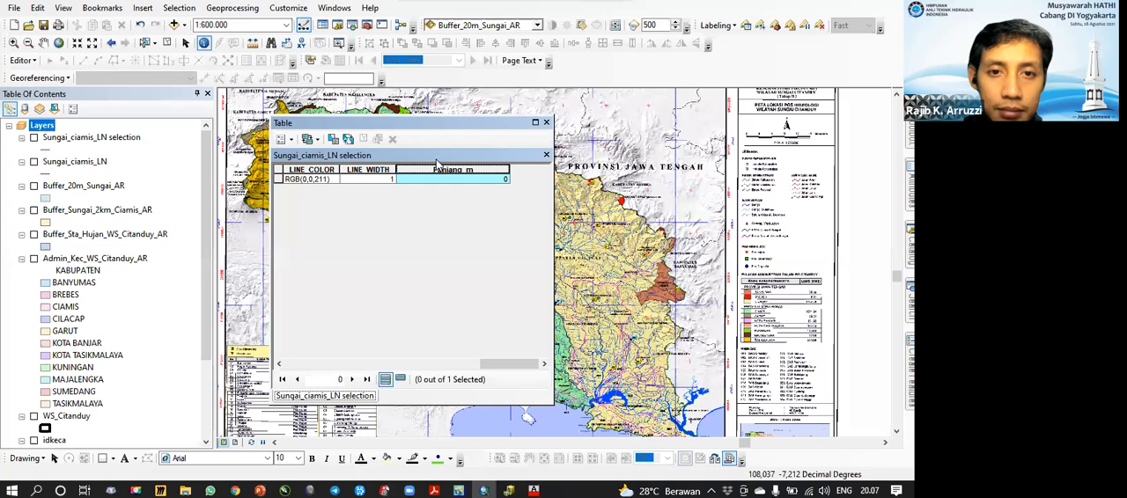
click(404, 160)
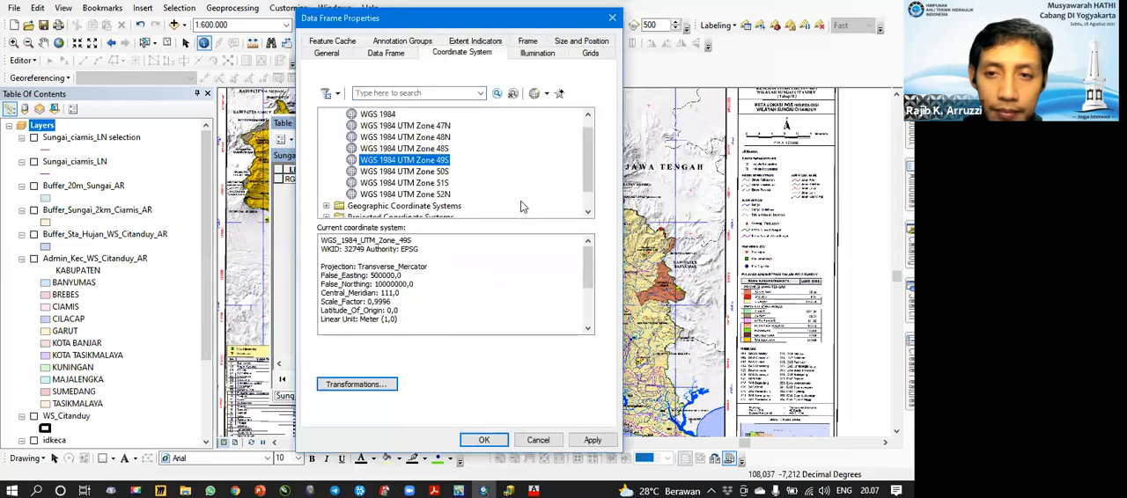
click(485, 439)
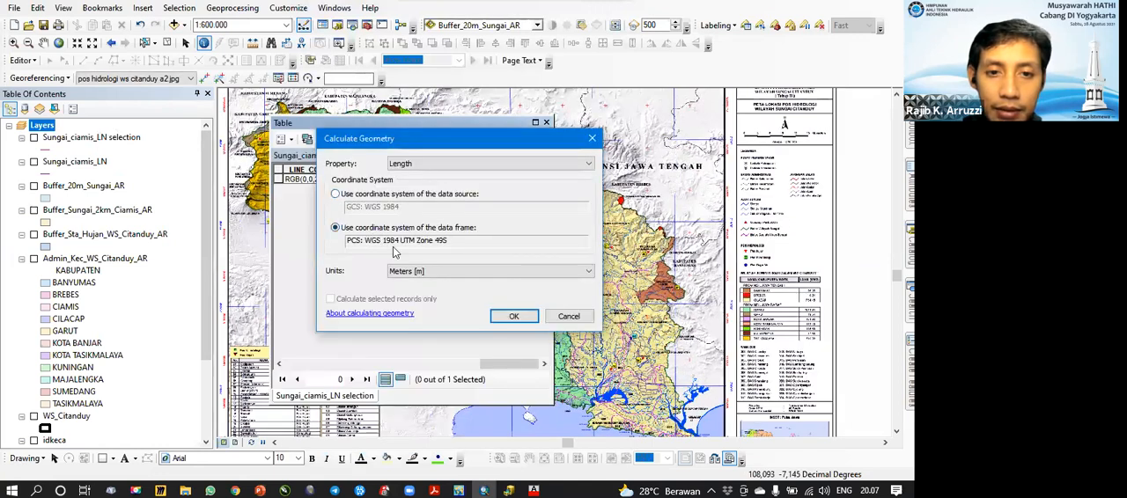
Step: Try to fill Panjang_m with the river's length in meters, using the data frame's coordinate system
click(416, 165)
click(414, 177)
click(432, 272)
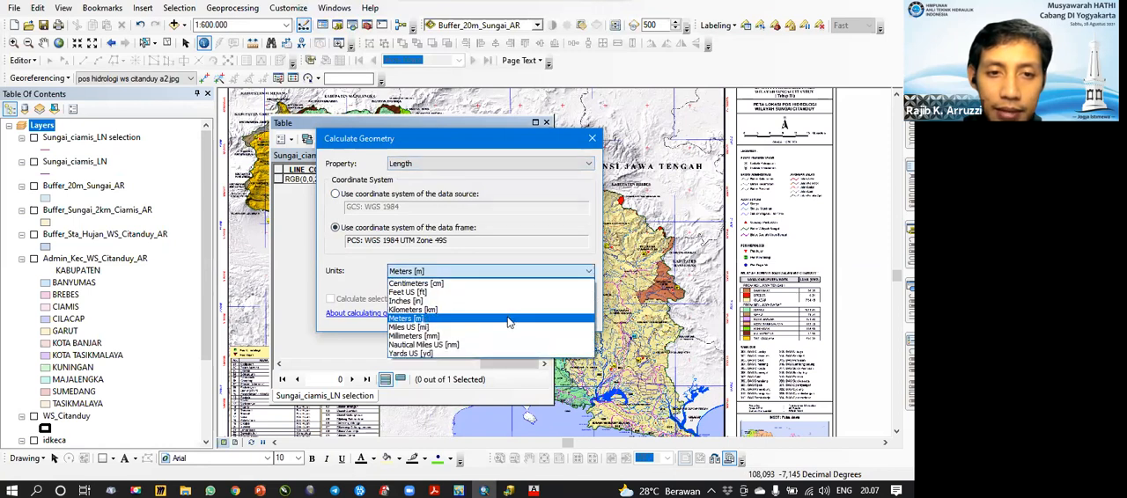
key(Up)
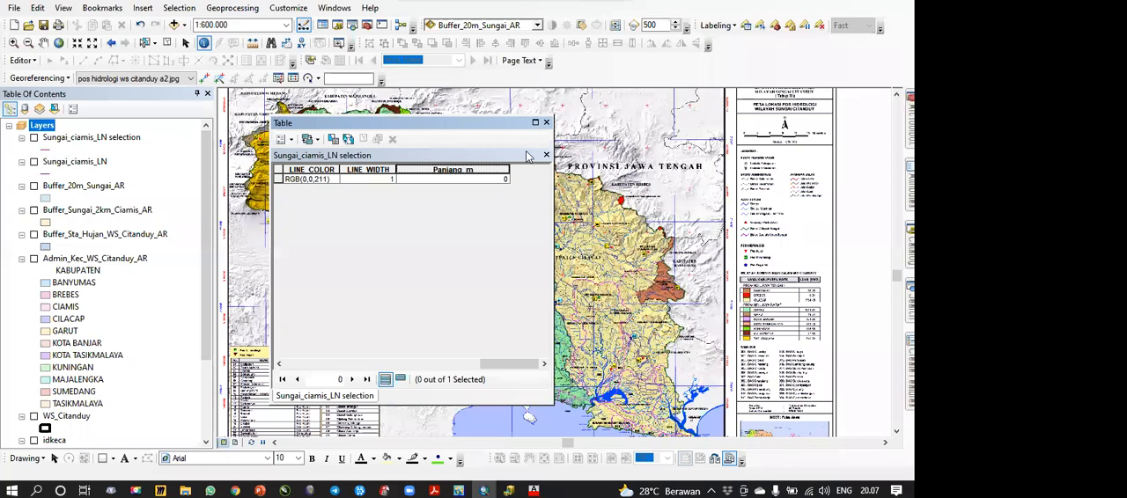
Step: Show the Sungai_ciamis_LN selection river up close and recalculate Panjang_m as Length in Meters with the data frame's WGS 1984 UTM Zone 49S
click(453, 169)
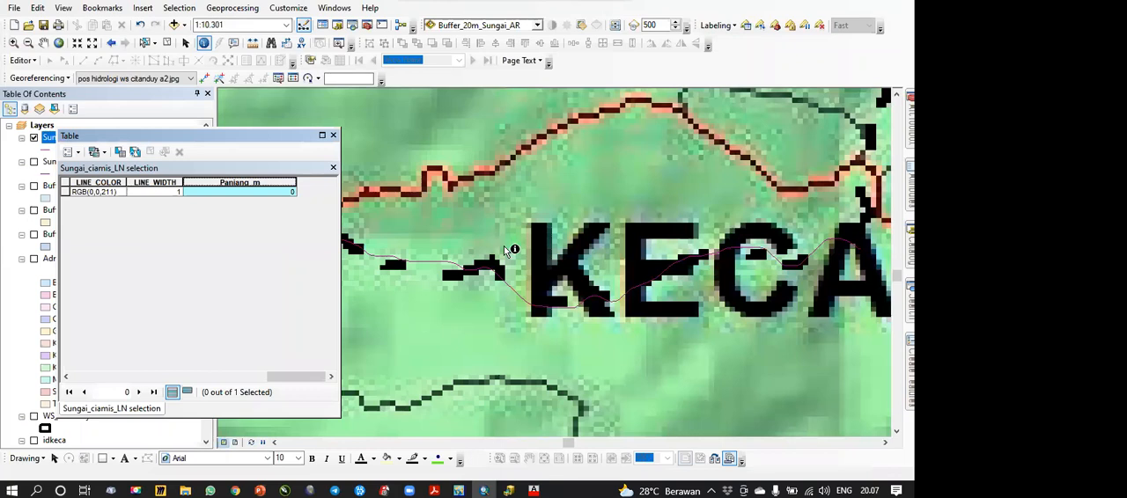
right_click(259, 185)
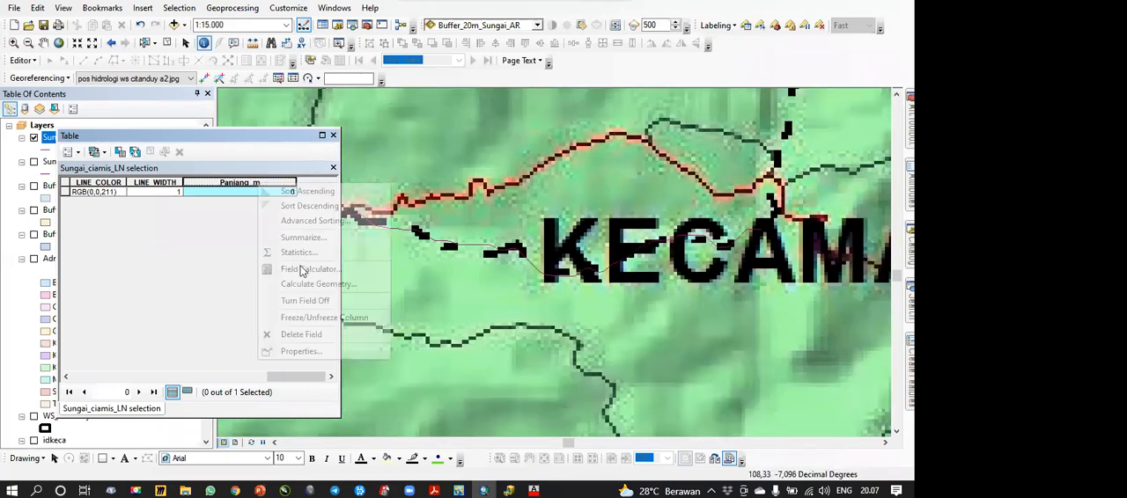
click(303, 284)
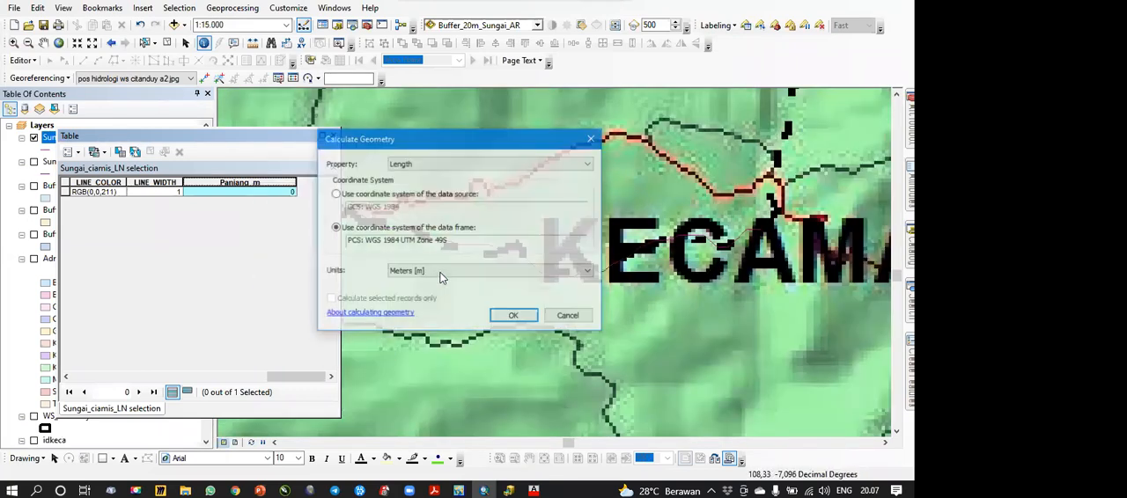
click(440, 273)
click(427, 319)
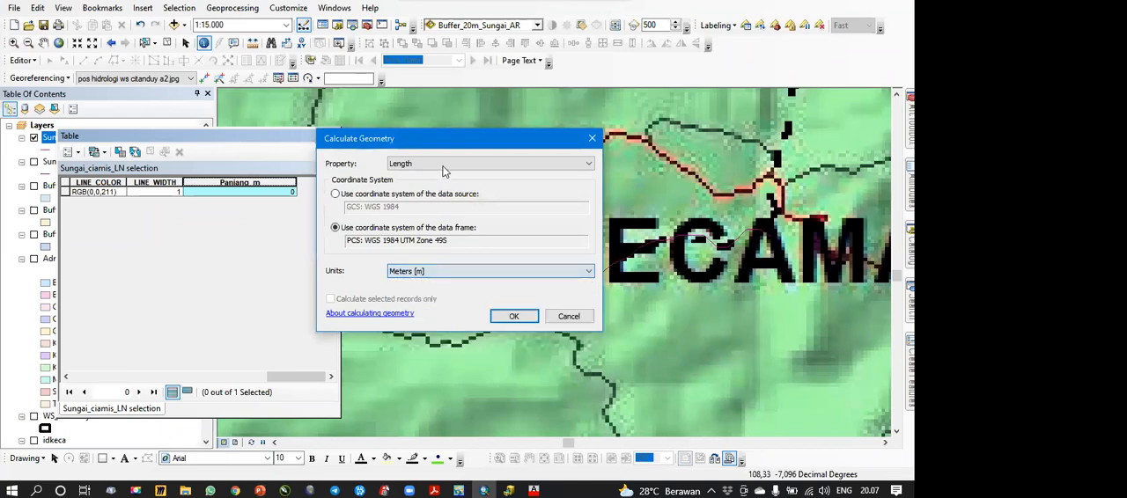
click(514, 316)
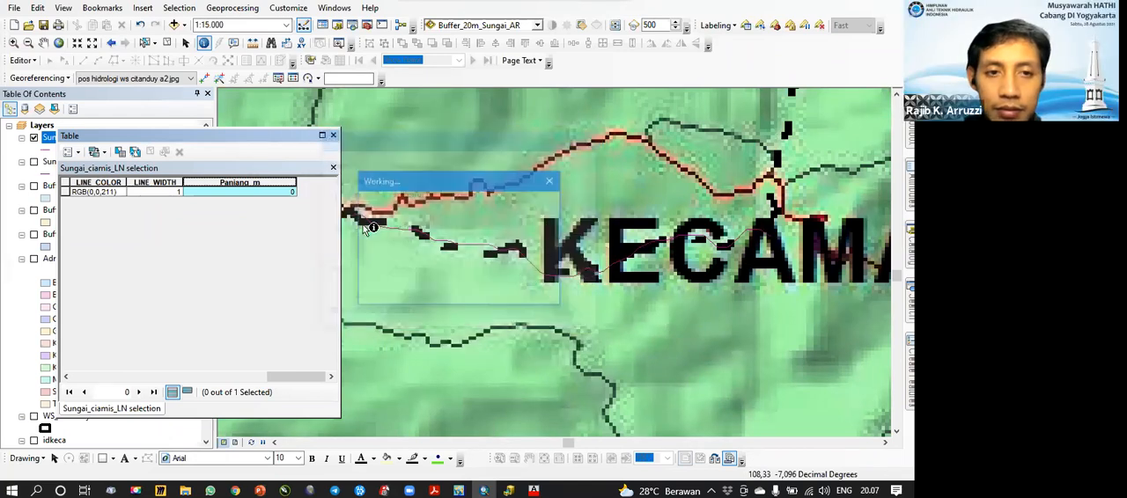
Step: Highlight the Panjang_m column and measure the distance along the selected river on the map, finishing by closing the measurement
click(222, 183)
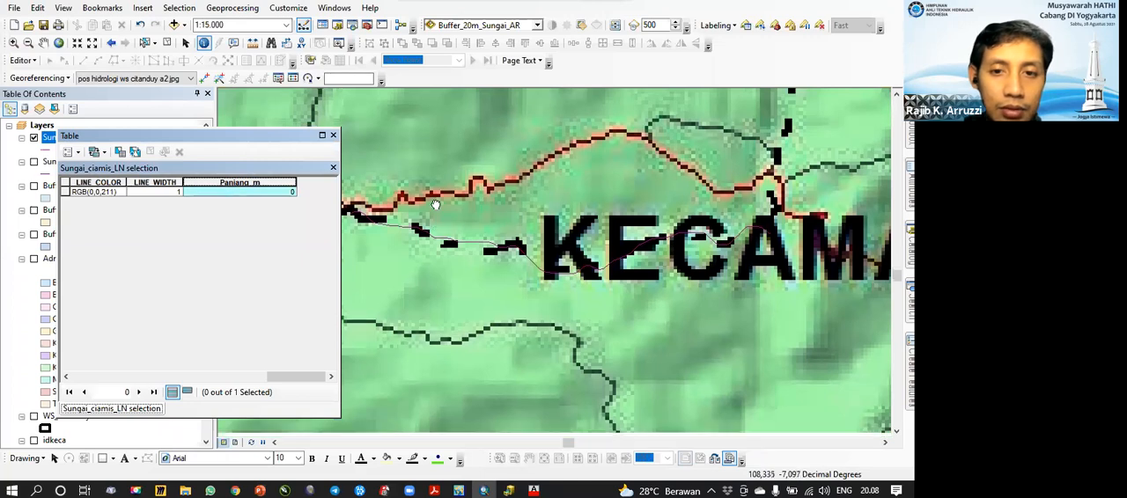
scroll(381, 188, up, 2)
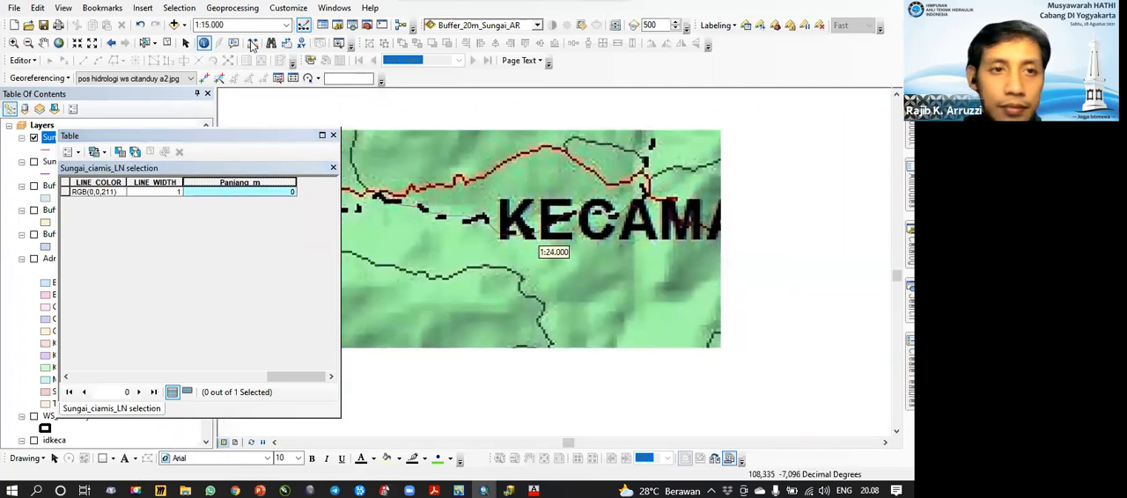
click(382, 199)
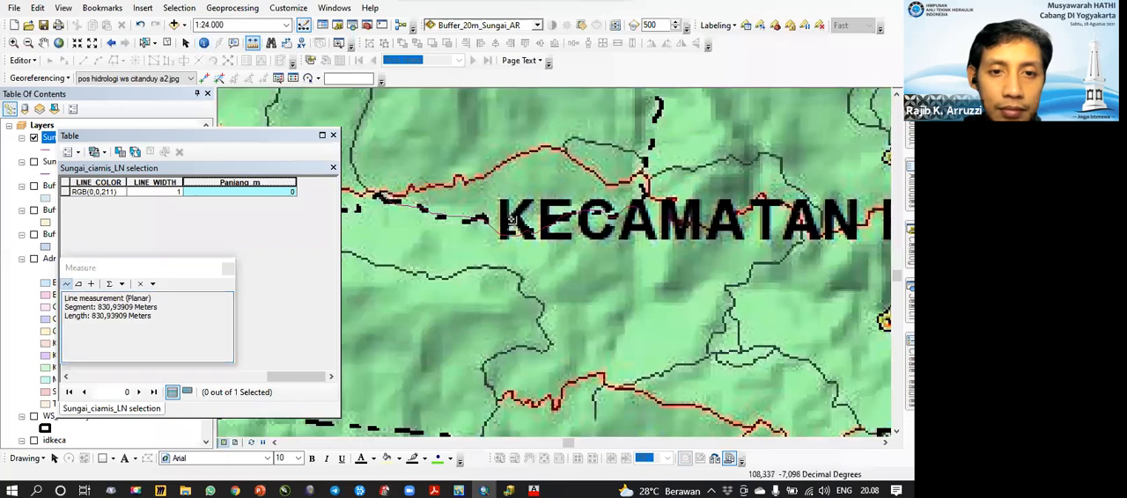
click(649, 216)
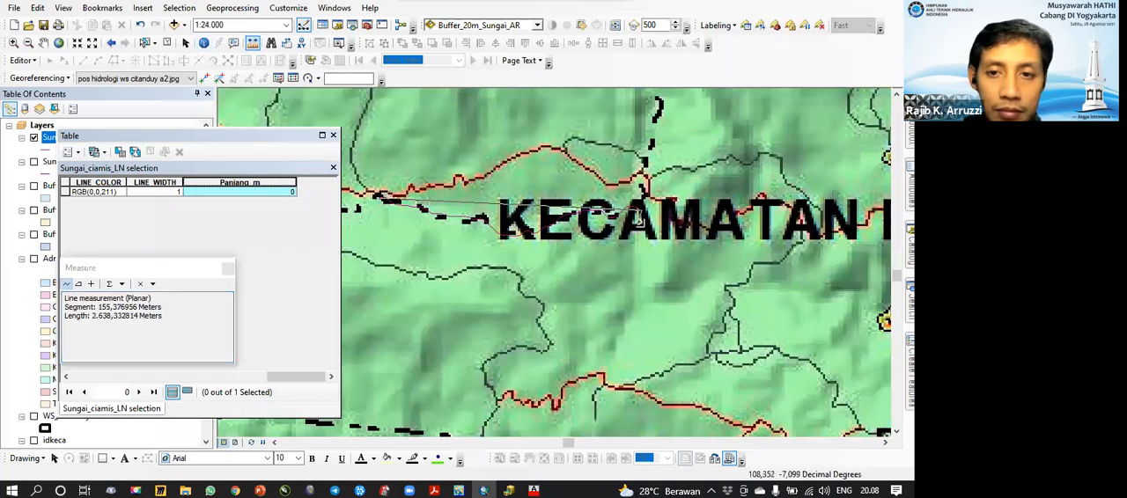
double_click(640, 209)
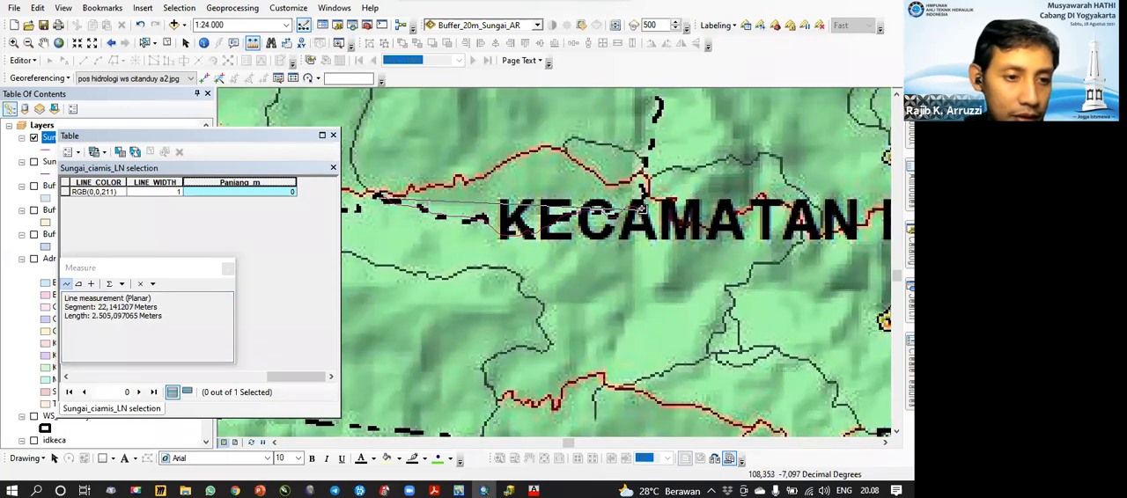
double_click(643, 210)
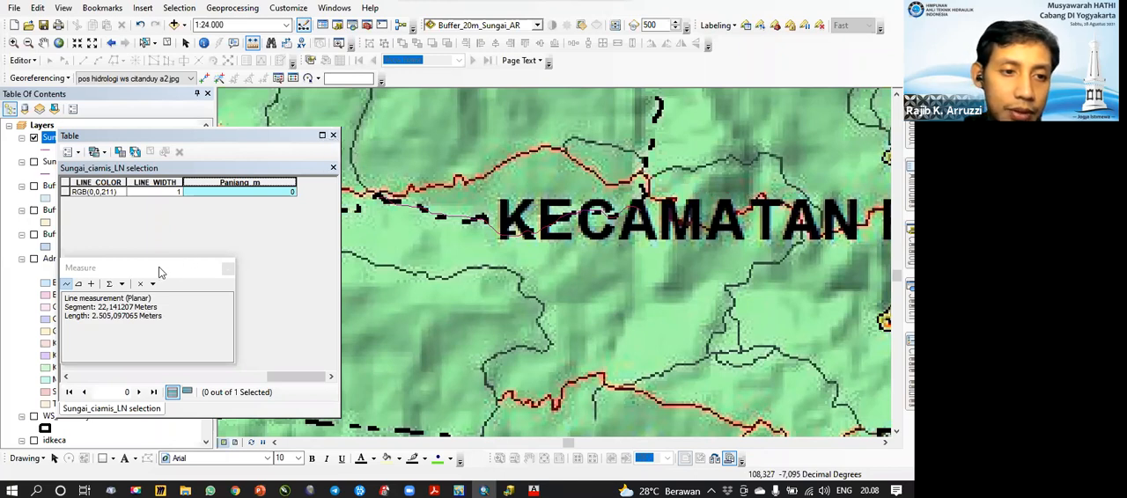
drag(469, 112, 471, 110)
click(503, 100)
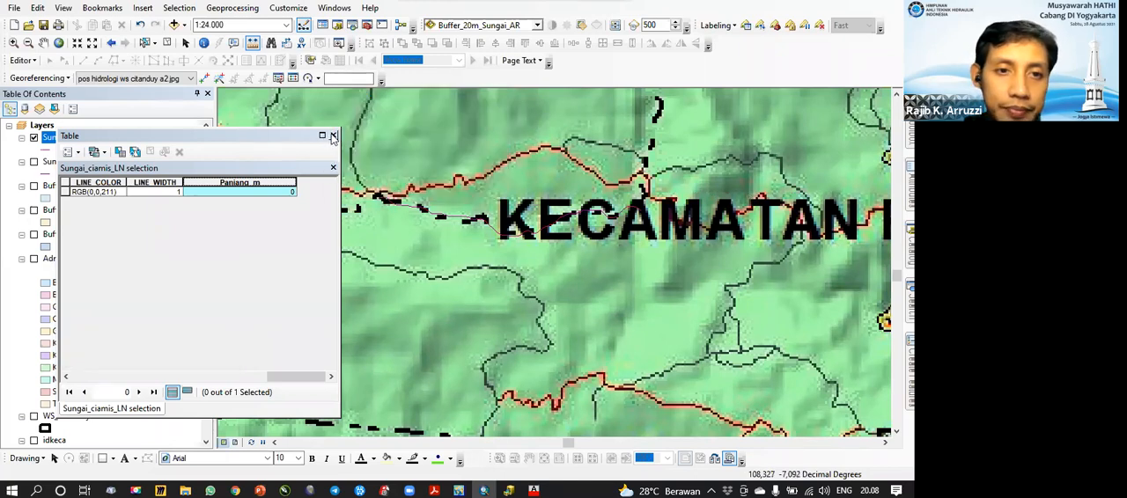
Step: Close the attribute table and switch the Sungai_ciamis_LN selection layer off and on to locate its river on the map
click(333, 135)
click(34, 137)
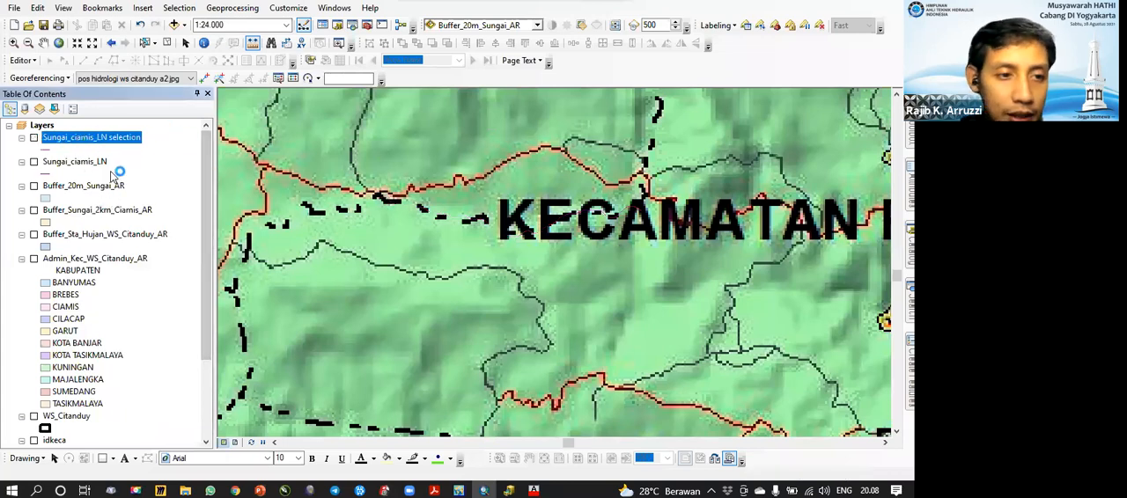
click(35, 137)
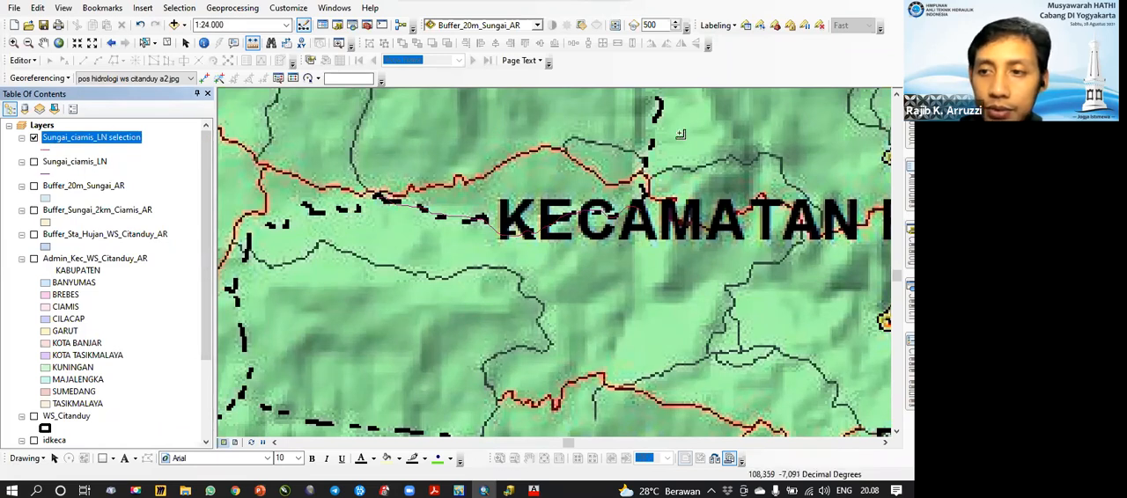
Step: Look through the toolsets of Data Management Tools for one that reprojects data
click(911, 247)
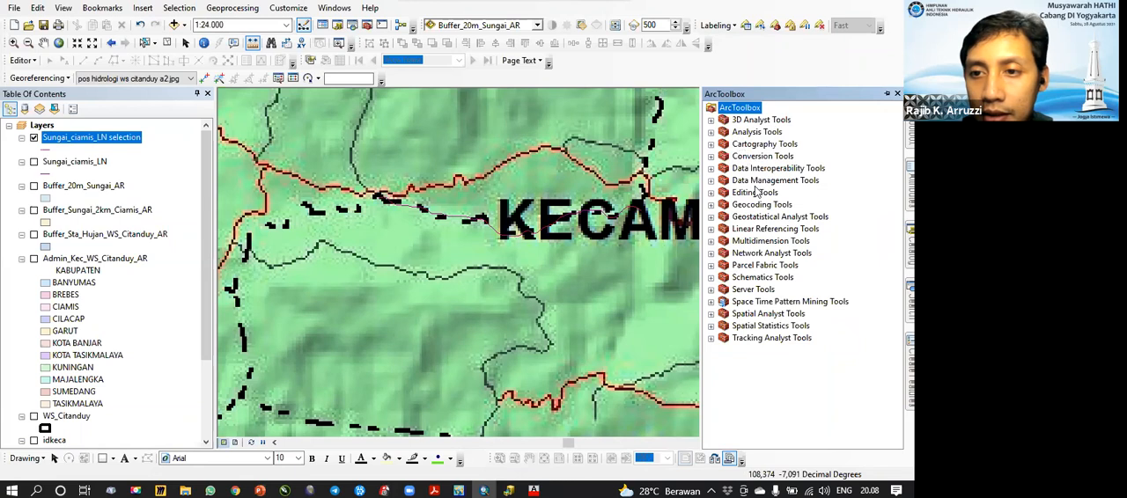
click(712, 180)
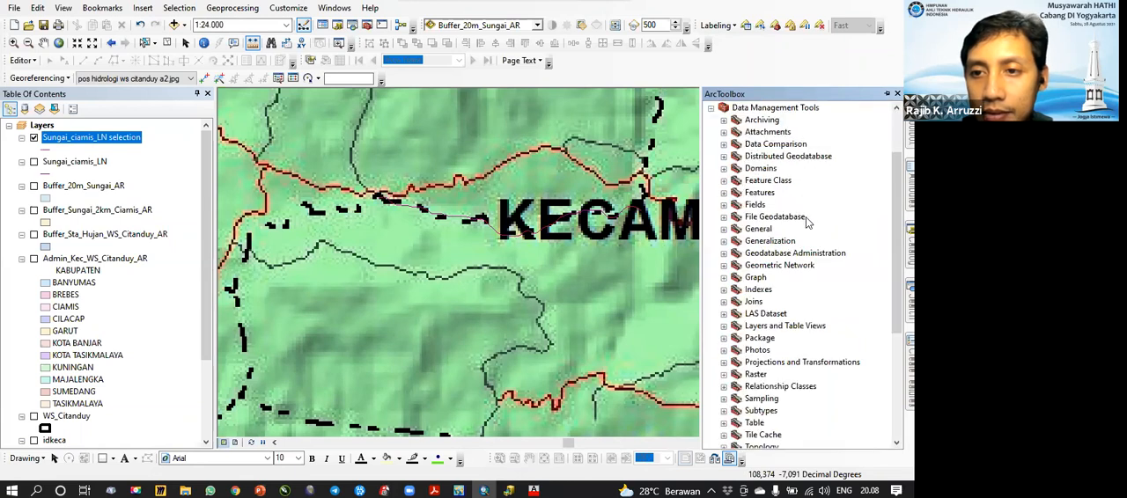
scroll(807, 223, down, 3)
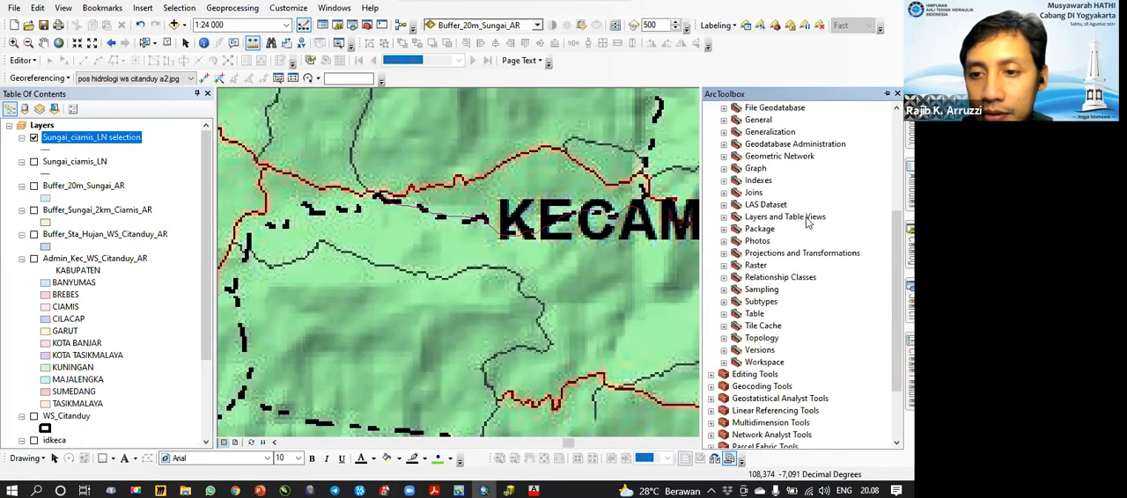
scroll(806, 223, up, 3)
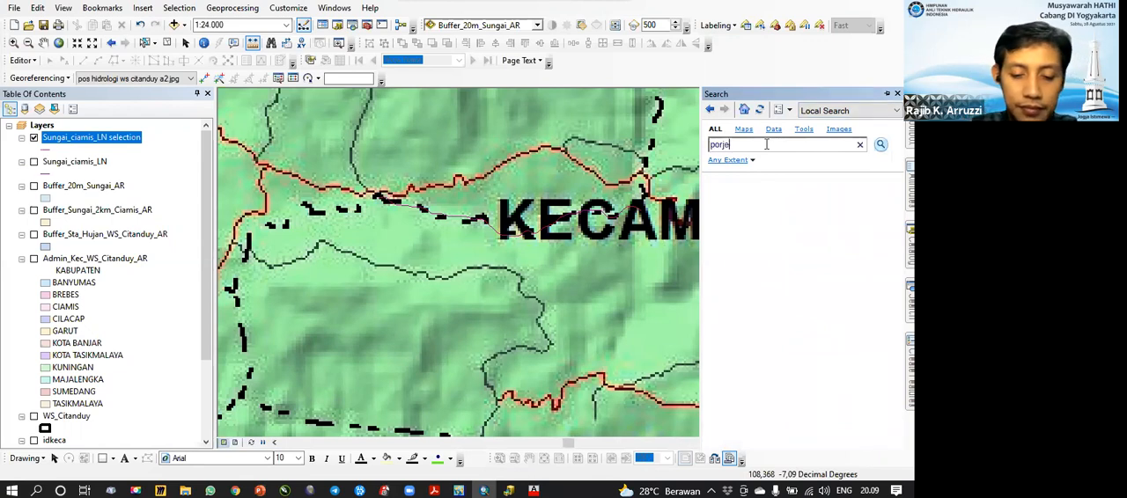
Step: Search locally for "projection" to find the Project (Data Management) tool
key(Return)
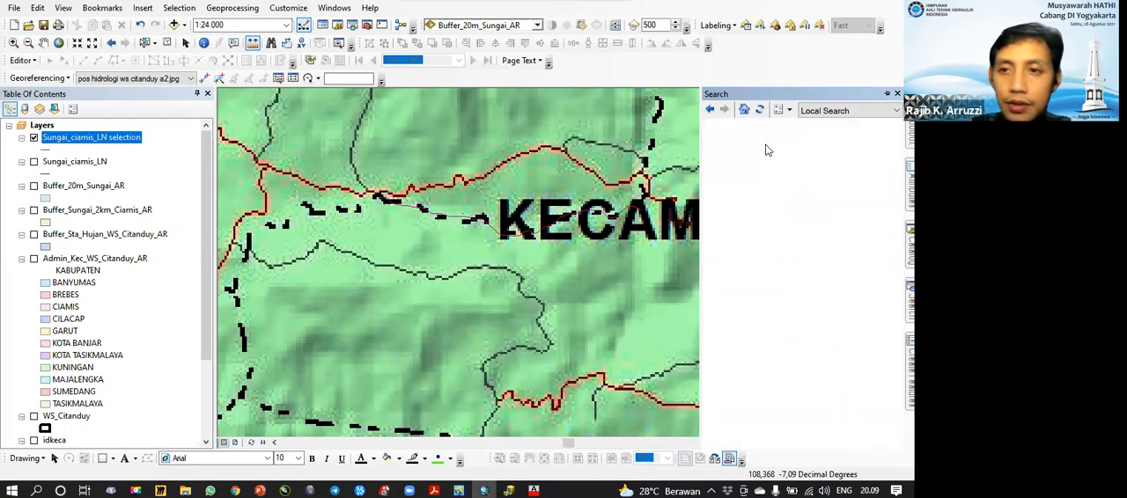
click(719, 144)
key(BackSpace)
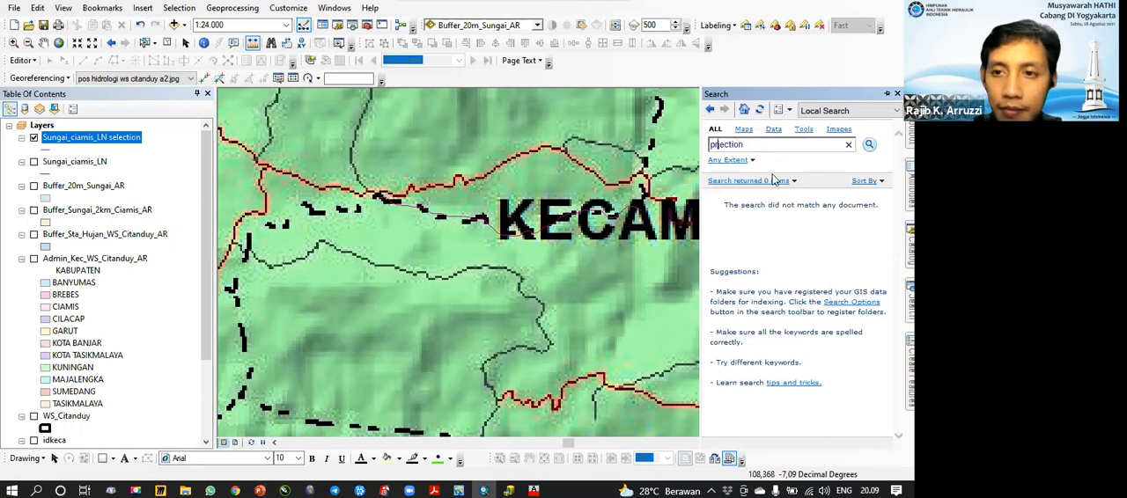
key(Right)
text(o)
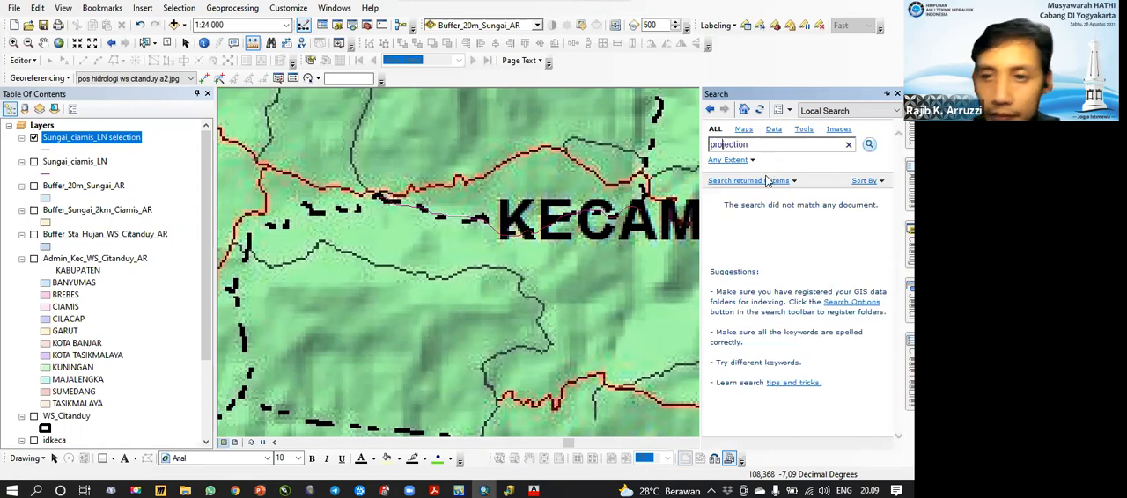
click(870, 146)
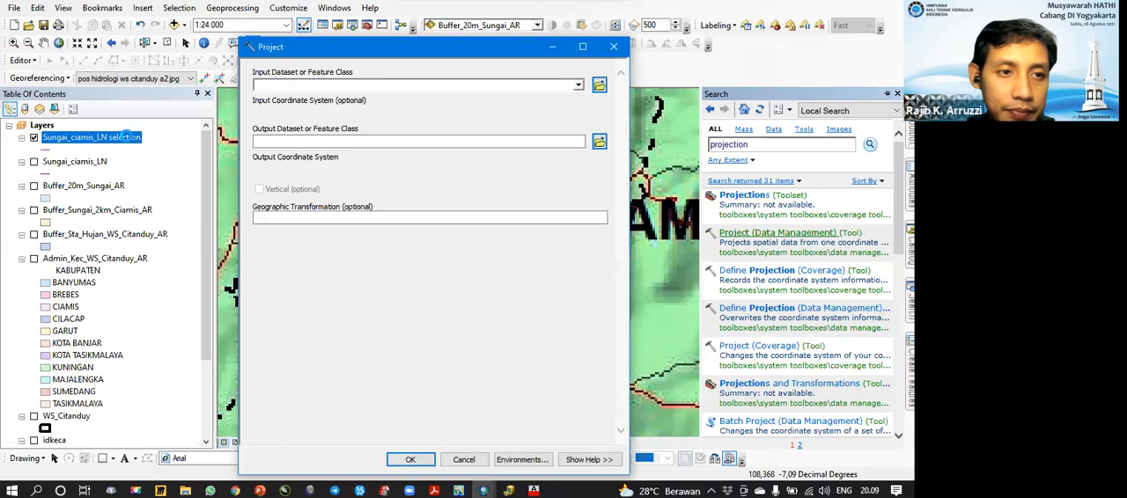
Step: In the Project tool, use Sungai_ciamis_LN selection as input and set the output coordinate system to WGS 1984 UTM Zone 49S
drag(126, 137, 415, 87)
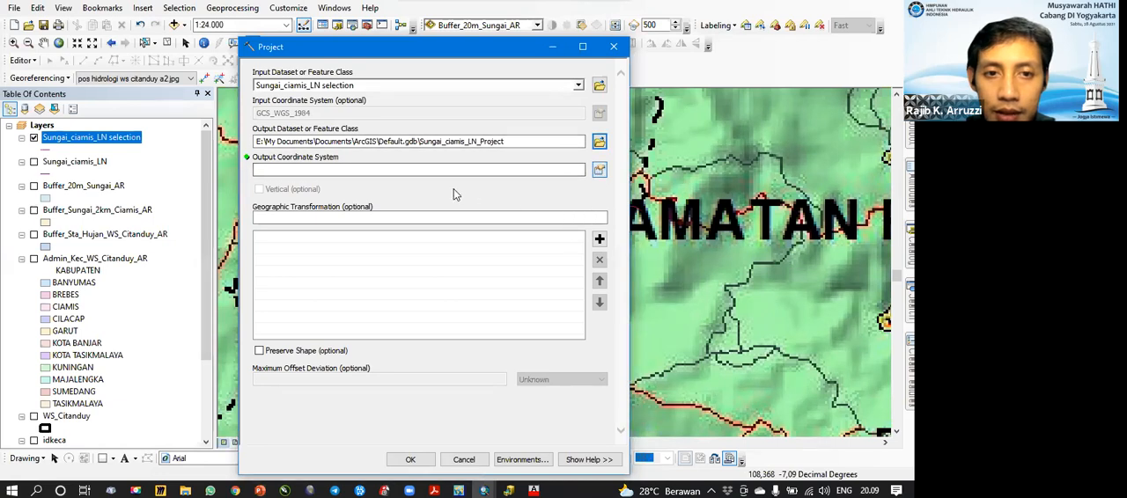
click(599, 169)
click(418, 205)
click(507, 433)
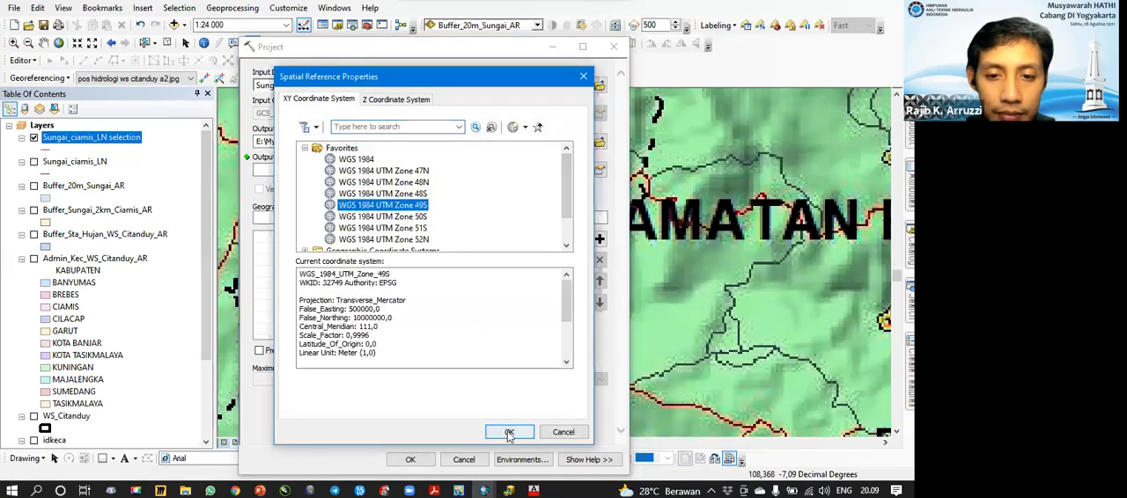
Step: Name the output feature class Sungai_UTM_LN in the 1 data shp folder and run the projection
click(598, 142)
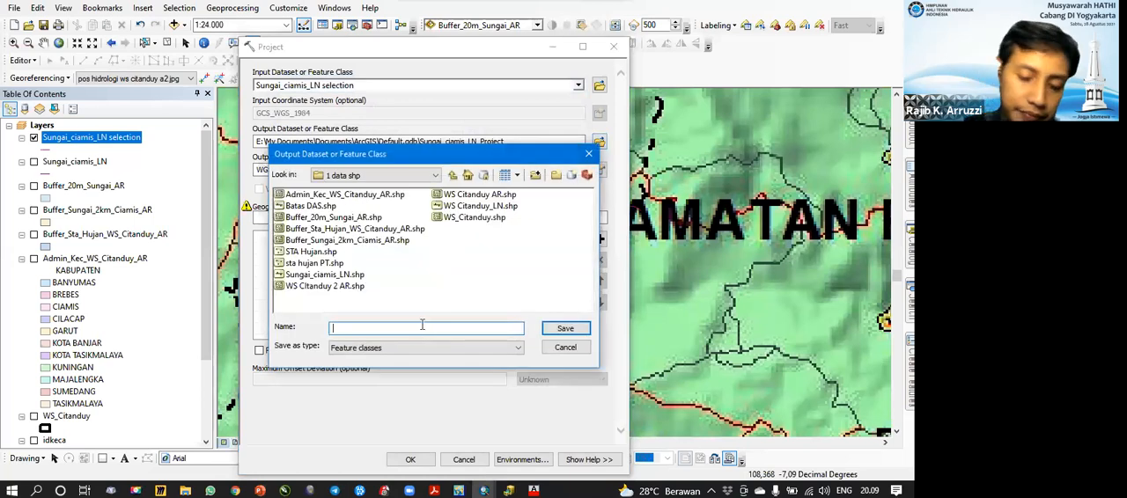
text(Sungai_UTM)
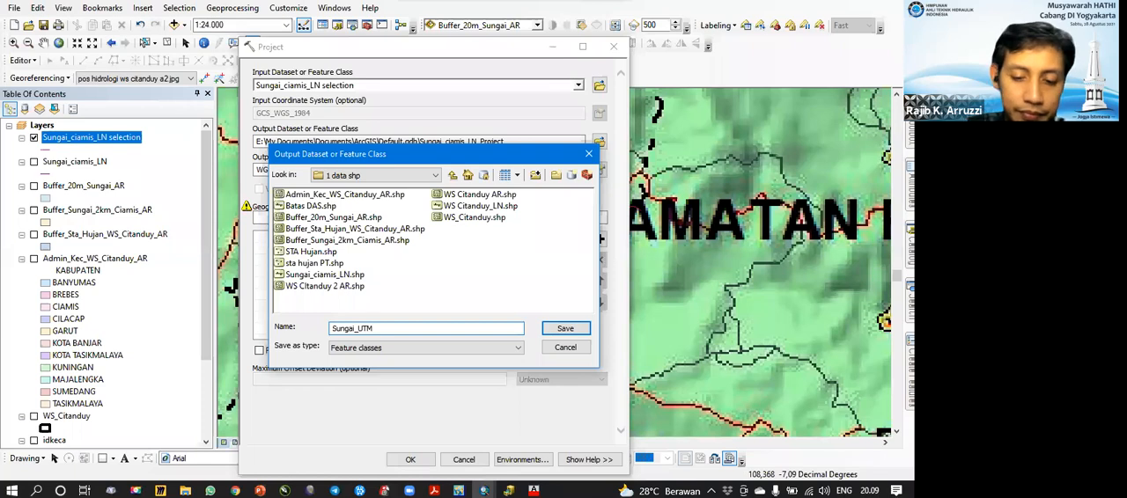
text(_LN)
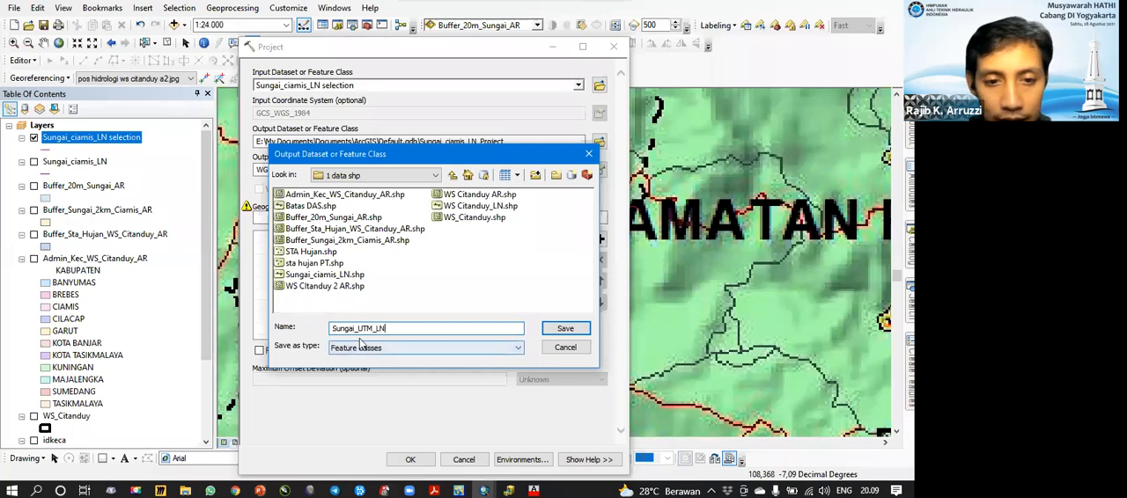
click(565, 328)
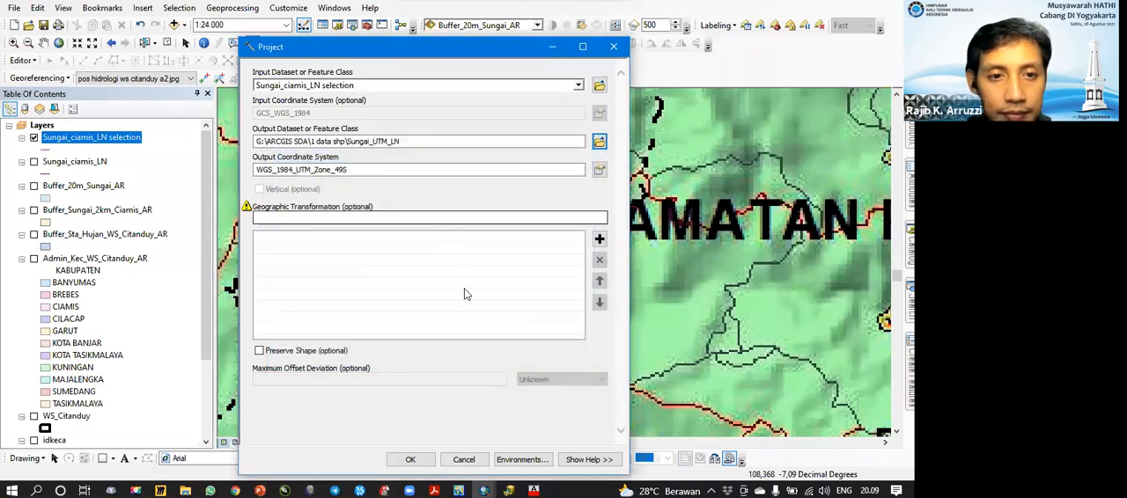
key(Return)
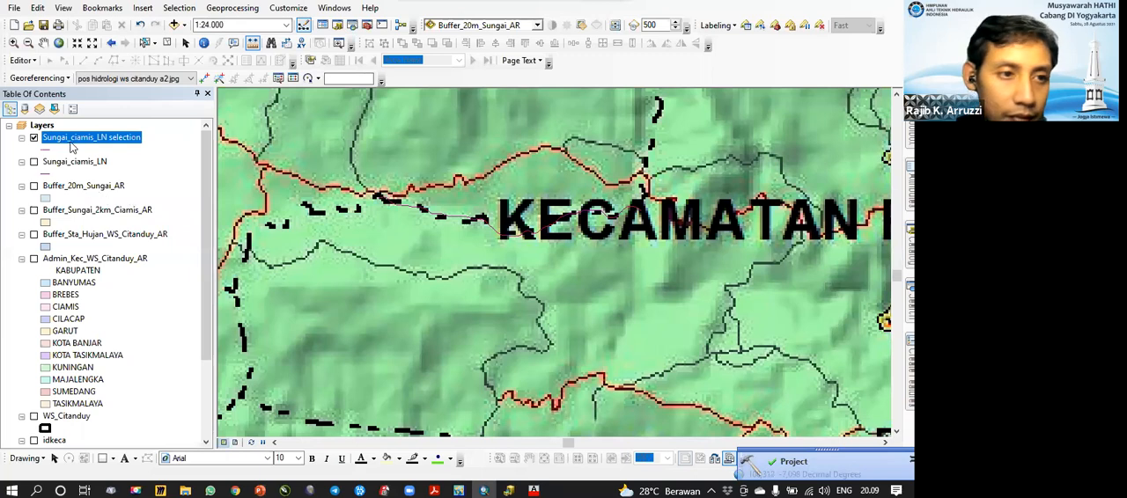
Step: Open the geoprocessing results of the Project run and try to add its output Sungai_UTM_LN to the map
scroll(148, 320, down, 3)
scroll(148, 320, up, 3)
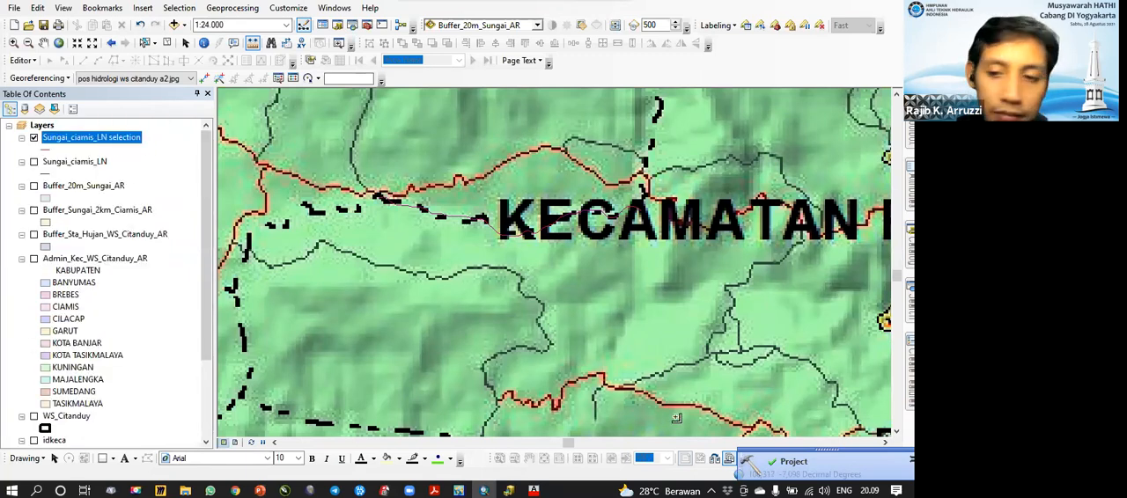
click(793, 464)
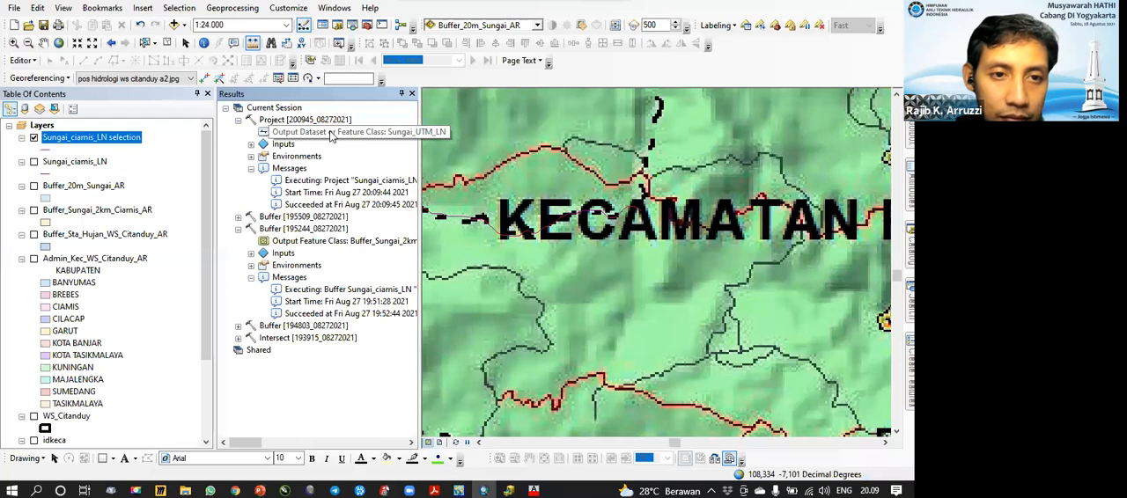
click(340, 133)
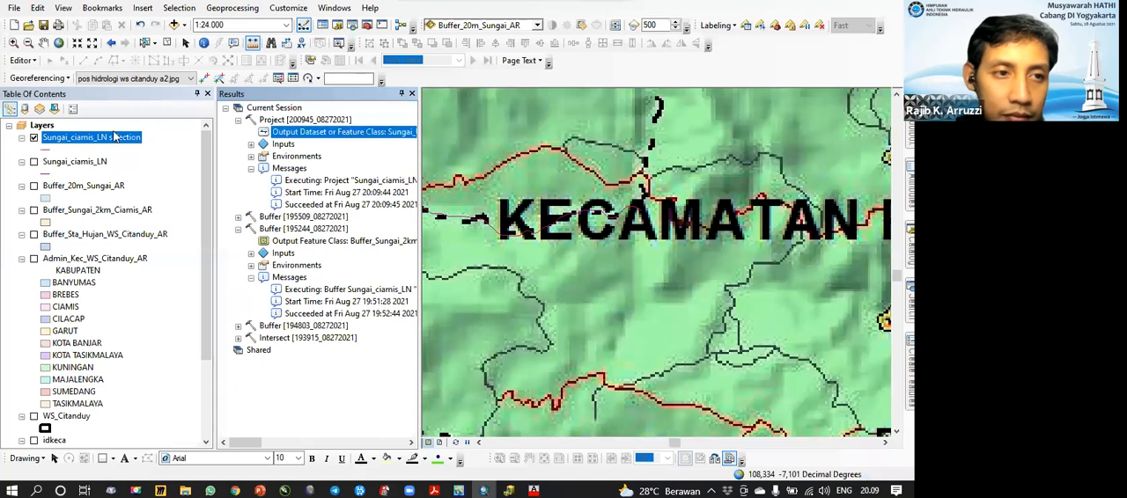
right_click(293, 133)
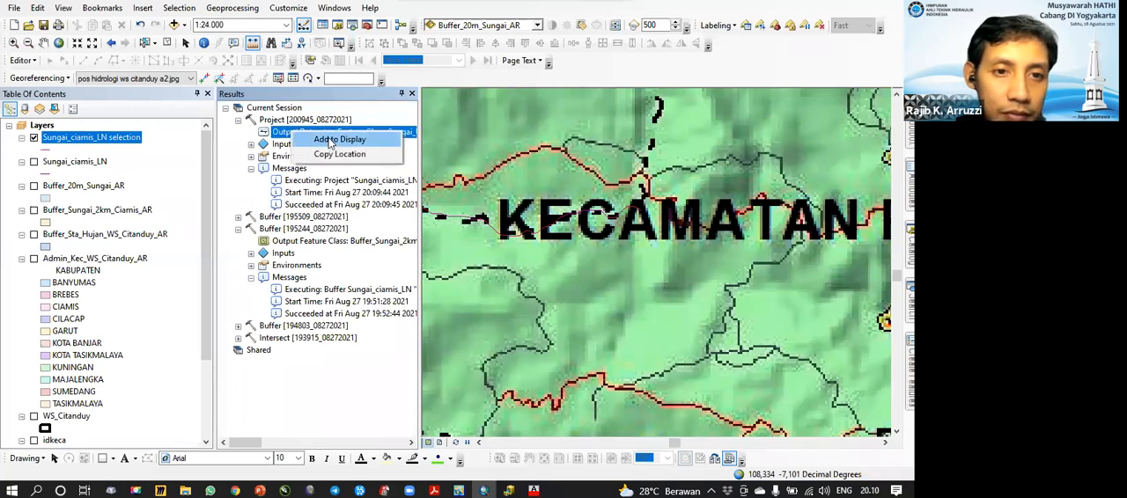
click(331, 141)
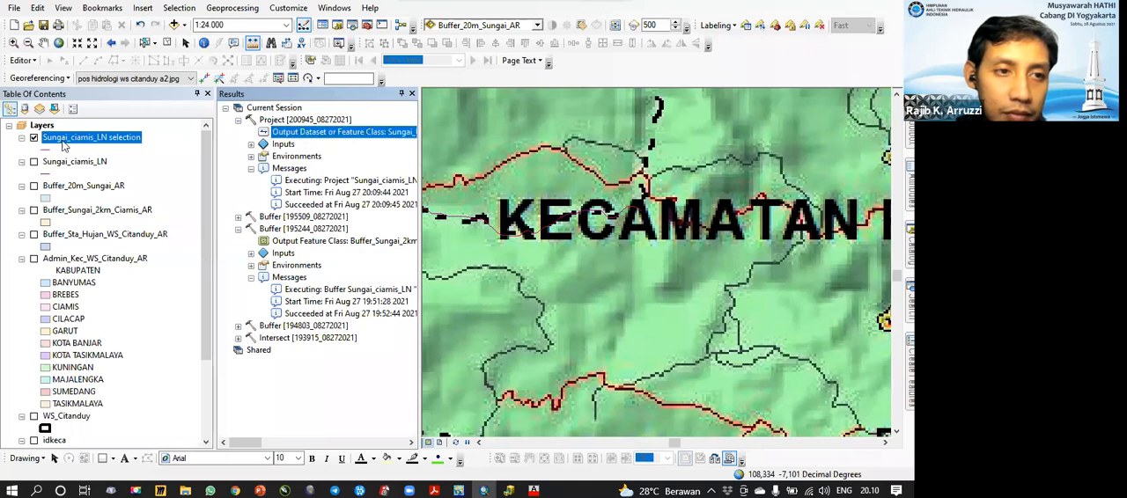
Step: Toggle the Sungai_ciamis_LN selection layer to check the map for the projected river, and close the geoprocessing results
click(34, 139)
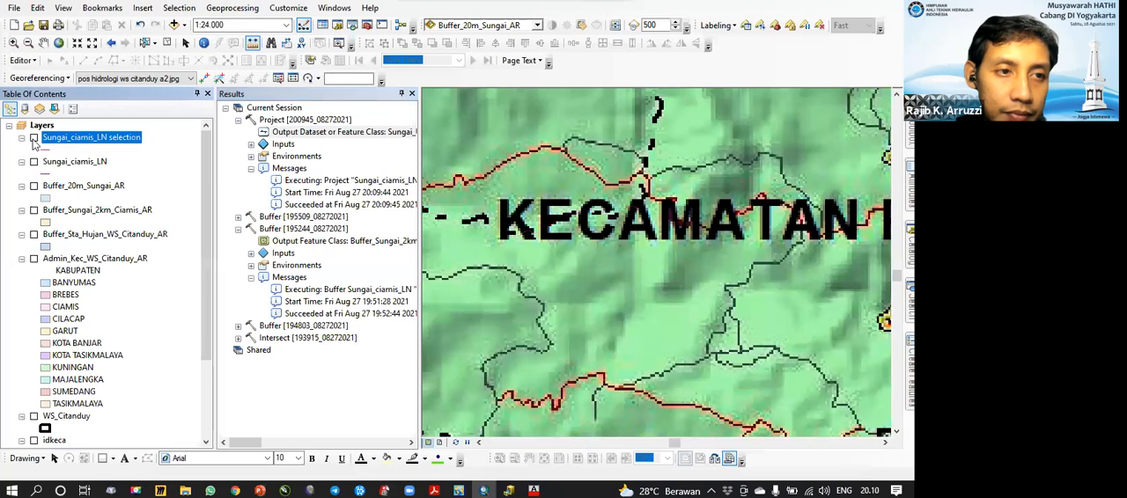
click(309, 120)
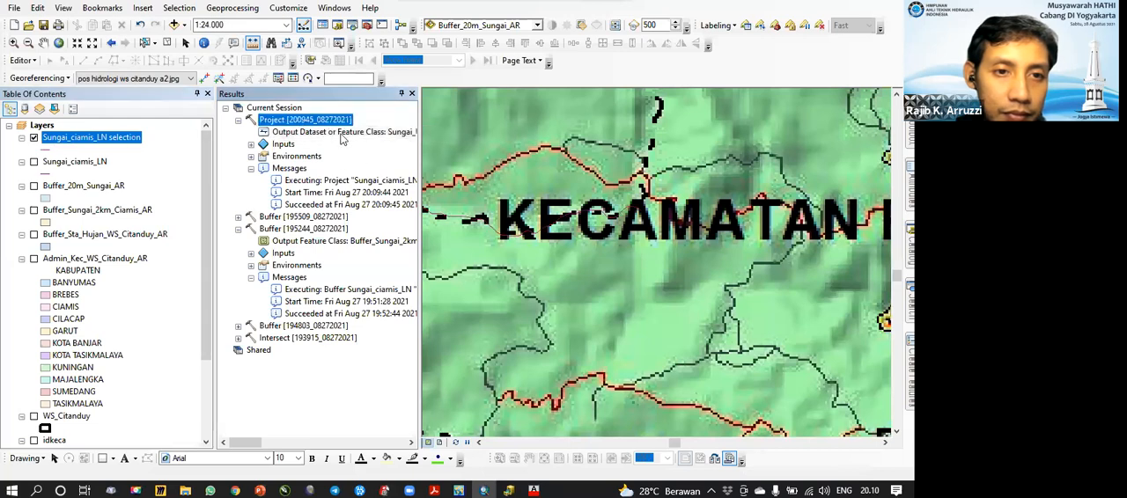
click(325, 133)
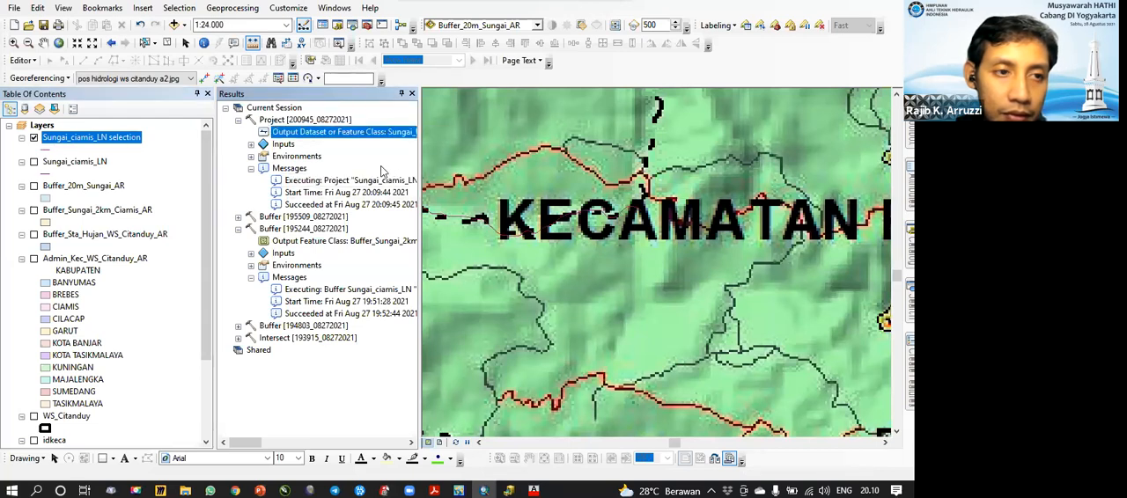
right_click(121, 142)
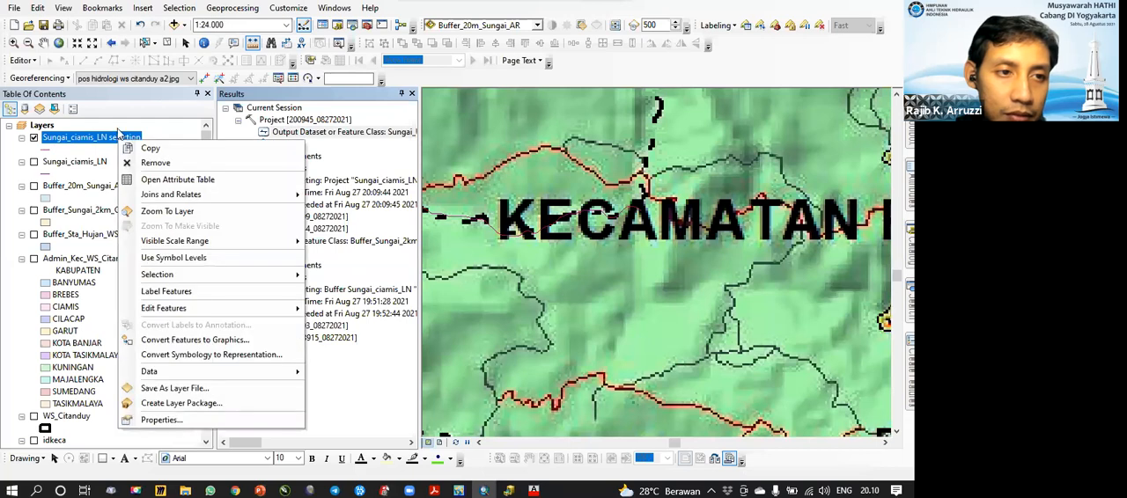
click(34, 139)
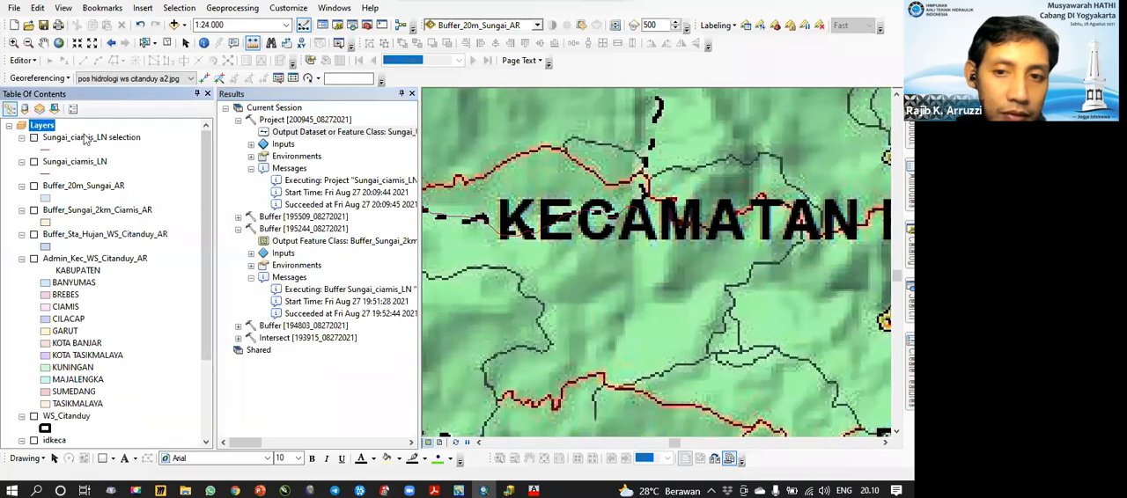
click(33, 139)
click(411, 99)
click(412, 95)
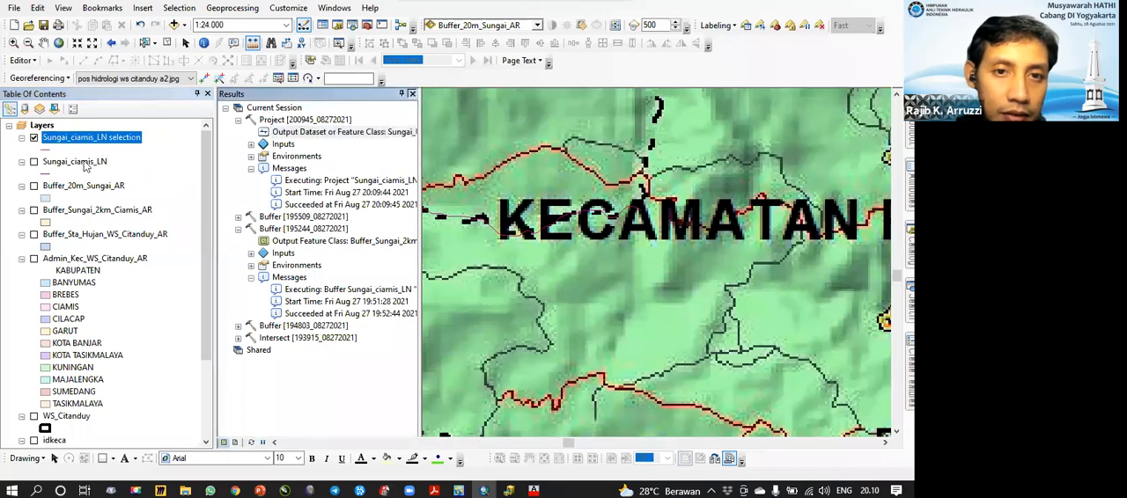
Step: Start exporting the data of the Sungai_ciamis_LN selection layer, choosing the 1 data shp folder in G:\ARCGIS SDA as output location
right_click(83, 140)
mouse_move(224, 313)
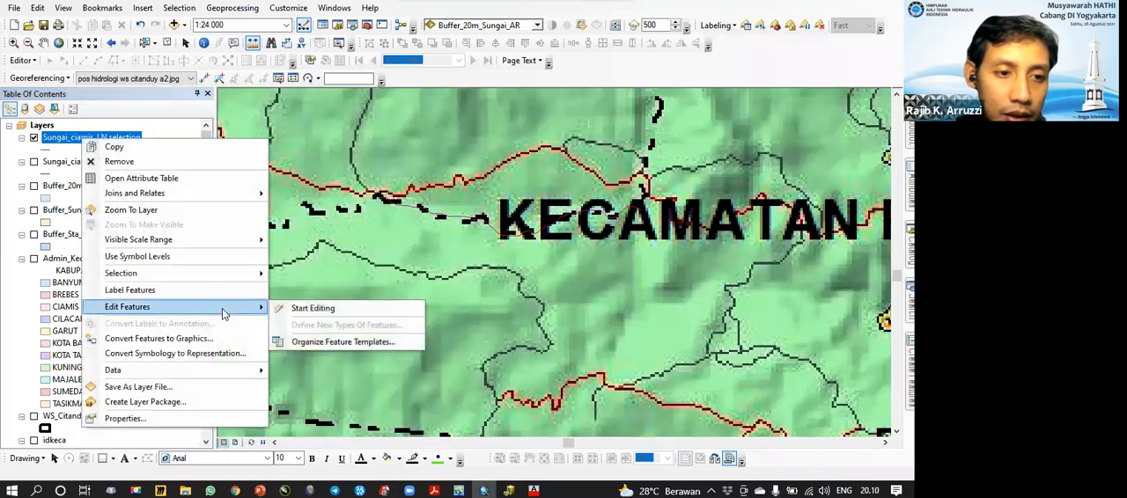
mouse_move(218, 371)
click(327, 387)
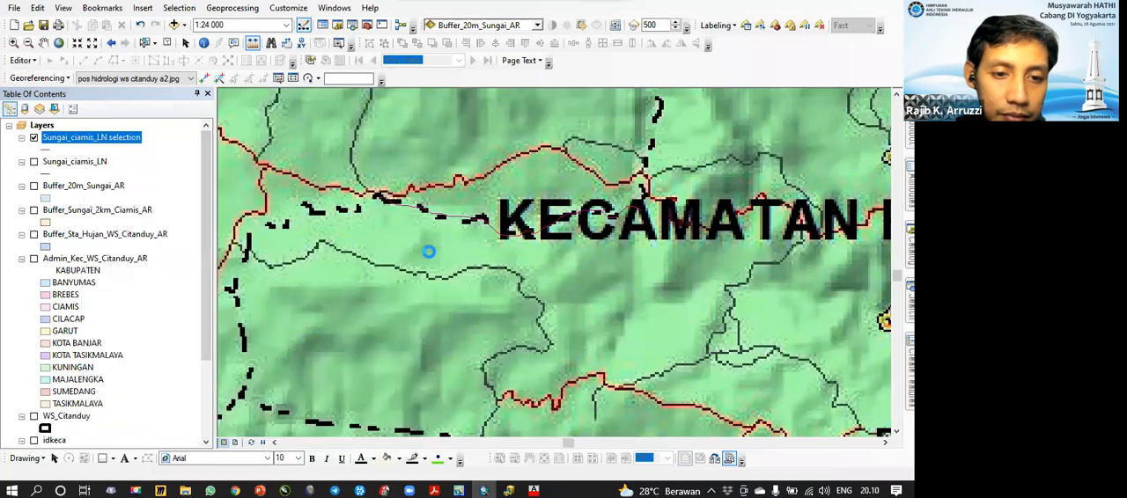
click(573, 261)
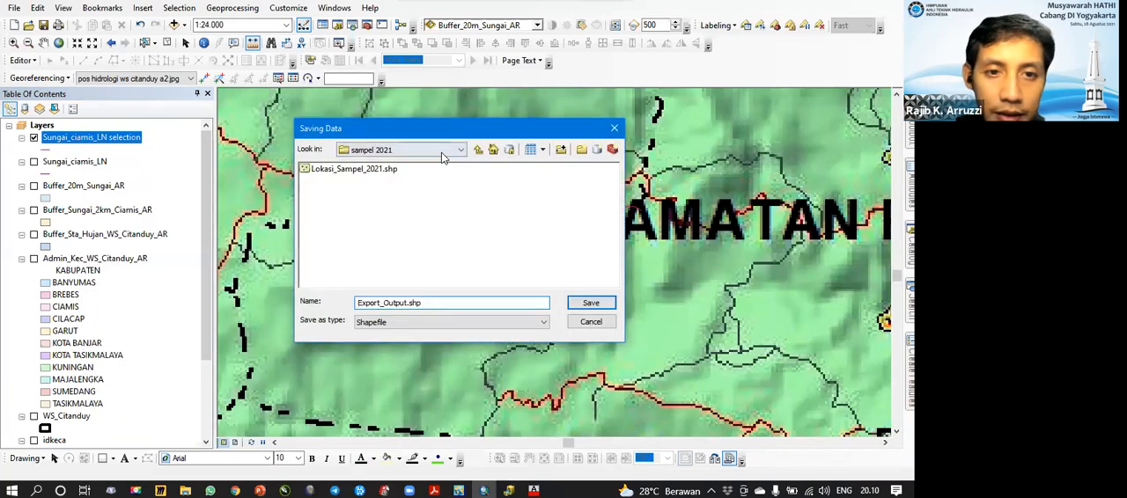
click(456, 150)
click(425, 262)
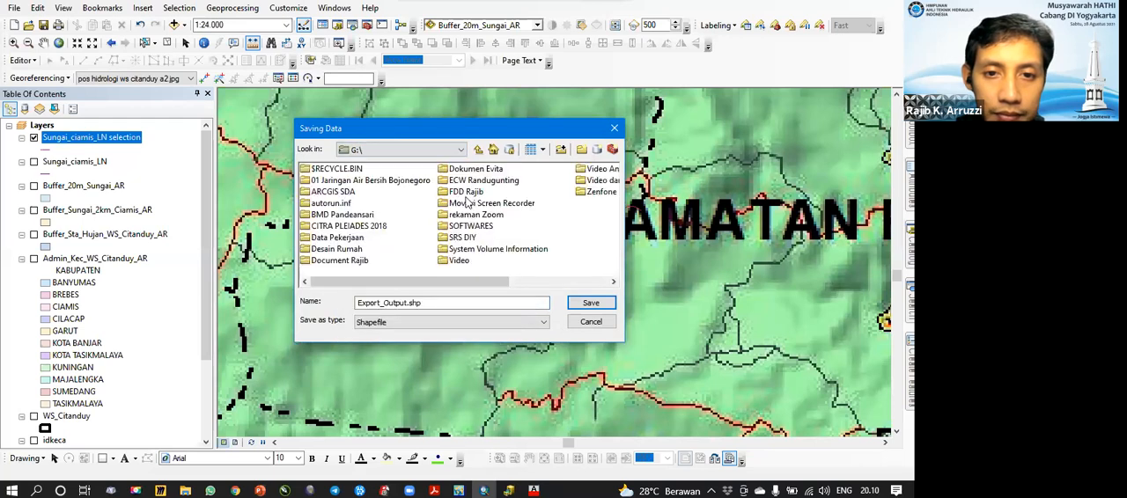
double_click(338, 191)
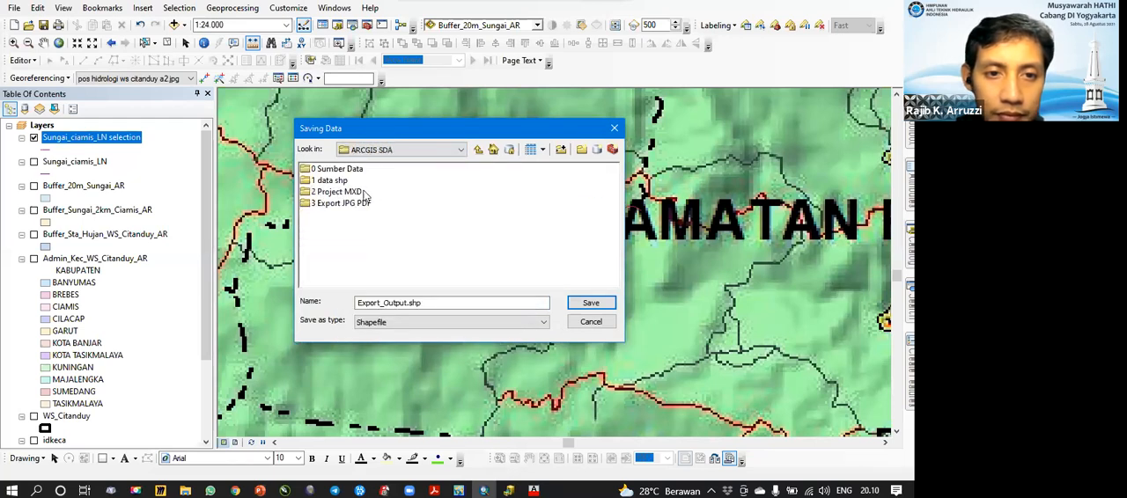
double_click(340, 182)
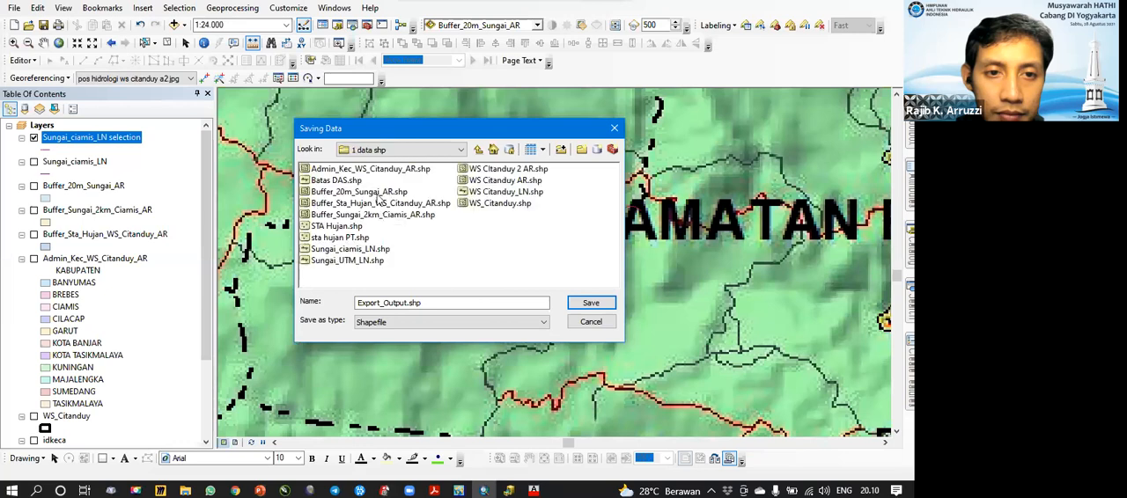
Step: Try to export the selection layer's features as the shapefile Sungai_Geografis_LN, using the coordinate system of the layer's source data
text(Sungai_Geografis_)
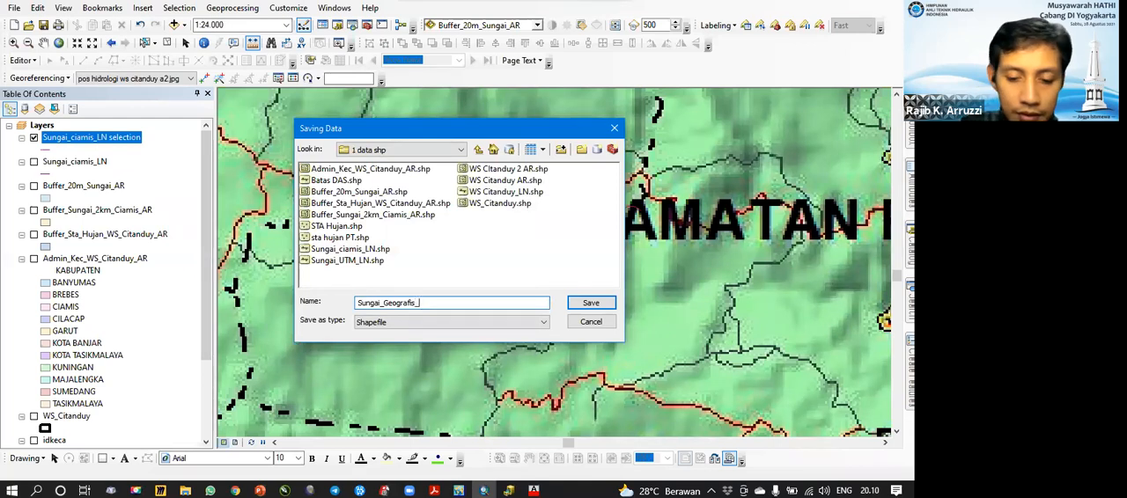
click(591, 303)
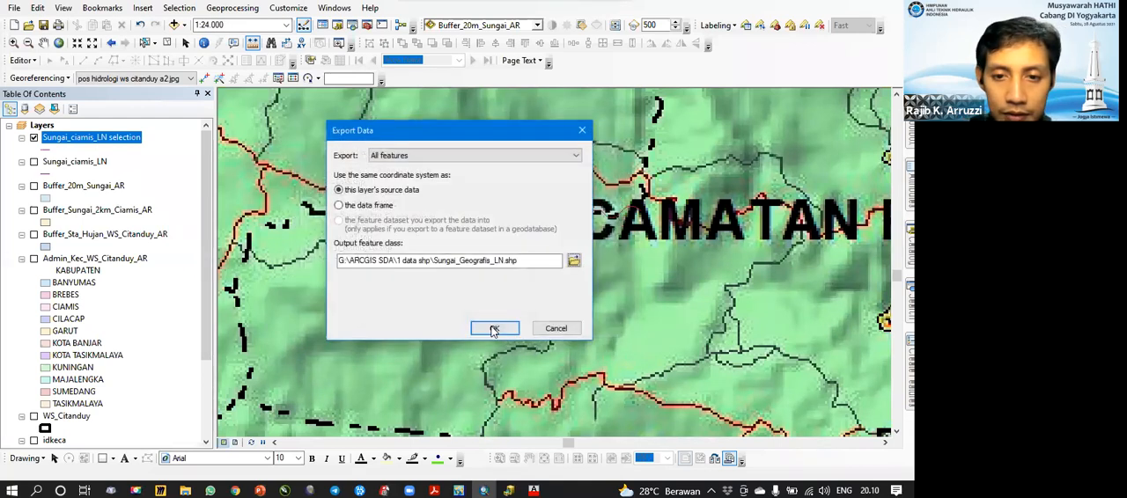
click(496, 327)
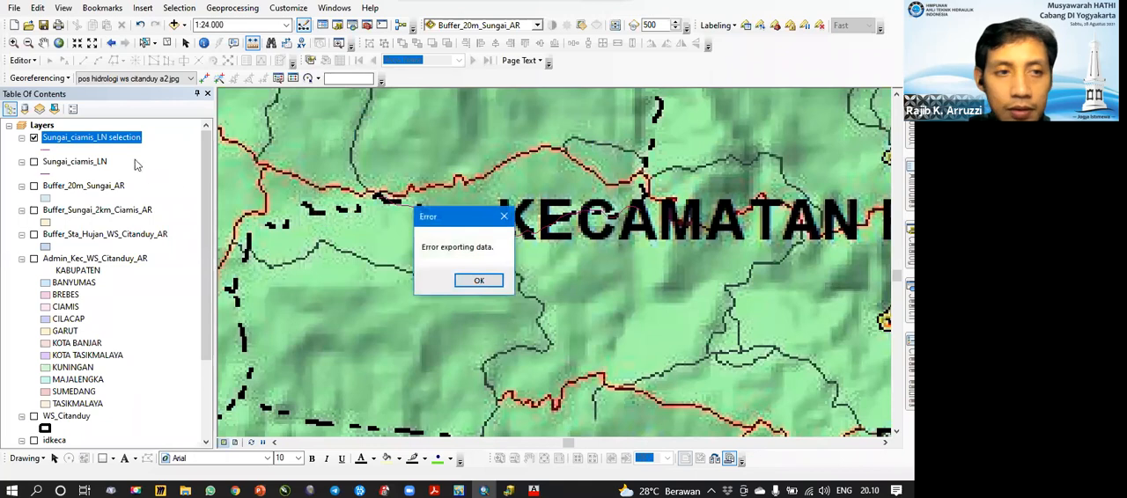
key(Return)
click(555, 293)
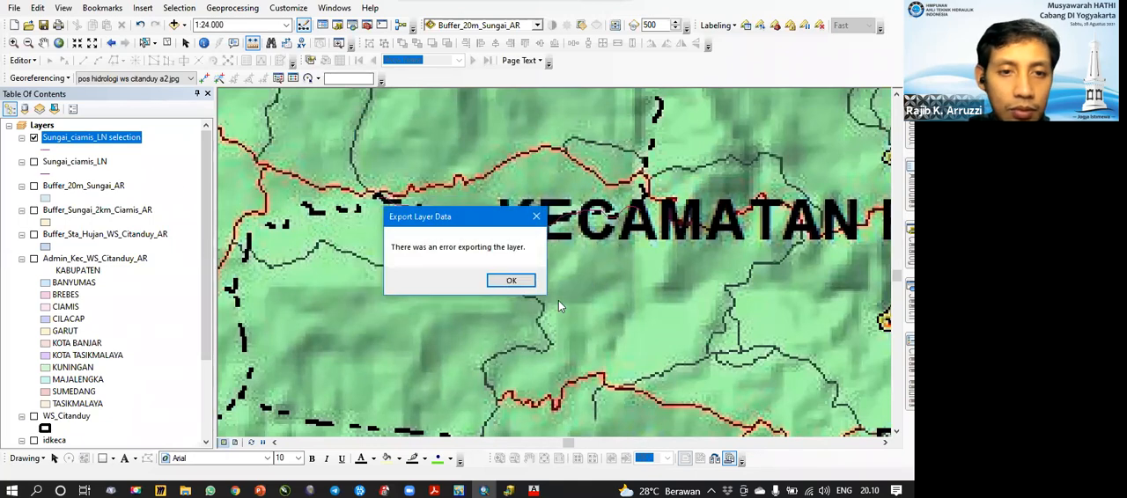
click(512, 284)
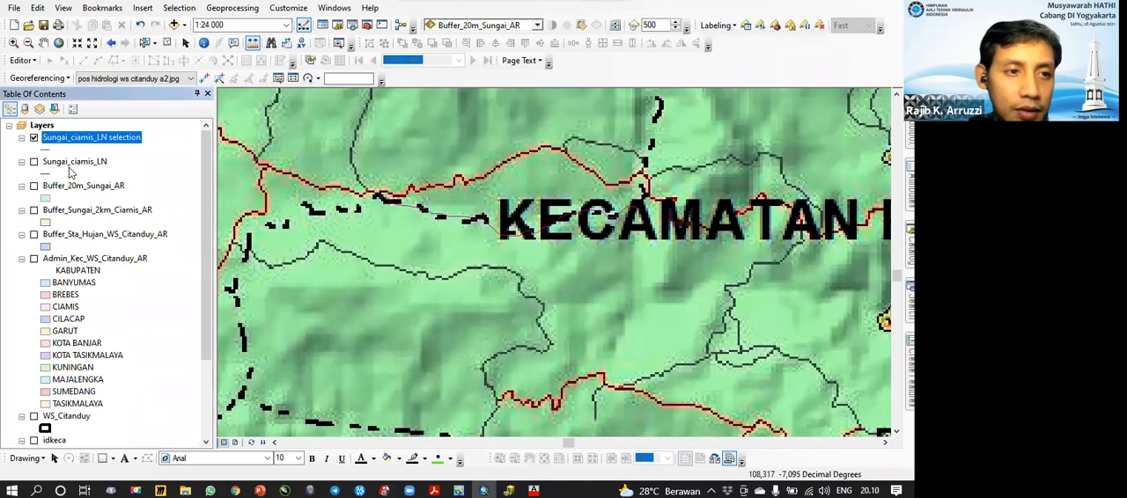
Step: Hide the Sungai_ciamis_LN selection layer, zoom to the full Sungai_ciamis_LN layer and toggle its visibility to check the rivers
click(34, 137)
click(34, 162)
click(72, 164)
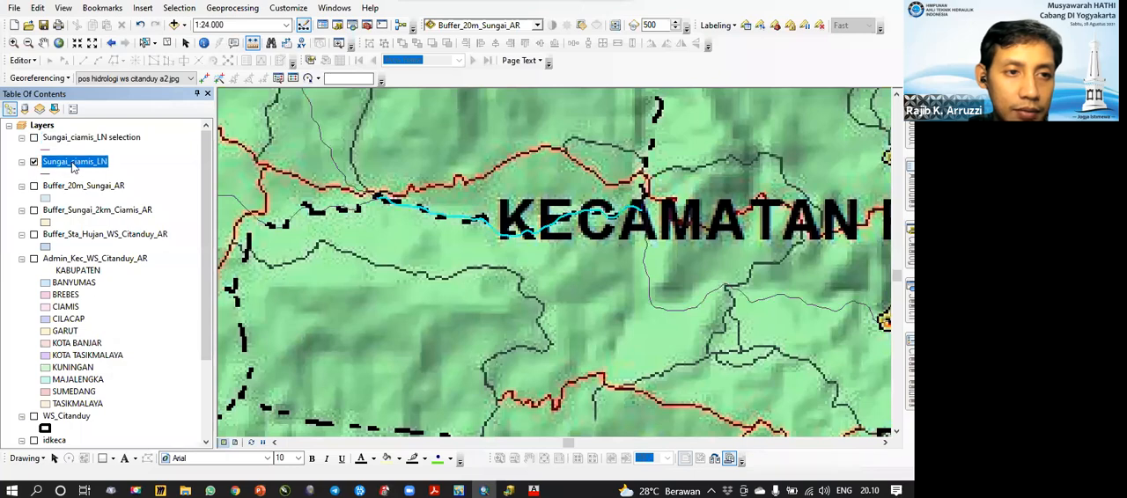
right_click(72, 165)
click(106, 238)
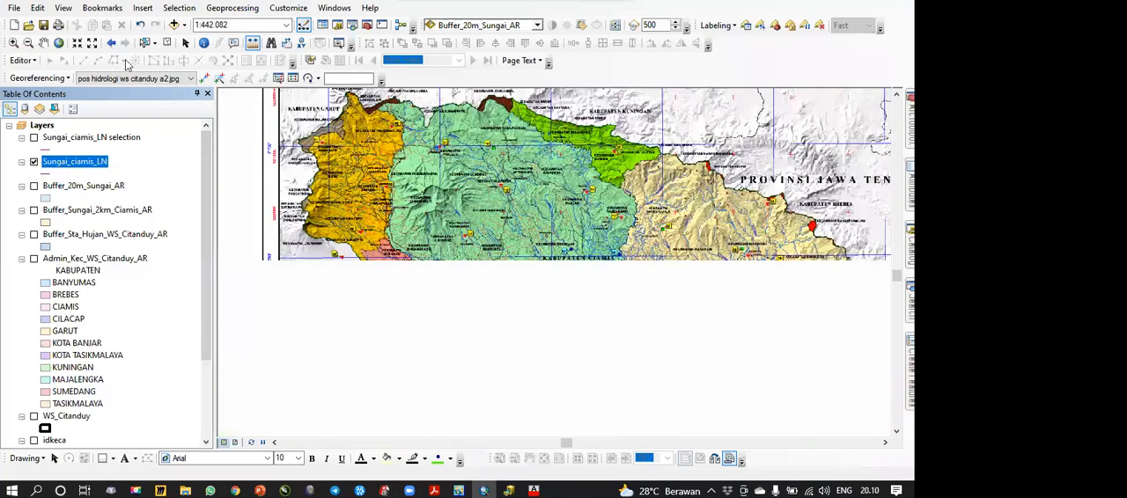
click(34, 162)
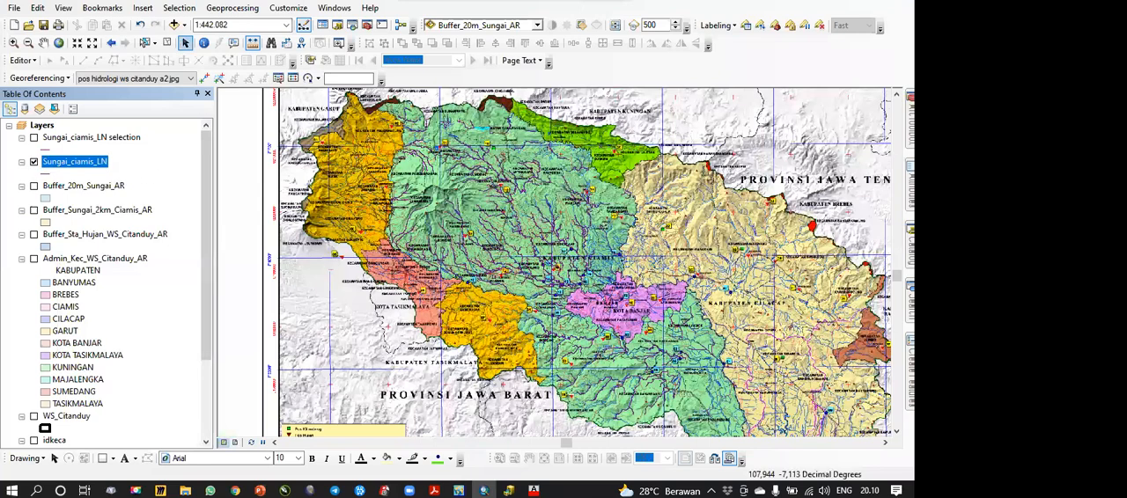
click(33, 162)
Step: Find Sungai_UTM_LN.shp in the catalog's G:\ARCGIS SDA\1 data shp folder and add it to the map
click(910, 249)
click(703, 176)
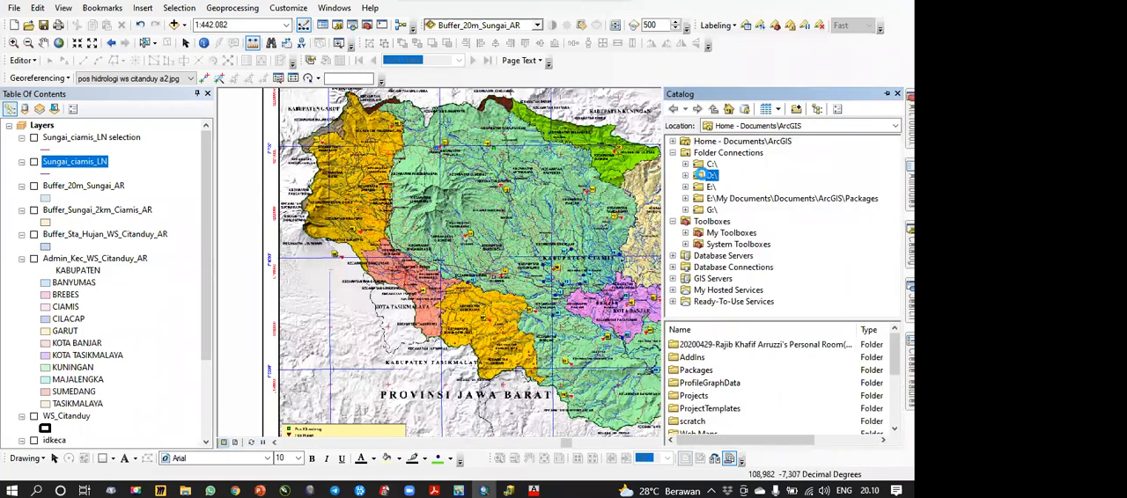
click(685, 176)
click(686, 141)
double_click(711, 210)
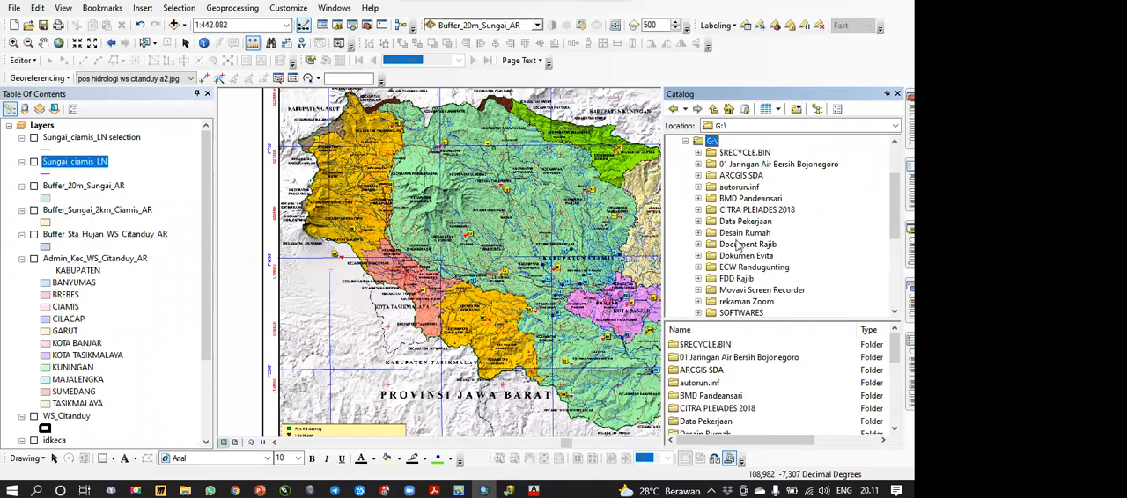
double_click(711, 175)
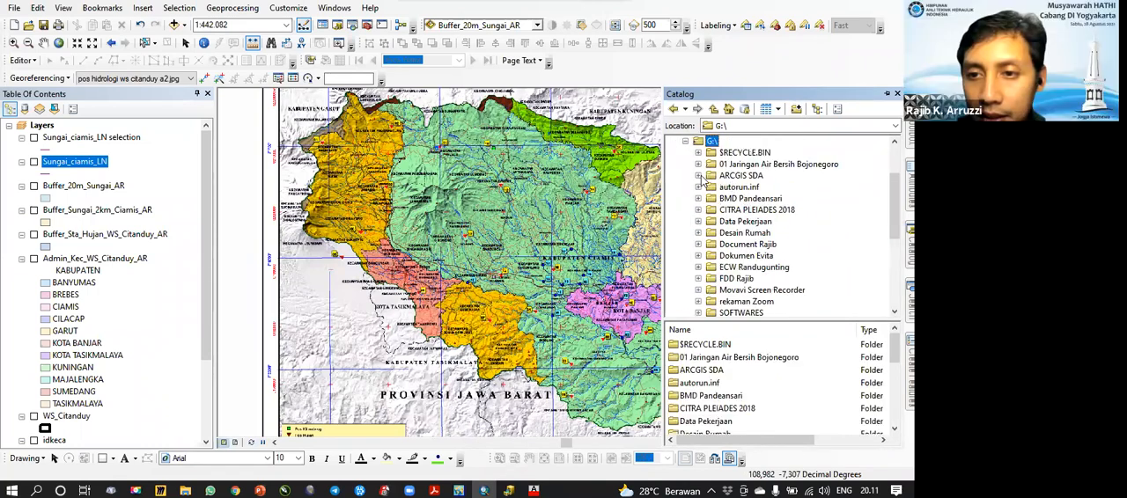
double_click(750, 199)
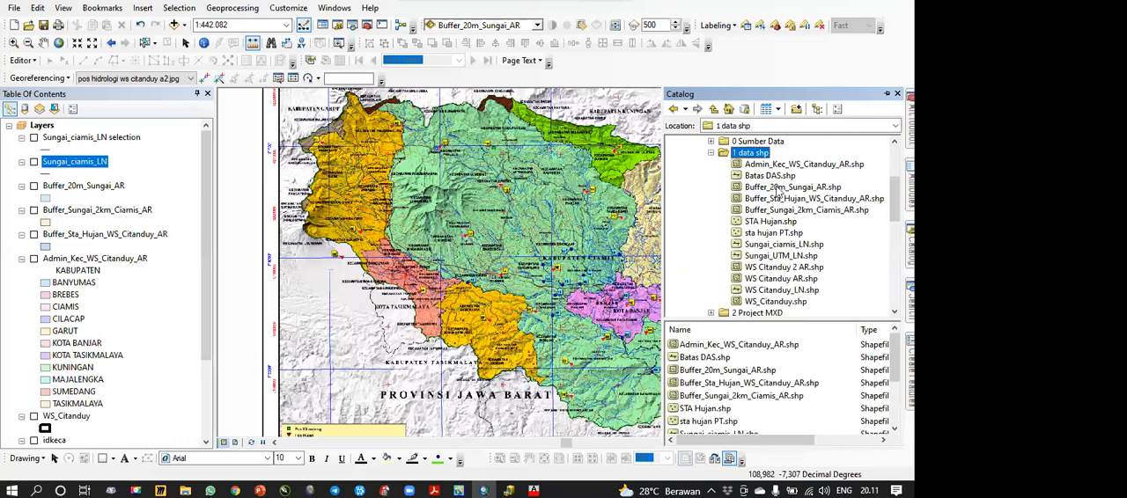
click(783, 256)
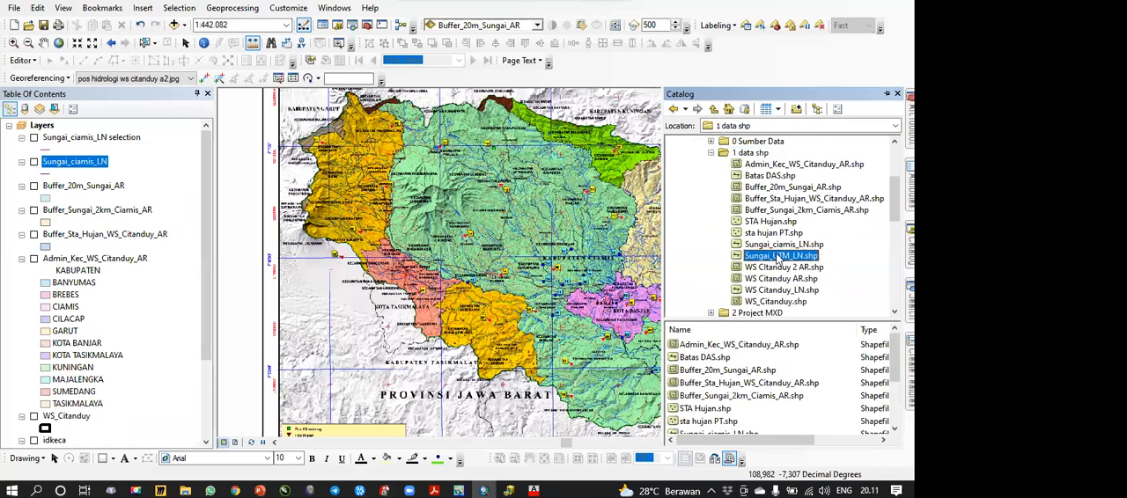
drag(794, 261, 157, 164)
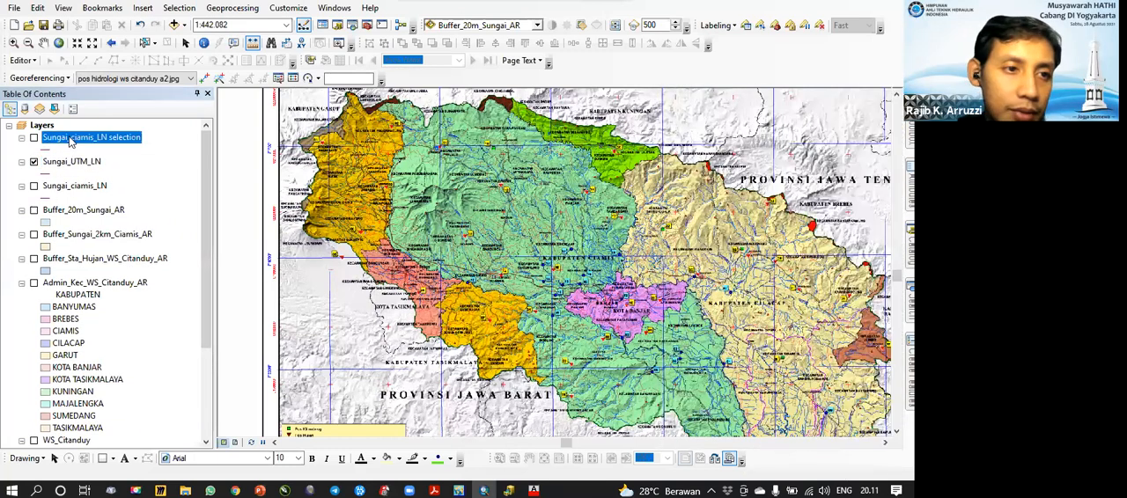
Step: Remove the Sungai_ciamis_LN selection layer from the map and zoom to the Sungai_UTM_LN layer
right_click(65, 143)
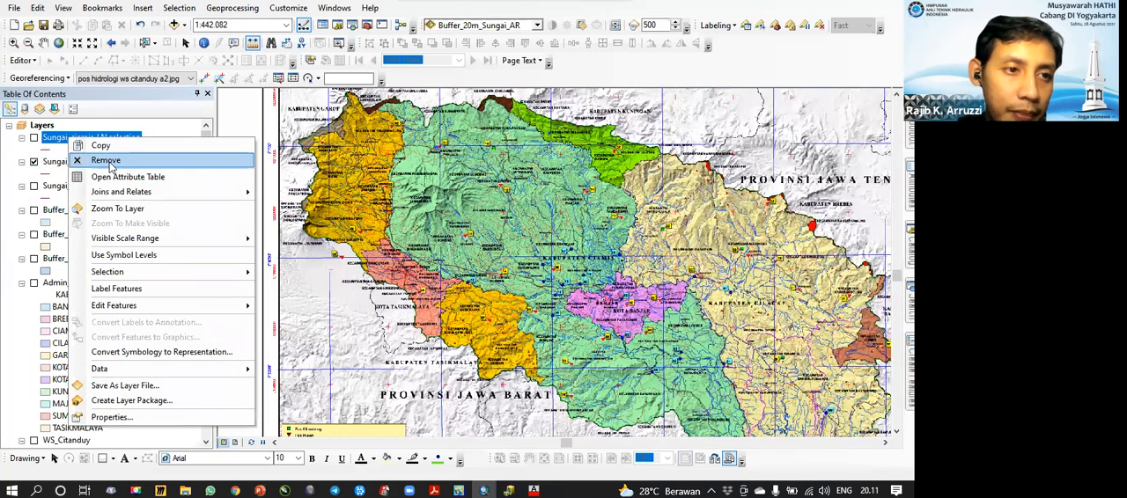
click(114, 209)
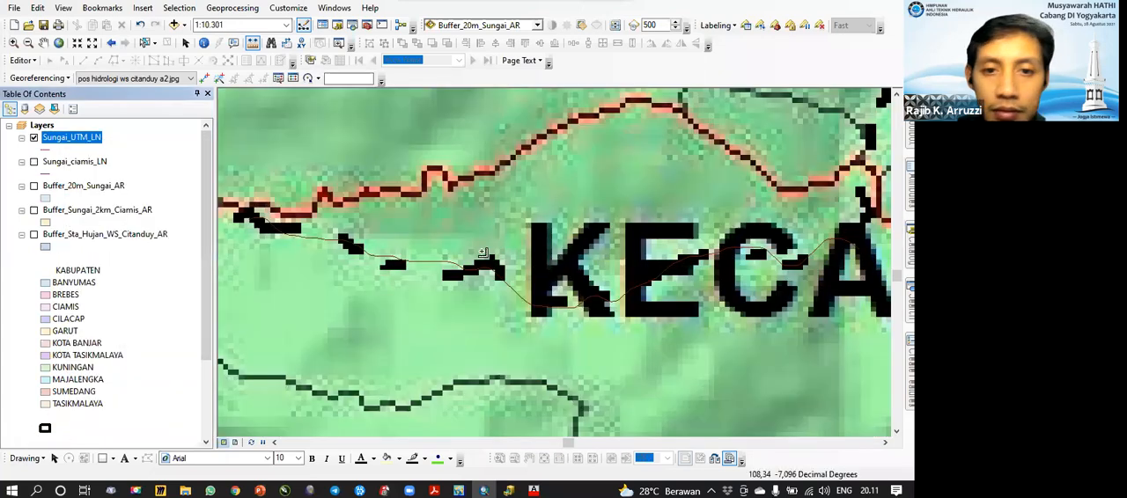
drag(481, 251, 499, 242)
Step: Check the extent and projected coordinate system in the source properties of the Sungai_UTM_LN layer
right_click(88, 138)
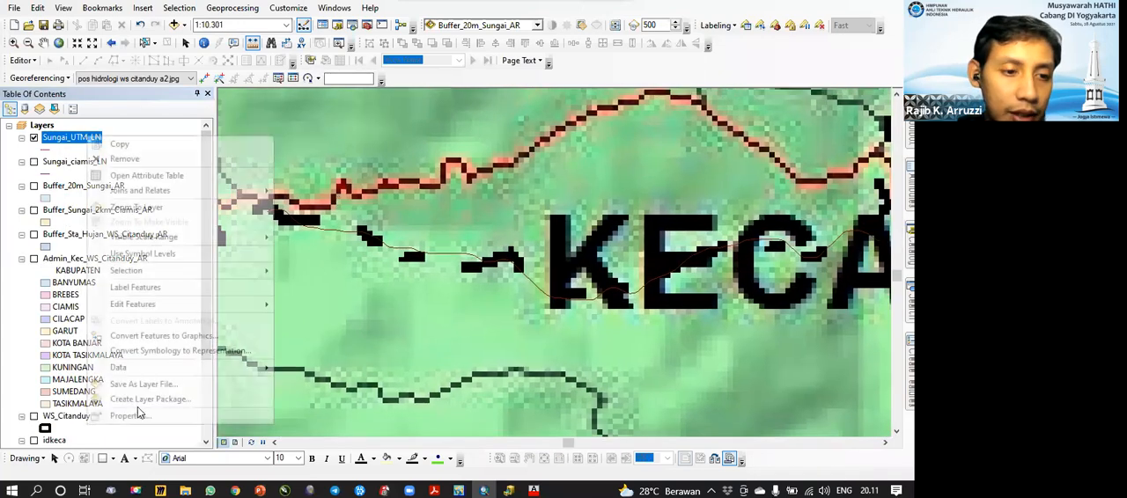
click(162, 416)
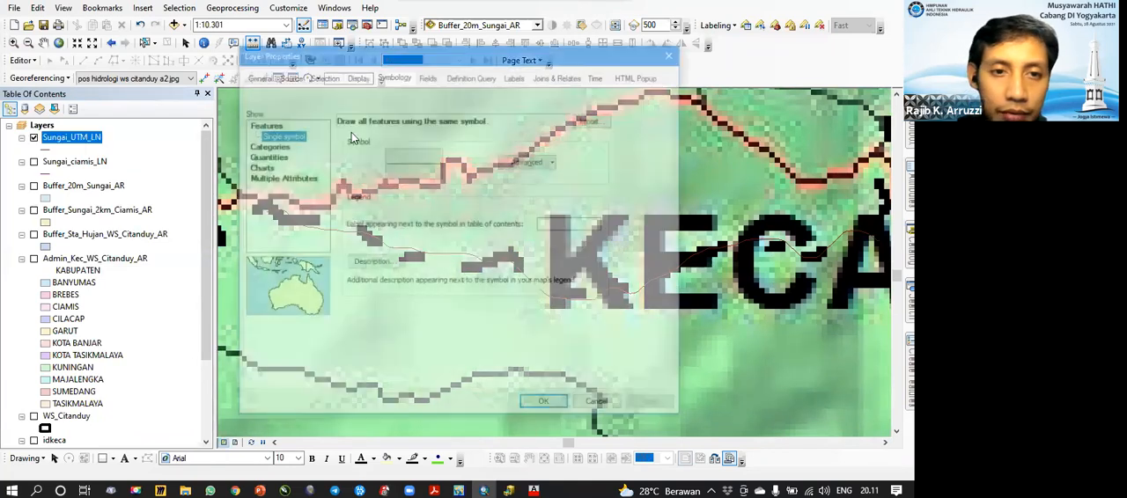
mouse_move(558, 194)
mouse_down()
mouse_move(557, 221)
mouse_move(557, 208)
mouse_up()
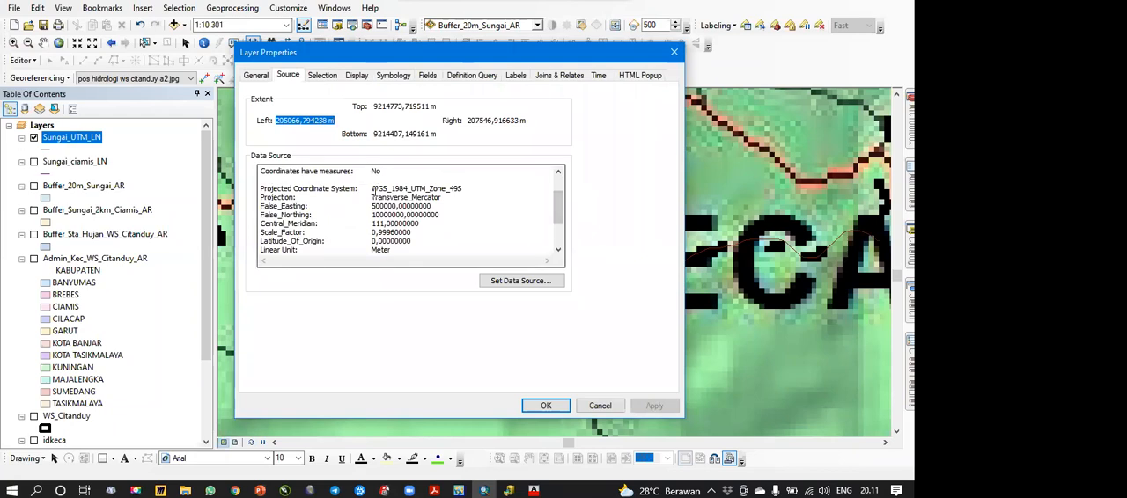
drag(377, 190, 482, 190)
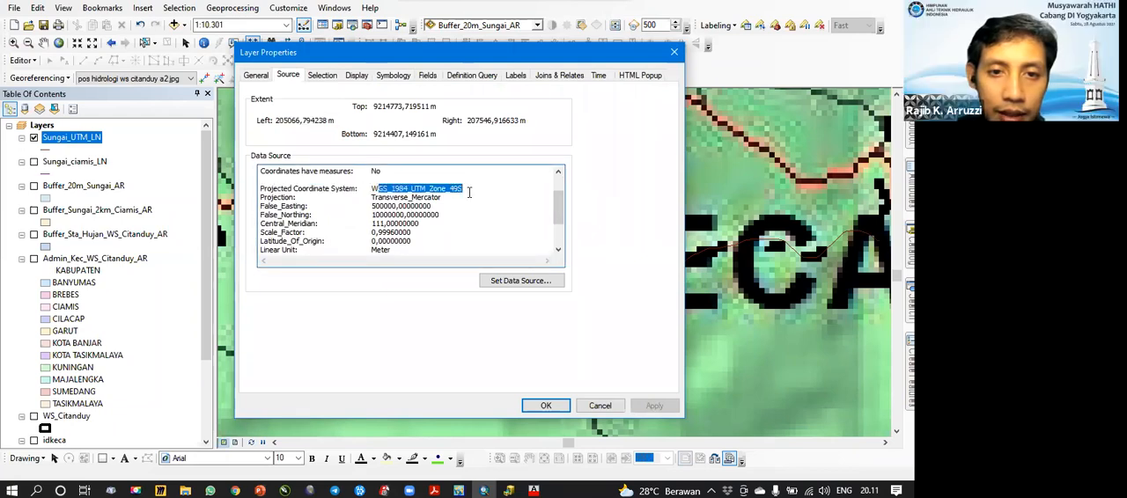
click(449, 182)
click(599, 405)
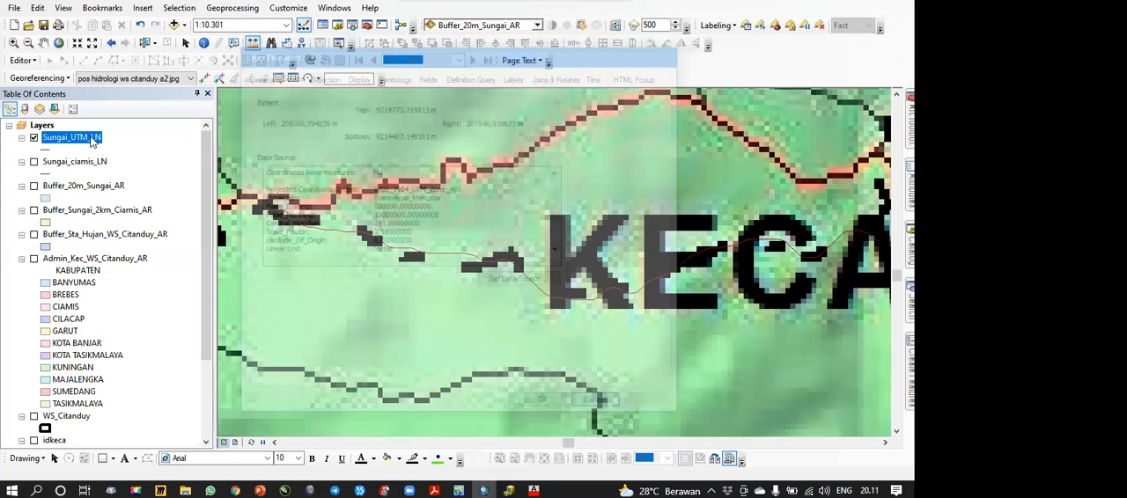
Step: Calculate the length in meters for the Panjang_m field of Sungai_UTM_LN, using the data source's WGS 1984 UTM Zone 49S coordinate system
right_click(86, 139)
click(144, 176)
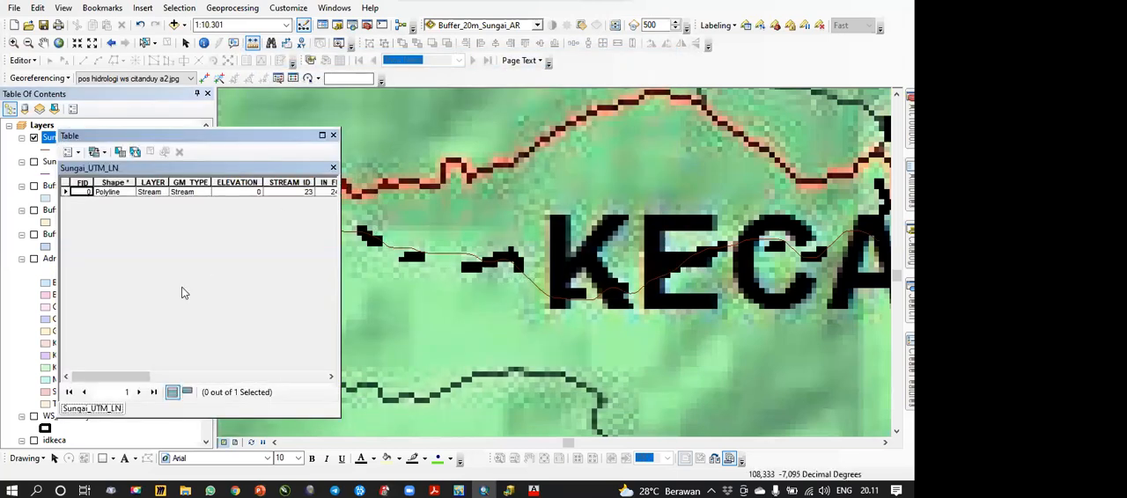
drag(120, 377, 318, 379)
right_click(260, 182)
click(326, 283)
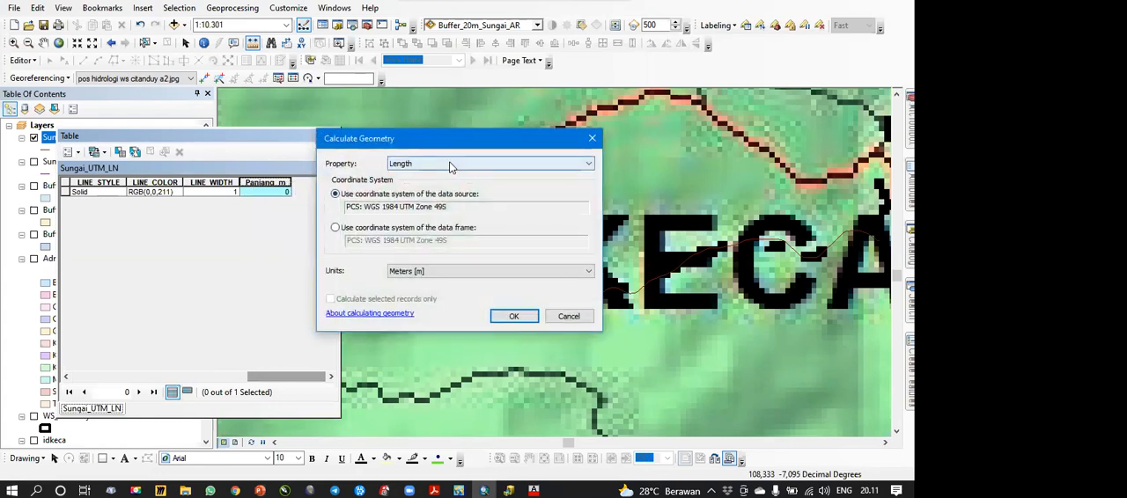
click(505, 315)
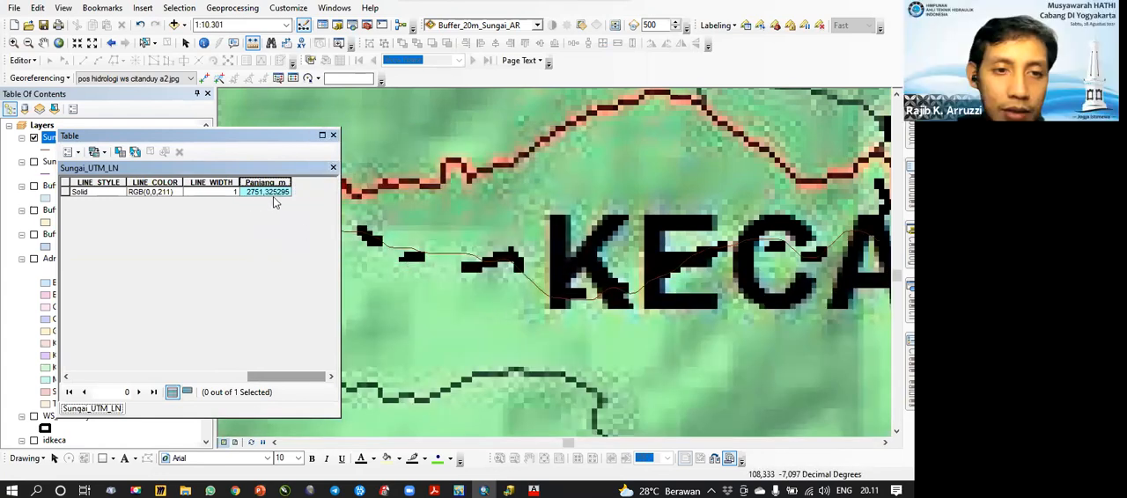
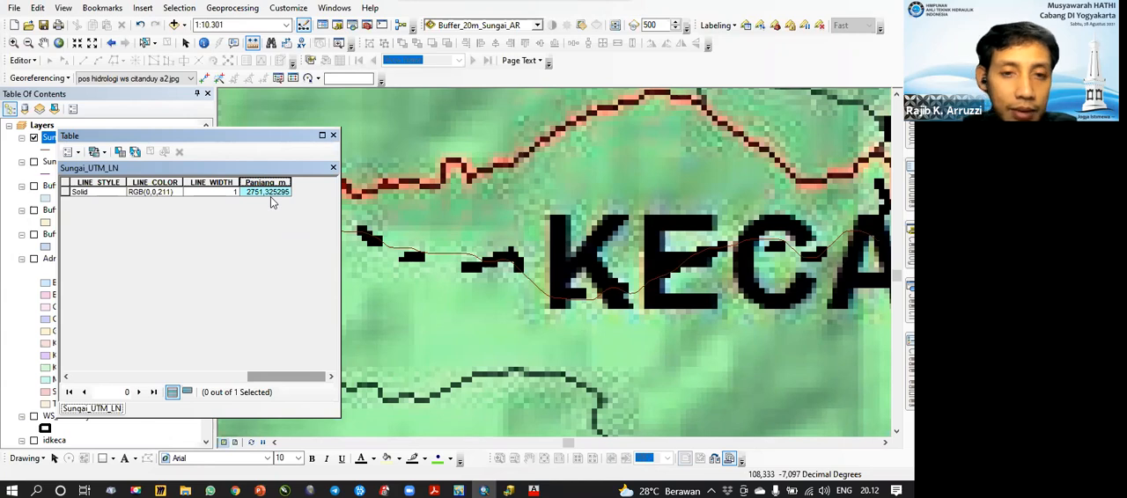
Step: Close the river's attribute table, then display the WS_Citanduy layer and examine its boundary at the western tip
click(333, 136)
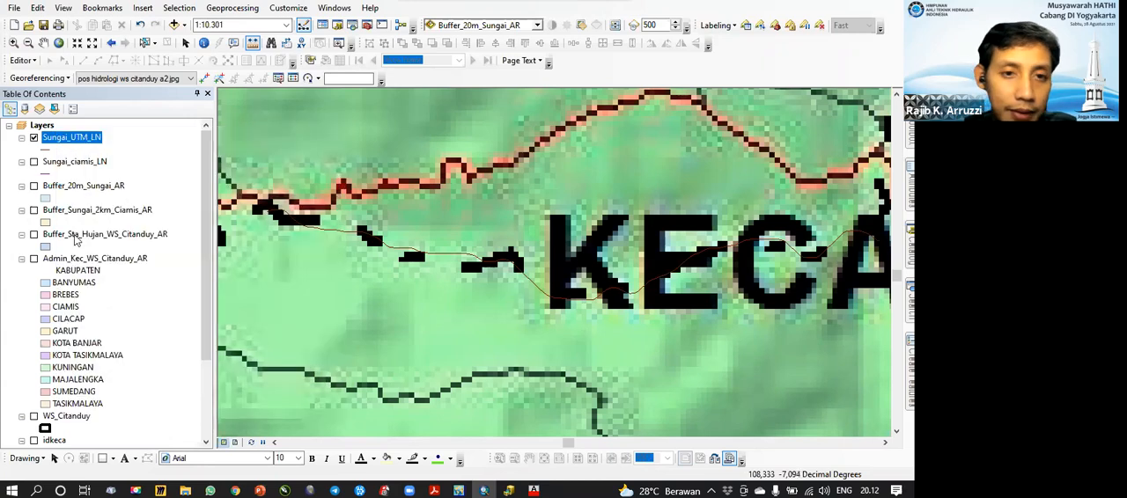
right_click(75, 416)
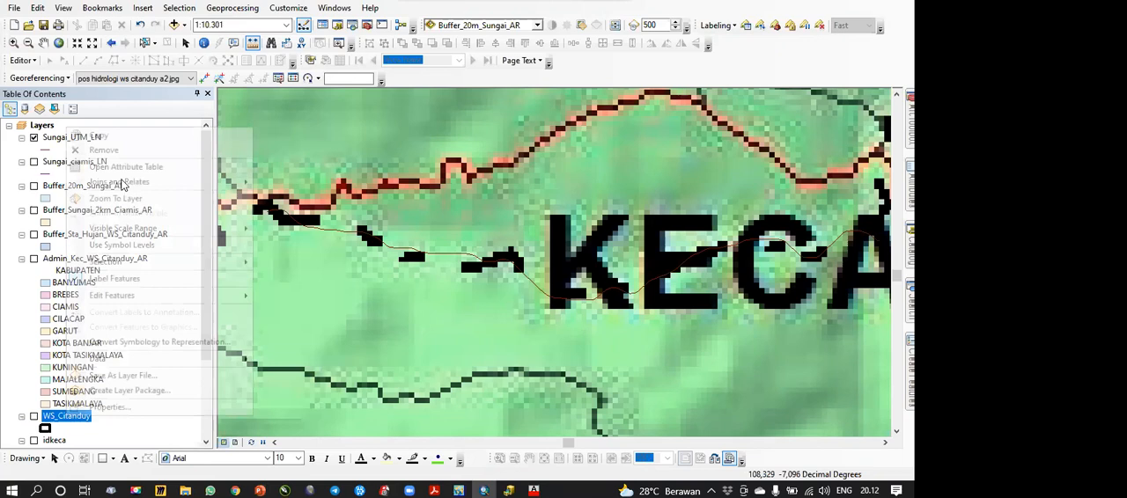
click(119, 196)
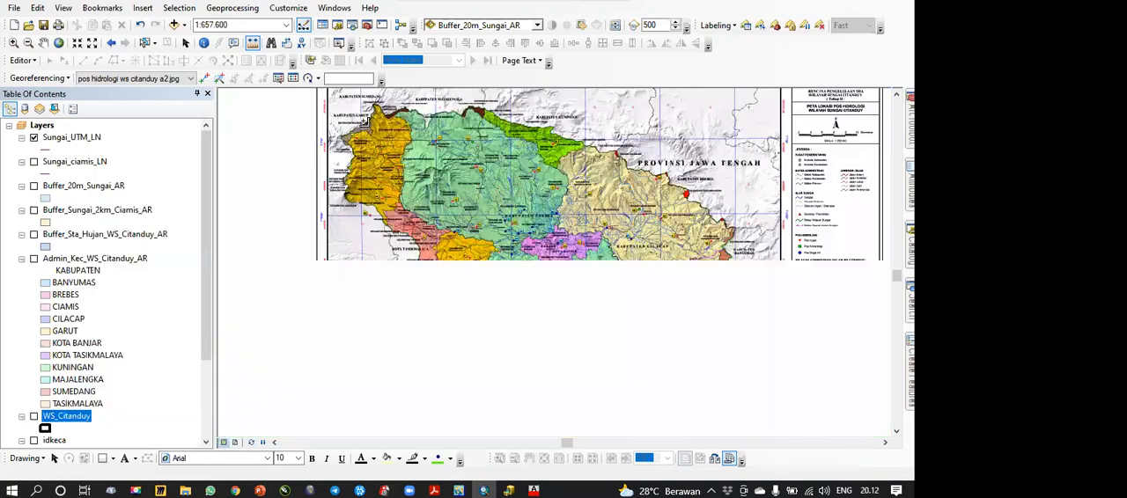
scroll(365, 121, up, 3)
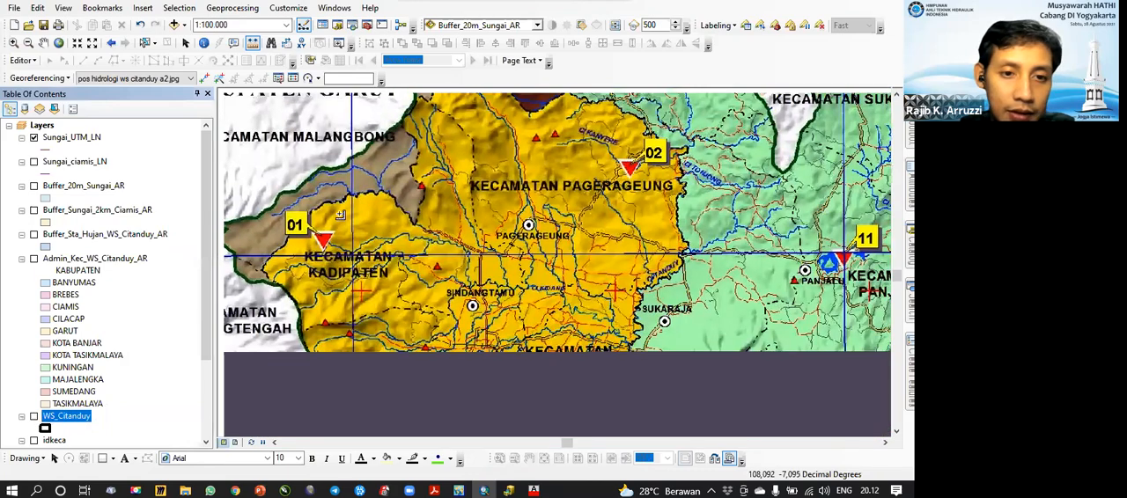
scroll(342, 214, up, 3)
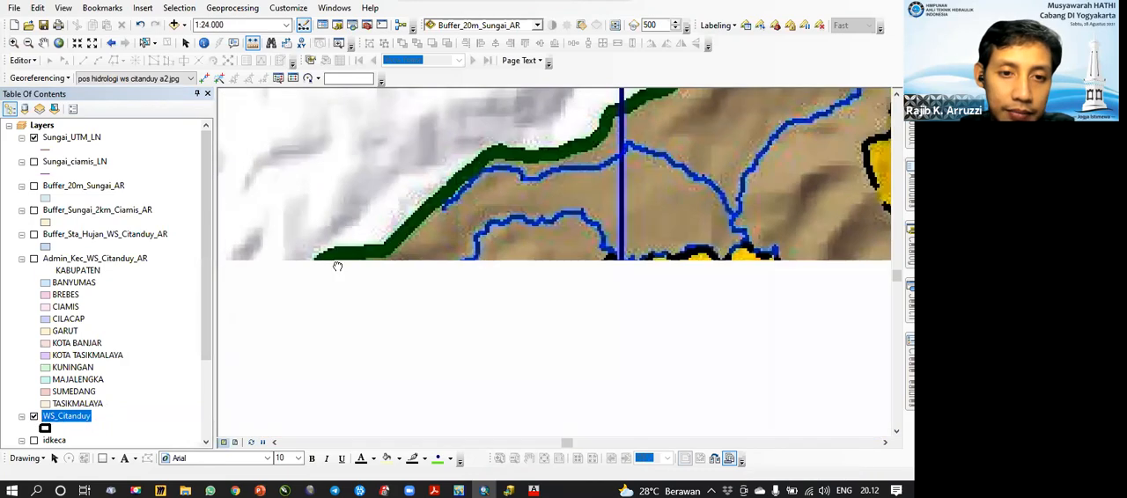
drag(402, 302, 589, 224)
drag(311, 319, 379, 315)
scroll(378, 315, up, 3)
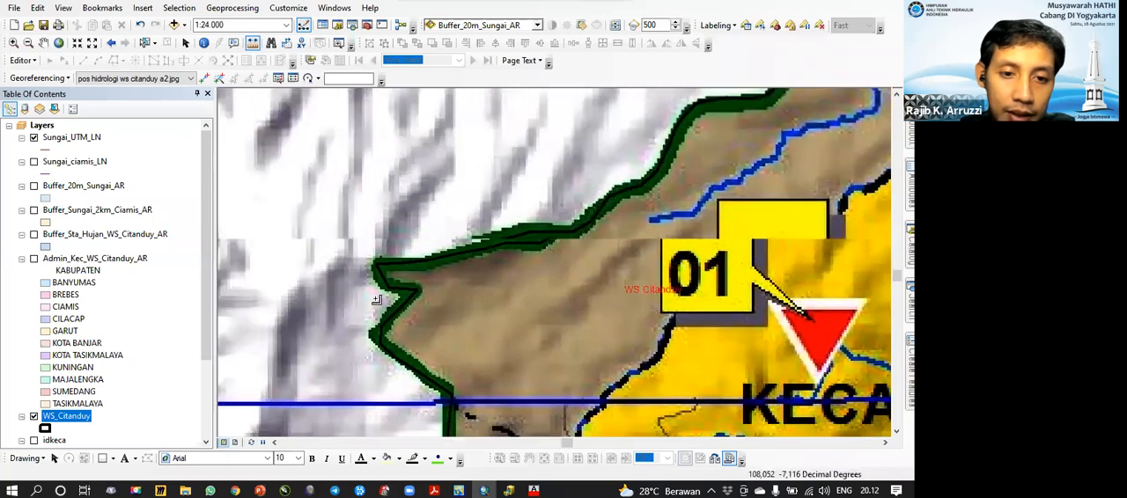
drag(373, 276, 371, 238)
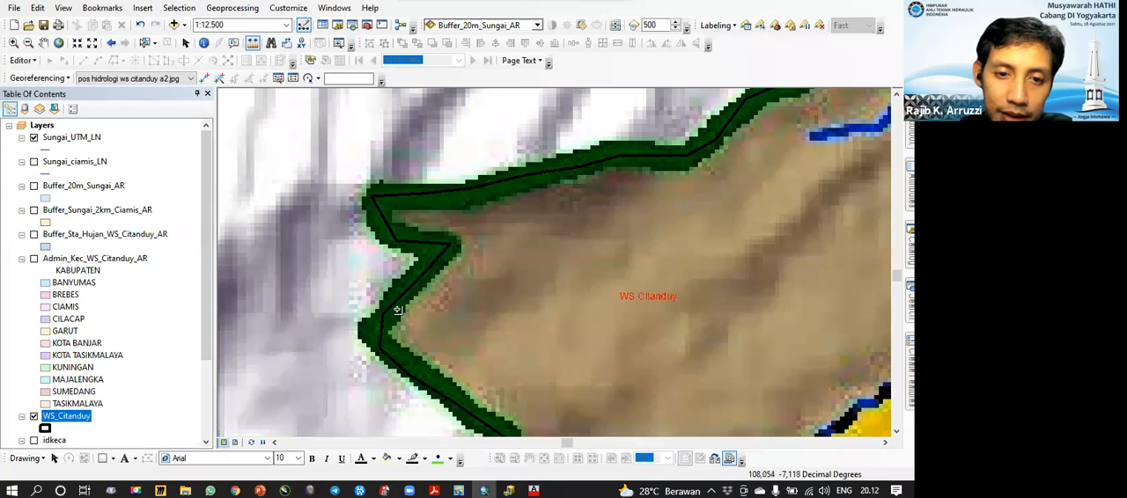
Step: Set the map scale to 1:100,000 and view the basin's western boundary against the hydrology map
click(211, 25)
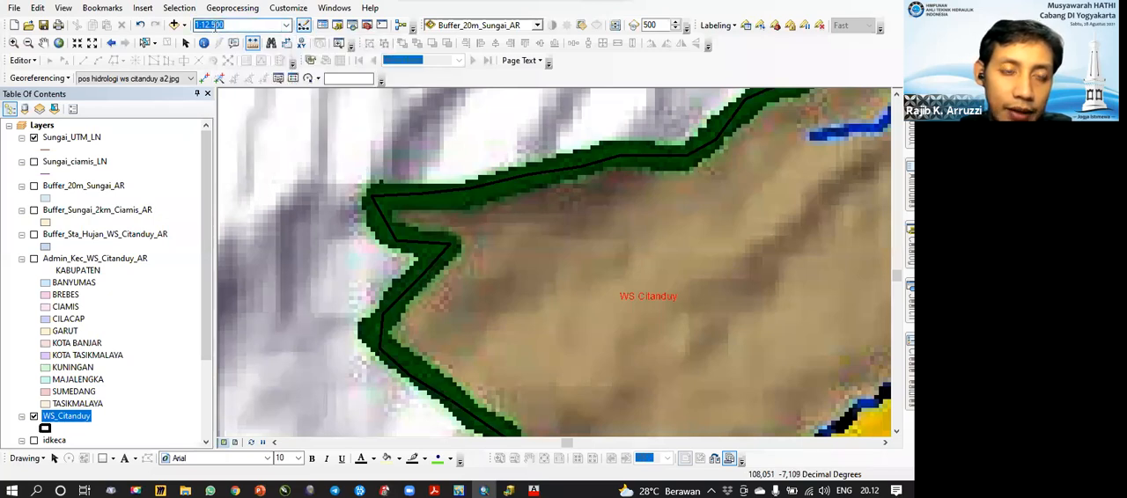
click(284, 25)
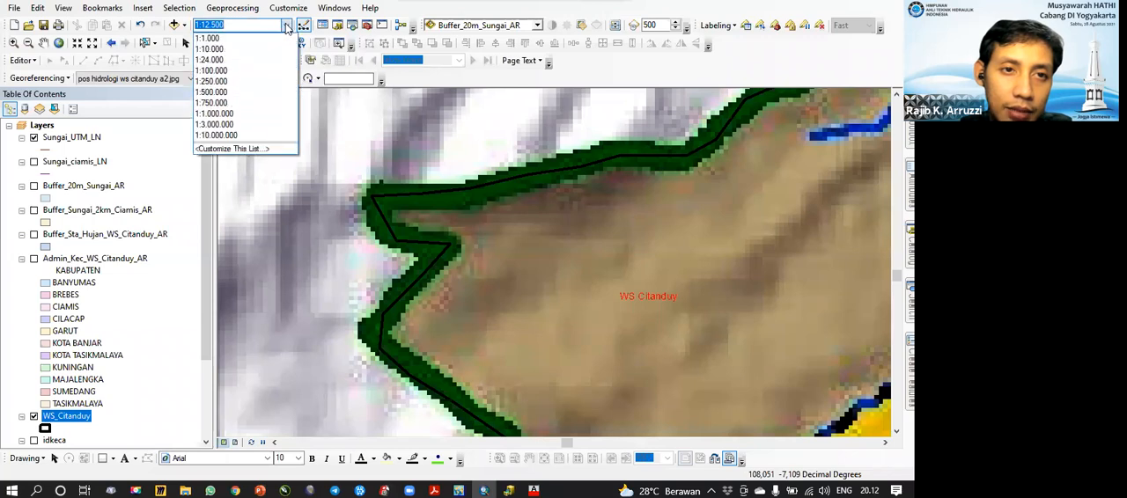
click(255, 70)
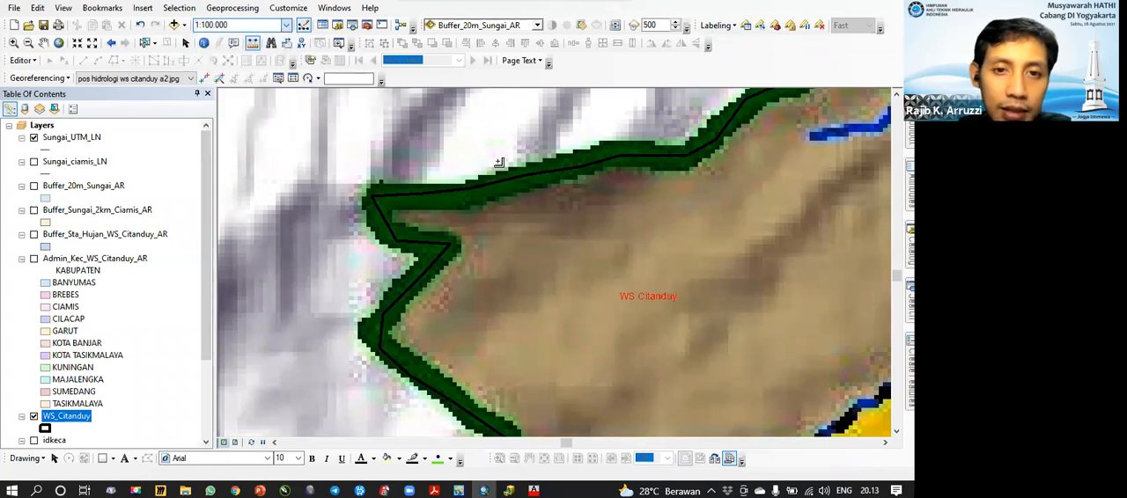
drag(517, 250, 399, 281)
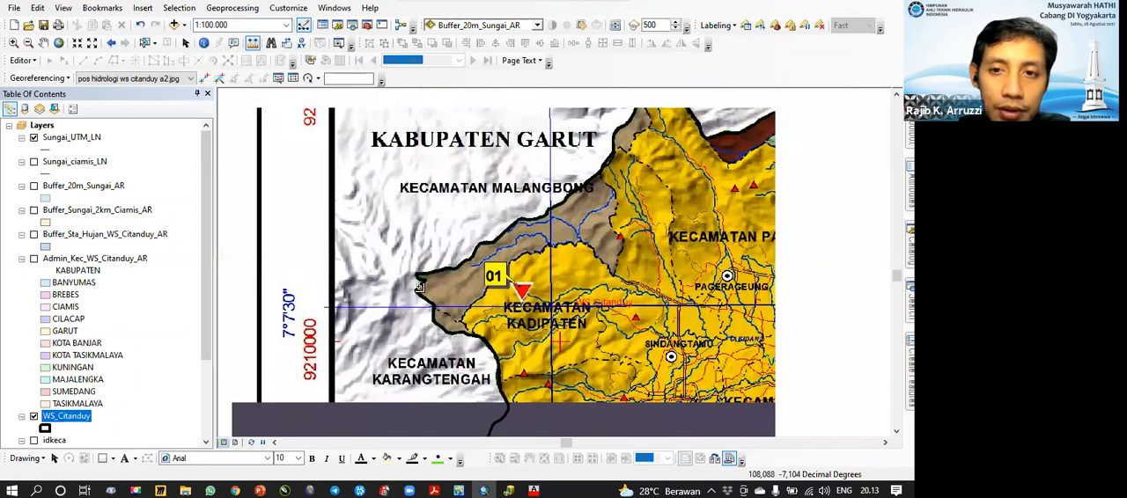
Step: Set the map scale to 1:25,000 and follow the WS_Citanduy boundary southward along the basin's western side
click(287, 24)
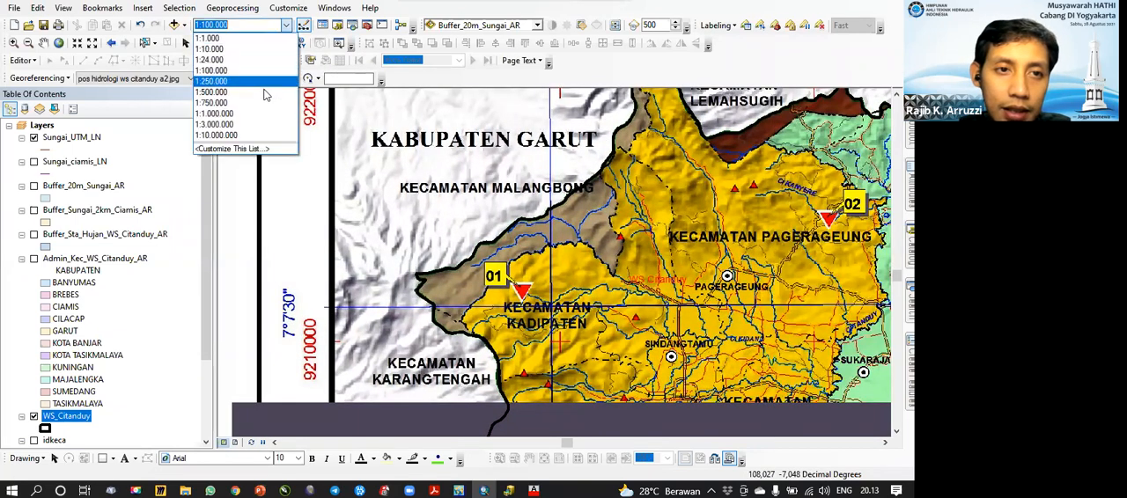
click(260, 64)
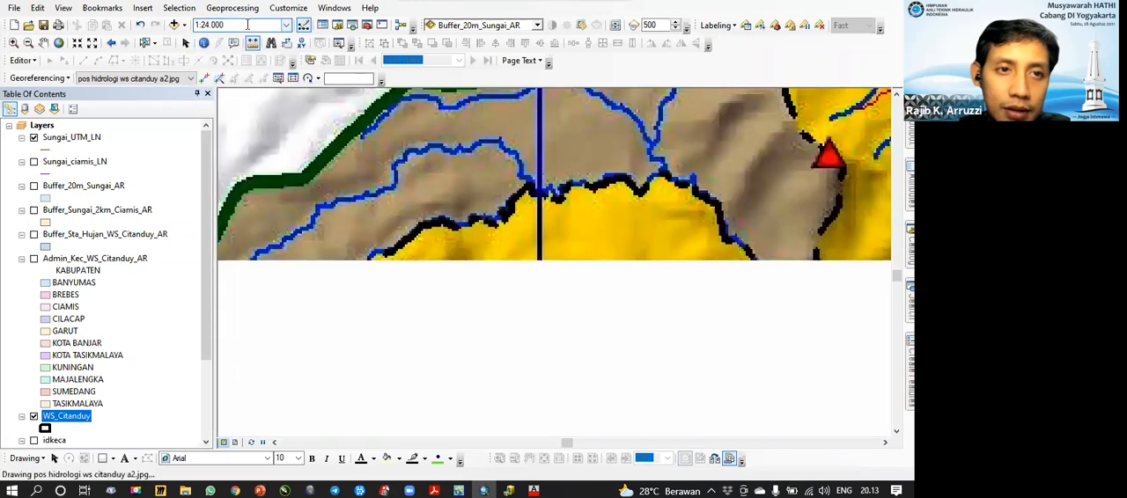
text(25000)
key(Return)
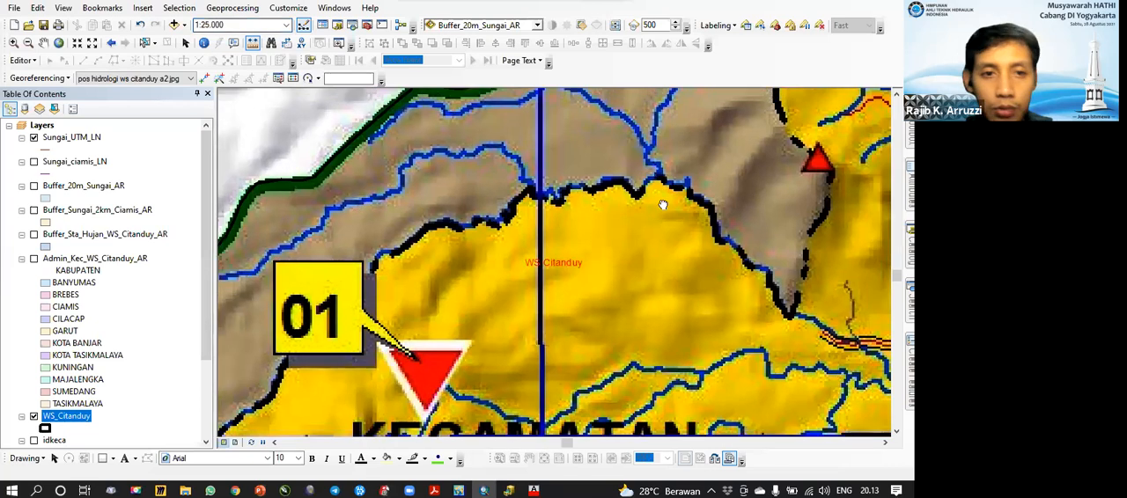
drag(356, 209, 671, 206)
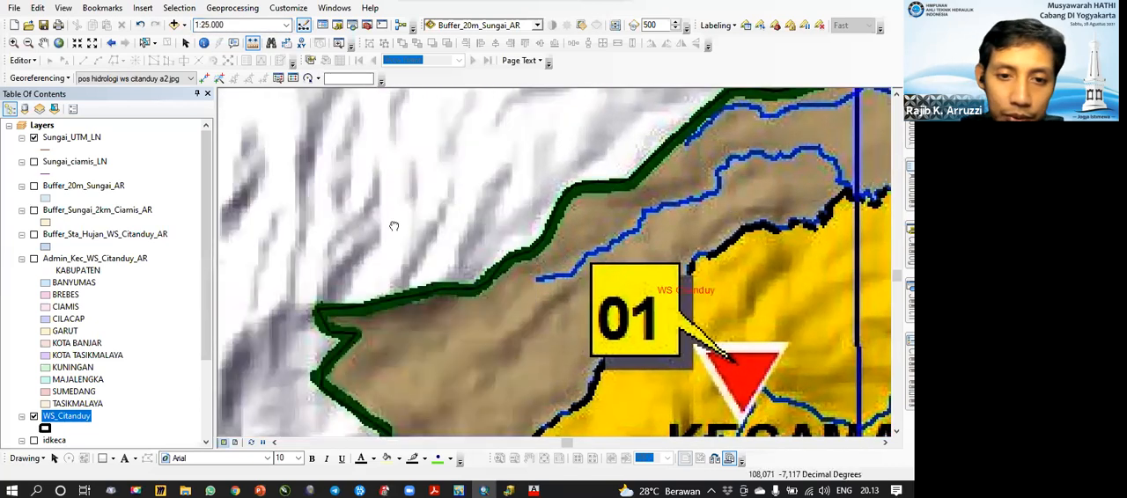
drag(378, 309, 428, 251)
drag(458, 358, 248, 150)
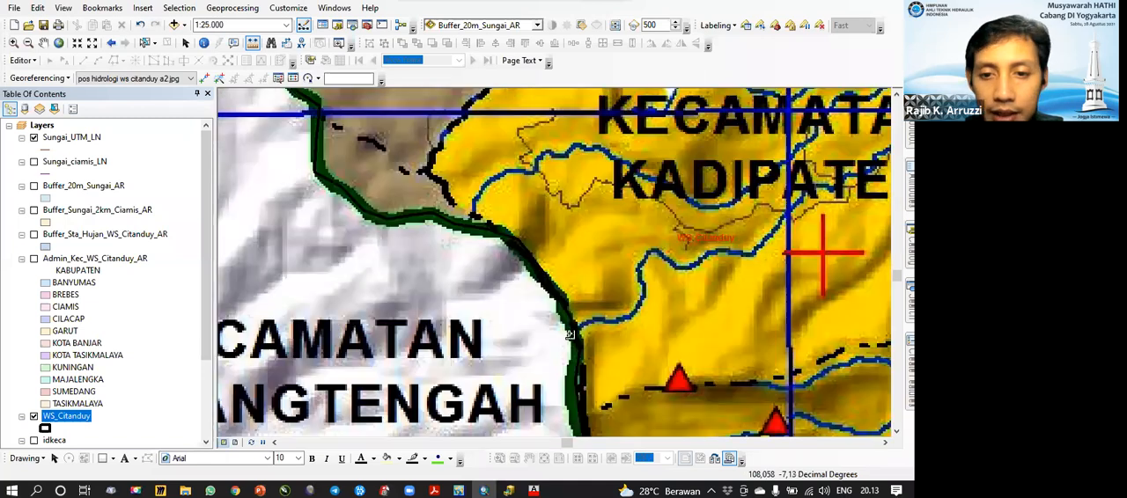
drag(585, 364, 554, 322)
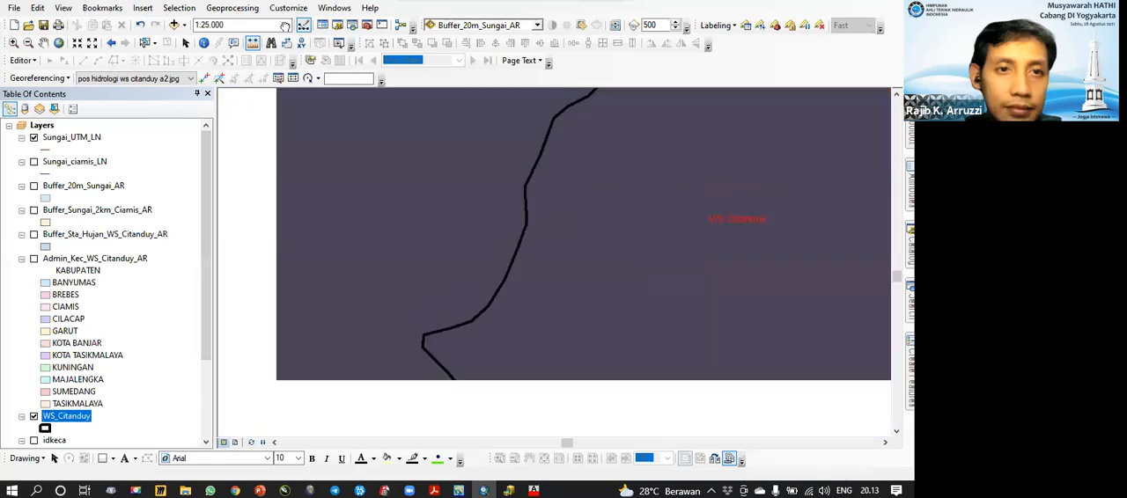
drag(485, 176, 406, 375)
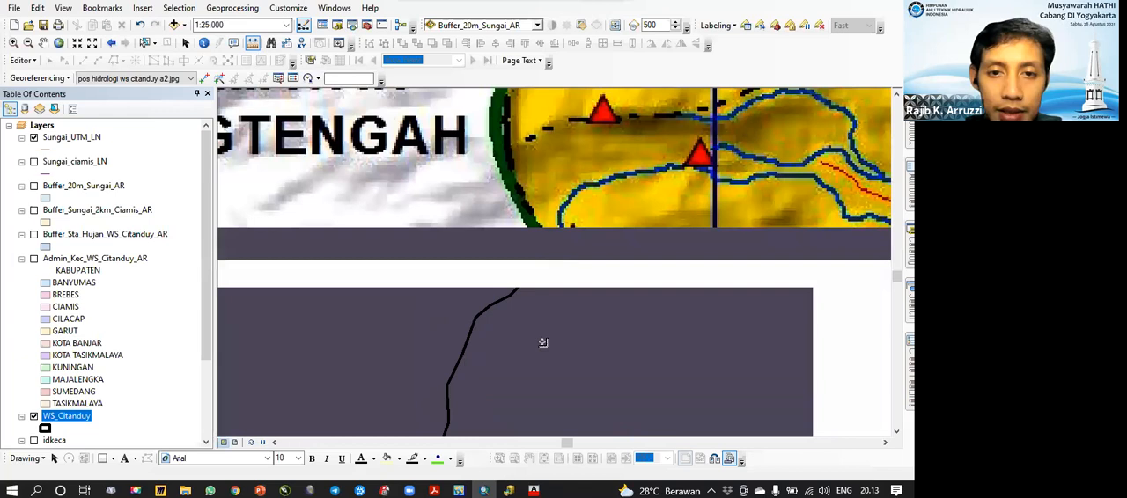
Step: Set the map scale to 1:100,000 and inspect the basin's northern boundary from Kabupaten Garut to Kabupaten Majalengka
click(286, 26)
click(246, 83)
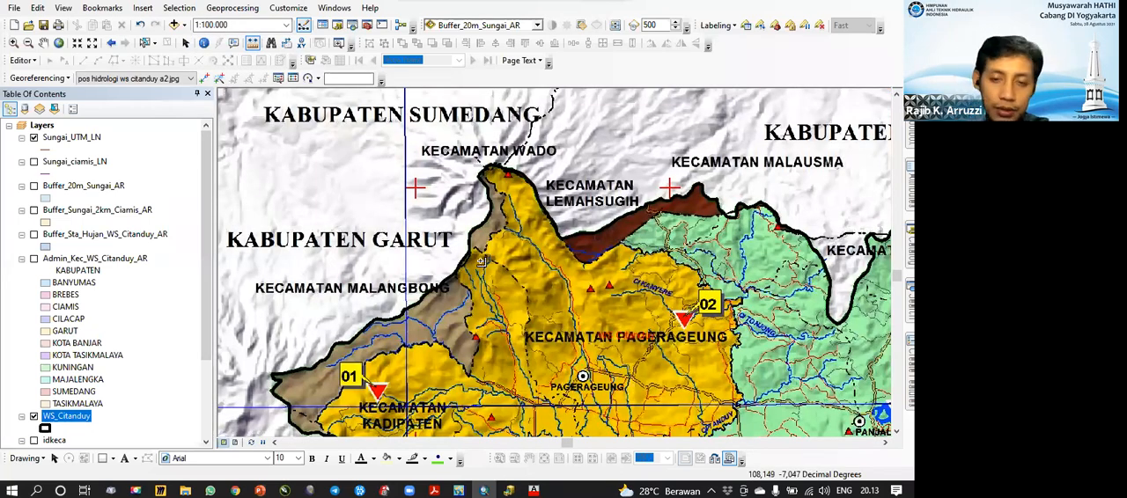
key(Right)
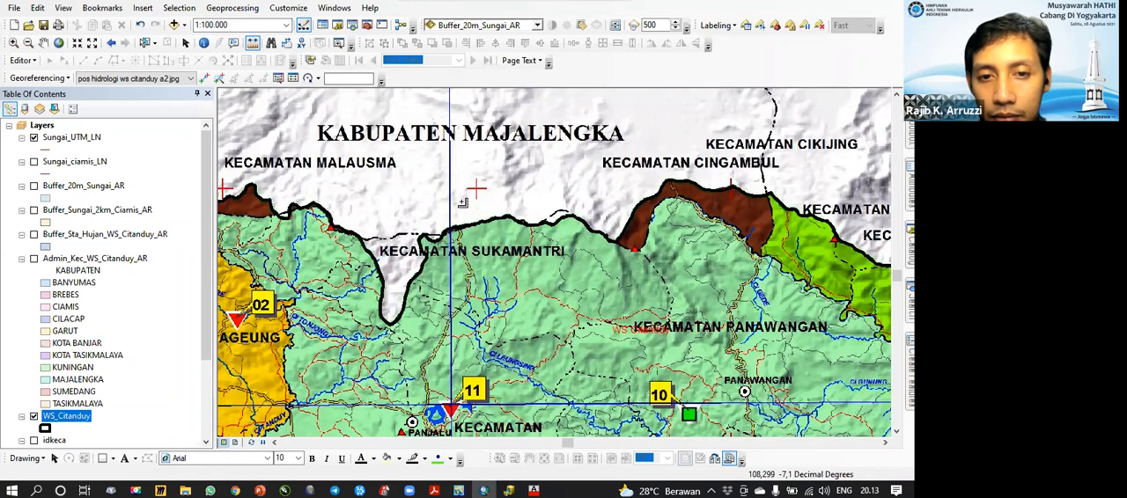
drag(498, 275, 490, 249)
drag(480, 297, 470, 269)
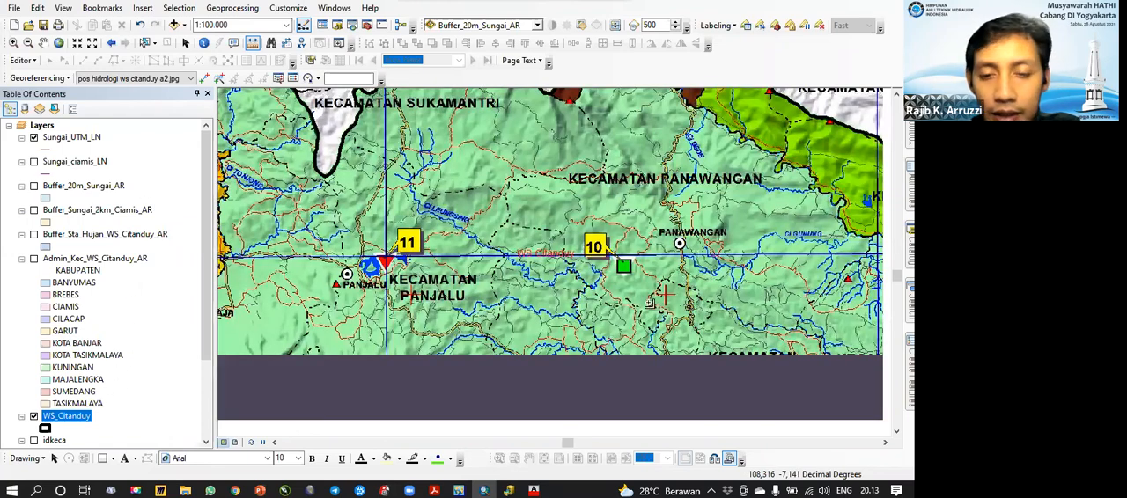
drag(649, 303, 636, 284)
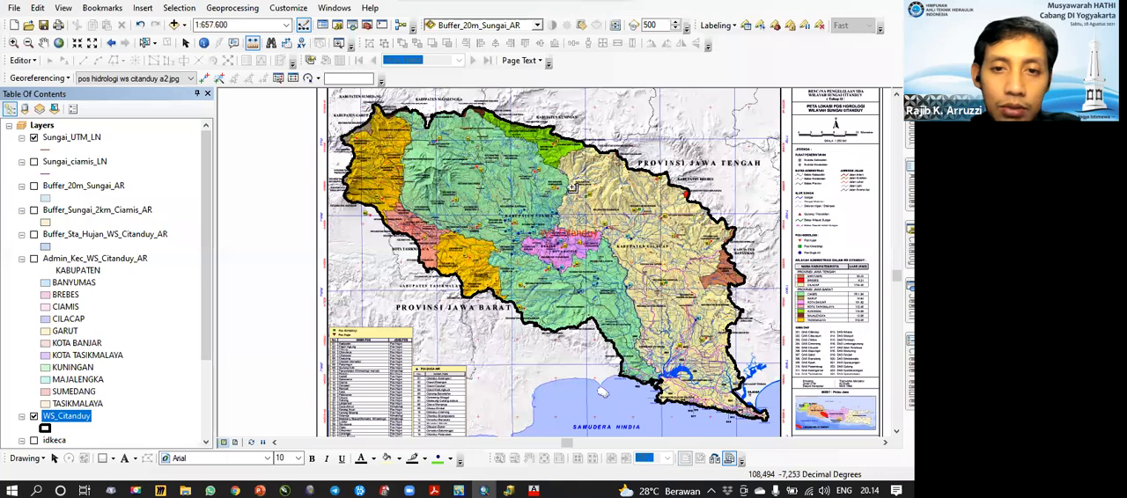
Step: View the whole Citanduy basin, hide the WS_Citanduy layer and examine the hydrology map at 1:500,000
scroll(583, 315, down, 3)
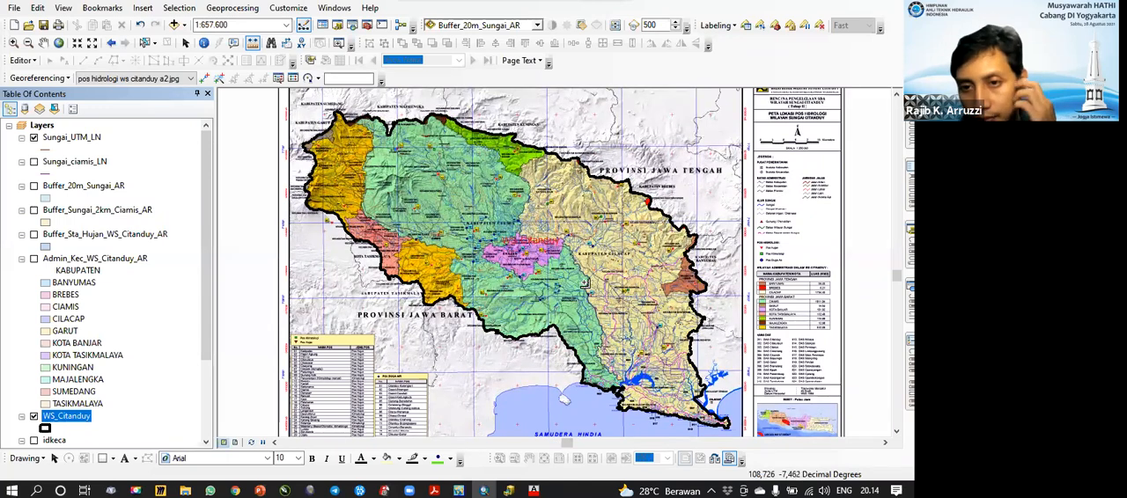
drag(585, 282, 579, 274)
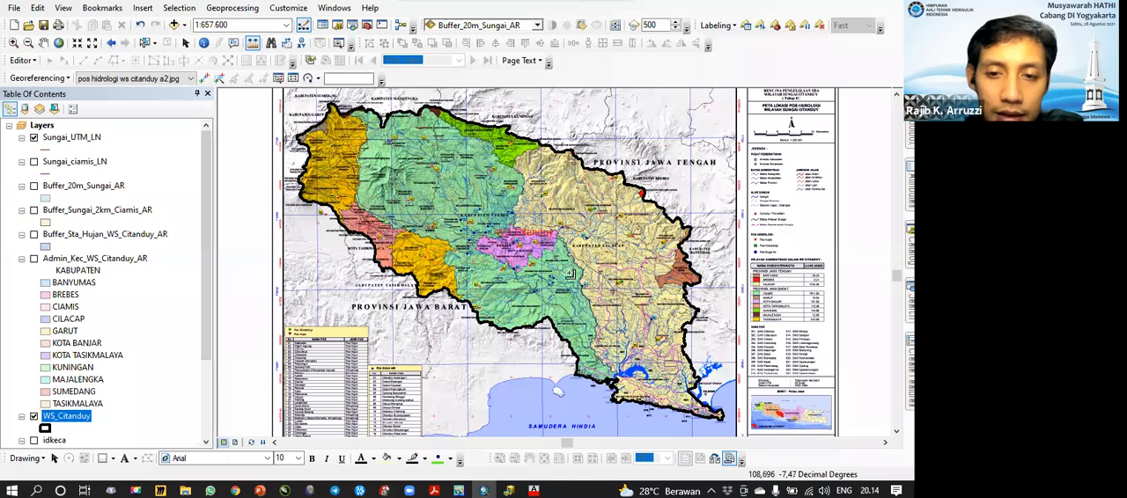
drag(464, 236, 499, 218)
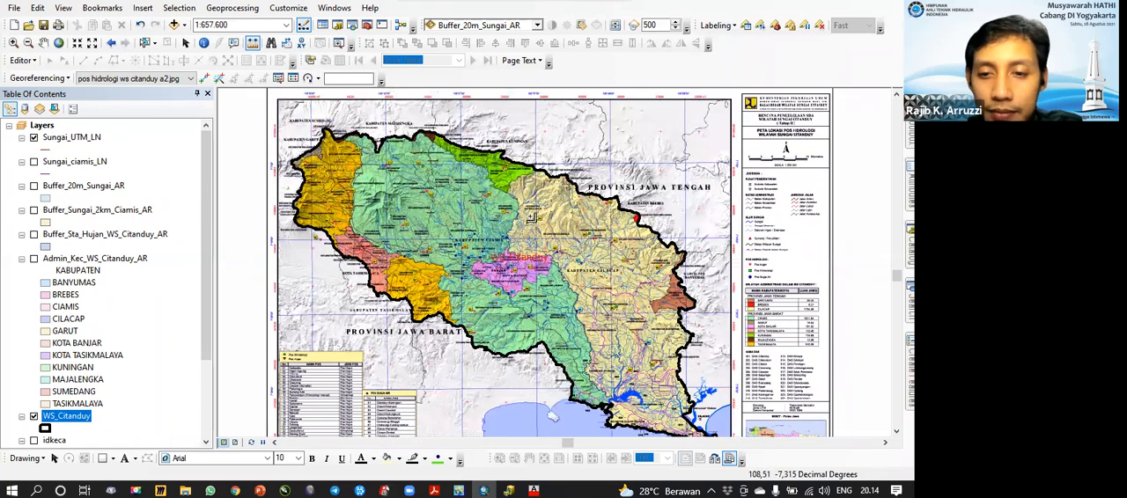
click(35, 417)
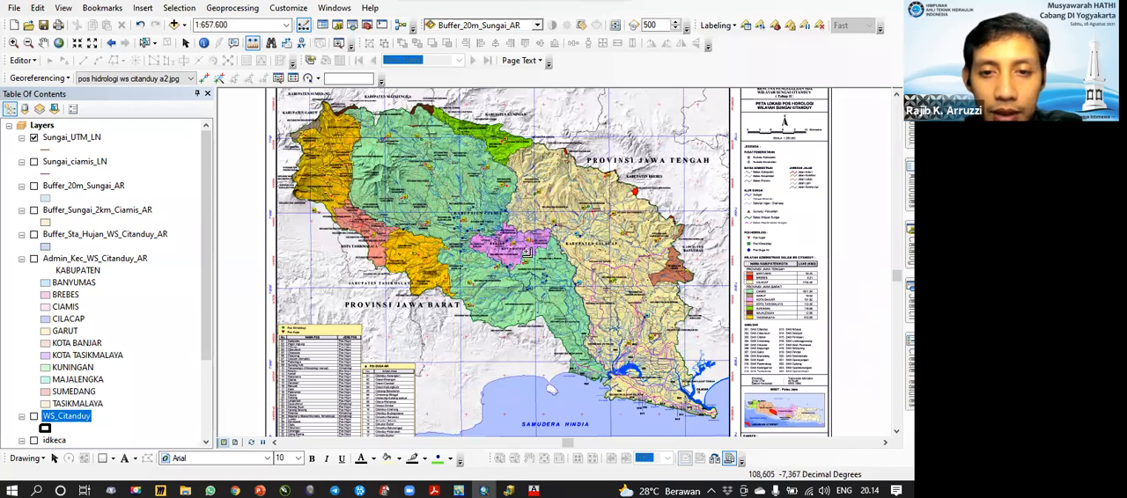
scroll(507, 258, up, 1)
scroll(507, 258, up, 1)
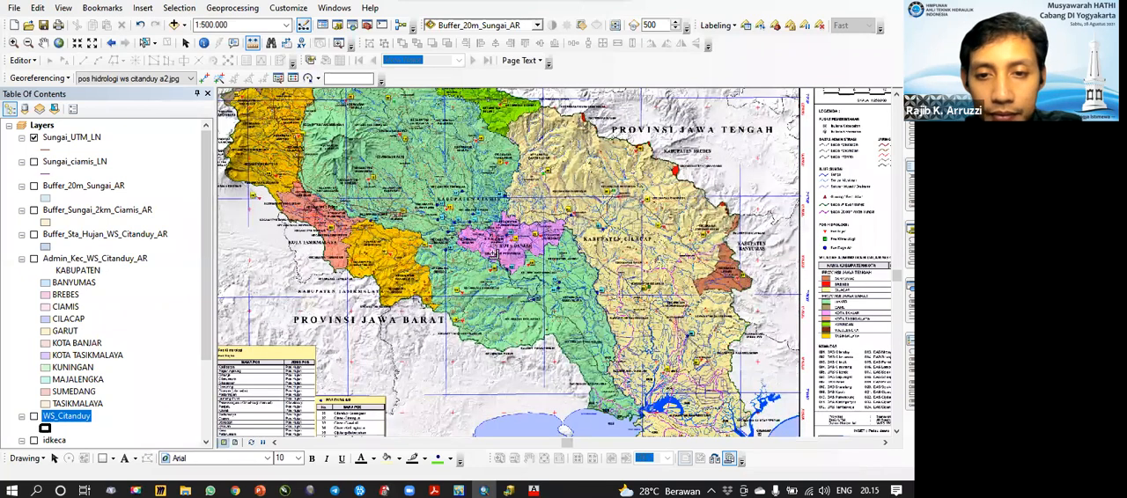
drag(509, 323, 463, 345)
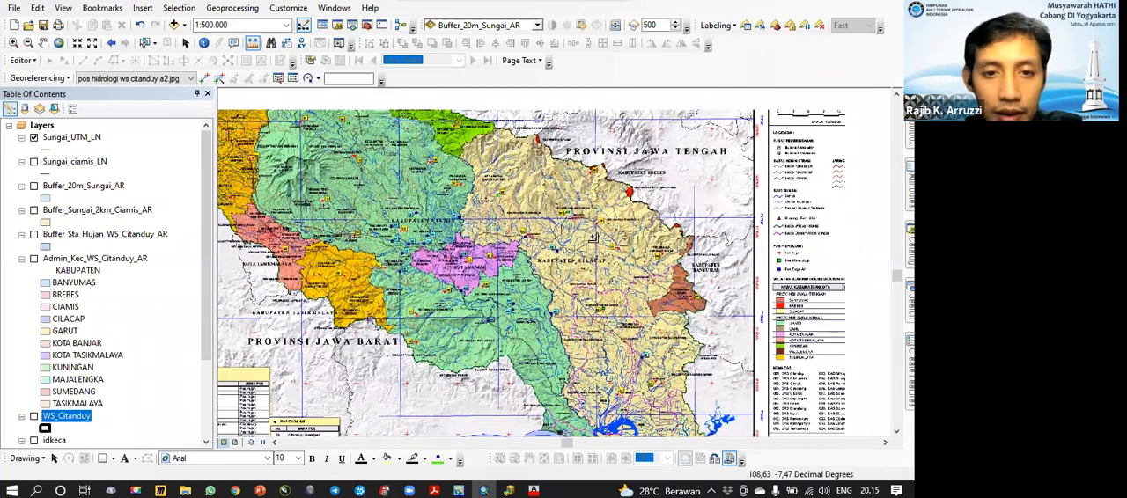
drag(593, 238, 608, 306)
drag(423, 224, 592, 238)
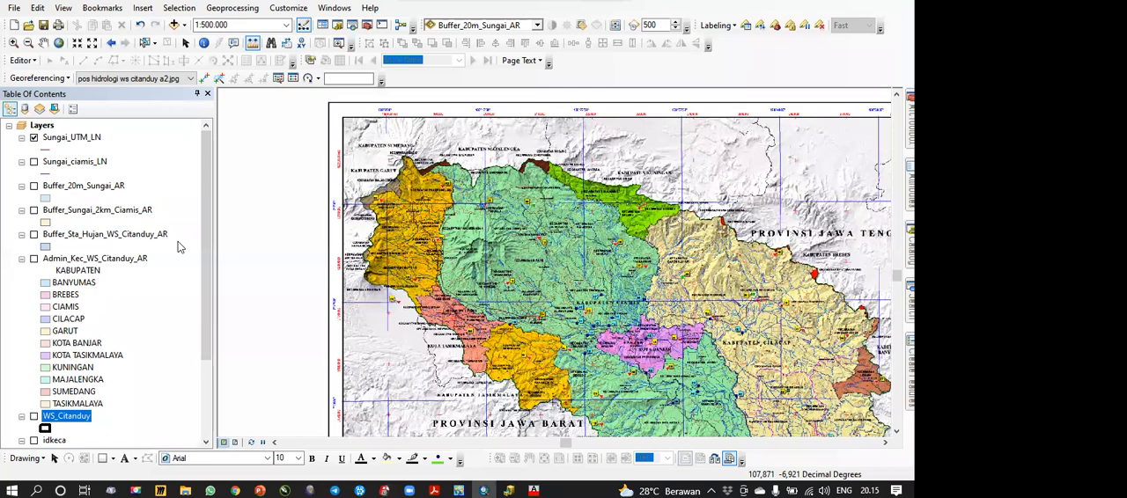
Step: Turn the WS_Citanduy layer back on and look through the fields of its attribute table
click(207, 381)
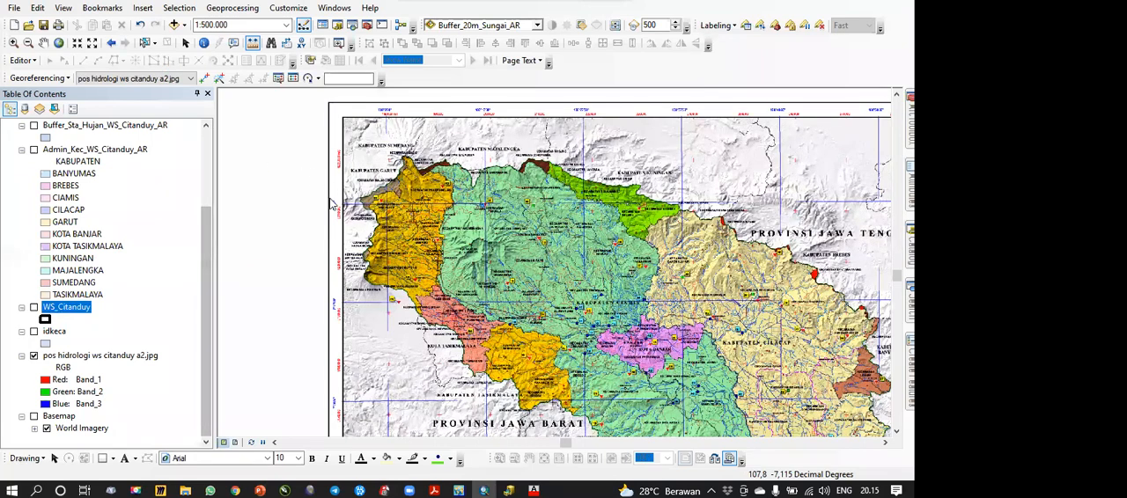
click(35, 307)
right_click(56, 308)
click(101, 55)
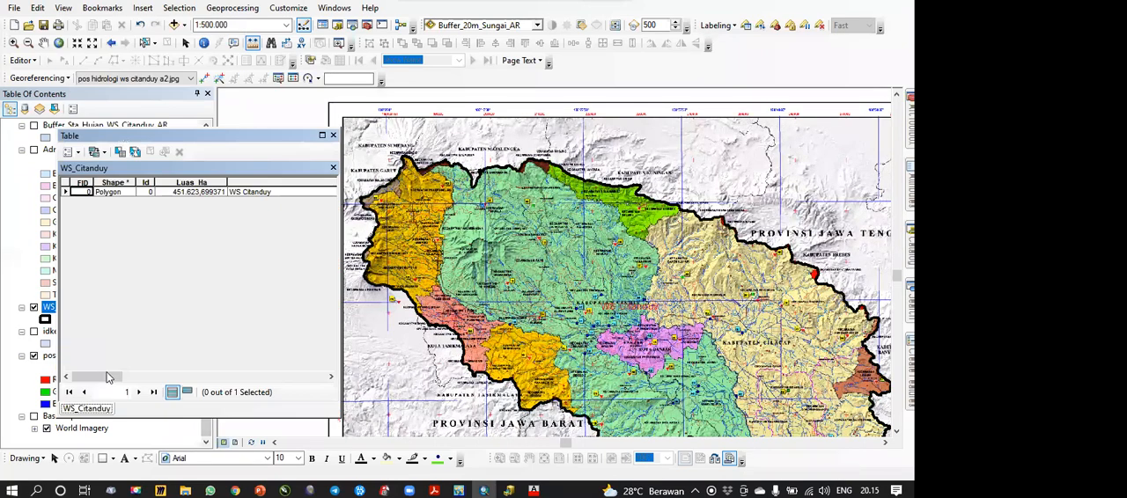
click(188, 377)
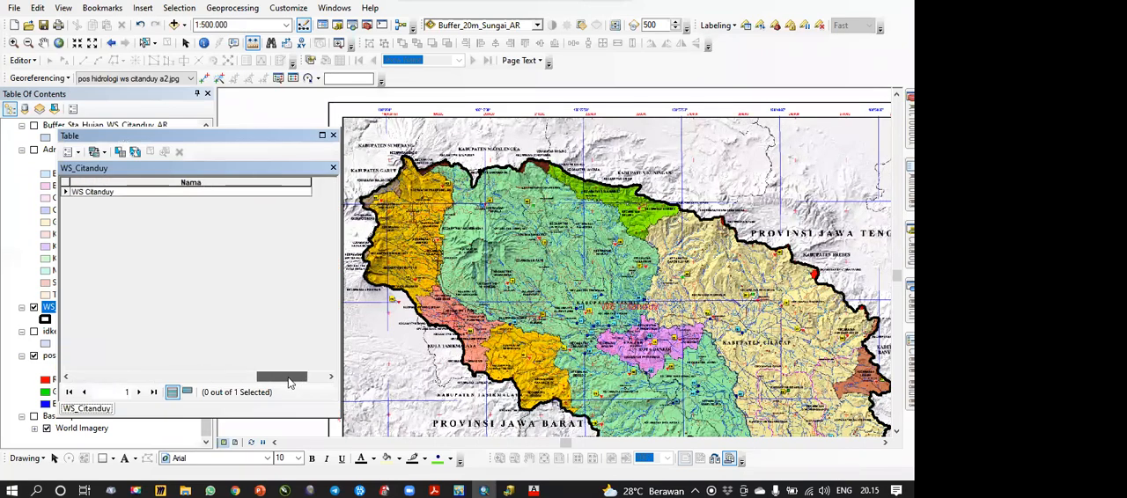
click(99, 377)
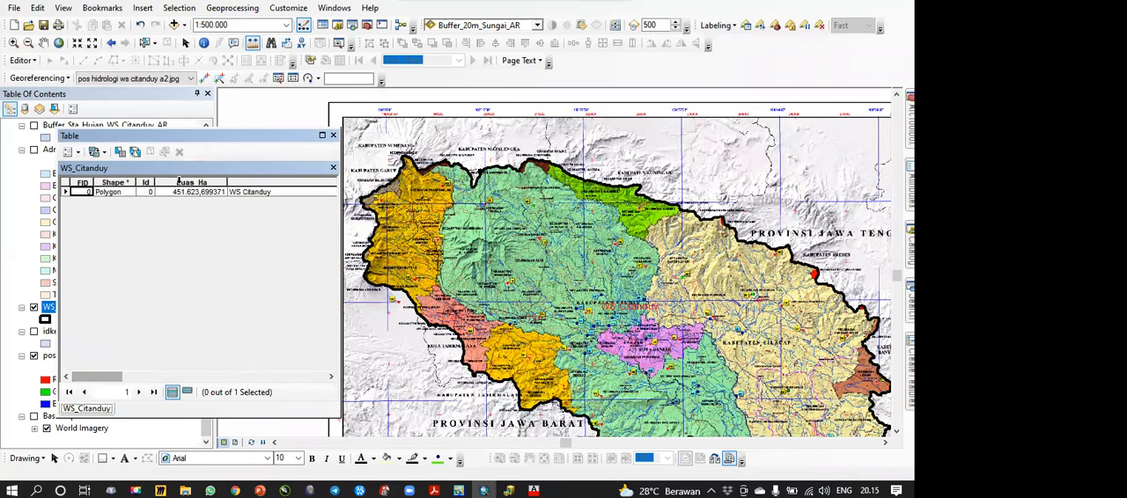
Step: Review the coordinate system and area units offered by Calculate Geometry for the Luas_Ha field, cancel, and view the Nama field
click(180, 191)
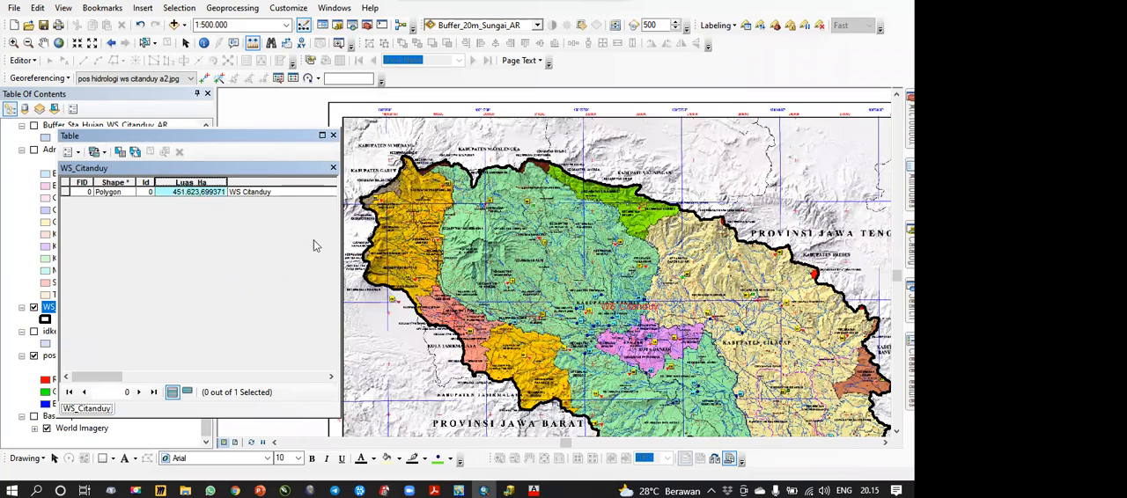
right_click(189, 183)
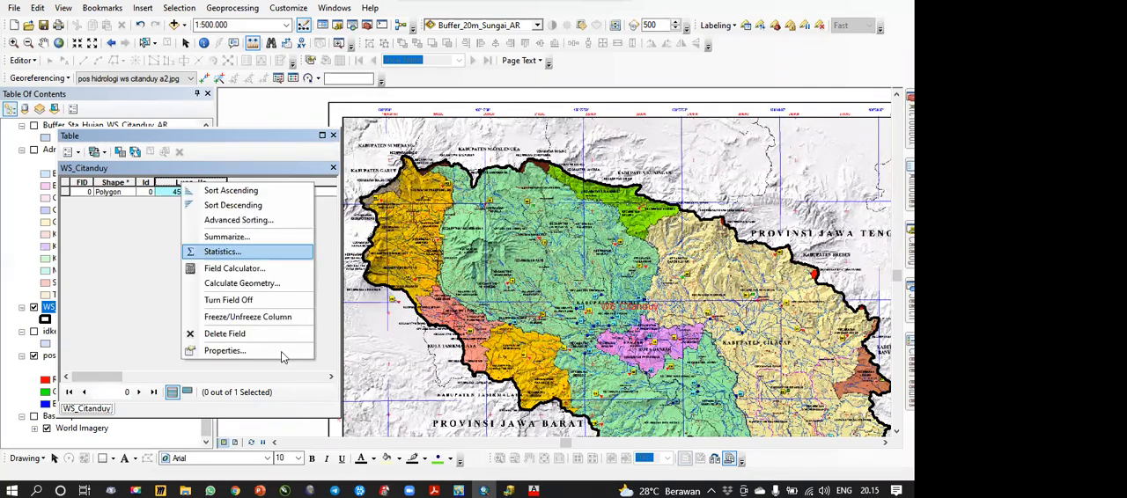
click(229, 293)
click(344, 345)
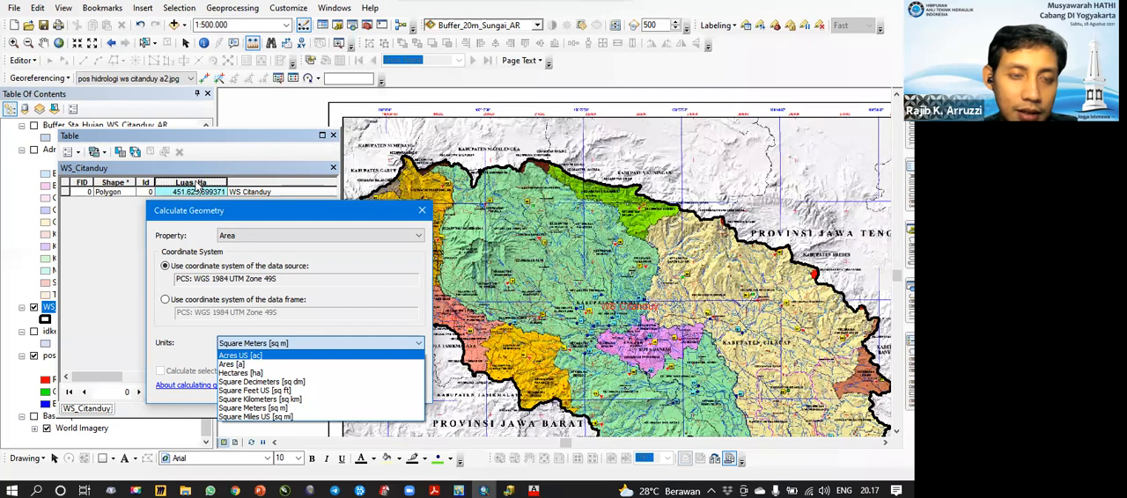
click(423, 215)
click(423, 215)
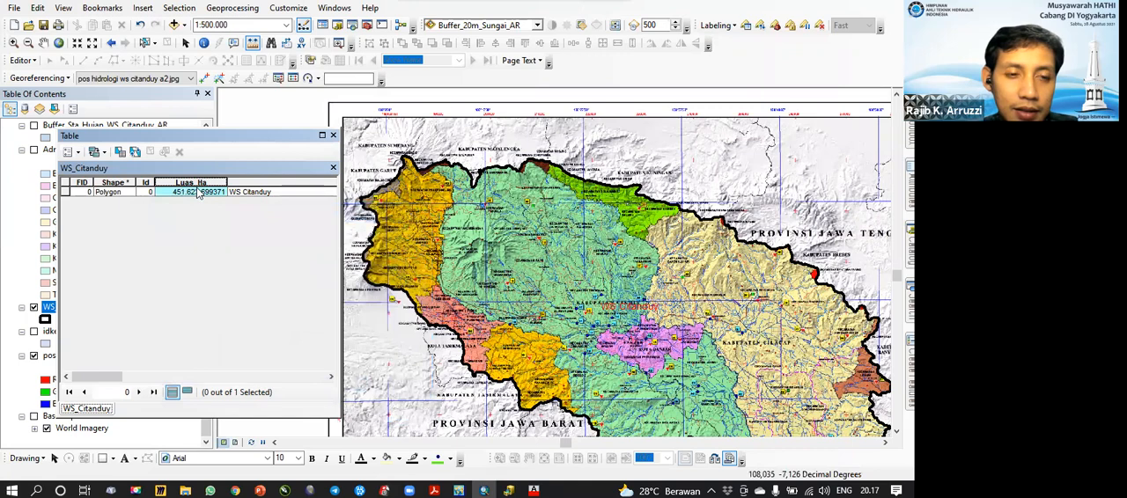
scroll(234, 206, right, 3)
drag(283, 377, 218, 375)
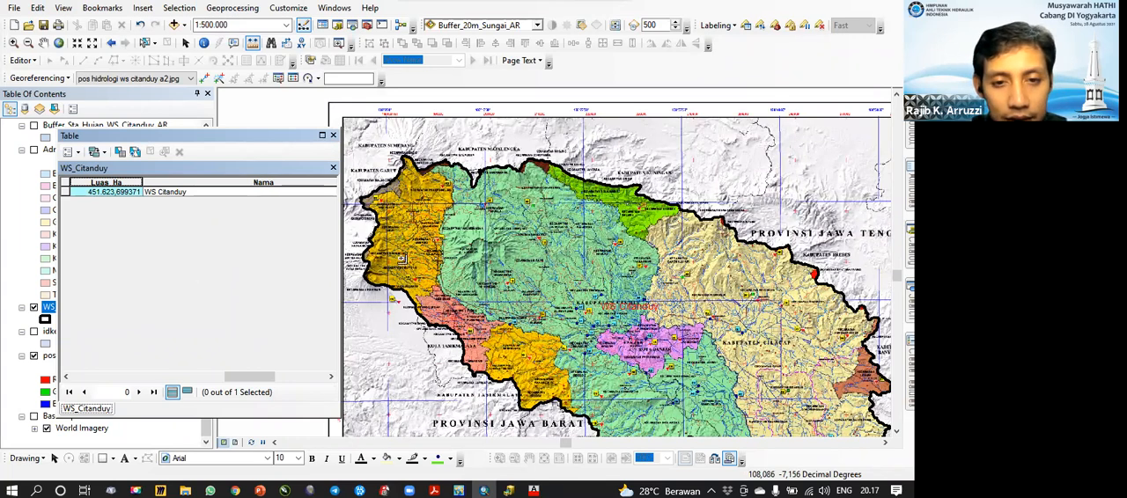
Step: Examine the northwestern WS_Citanduy boundary against the hydrology map at 1:12,500 and look through the available map scales
drag(402, 259, 428, 287)
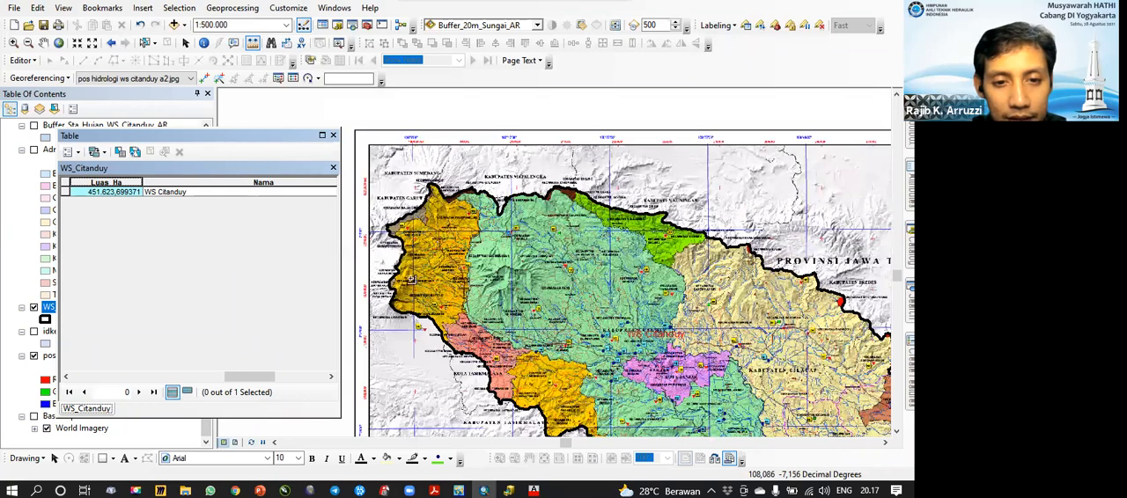
scroll(412, 280, down, 10)
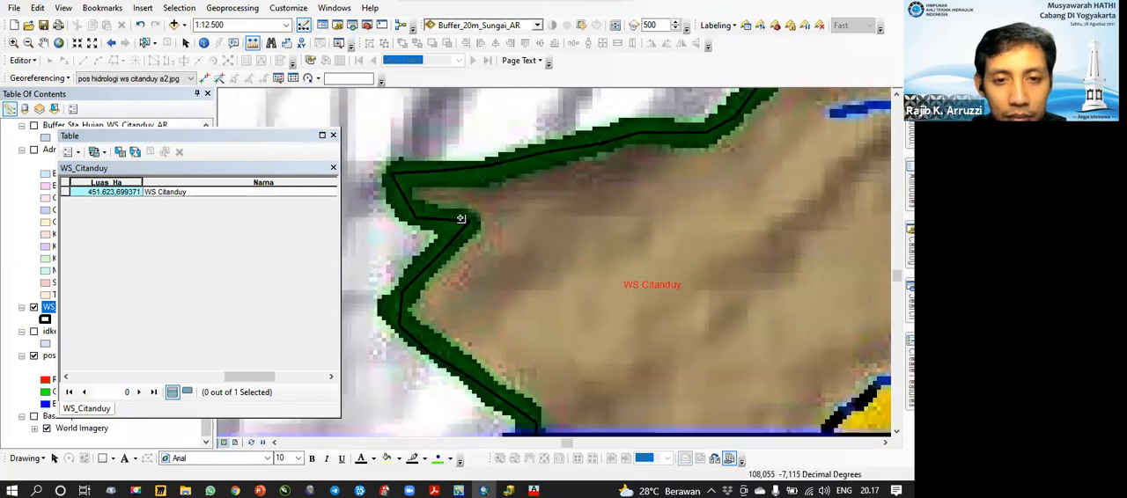
drag(431, 331, 421, 264)
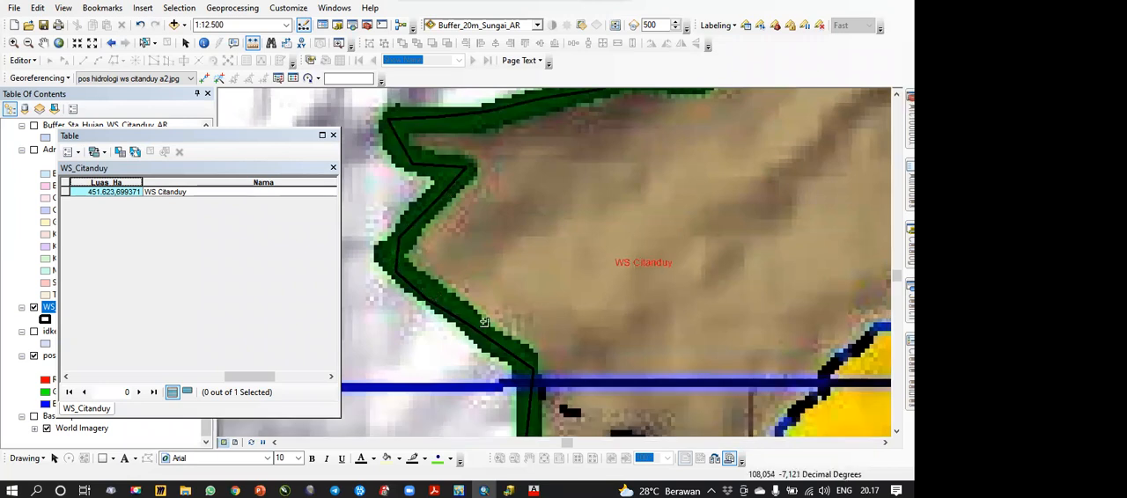
click(287, 27)
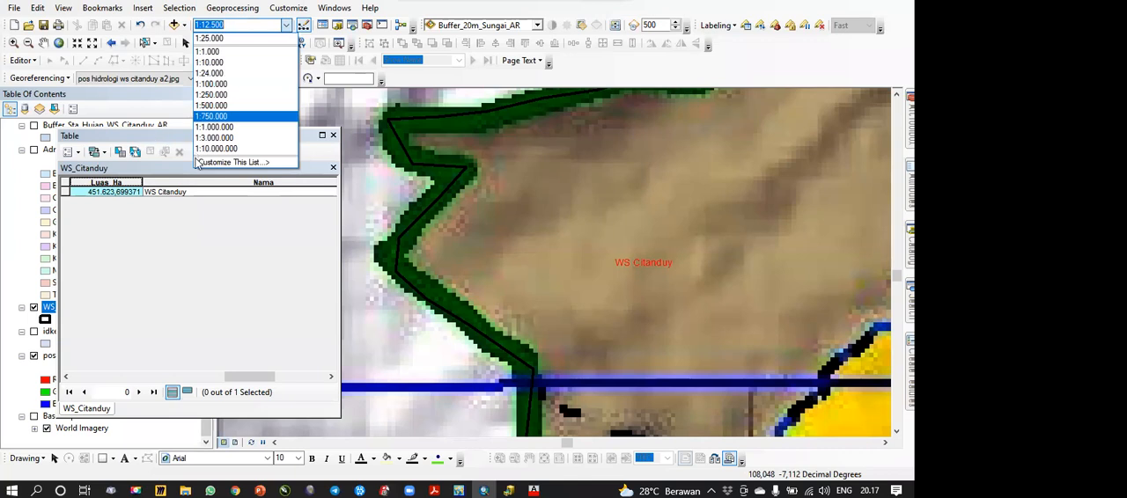
click(180, 164)
Step: Check the data type of the Luas_Ha field in its properties and close them
right_click(112, 183)
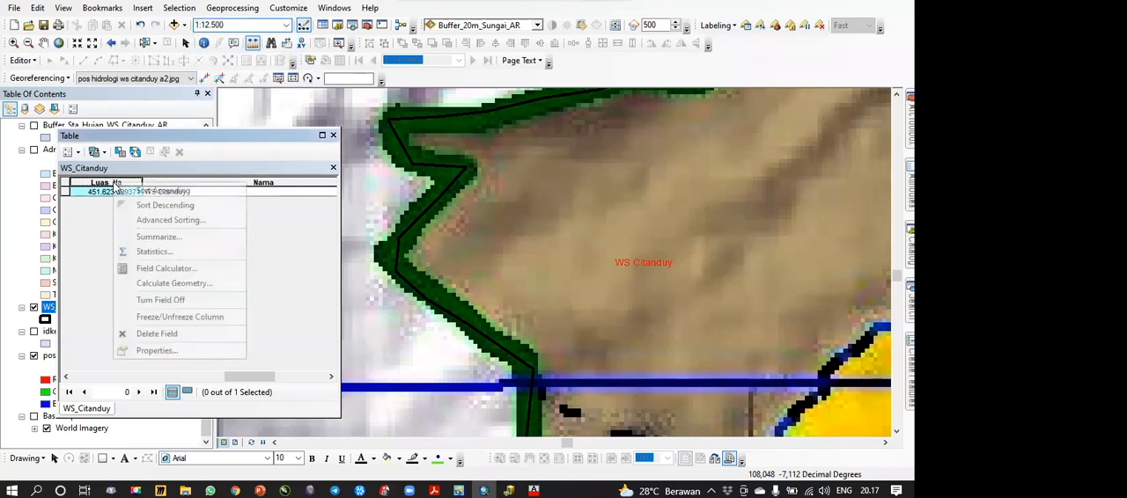
click(157, 351)
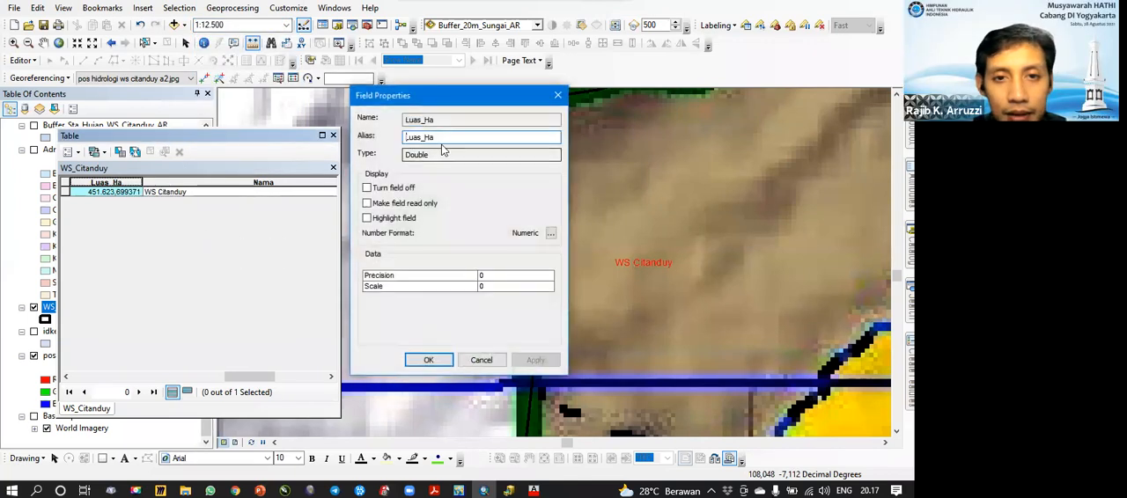
drag(449, 101, 350, 119)
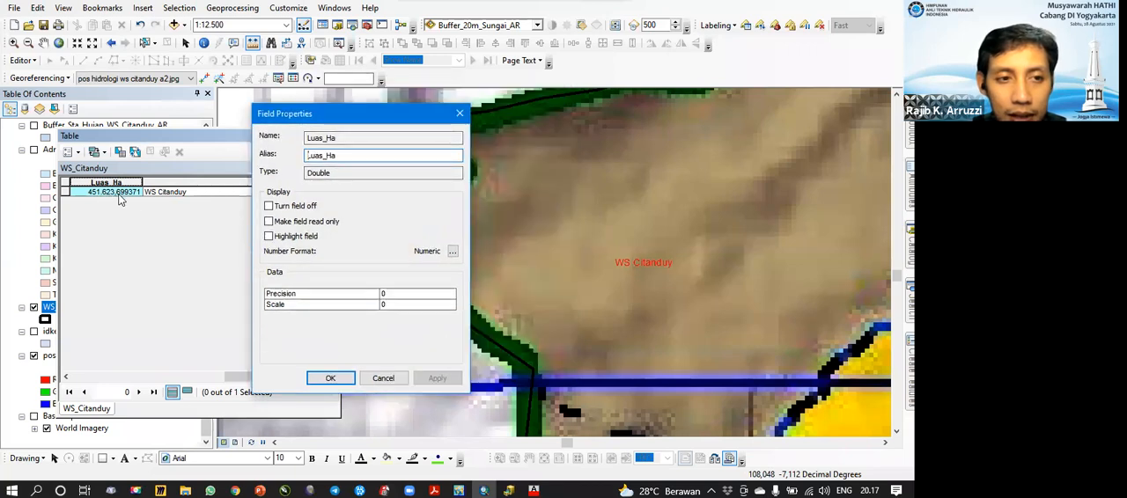
click(459, 114)
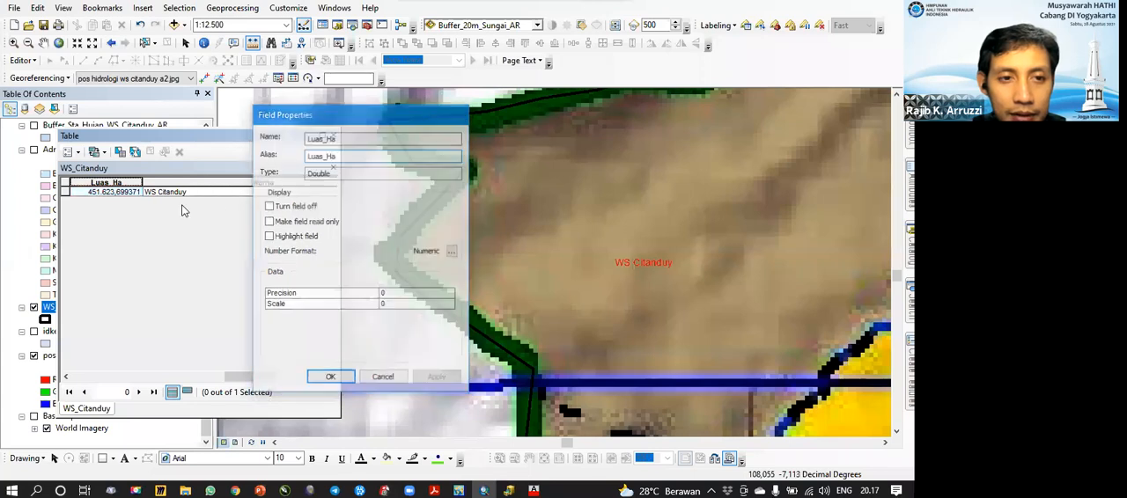
Step: Look through the data types available for a new field in the WS_Citanduy table and cancel adding the field
click(72, 151)
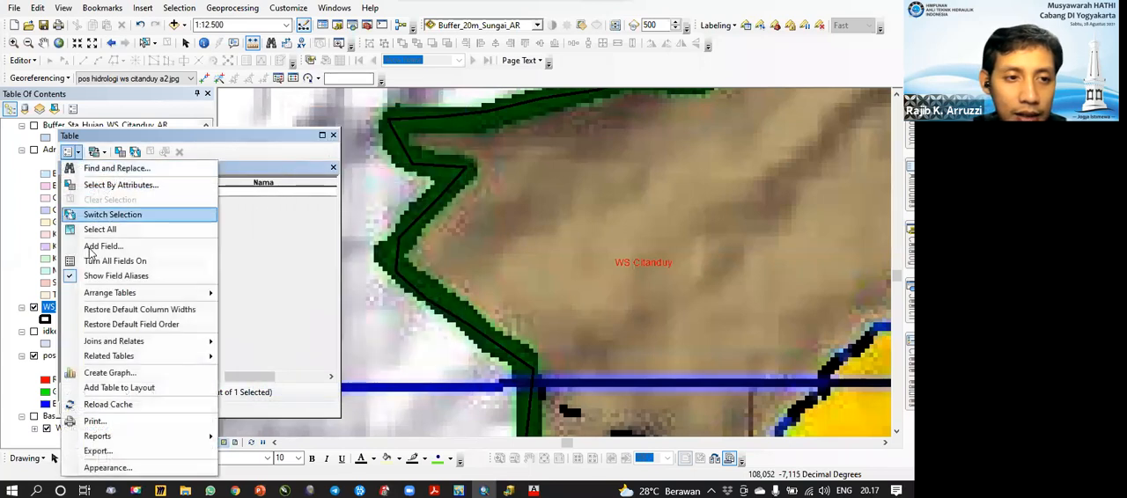
click(102, 246)
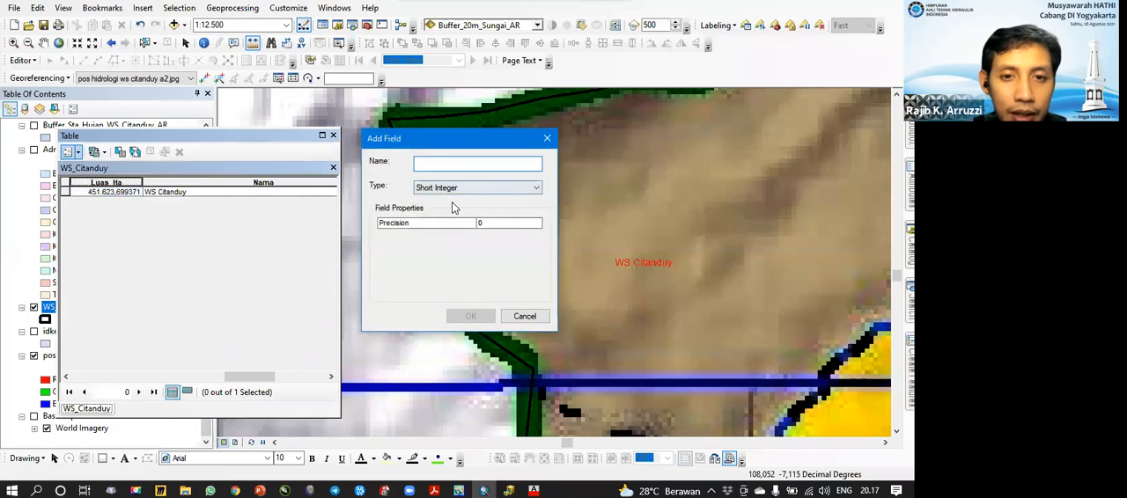
click(458, 188)
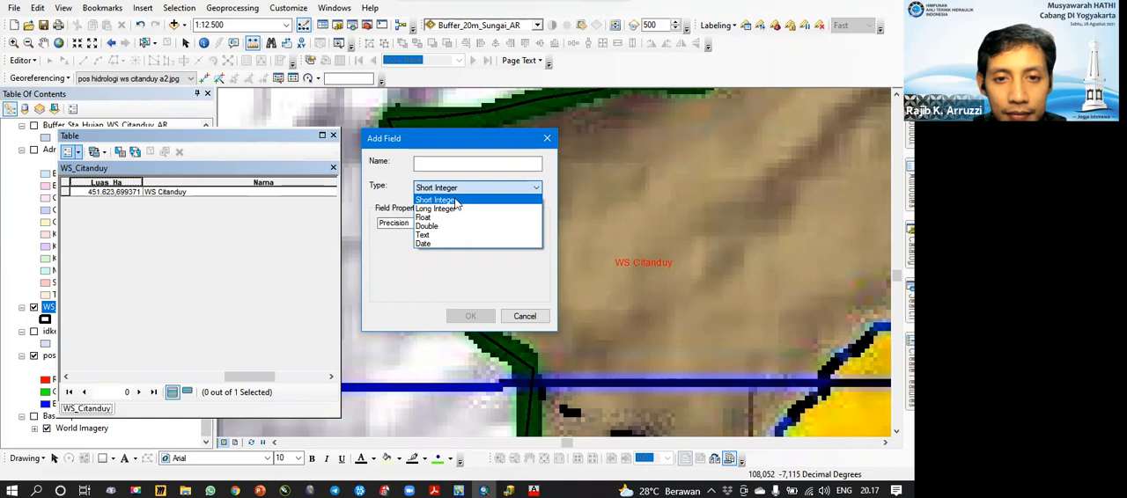
click(472, 271)
click(525, 319)
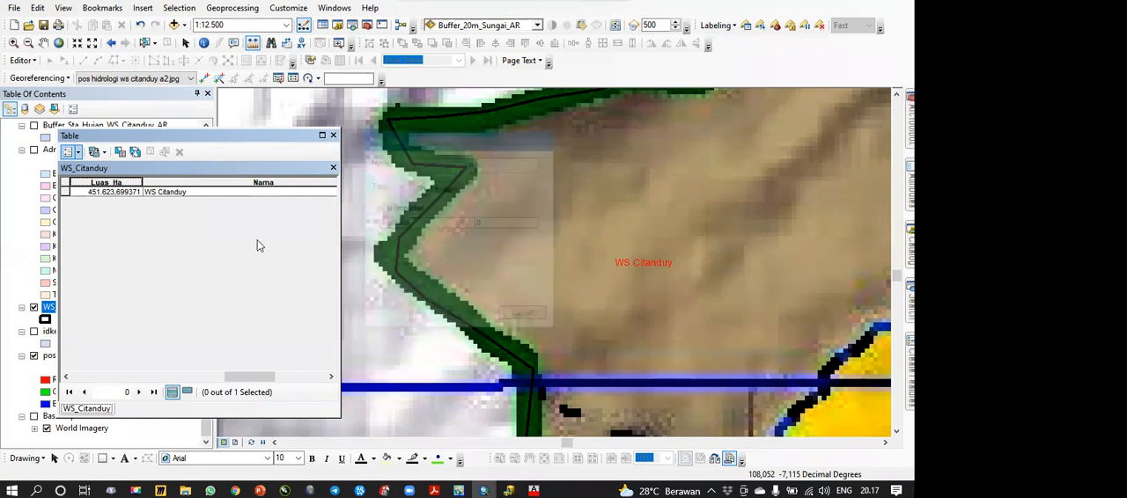
Step: Review the numeric display format options of the Luas_Ha field and cancel out of them
right_click(116, 182)
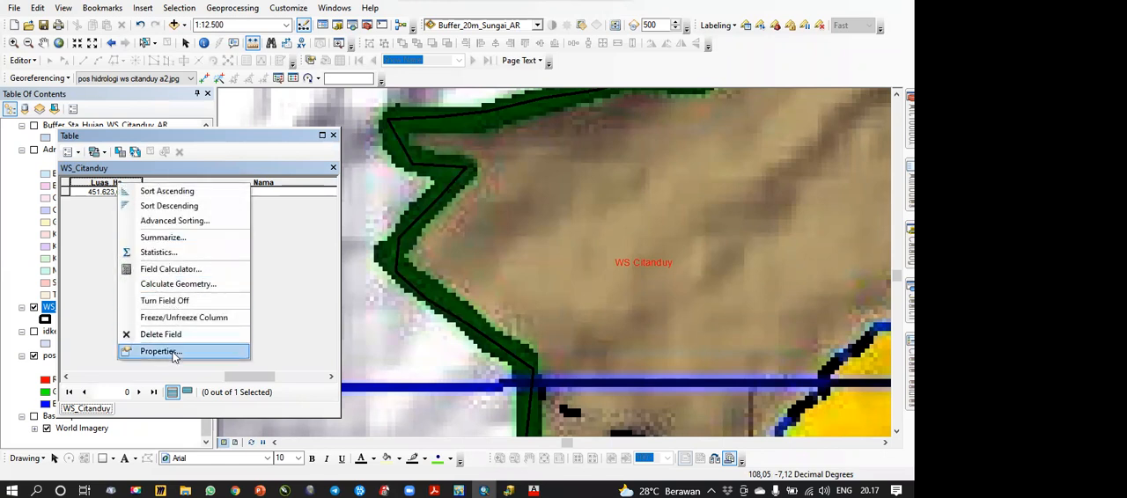
click(167, 354)
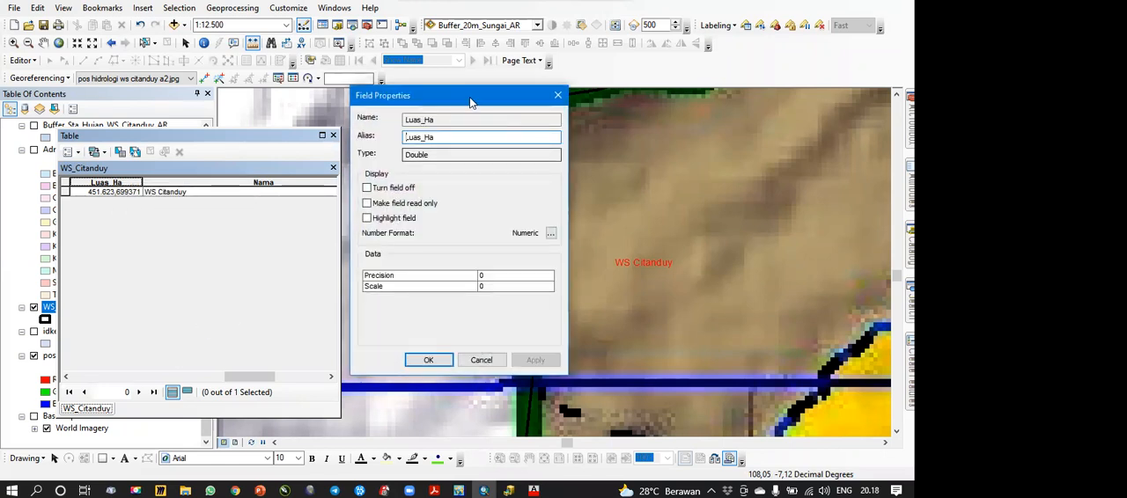
drag(459, 103, 330, 100)
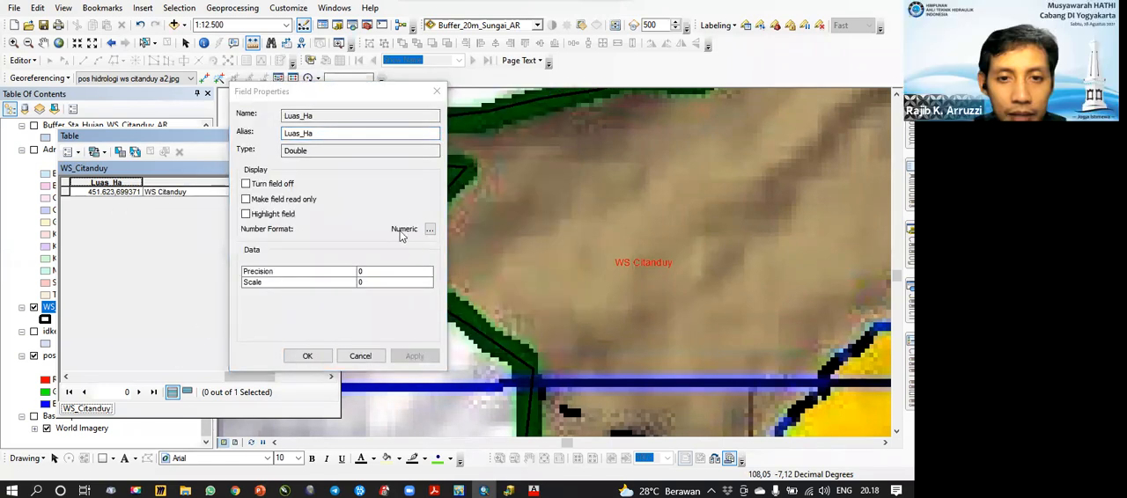
click(421, 229)
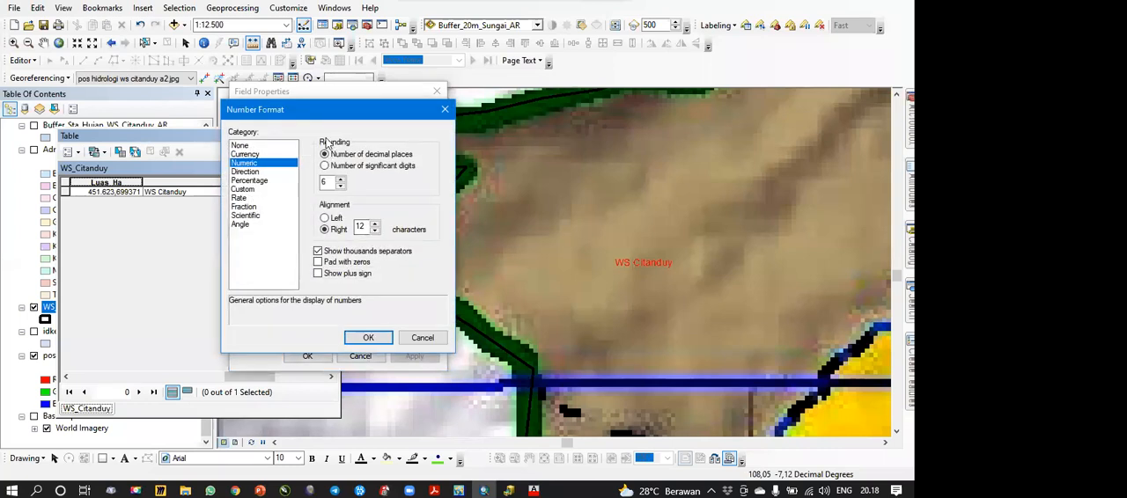
drag(250, 114, 187, 115)
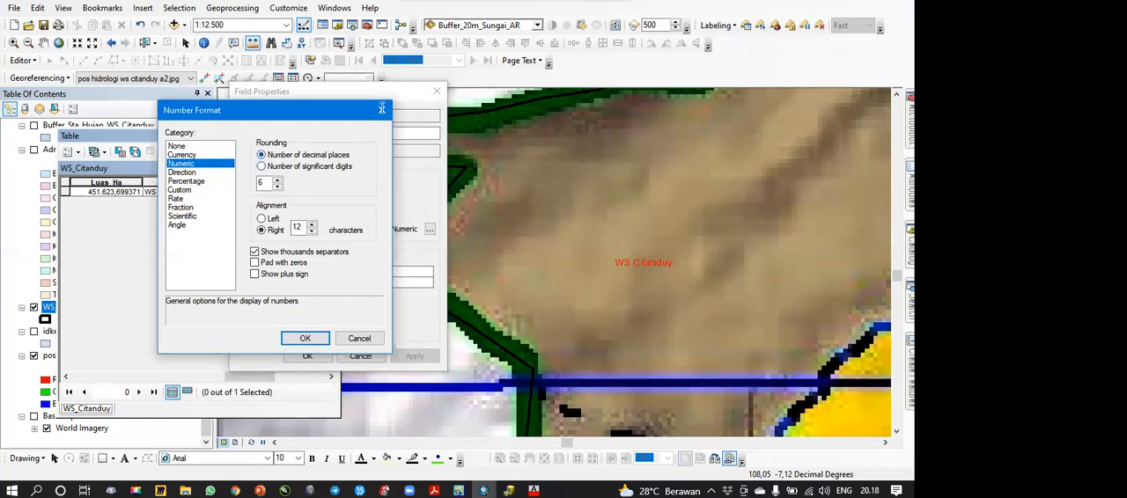
key(Escape)
key(Escape)
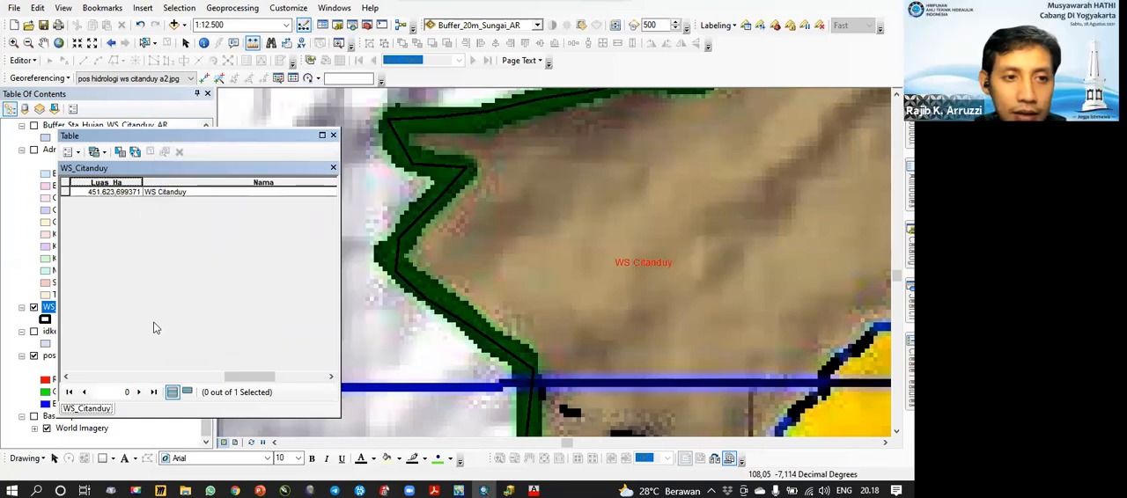
Step: Format the Luas_Ha field's numbers to three decimal places with thousands separators shown
right_click(98, 183)
click(154, 348)
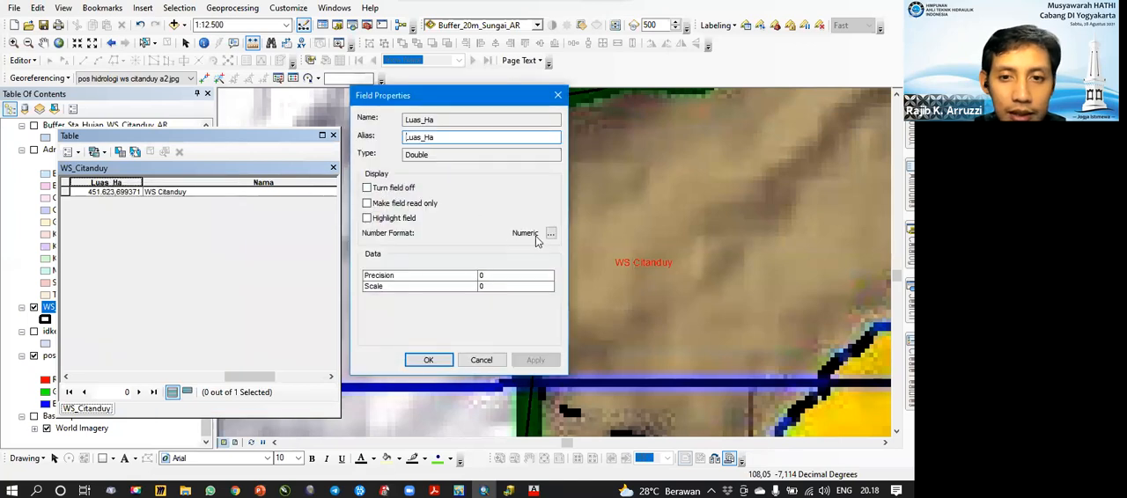
drag(472, 93, 398, 91)
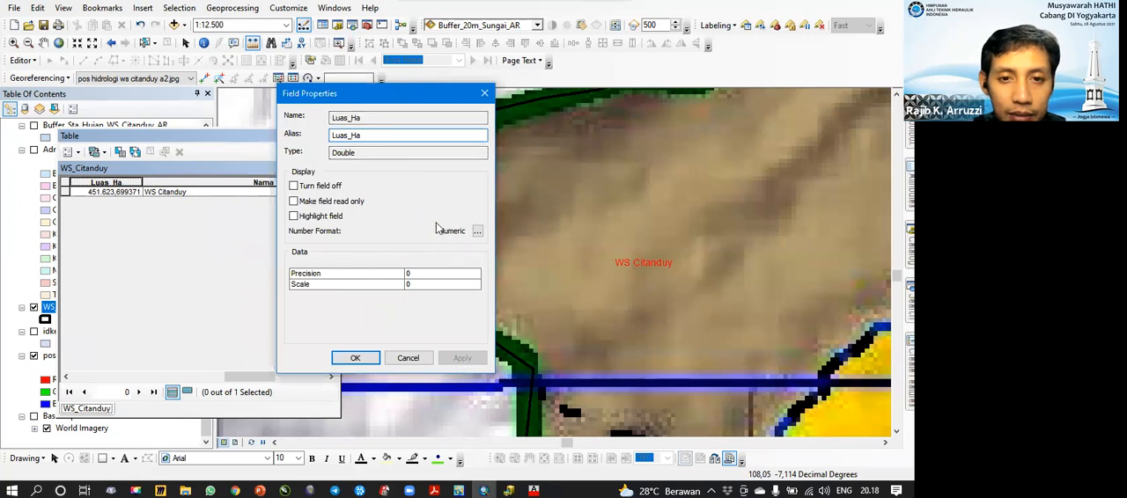
click(477, 231)
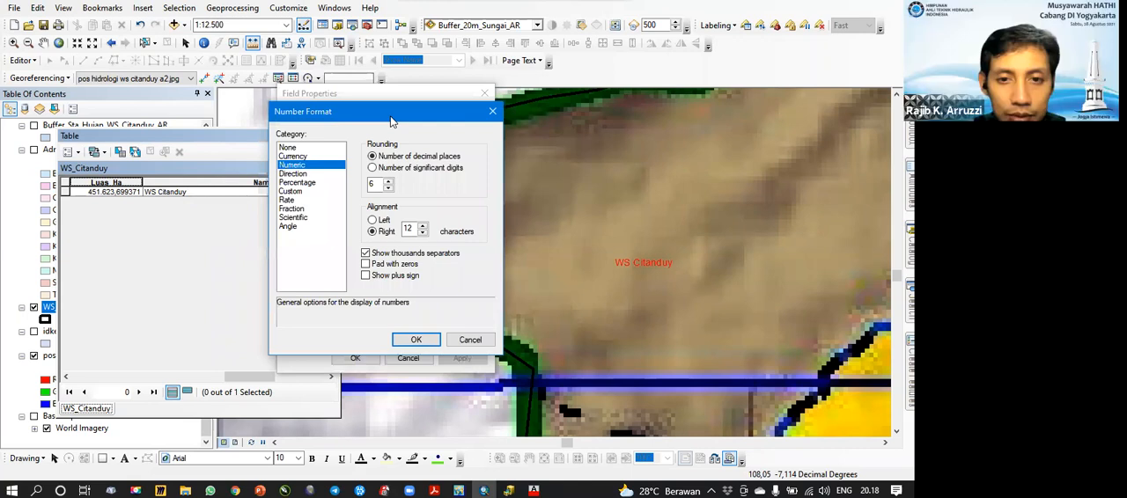
drag(391, 121, 297, 121)
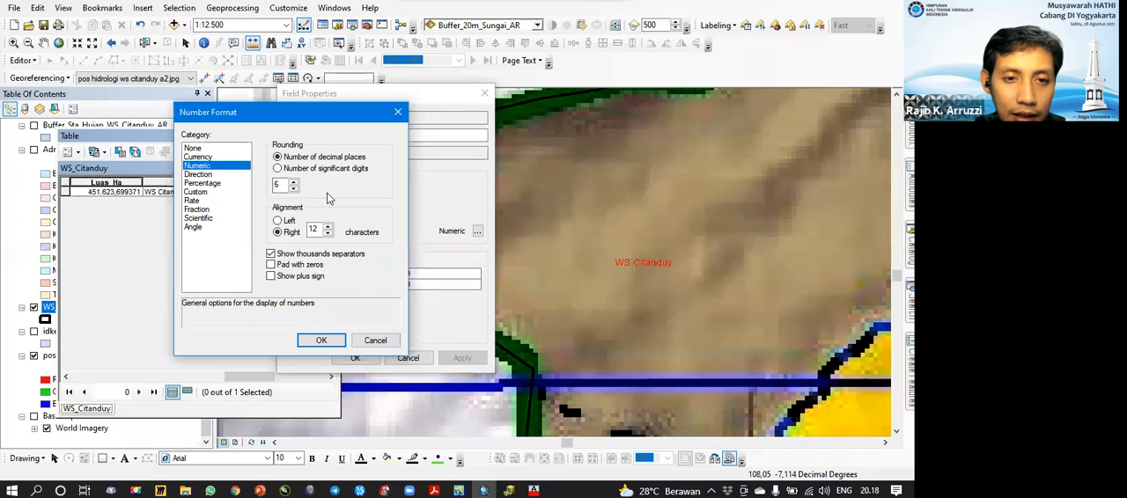
click(271, 255)
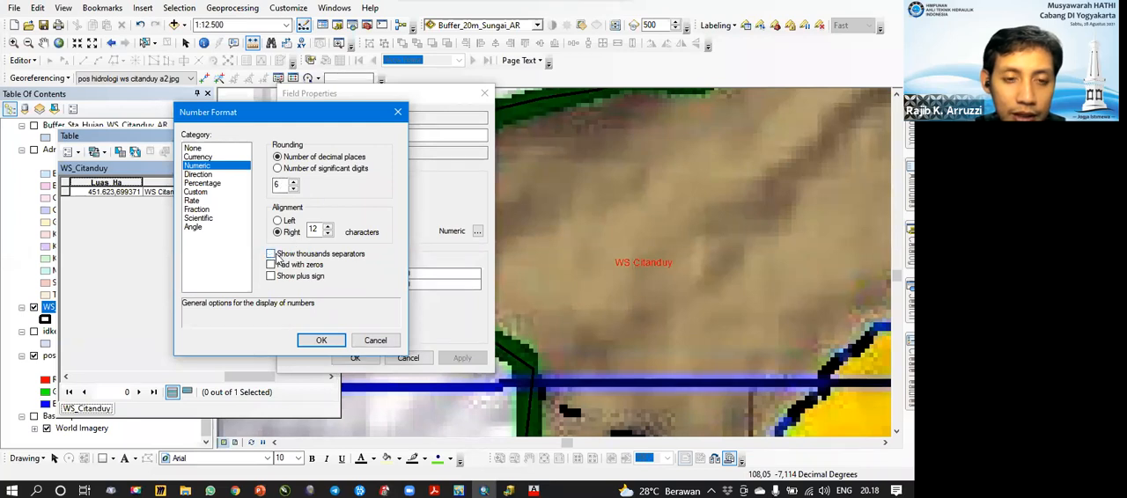
click(272, 256)
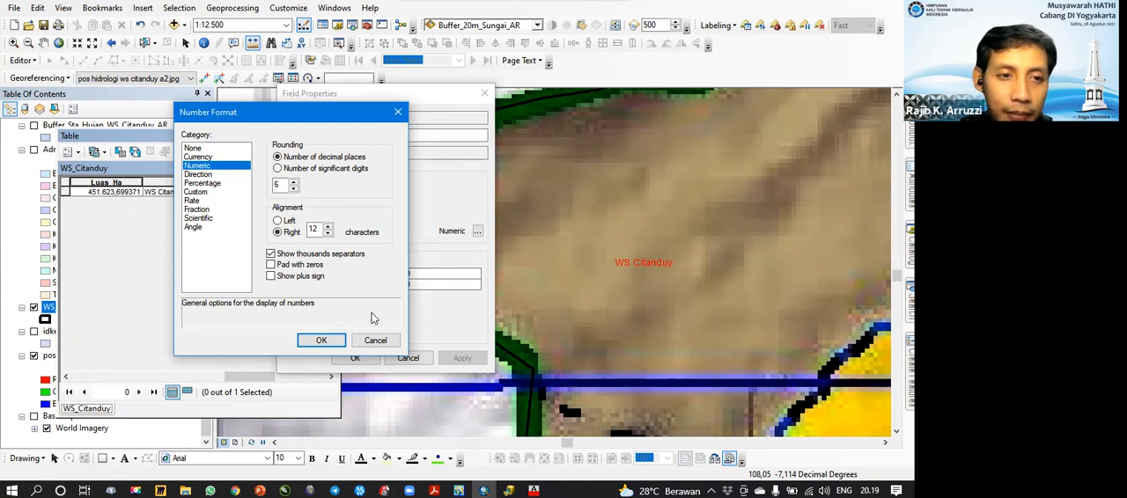
click(294, 189)
click(295, 190)
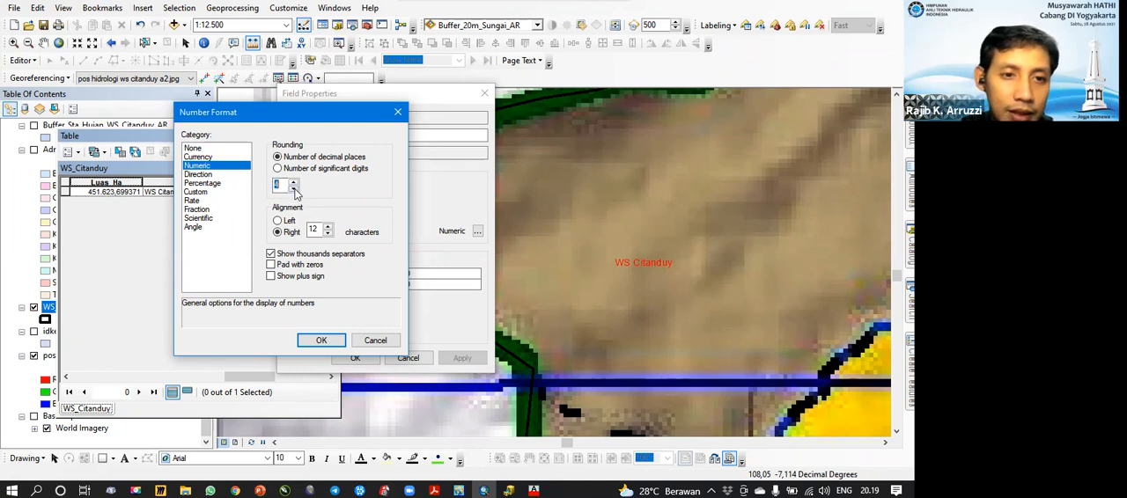
click(322, 339)
click(460, 359)
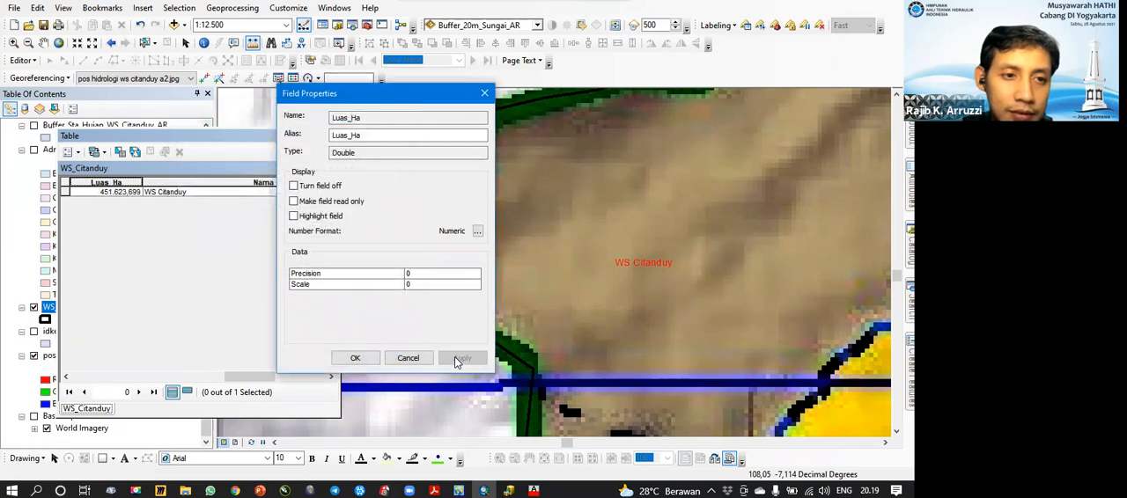
click(356, 358)
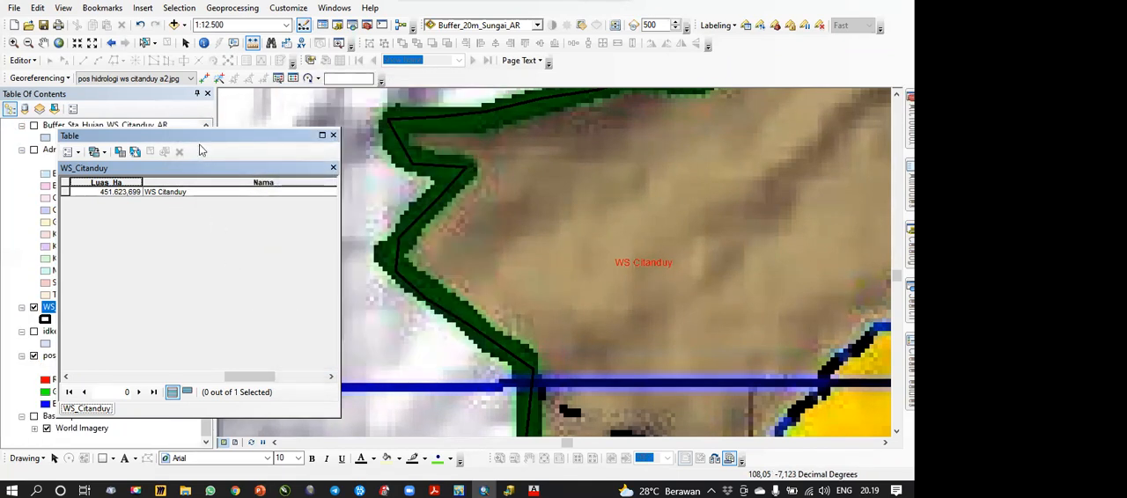
Step: Close the WS_Citanduy attribute table and display the full extent of the WS_Citanduy layer
drag(258, 139, 333, 137)
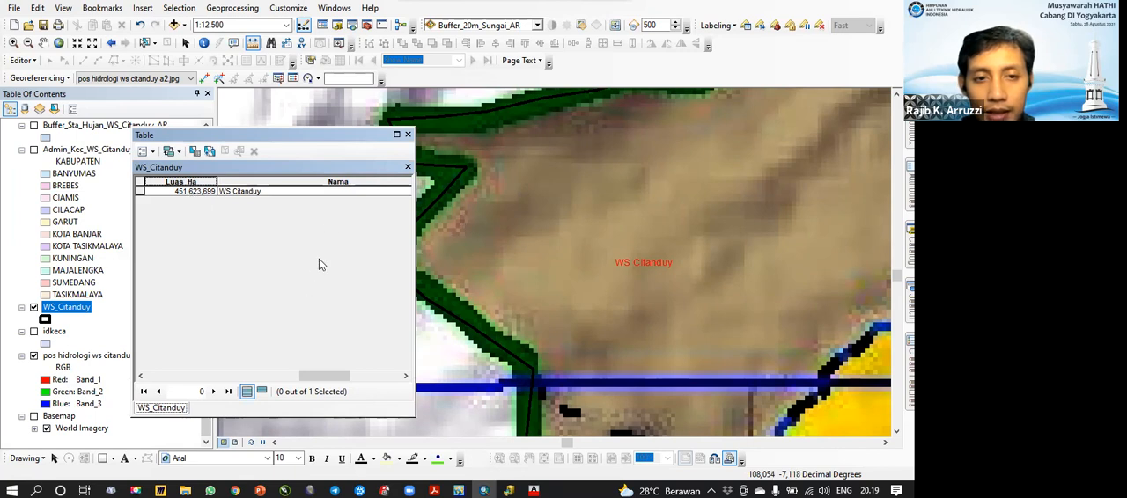
click(408, 134)
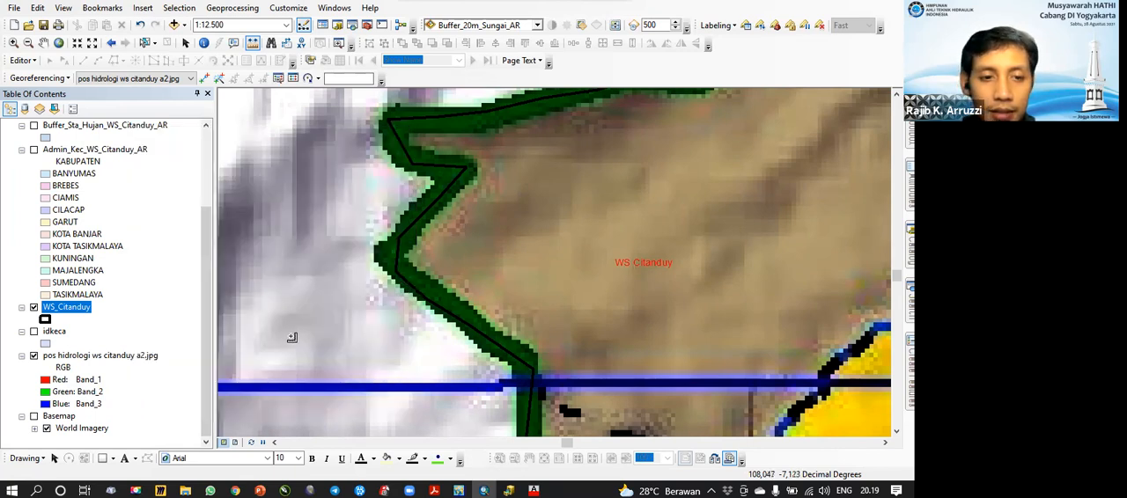
right_click(71, 306)
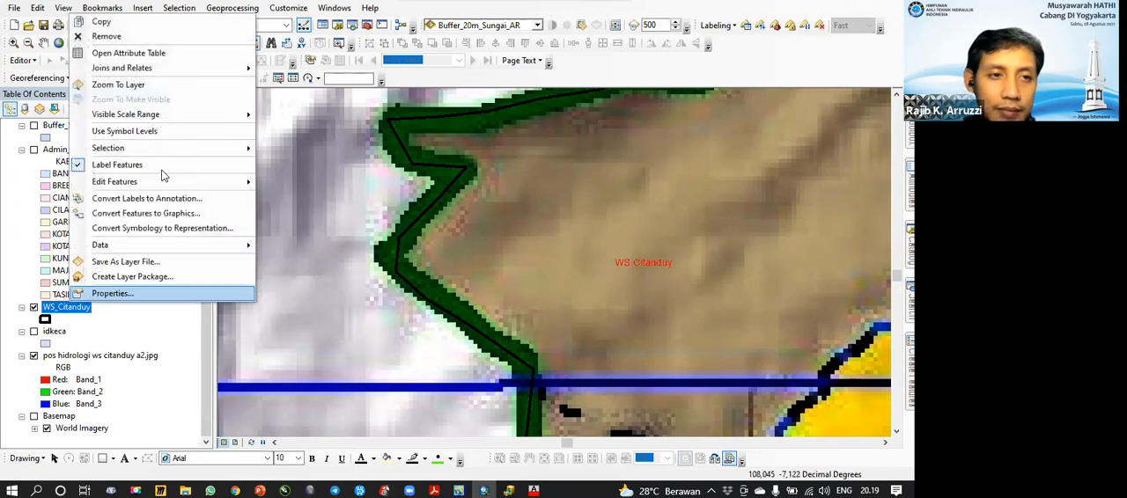
click(115, 87)
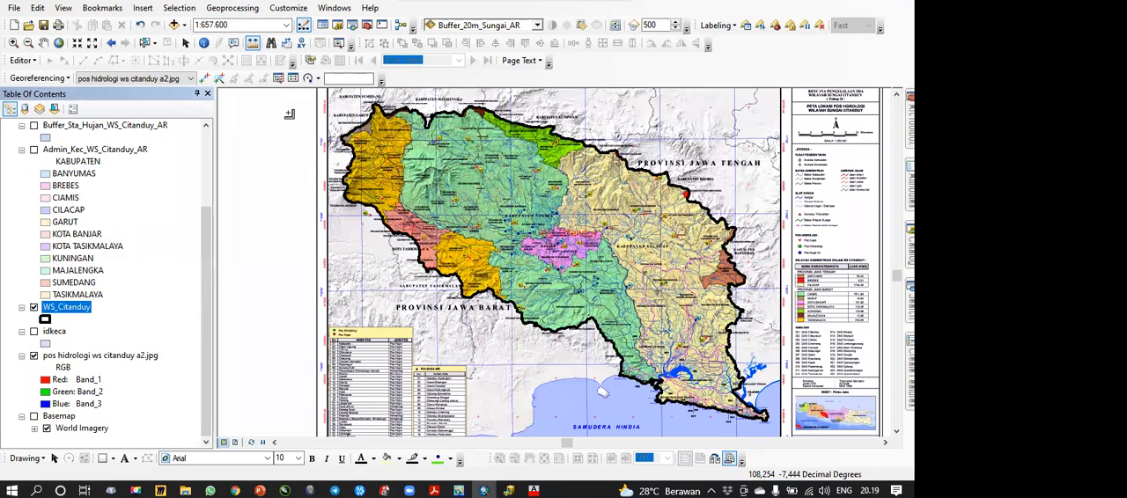
Step: Set the map scale to 1:250.000 and examine the northwestern part of the basin around Kabupaten Garut and Sumedang
click(287, 25)
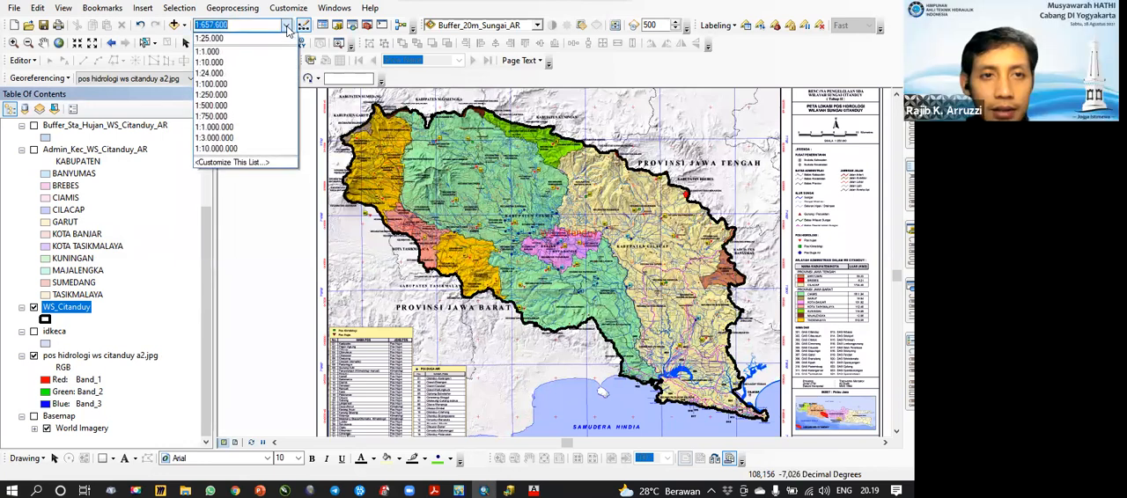
click(234, 94)
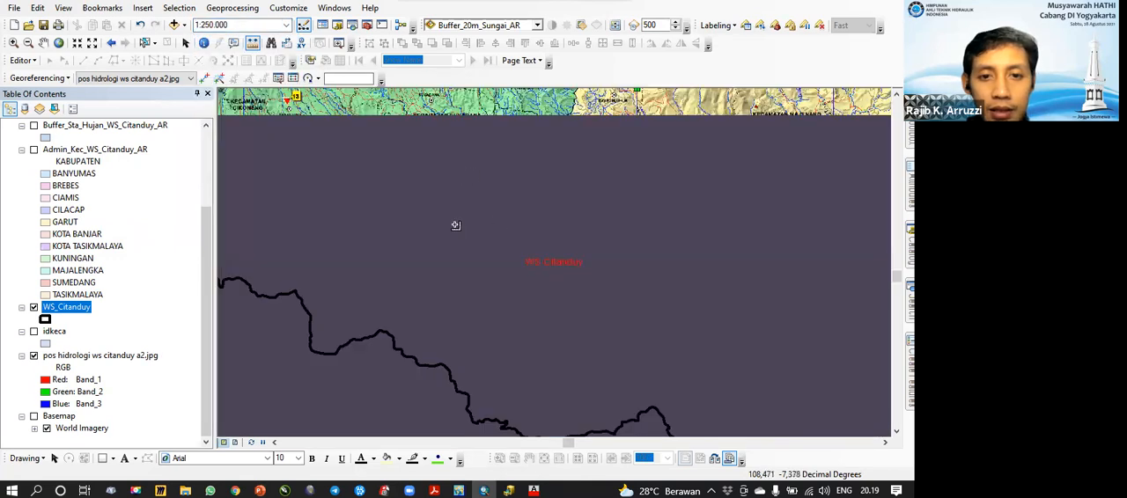
drag(455, 225, 750, 361)
drag(379, 111, 448, 336)
drag(432, 242, 393, 162)
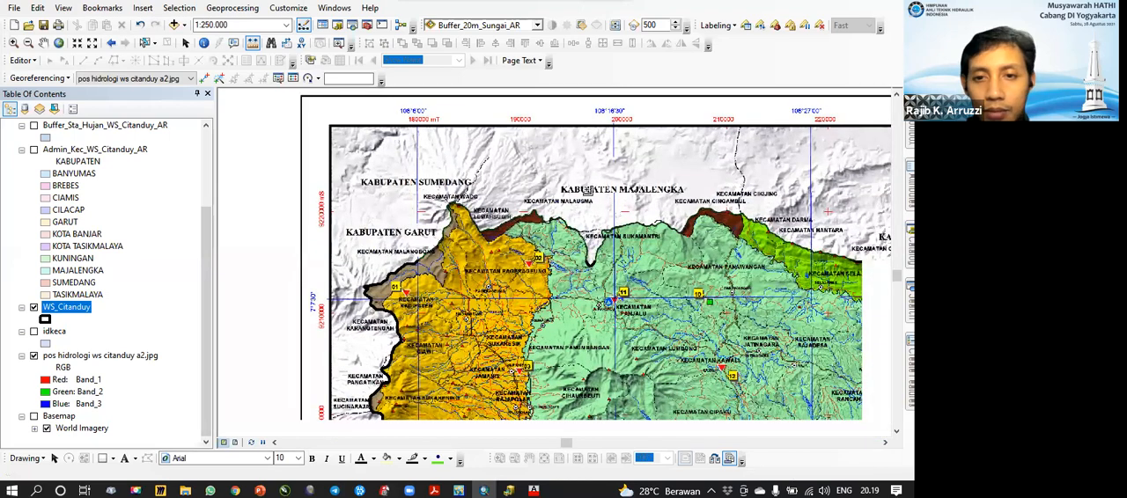
Step: Set the map scale to 1:100.000 and examine the boundary around Kecamatan Wado, Malangbong and Pagerageung
click(286, 27)
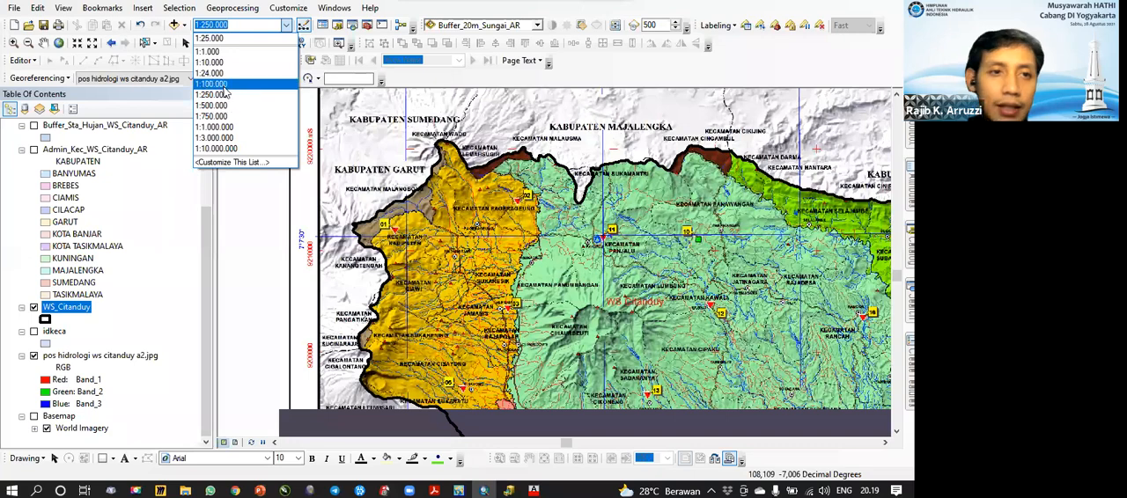
click(212, 84)
drag(658, 325, 765, 429)
drag(411, 137, 575, 240)
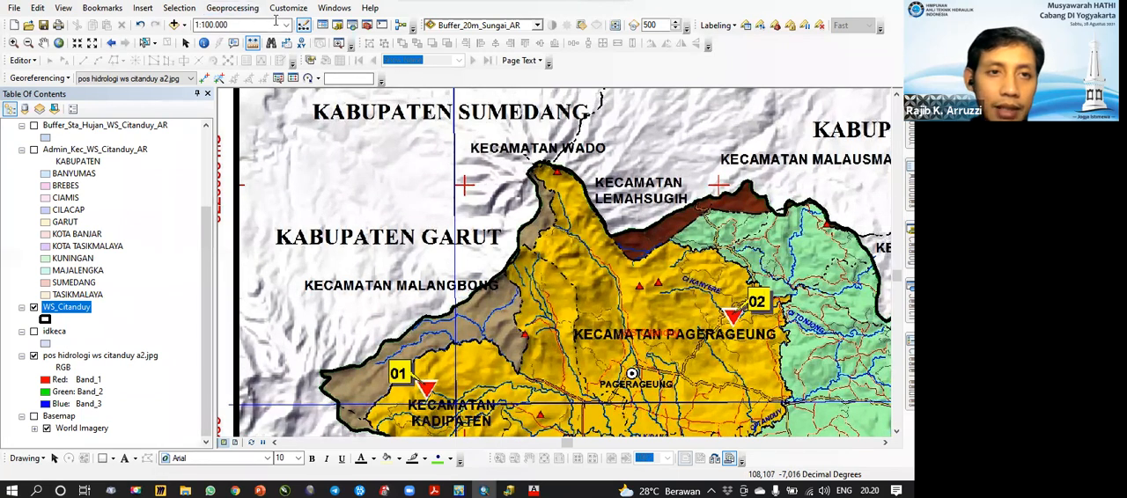
drag(275, 19, 193, 30)
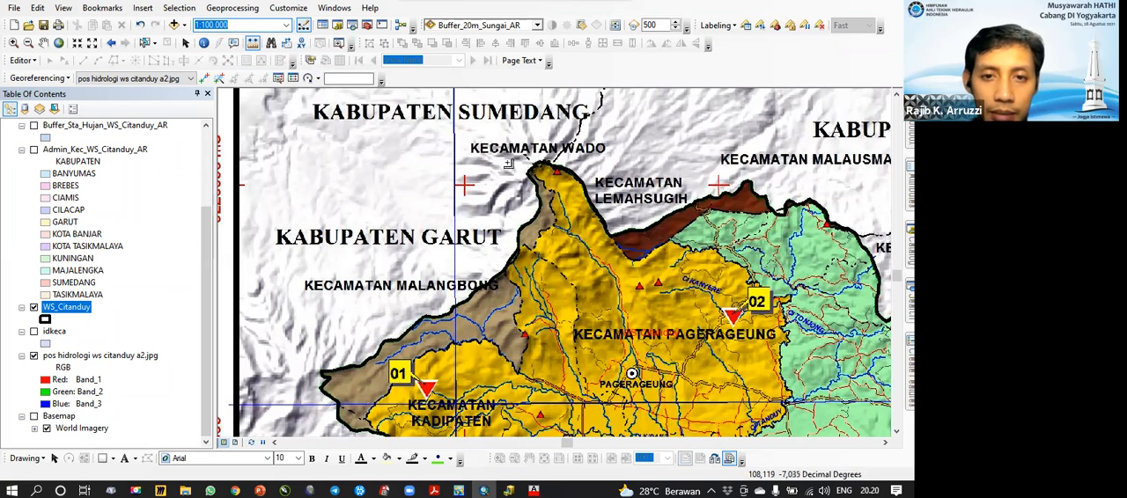
Step: Set the map scale to 1:24.000 and examine how closely the basin boundary follows the map near Kecamatan Wado
click(287, 26)
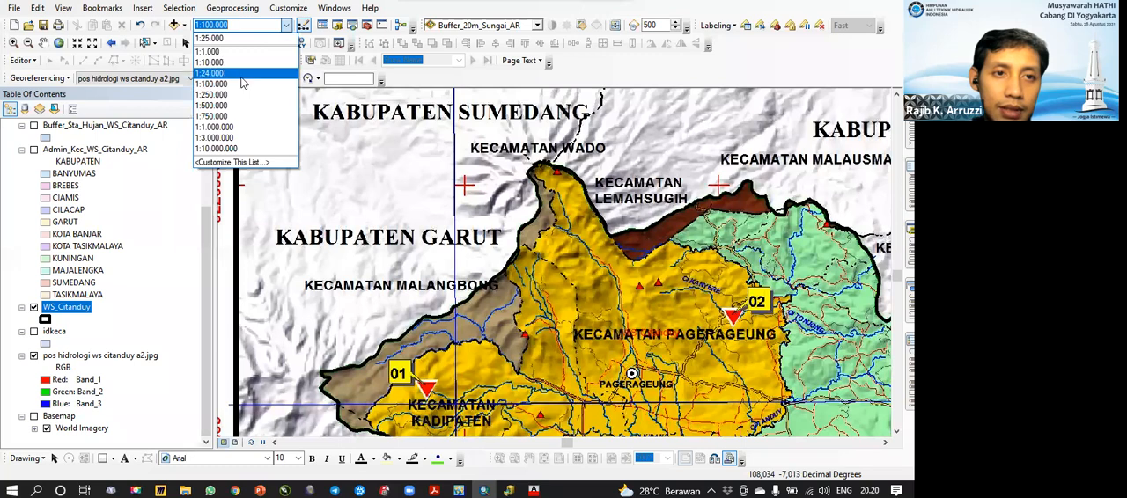
click(243, 74)
drag(526, 185, 491, 427)
drag(660, 299, 629, 289)
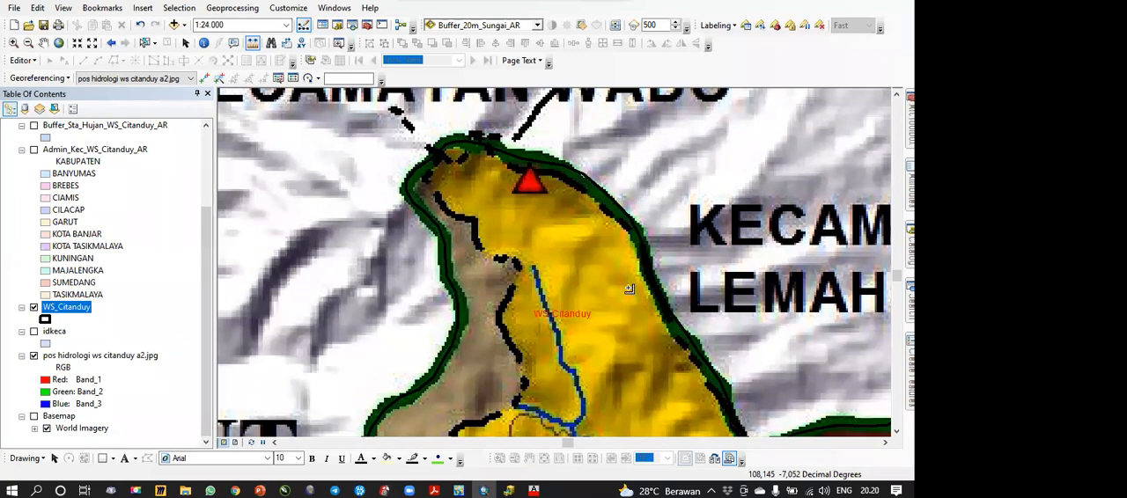
Step: Compare the basin boundary around Kecamatan Wado and Lemahsugih at the 1:63.360 and 1:200.000 scales
scroll(544, 270, up, 4)
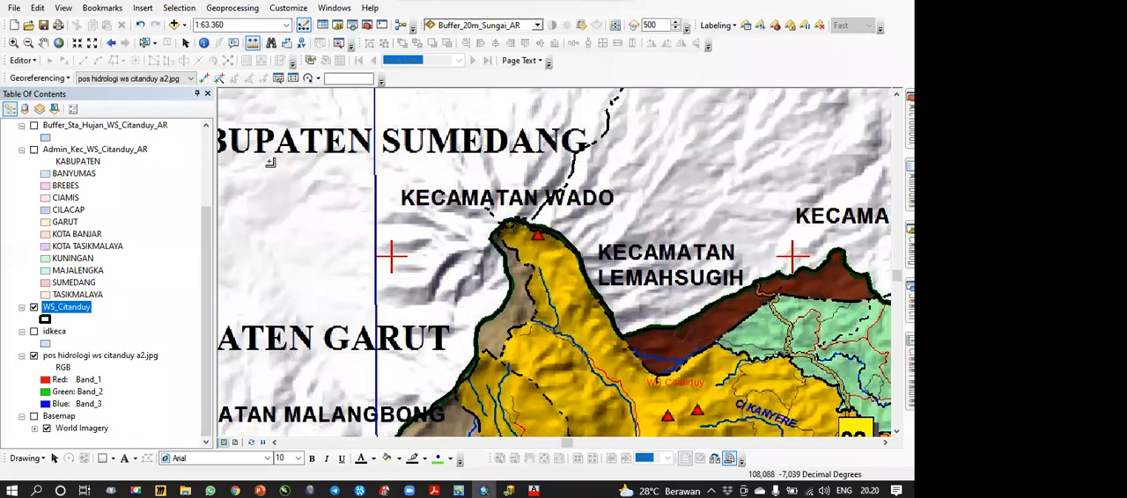
drag(651, 182, 519, 166)
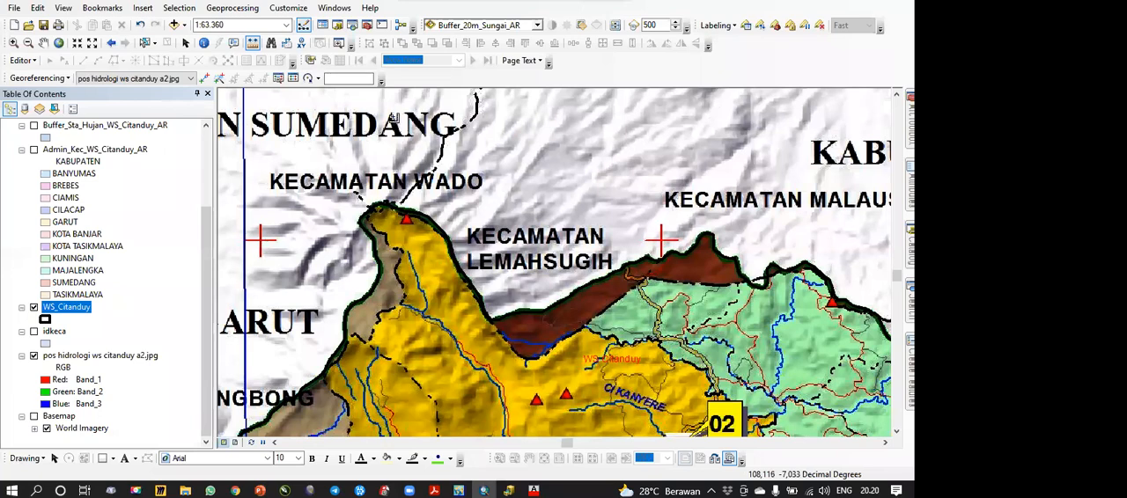
scroll(550, 274, down, 2)
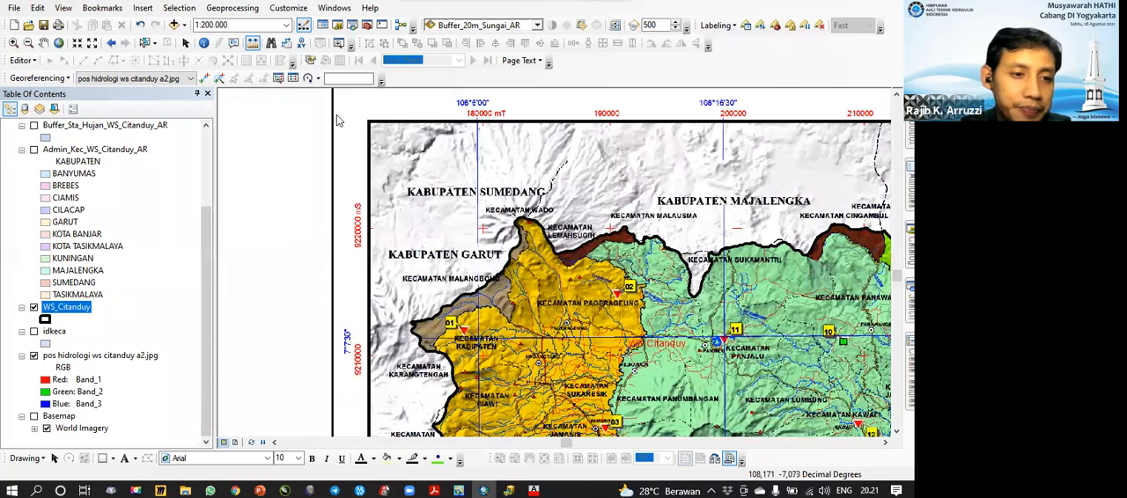
Step: Hide the WS_Citanduy layer and add WS CItanduy 2 AR.shp to the map from the 1 data shp folder in ArcCatalog
click(34, 307)
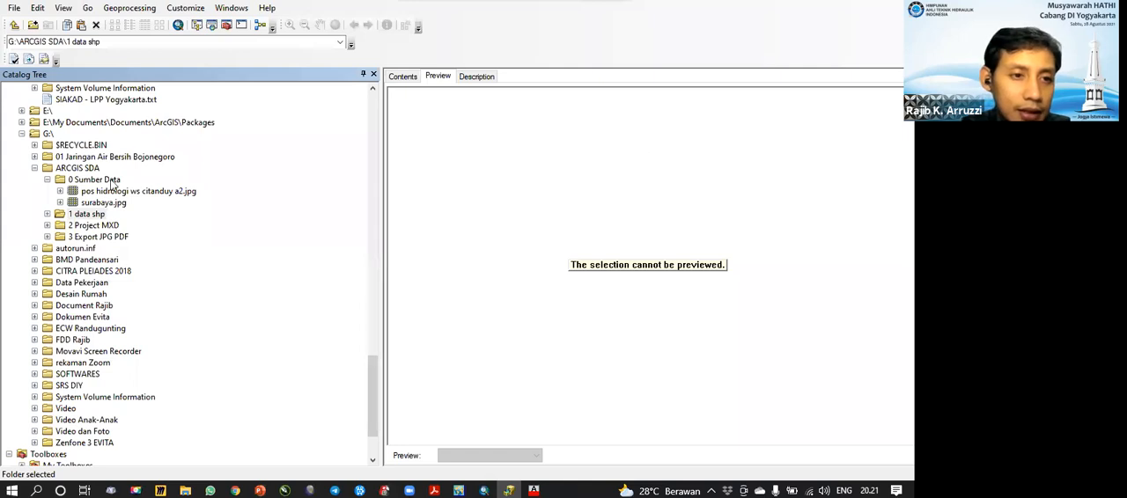
click(48, 214)
click(118, 272)
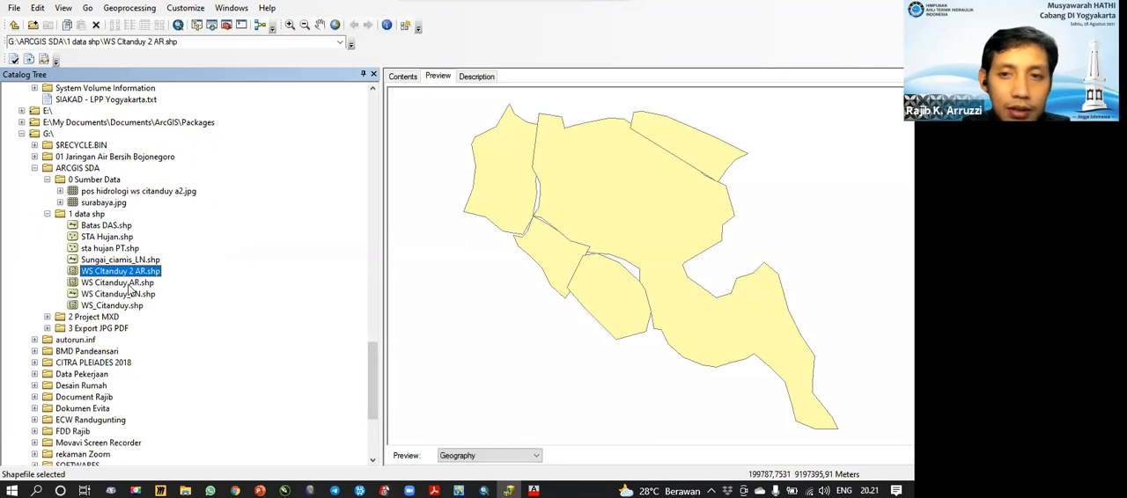
drag(145, 281, 306, 240)
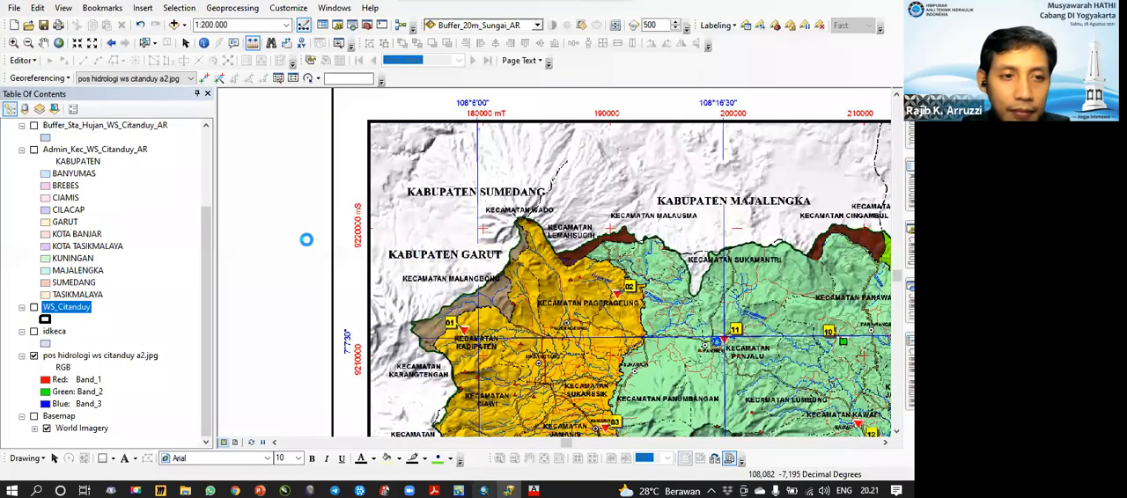
Step: Collapse the legends of all layers and move WS CItanduy 2 AR above Sungai_UTM_LN in the layer order
scroll(105, 229, up, 3)
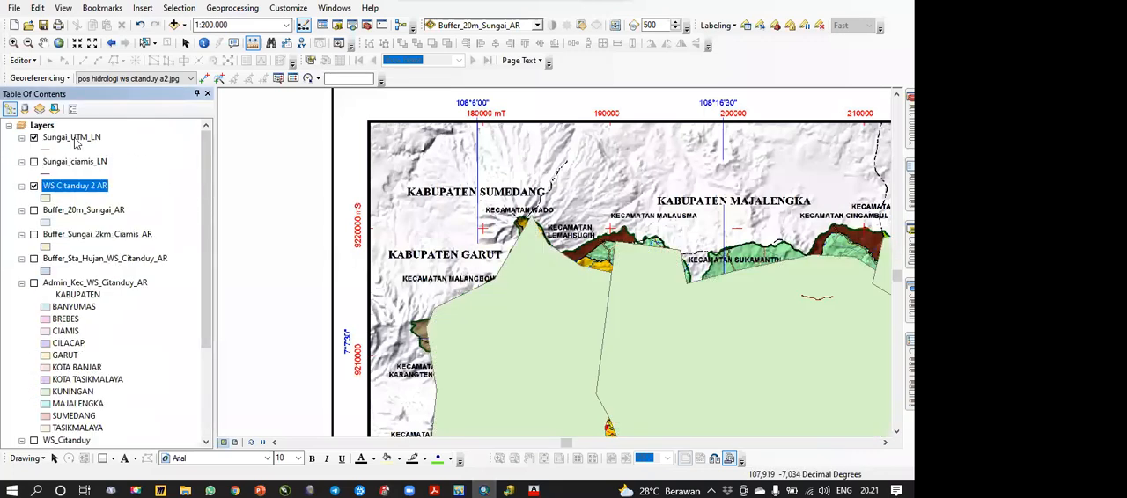
right_click(41, 126)
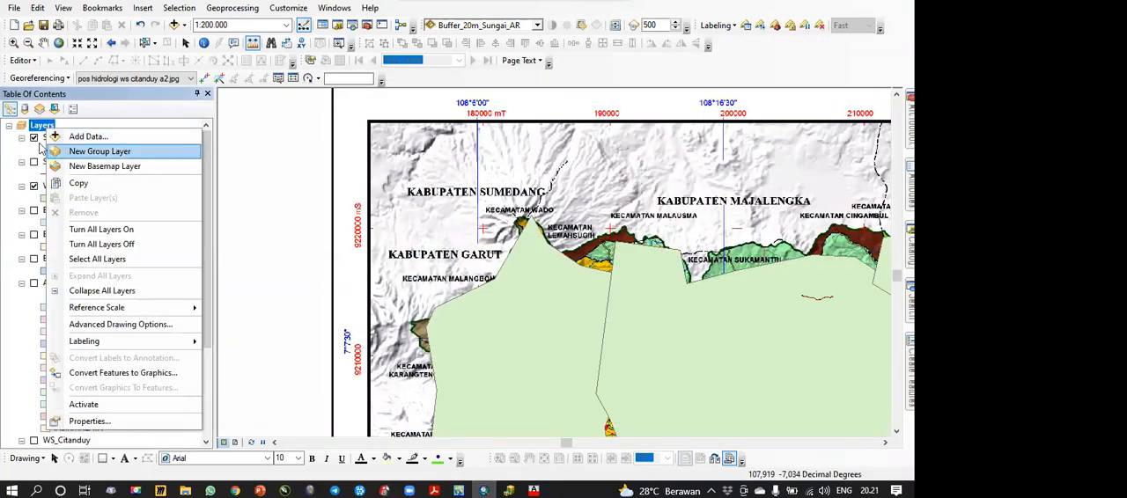
click(11, 150)
ctrl+click(22, 138)
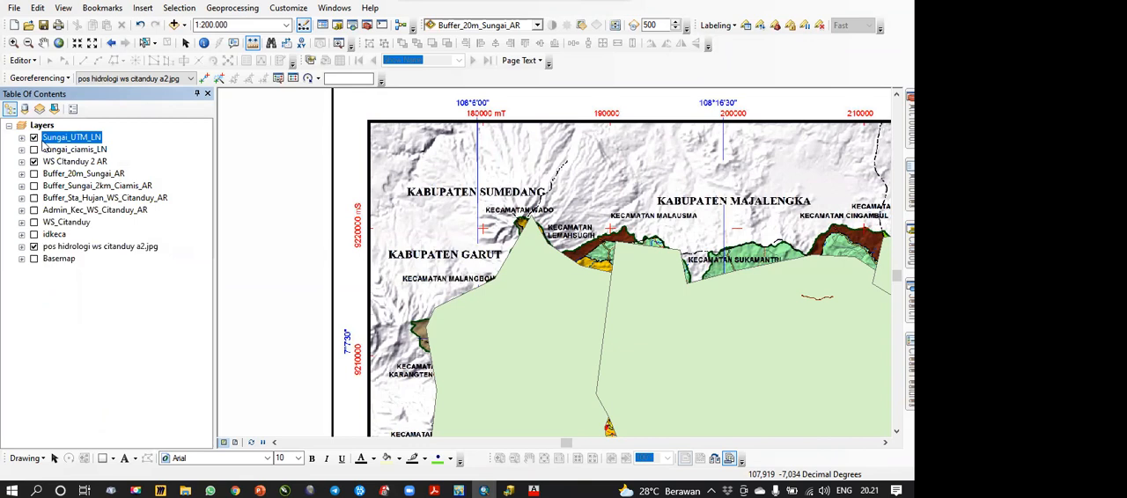
click(83, 283)
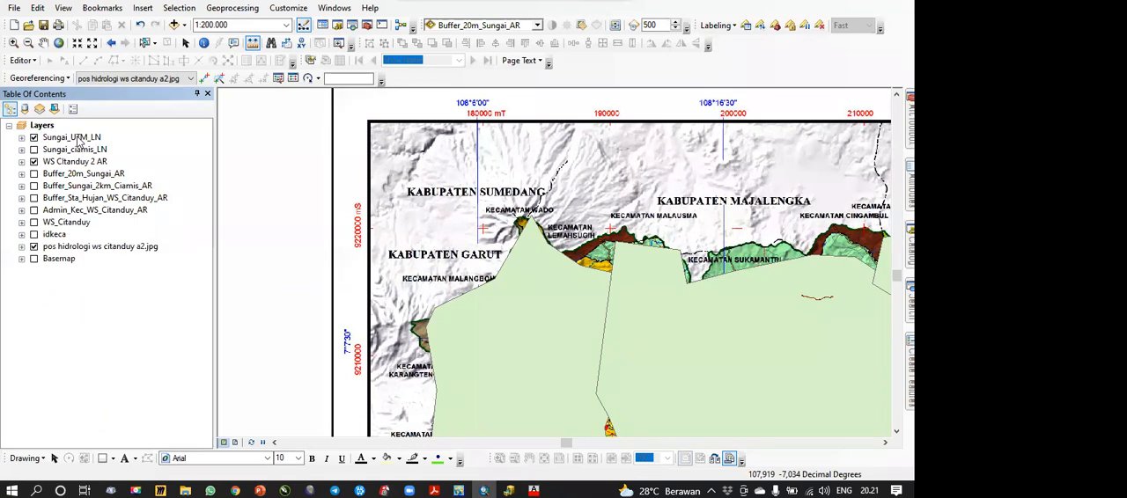
drag(70, 167, 79, 132)
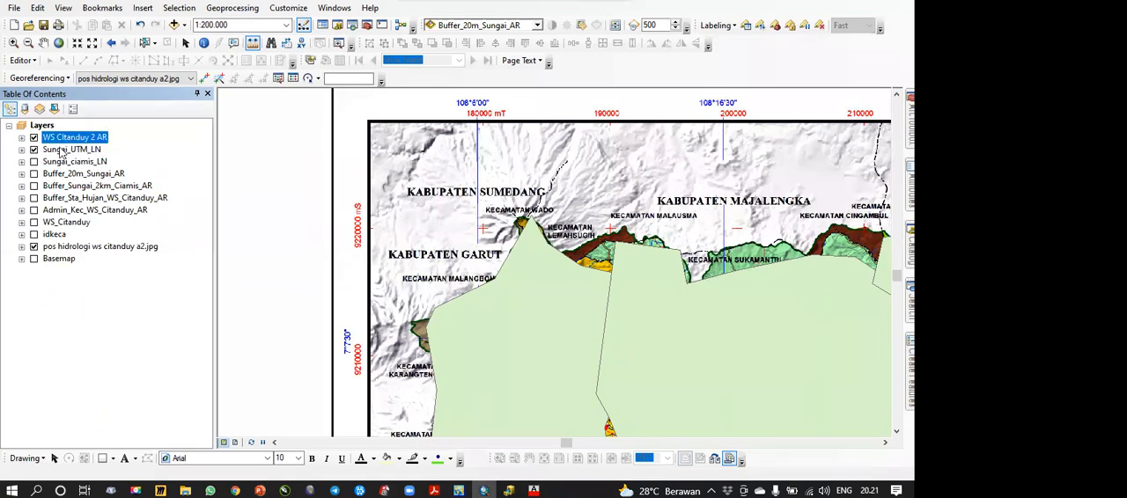
Step: Group the layers from Sungai_UTM_LN through idkeca, collapse the group and move it below Basemap
shift+click(55, 235)
right_click(57, 168)
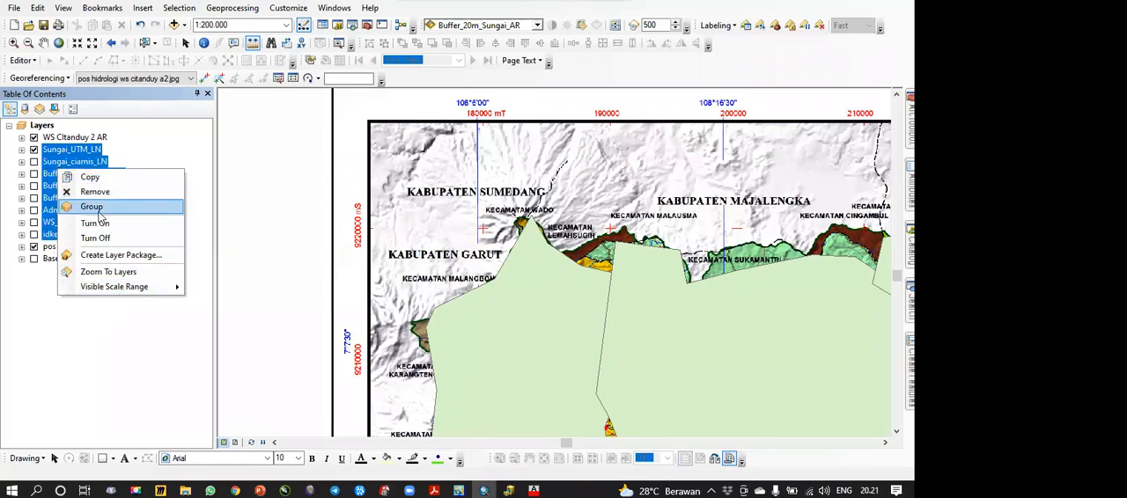
click(99, 193)
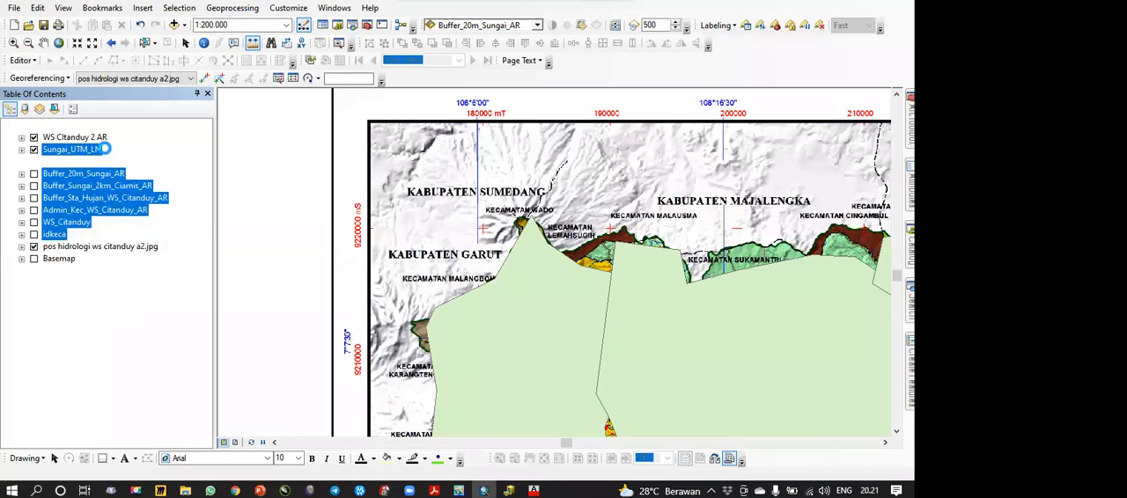
click(126, 322)
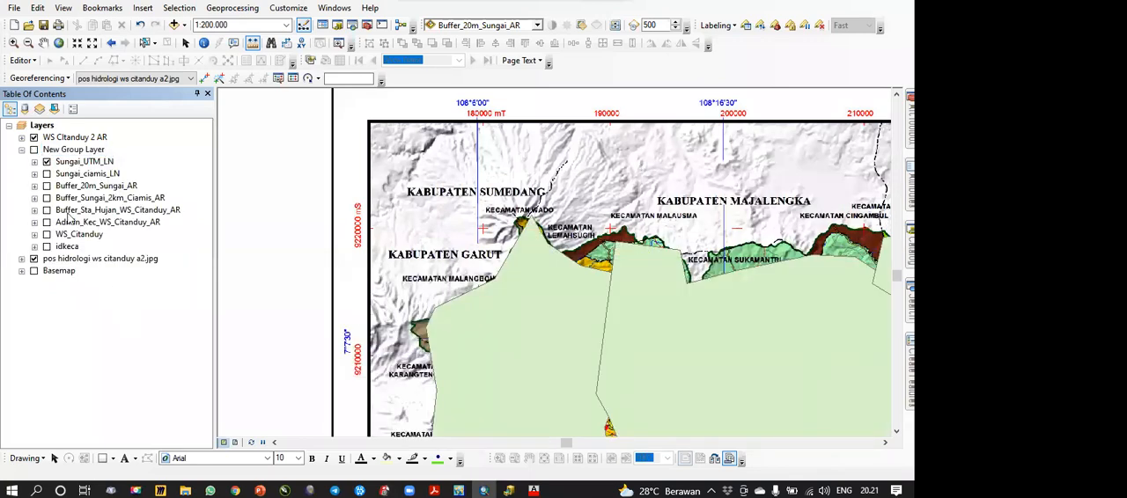
click(21, 150)
drag(70, 150, 70, 185)
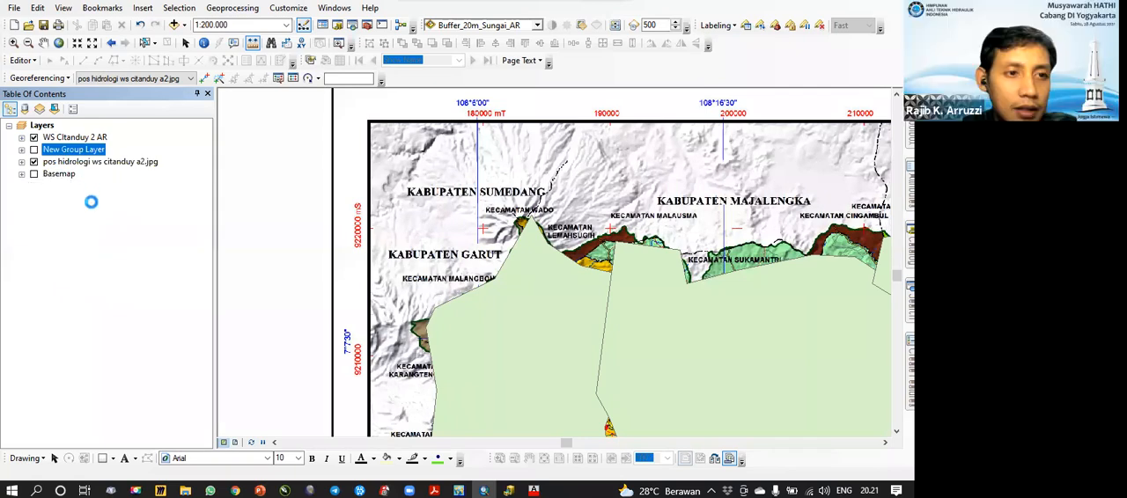
Step: Expand the WS CItanduy 2 AR layer, start an edit session on it and review the editing commands
click(58, 138)
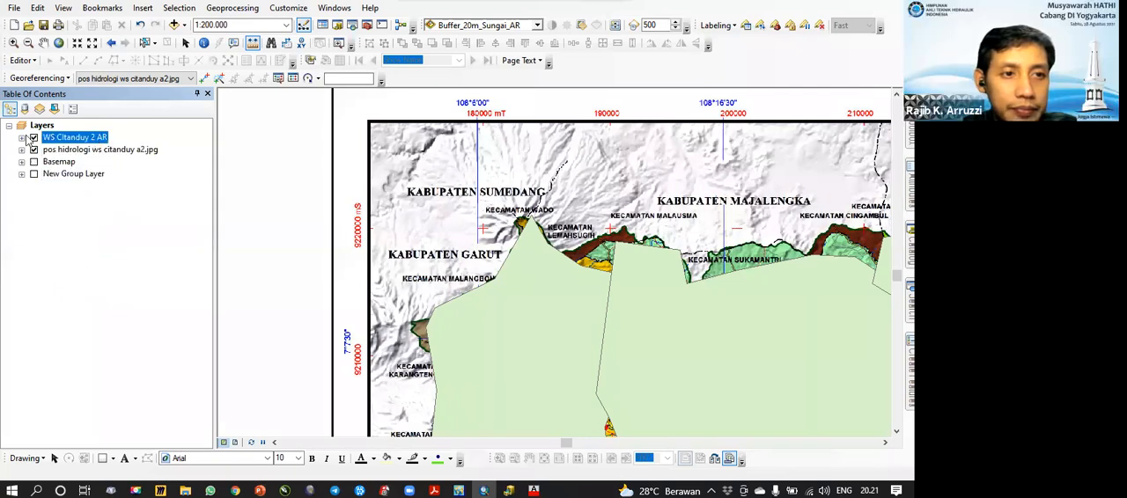
click(22, 137)
right_click(69, 144)
mouse_move(220, 307)
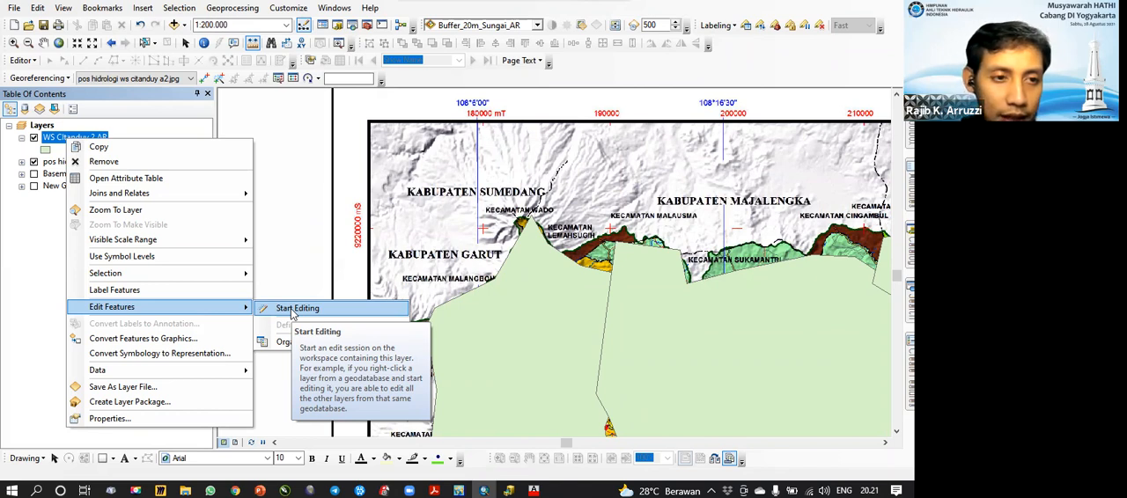
click(291, 312)
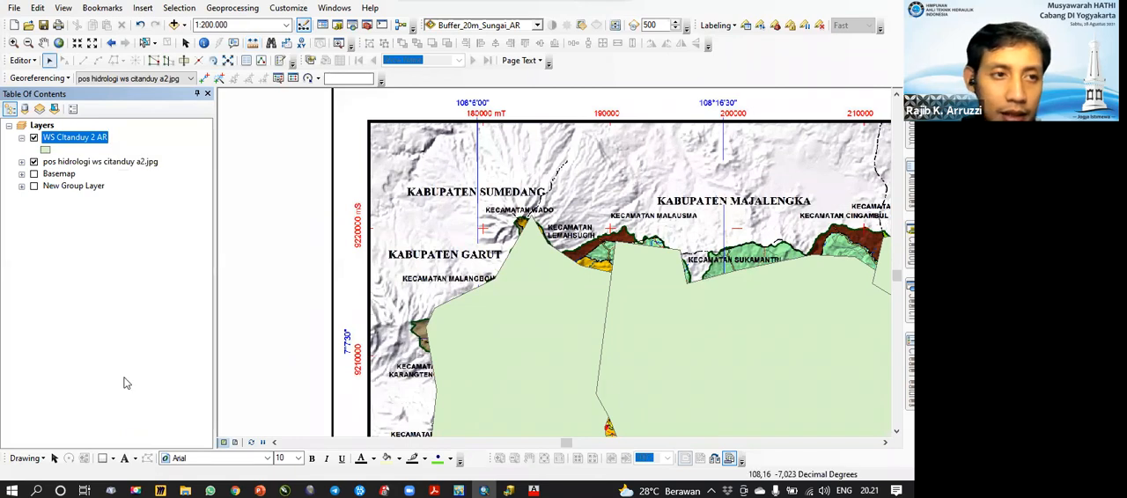
click(22, 60)
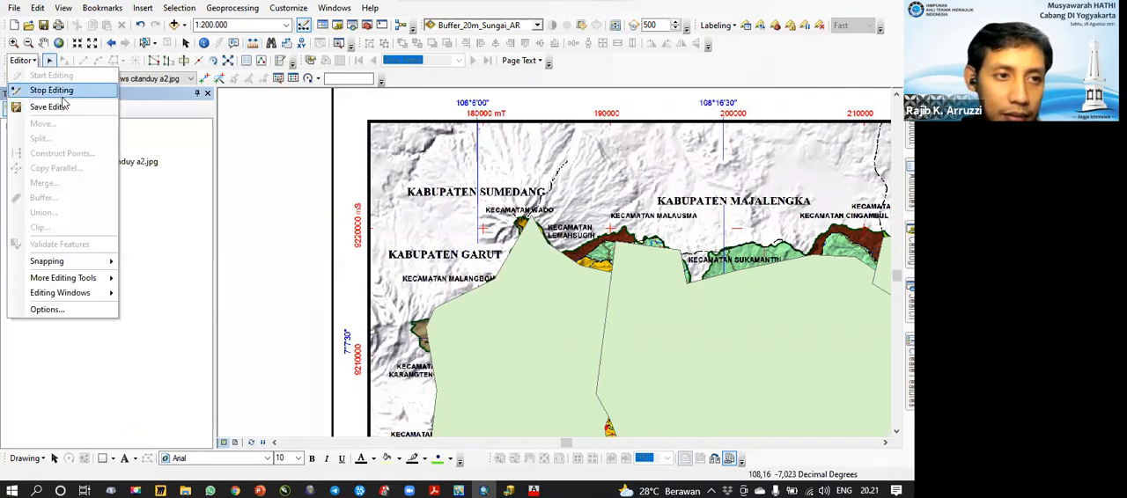
click(55, 90)
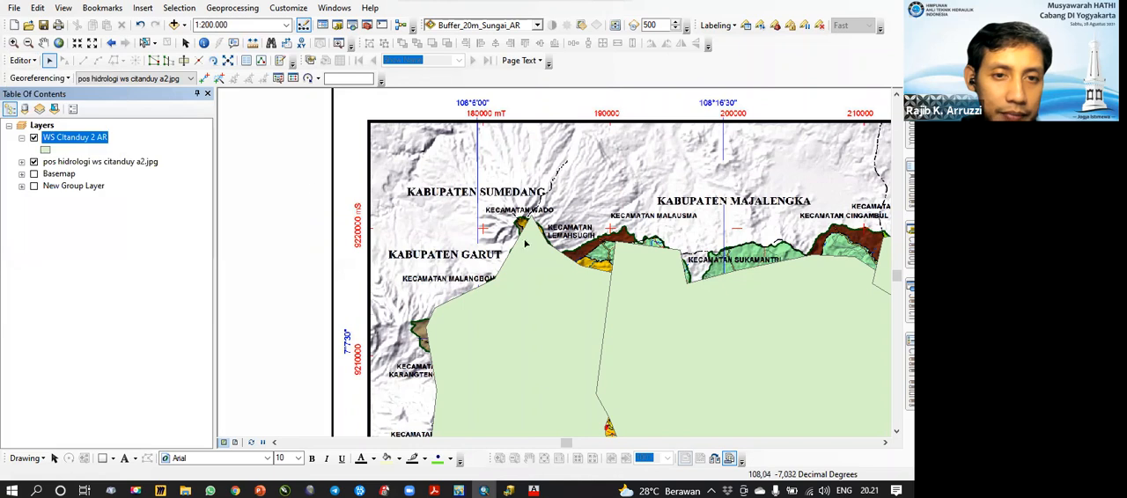
Step: Make the WS CItanduy 2 AR layer semi-transparent so the hydrology post map beneath can be seen
drag(616, 292, 578, 244)
click(537, 25)
click(493, 37)
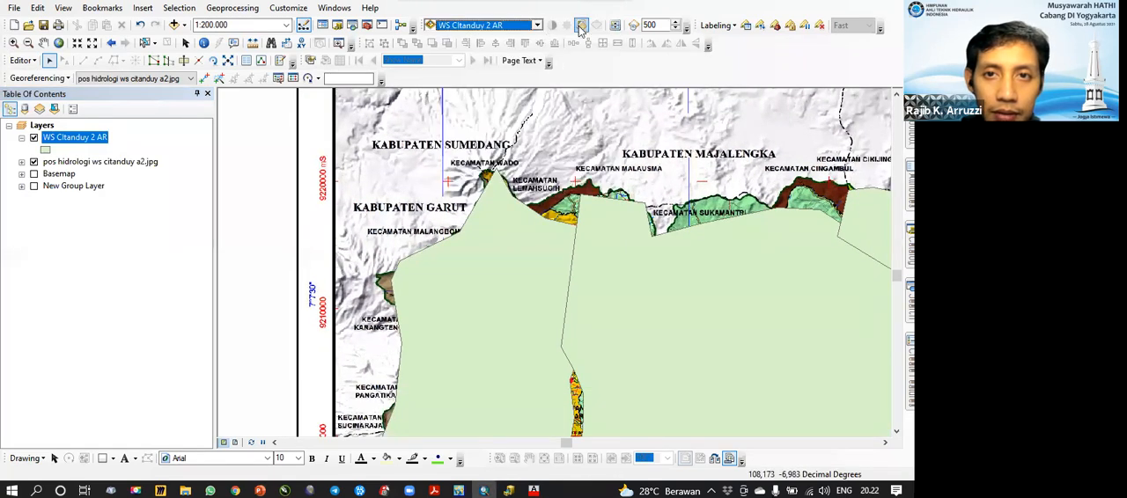
click(582, 25)
drag(618, 116, 617, 80)
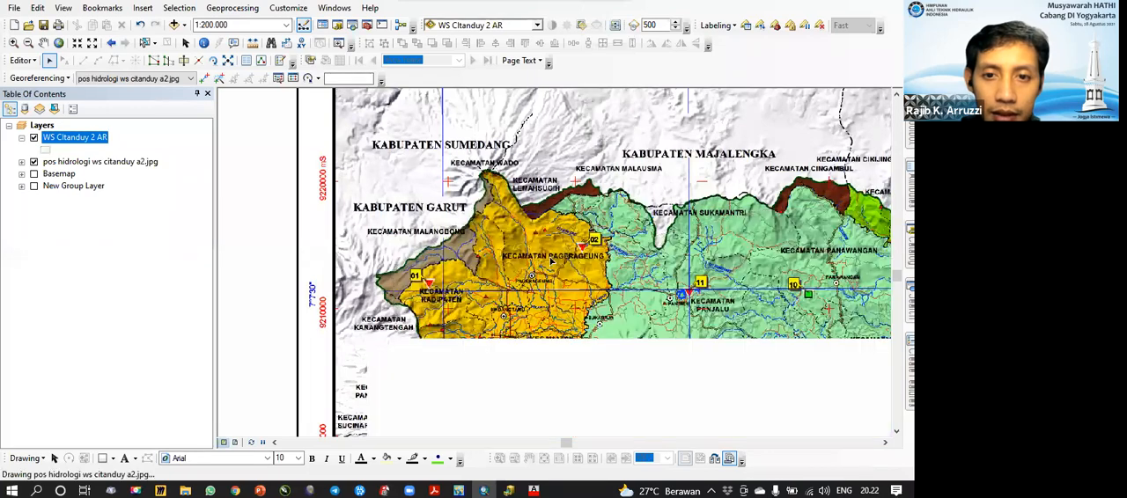
drag(458, 286, 413, 273)
drag(574, 308, 512, 359)
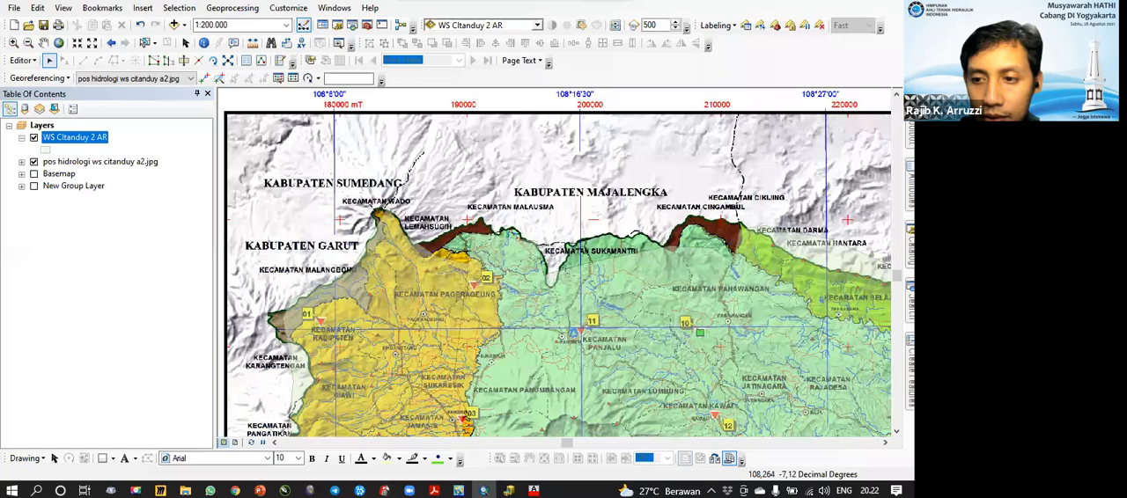
Step: Draw a nine-vertex practice polygon in WS CItanduy 2 AR across the scanned map's upper frame, above the KABUPATEN MAJALENGKA label
drag(793, 291, 766, 267)
mouse_move(910, 374)
click(767, 152)
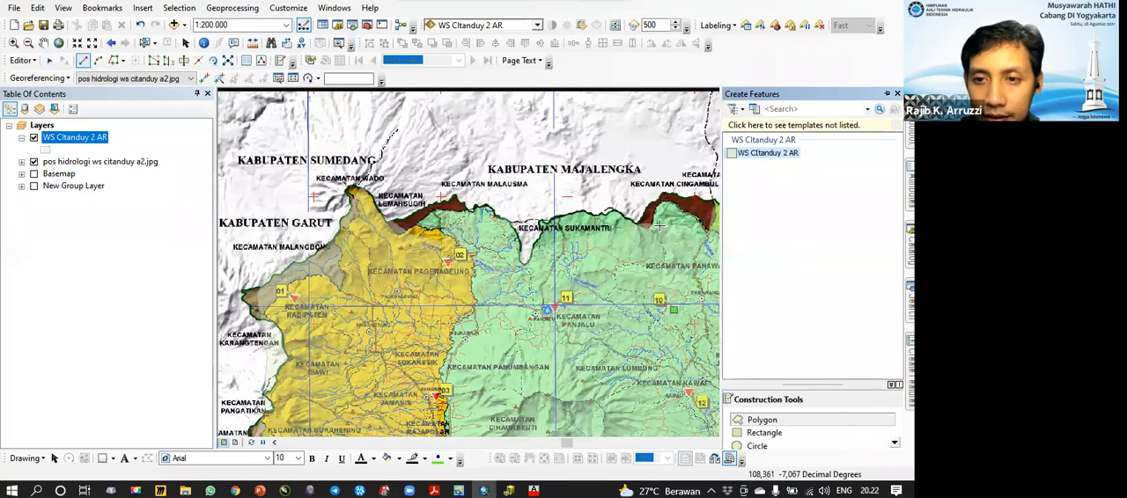
drag(361, 188, 273, 325)
click(361, 186)
click(405, 283)
click(486, 304)
click(591, 282)
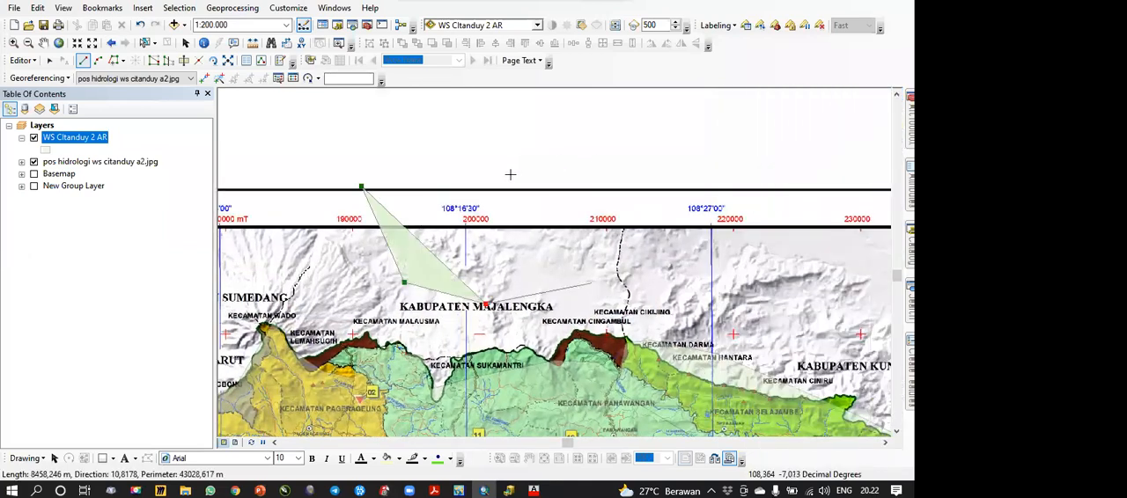
click(630, 239)
click(629, 190)
click(590, 160)
click(505, 188)
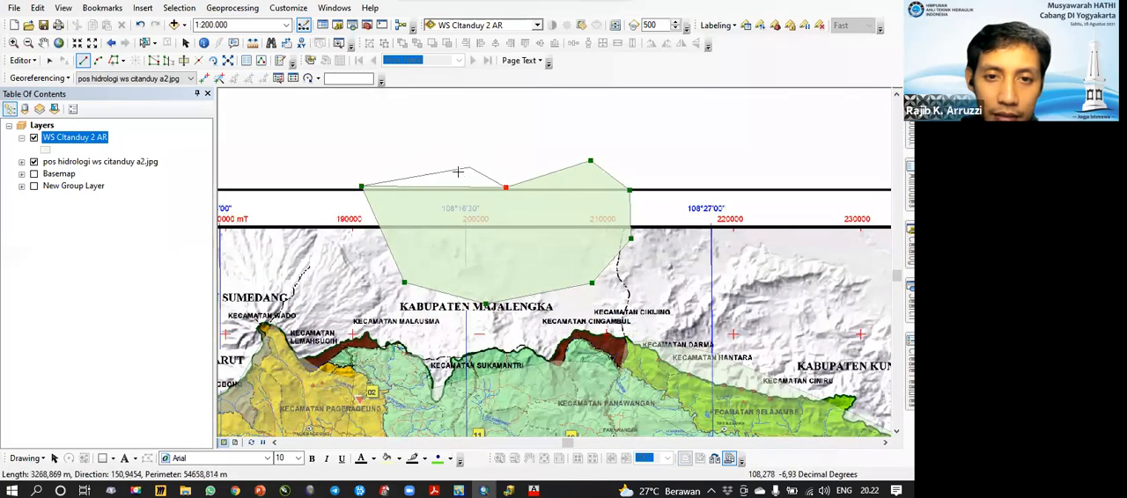
double_click(450, 172)
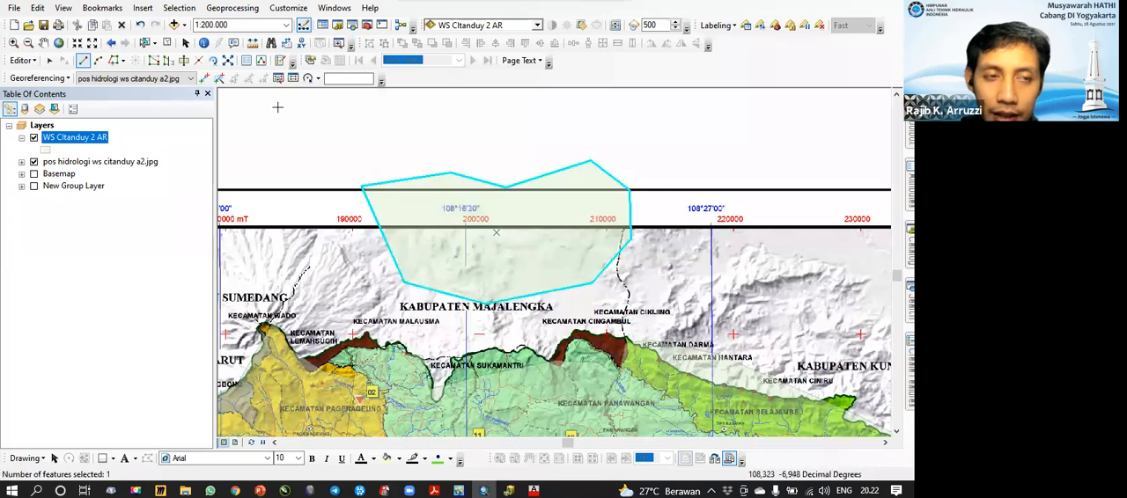
Step: Clear the selection, reselect the new practice polygon to check it, and deselect it again
click(168, 43)
click(145, 43)
drag(523, 206, 592, 187)
drag(534, 255, 494, 318)
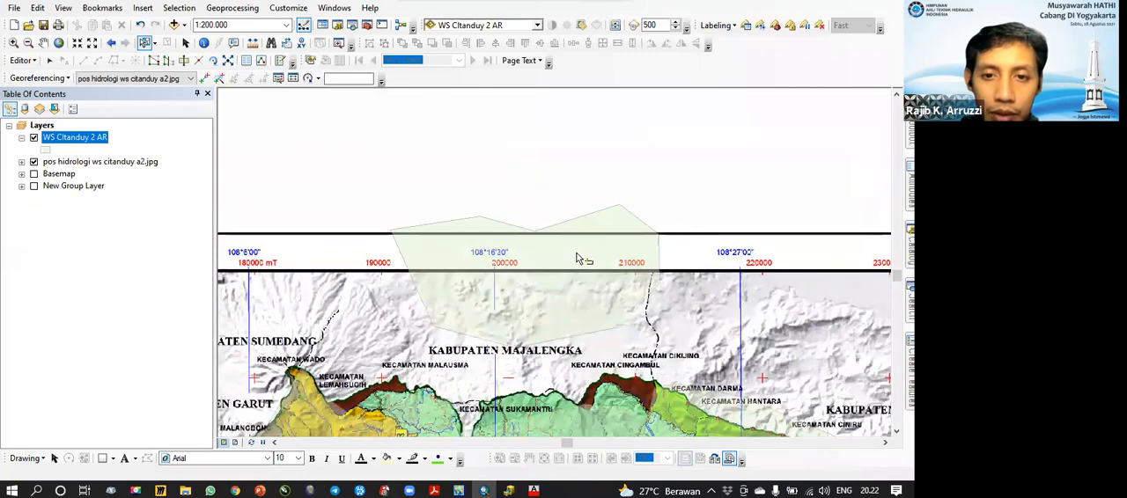
click(577, 258)
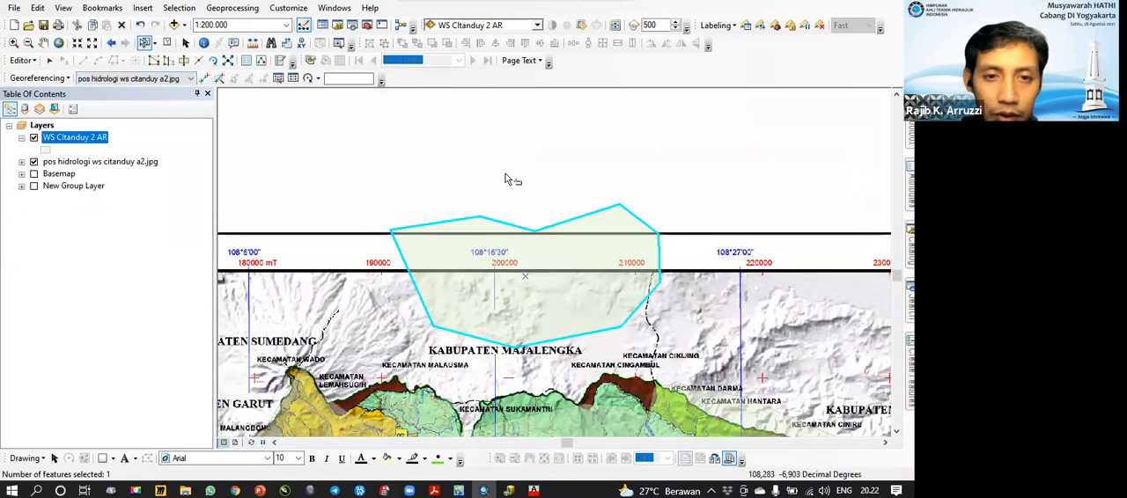
click(540, 173)
Step: Draw a second, rounded WS CItanduy 2 AR polygon above the first, overlapping its northern edge
mouse_move(910, 370)
click(745, 155)
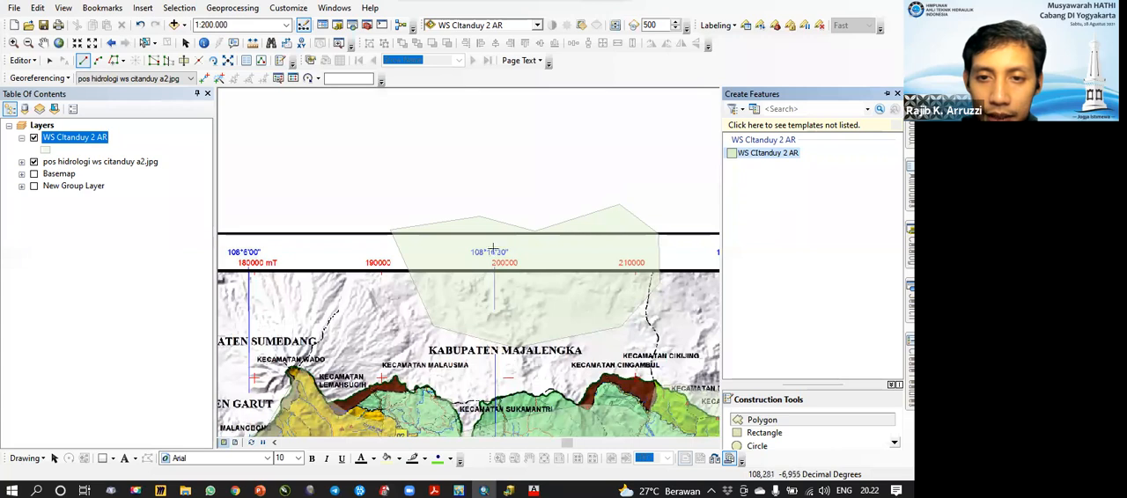
click(621, 219)
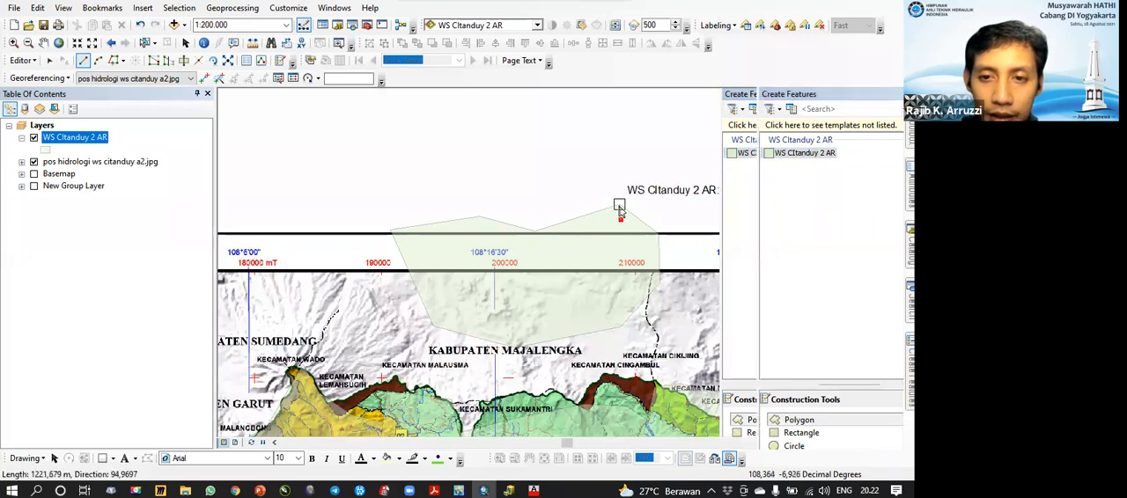
click(619, 205)
click(607, 186)
click(584, 164)
click(534, 141)
click(498, 141)
click(459, 143)
click(421, 151)
click(388, 165)
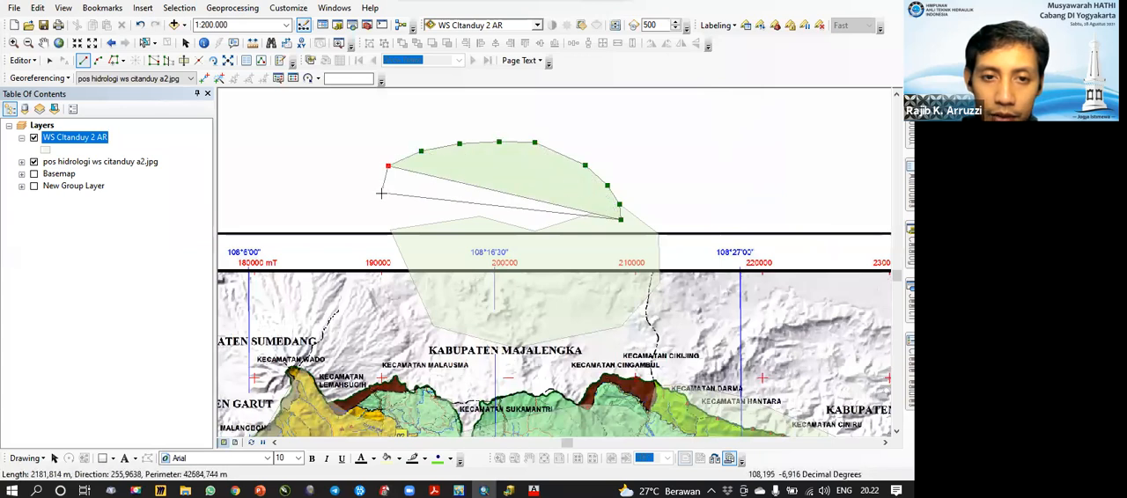
click(381, 193)
click(383, 213)
click(387, 221)
click(394, 232)
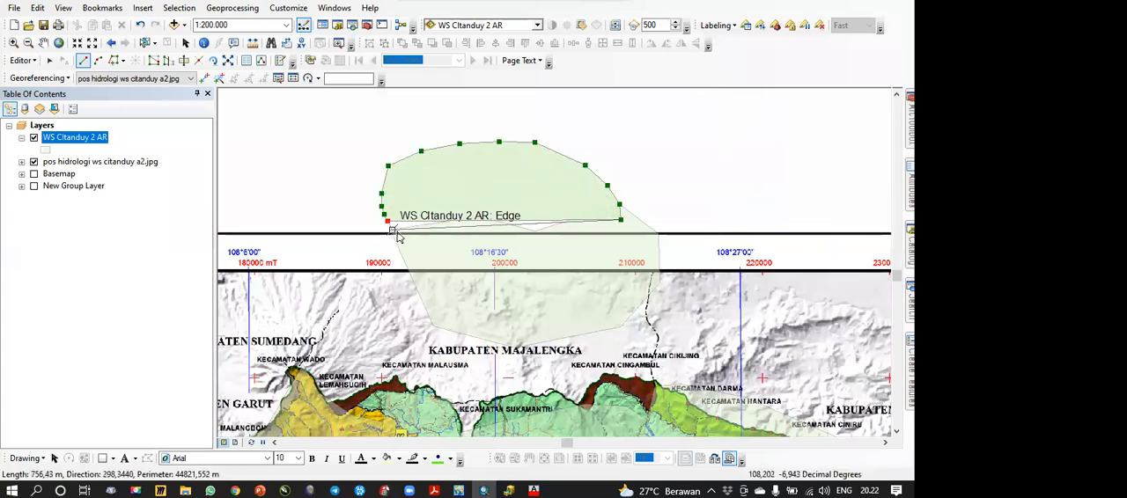
double_click(550, 252)
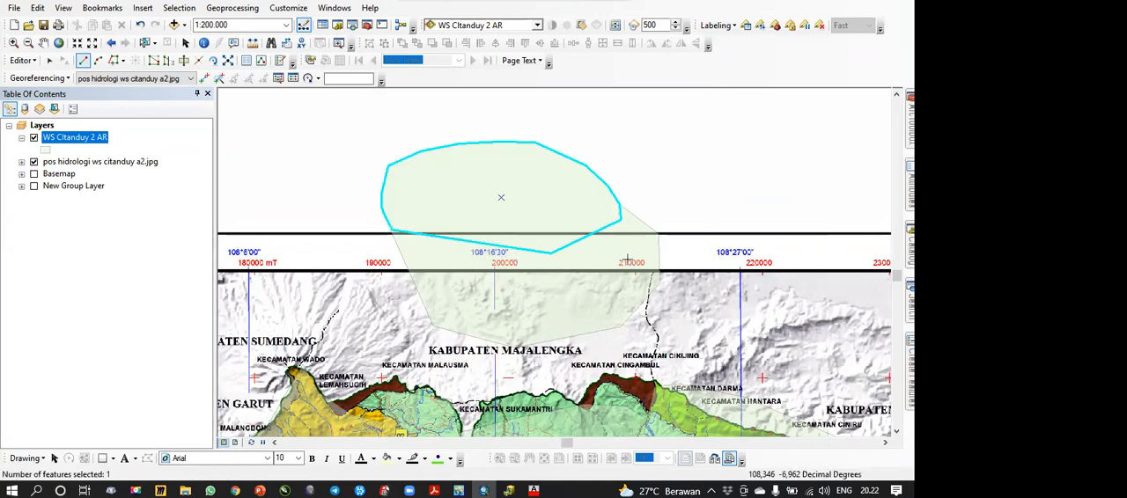
Step: Select both overlapping practice polygons and merge them into a single WS CItanduy 2 AR feature
click(144, 42)
drag(529, 217, 591, 286)
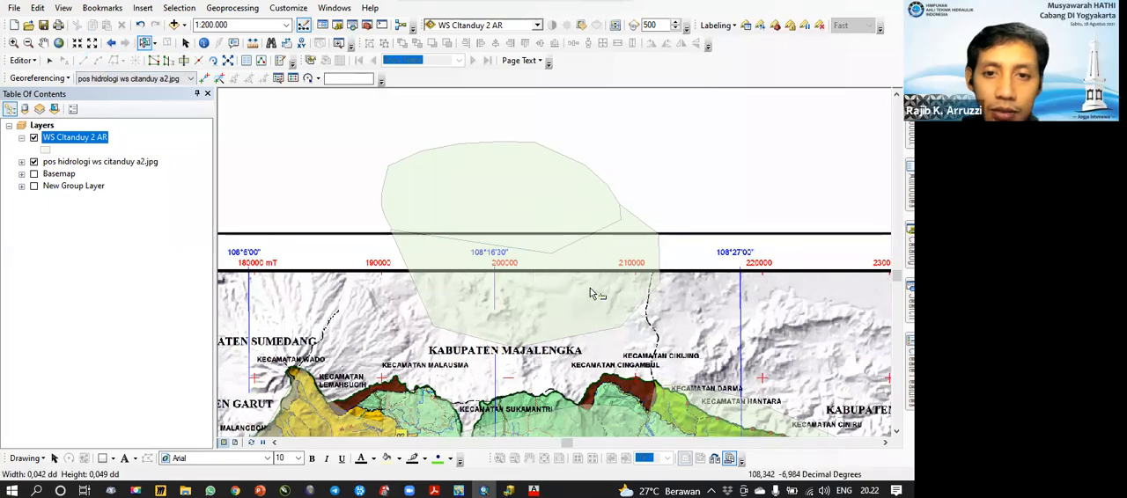
click(14, 61)
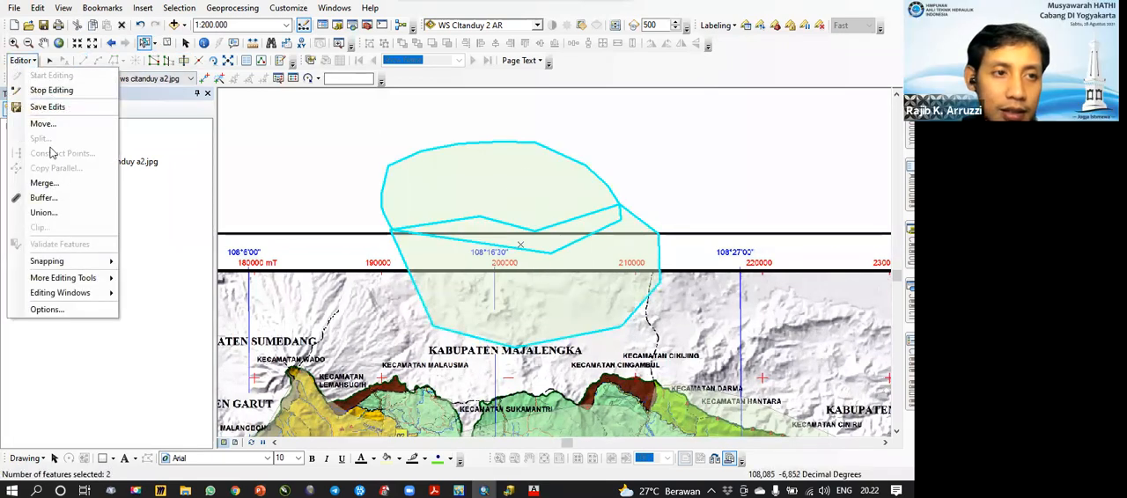
click(50, 184)
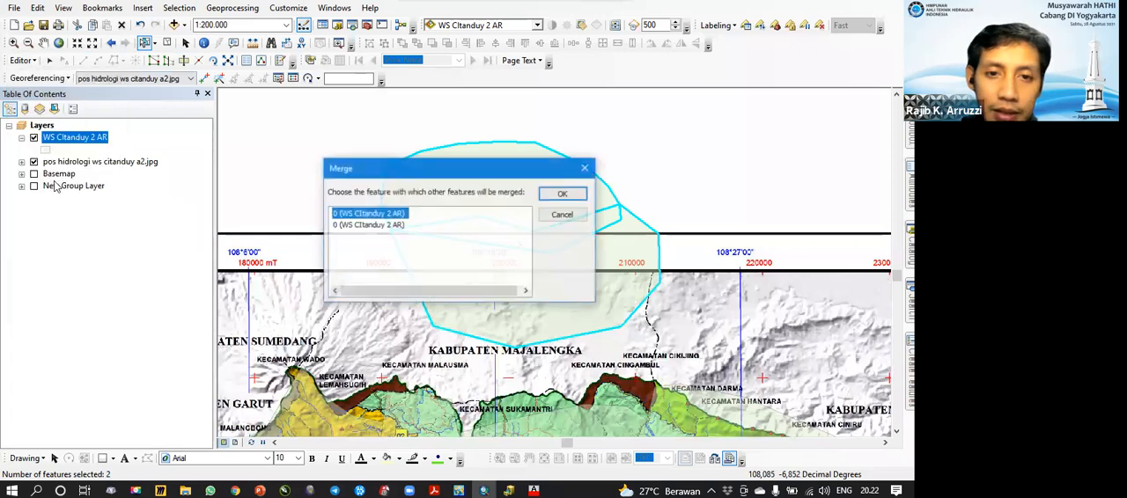
click(568, 195)
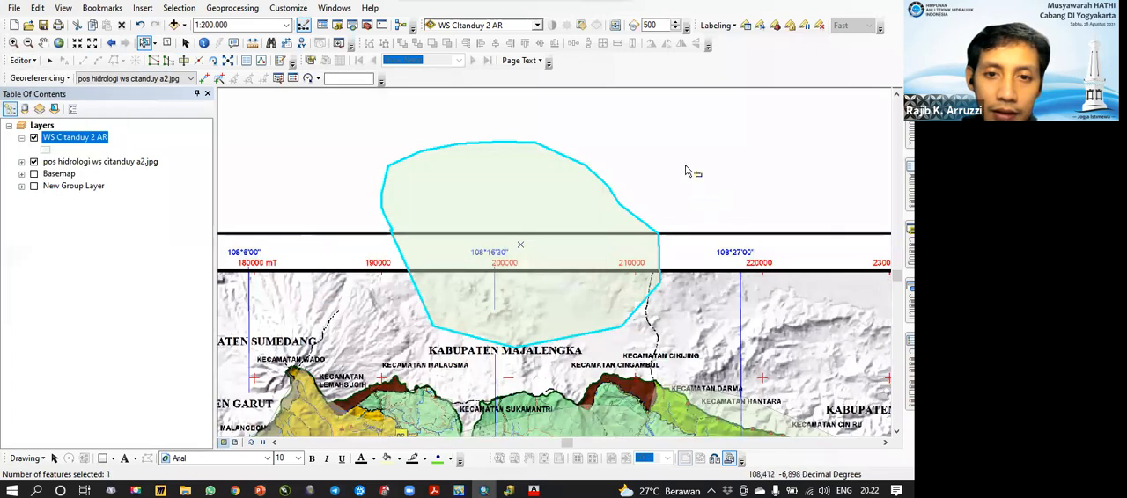
click(741, 197)
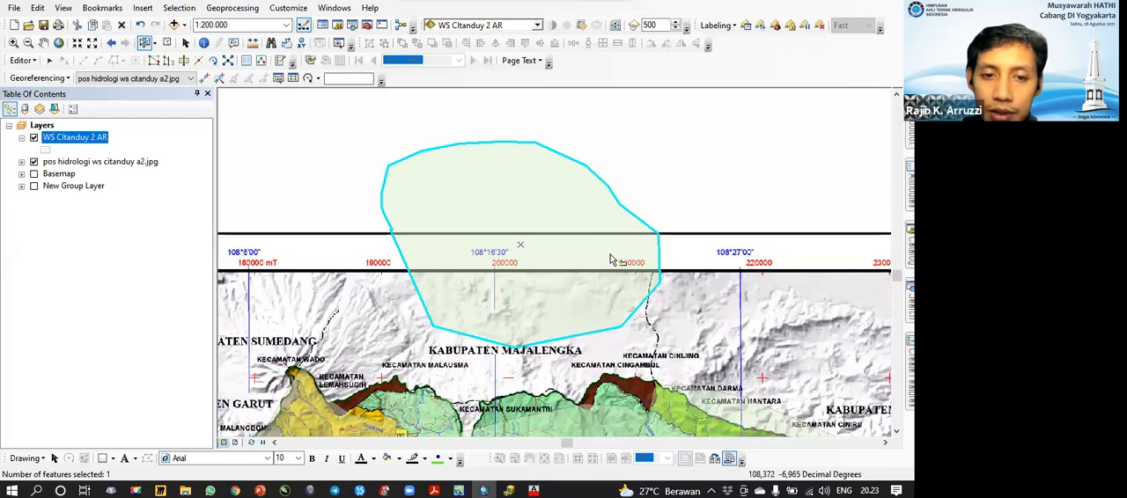
Step: Try reshaping the merged polygon's northeastern side inward along a curved sketch with the Reshape Feature tool
click(168, 62)
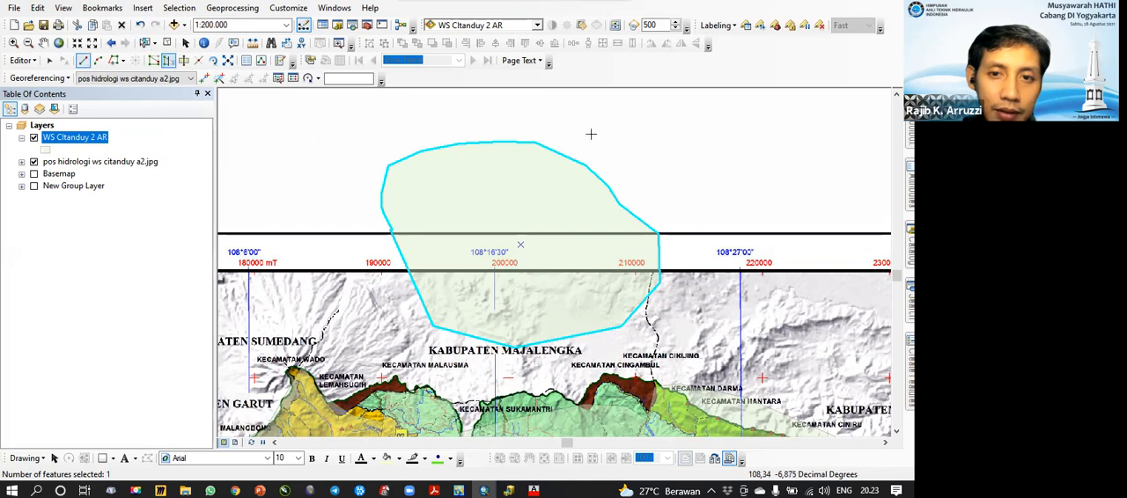
click(551, 150)
click(564, 173)
click(564, 205)
click(569, 221)
click(589, 239)
click(624, 255)
click(649, 252)
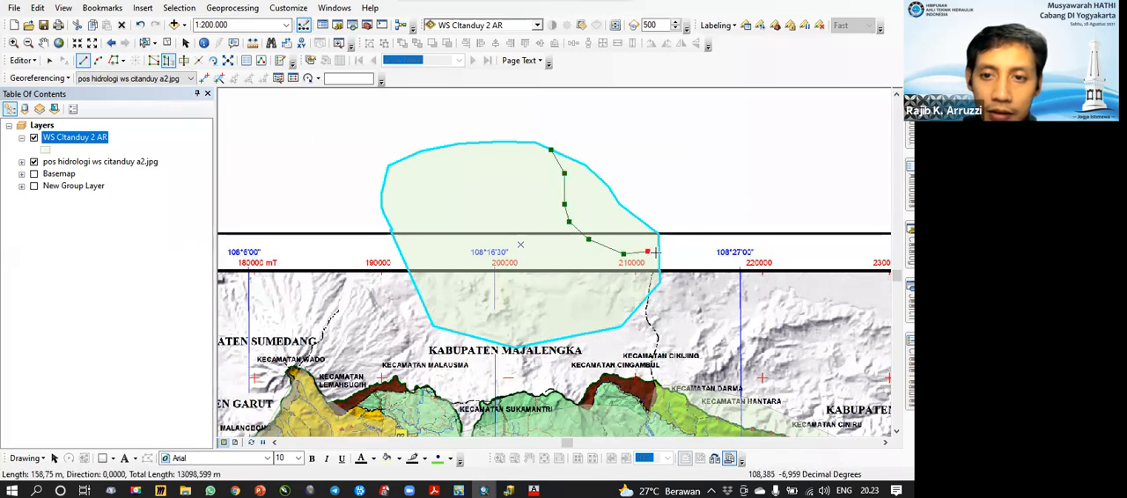
double_click(659, 255)
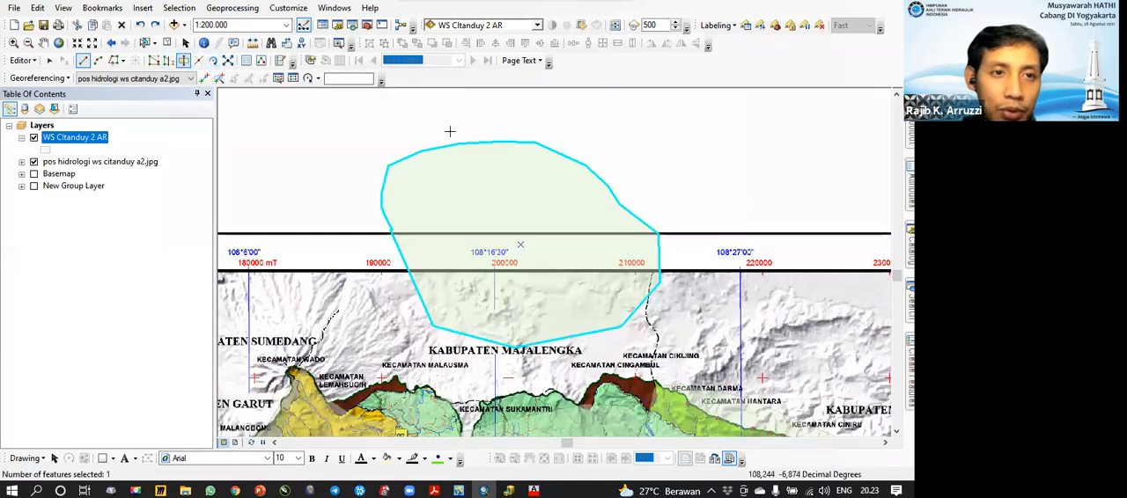
Step: Cut the merged polygon along a curved line from its northern edge to its eastern edge with the Cut Polygons tool
click(518, 126)
click(520, 157)
click(540, 192)
click(559, 211)
click(587, 230)
click(618, 240)
click(658, 248)
double_click(659, 251)
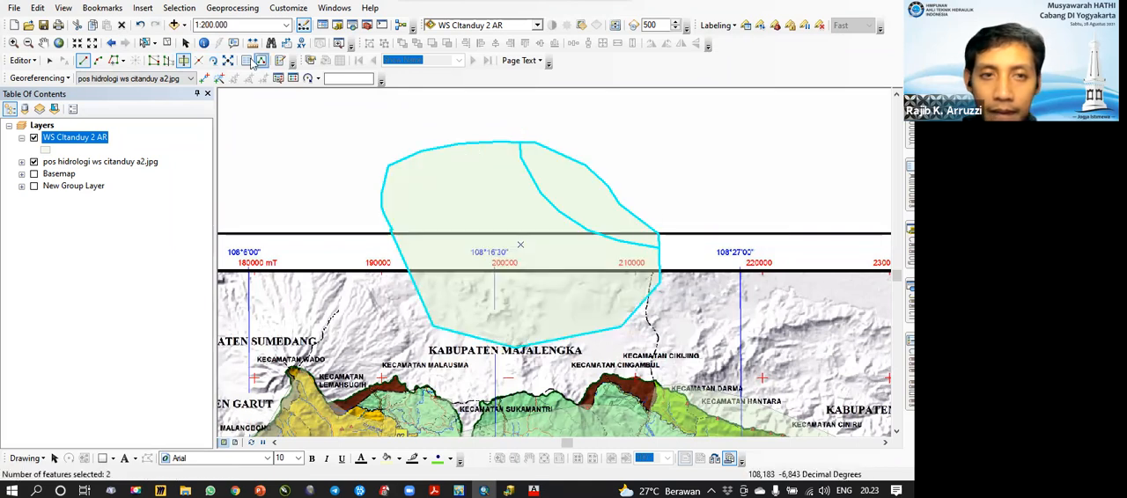
Step: Delete the cut-off northeastern piece and the remaining part of the practice polygon
click(166, 42)
click(145, 42)
click(609, 192)
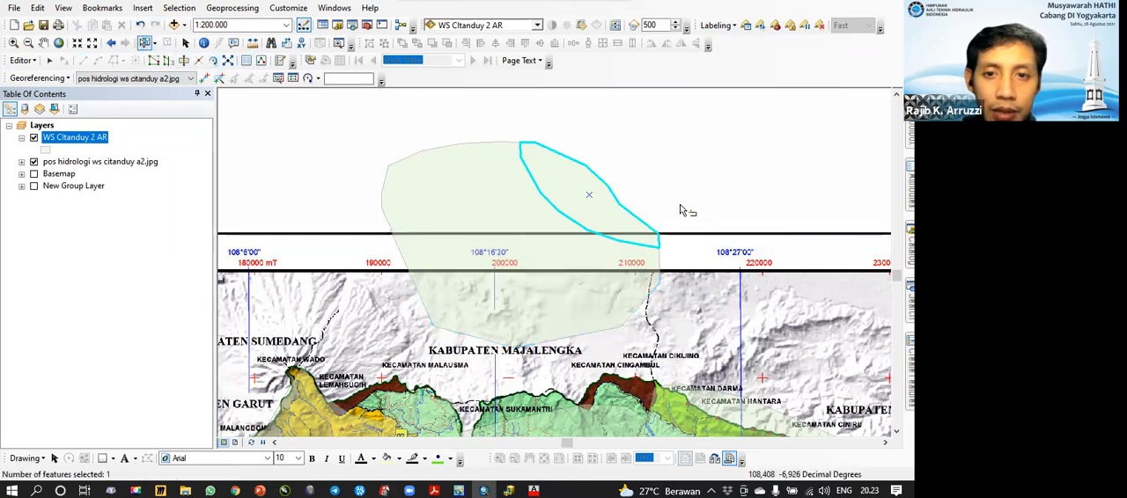
click(680, 210)
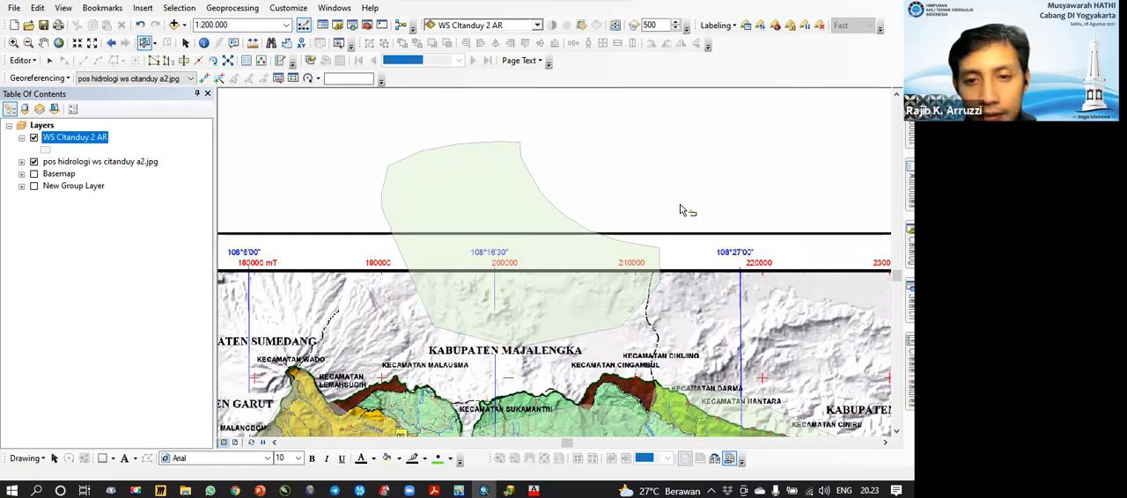
click(599, 222)
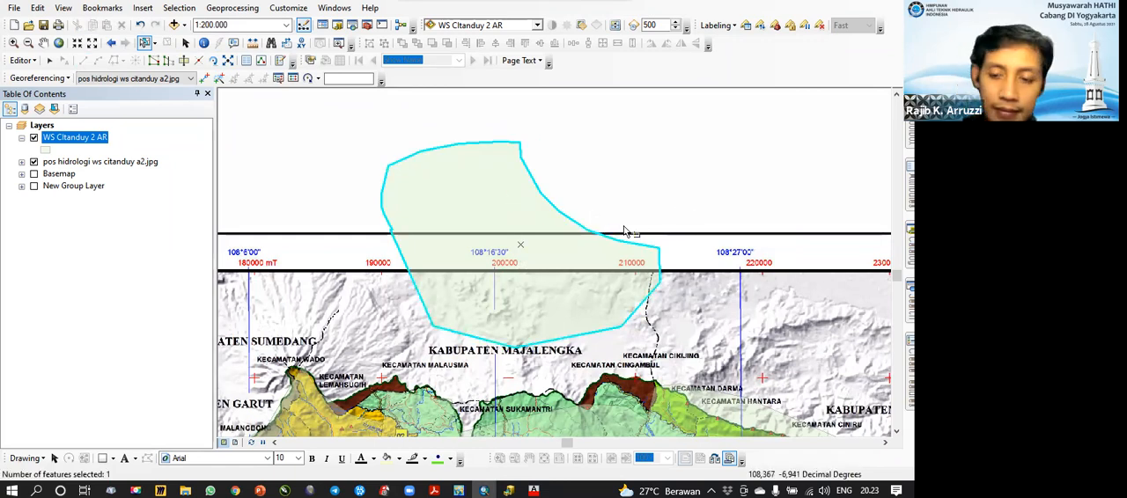
key(Delete)
Step: Select the basin polygon covering Kecamatan Pagerageung and cut its western edge along the mapped boundary just south of Kecamatan Wado
drag(480, 356, 522, 158)
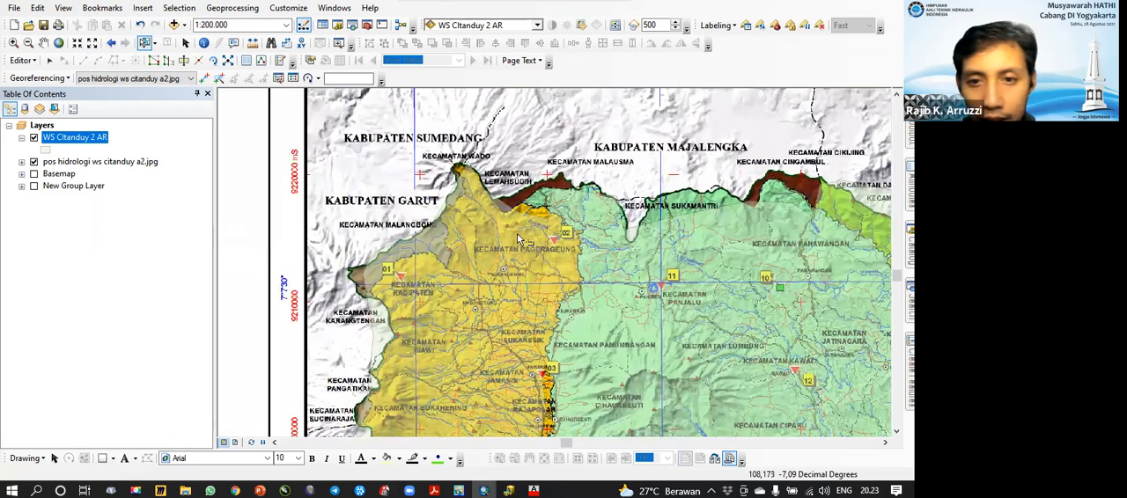
click(546, 273)
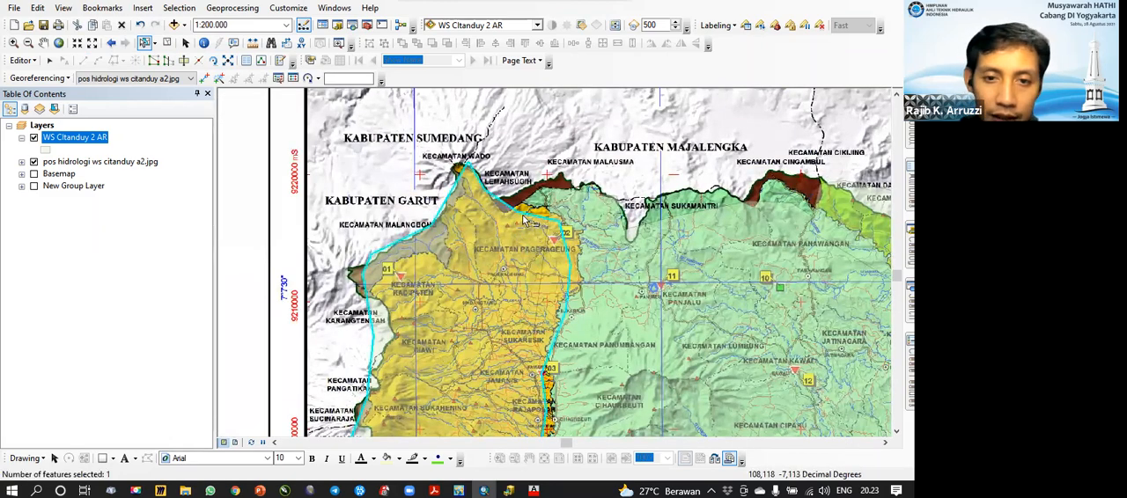
drag(523, 216, 660, 149)
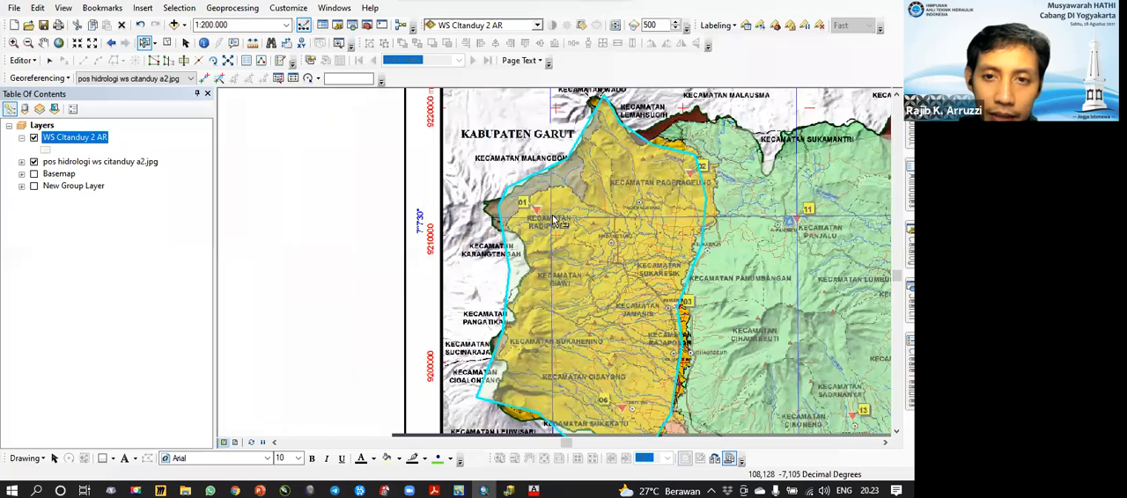
scroll(556, 222, up, 2)
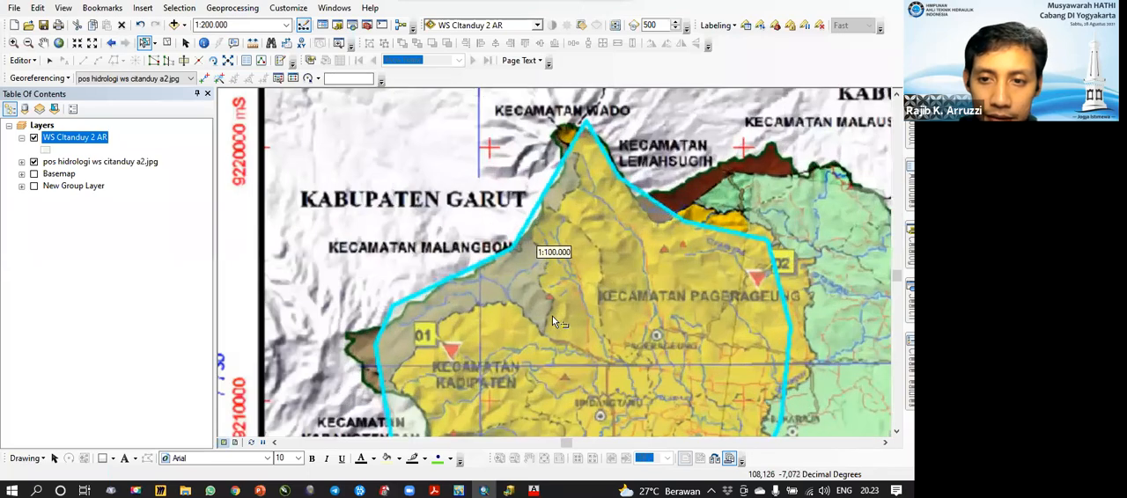
drag(654, 227, 585, 283)
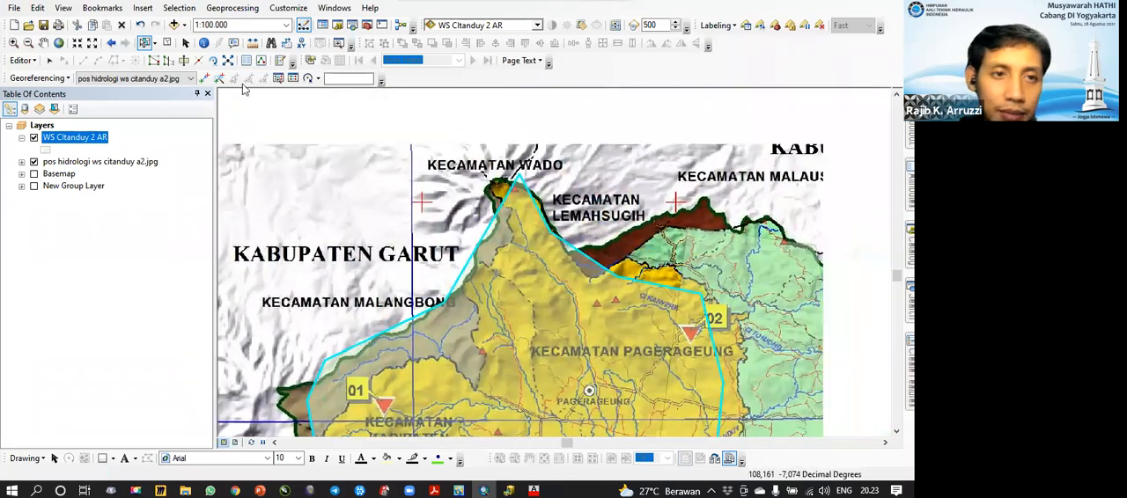
drag(354, 226, 425, 204)
drag(426, 236, 396, 209)
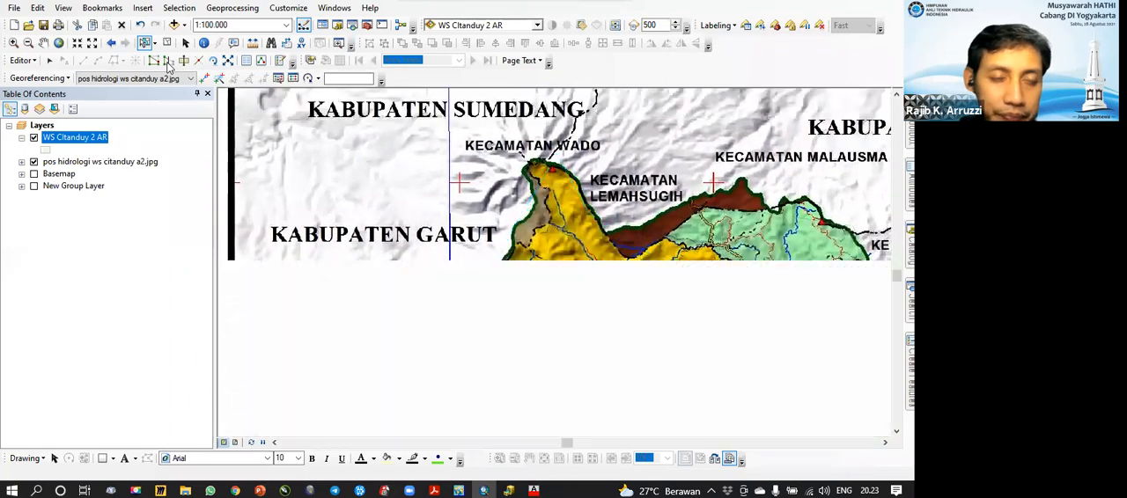
click(184, 60)
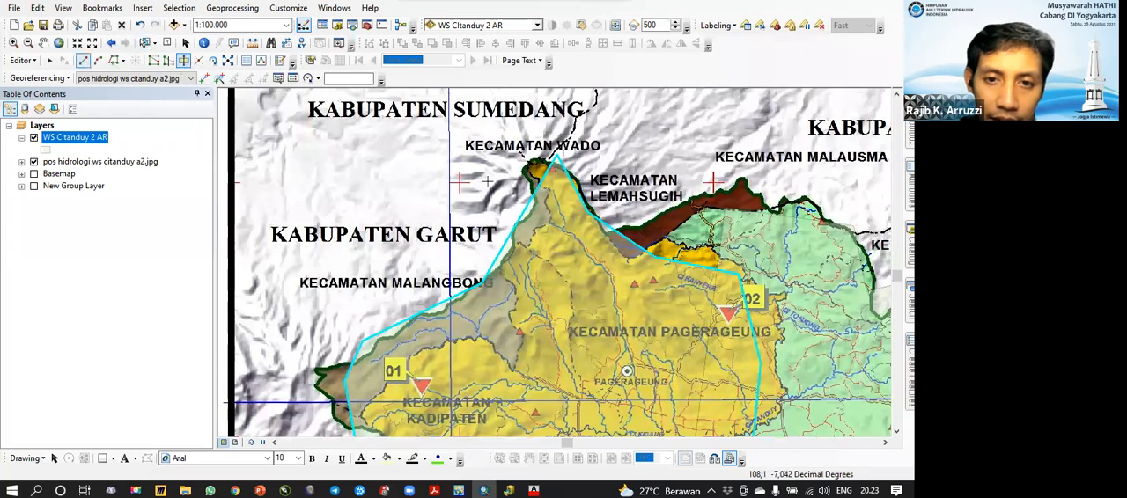
scroll(526, 185, down, 2)
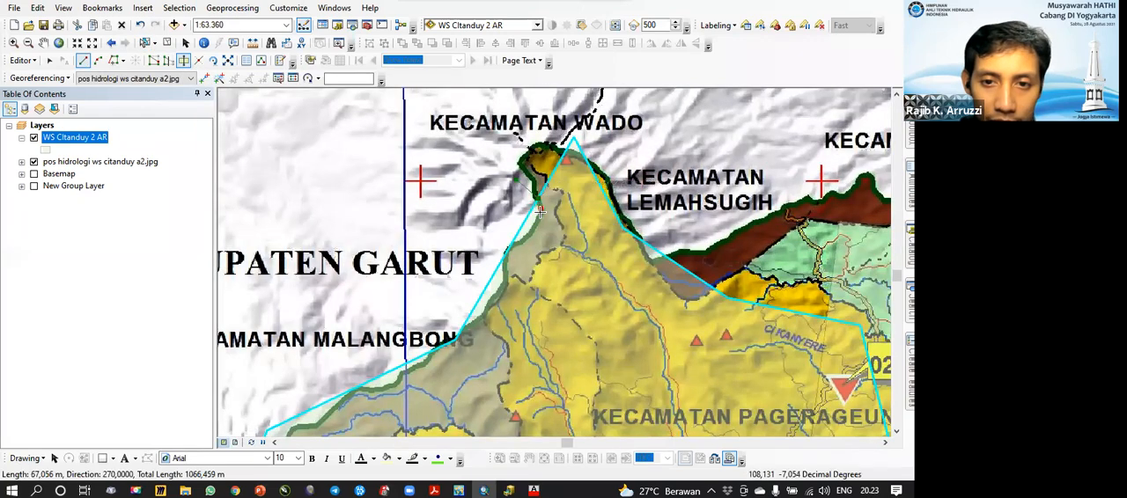
click(521, 239)
double_click(517, 244)
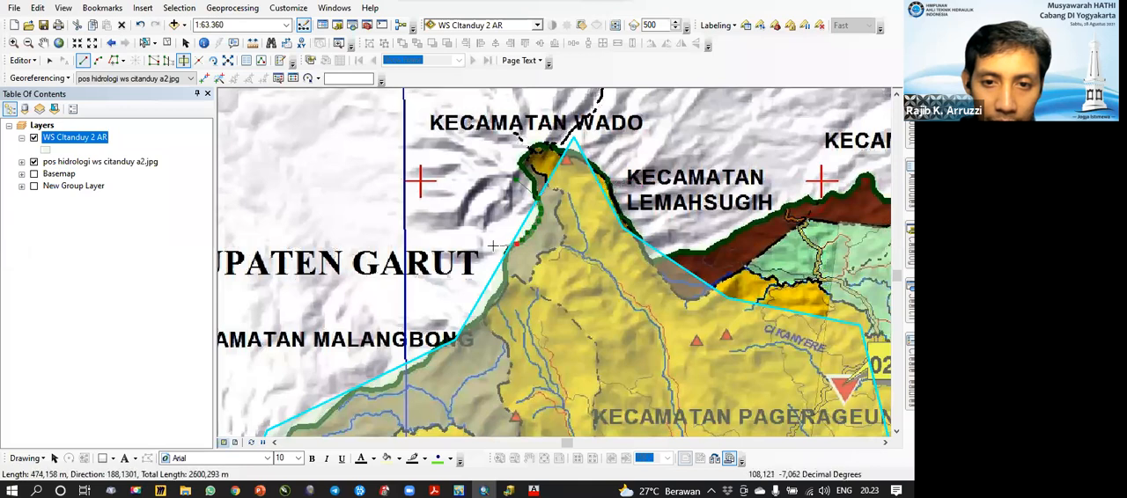
Step: Select the basin polygon covering Kecamatan Pagerageung and reshape its northern tip along the mapped boundary between Kecamatan Wado and Kecamatan Lemahsugih
click(144, 43)
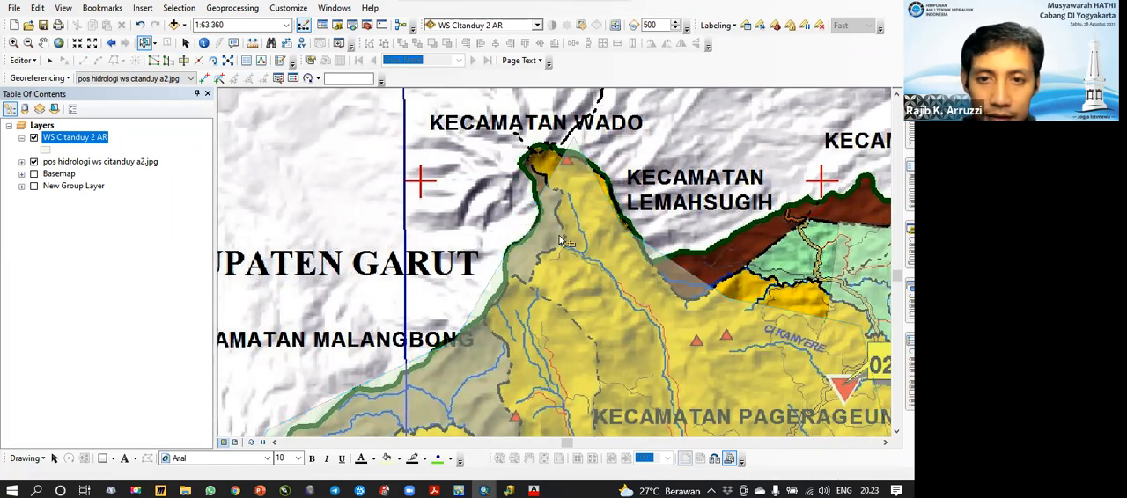
click(568, 239)
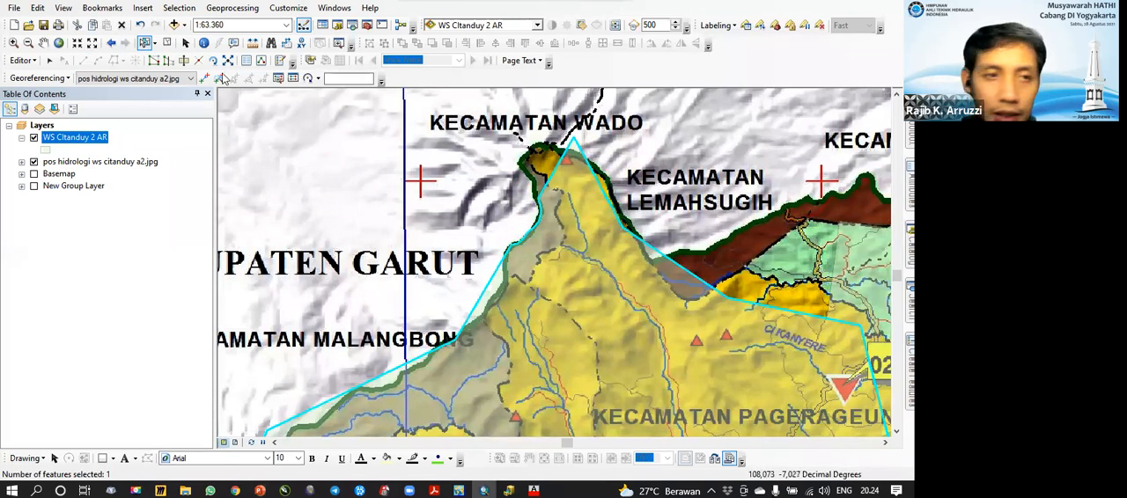
click(168, 60)
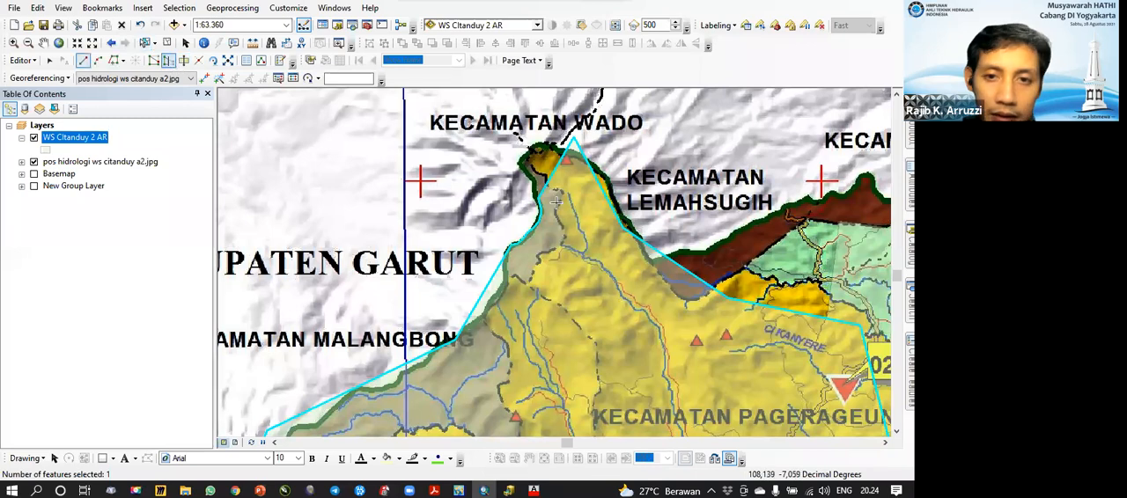
click(167, 62)
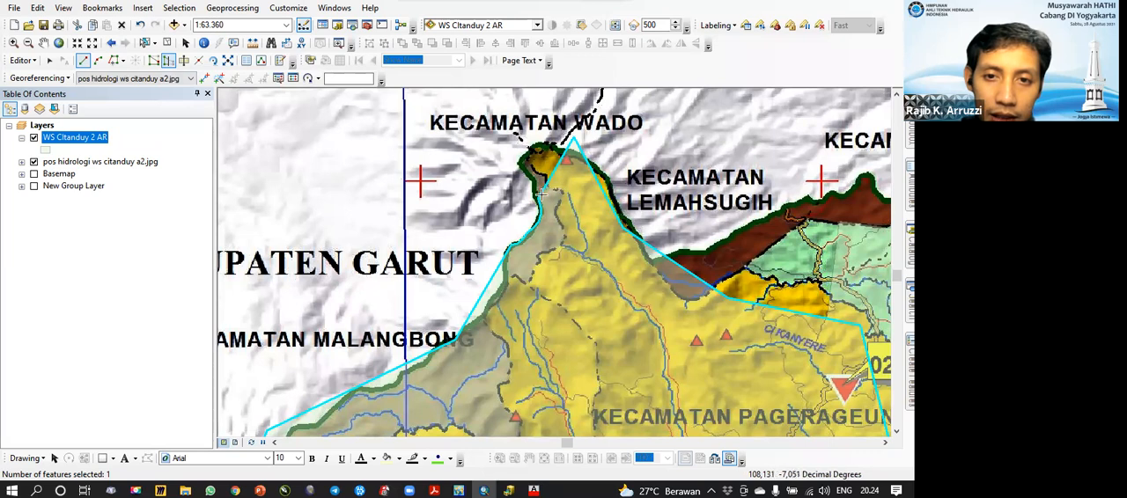
click(534, 184)
click(528, 173)
click(523, 162)
click(534, 148)
click(557, 145)
click(572, 149)
click(589, 155)
click(603, 170)
click(616, 196)
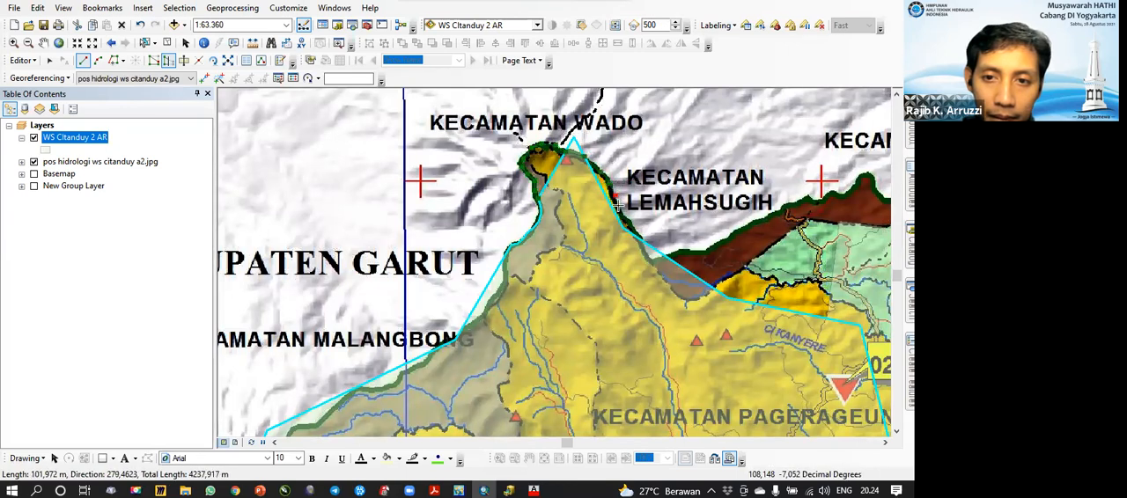
click(630, 223)
click(637, 238)
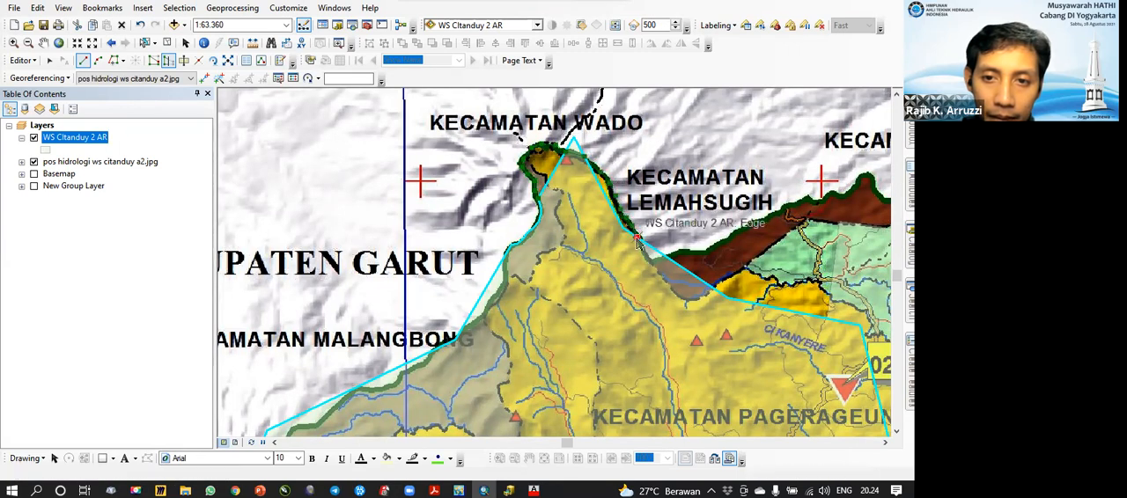
double_click(639, 241)
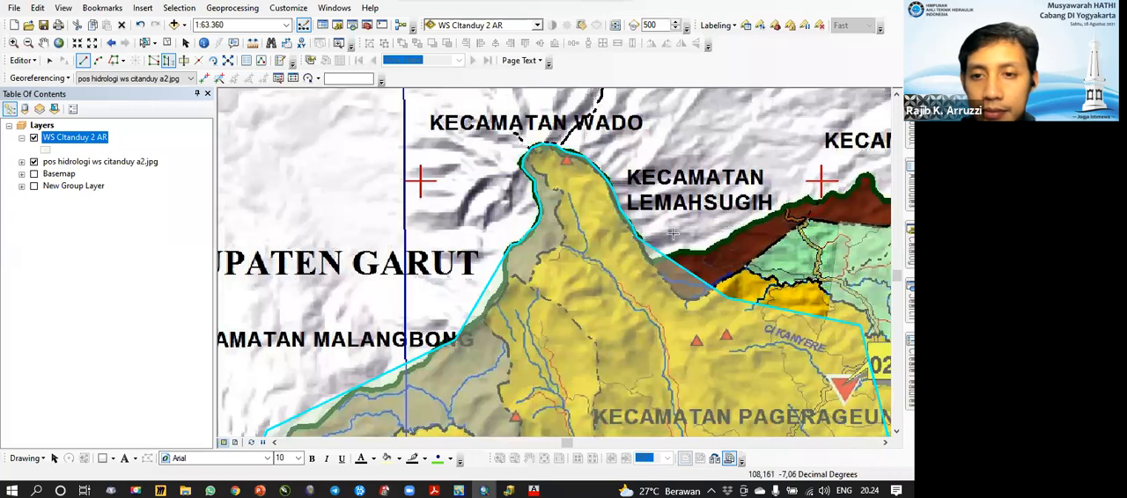
Step: Reshape the basin polygon's northeastern edge along the mapped boundary around the southern tip of the brown area below Kecamatan Lemahsugih
drag(672, 234, 623, 202)
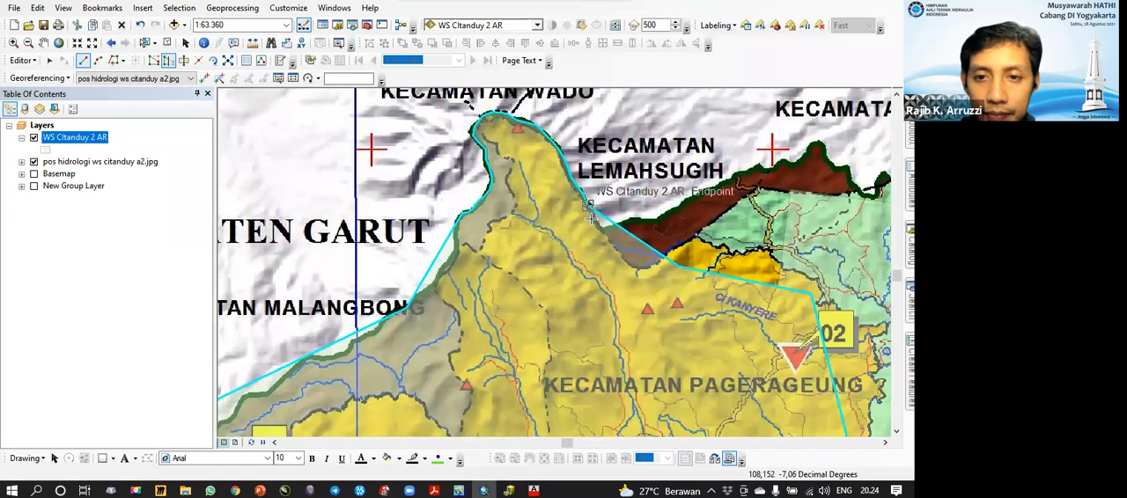
click(590, 208)
double_click(660, 256)
Step: Reshape the basin polygon's western edge inward along the mapped boundary down to the Kecamatan Malangbong label
drag(567, 208, 619, 169)
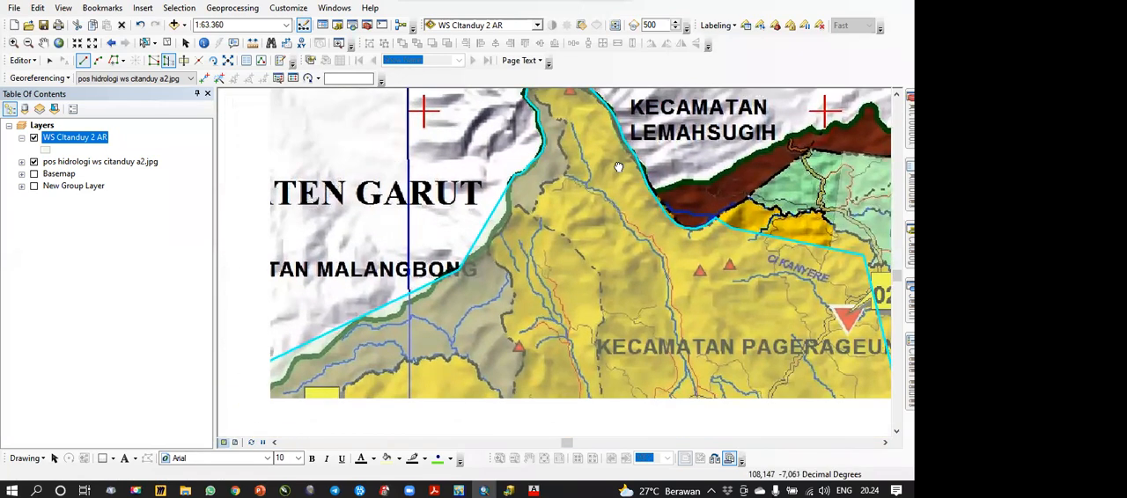
click(515, 176)
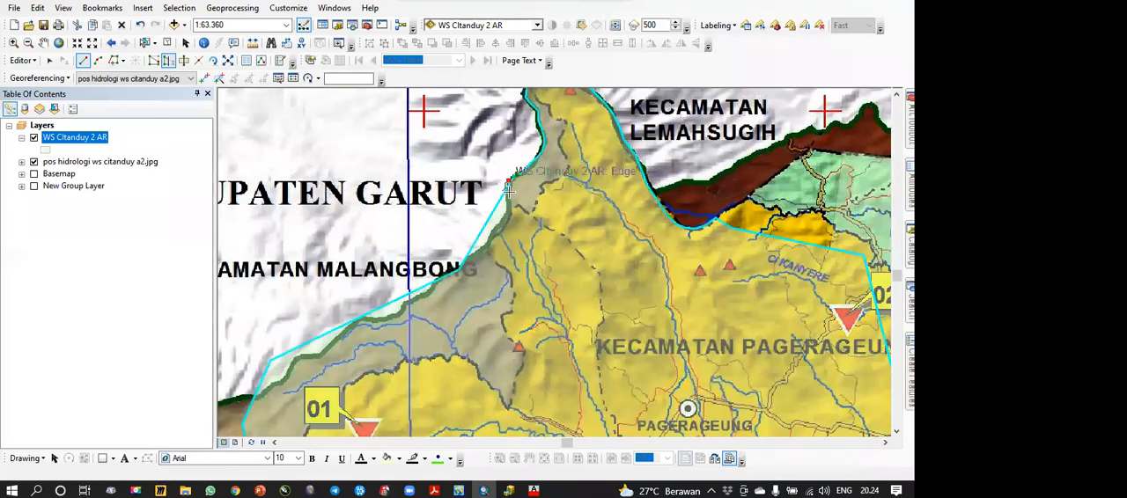
double_click(454, 258)
Step: Reshape the northwestern edge along the mapped boundary from Kecamatan Malangbong southwest to the brown area near station 01
drag(452, 258, 572, 186)
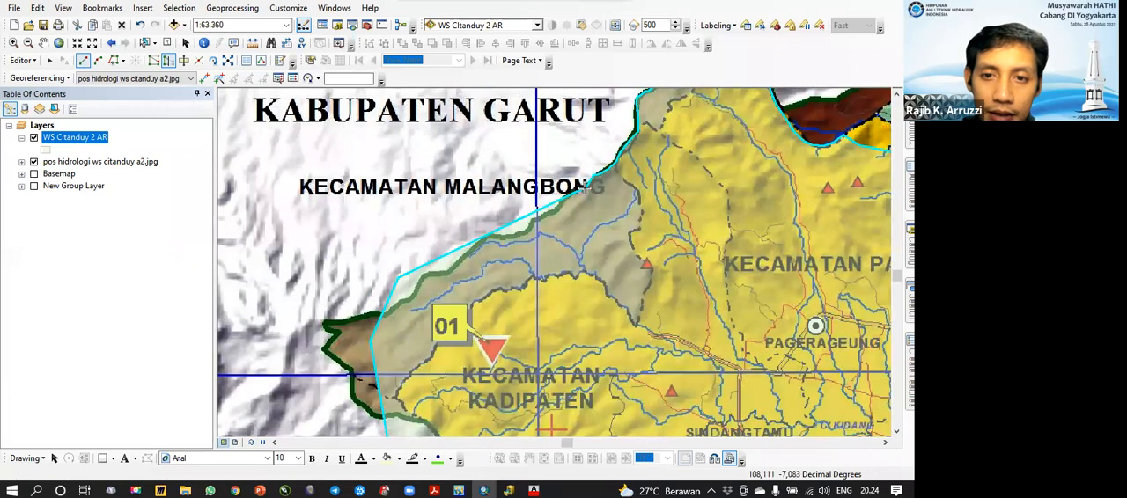
click(555, 203)
click(550, 213)
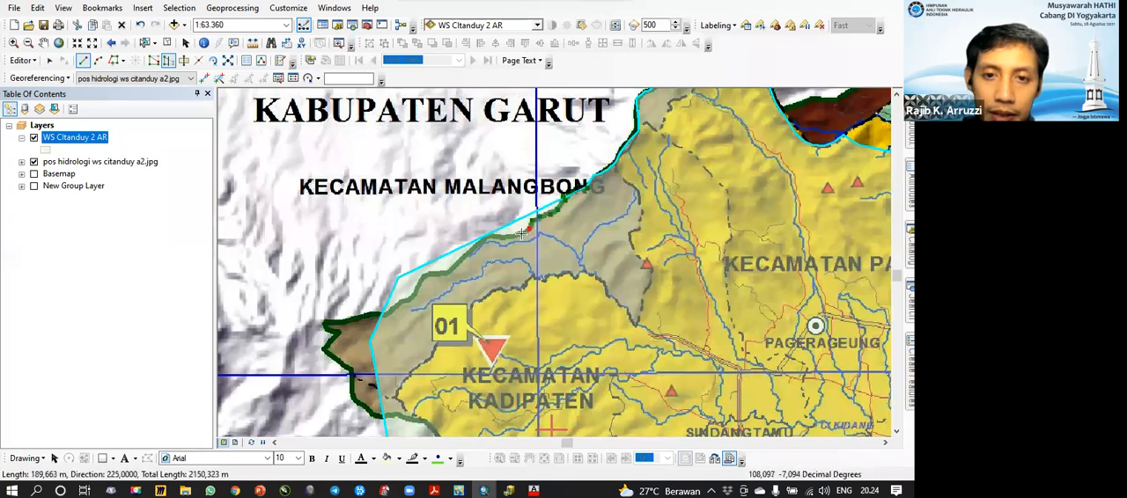
click(473, 245)
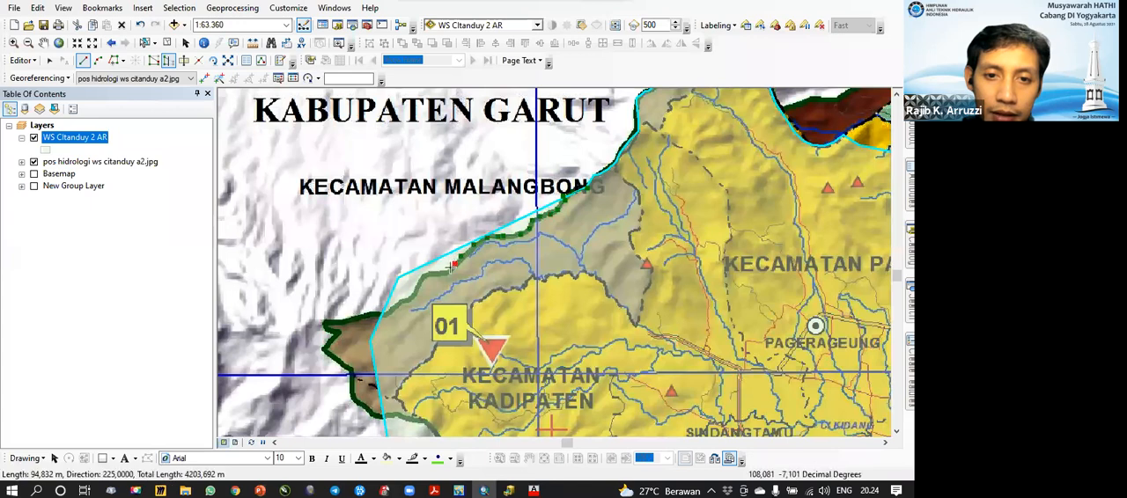
click(410, 293)
click(393, 306)
double_click(379, 318)
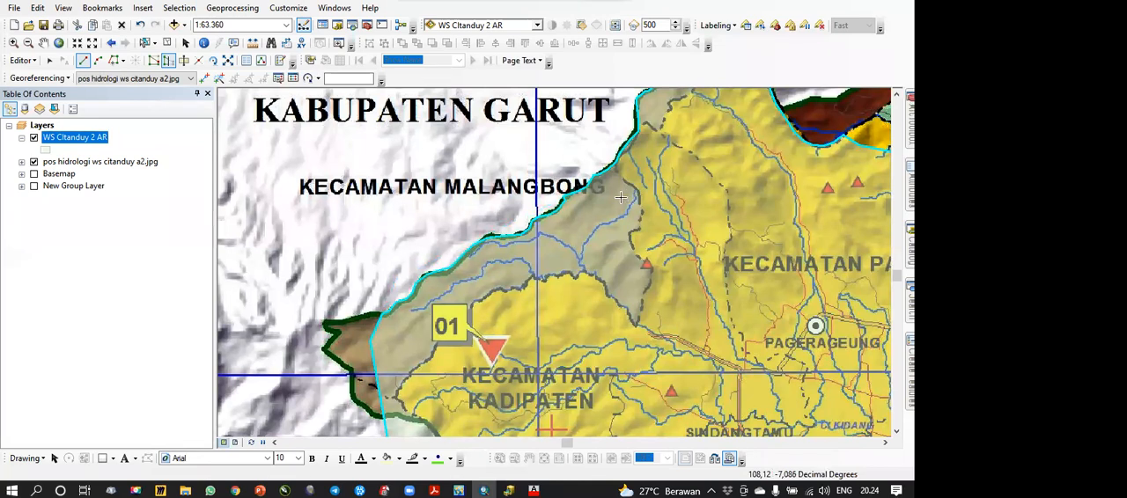
Step: Reshape the northeastern edge along the brown area's southern boundary and trace the neighbouring polygon's western edge back to the basin polygon
scroll(572, 273, up, 3)
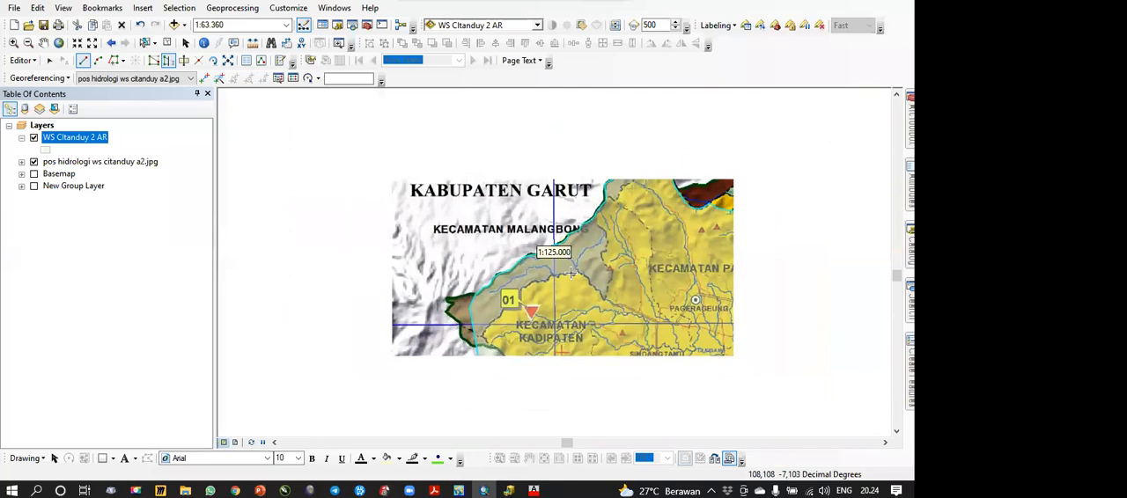
drag(583, 291, 457, 242)
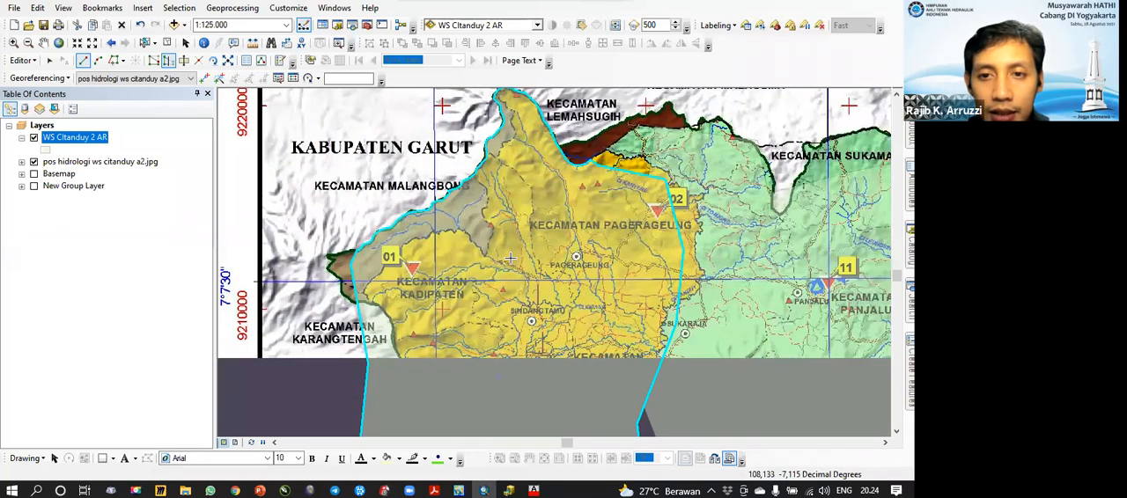
drag(621, 221, 432, 273)
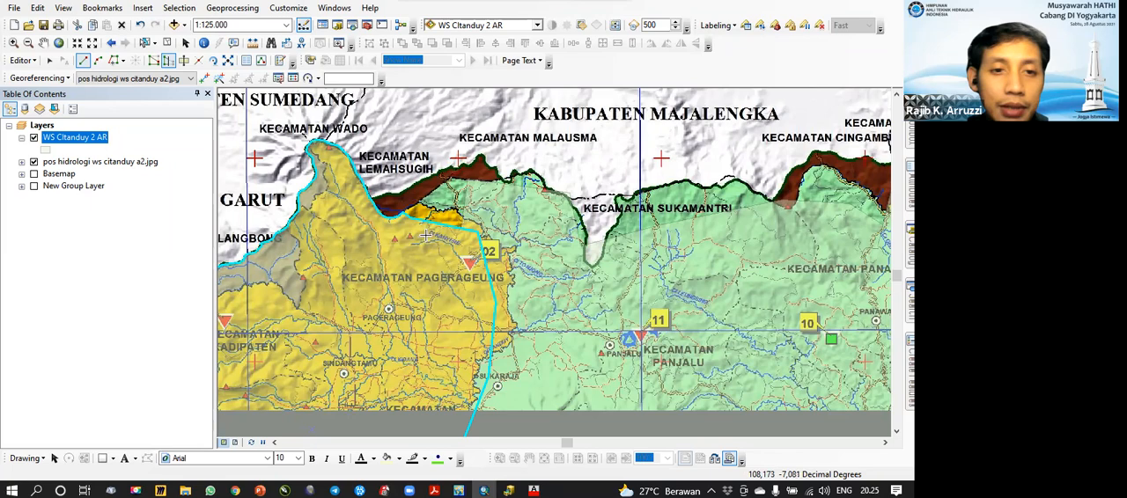
scroll(428, 236, down, 3)
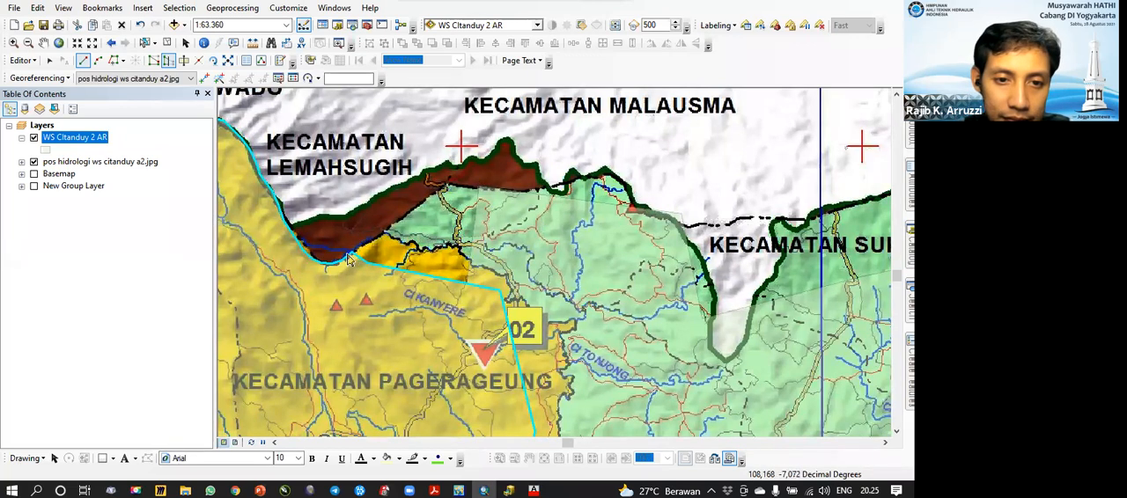
click(379, 236)
click(400, 215)
click(408, 212)
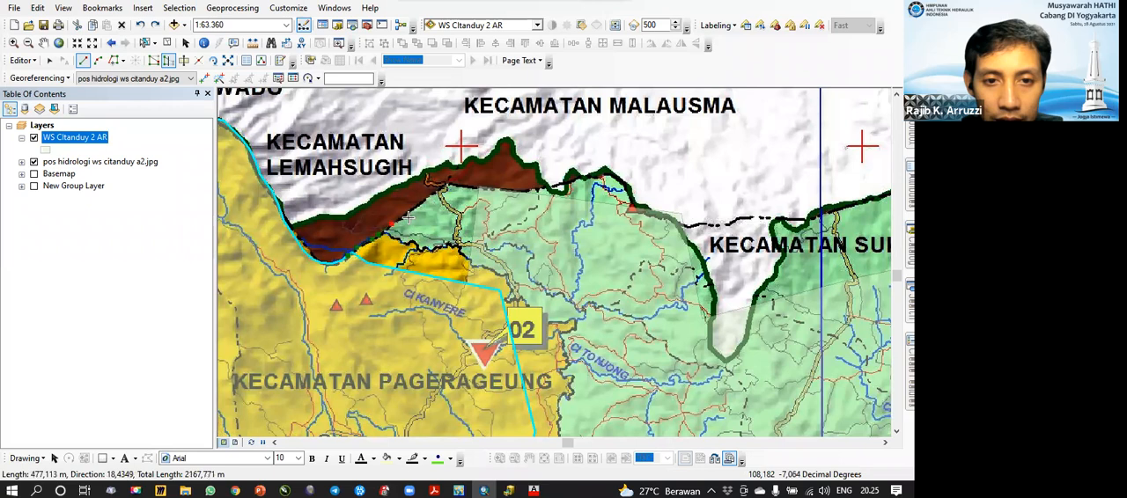
click(406, 217)
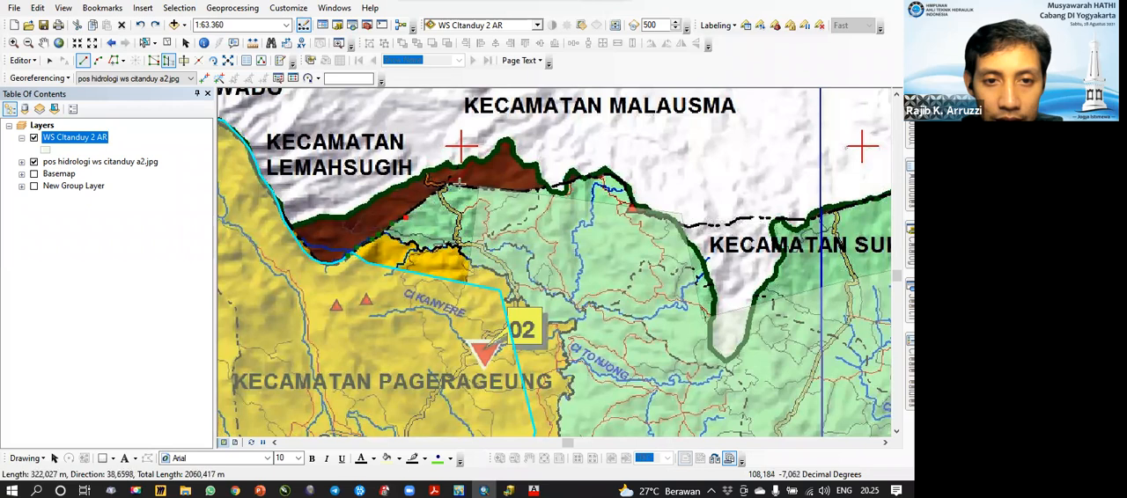
click(462, 184)
click(480, 186)
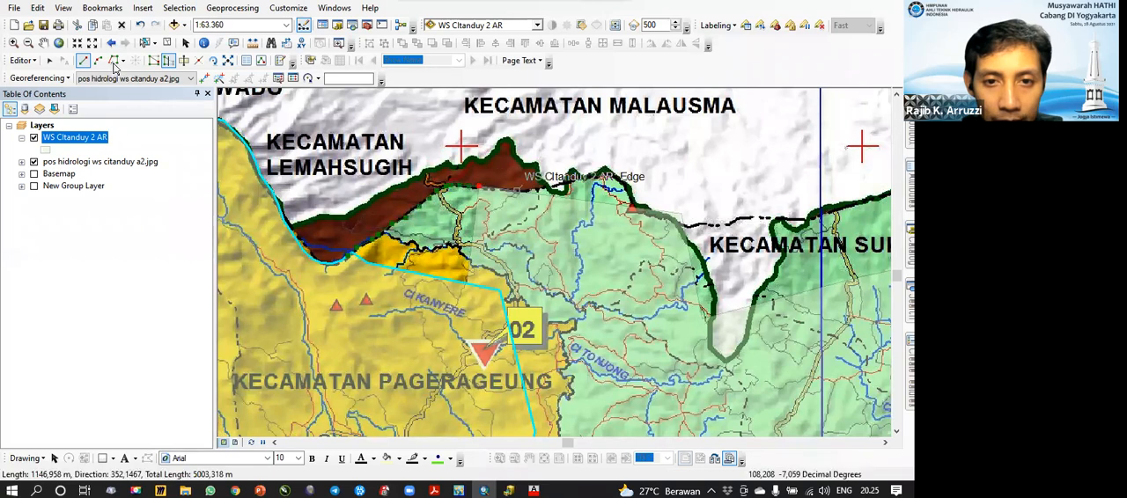
click(113, 61)
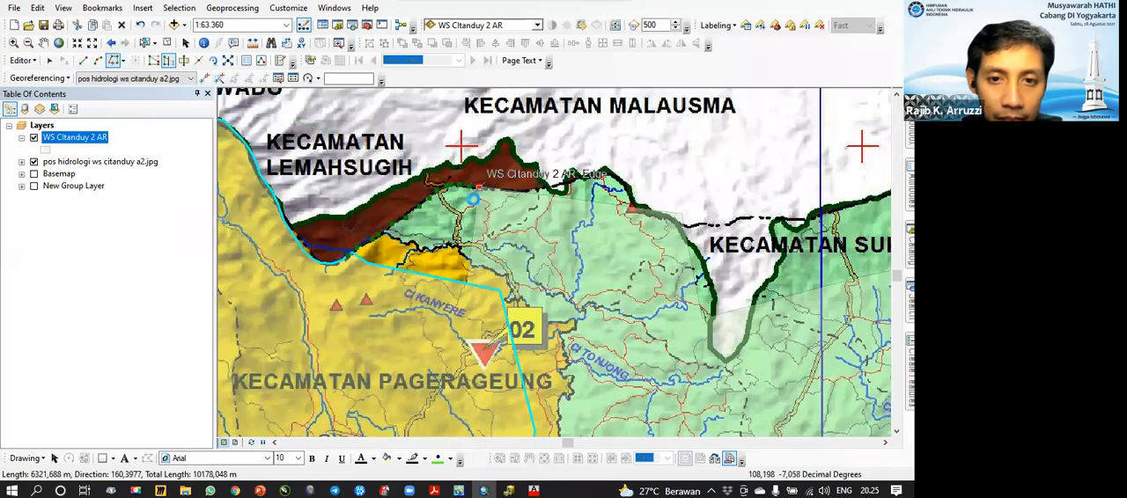
double_click(467, 281)
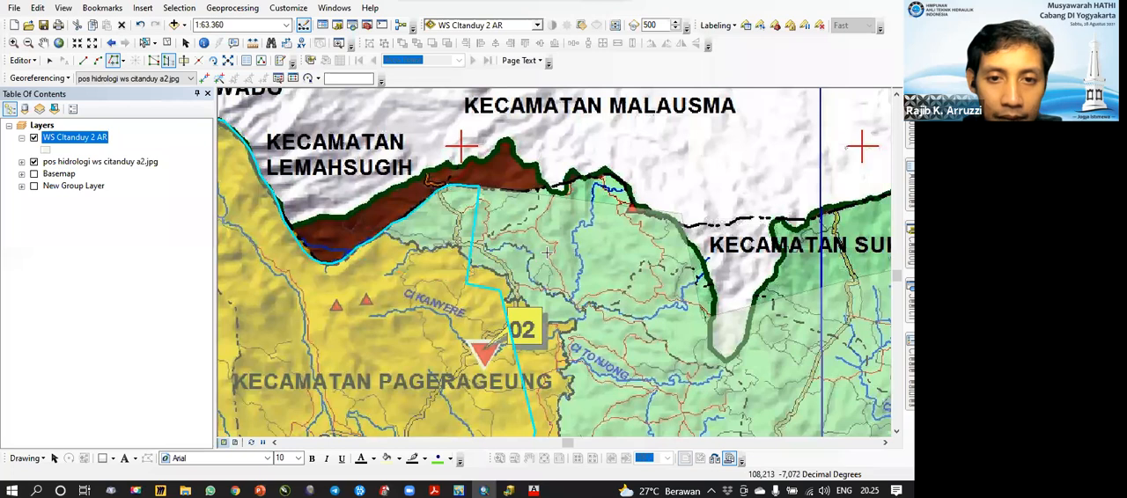
Step: Select the eastern neighbour together with the reshaped basin polygon to examine their shared edge, and clear the selection
click(167, 43)
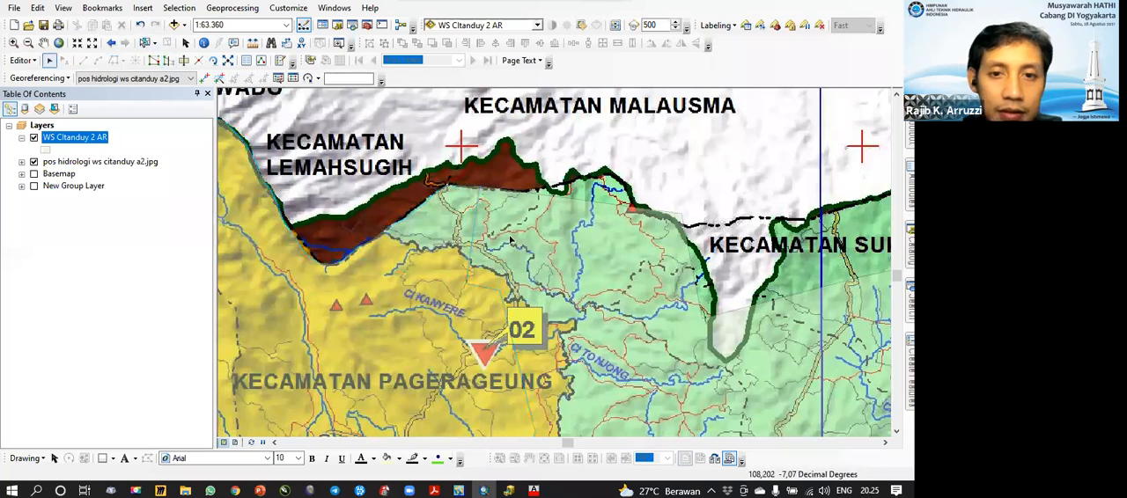
click(145, 44)
click(546, 228)
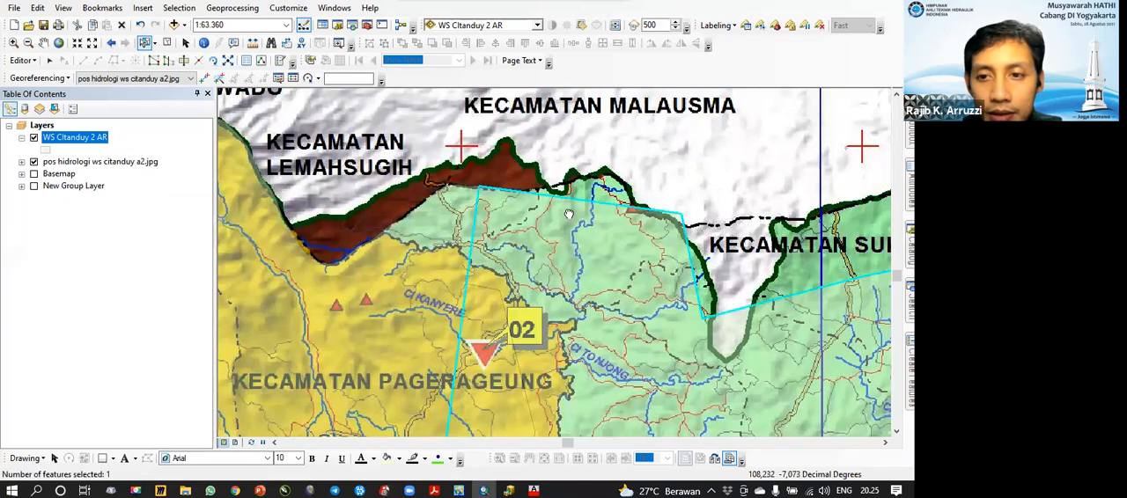
drag(569, 214, 513, 177)
drag(516, 230, 660, 263)
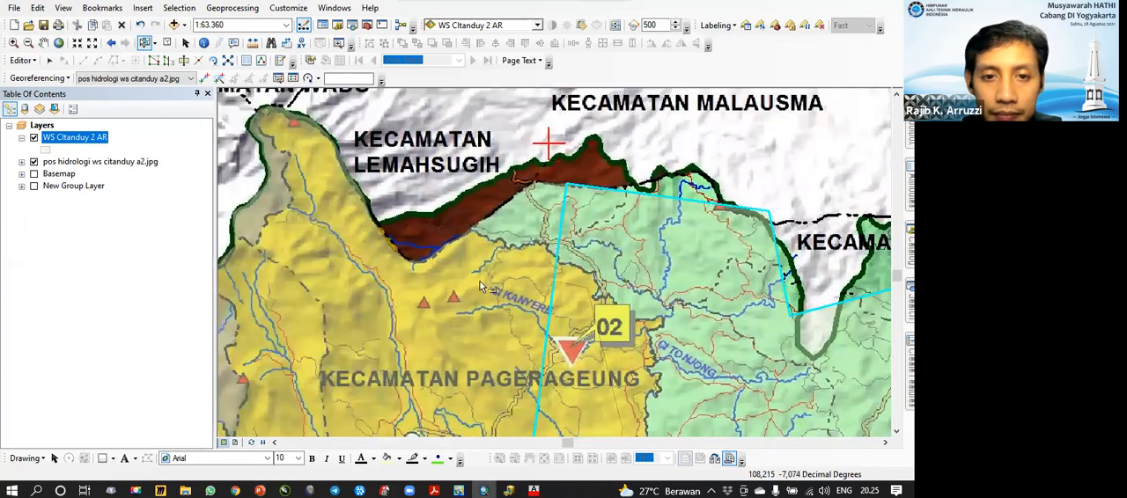
drag(479, 282, 495, 333)
click(445, 305)
shift+click(687, 296)
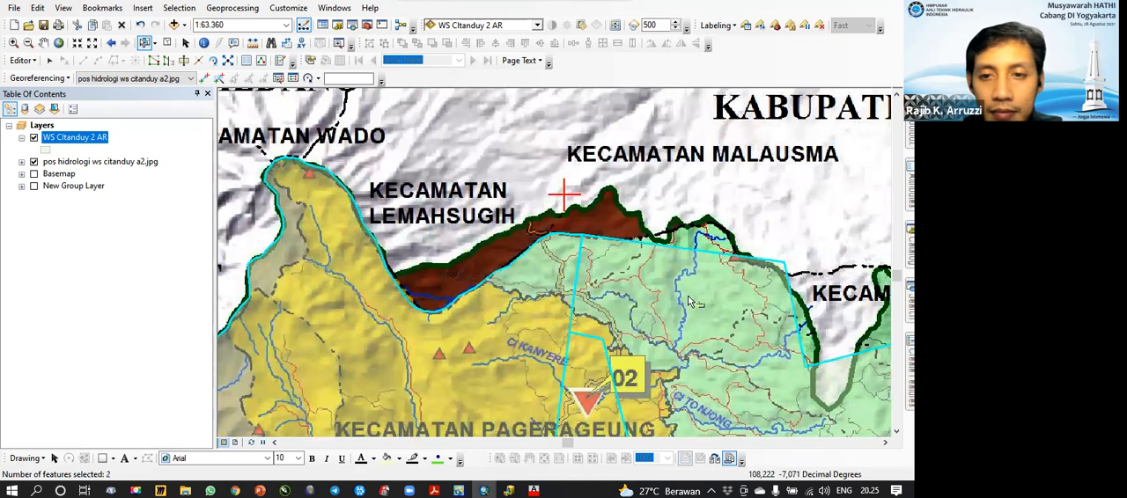
click(680, 209)
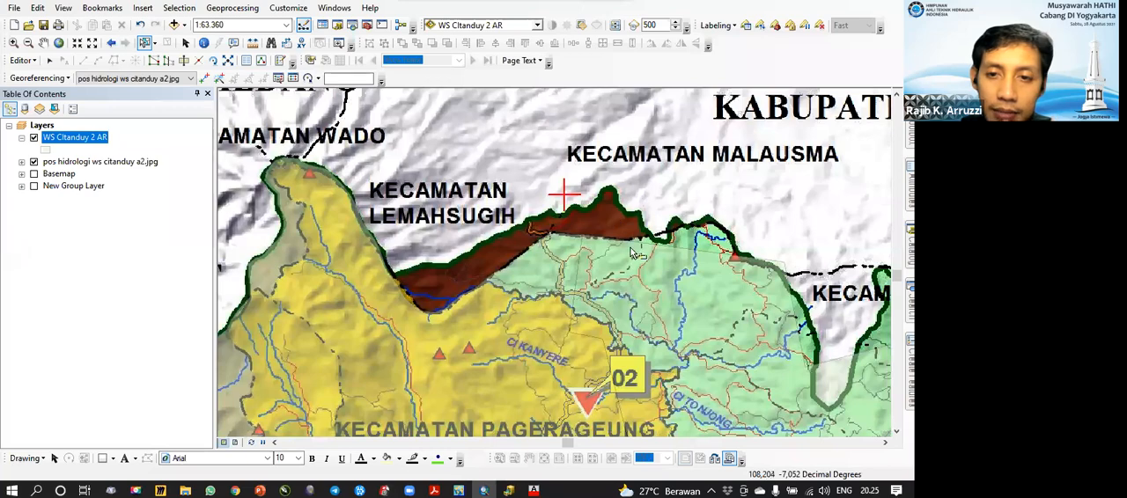
Step: Look up the Clip editing command and select the basin polygon covering Kecamatan Kadipaten
drag(493, 236, 608, 218)
drag(530, 256, 625, 191)
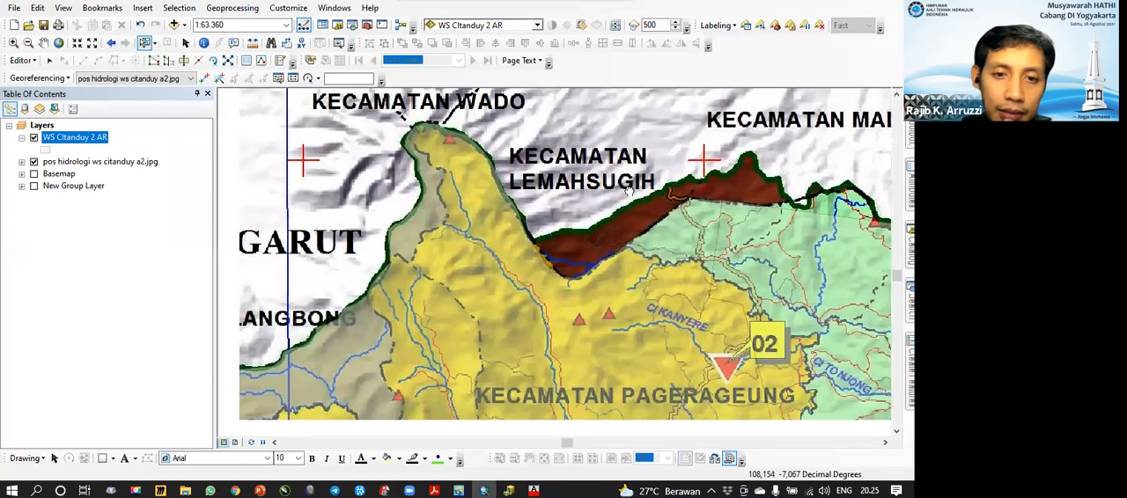
drag(480, 308, 540, 209)
drag(342, 256, 517, 190)
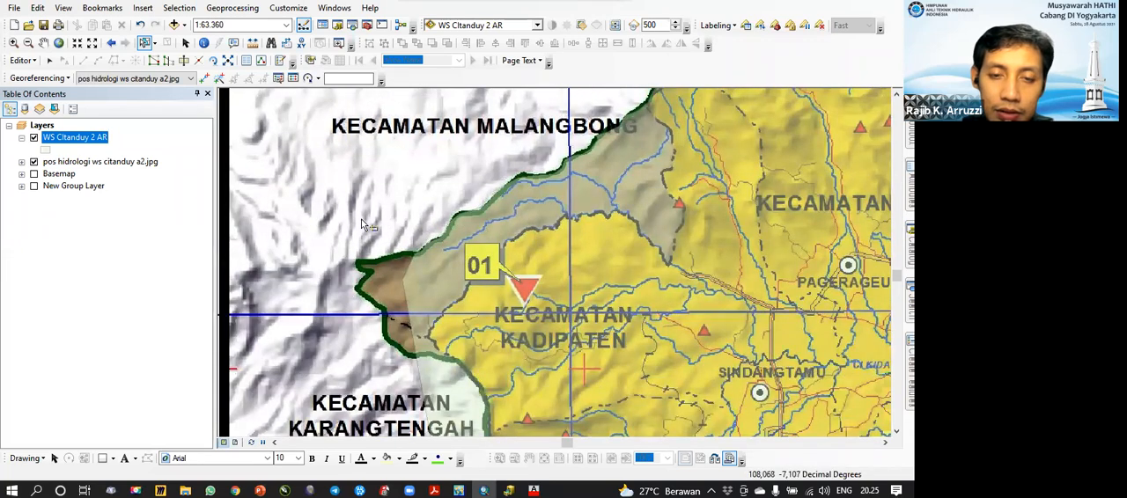
click(24, 60)
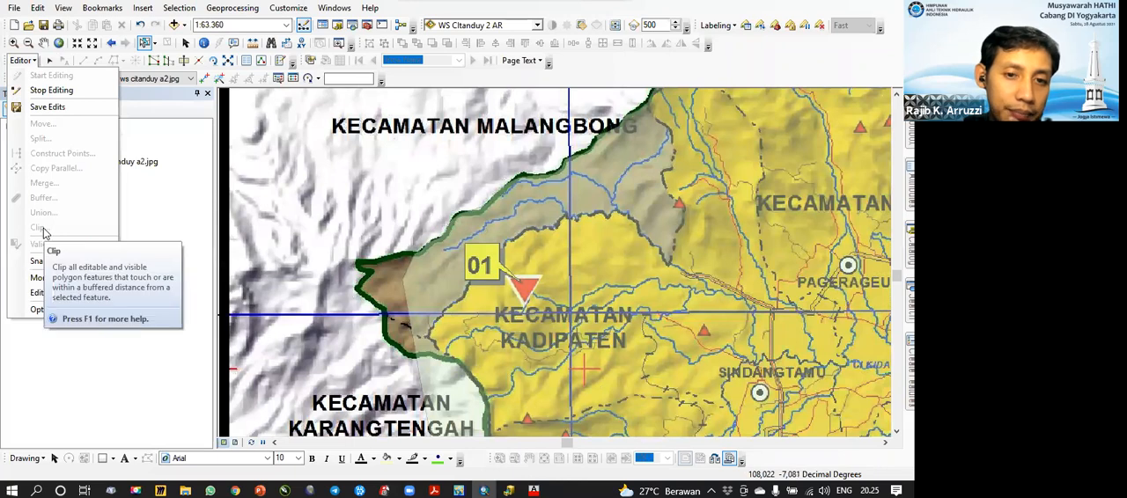
click(563, 220)
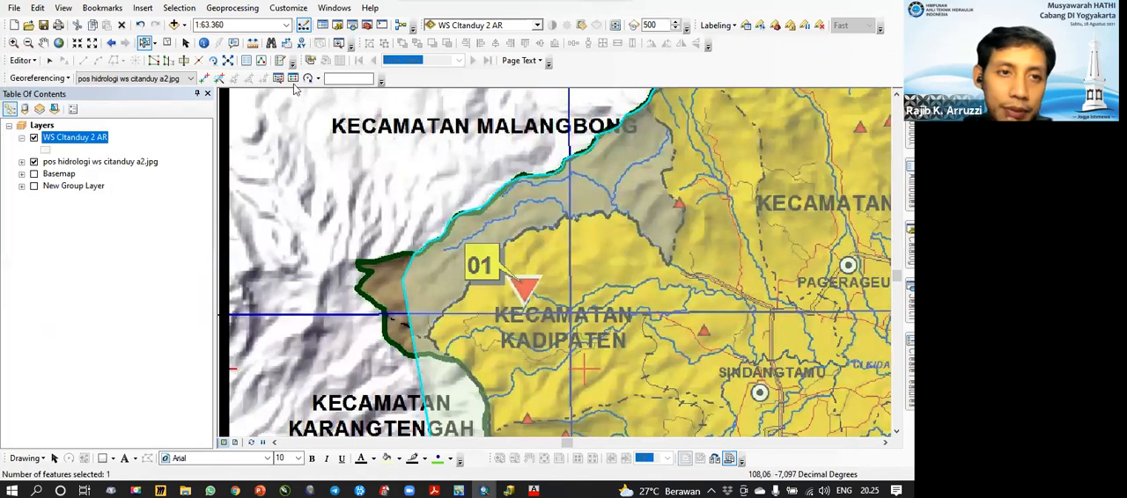
Step: Draw a new WS CItanduy 2 AR polygon with a curved eastern side overlapping the basin's western edge near station 01
click(762, 153)
click(390, 183)
click(423, 212)
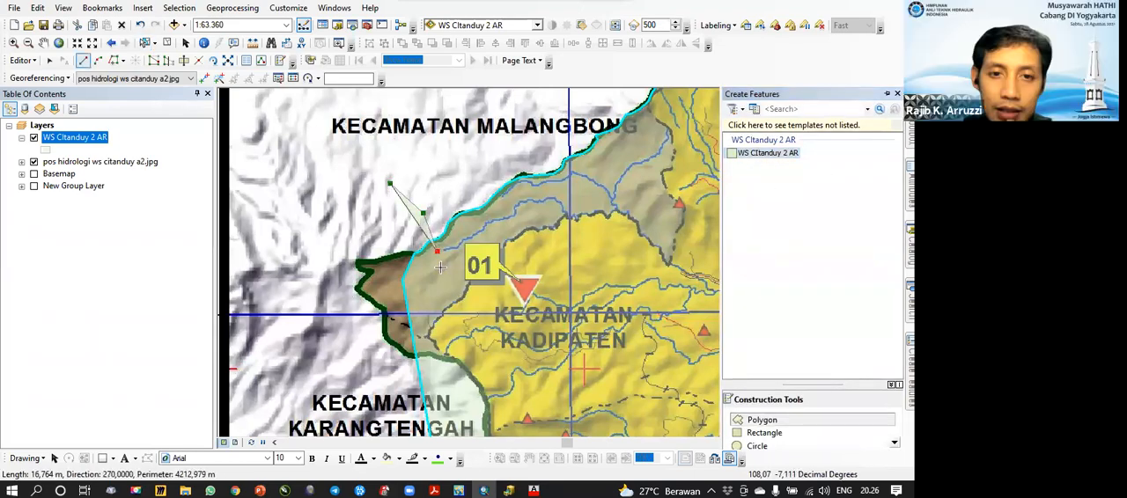
click(437, 251)
click(443, 286)
click(440, 321)
click(422, 350)
click(391, 361)
Step: Draw another WS CItanduy 2 AR polygon further west, overlapping the curved polygon and the basin's western tip, and clear the selection
click(310, 286)
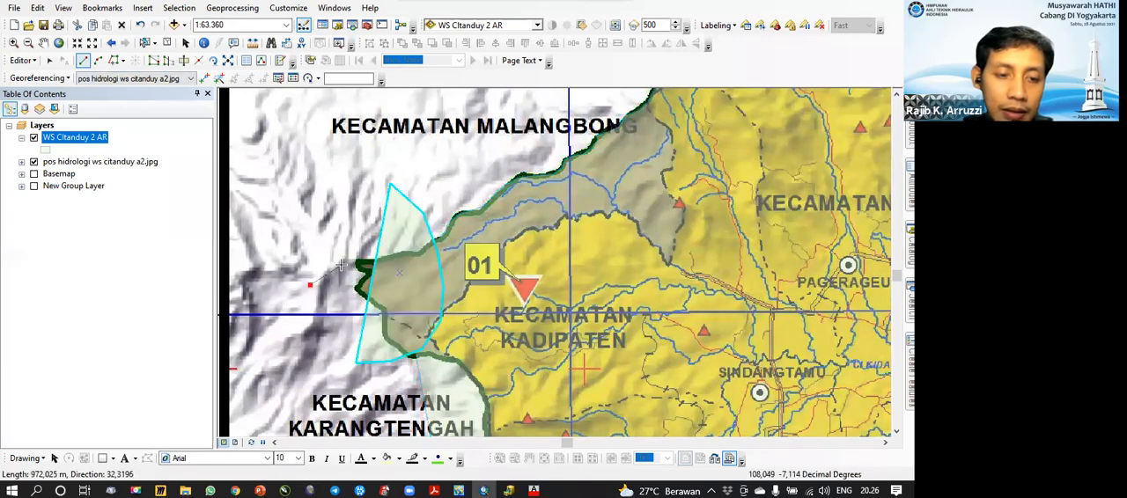
click(306, 255)
click(400, 257)
click(412, 307)
click(383, 328)
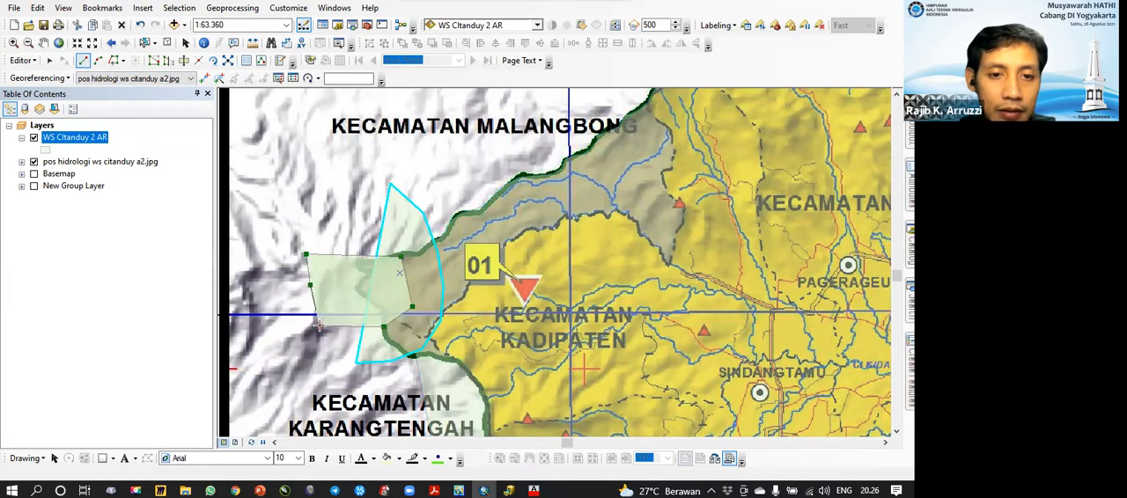
double_click(319, 325)
click(168, 43)
click(144, 43)
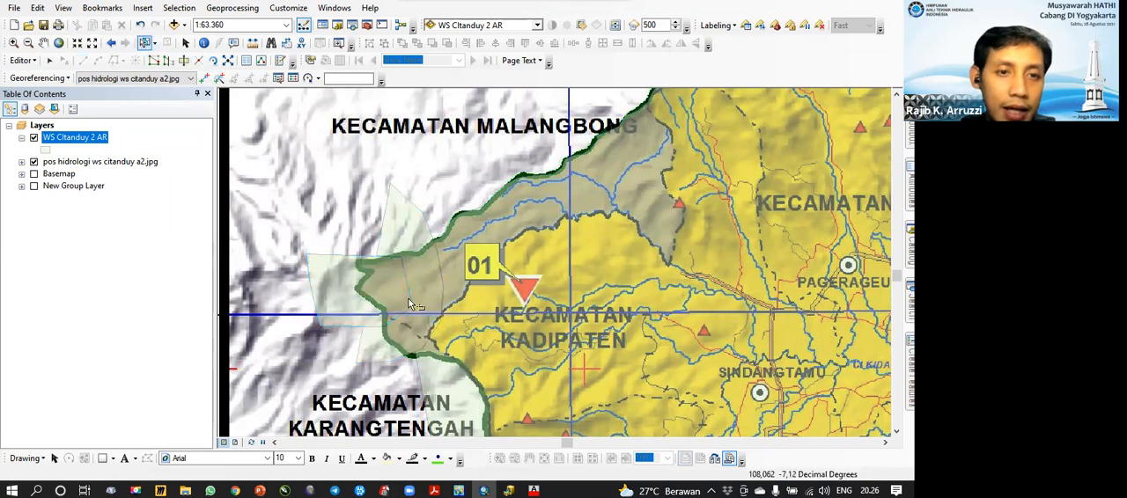
Step: Select the western polygon and the curved polygon in turn to examine where they overlap
click(359, 299)
click(401, 258)
click(411, 235)
click(354, 236)
click(356, 288)
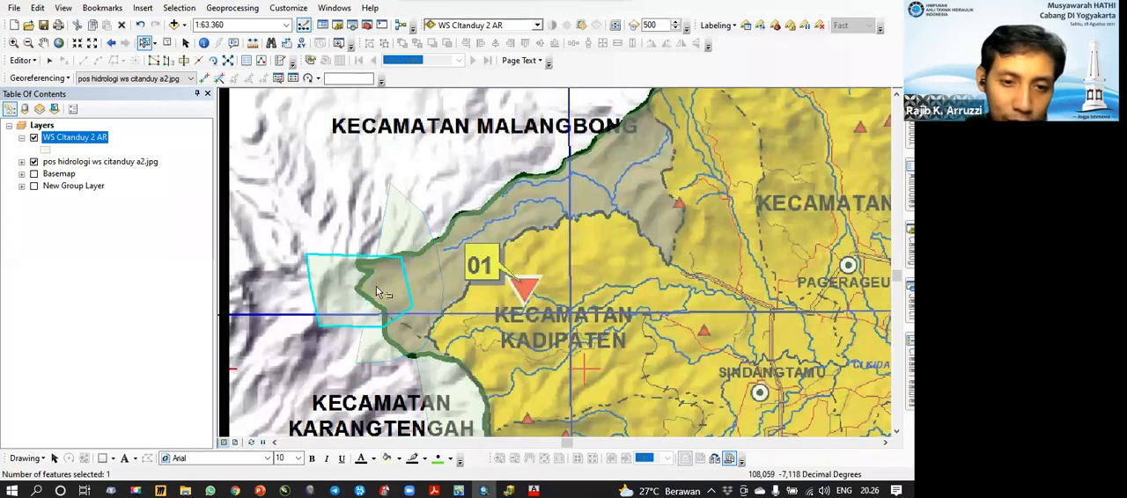
click(404, 236)
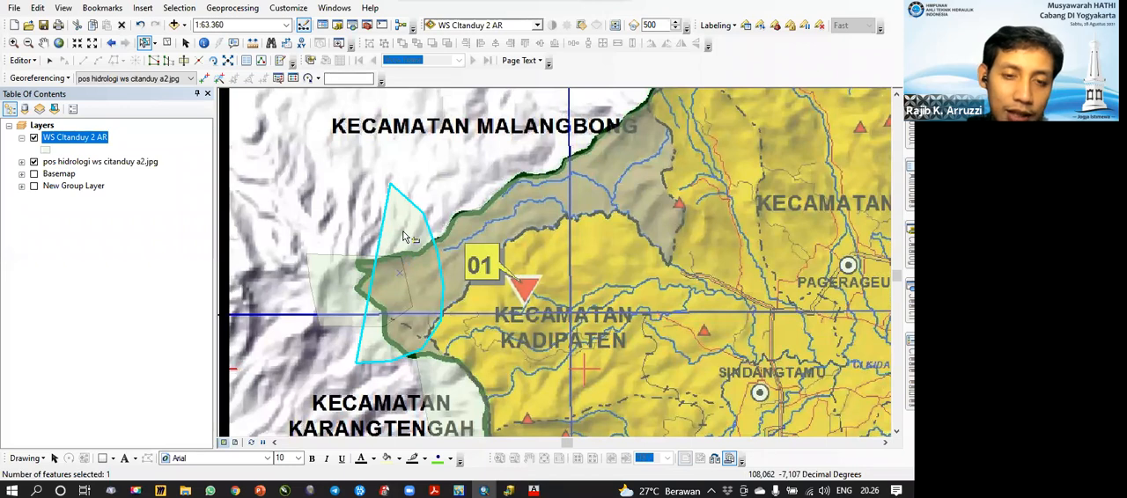
click(335, 280)
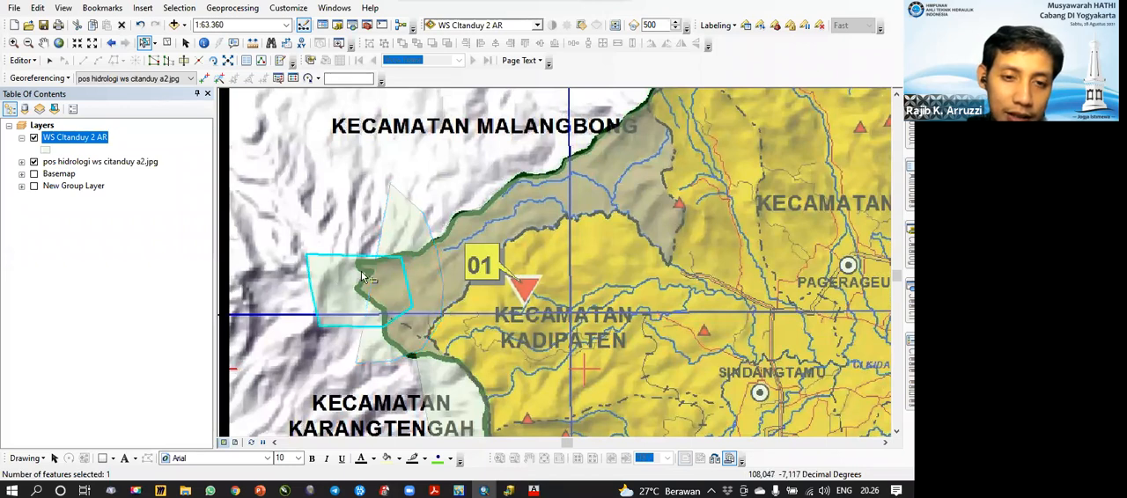
click(399, 213)
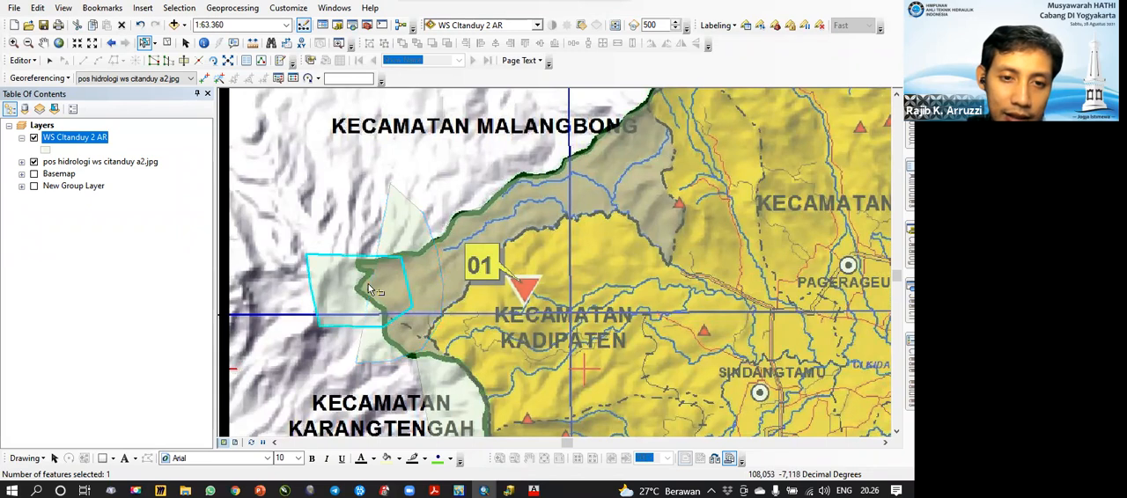
Step: Clip the overlapping features with the western polygon, discarding the intersecting area, and select the curved and basin polygons to check their new edges
click(23, 59)
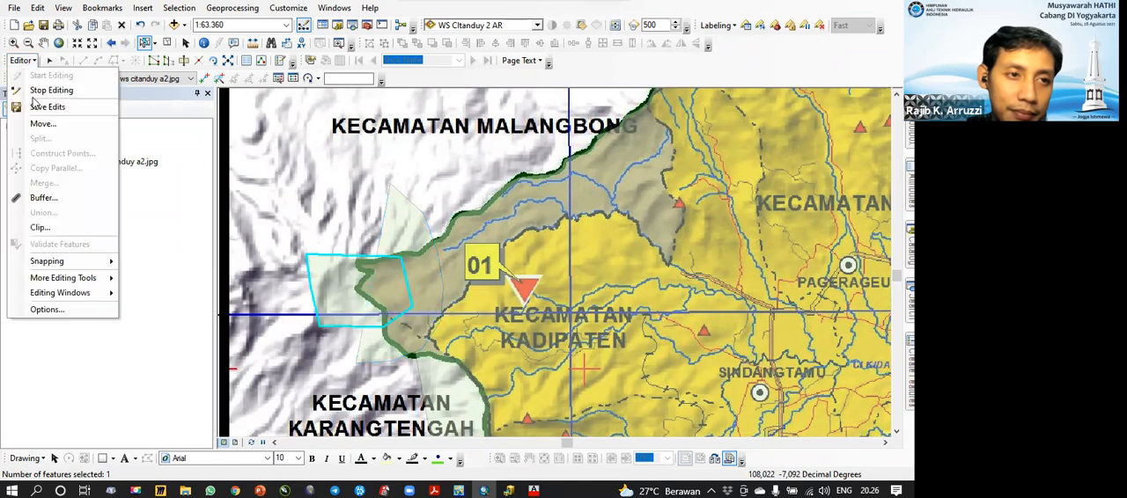
click(39, 227)
click(546, 211)
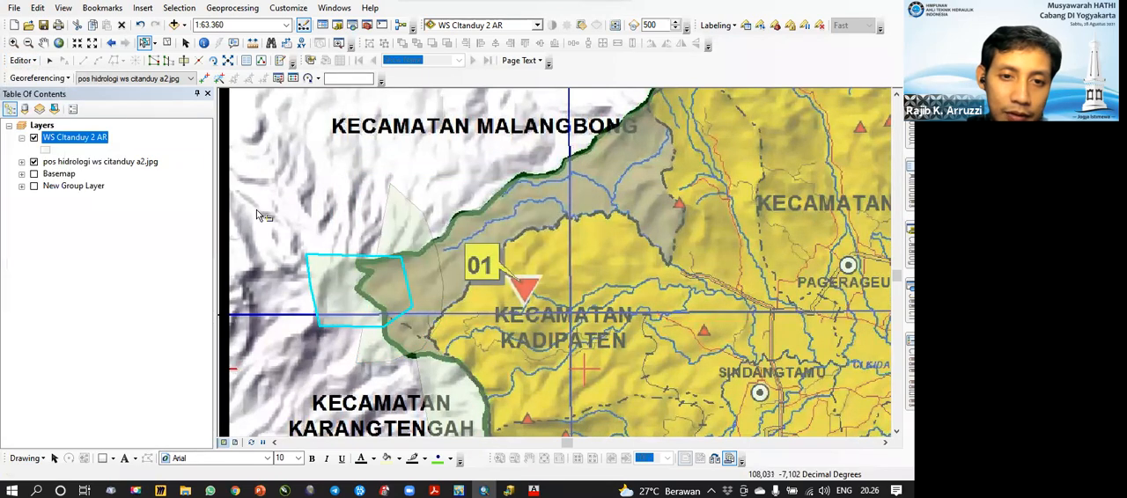
click(414, 238)
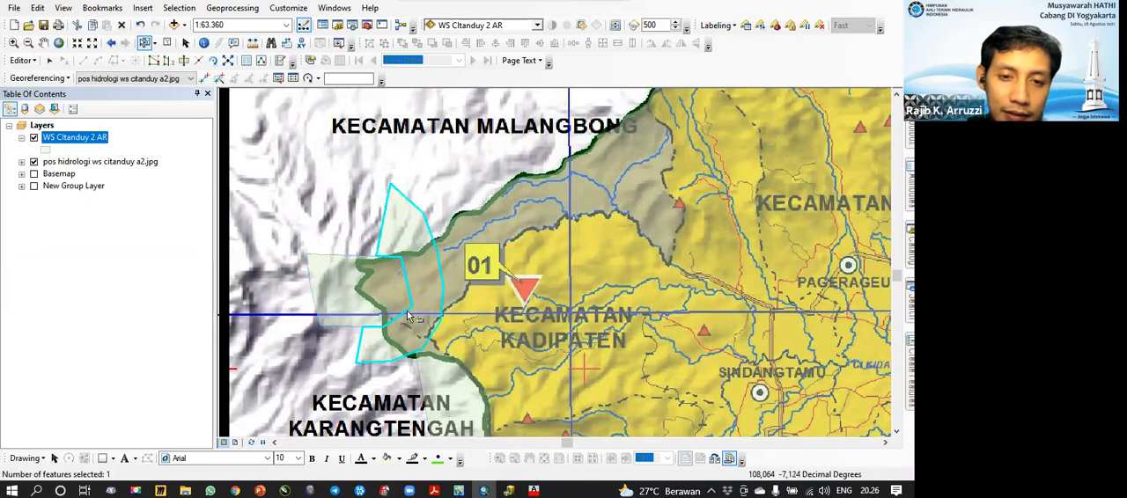
click(446, 259)
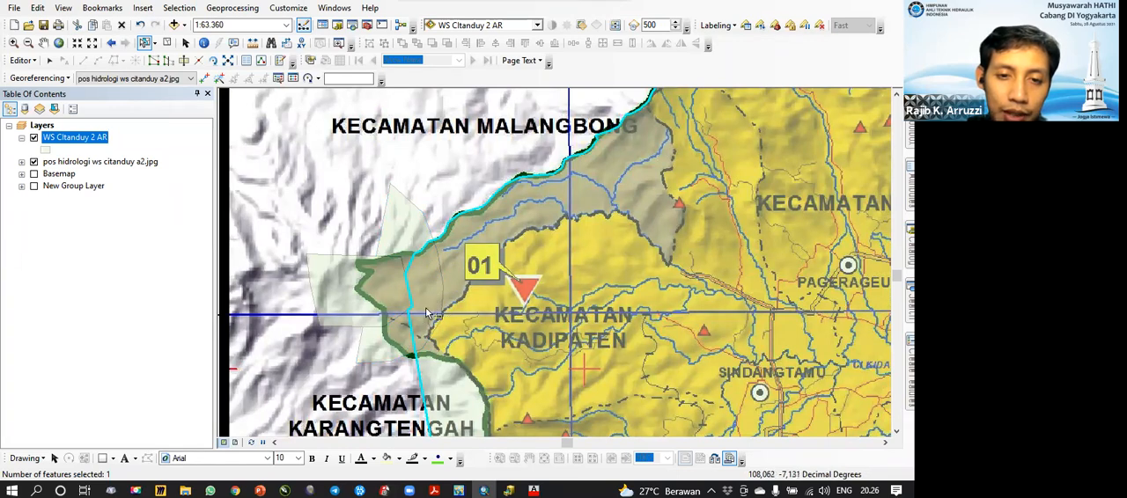
Step: Clip the basin polygon with the curved polygon at buffer distance 0,000, discarding the intersecting area, and select the basin polygon to check it
click(396, 348)
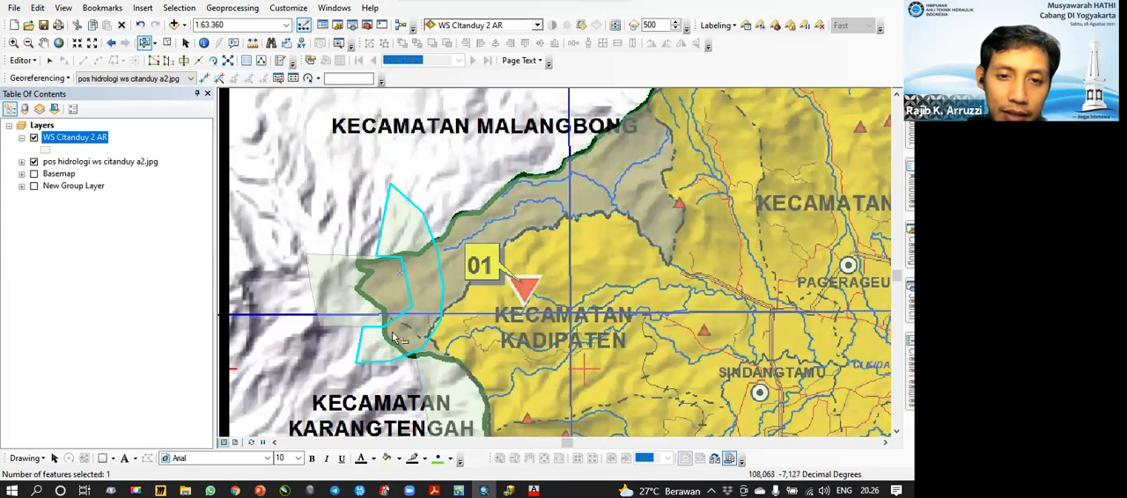
click(23, 60)
click(295, 249)
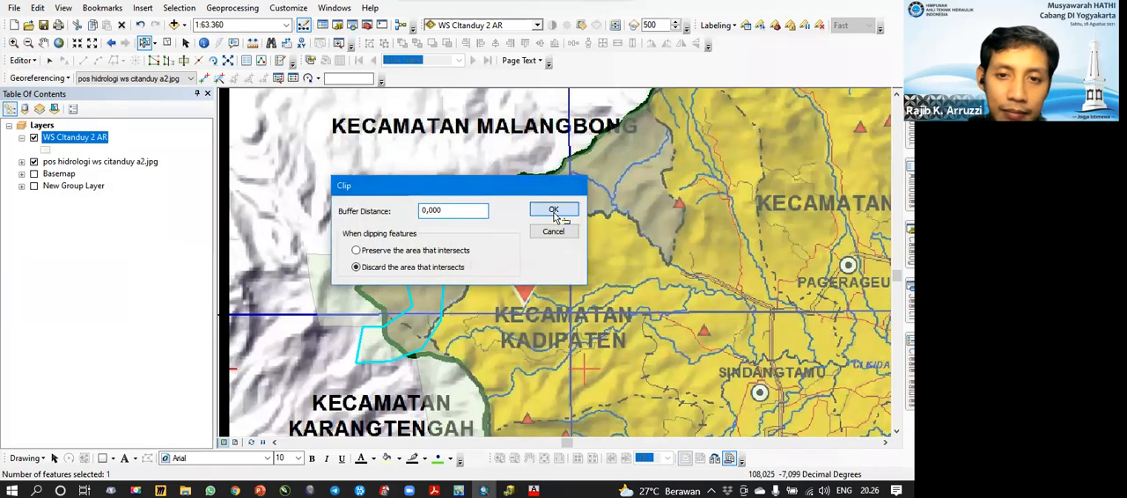
click(555, 208)
click(415, 248)
click(469, 232)
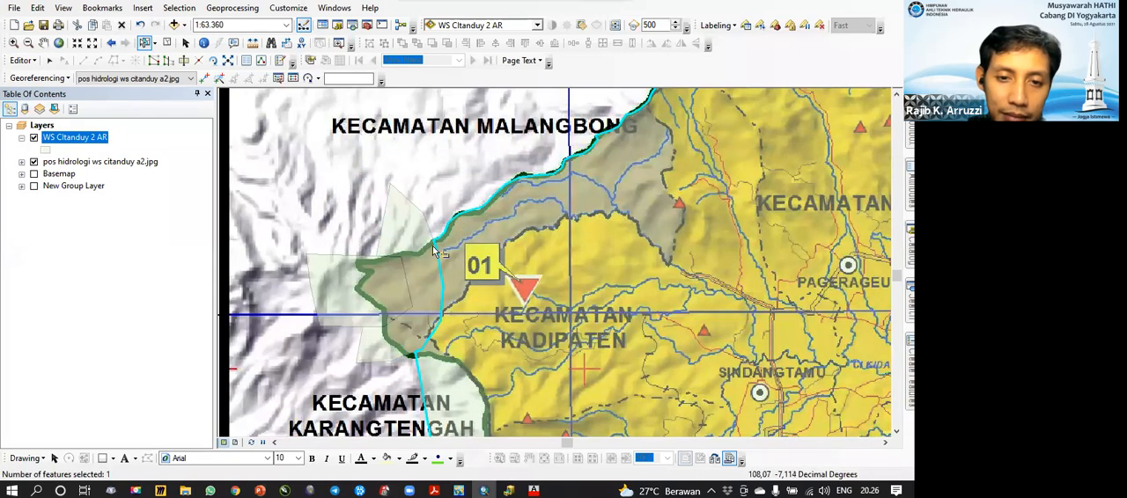
Step: Select the western and curved polygons together and merge them into one feature
click(352, 300)
click(387, 279)
click(387, 278)
shift+click(419, 231)
click(22, 59)
click(39, 182)
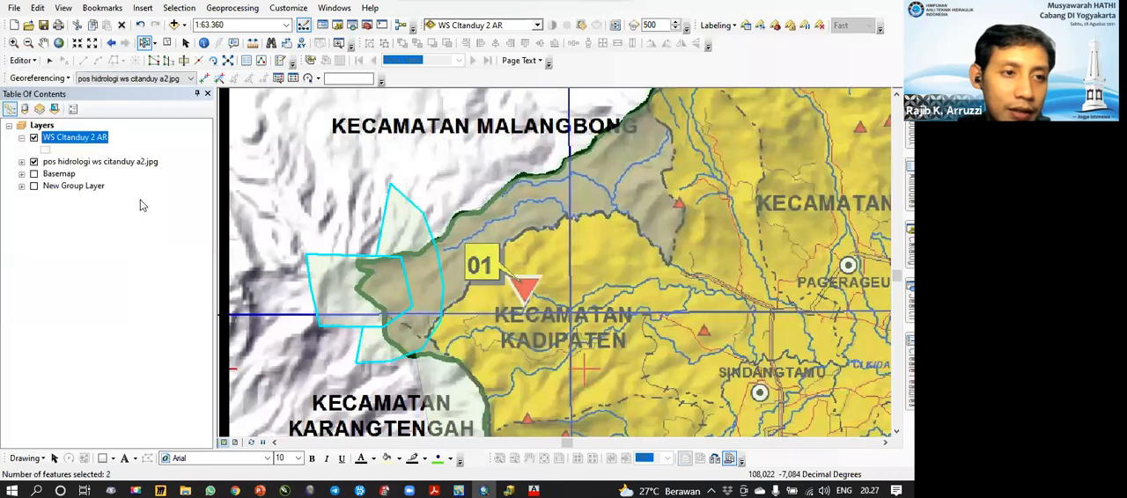
click(562, 196)
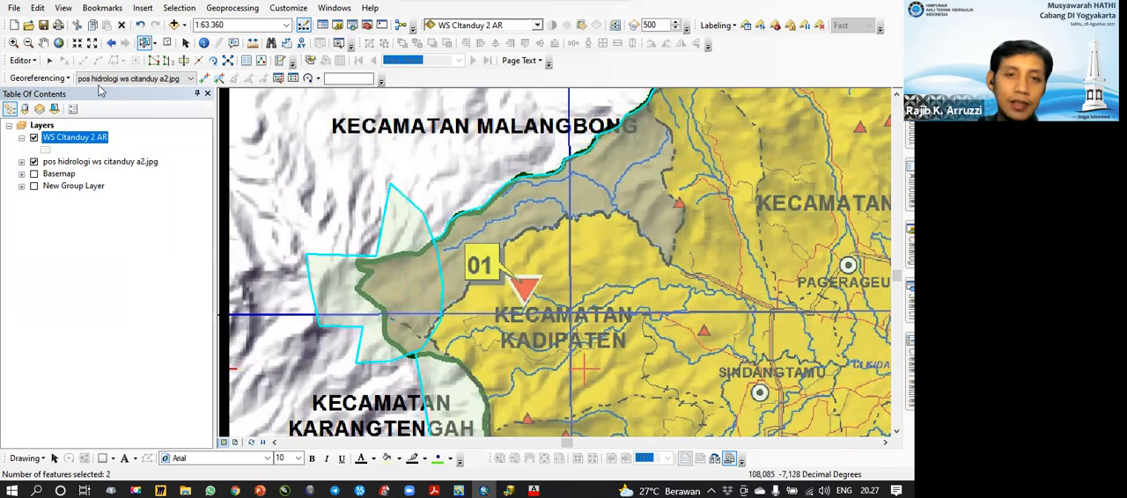
Step: Try to merge the combined western polygon with the basin polygon
click(22, 59)
click(44, 183)
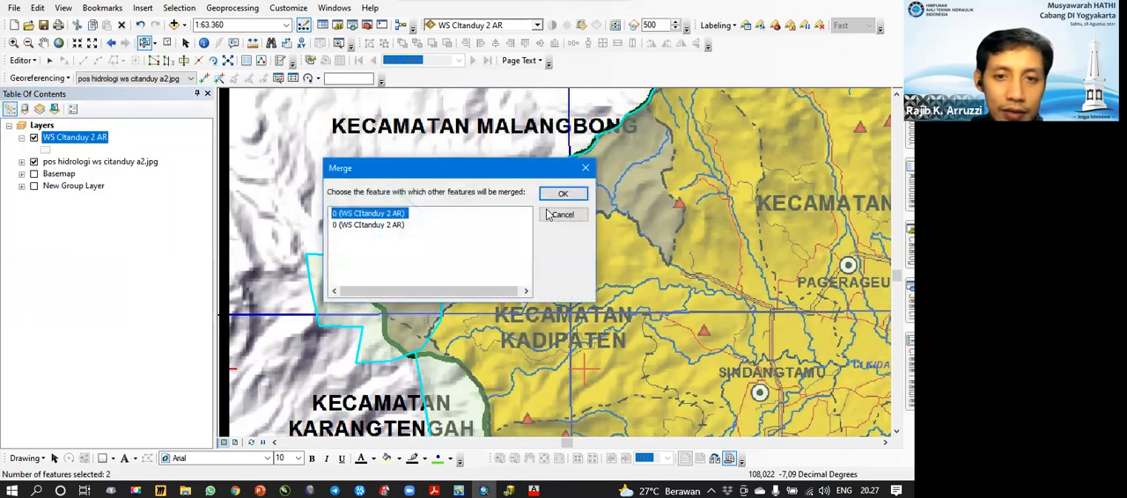
click(563, 196)
click(385, 212)
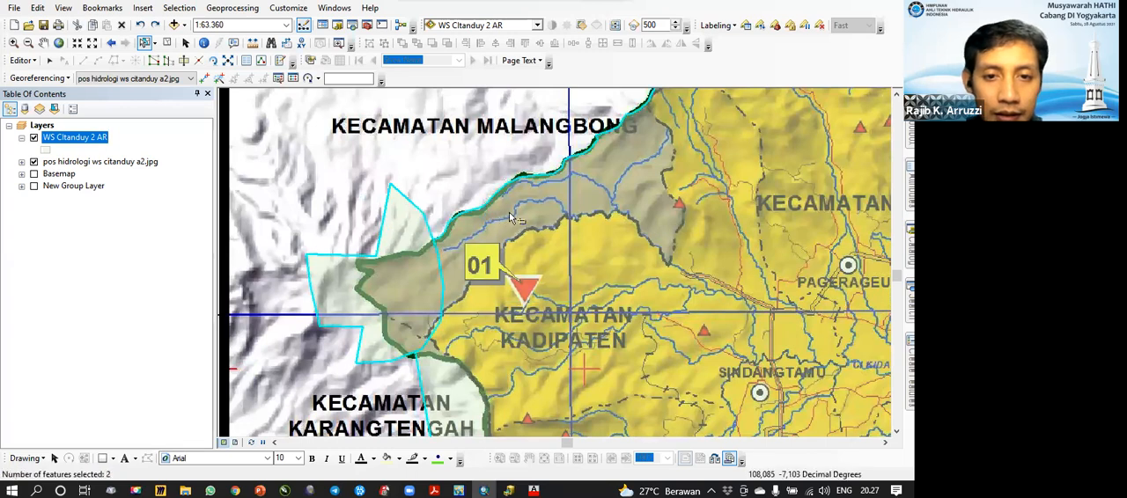
Step: Check the records of the two selected polygons in the WS CItanduy 2 AR attribute table and close it
right_click(65, 141)
click(132, 174)
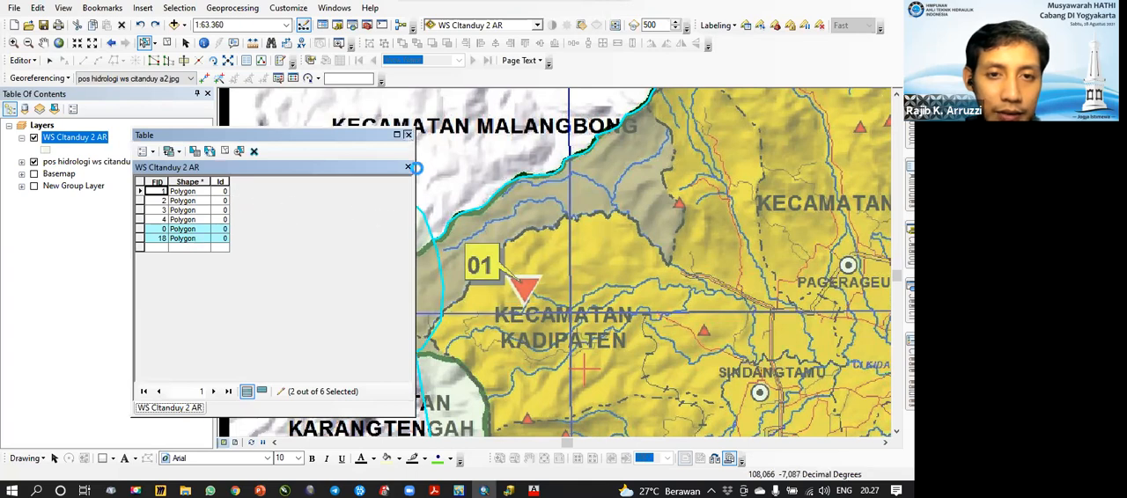
click(408, 166)
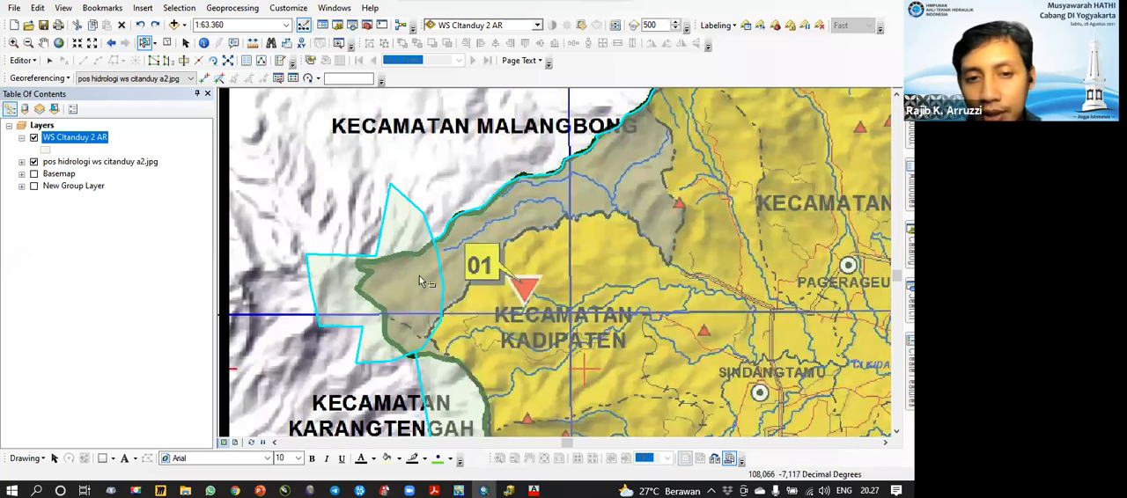
Step: Start merging the combined western polygon with the basin polygon, alternating between the two candidate features to compare which polygon each one represents
click(23, 62)
click(44, 182)
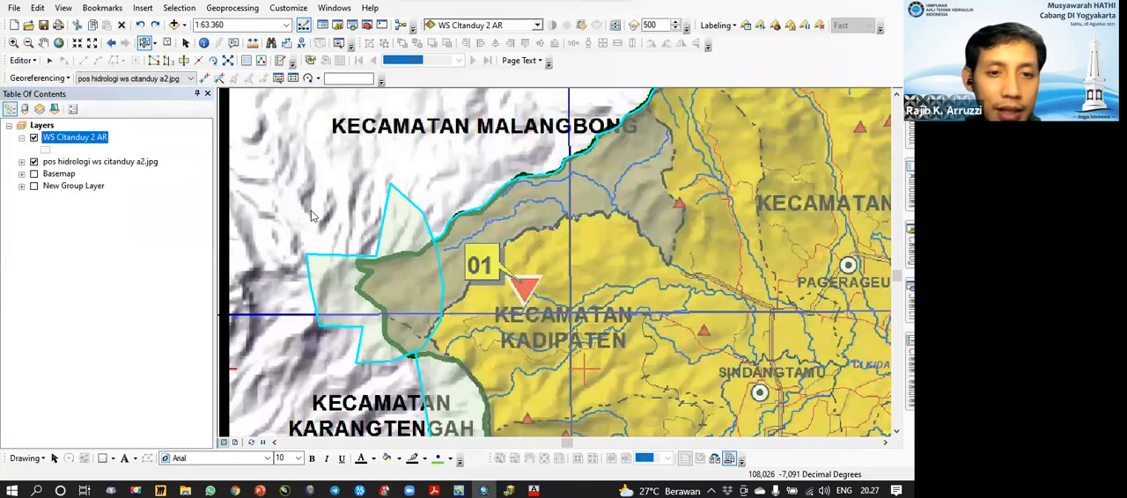
drag(370, 165, 155, 75)
click(165, 136)
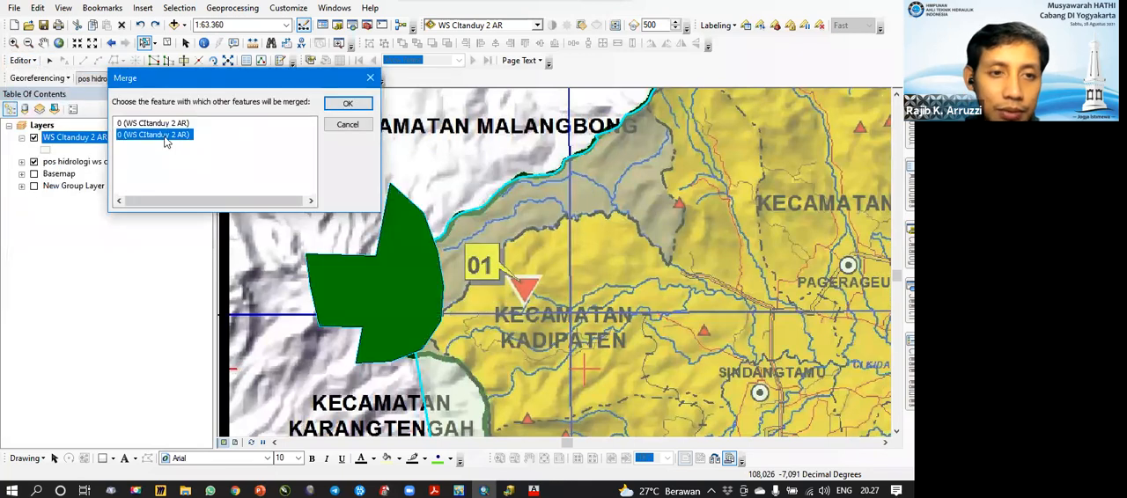
click(167, 125)
click(164, 135)
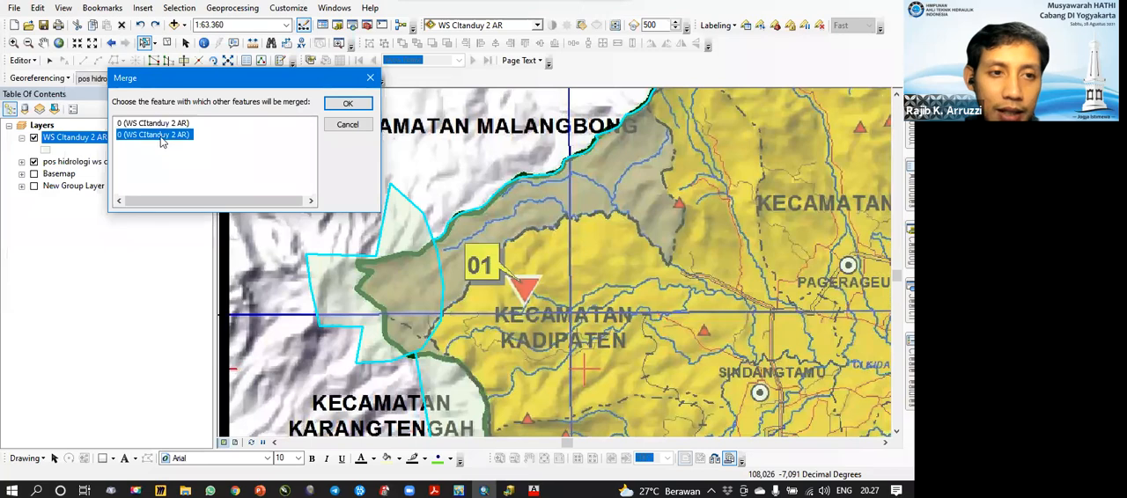
click(162, 126)
click(162, 136)
click(161, 125)
click(159, 136)
click(160, 126)
click(159, 136)
click(159, 125)
click(159, 136)
click(159, 125)
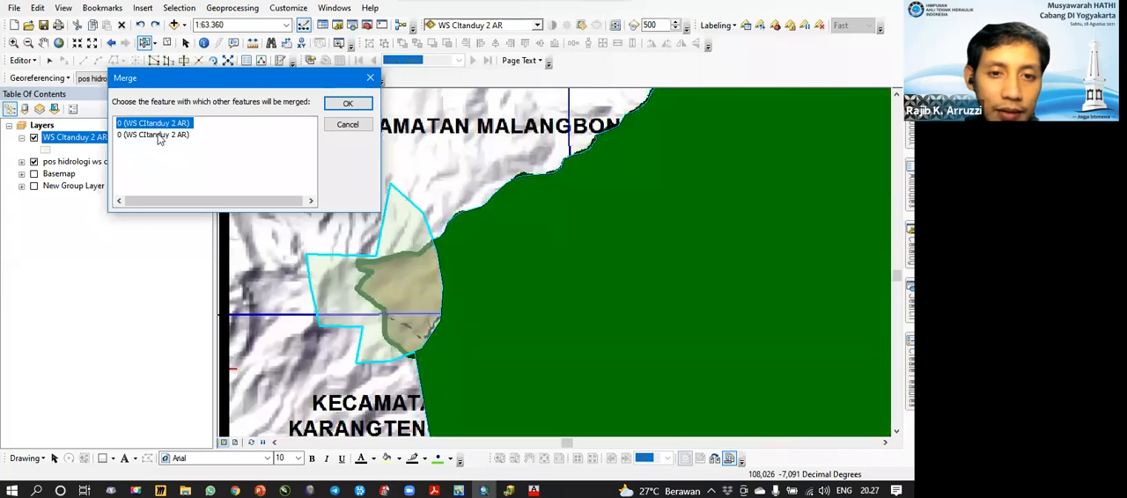
click(160, 136)
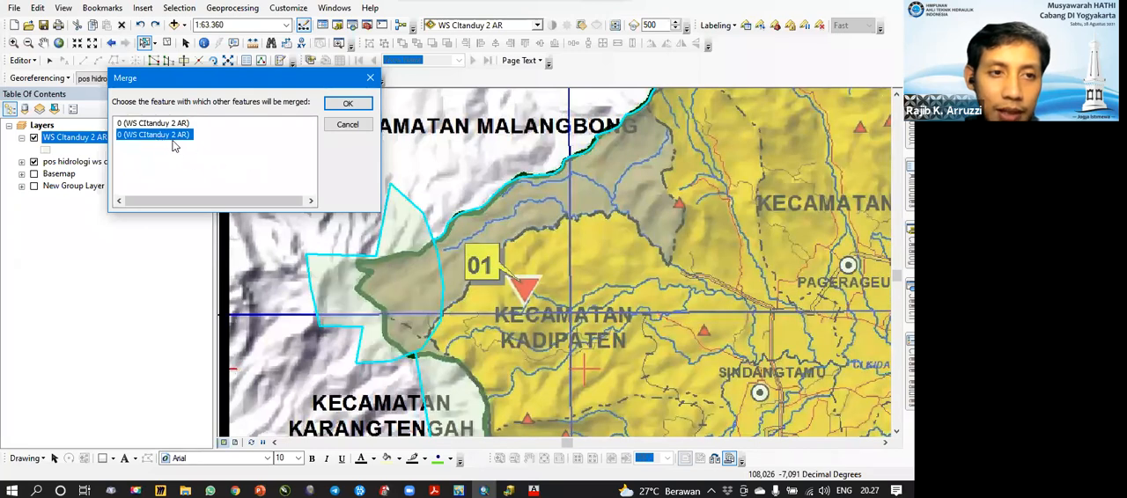
Step: Complete the merge into the second WS CItanduy 2 AR candidate and select the merged polygon
click(166, 137)
click(187, 136)
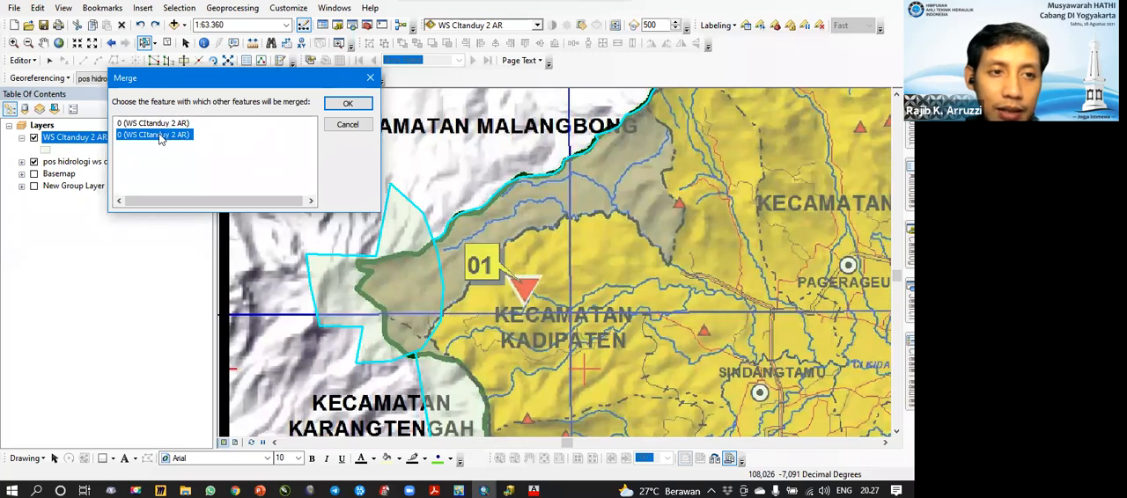
key(Return)
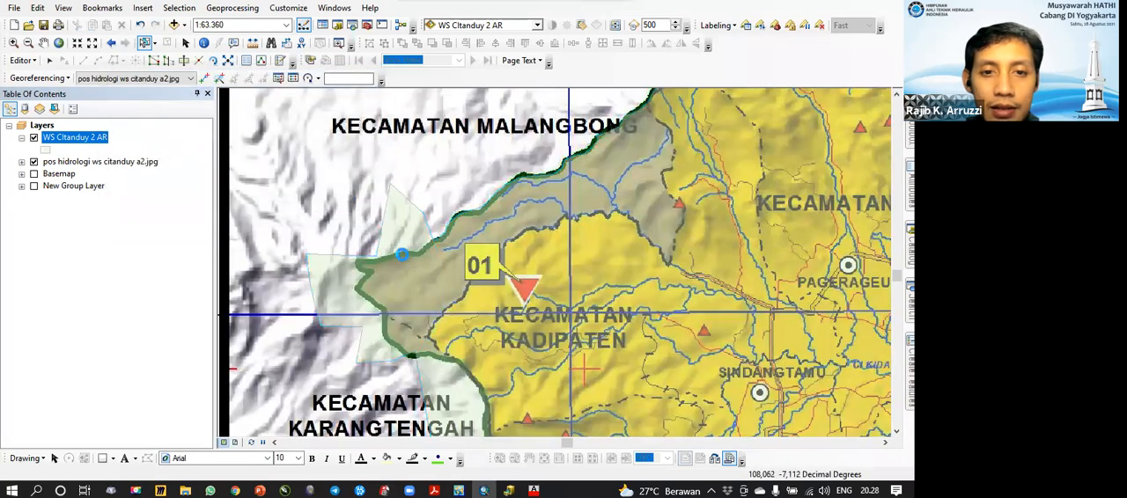
click(403, 247)
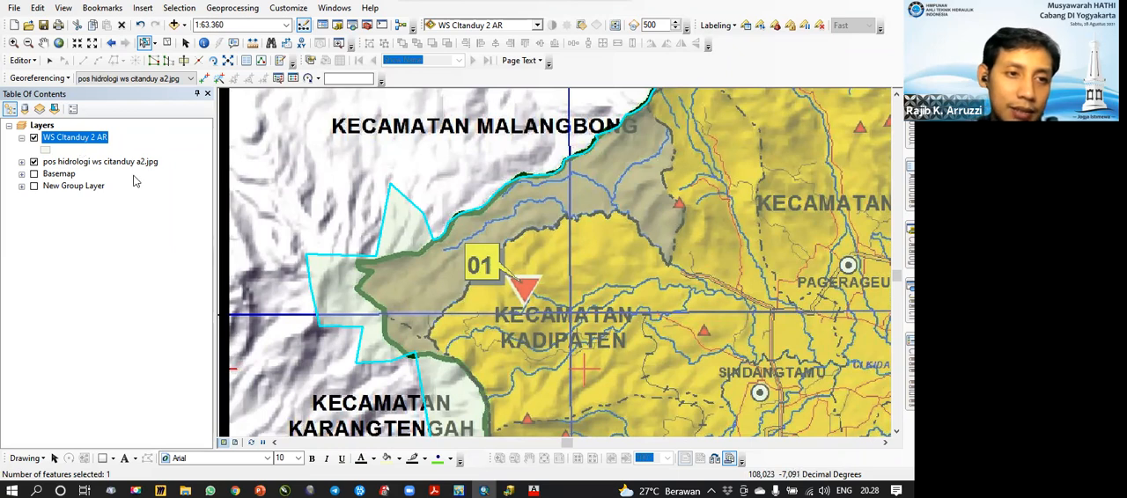
Step: Examine the WS CItanduy 2 AR attribute table while selecting the polygons near station 01 on the map, and close the table
right_click(88, 137)
click(132, 178)
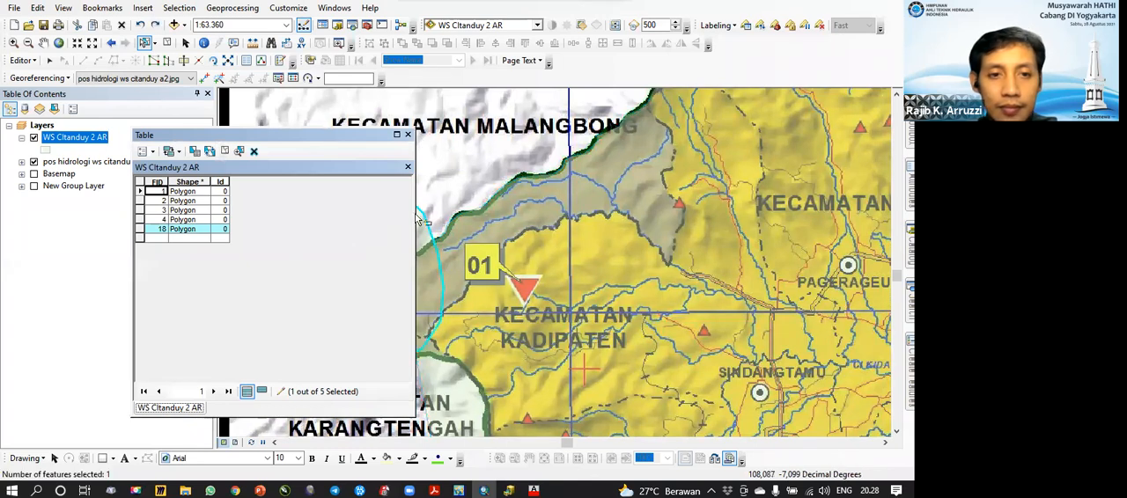
click(431, 264)
click(433, 266)
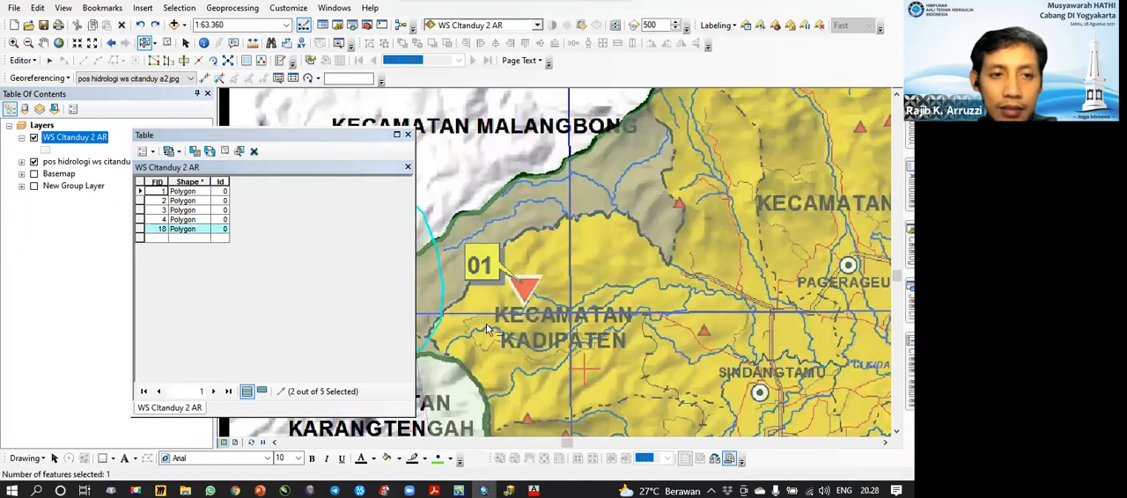
click(442, 186)
click(422, 266)
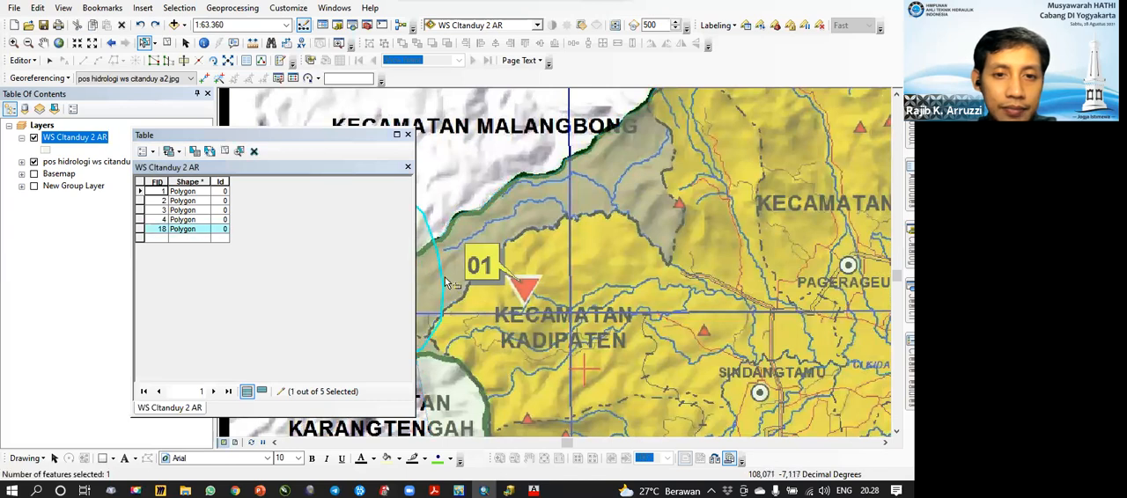
click(480, 295)
click(461, 172)
click(491, 233)
click(431, 265)
click(452, 196)
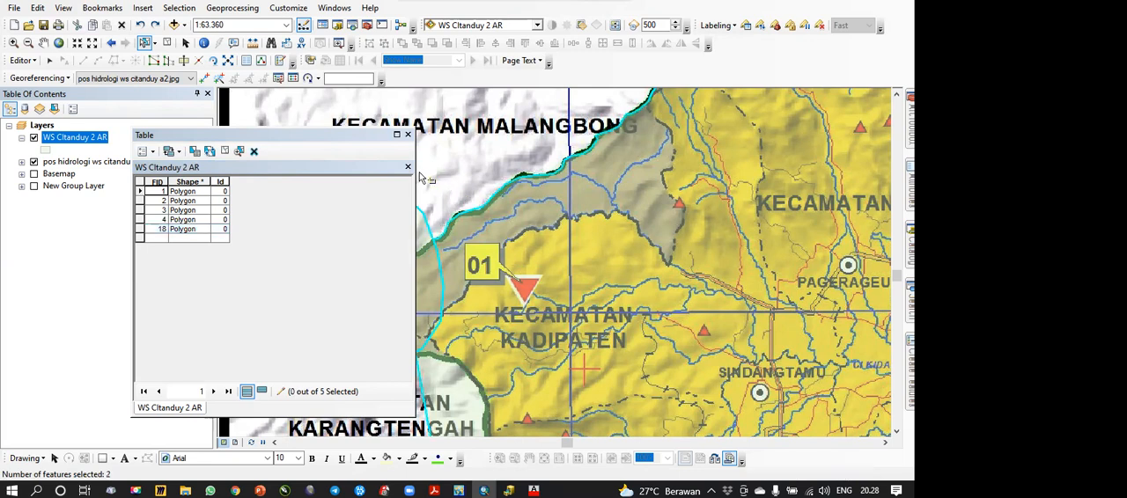
click(408, 134)
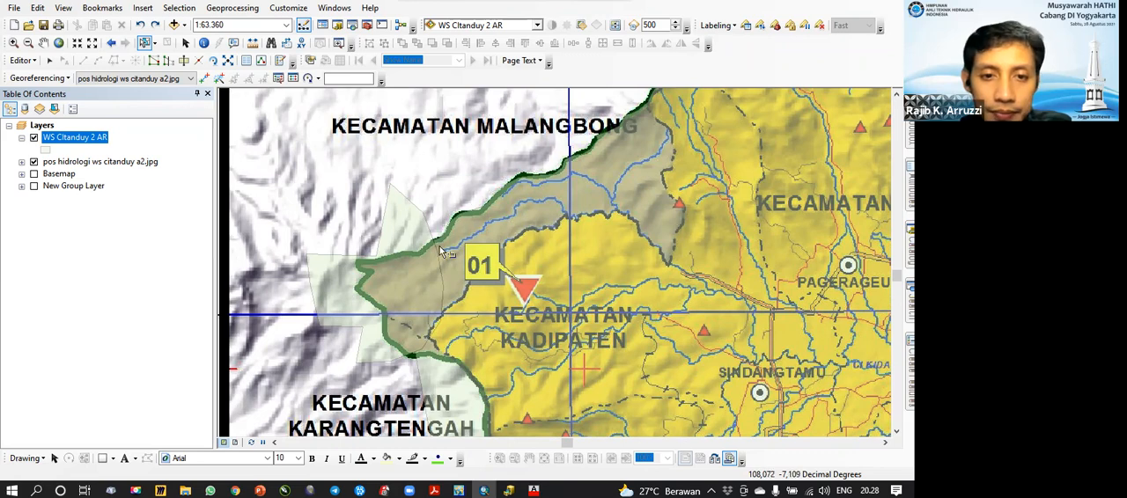
Step: Review the Clip geoprocessing tool's help on input, clip feature and output, and close the tool without running it
scroll(483, 256, down, 5)
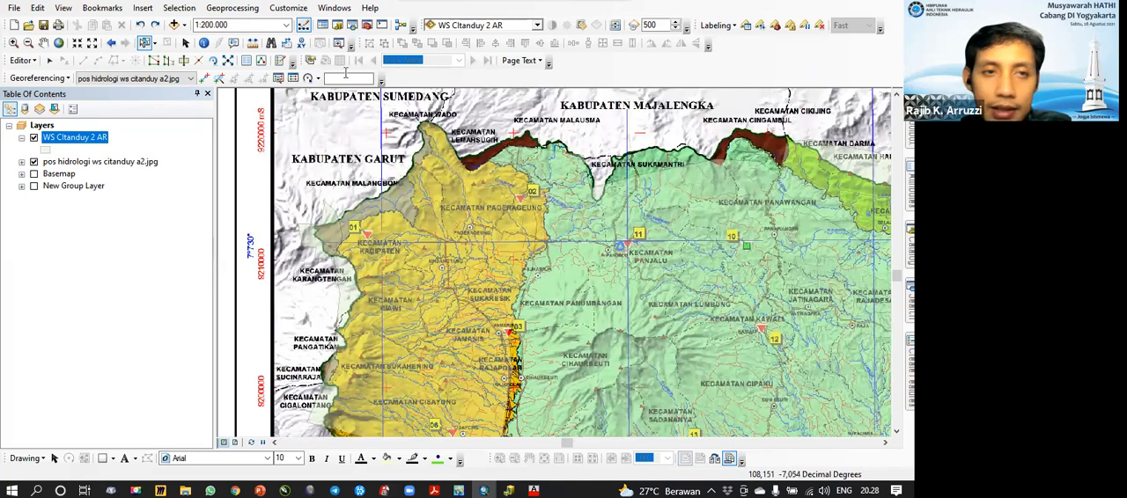
click(231, 9)
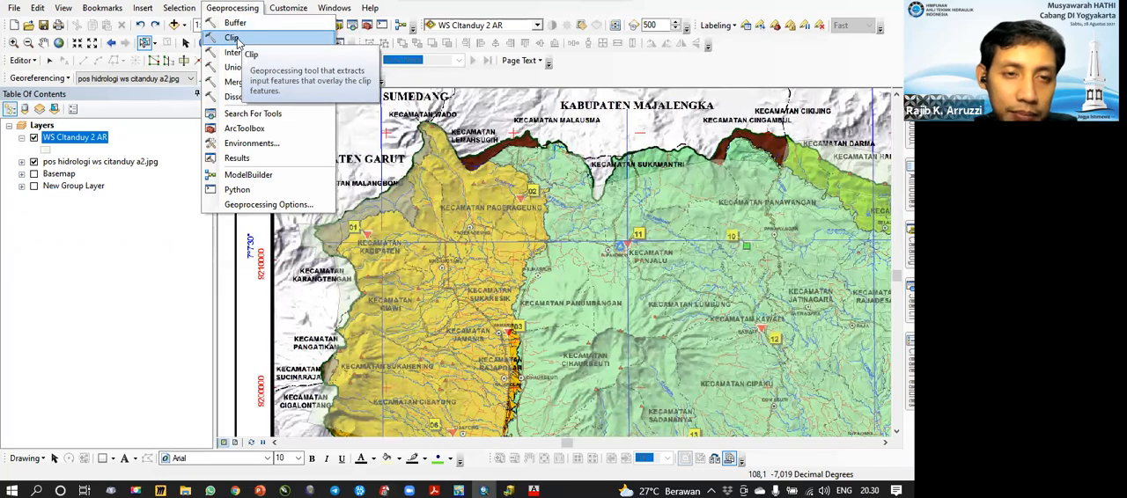
click(233, 38)
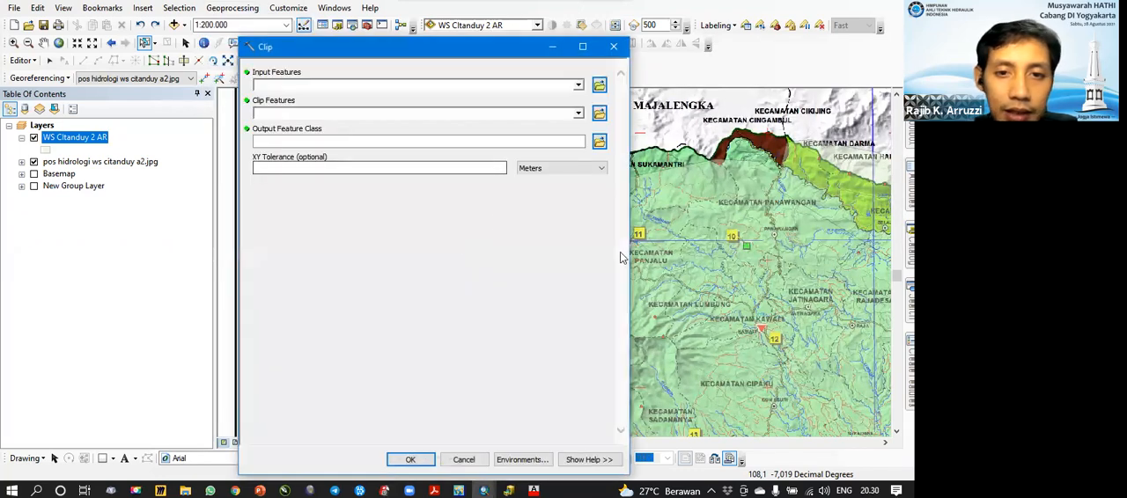
click(587, 460)
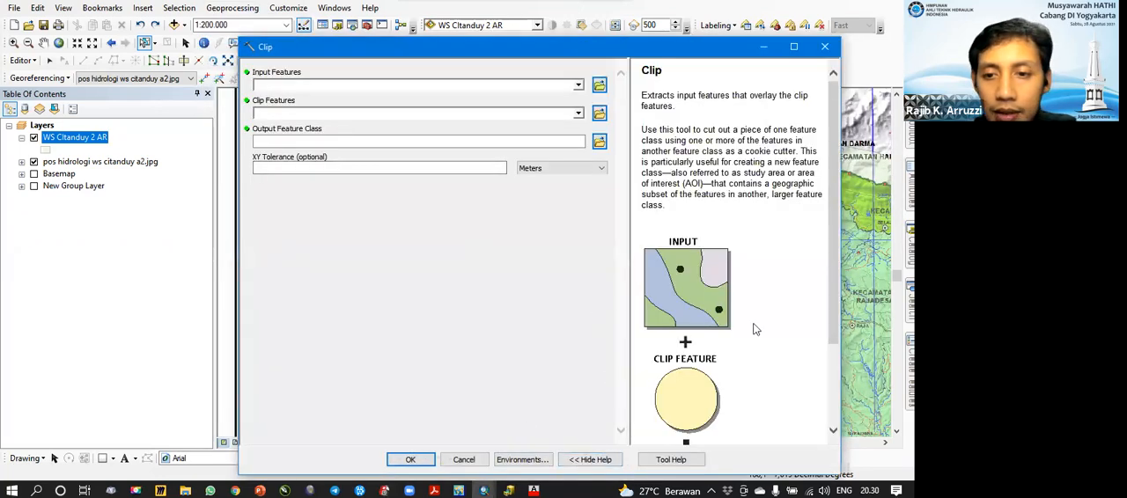
scroll(837, 300, down, 3)
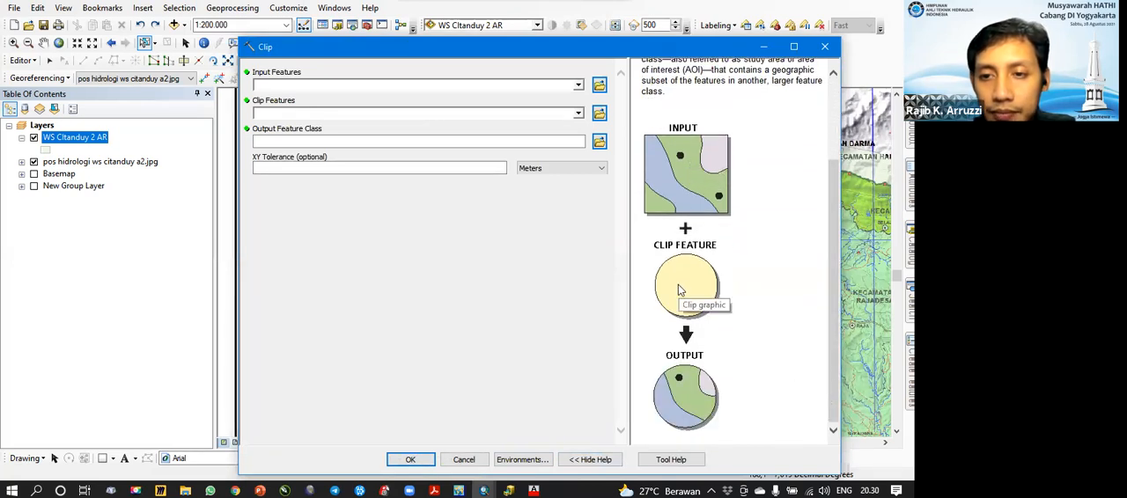
click(823, 48)
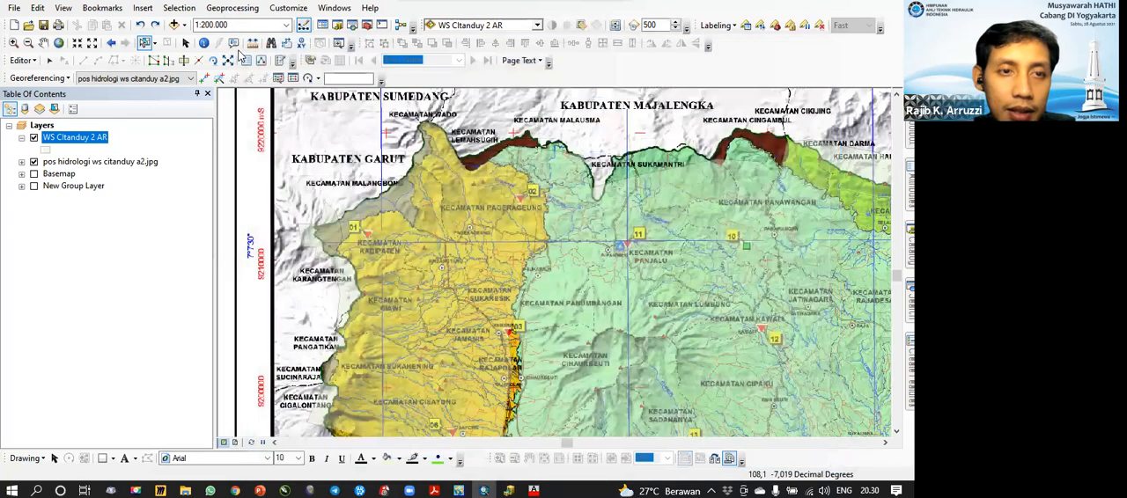
Step: Review the help descriptions of the Union, Merge and Dissolve geoprocessing tools, closing each tool without running it
click(232, 8)
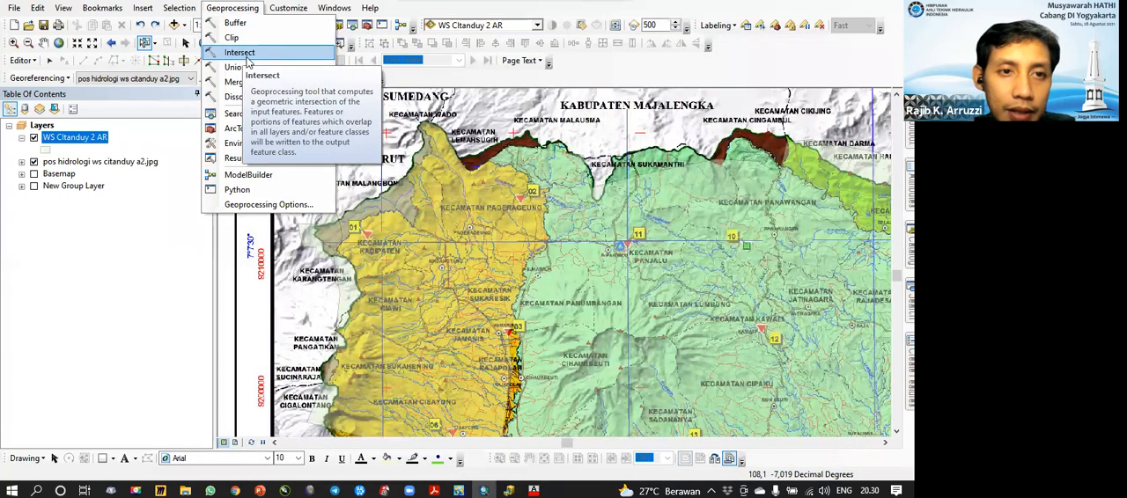
click(235, 68)
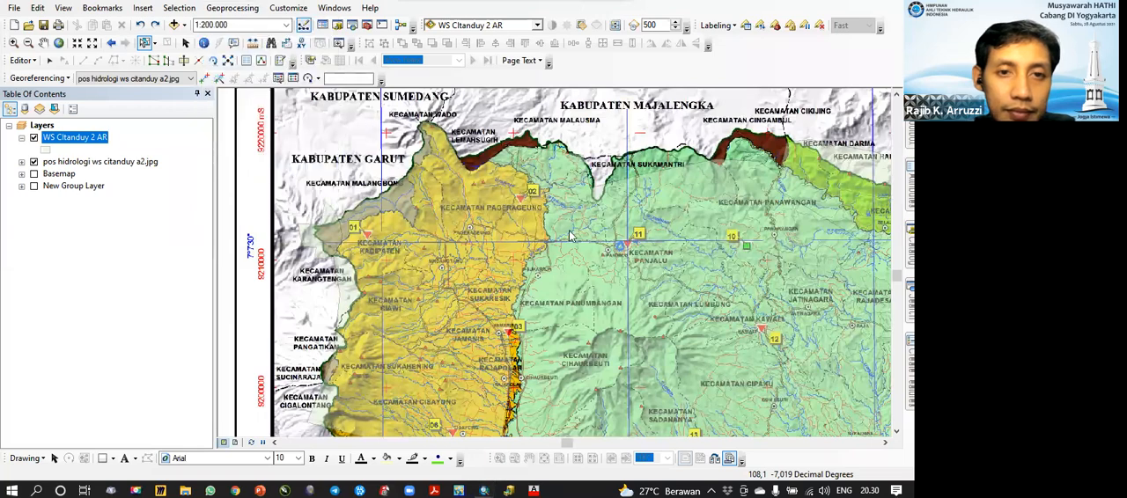
scroll(834, 270, down, 3)
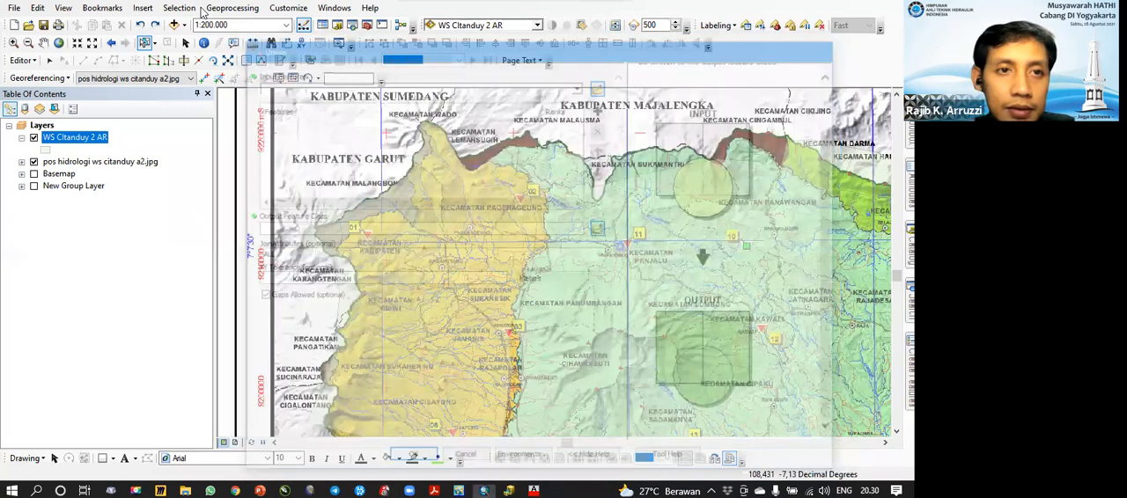
click(232, 8)
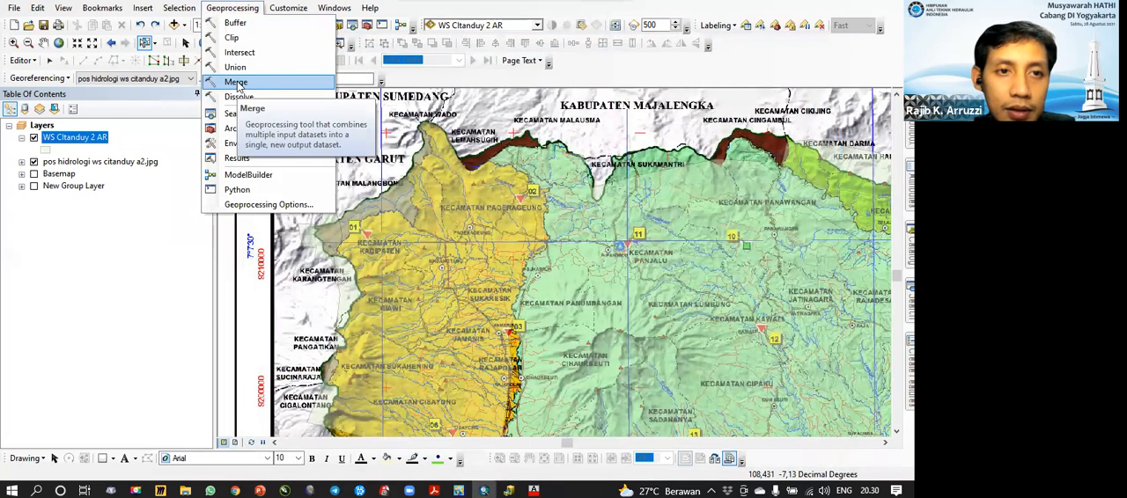
click(236, 83)
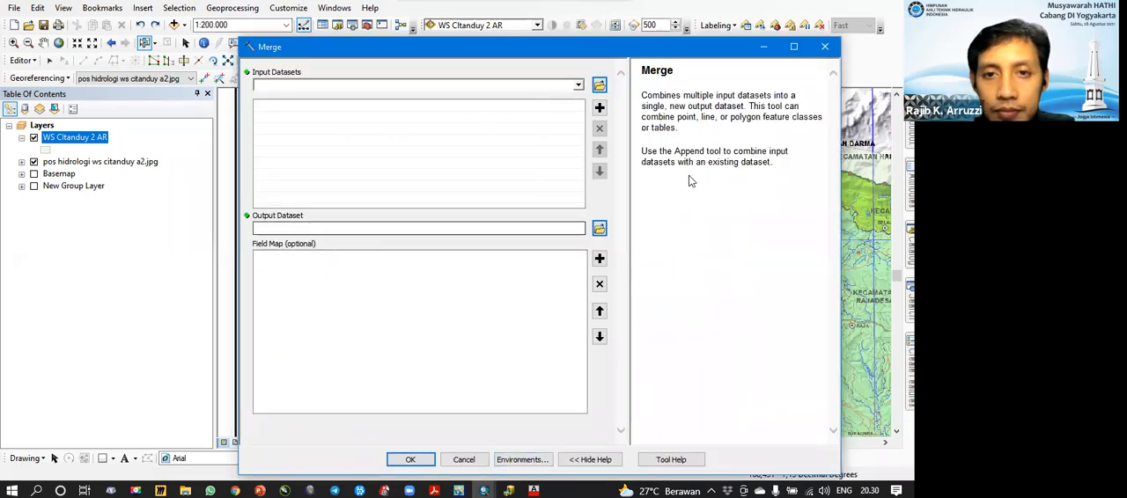
click(523, 114)
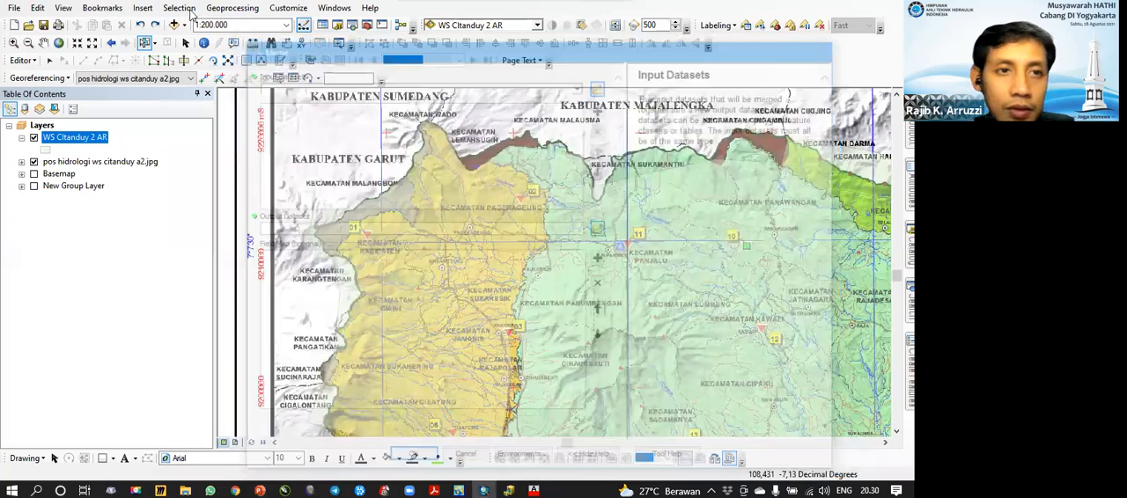
click(225, 9)
click(240, 98)
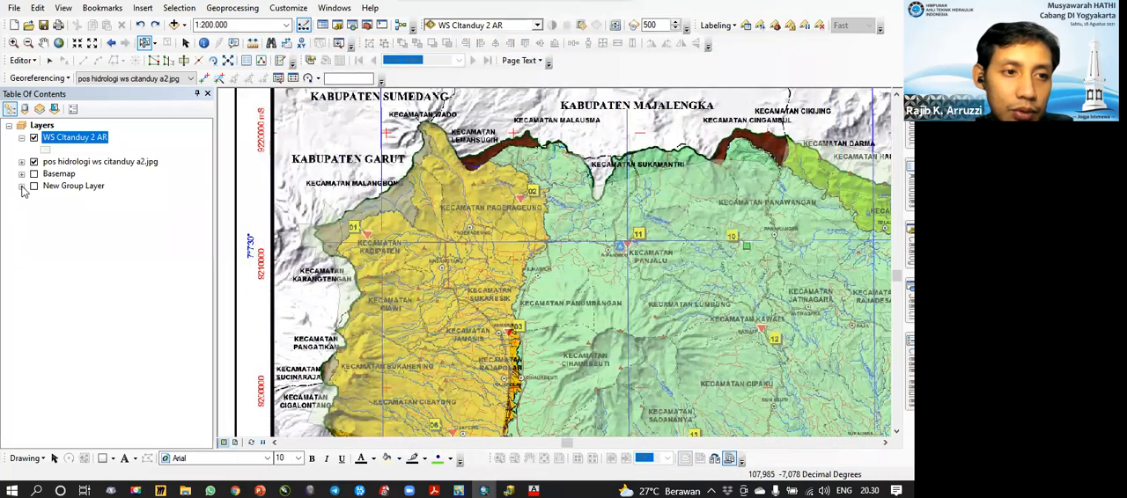
Step: Turn on New Group Layer and its Admin_Kec_WS_Citanduy_AR layer, and move that layer above WS CItanduy 2 AR in the layer order
click(21, 186)
click(33, 185)
click(46, 259)
click(140, 262)
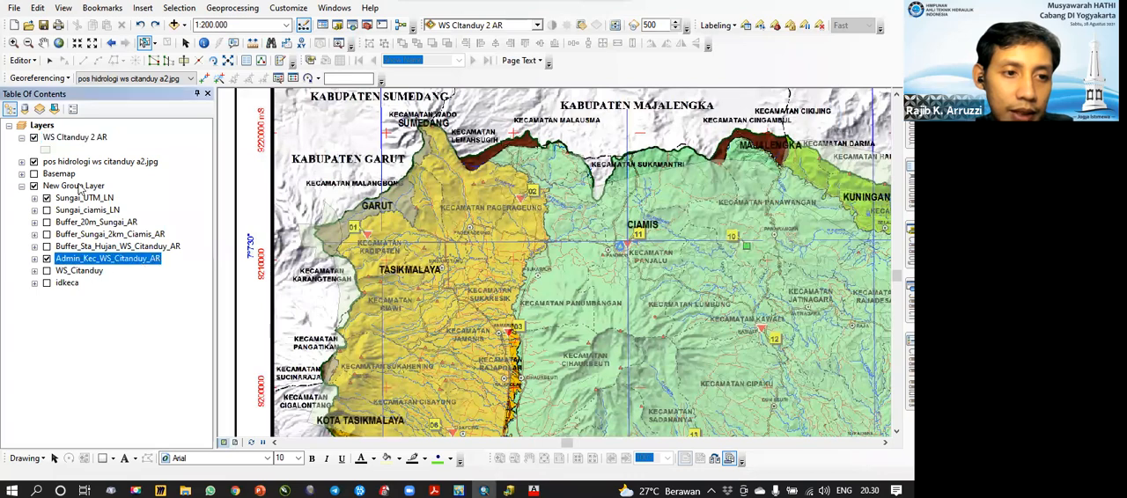
drag(93, 259, 88, 138)
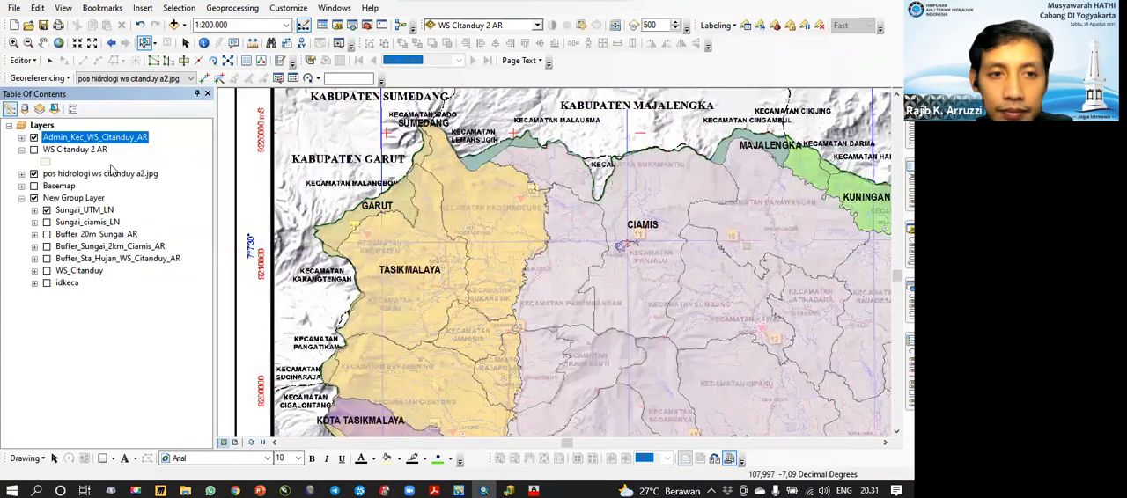
Step: Show the full extent of Admin_Kec_WS_Citanduy_AR with its labels off and the pos hidrologi ws citanduy a2.jpg map hidden
right_click(105, 138)
click(155, 208)
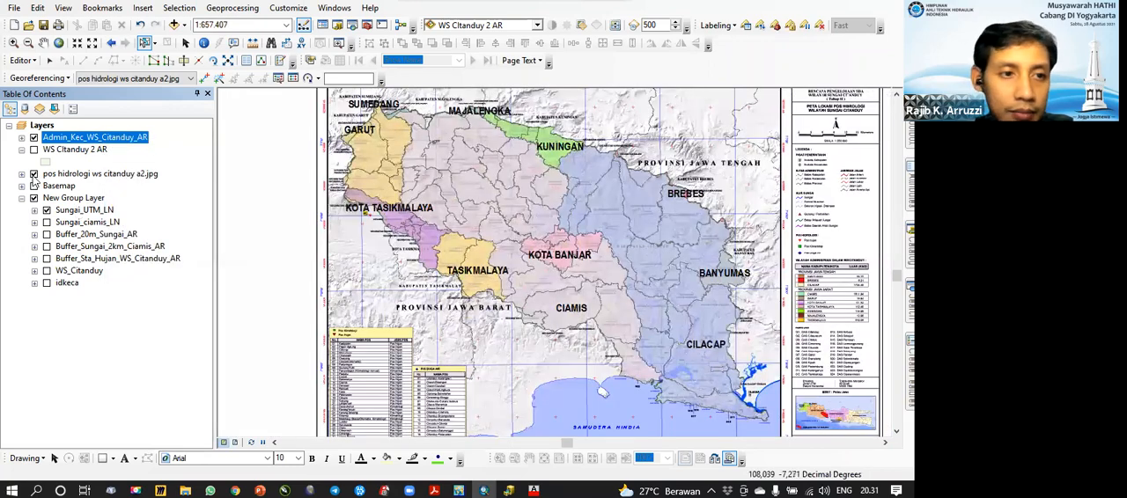
click(33, 174)
right_click(103, 142)
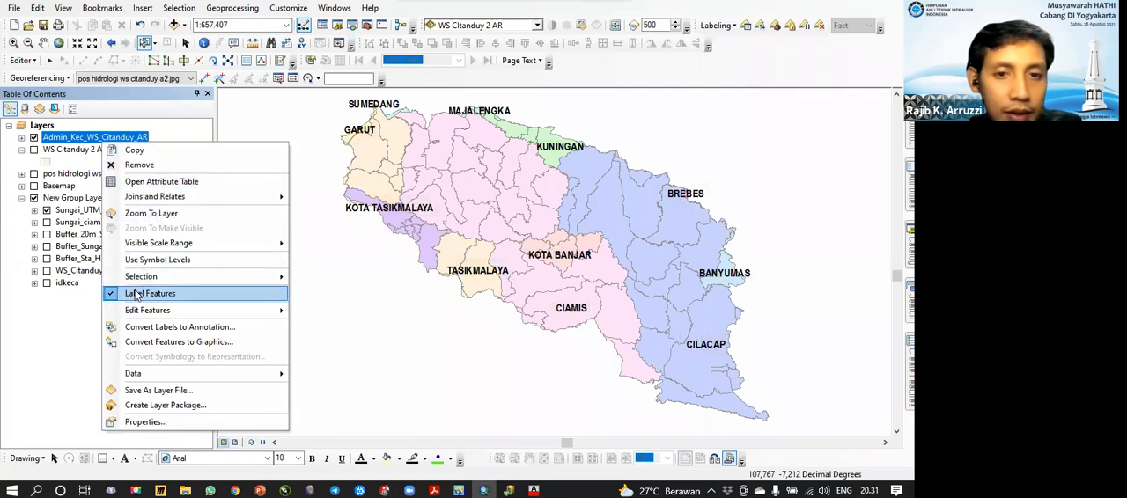
click(137, 294)
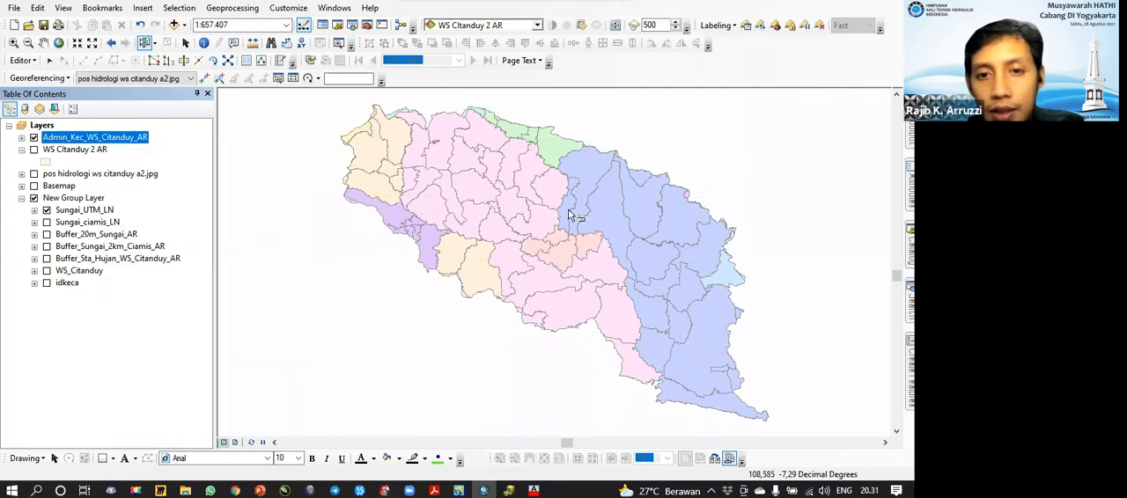
Step: Start a Dissolve with the Admin_Kec_WS_Citanduy_AR layer as the input features
click(232, 8)
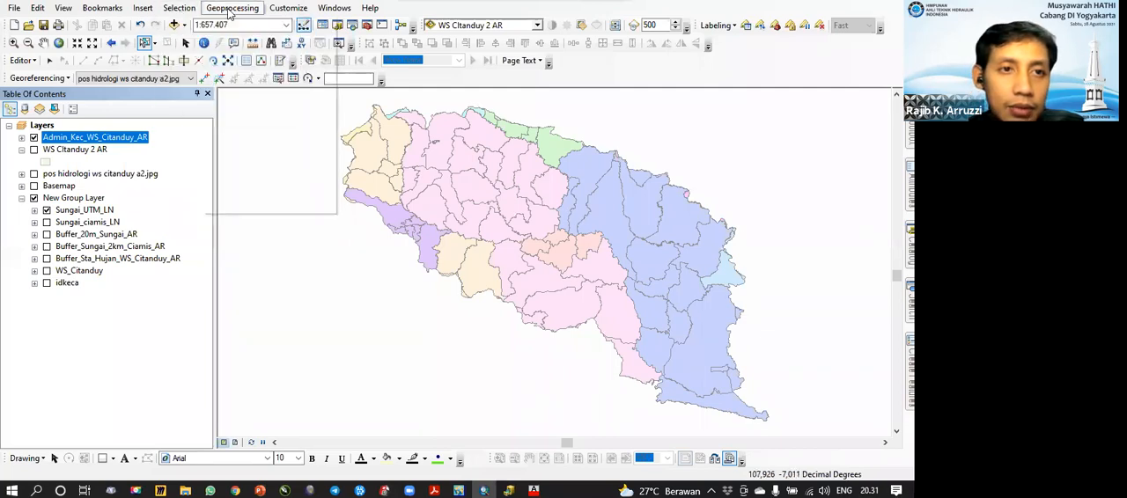
click(266, 139)
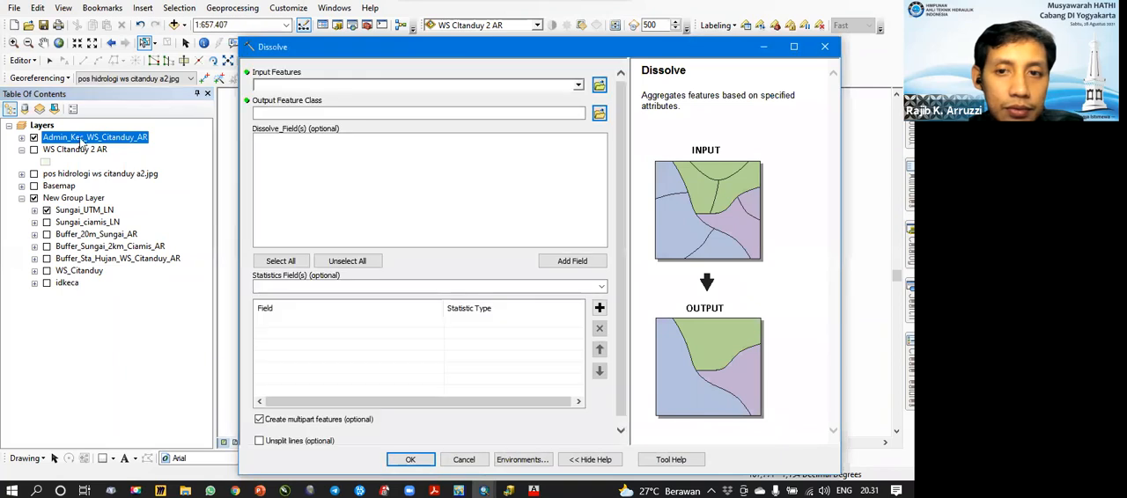
drag(368, 92, 383, 85)
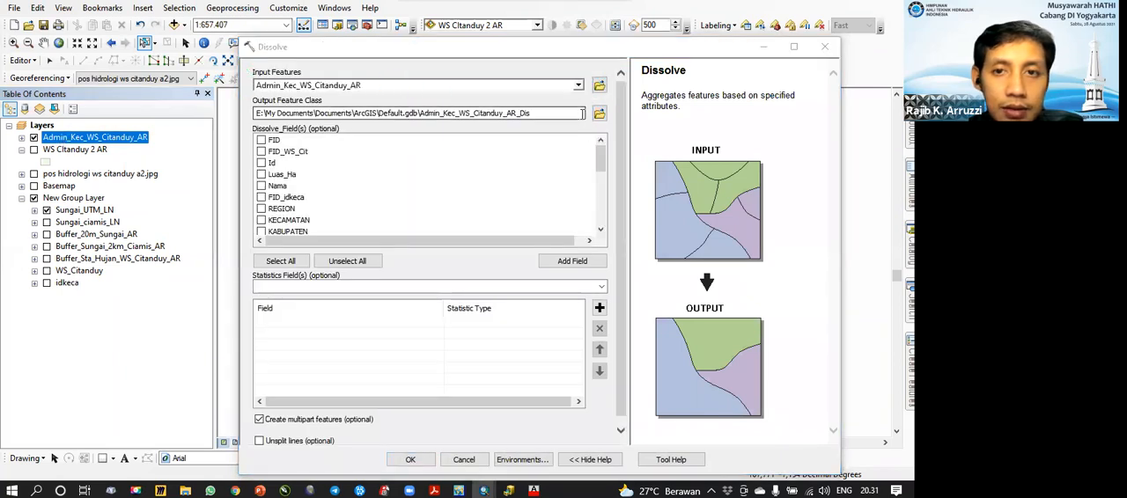
Step: Set the Dissolve output feature class to Admin_Kab_WS_Citanduy_AR.shp in the 1 data shp folder
click(599, 113)
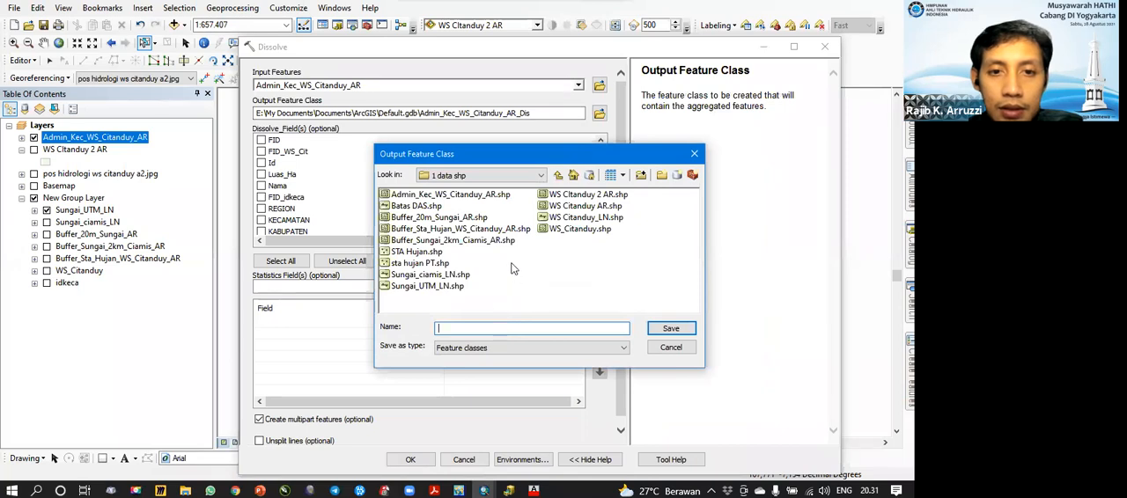
click(482, 195)
click(472, 328)
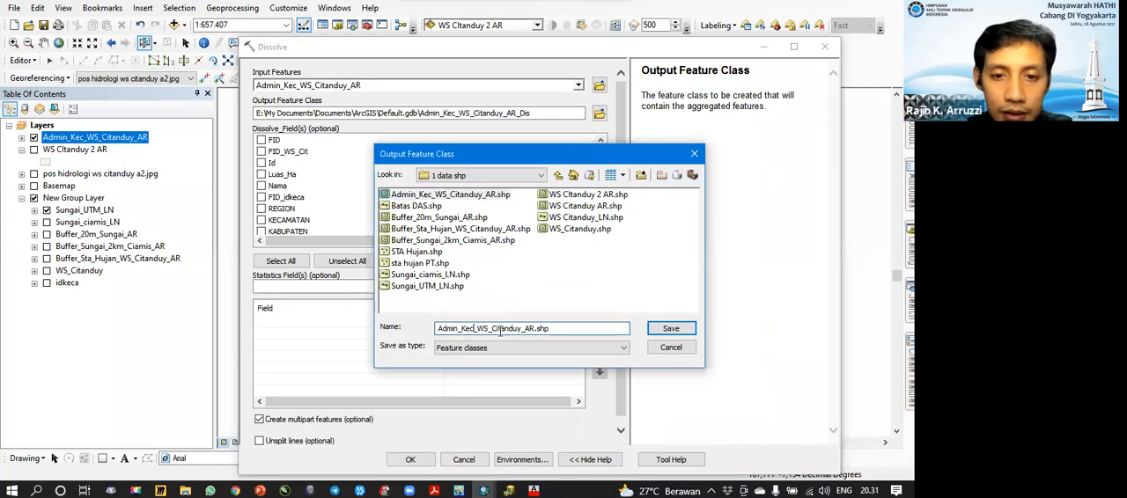
key(BackSpace)
key(BackSpace)
text(ab)
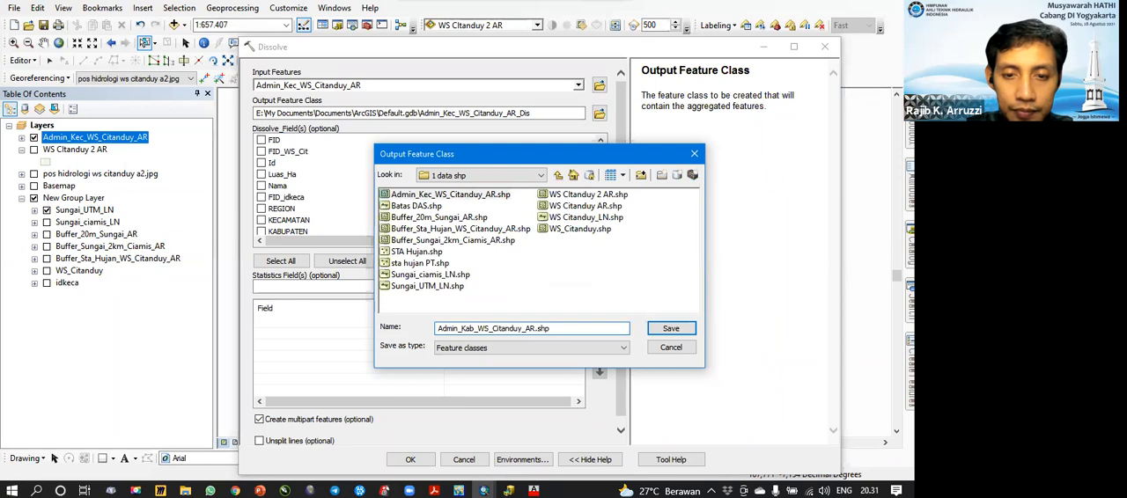
click(667, 332)
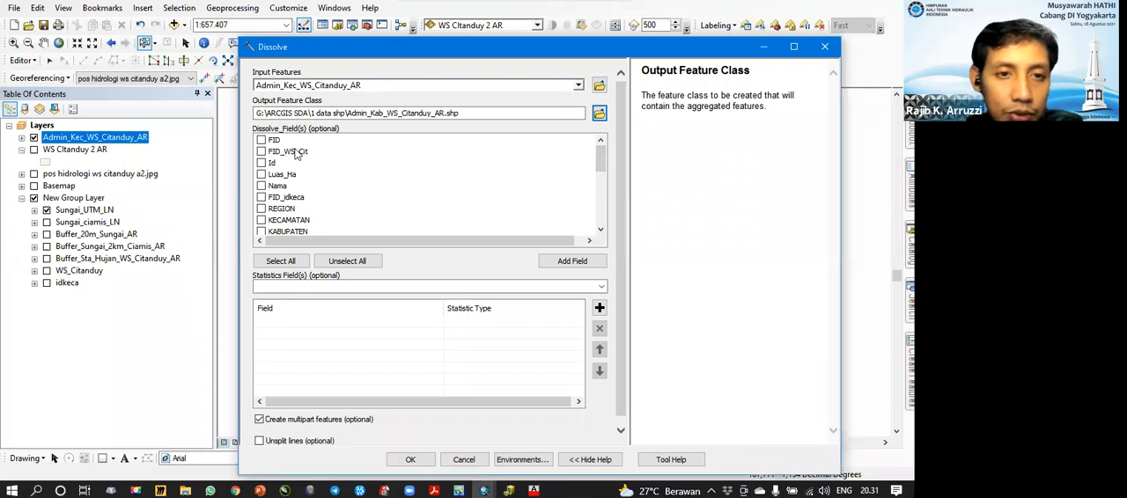
Step: Look through the Dissolve fields, and examine the administrative columns in the Admin_Kec_WS_Citanduy_AR attribute table, widening it to see them
drag(600, 164, 602, 140)
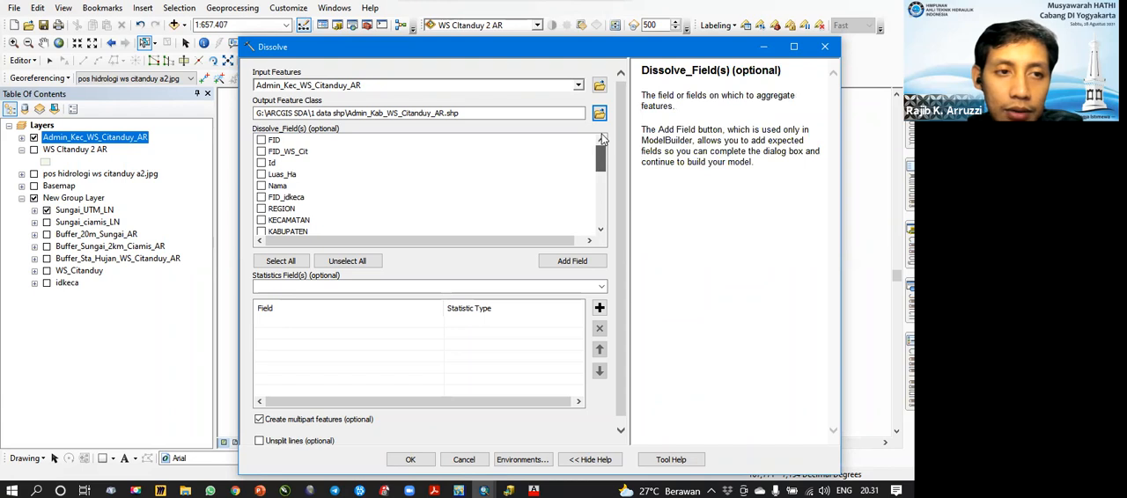
right_click(130, 139)
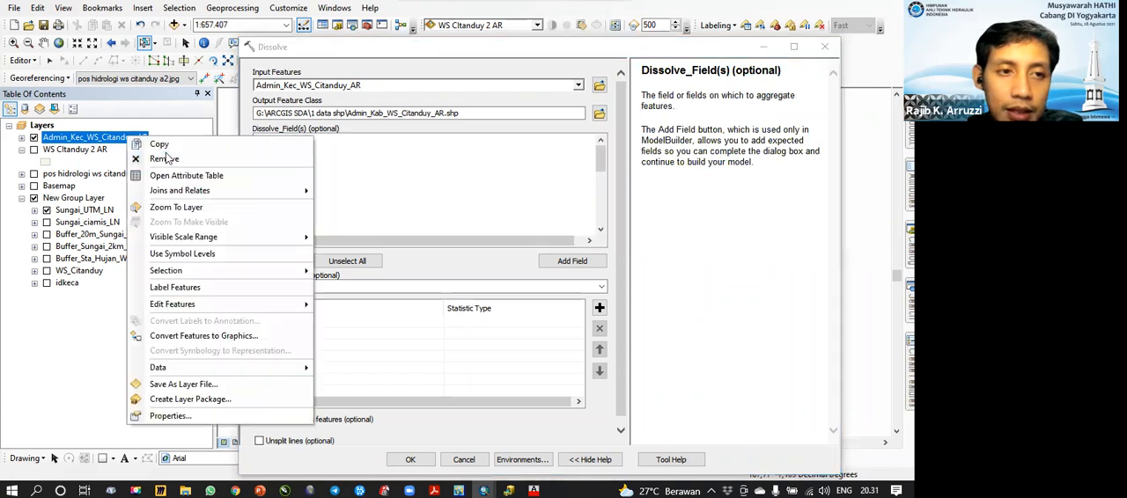
click(181, 176)
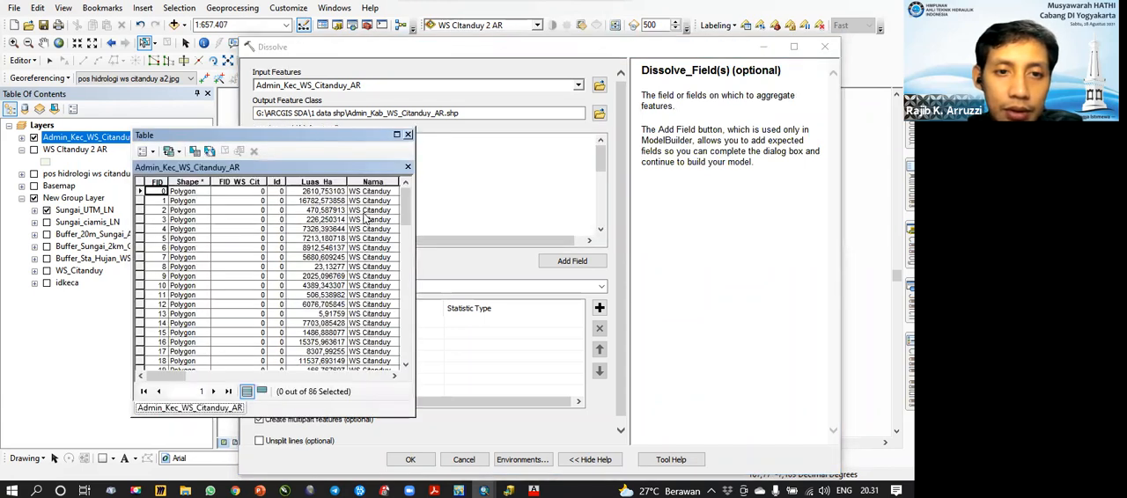
drag(412, 277, 842, 277)
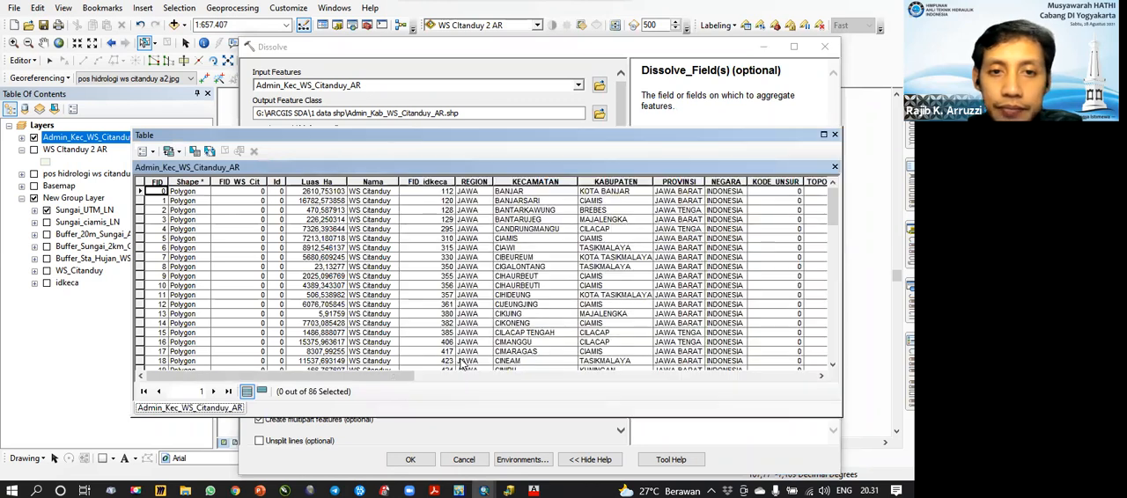
drag(385, 377, 498, 381)
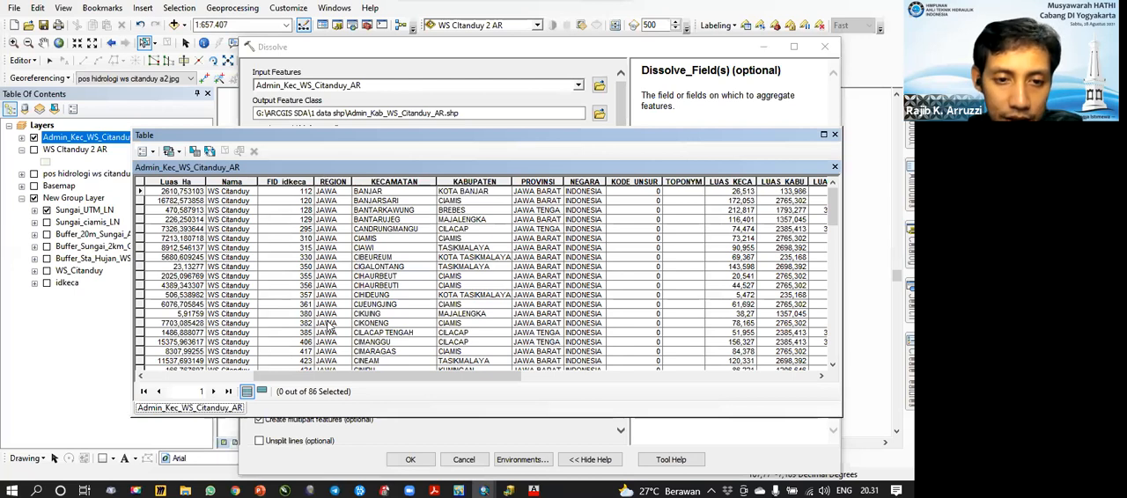
scroll(348, 270, down, 20)
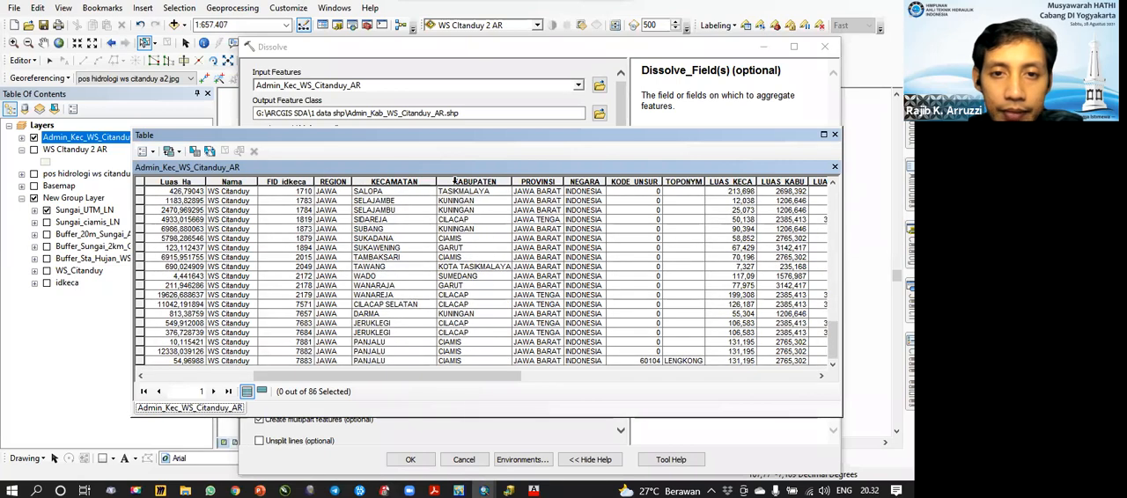
Step: Sort the Admin_Kec_WS_Citanduy_AR attribute table in ascending order by the KABUPATEN field and check the grouped records
click(455, 180)
right_click(457, 188)
click(486, 195)
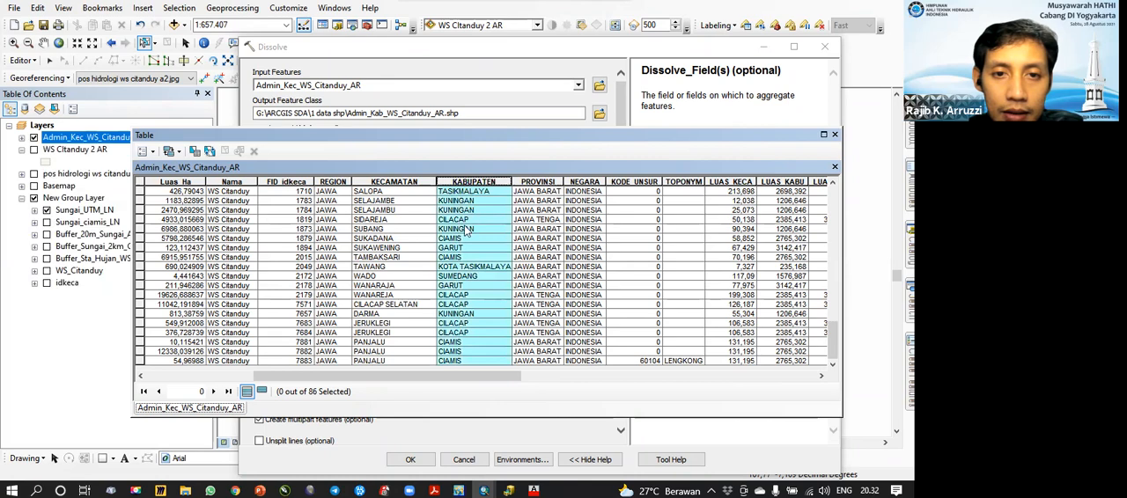
scroll(437, 256, up, 5)
scroll(437, 255, up, 5)
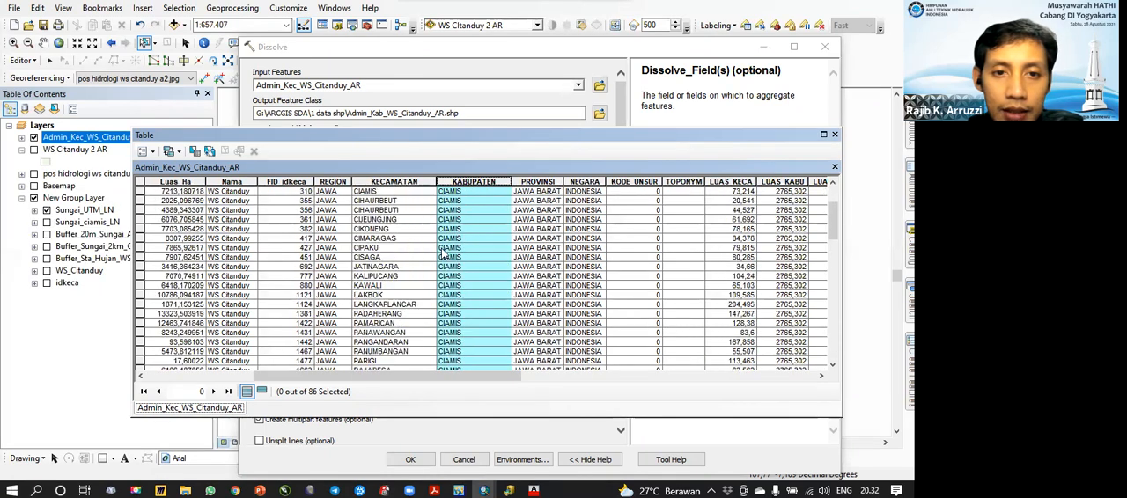
Step: Check the first KECAMATAN entries and move the KABUPATEN column in front of the KECAMATAN column
click(373, 192)
click(375, 201)
click(388, 210)
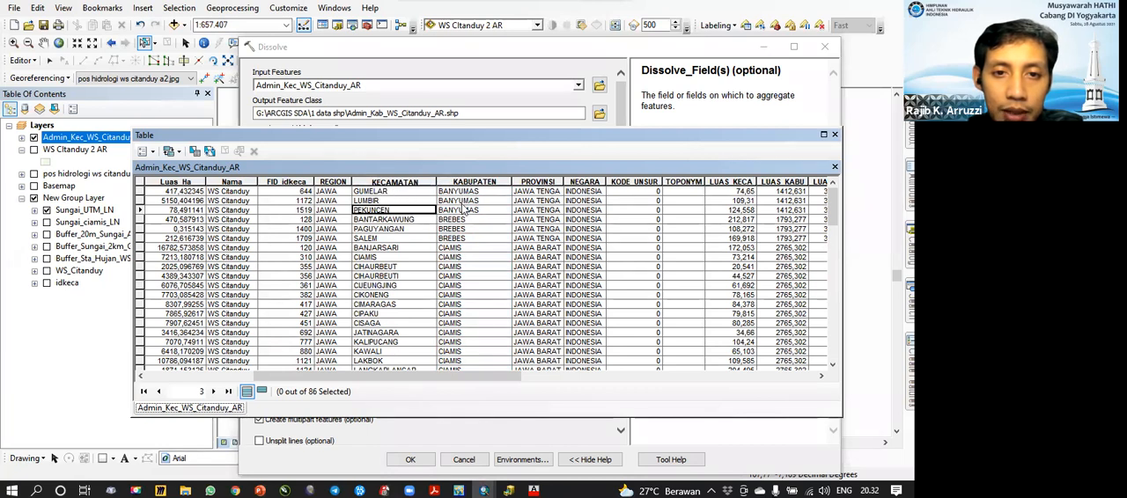
click(456, 183)
drag(456, 183, 378, 192)
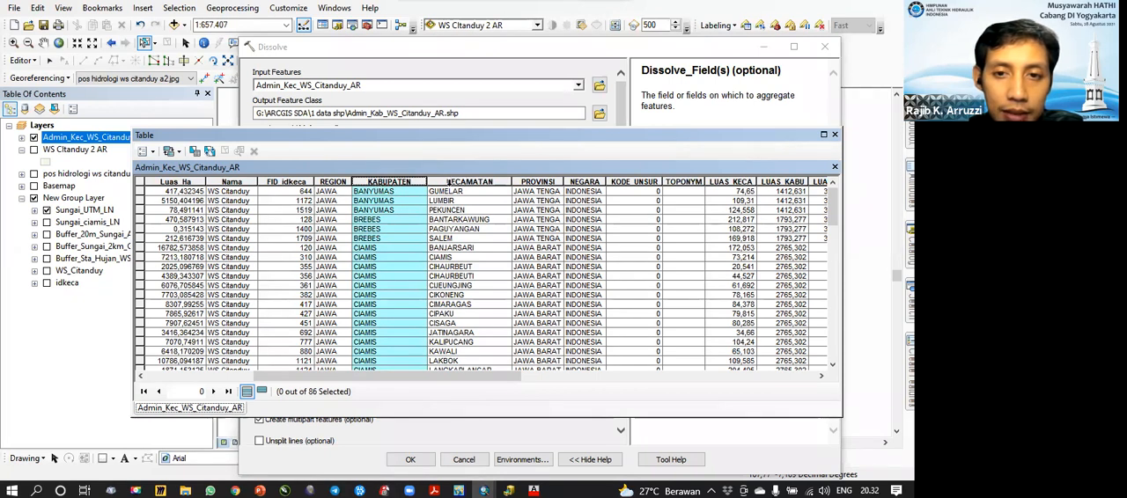
Step: Reorder the attribute table columns to NEGARA, REGION, PROVINSI, KABUPATEN, KECAMATAN, and close the table
click(553, 183)
drag(393, 188, 335, 192)
click(585, 182)
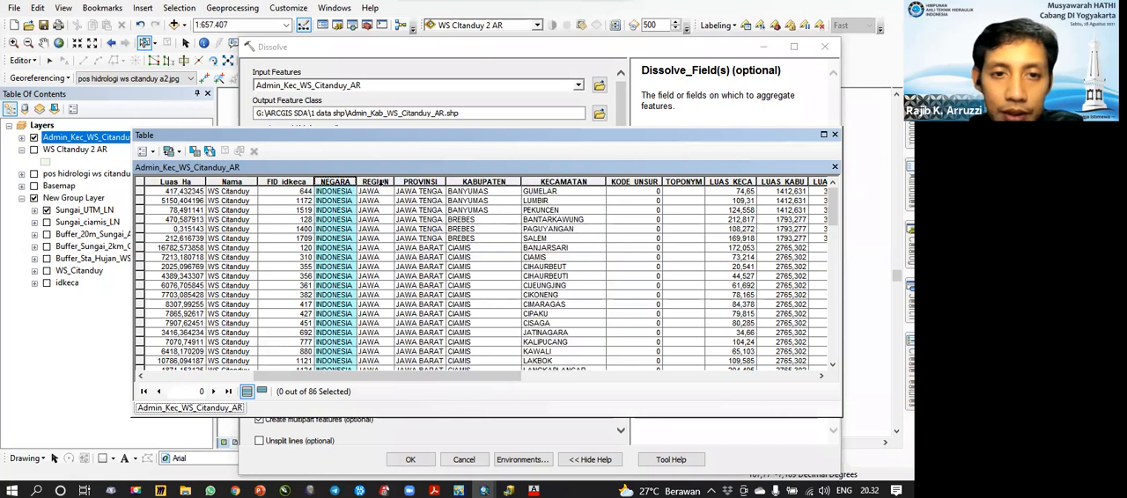
click(834, 135)
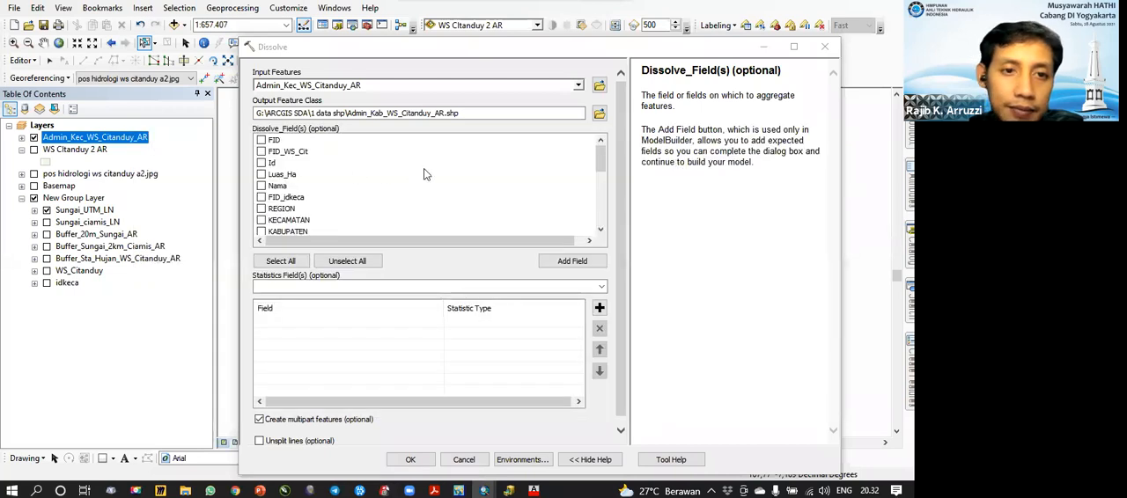
Step: Choose REGION, KABUPATEN, PROVINSI and NEGARA as the dissolve fields, run the Dissolve and close its completion report
click(261, 233)
click(261, 209)
scroll(323, 209, down, 1)
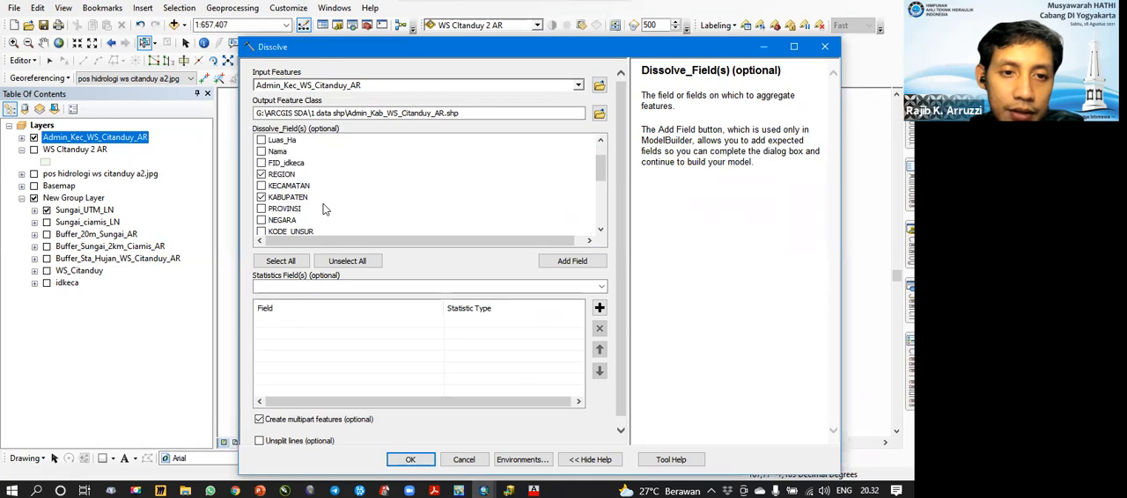
click(261, 209)
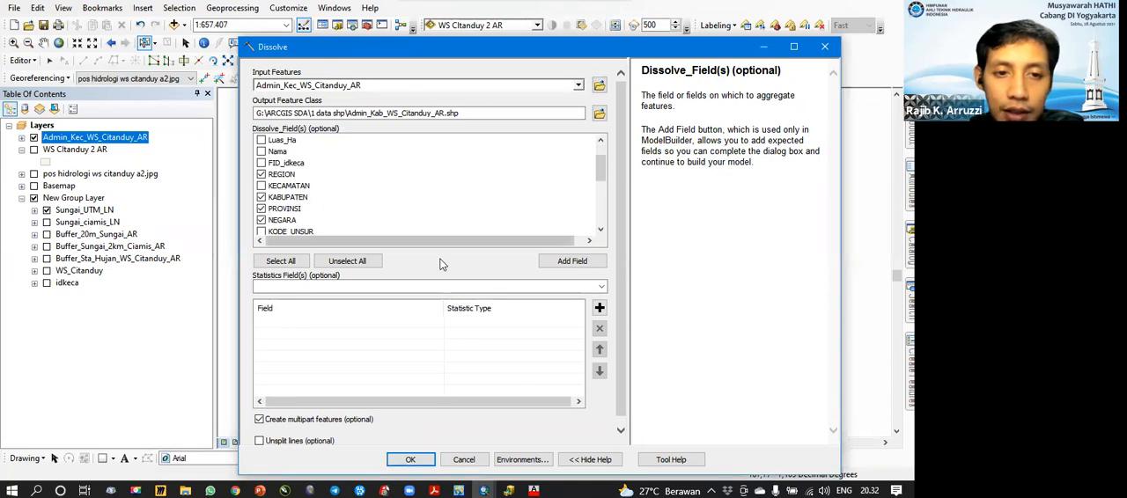
click(409, 461)
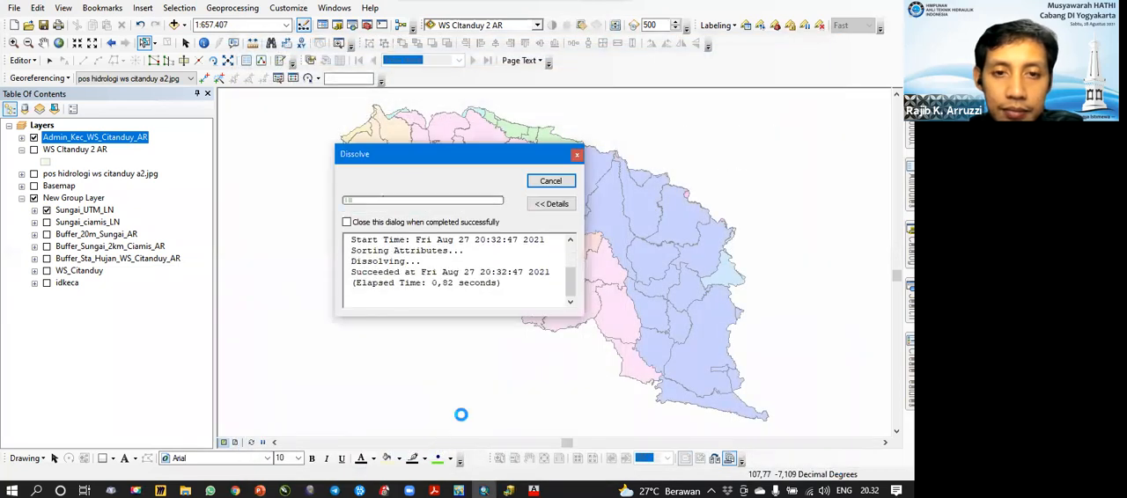
click(550, 180)
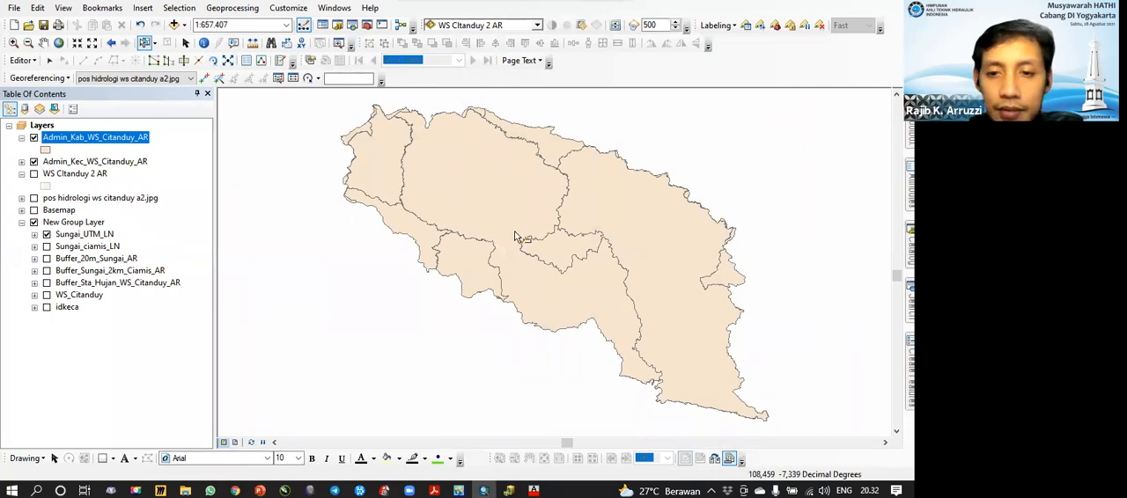
Step: Label the Admin_Kab_WS_Citanduy_AR polygons using KABUPATEN as the label field
right_click(103, 142)
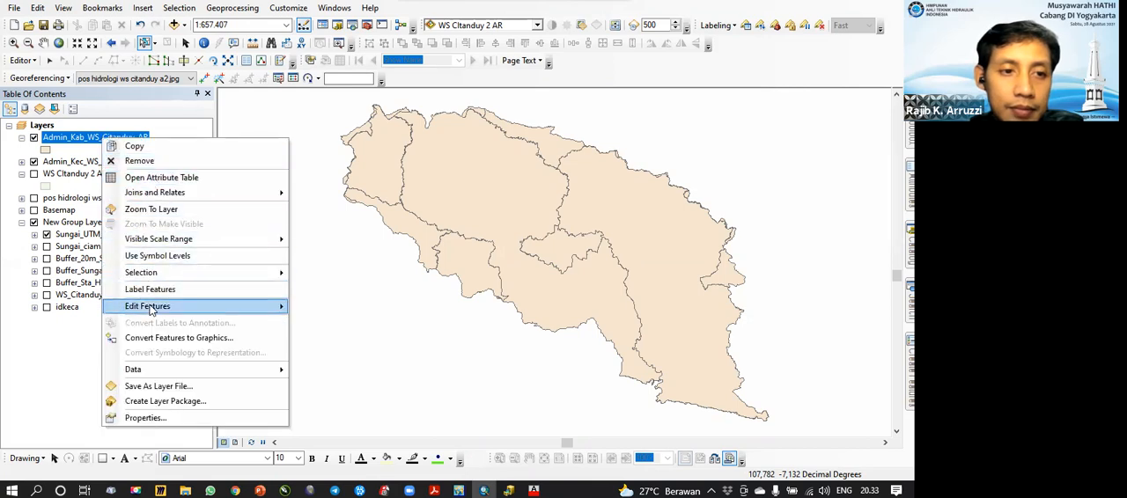
click(156, 293)
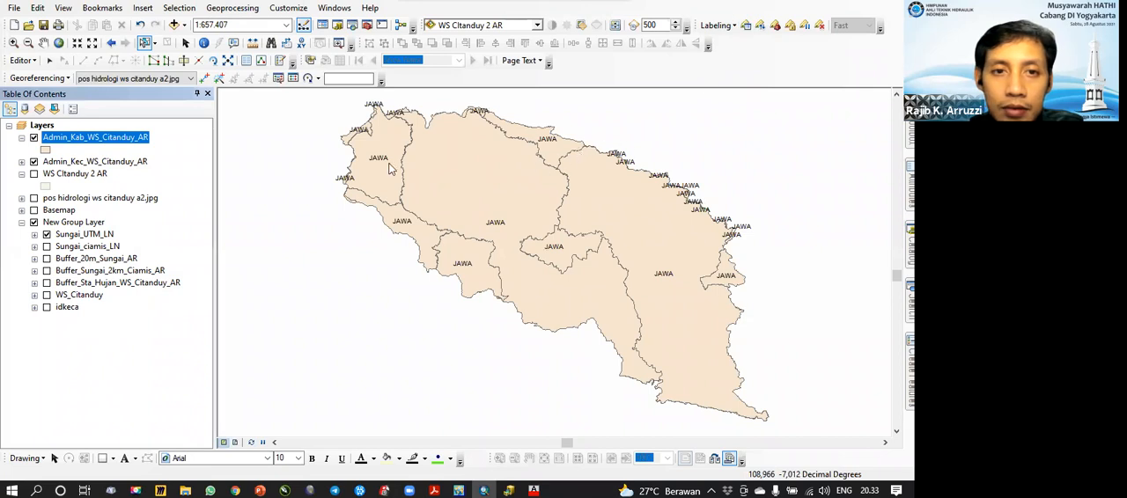
click(280, 134)
click(525, 145)
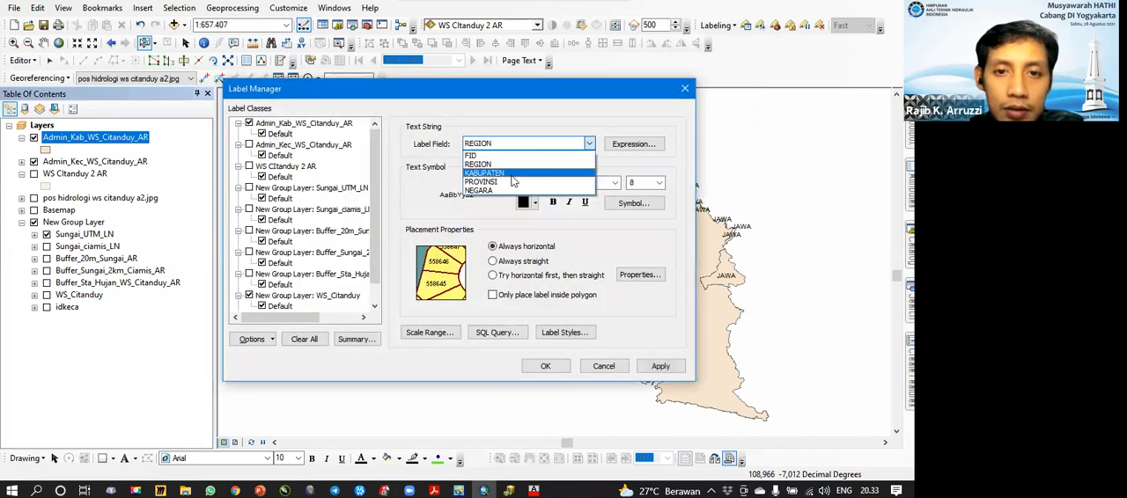
click(512, 175)
click(545, 365)
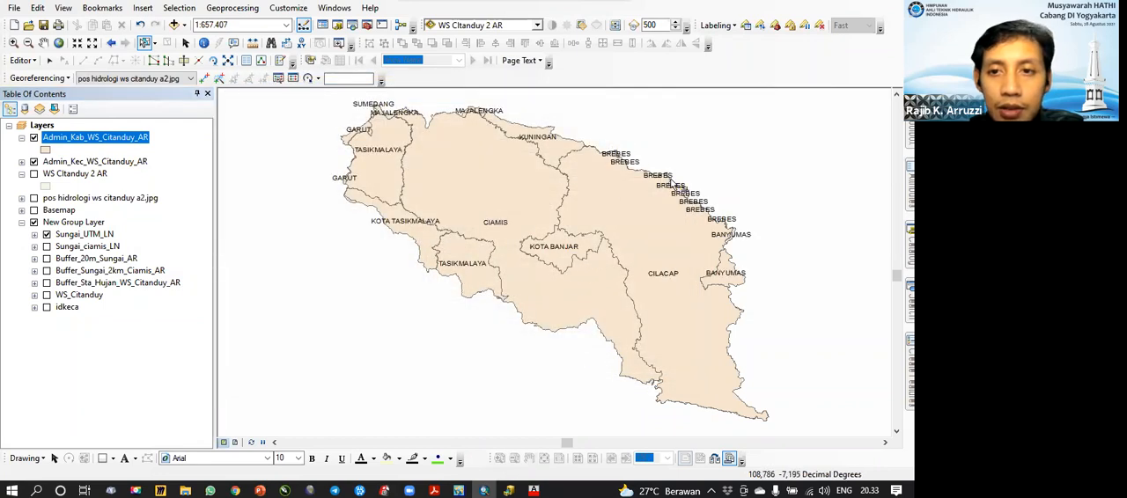
Step: Check the dissolved kabupaten boundaries, and hide the Admin_Kab_WS_Citanduy_AR layer while keeping Admin_Kec_WS_Citanduy_AR displayed for comparison
scroll(700, 194, up, 5)
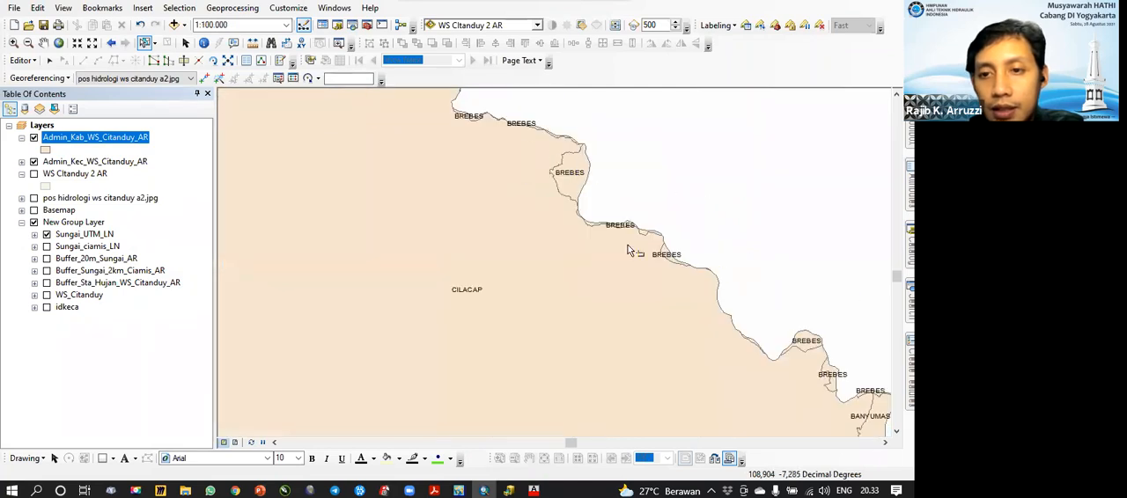
scroll(554, 248, down, 5)
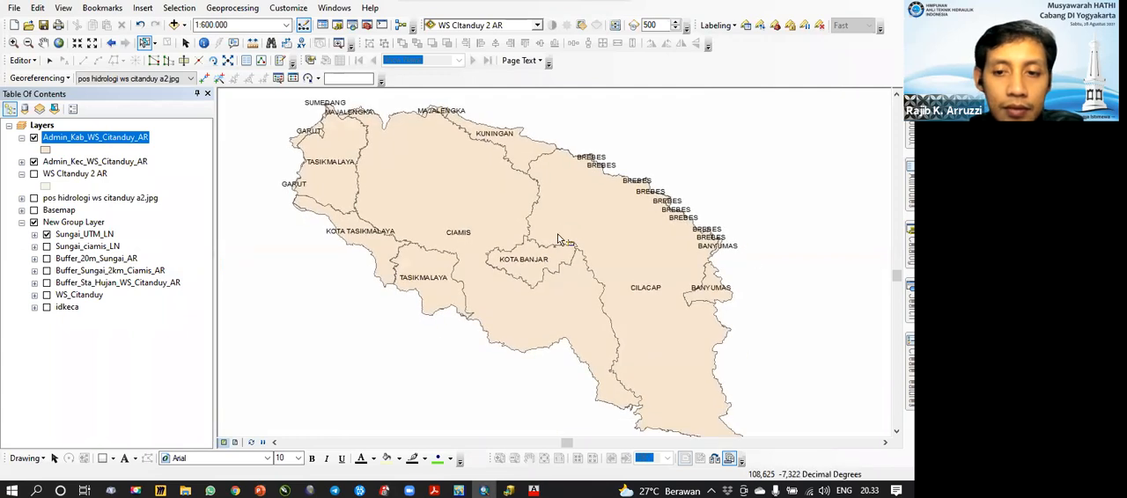
scroll(557, 236, down, 1)
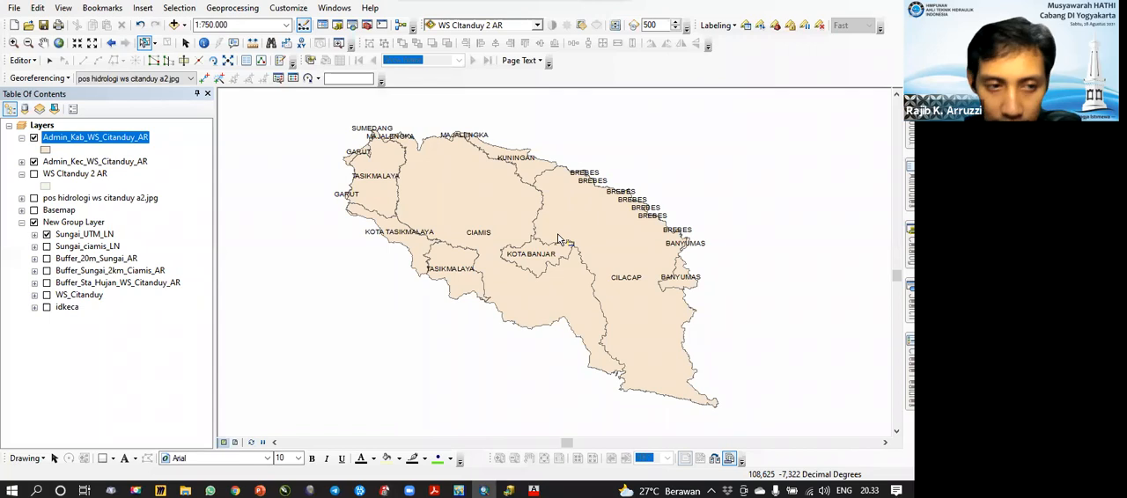
click(34, 138)
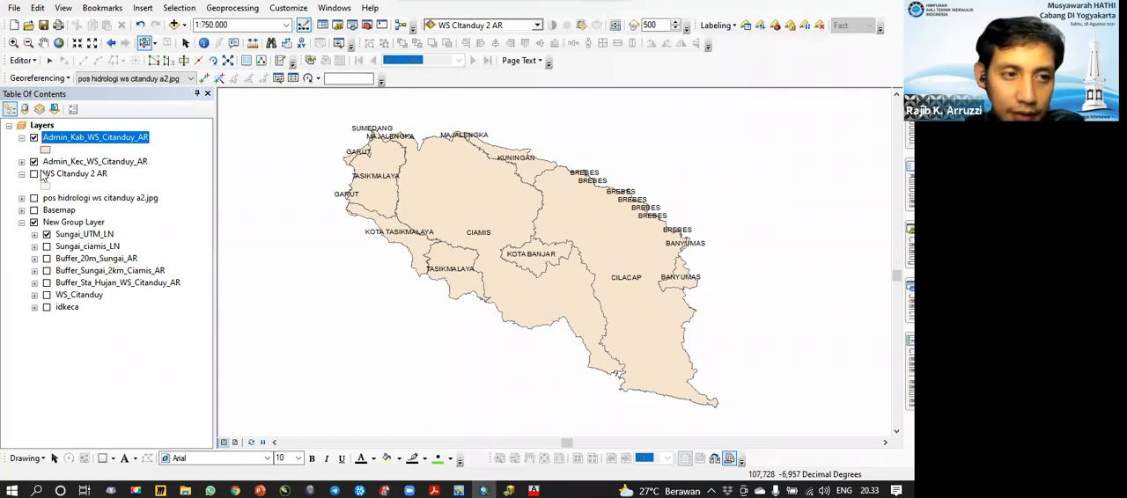
click(33, 161)
click(35, 161)
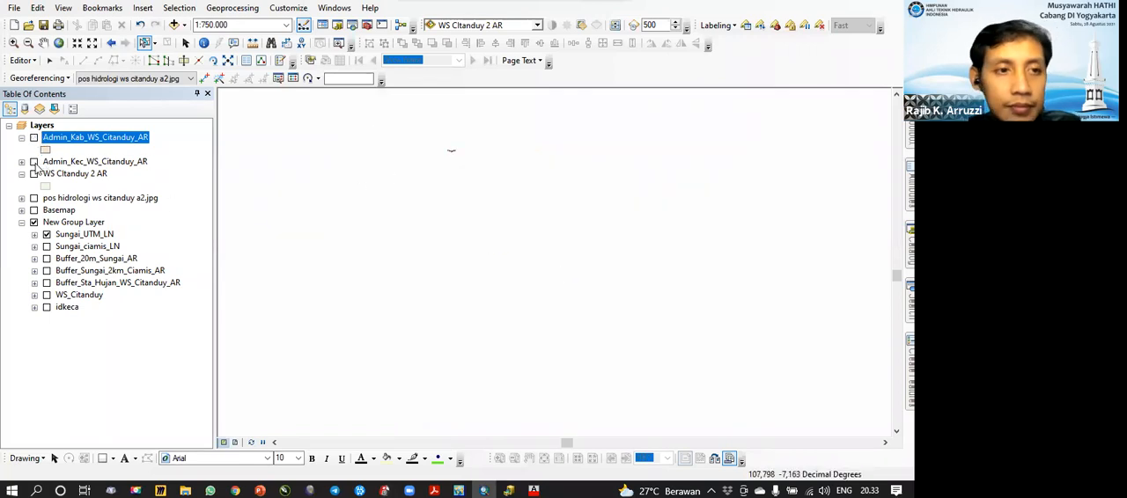
click(232, 7)
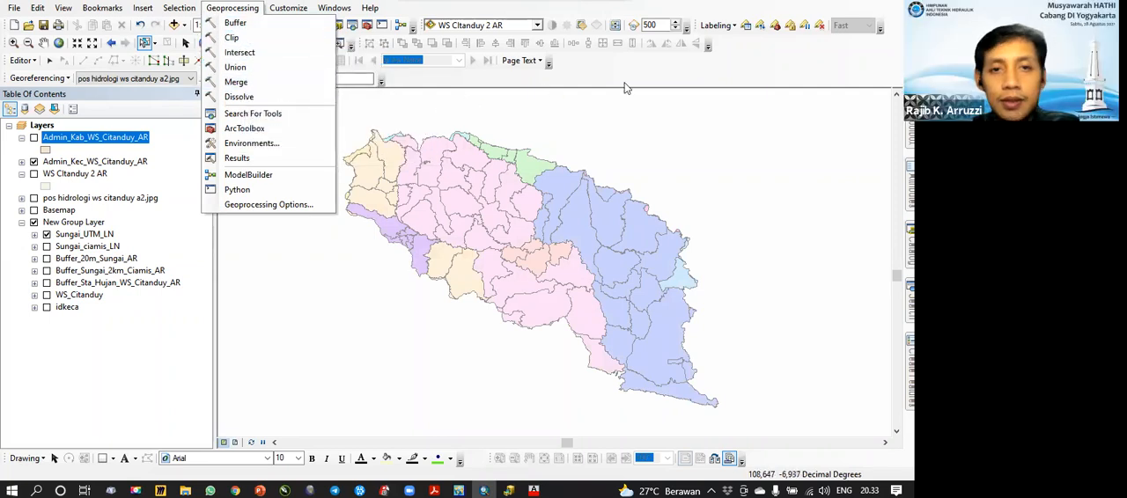
click(630, 87)
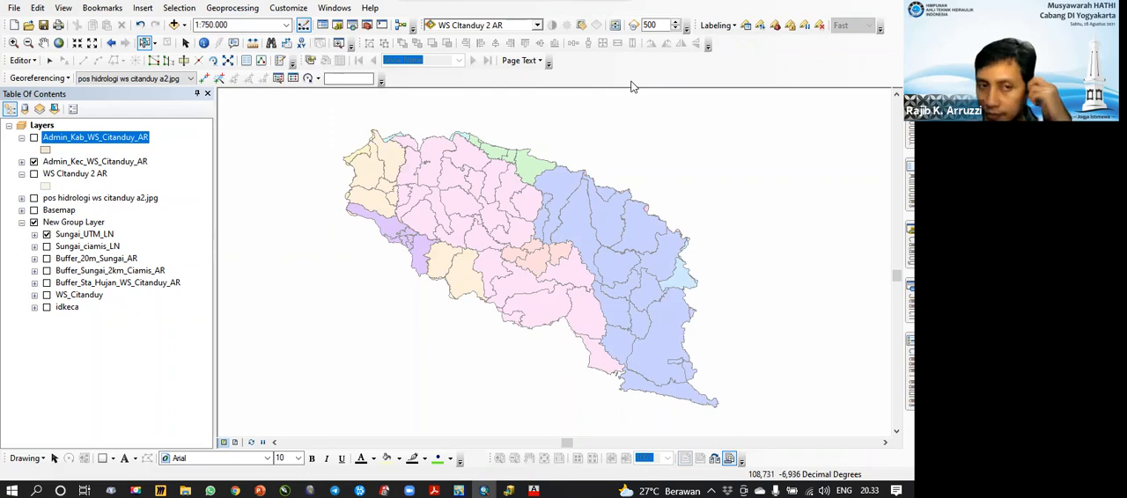
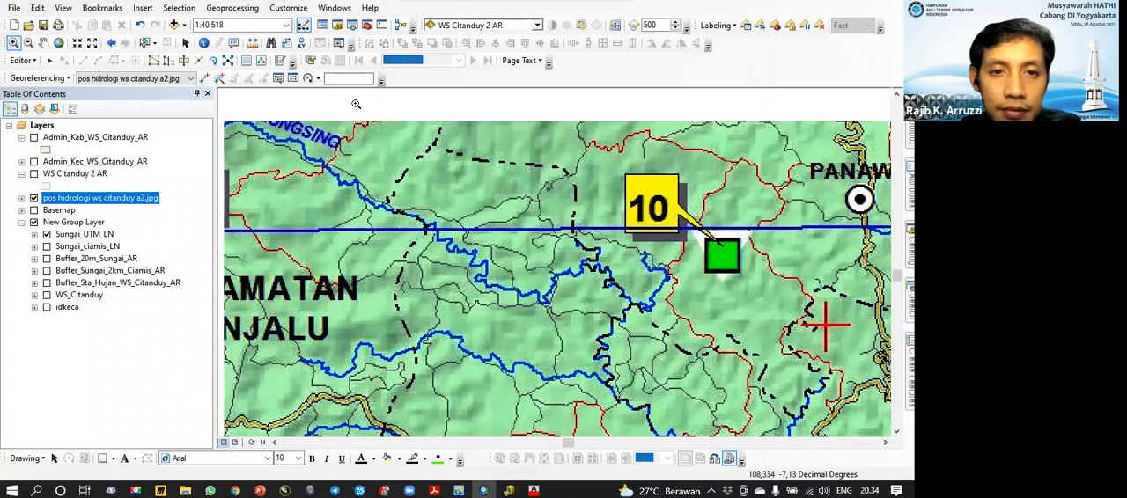
Step: Examine the pos hidrologi map from post 10 and Kecamatan Panjalu westward to the Pagerageung and Sindangtamu area
drag(602, 261, 538, 183)
drag(607, 256, 599, 273)
drag(325, 114, 479, 160)
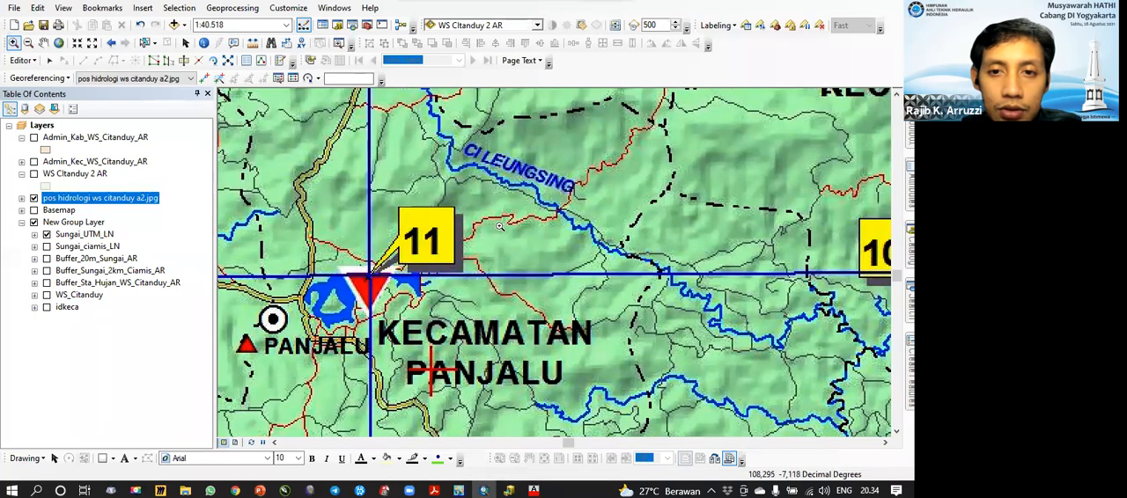
drag(414, 271, 611, 215)
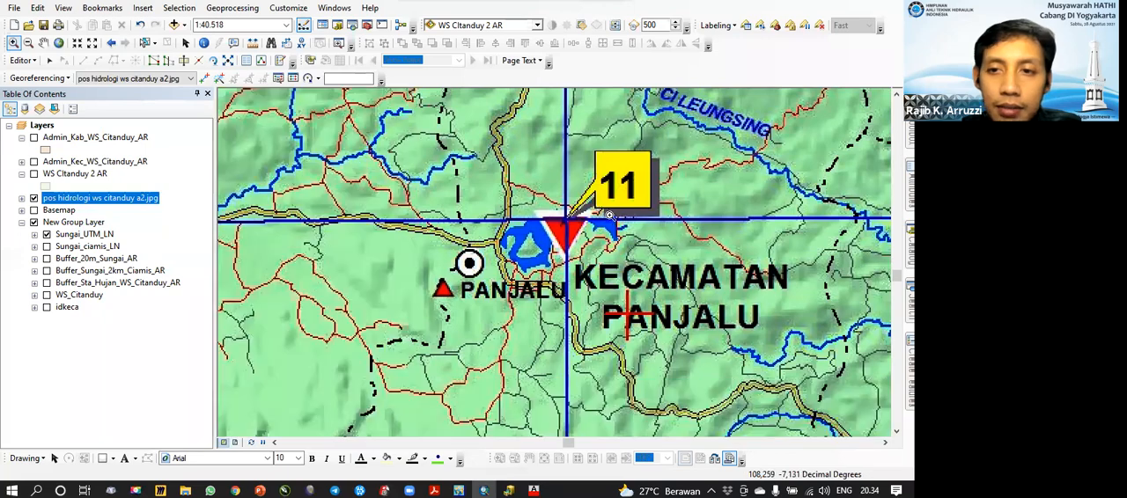
drag(478, 234, 635, 188)
drag(476, 238, 708, 210)
drag(540, 237, 782, 261)
drag(553, 242, 676, 228)
scroll(563, 254, down, 2)
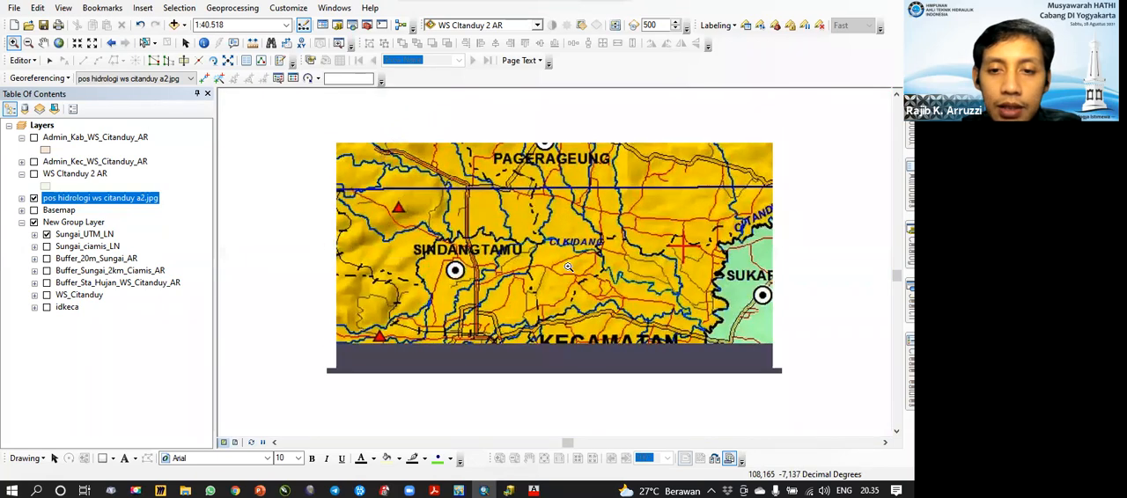
Step: Examine the pos hidrologi map across the whole Citanduy basin, and look through the available geoprocessing tools
scroll(568, 265, down, 5)
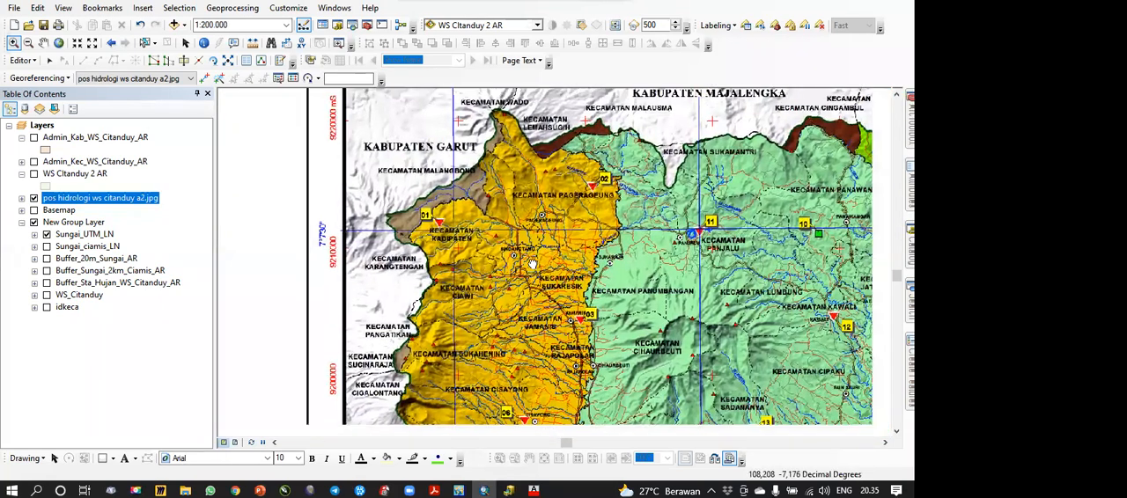
drag(549, 265, 480, 229)
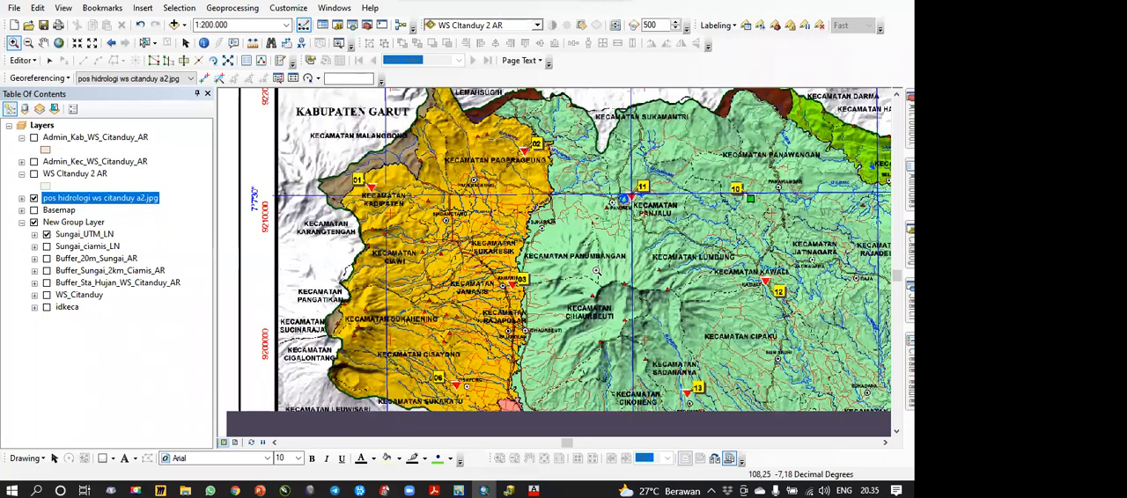
drag(731, 386, 629, 329)
scroll(643, 312, up, 3)
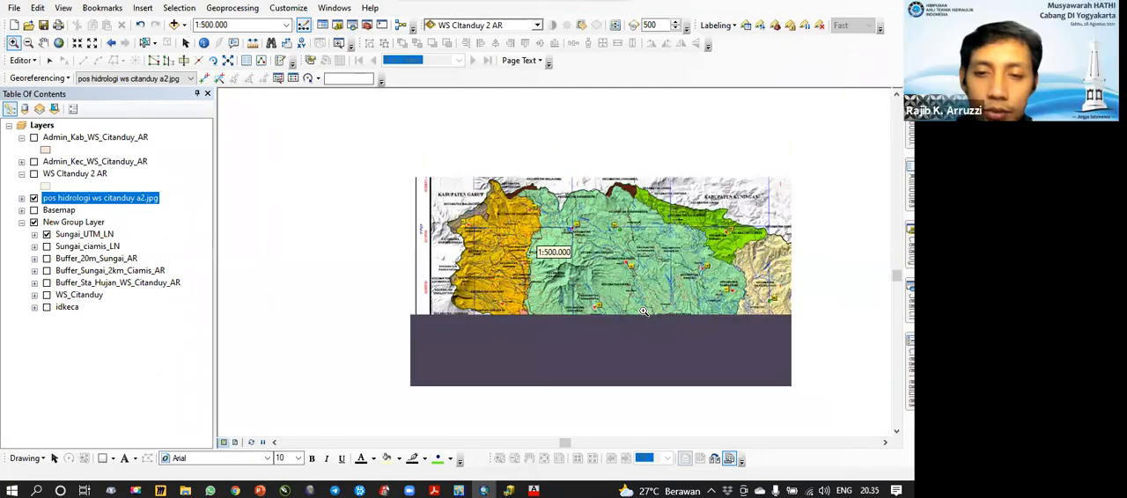
drag(645, 325, 554, 303)
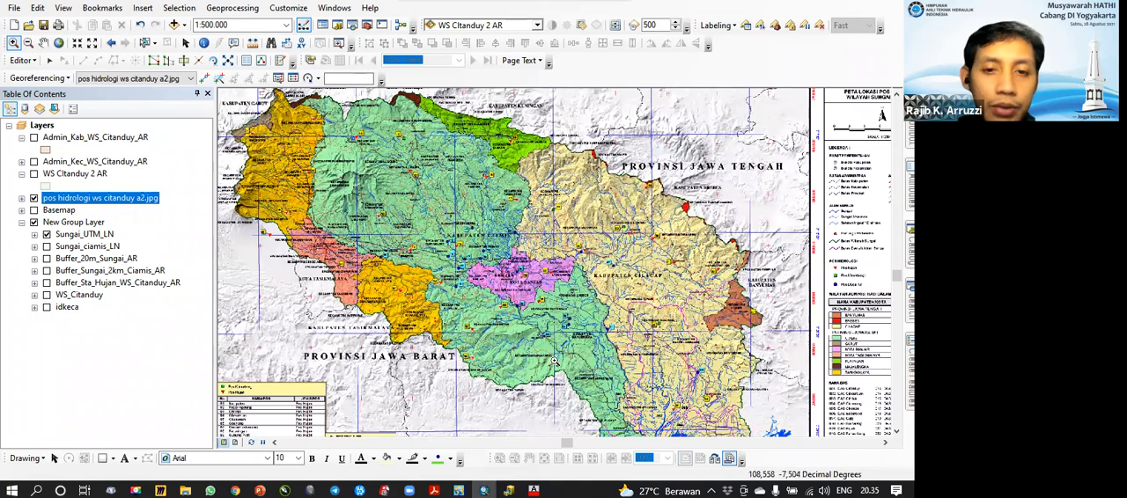
drag(578, 367, 598, 339)
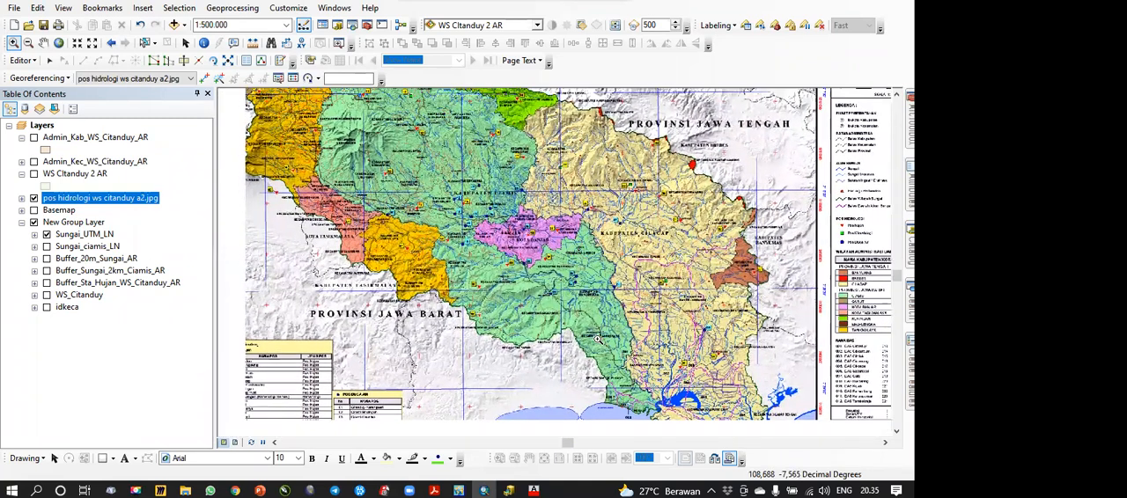
scroll(597, 339, up, 1)
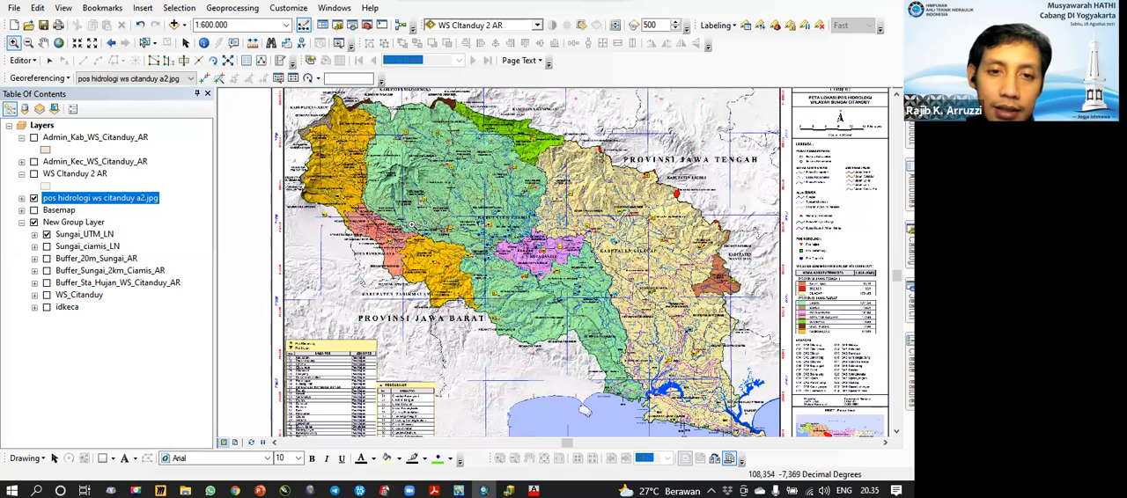
click(232, 8)
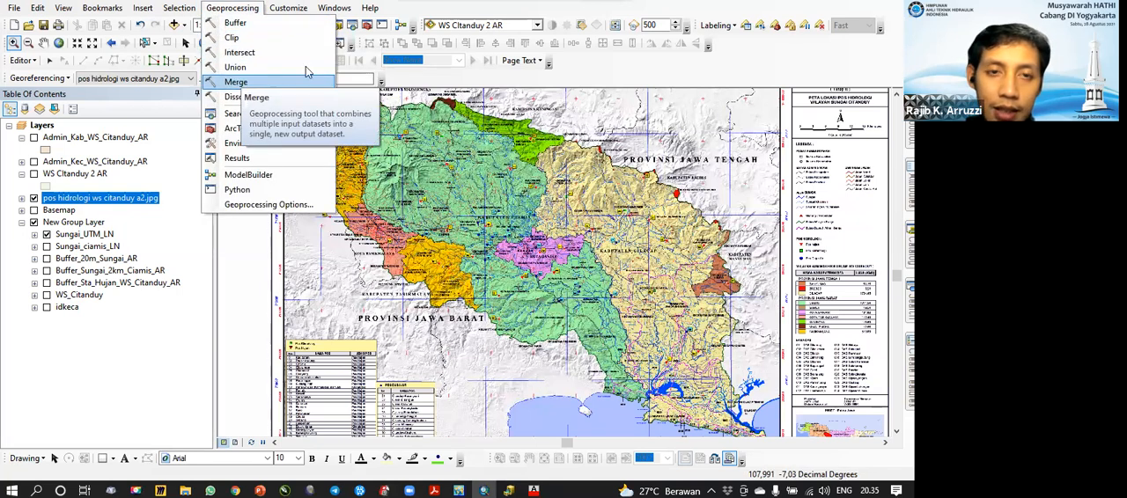
drag(589, 206, 587, 250)
scroll(588, 250, down, 4)
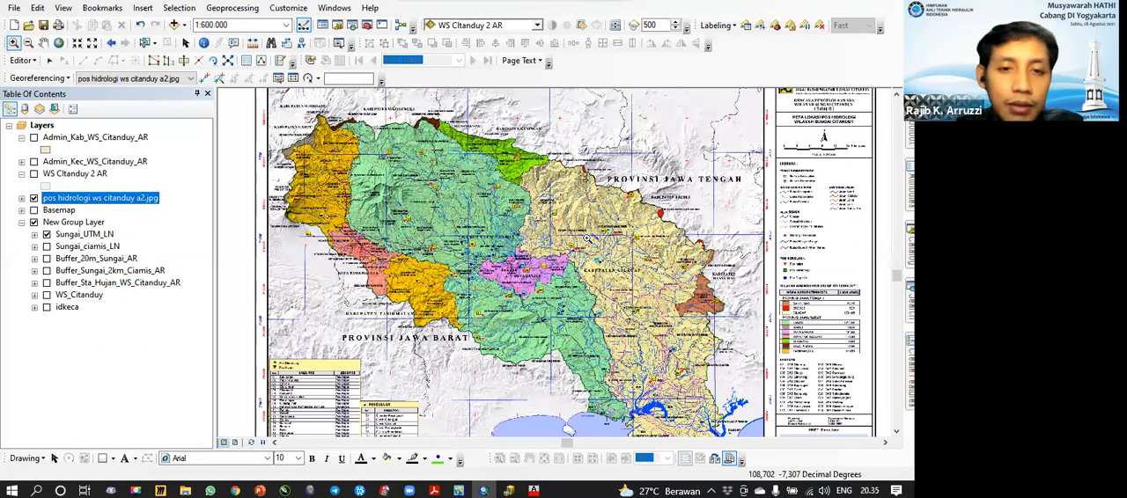
drag(563, 209, 553, 191)
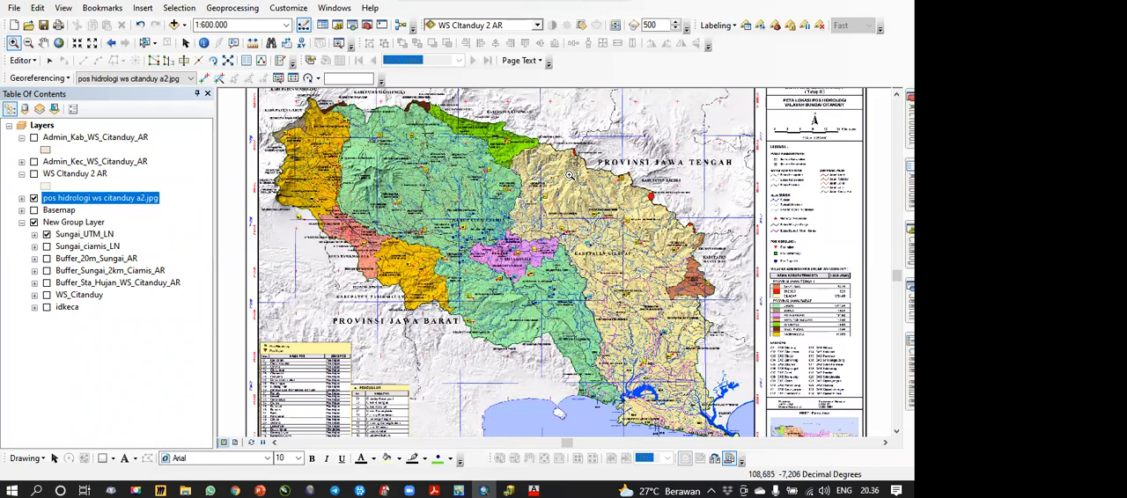
Step: Set the Layers data frame extent to a fixed scale of 1:100.000
click(46, 125)
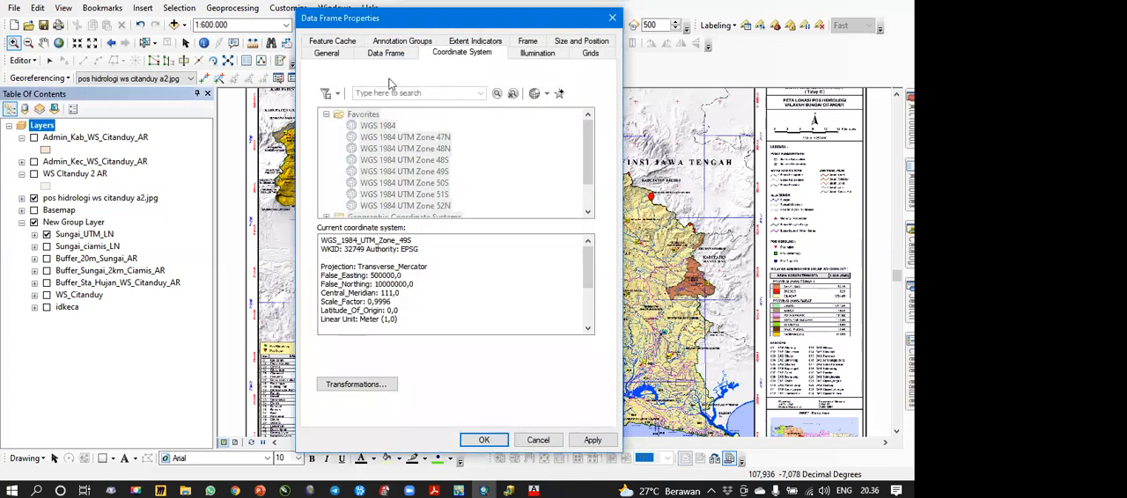
click(464, 41)
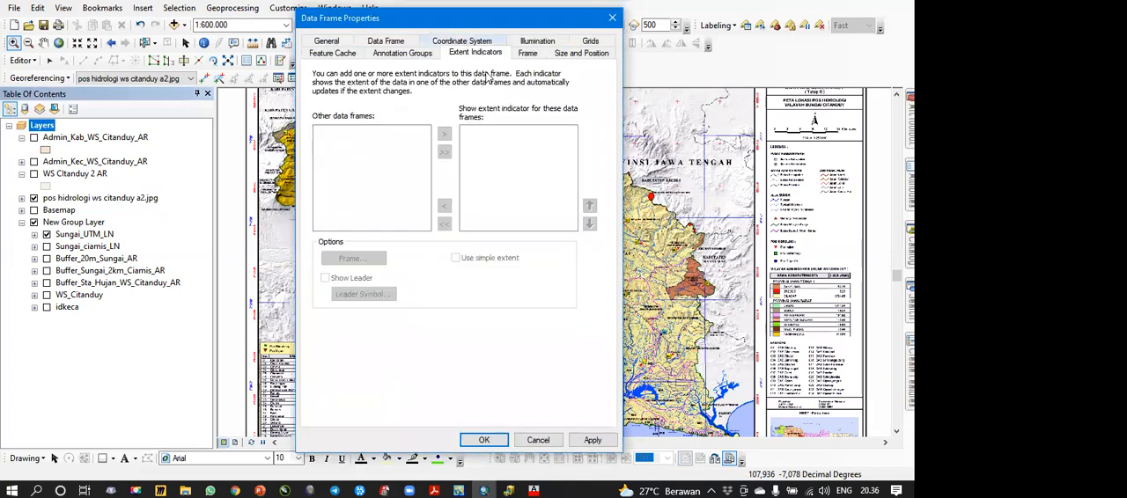
click(393, 44)
click(387, 85)
click(342, 102)
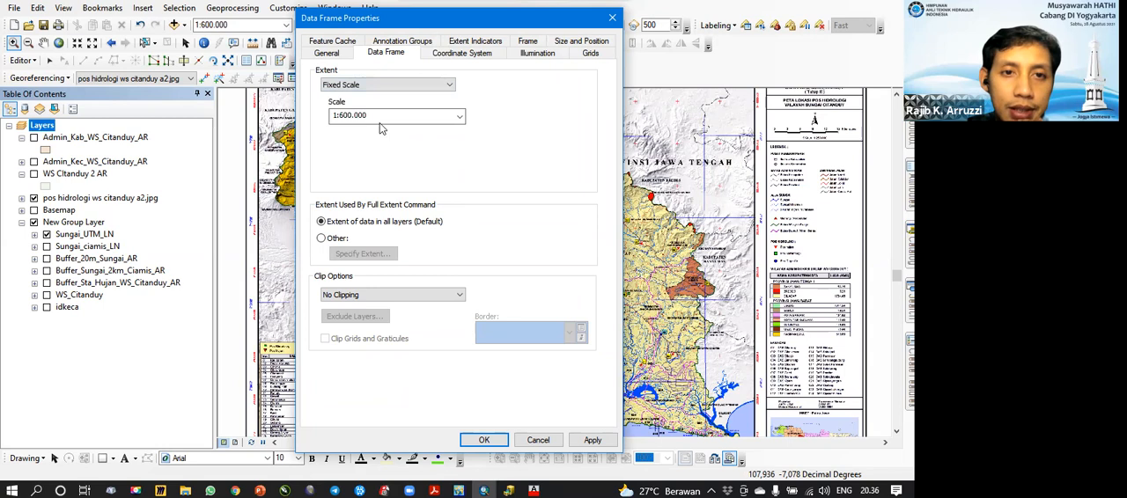
text(1)
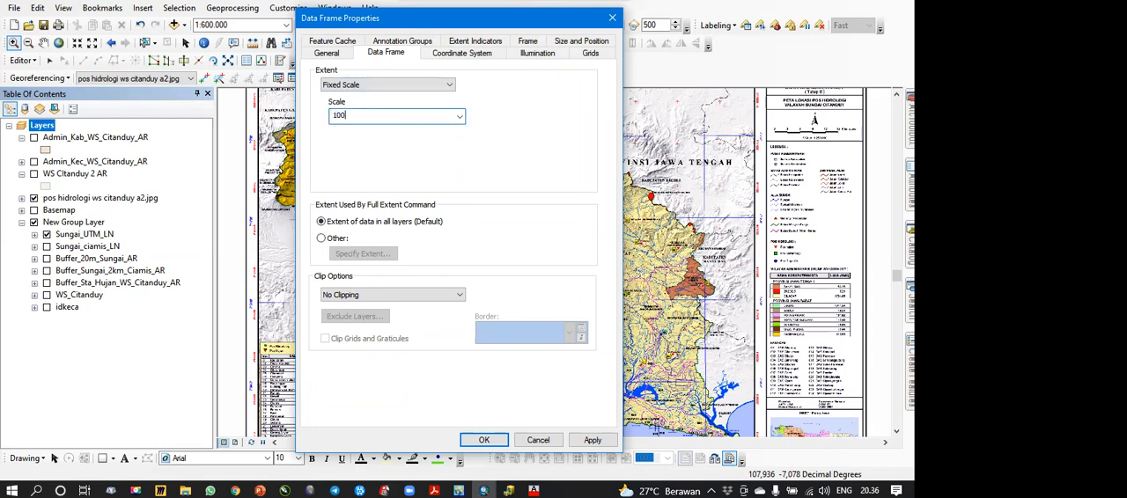
click(483, 440)
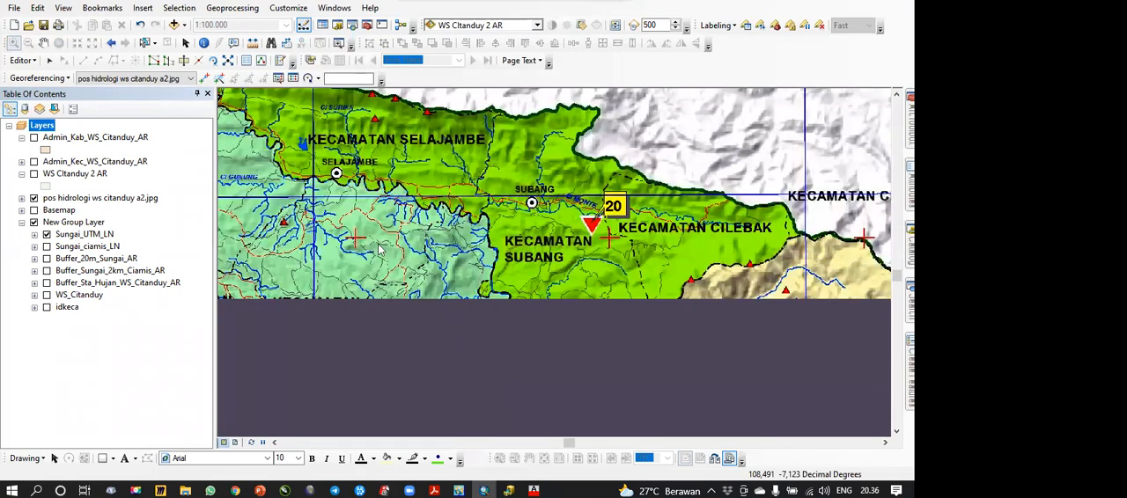
Step: Look over the northern basin boundary at the fixed scale, from Kecamatan Subang west to Kabupaten Majalengka and Garut
drag(382, 251, 411, 412)
drag(431, 255, 621, 326)
drag(539, 243, 685, 337)
drag(528, 280, 705, 301)
drag(493, 264, 593, 264)
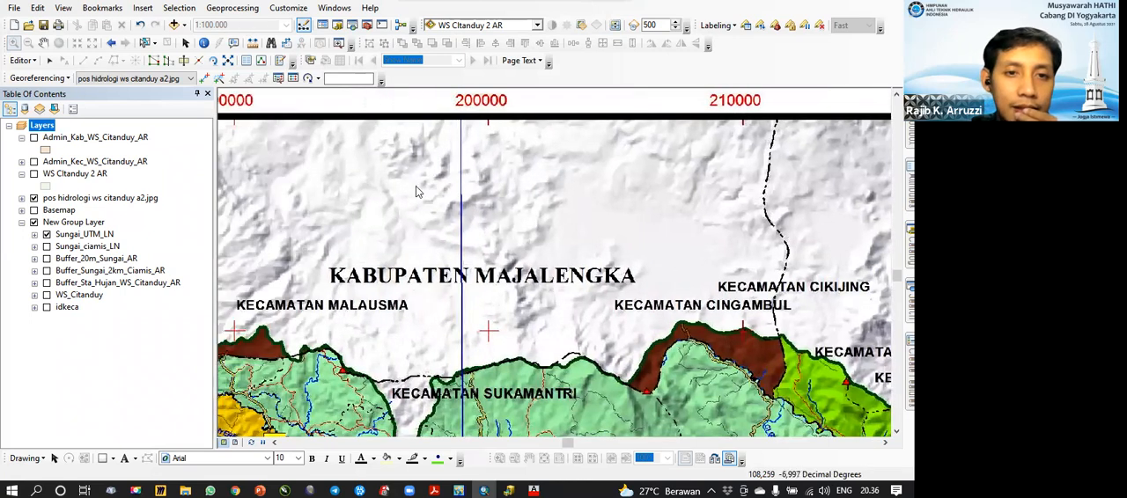
drag(382, 246, 552, 213)
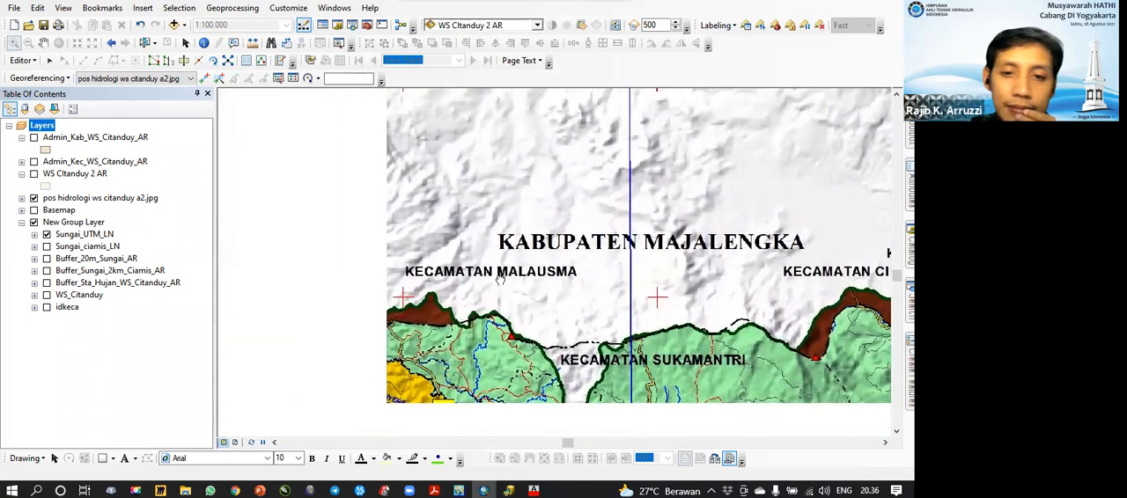
drag(506, 278, 642, 203)
drag(528, 253, 619, 243)
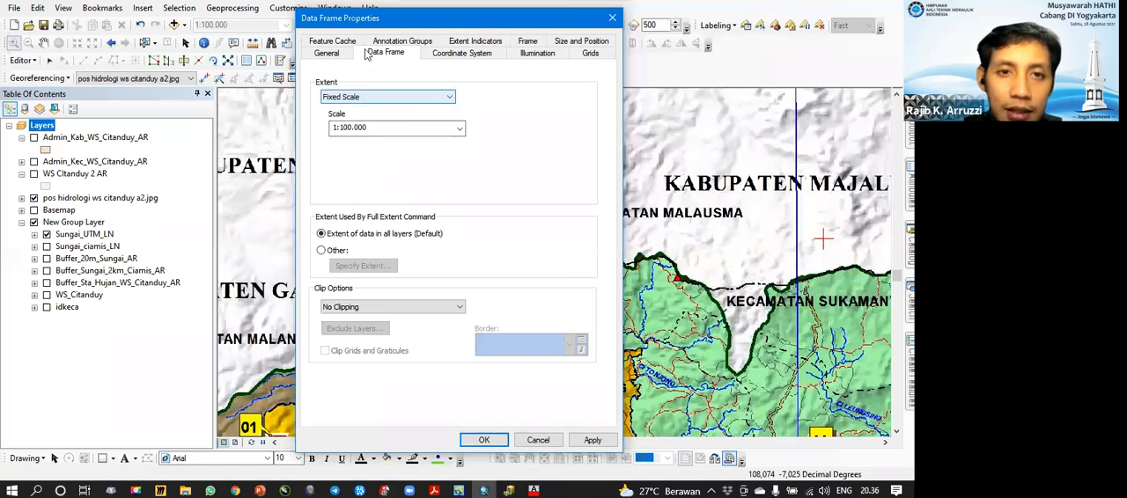
Step: Set the Layers data frame extent to Automatic in the Data Frame Properties
click(43, 131)
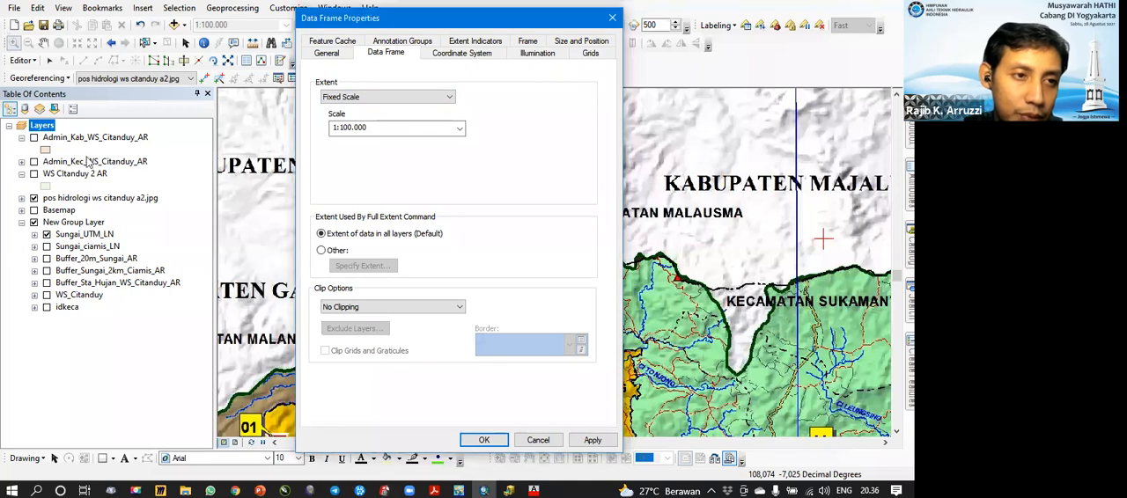
click(612, 19)
right_click(53, 128)
click(111, 420)
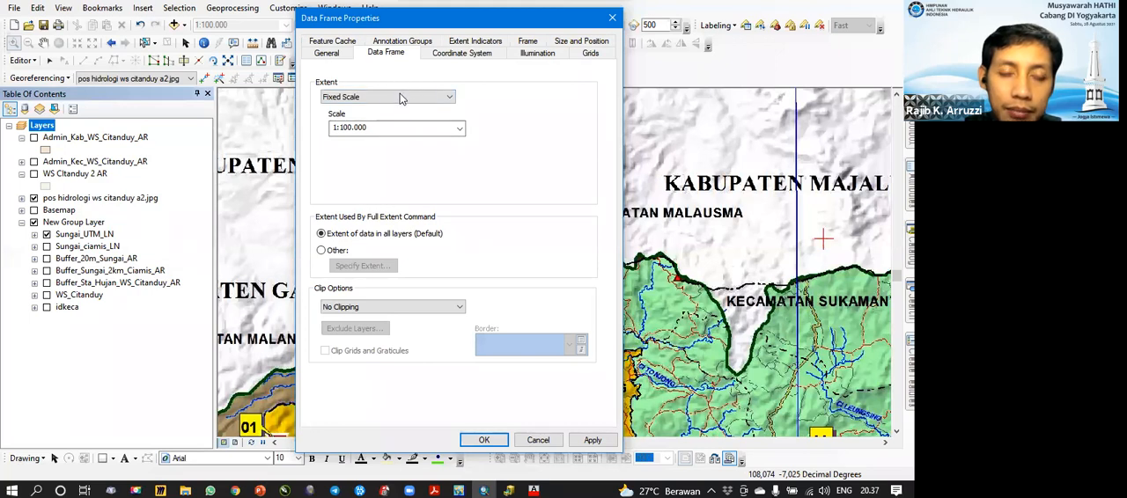
click(401, 97)
click(382, 117)
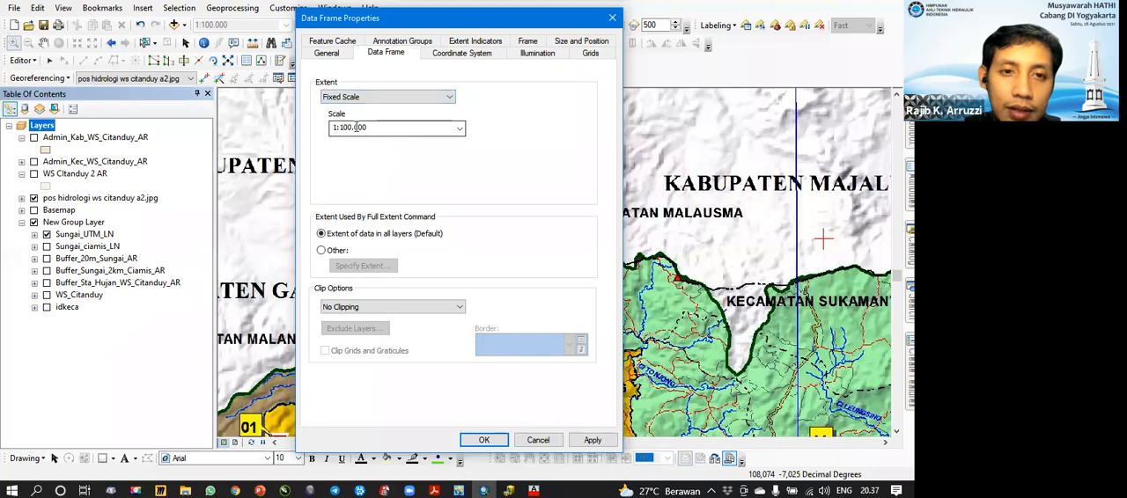
click(367, 97)
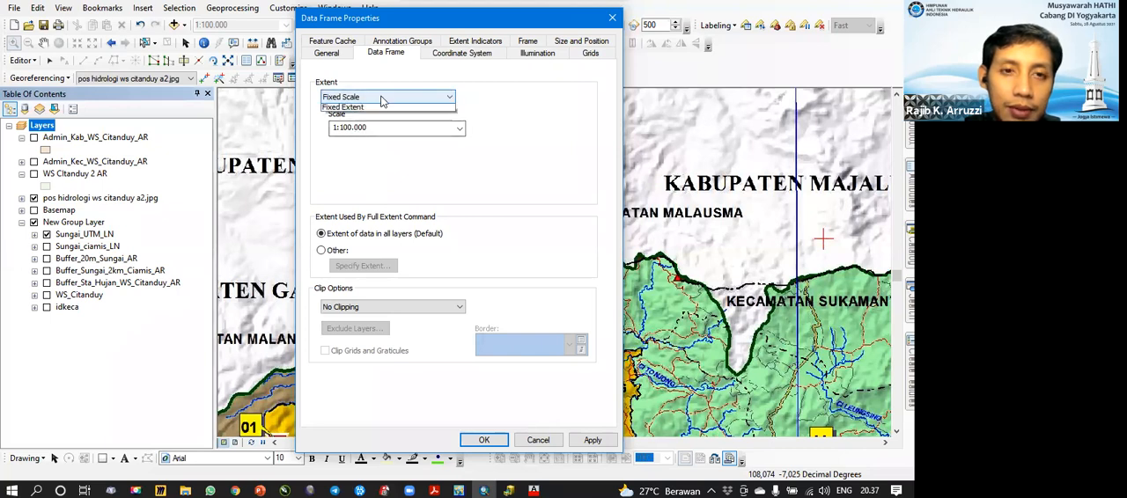
click(364, 109)
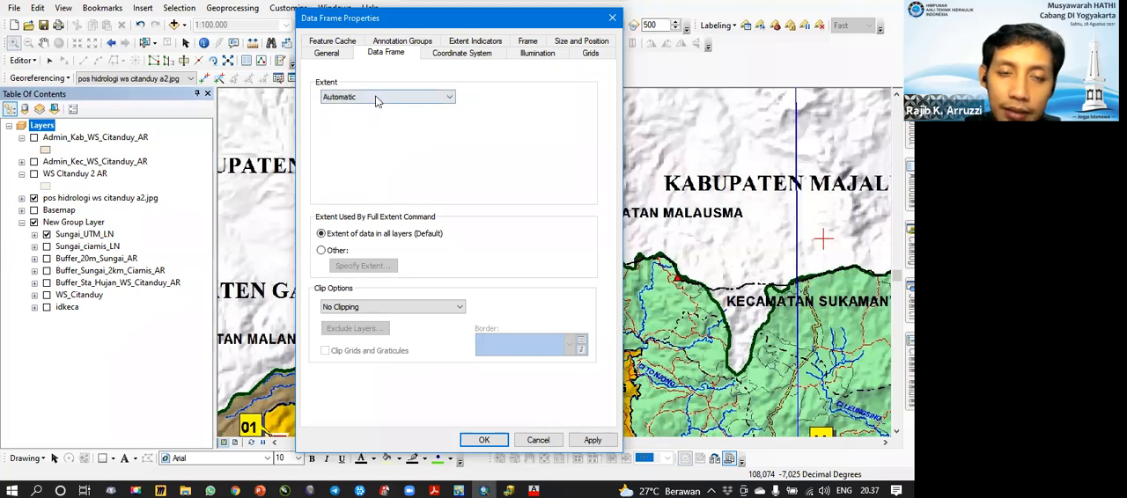
click(483, 440)
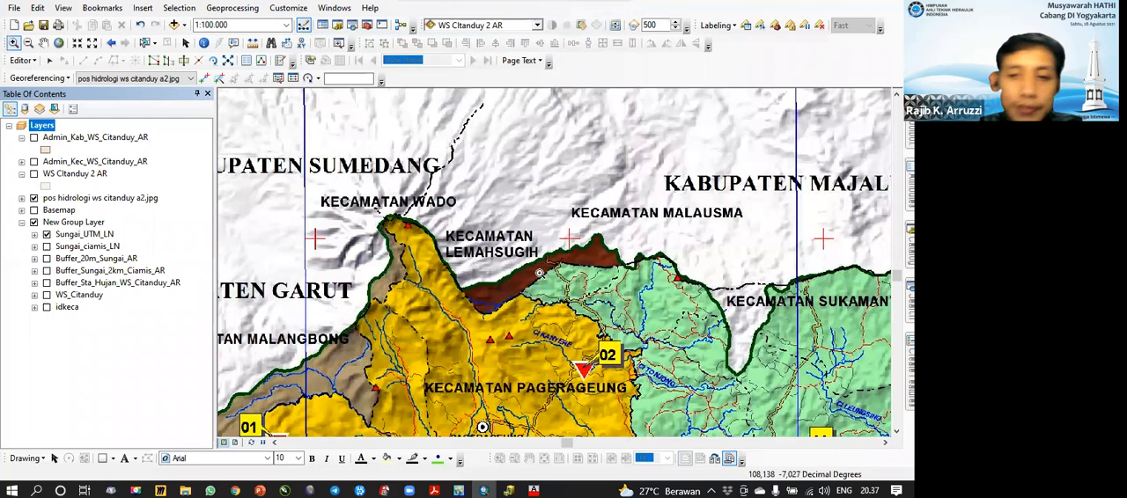
Step: Hide the pos hidrologi ws citanduy a2.jpg layer
drag(540, 273, 485, 223)
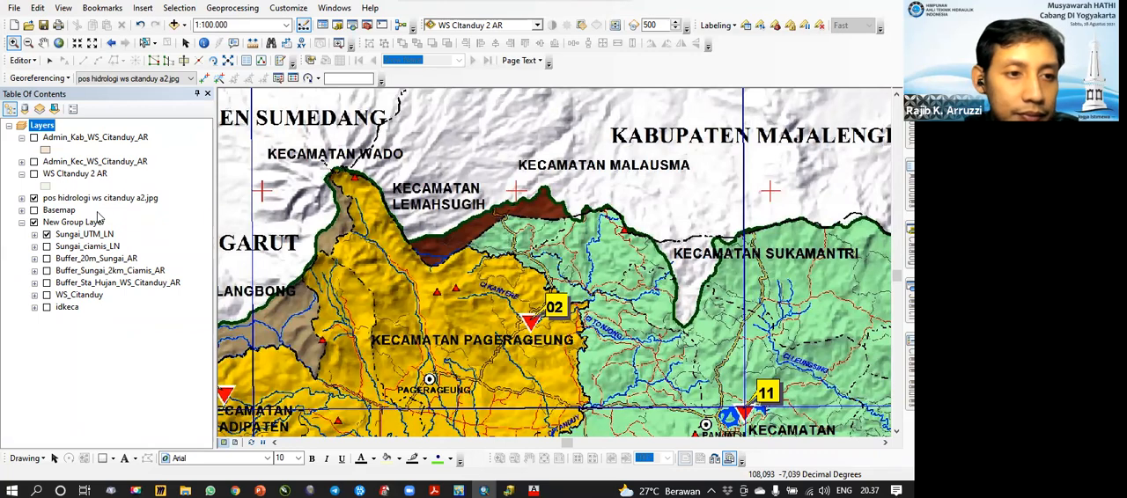
click(34, 198)
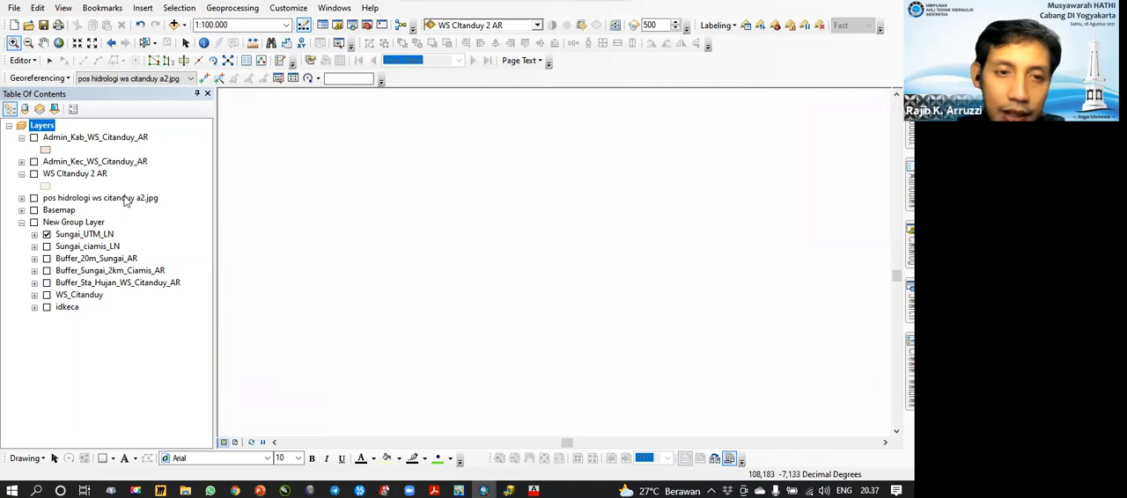
Step: Switch to ArcCatalog and create a personal geodatabase named ARCGIS SDA in the 1 data shp folder
key(alt+Tab)
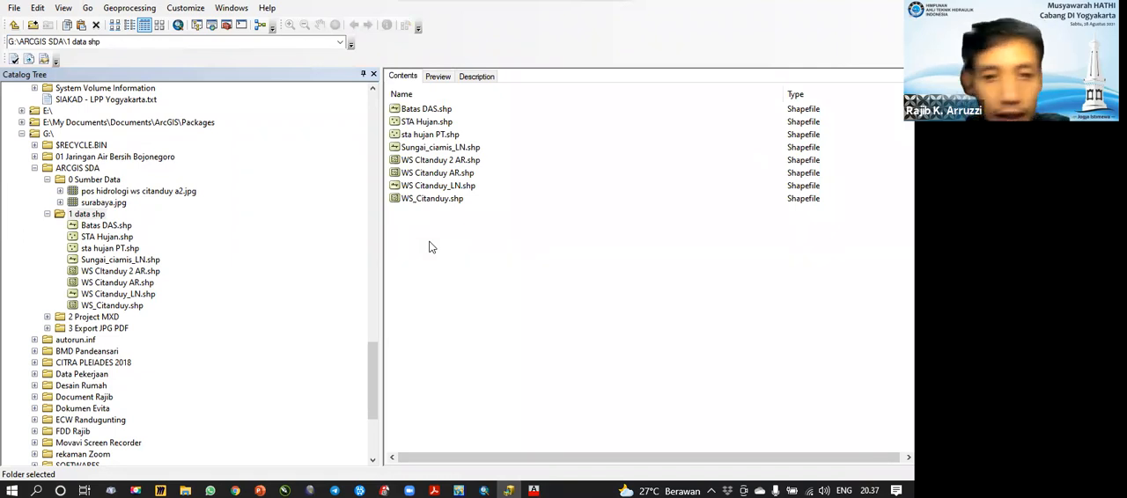
click(96, 214)
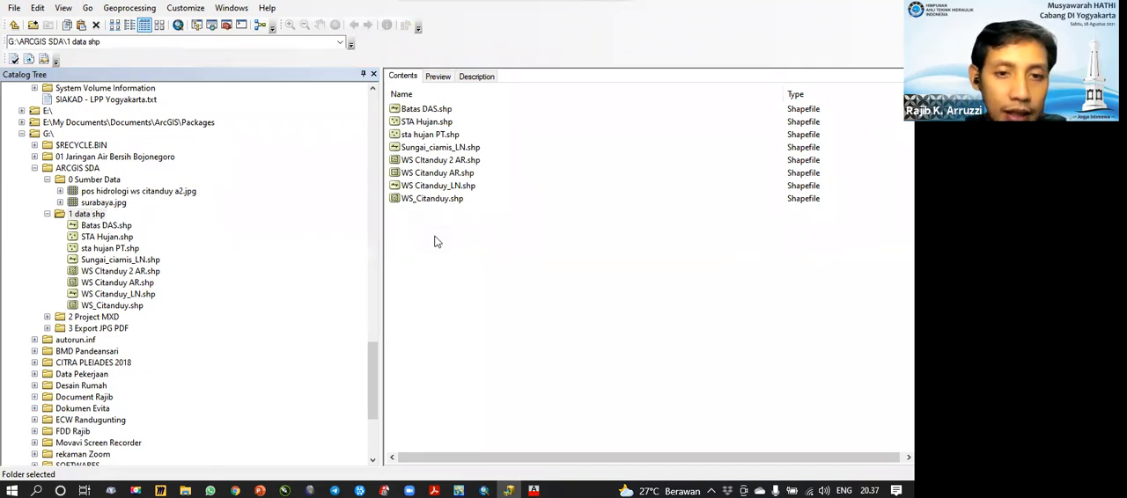
right_click(498, 326)
mouse_move(496, 320)
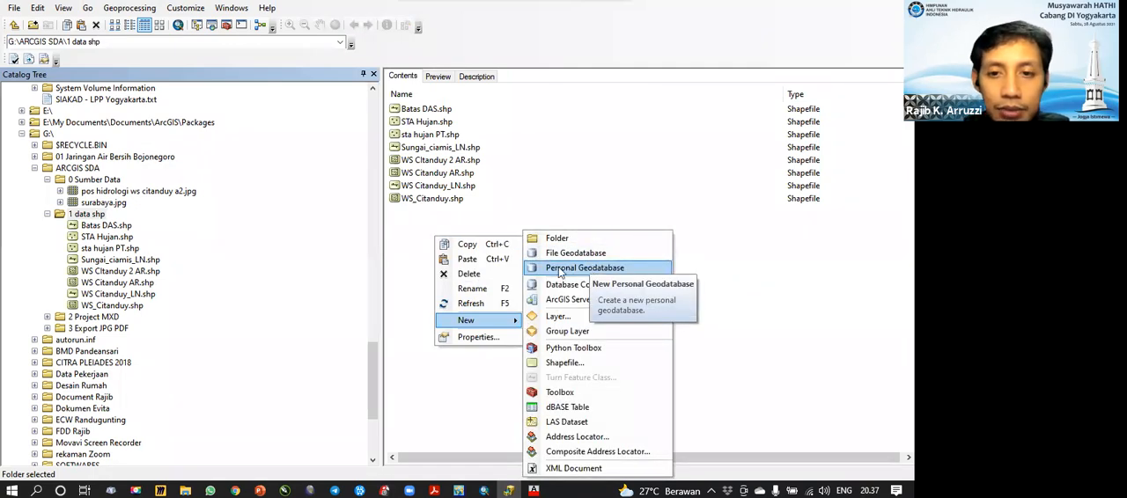
click(569, 270)
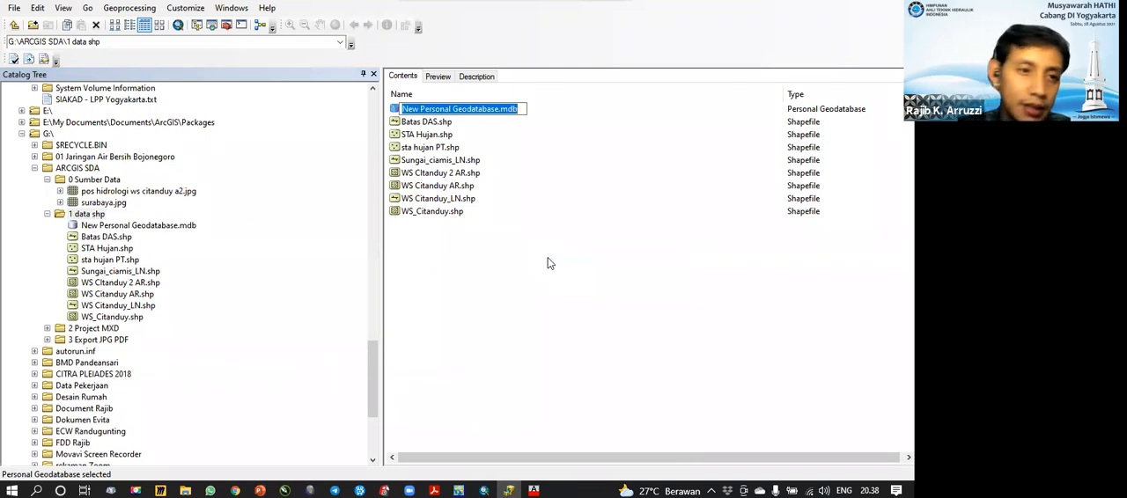
text(ARCG)
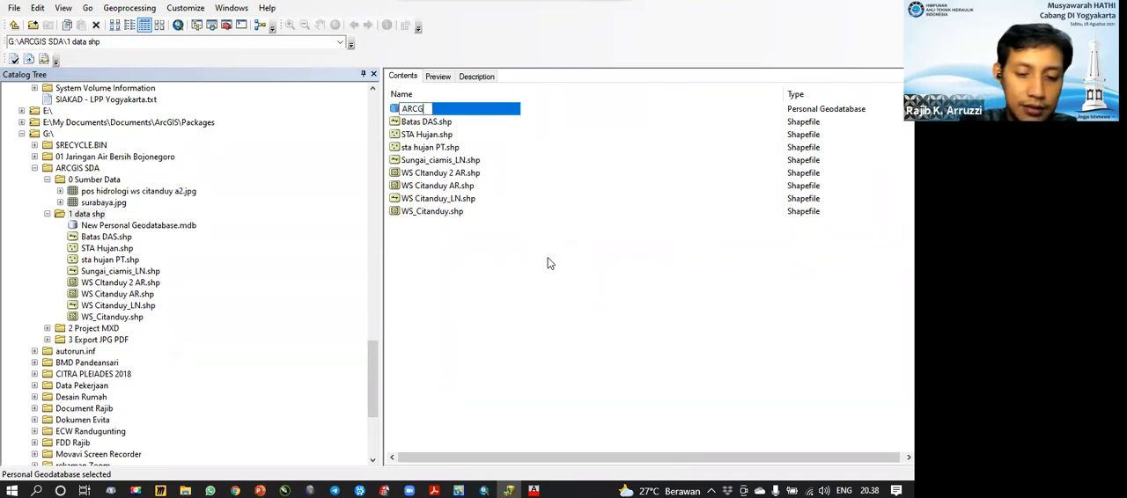
text(IS SD)
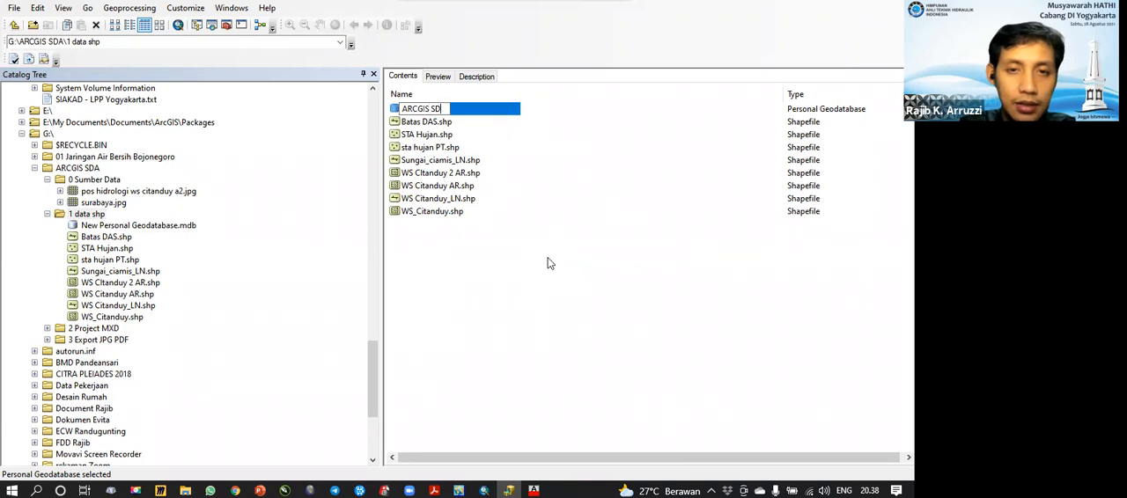
text(A)
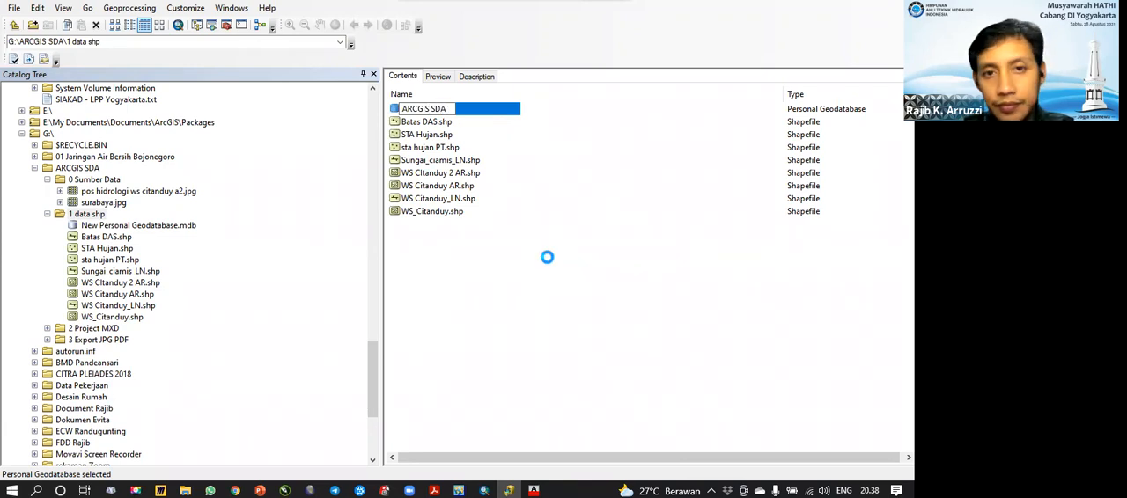
Step: Open the ARCGIS SDA geodatabase and start a new feature class that stores Point Features
click(547, 260)
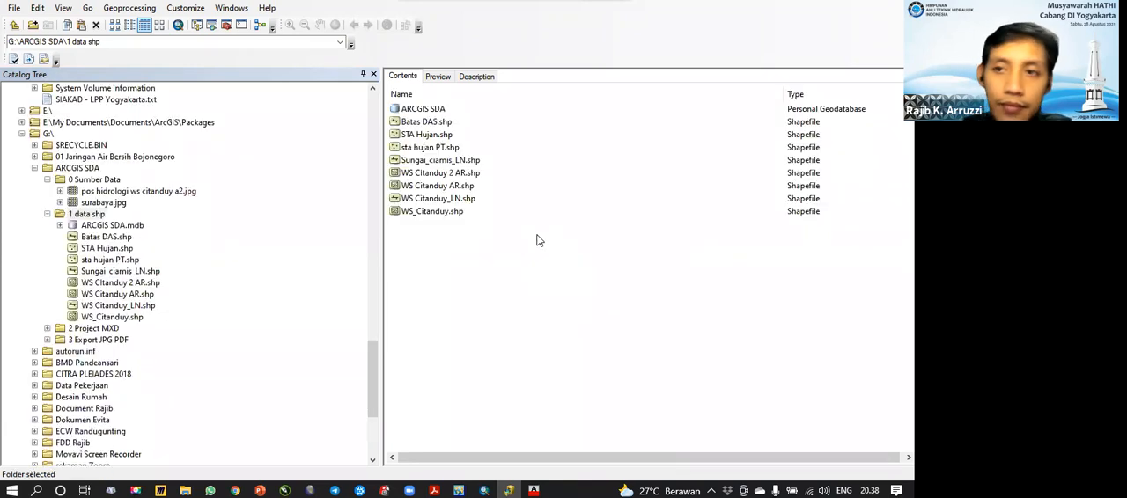
double_click(428, 109)
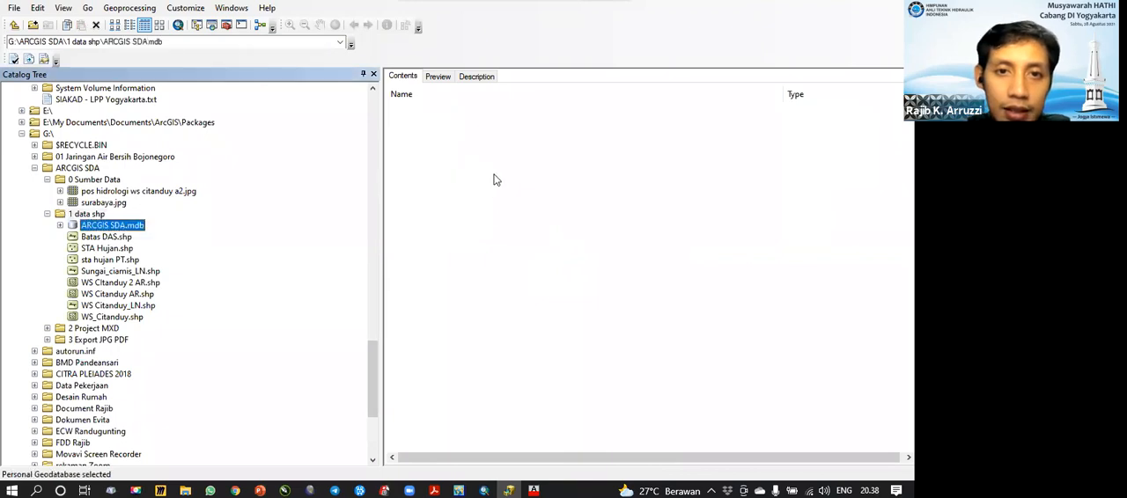
right_click(439, 148)
mouse_move(546, 265)
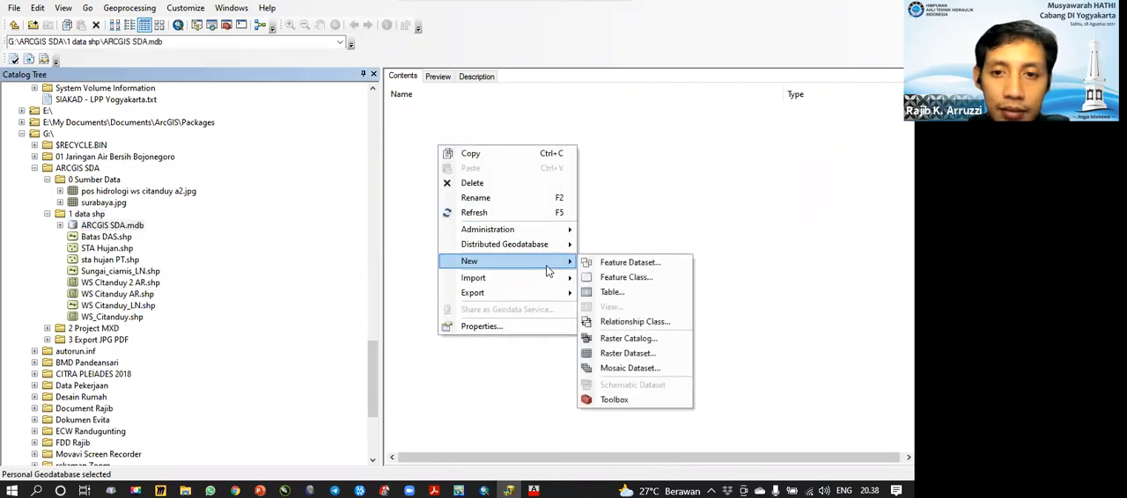
click(630, 278)
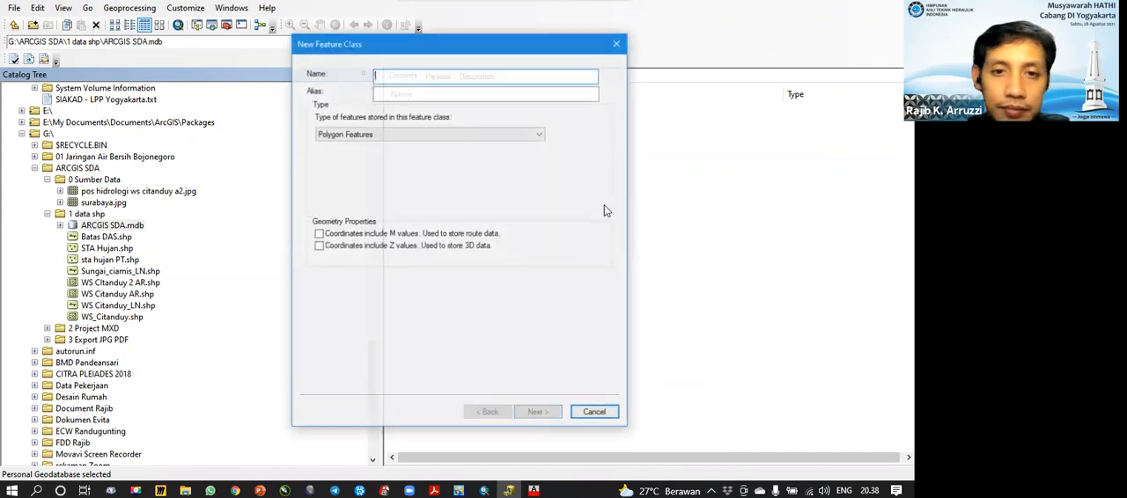
click(495, 133)
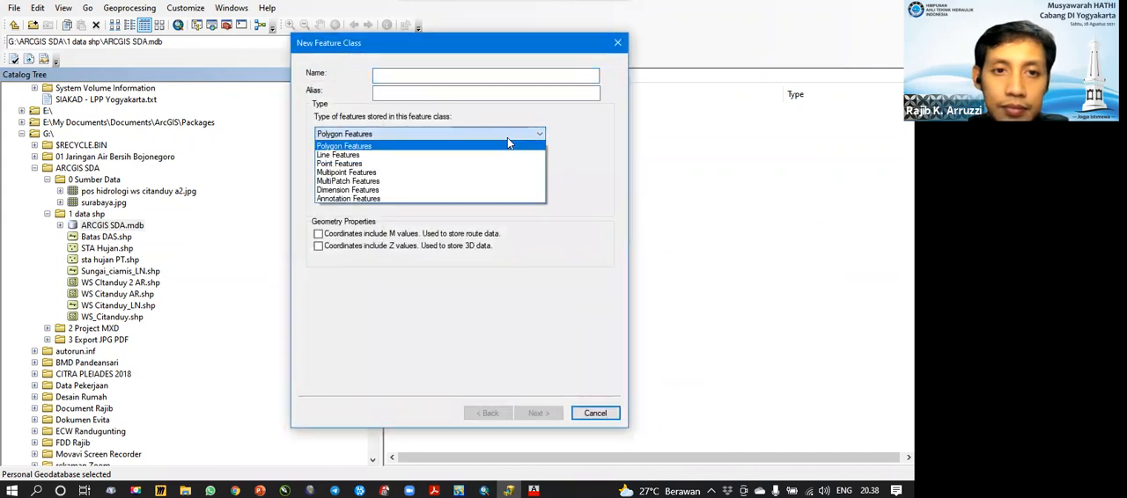
click(460, 163)
Step: Name the new point feature class Sta Hujan and try to proceed to its coordinate system
click(450, 77)
text(S)
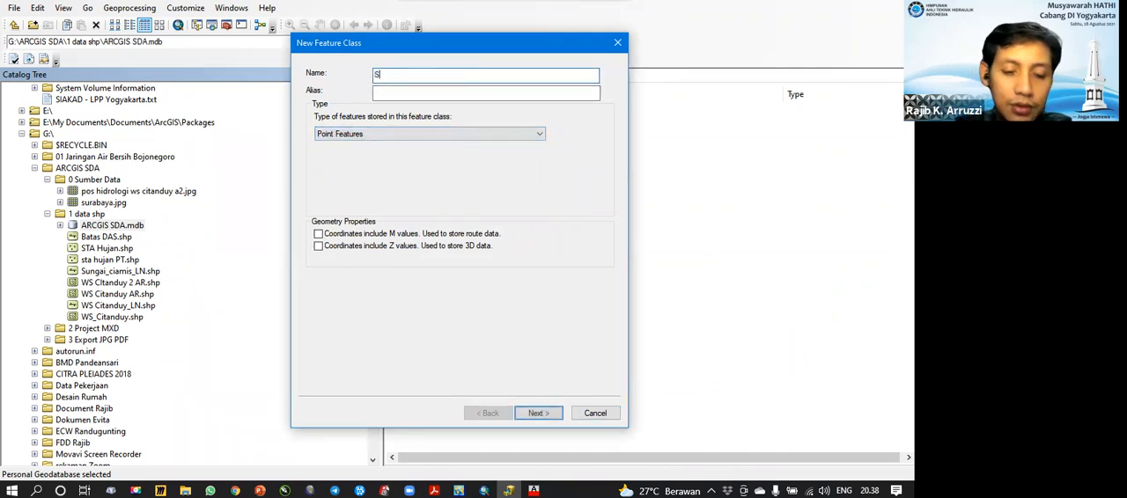
text(ta Hujan)
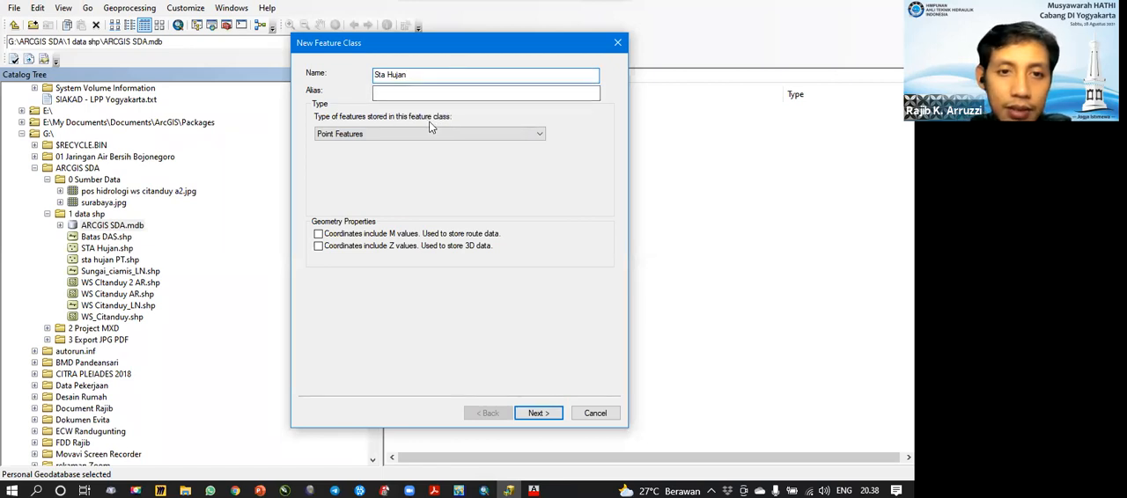
click(539, 414)
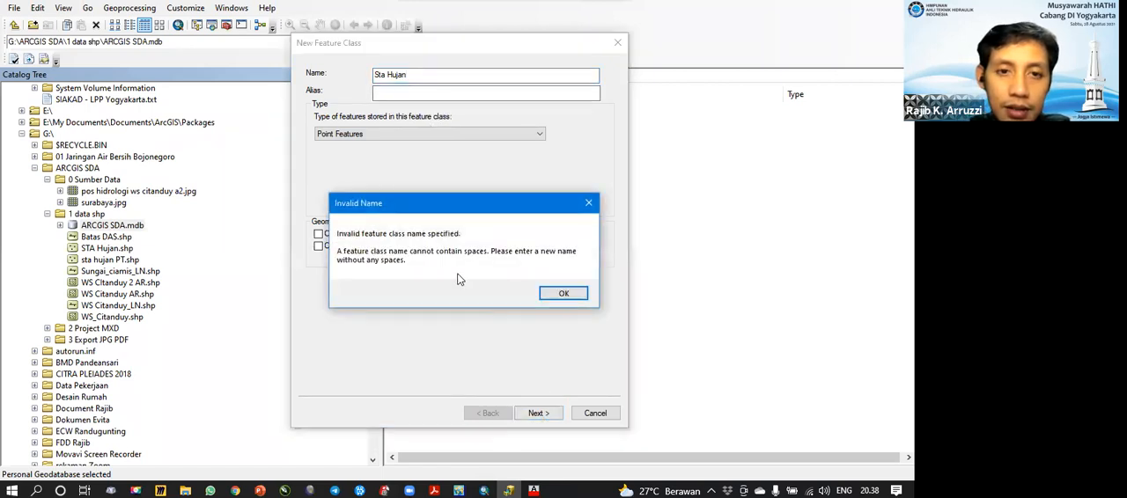
Step: Correct the point feature class name to Sta_Hujan_PT and proceed to its coordinate system
click(555, 293)
click(388, 75)
key(BackSpace)
text(_)
click(421, 77)
text(_PT)
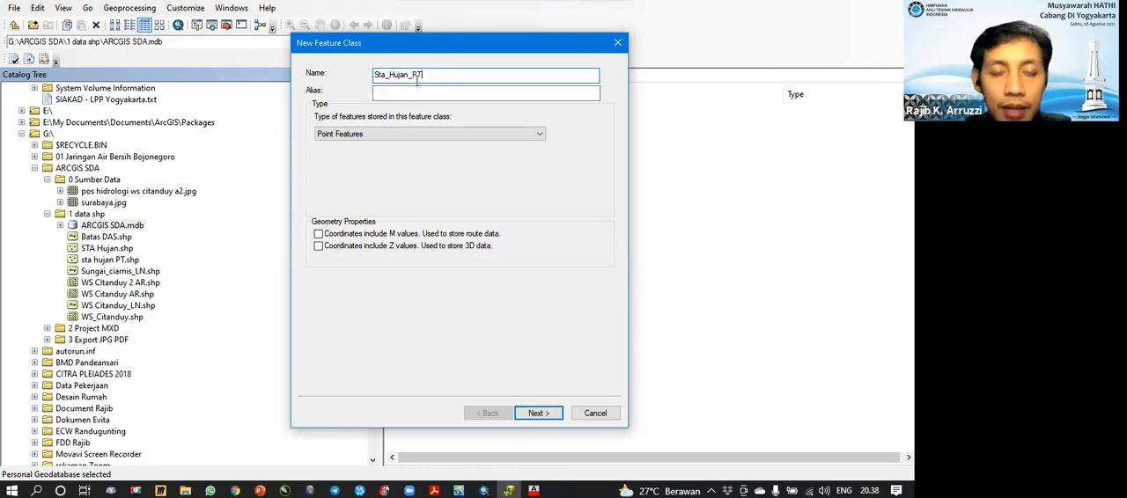
click(542, 413)
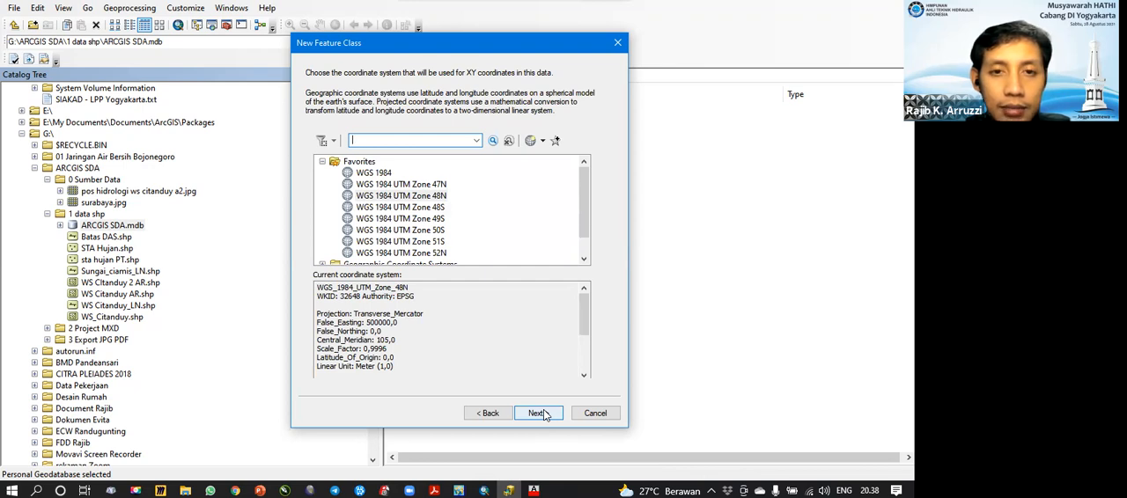
Step: Assign WGS 1984 UTM Zone 49S to the point feature class and accept the default XY tolerance
click(432, 219)
click(539, 413)
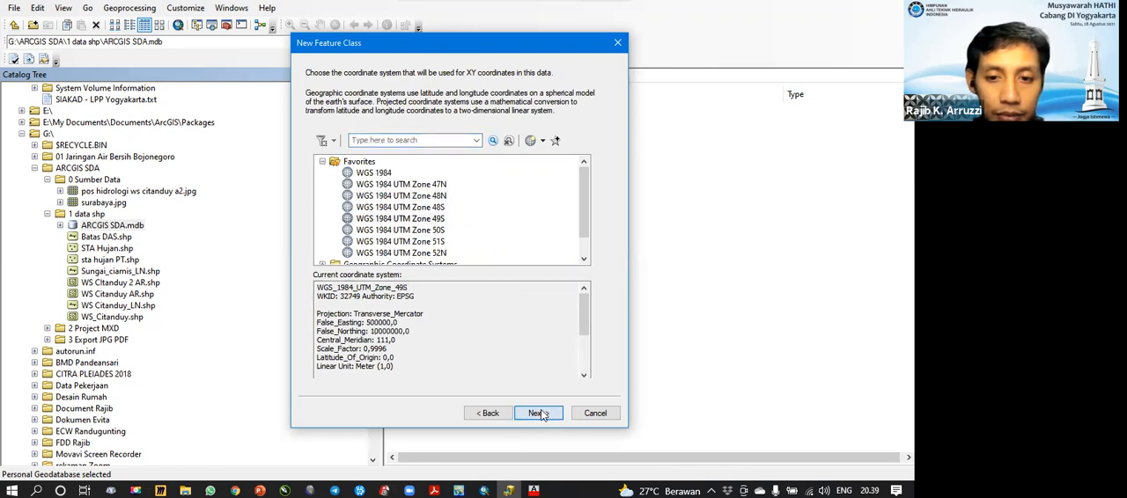
click(539, 412)
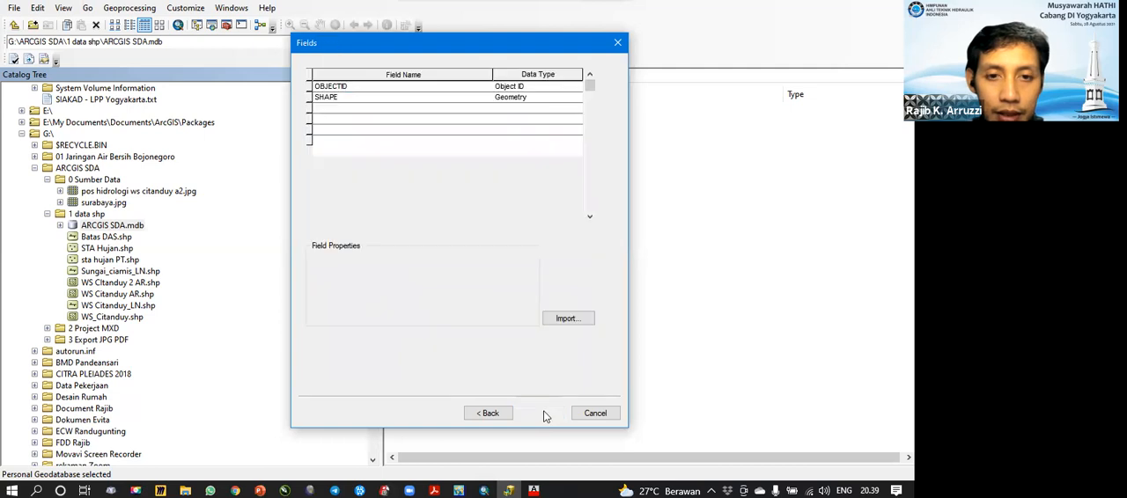
Step: Add text fields Nama, Kategori, X and Y to the point feature class and finish creating it
click(335, 109)
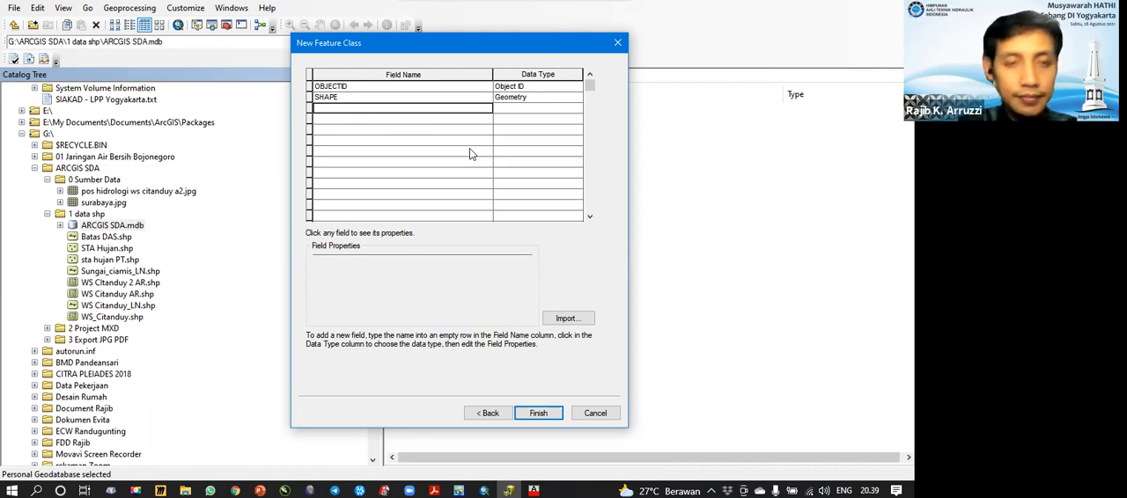
text(Nama)
key(Return)
text(Ka)
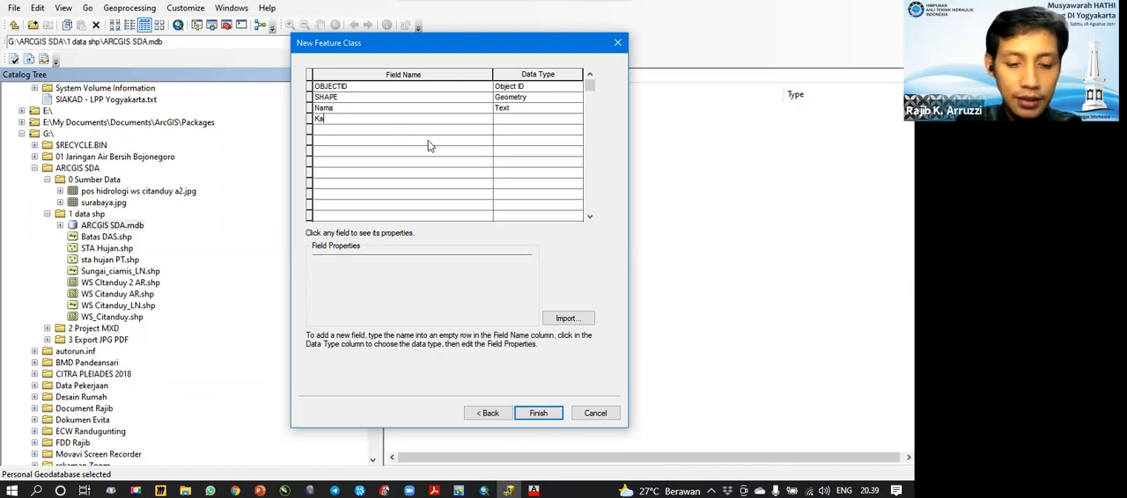
text(tegori)
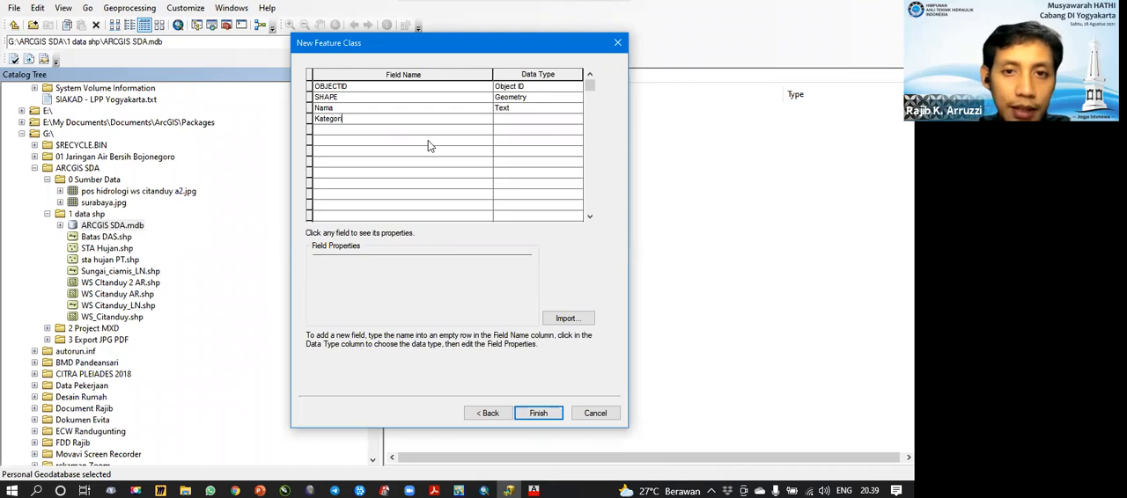
key(Return)
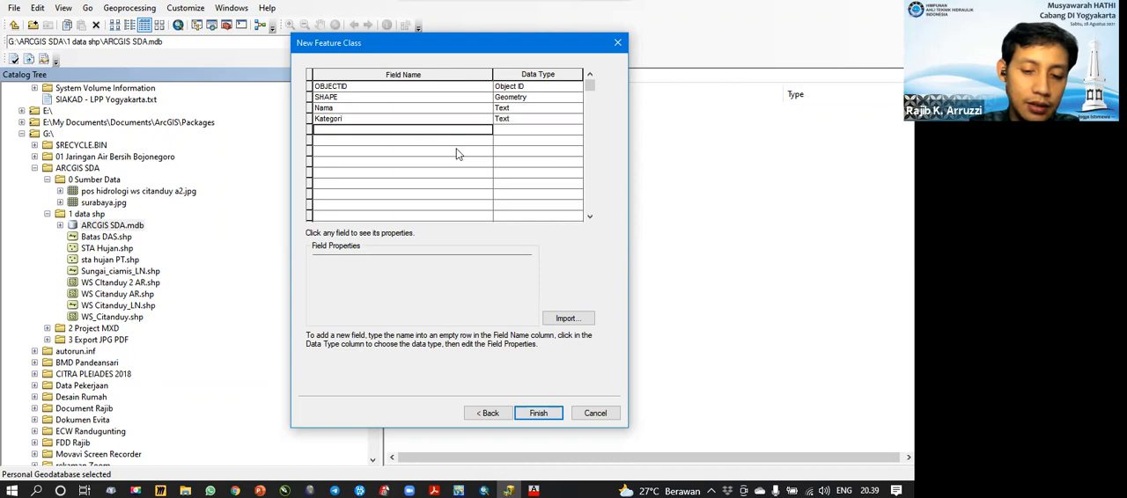
text(X)
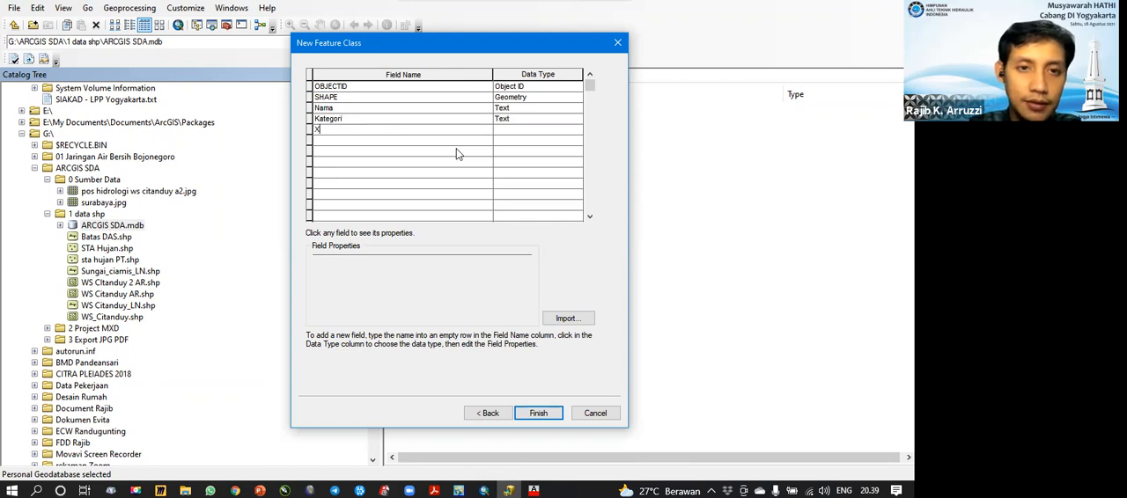
key(Return)
text(Y)
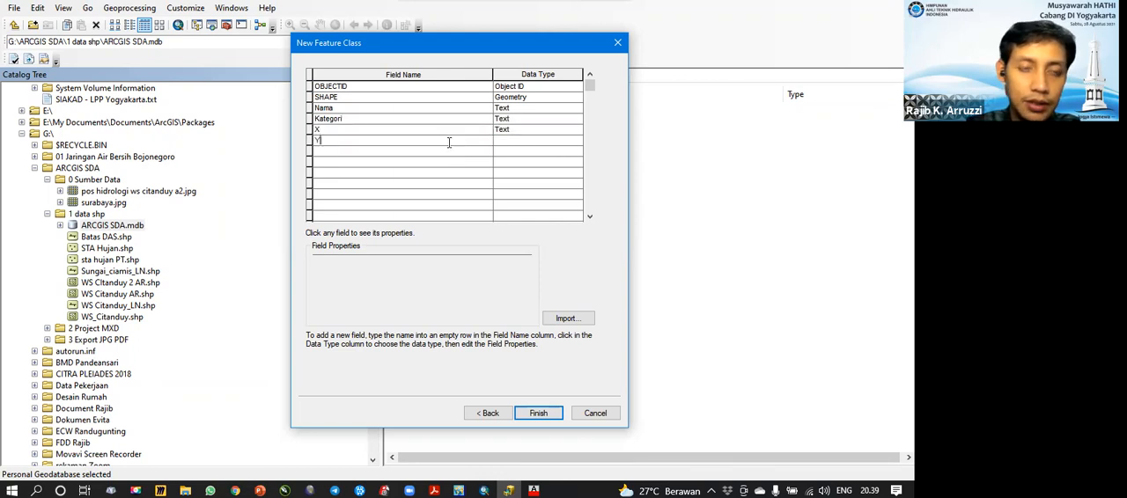
key(Return)
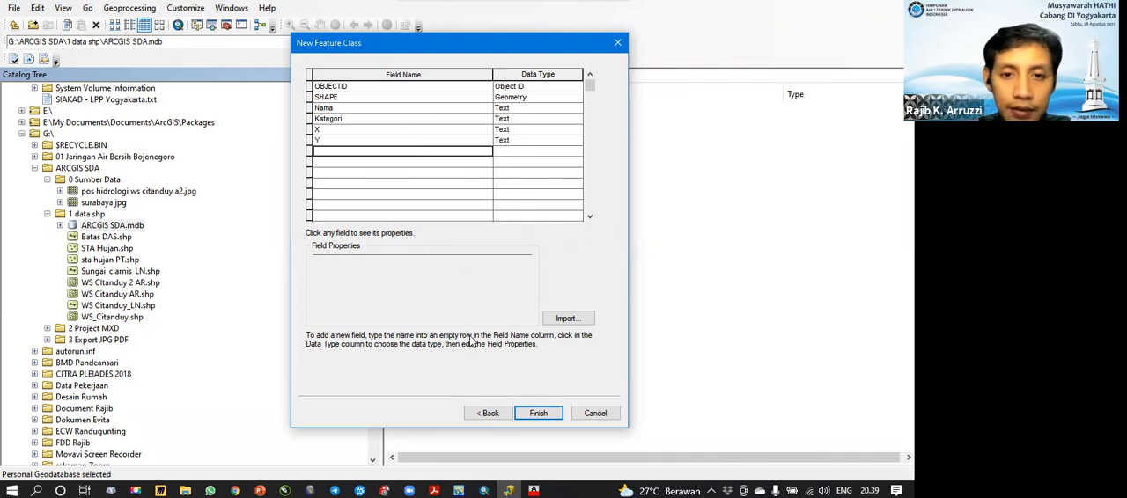
click(539, 414)
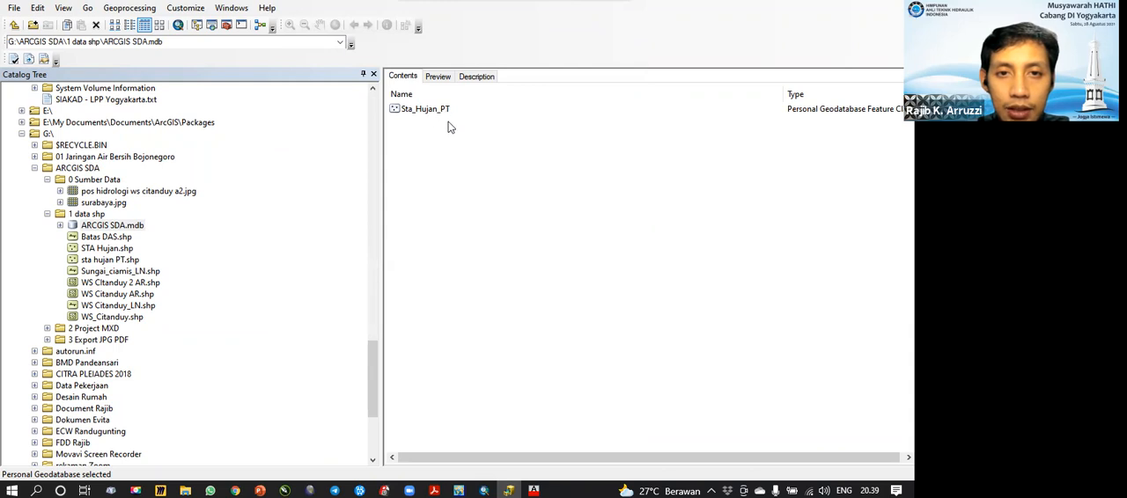
Step: Start a second feature class in the ARCGIS SDA geodatabase, named Sungai_LN and storing Line Features
right_click(408, 133)
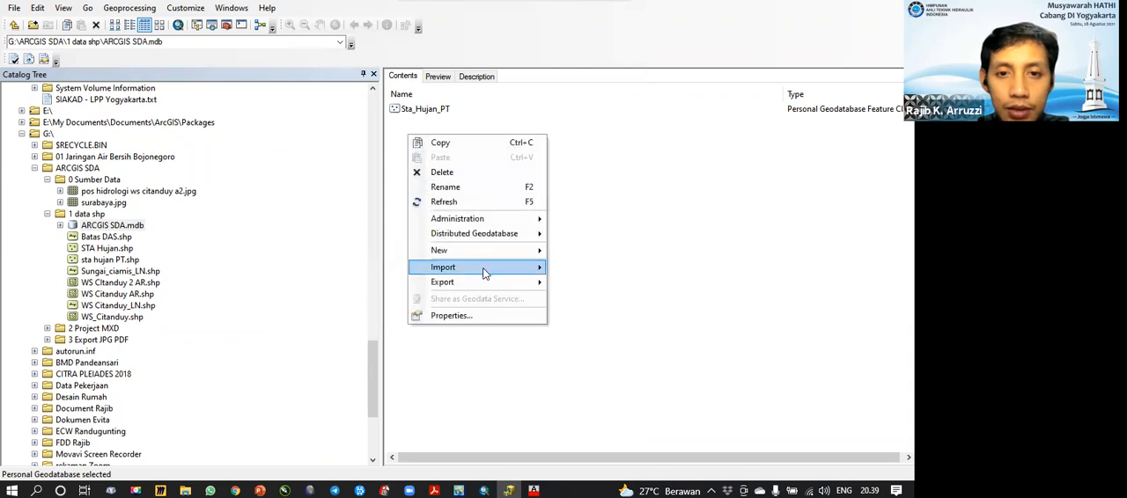
mouse_move(492, 252)
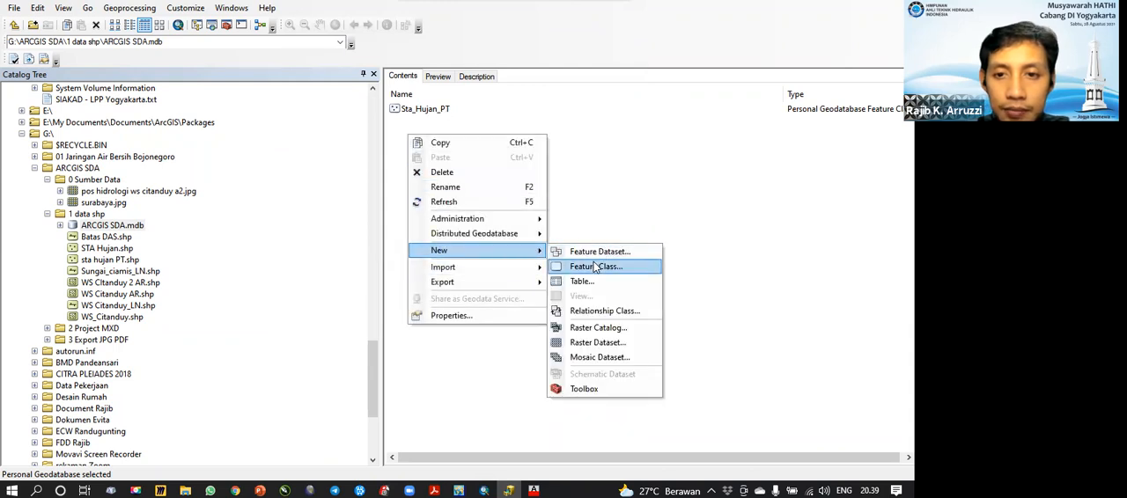
click(594, 269)
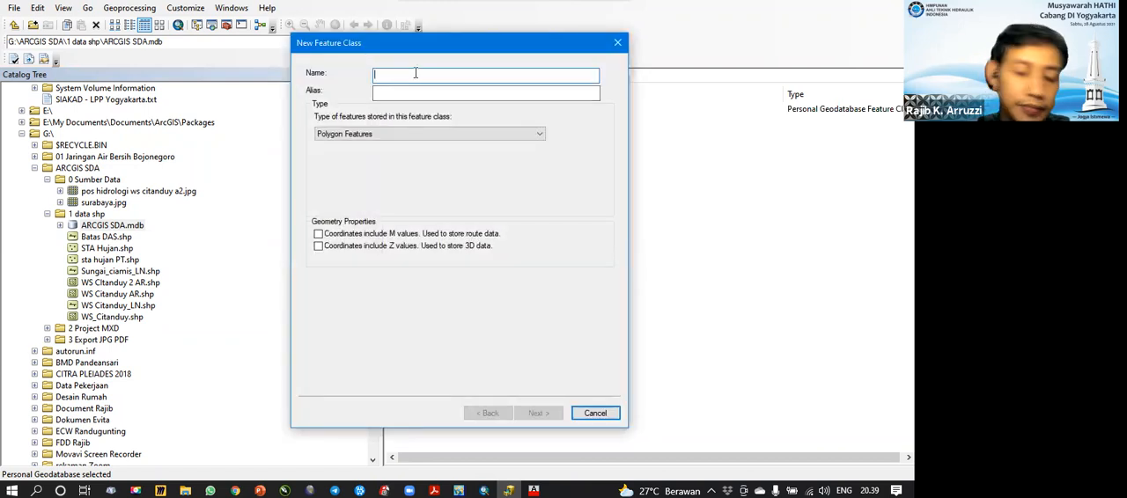
text(S)
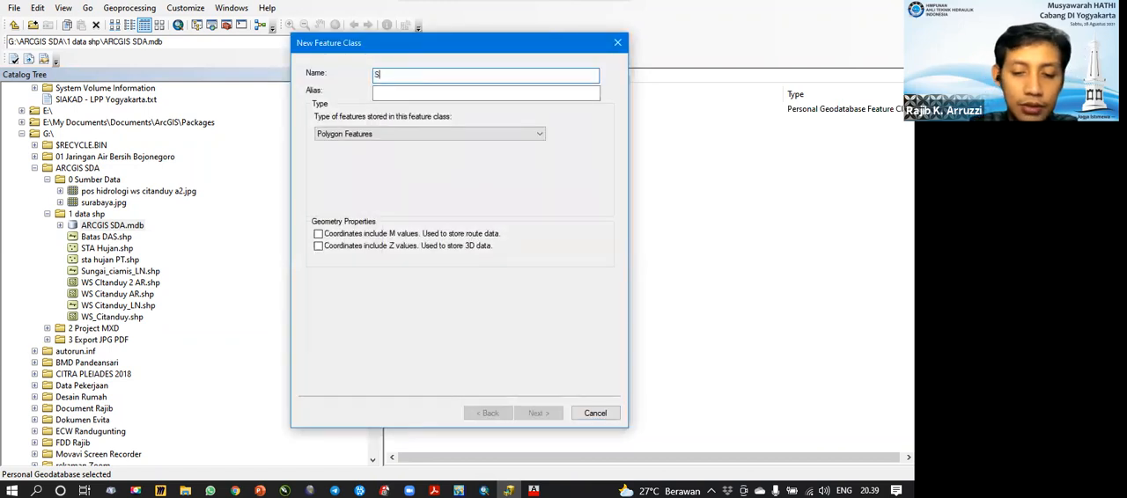
text(ungai_LN)
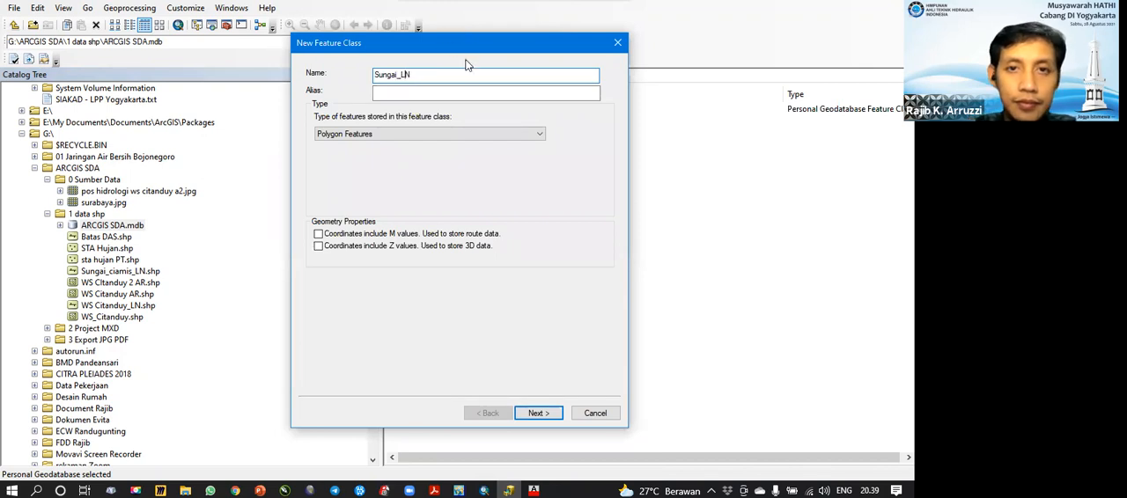
drag(467, 43, 532, 45)
click(545, 133)
click(527, 152)
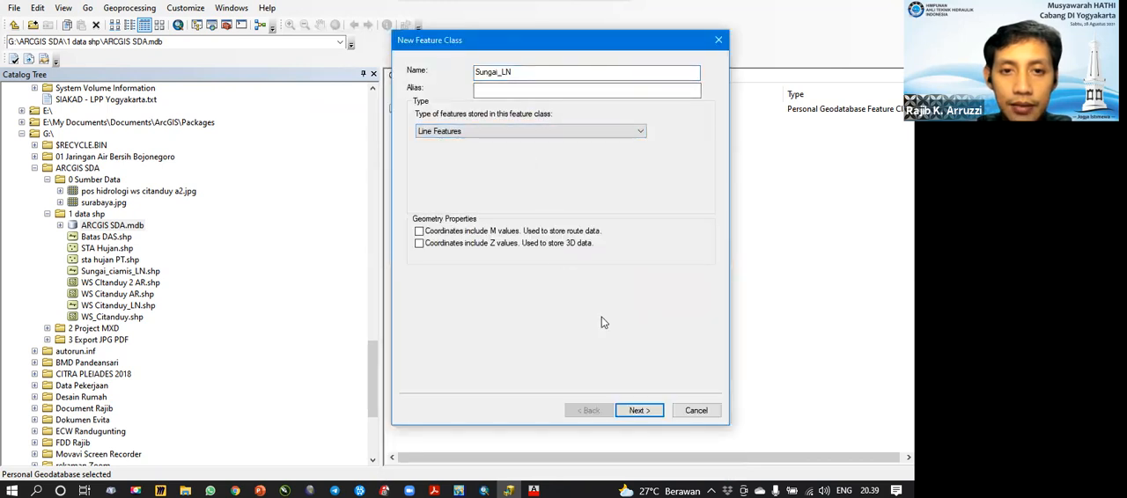
Step: Assign WGS 1984 UTM Zone 49S to the Sungai_LN feature class and accept the default XY tolerance
click(638, 411)
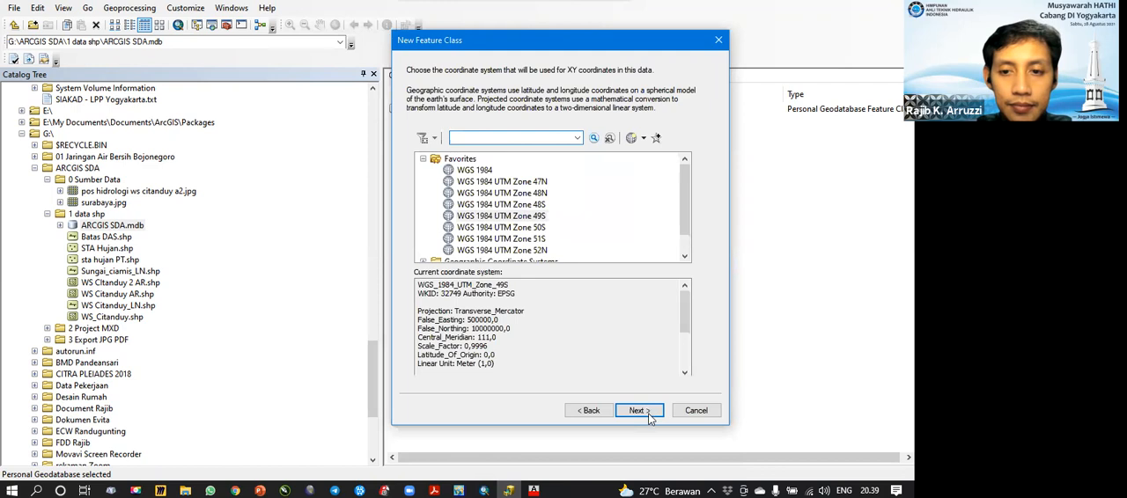
click(510, 216)
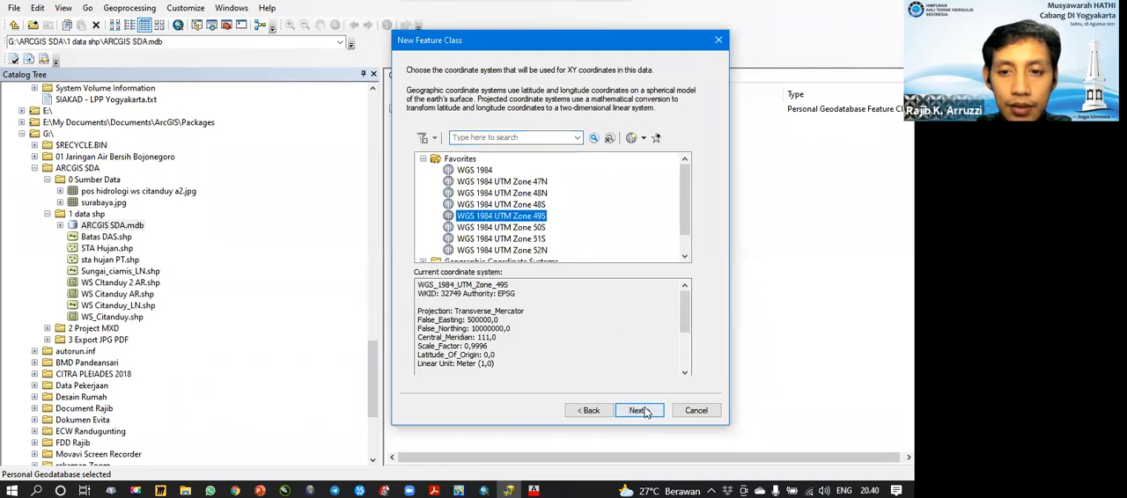
click(639, 410)
click(639, 410)
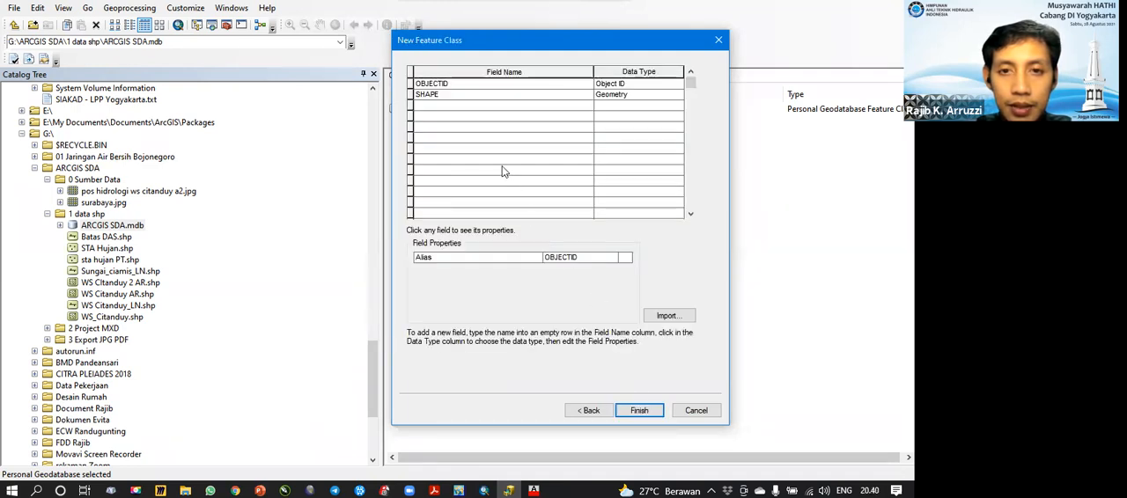
Step: Add a text field Nama and a Double field Panjang to the Sungai_LN feature class
click(440, 107)
text(Nama)
click(484, 115)
text(Panjang)
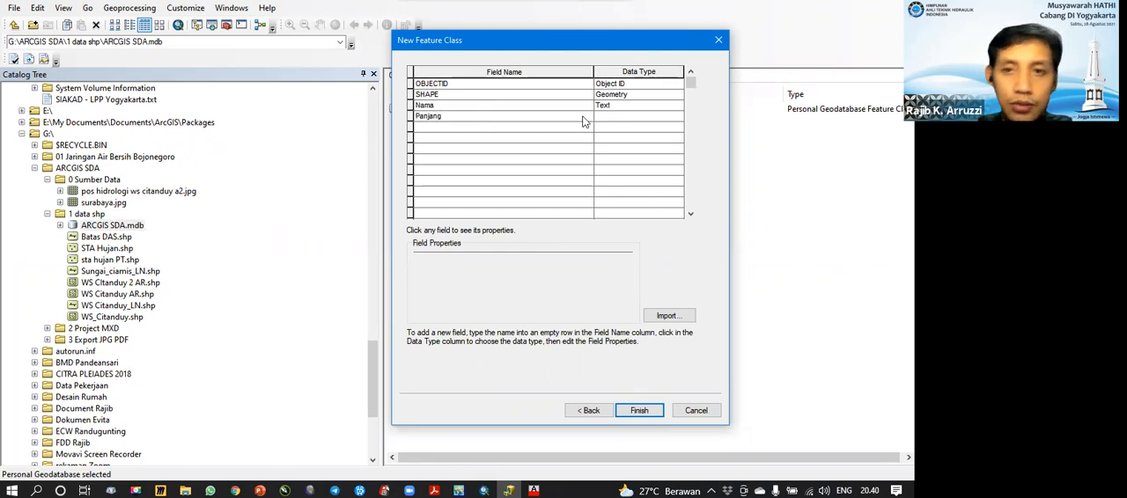
click(619, 116)
click(619, 116)
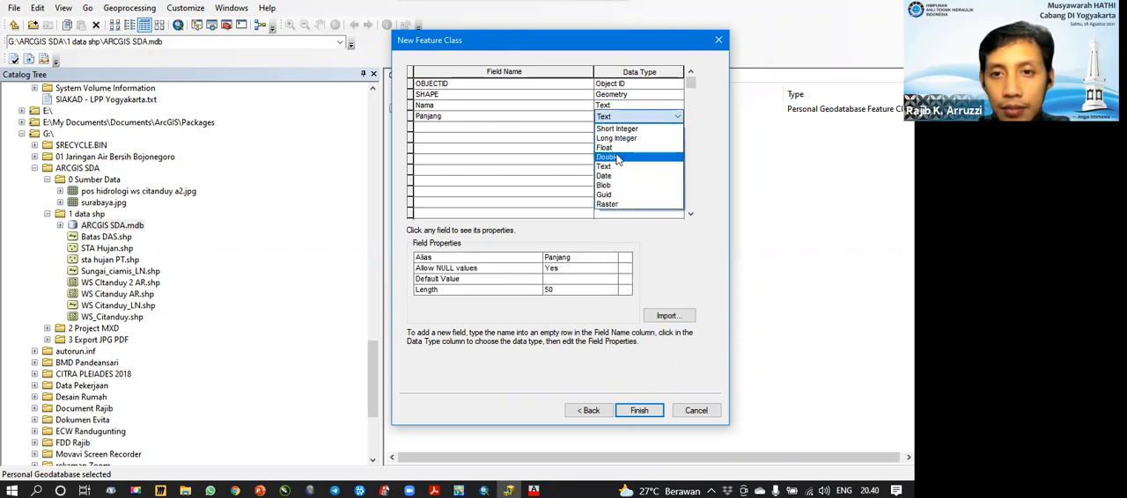
click(620, 157)
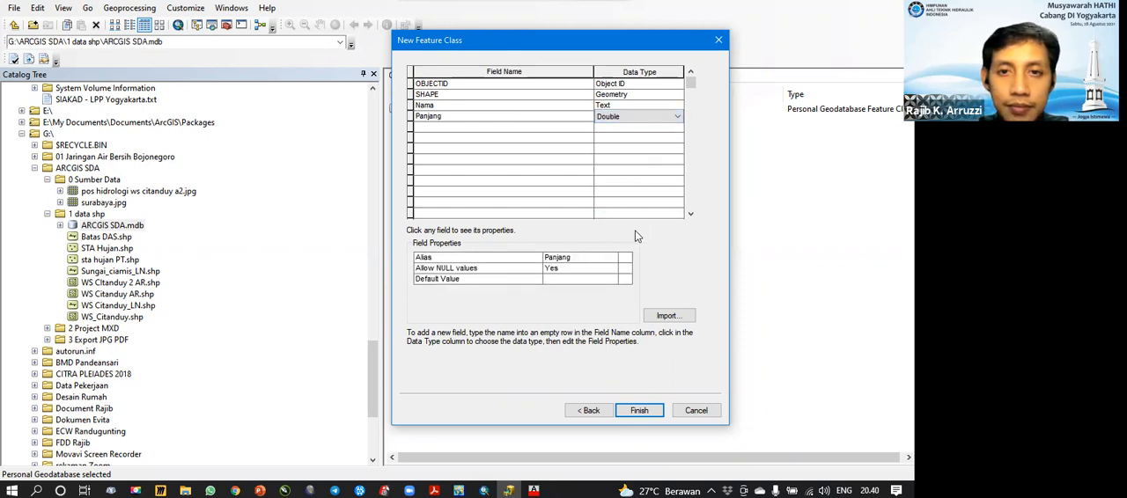
Step: Set the length of the Nama field to 100 and finish creating the Sungai_LN feature class
click(620, 107)
click(620, 107)
click(561, 289)
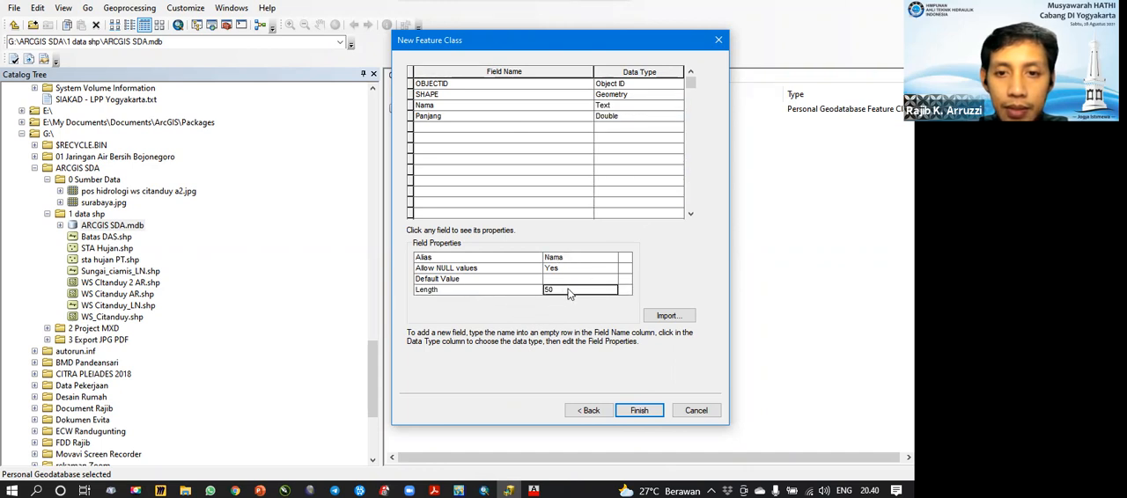
key(BackSpace)
key(BackSpace)
text(100)
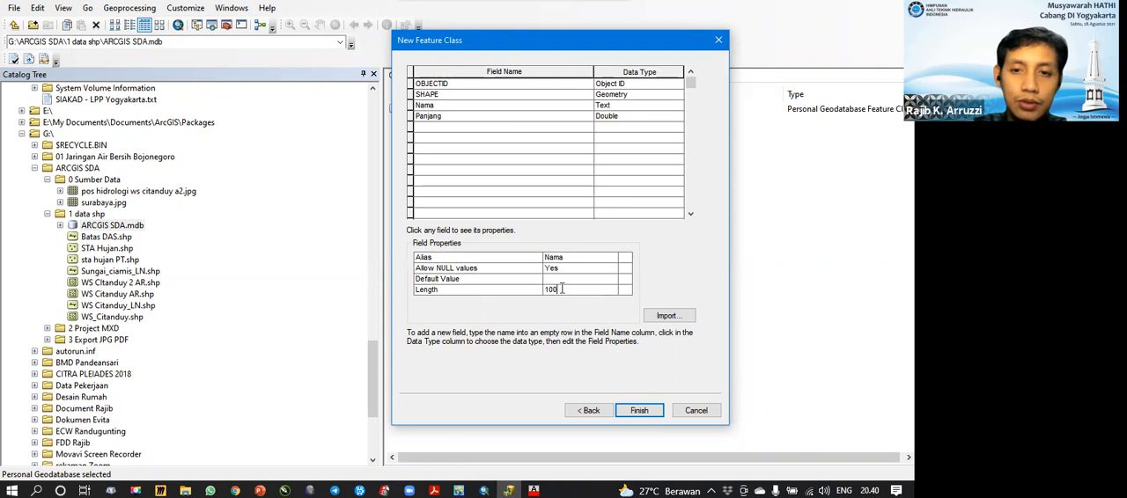
click(640, 411)
Step: Start a third feature class in the ARCGIS SDA geodatabase, named WS_Citanduy_AR and storing Polygon Features
right_click(428, 158)
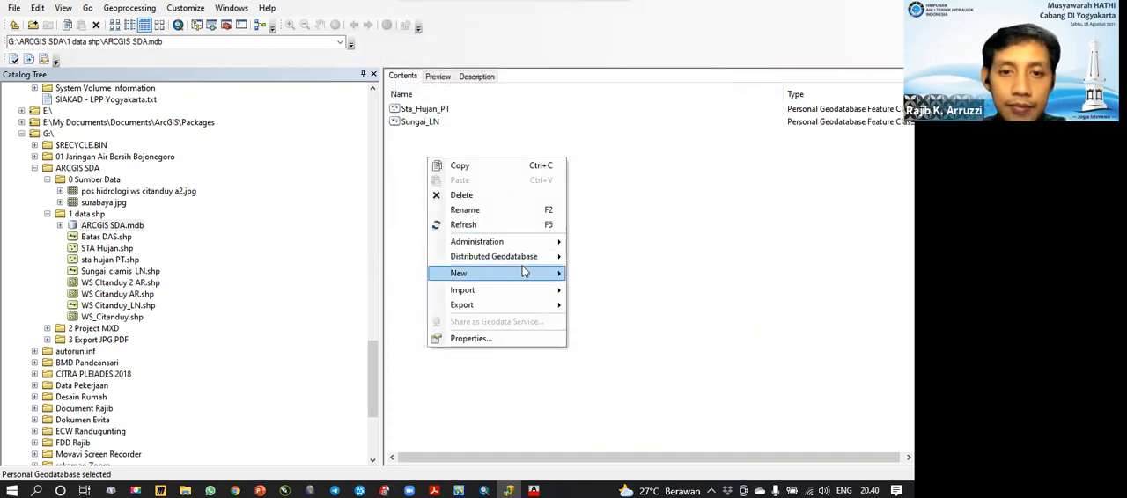
mouse_move(523, 269)
click(601, 282)
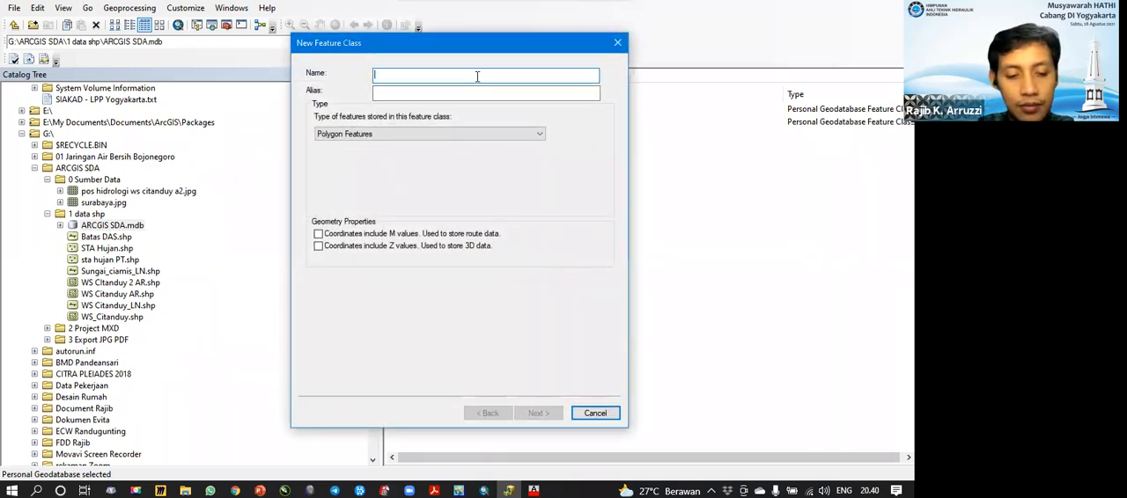
text(WS)
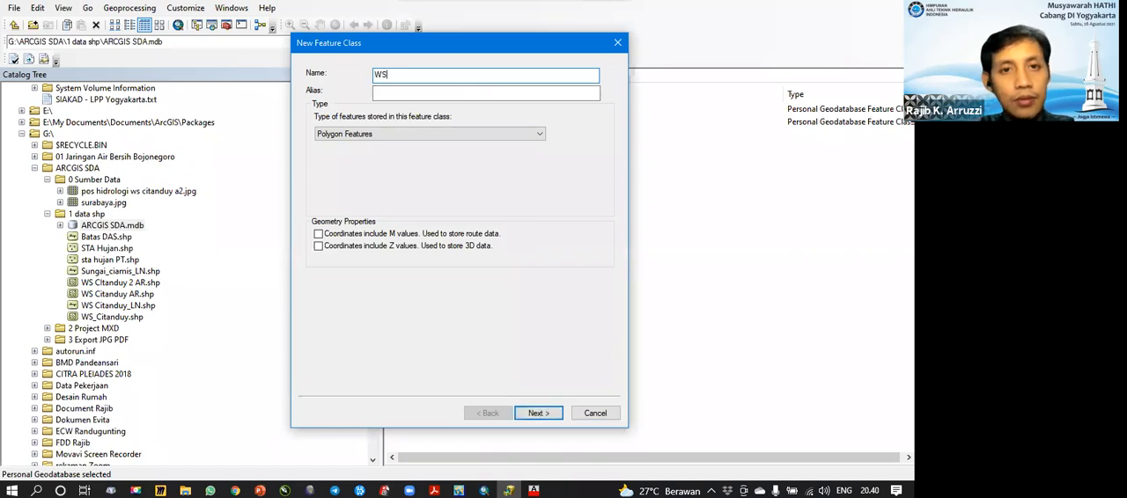
text(_Citanduy)
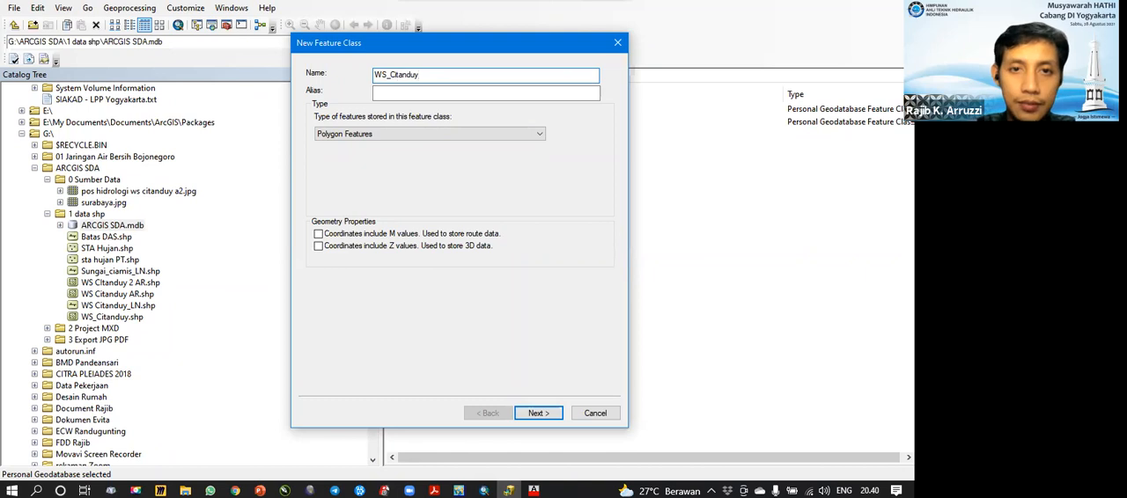
text(_AR)
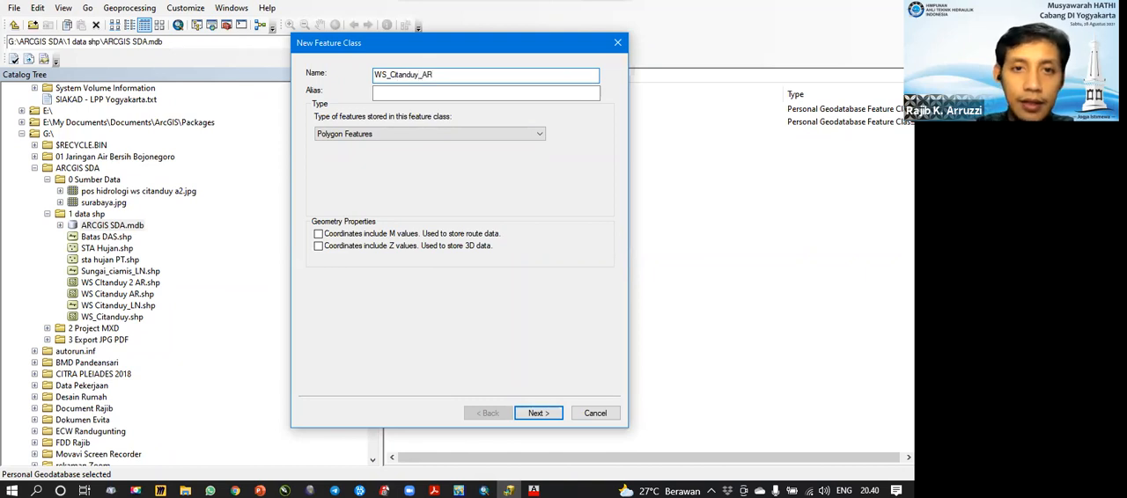
click(362, 135)
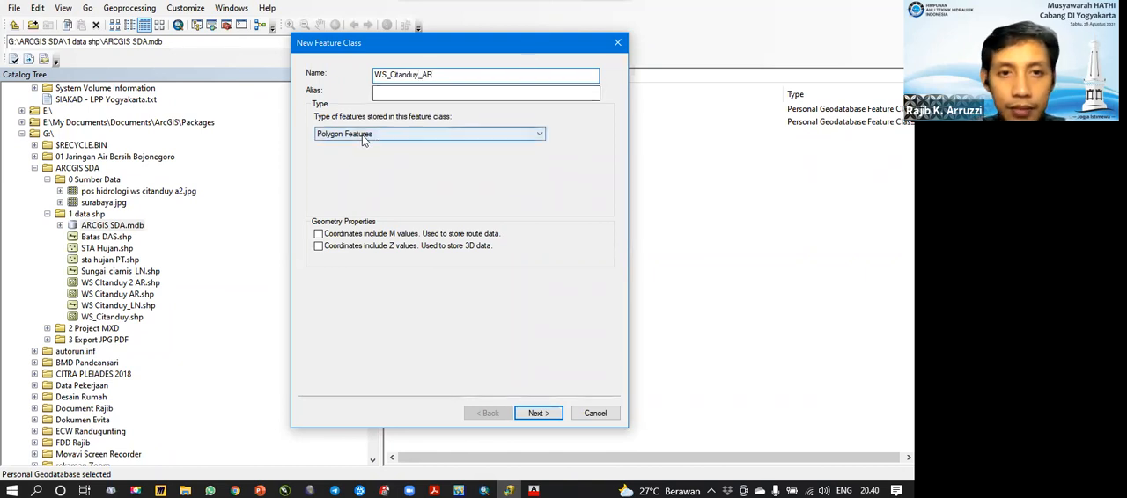
Step: Accept WGS 1984 UTM Zone 49S and the default XY tolerance for the WS_Citanduy_AR feature class
click(536, 413)
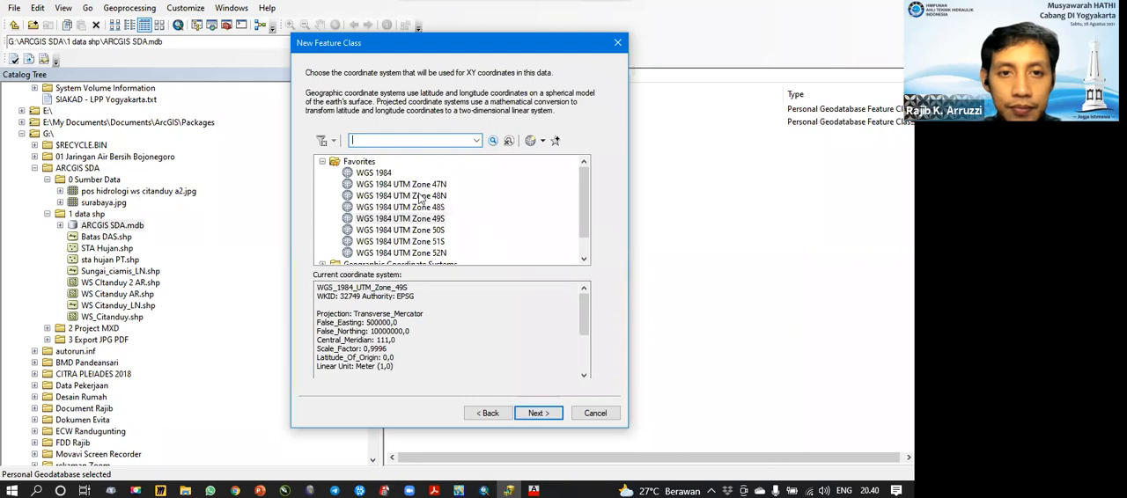
click(533, 413)
click(537, 413)
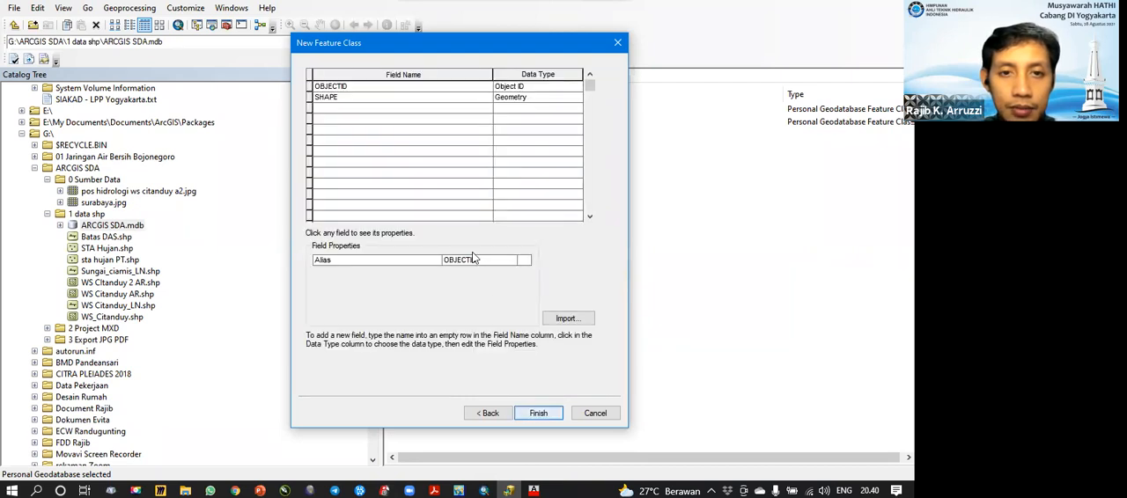
Step: Add a text field Nama and a Double field Luas, and finish creating the WS_Citanduy_AR feature class
click(359, 107)
text(Nama)
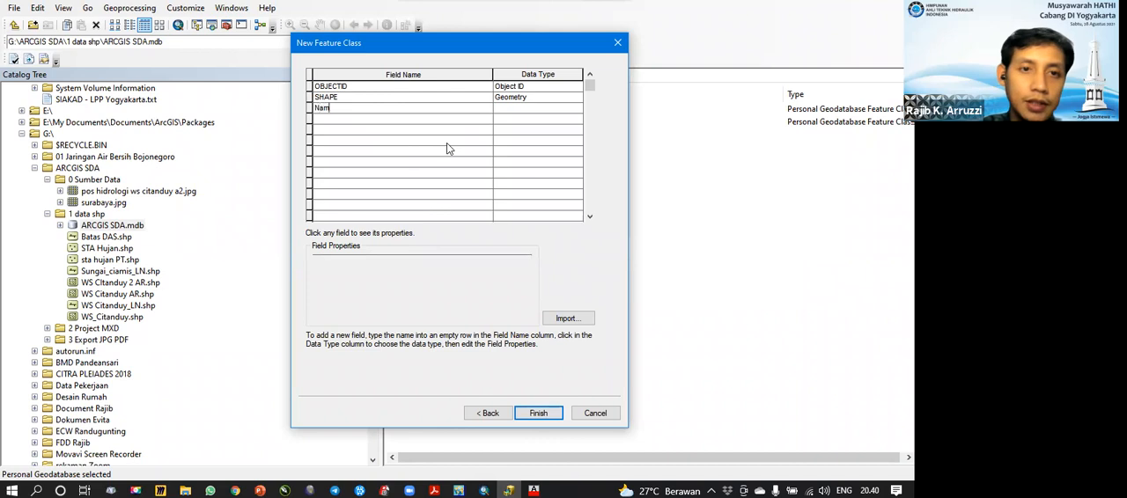
click(434, 119)
text(Luas)
click(541, 121)
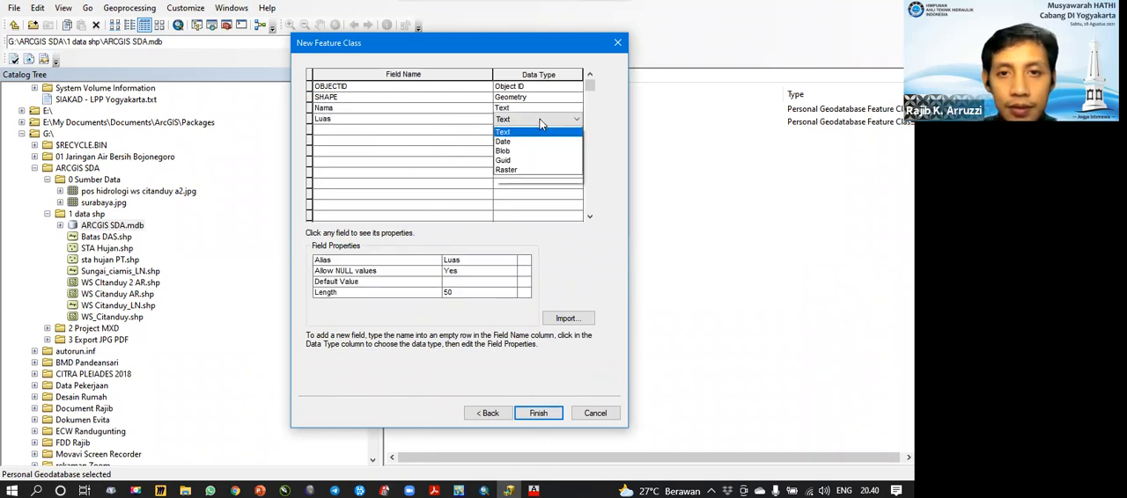
click(536, 164)
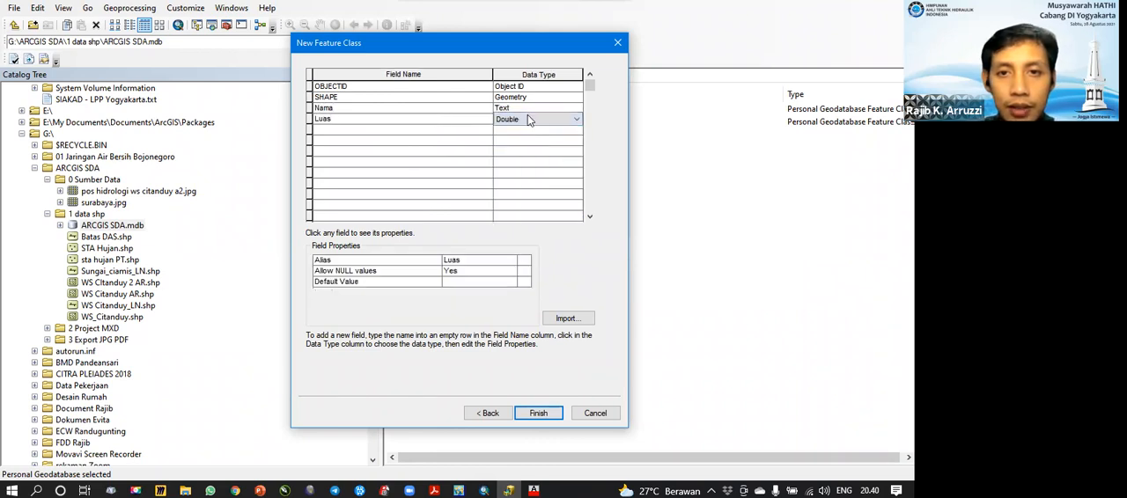
click(538, 413)
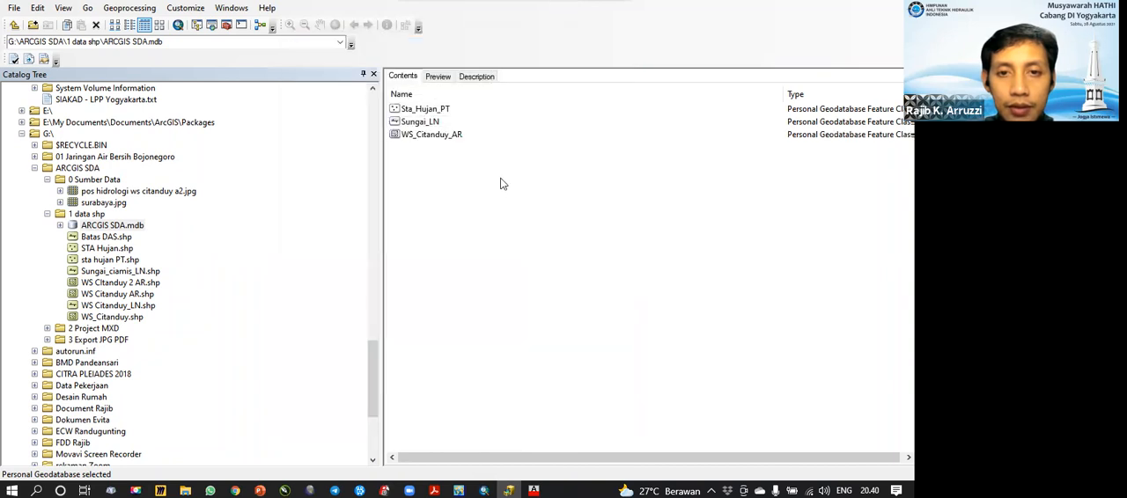
Step: Change the data type of the X and Y fields of the Sta_Hujan_PT feature class to Double
click(424, 109)
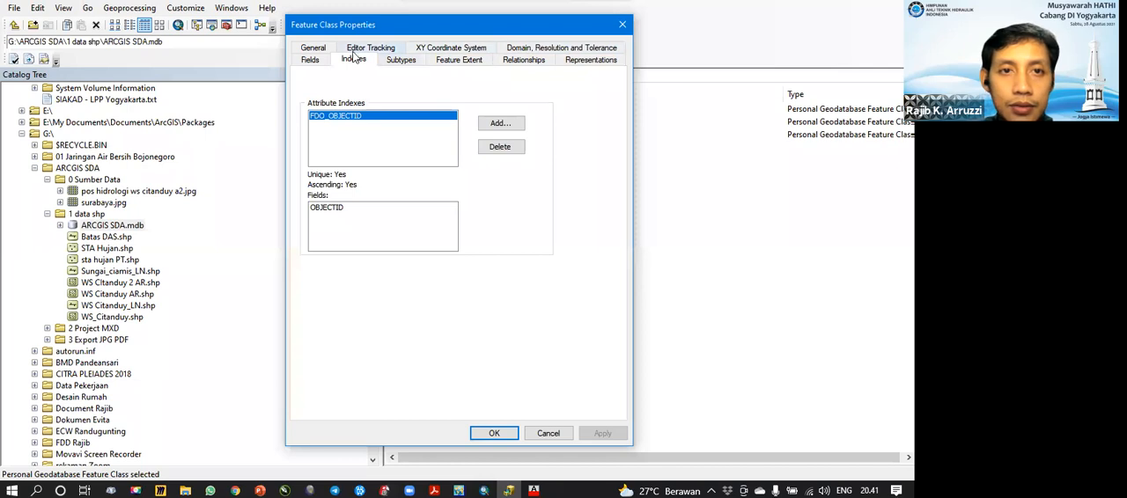
click(313, 60)
click(379, 136)
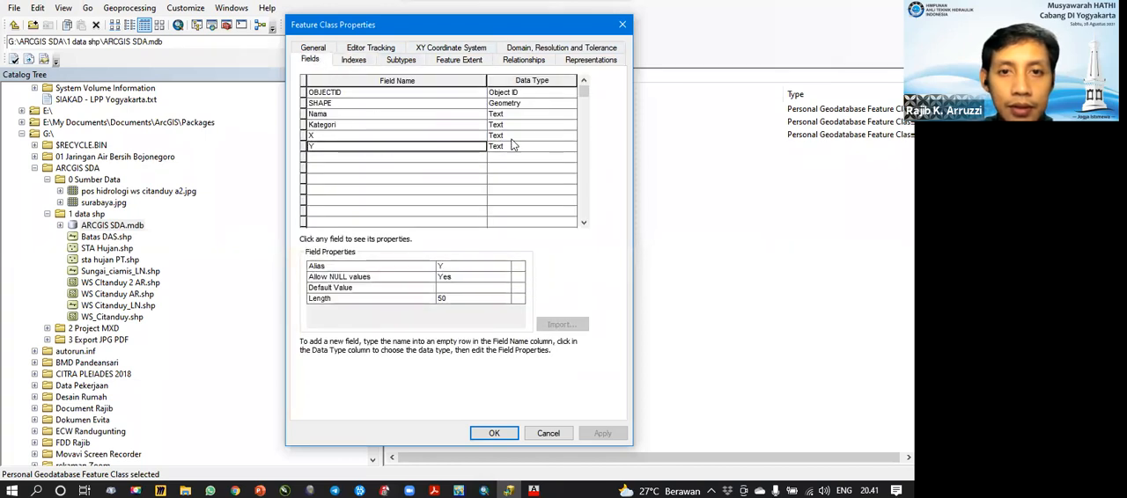
click(569, 135)
click(524, 177)
click(536, 145)
click(560, 188)
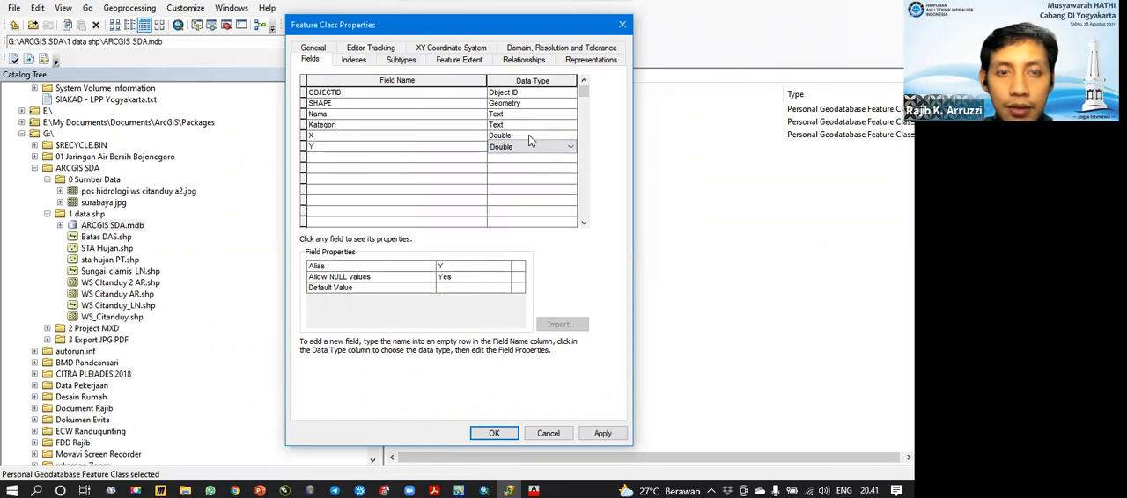
click(517, 125)
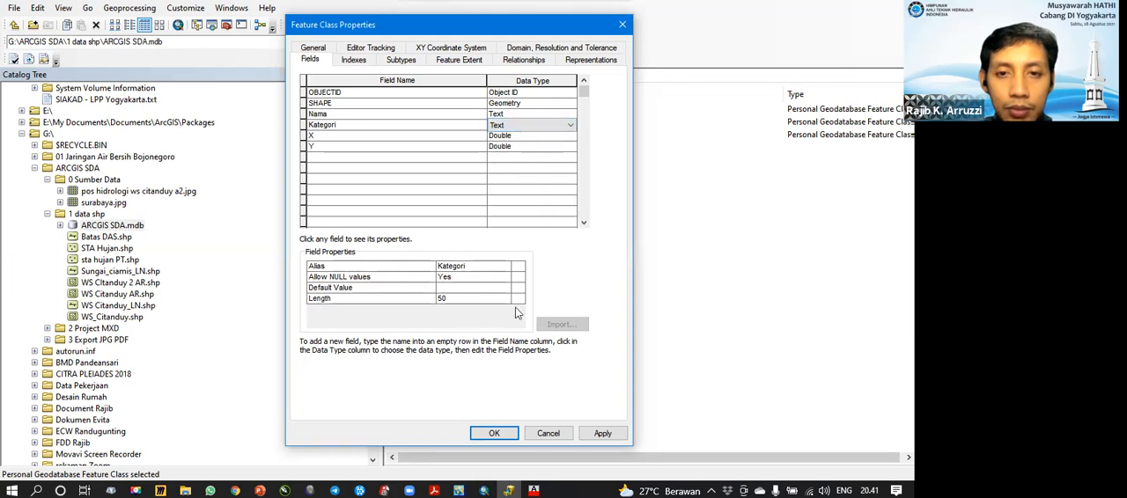
click(493, 433)
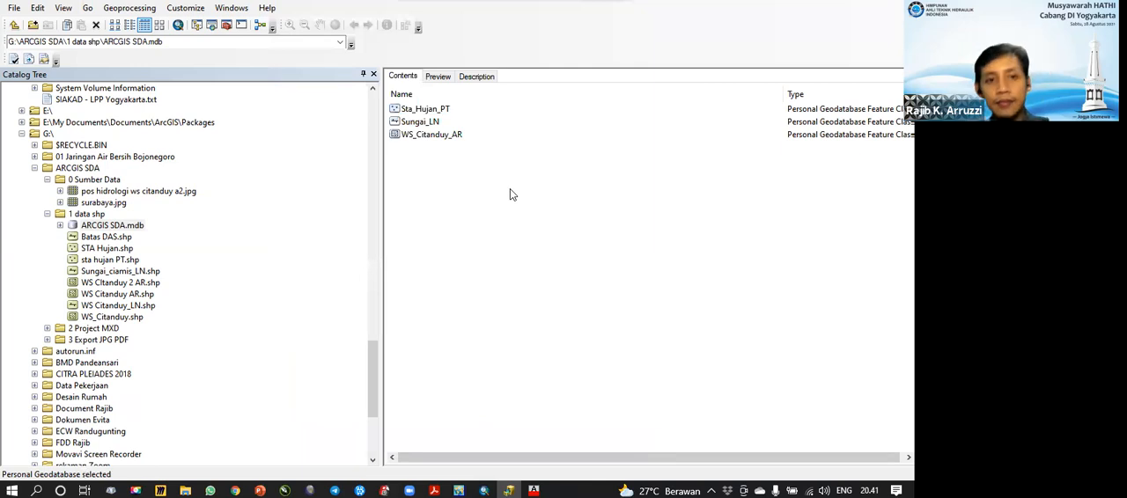
Step: Switch to ArcMap, turn on the pos hidrologi ws citanduy a2.jpg layer and zoom to its extent
click(60, 225)
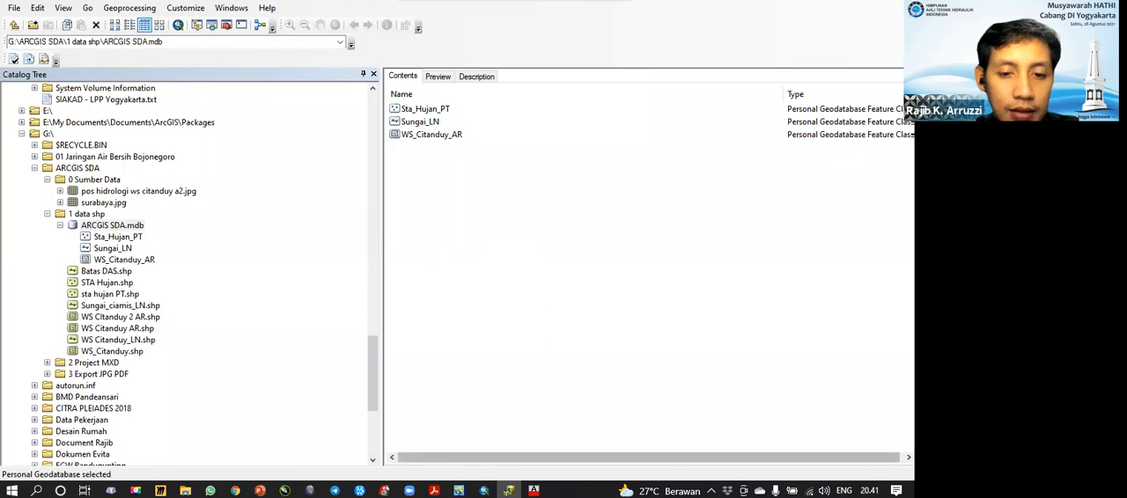
click(483, 490)
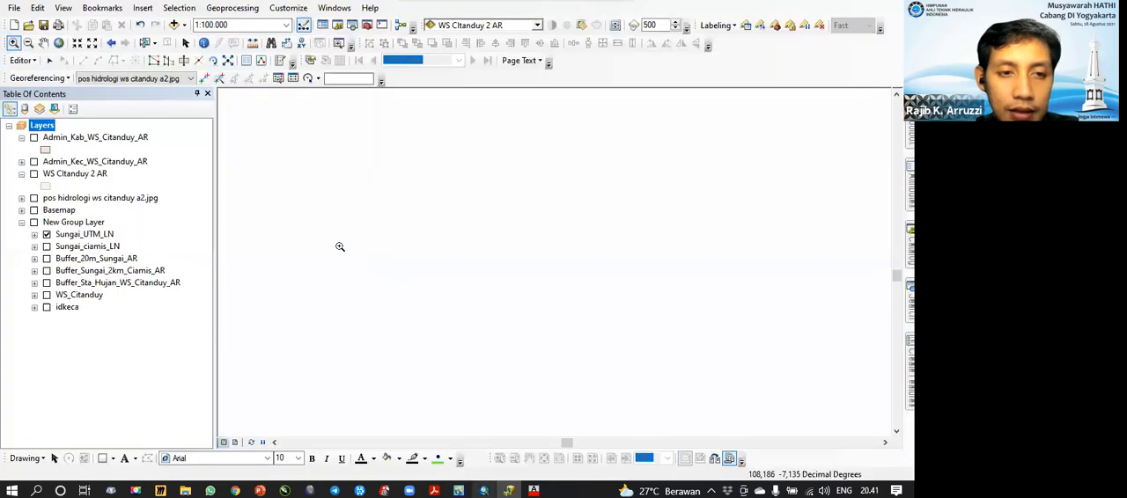
click(33, 198)
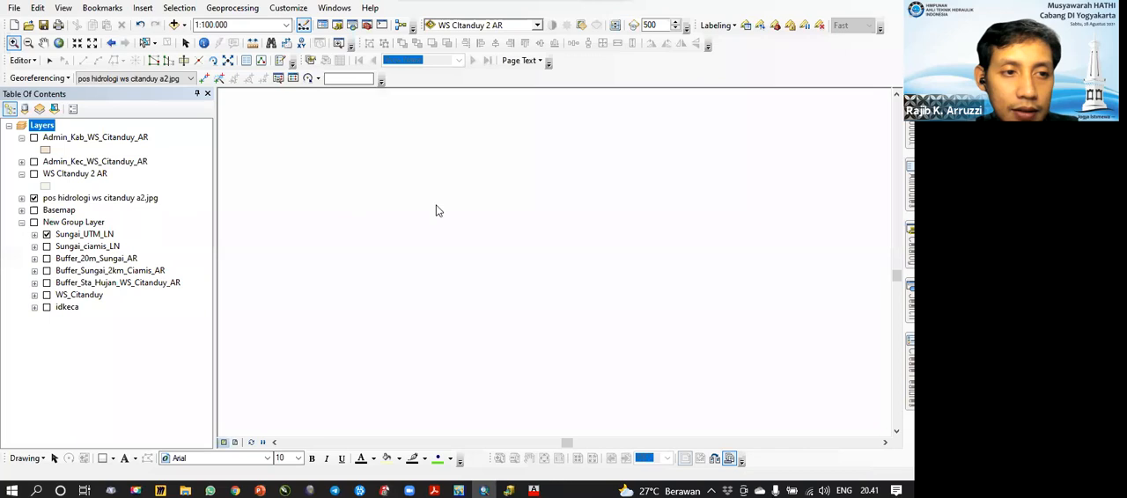
right_click(110, 199)
click(158, 265)
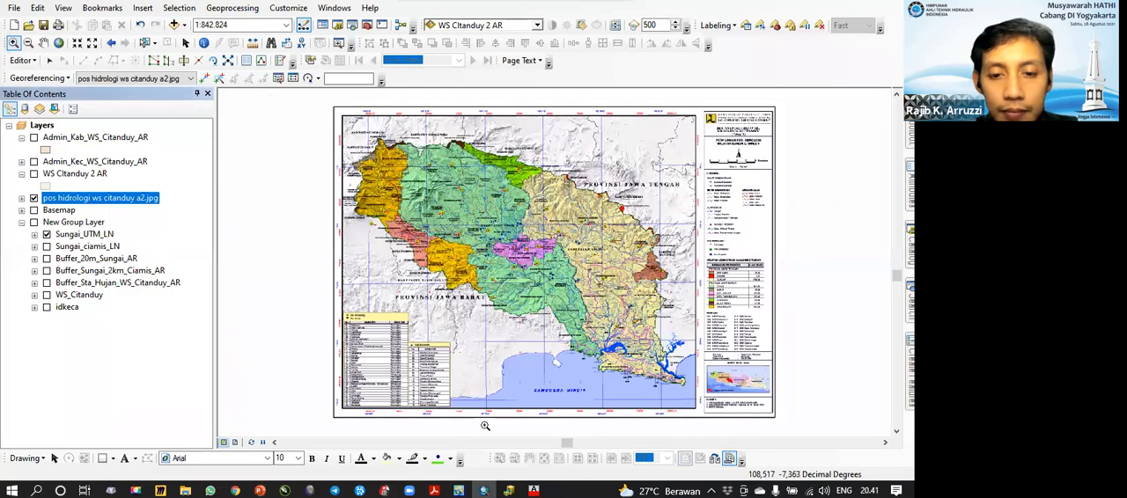
Step: Add the Sta_Hujan_PT, Sungai_LN and WS_Citanduy_AR feature classes from ArcCatalog to the ArcMap document
key(alt+Tab)
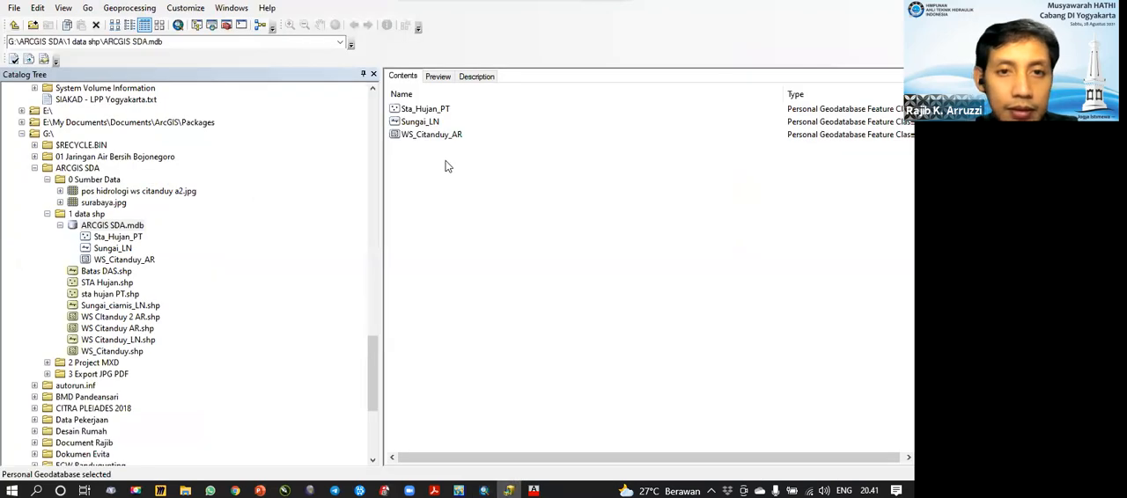
drag(417, 155, 456, 112)
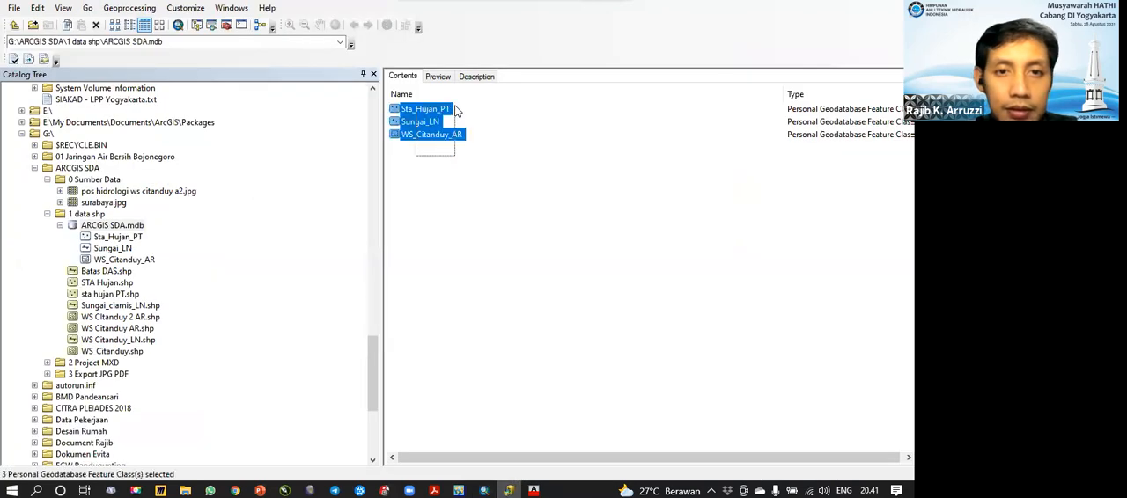
click(483, 491)
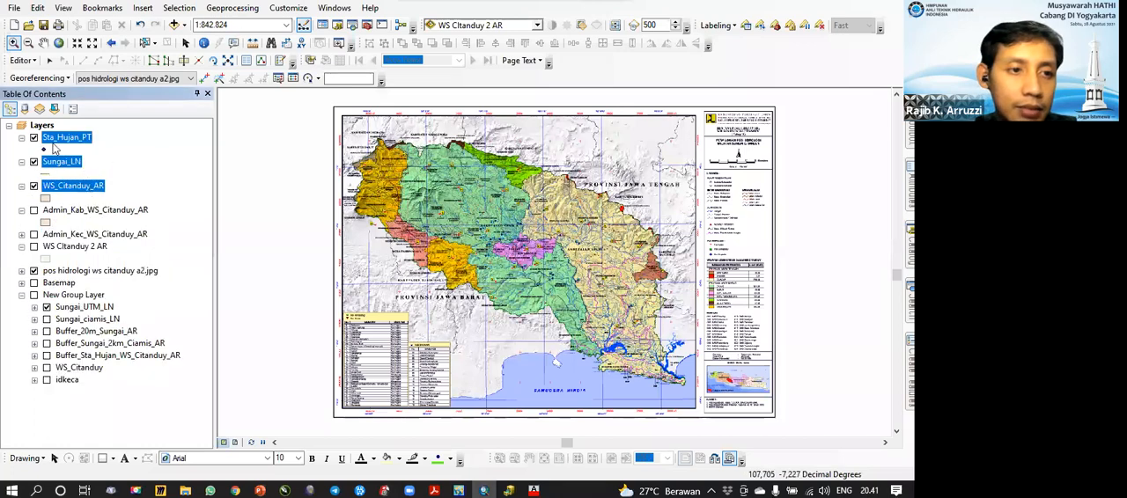
Step: Create a group layer in the Layers data frame and move Sta_Hujan_PT, Sungai_LN and WS_Citanduy_AR into it
right_click(41, 126)
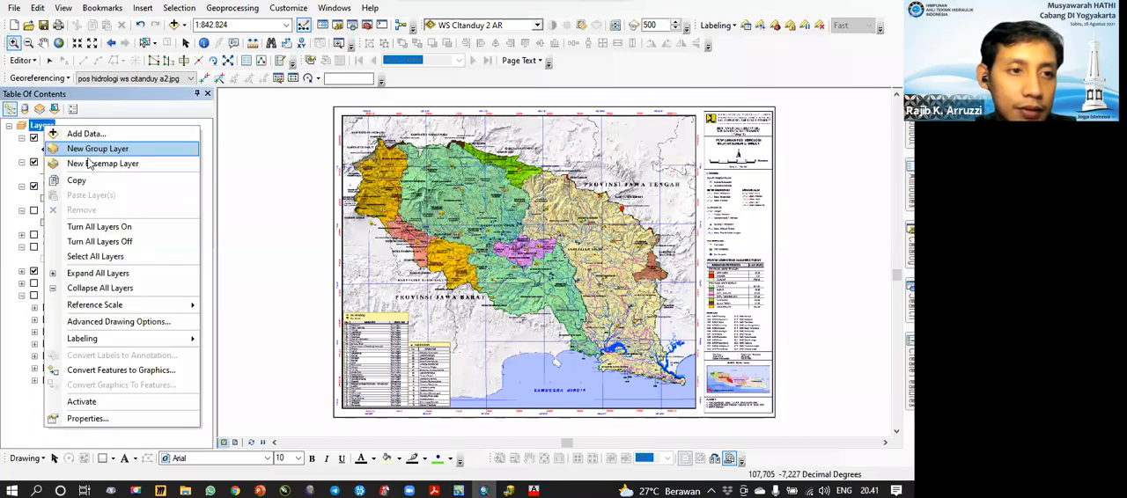
click(89, 150)
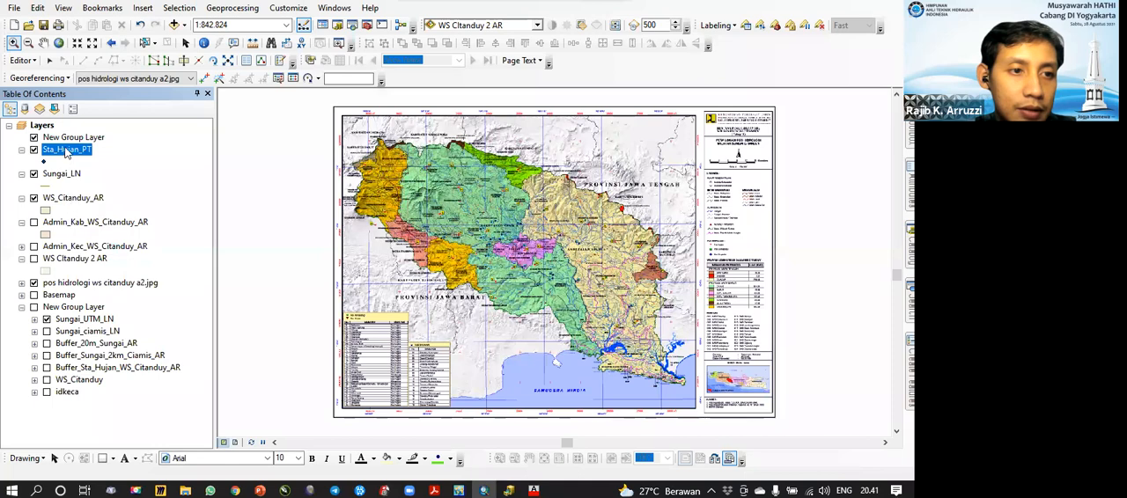
shift+click(72, 198)
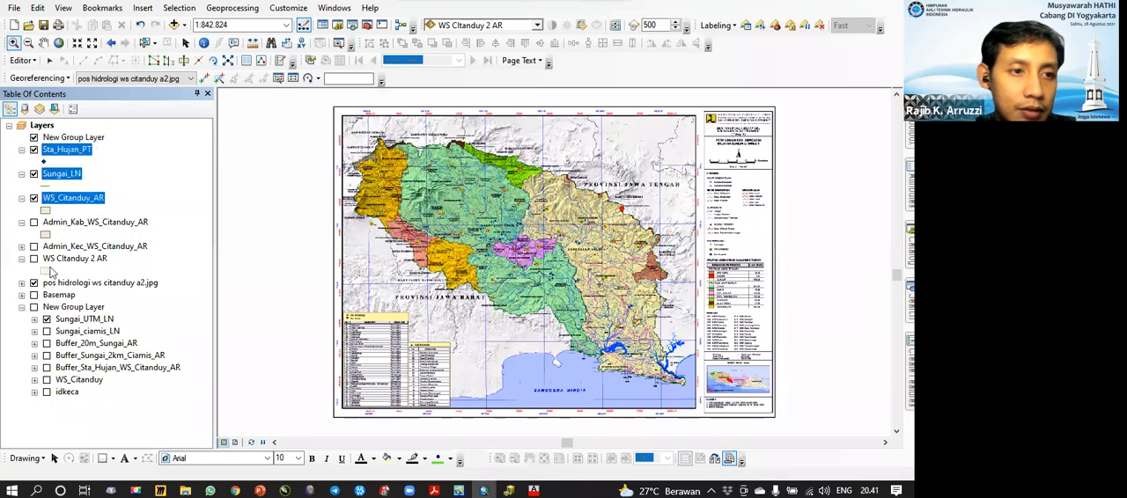
scroll(291, 188, up, 1)
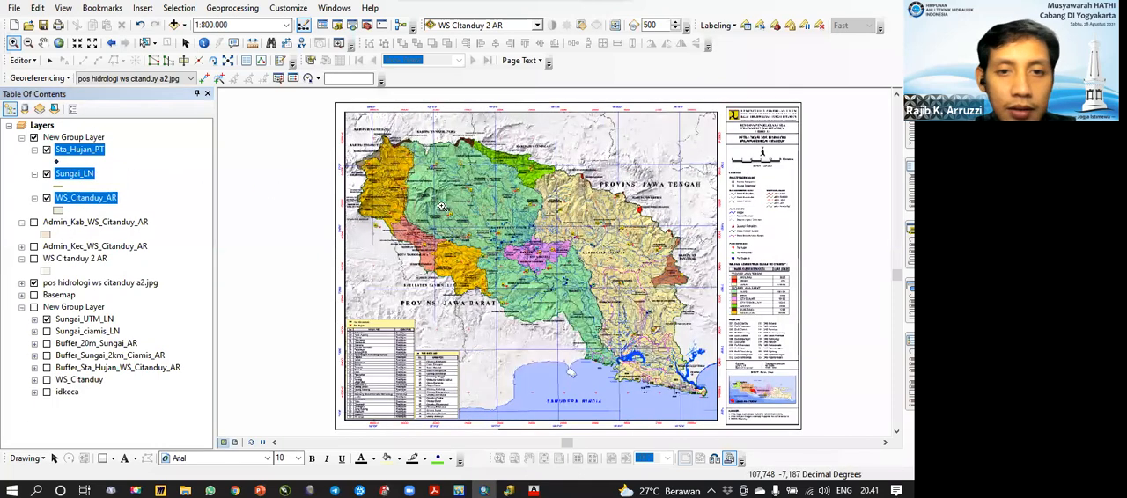
click(74, 137)
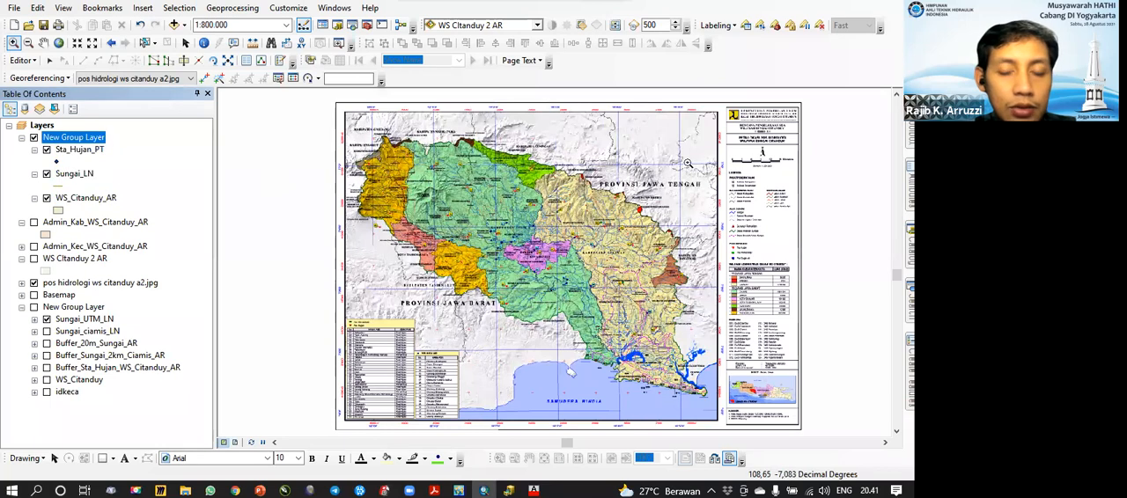
Step: Start an editing session on the WS_Citanduy_AR layer
click(184, 44)
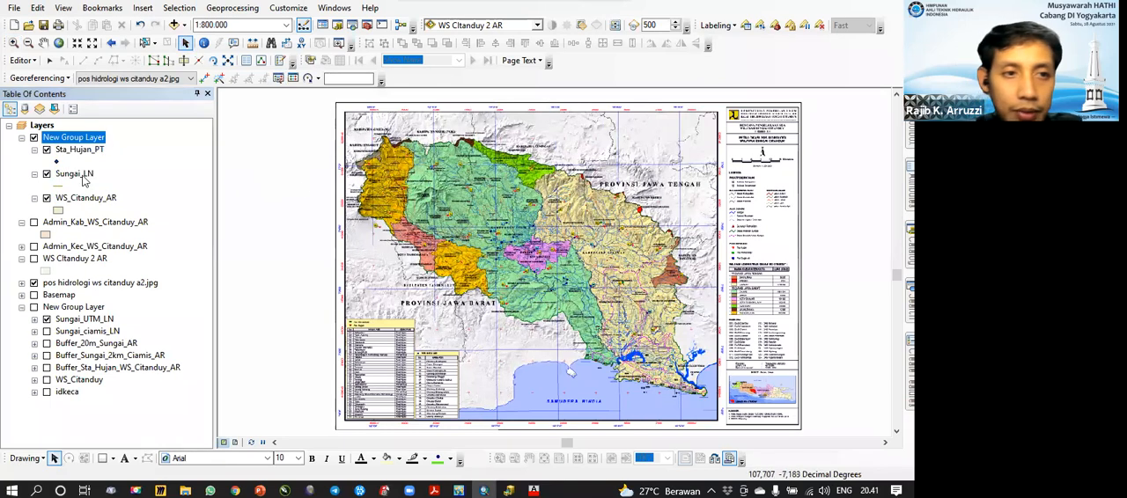
click(77, 199)
right_click(82, 199)
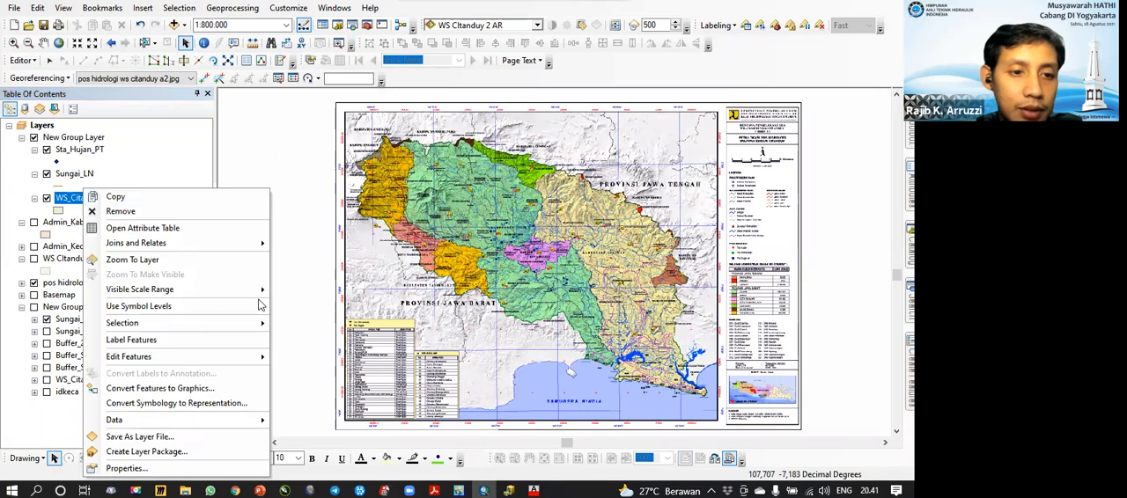
mouse_move(233, 367)
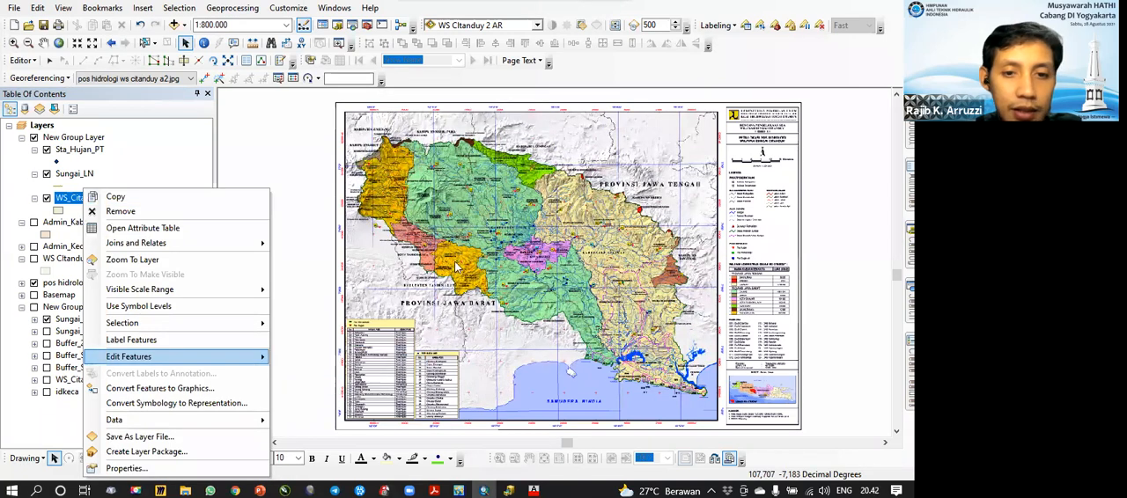
click(308, 358)
click(413, 280)
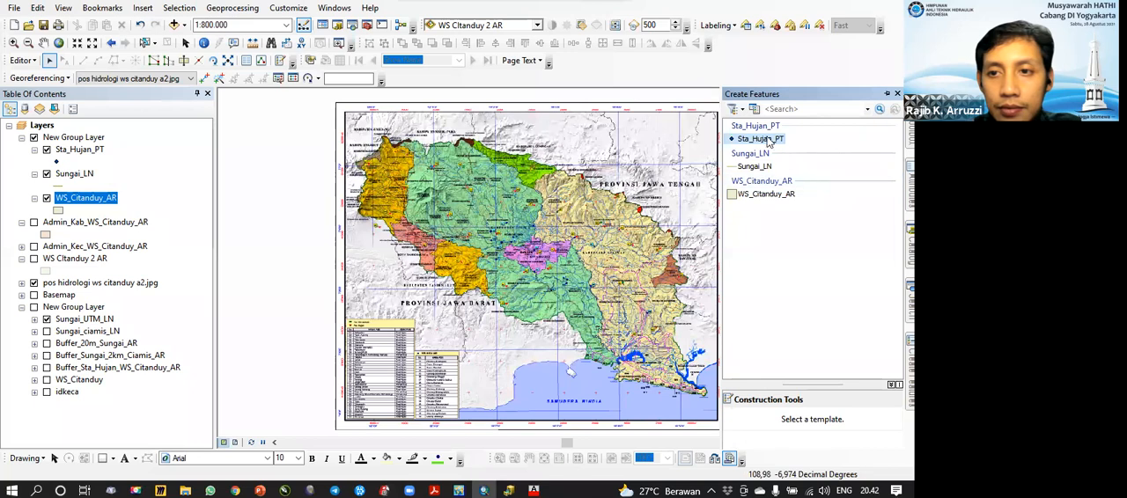
Step: Digitize the outer boundary of the whole Citanduy basin as one WS_Citanduy_AR polygon, with a perimeter of about 319 km
click(763, 194)
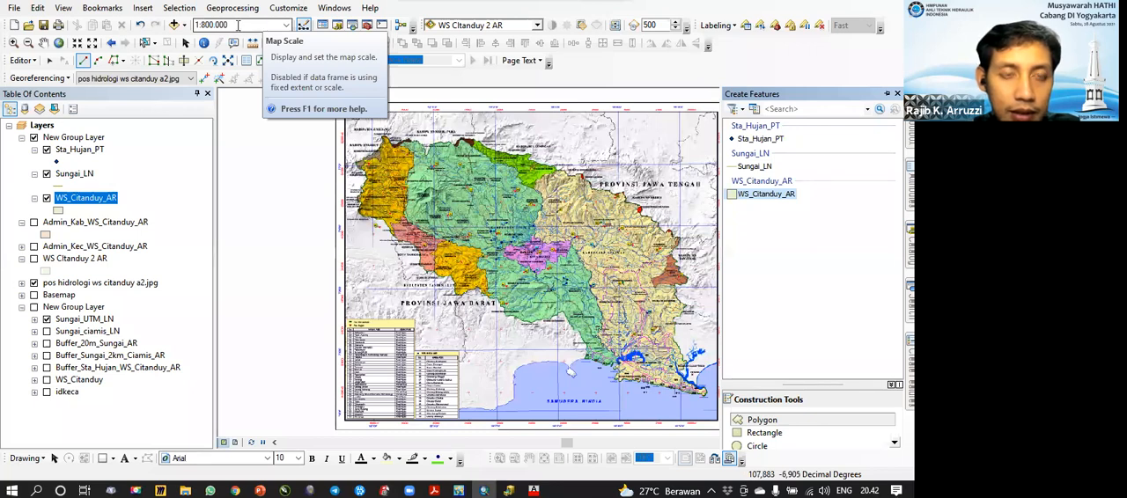
click(358, 180)
click(358, 199)
click(368, 219)
click(384, 228)
click(409, 255)
click(437, 285)
click(463, 300)
click(543, 332)
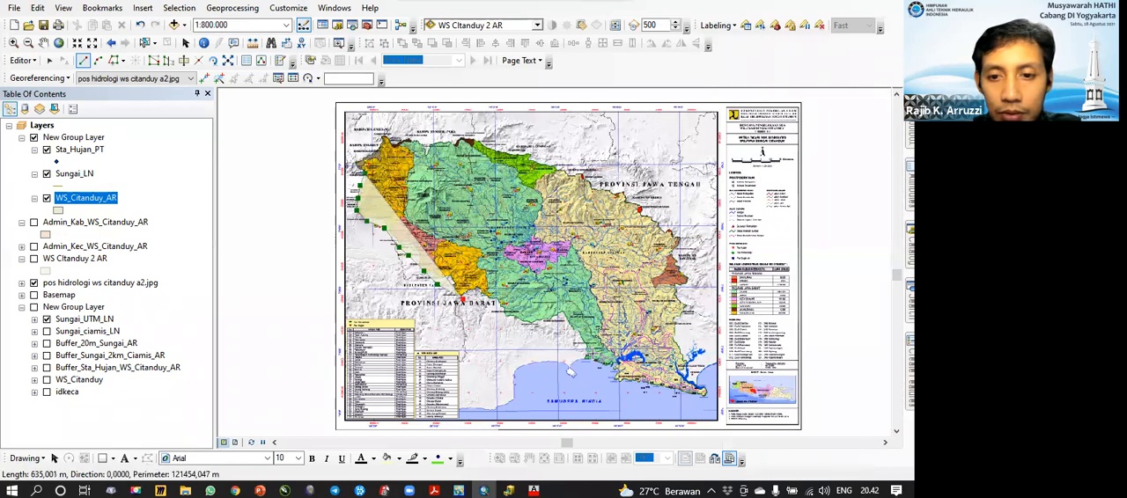
click(513, 314)
click(577, 330)
click(599, 364)
click(619, 375)
click(681, 394)
click(709, 391)
click(696, 373)
click(685, 352)
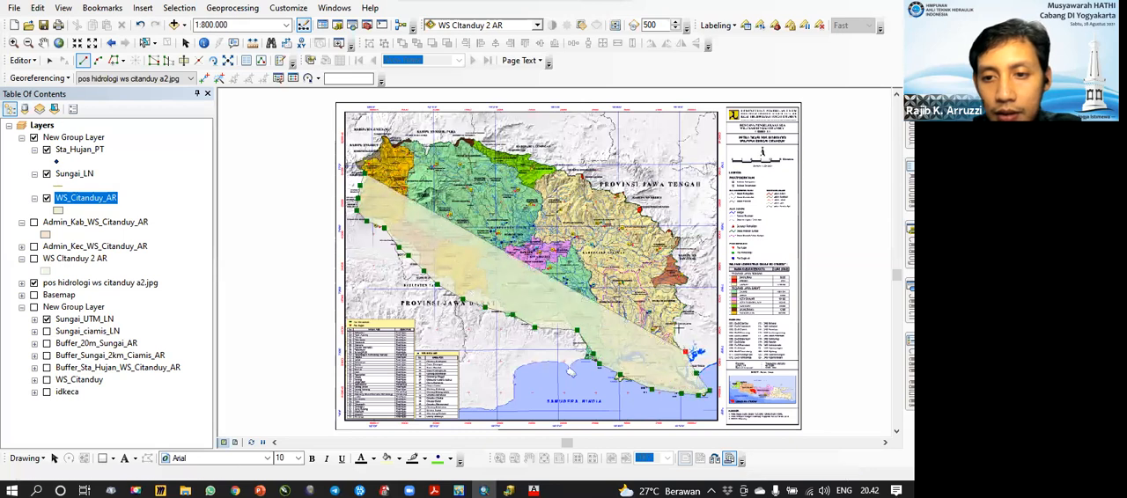
click(686, 327)
click(687, 305)
click(687, 288)
click(684, 262)
click(674, 243)
click(672, 226)
click(651, 204)
click(634, 192)
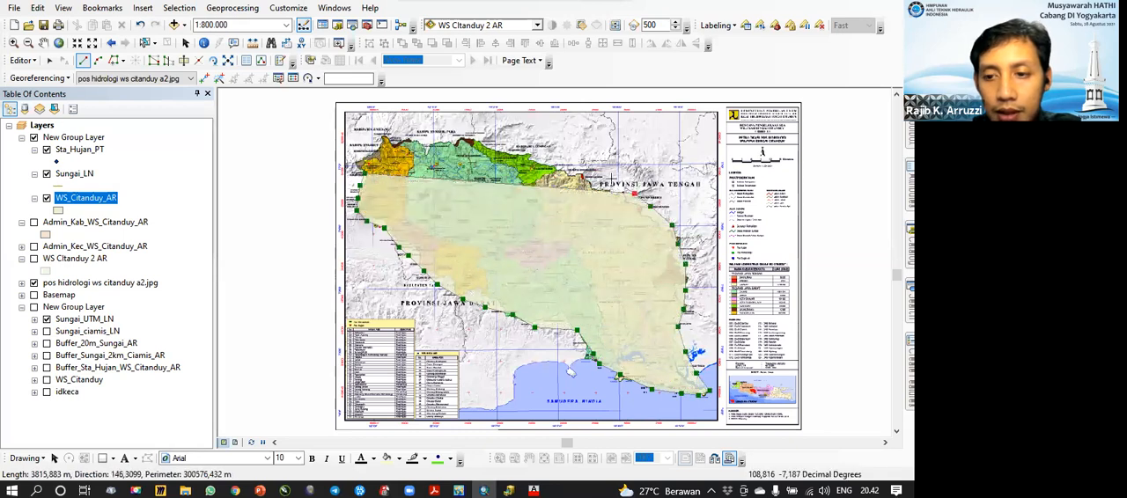
click(621, 184)
click(595, 163)
click(561, 159)
click(527, 152)
click(483, 139)
click(453, 132)
click(431, 141)
click(406, 135)
click(379, 132)
click(374, 143)
click(357, 160)
click(363, 173)
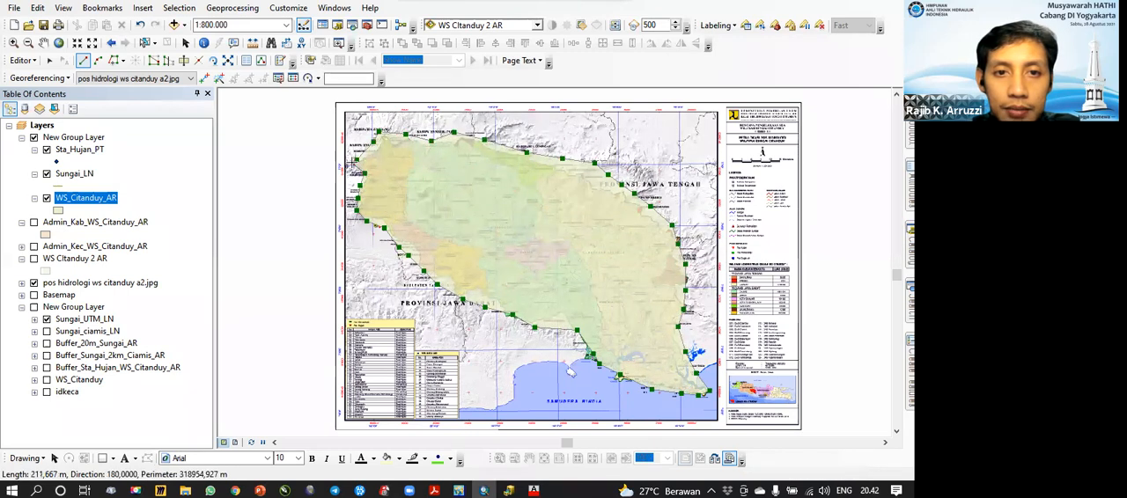
double_click(363, 173)
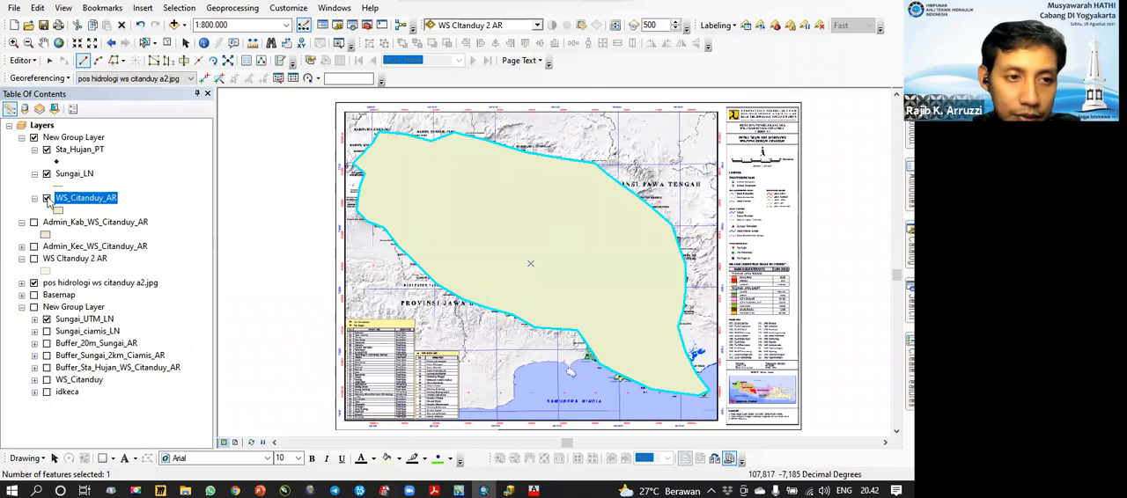
Step: Enter WS Citanduy as the Nama of the new polygon in the WS_Citanduy_AR attribute table
right_click(89, 197)
click(105, 227)
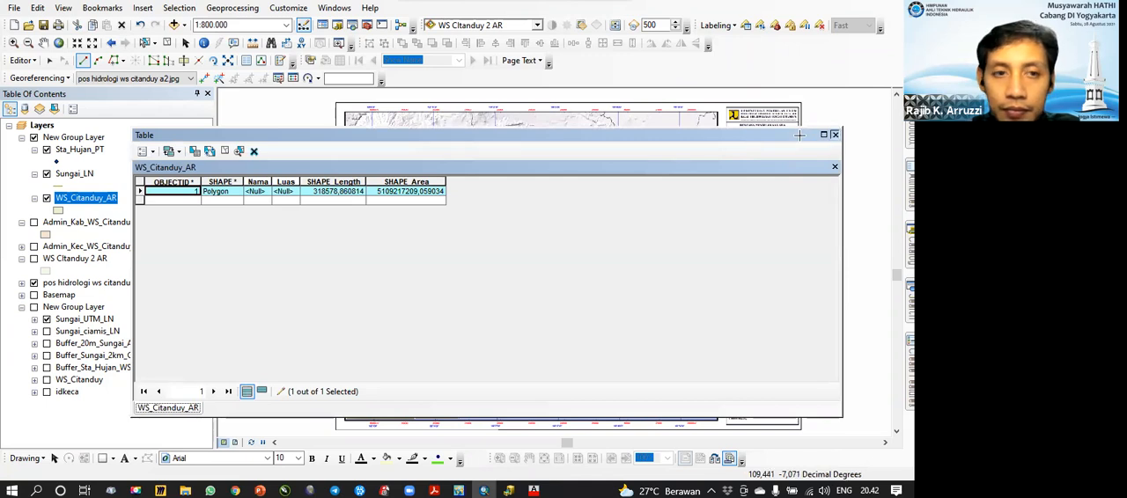
click(834, 135)
right_click(76, 201)
click(123, 156)
click(255, 192)
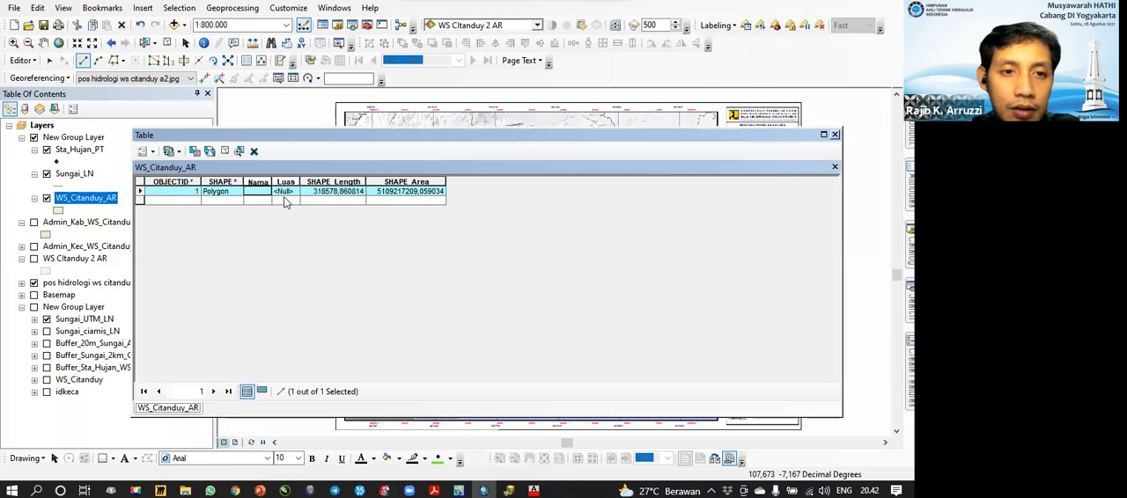
text(WS C)
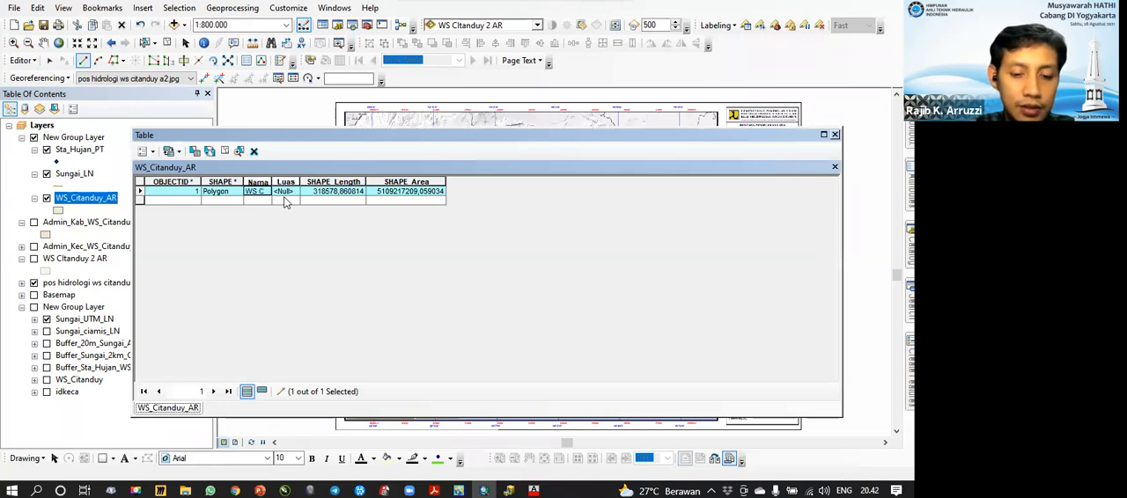
text(itanduy)
Step: Calculate the polygon's area in square kilometers into the Luas field and close the attribute table
click(295, 191)
right_click(287, 182)
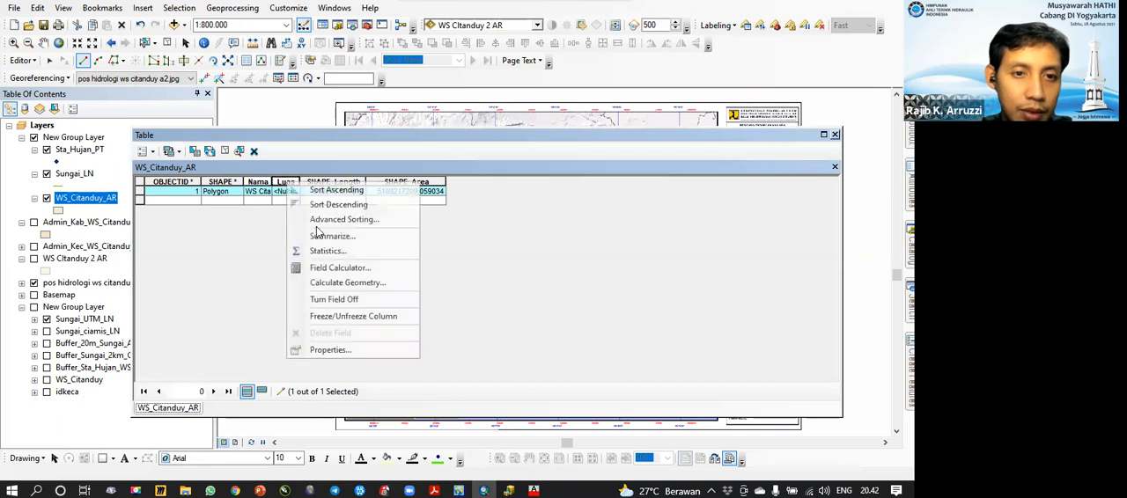
click(339, 280)
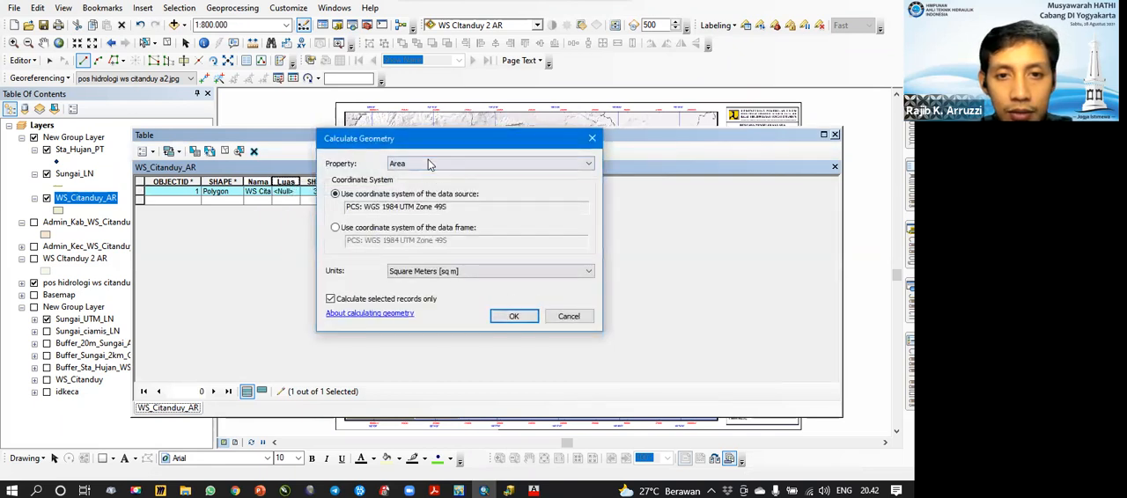
click(455, 271)
click(457, 301)
click(467, 271)
click(500, 327)
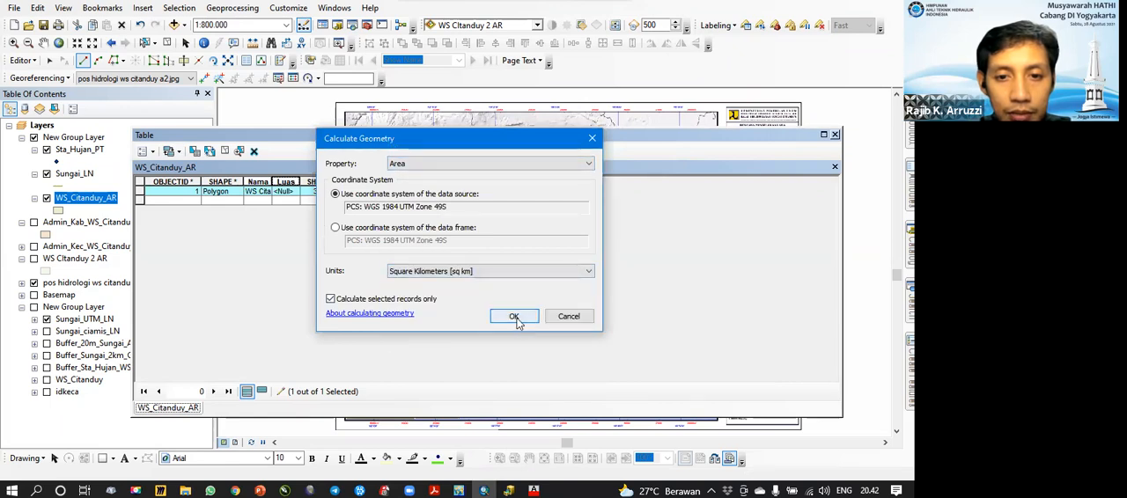
key(Return)
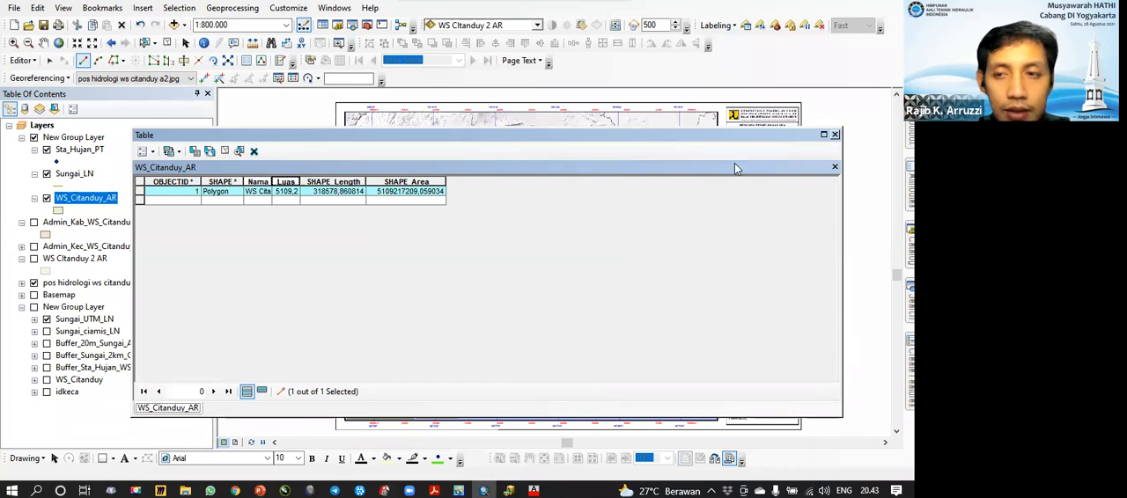
click(834, 135)
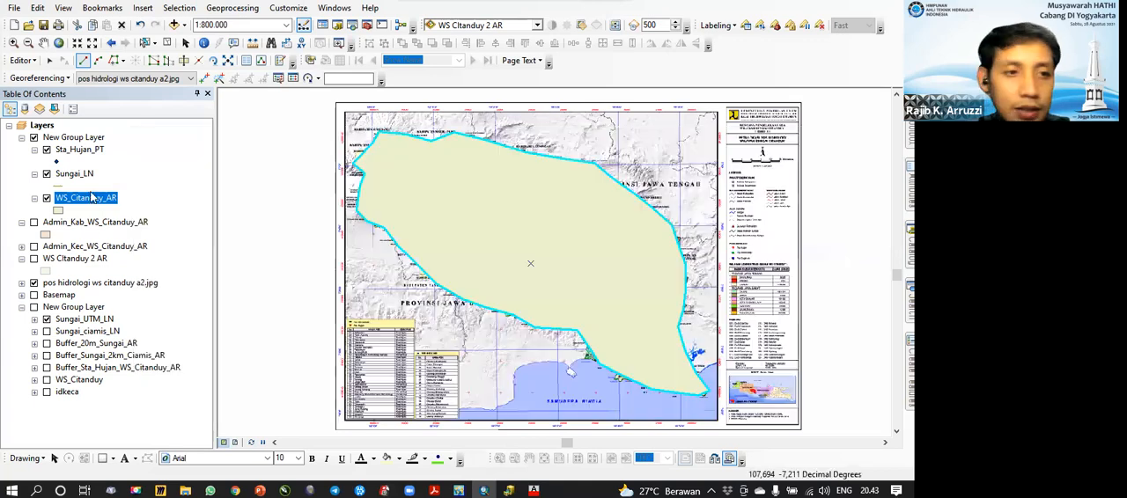
Step: Save the edits made to the WS_Citanduy_AR layer
click(33, 63)
click(42, 107)
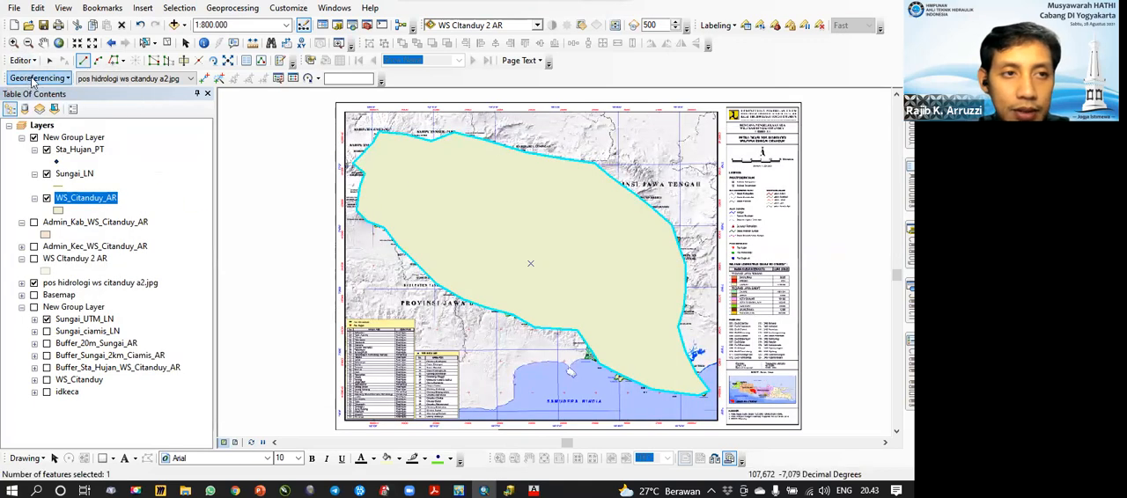
click(26, 61)
click(44, 106)
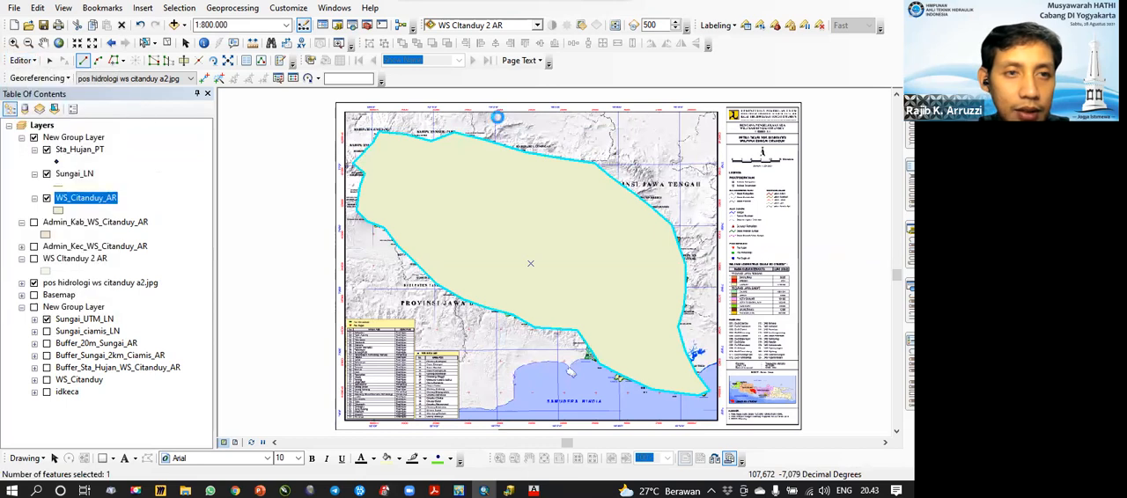
Step: Make the New Group Layer holding the digitized layers semi-transparent so the scanned map shows through
click(537, 24)
scroll(498, 66, up, 1)
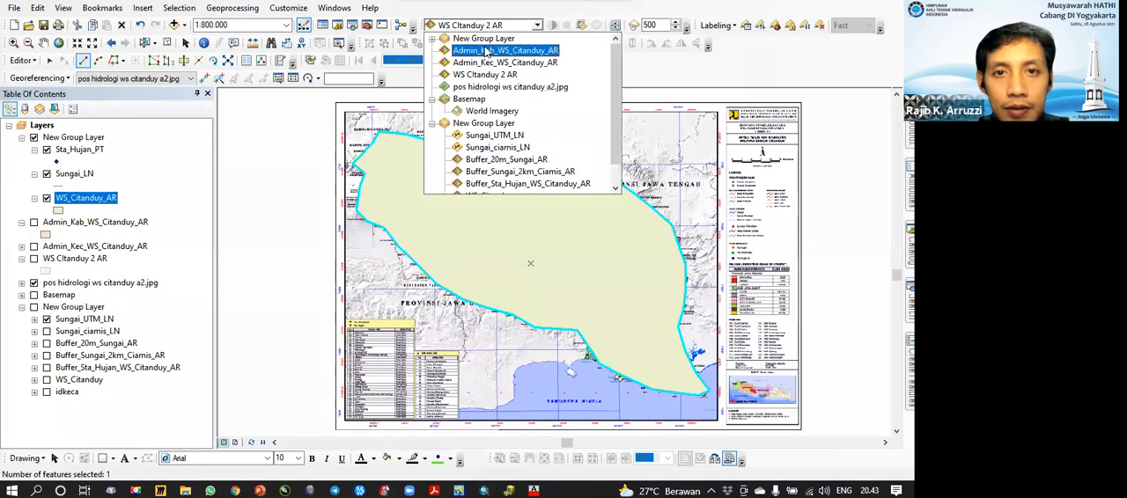
click(484, 38)
click(584, 30)
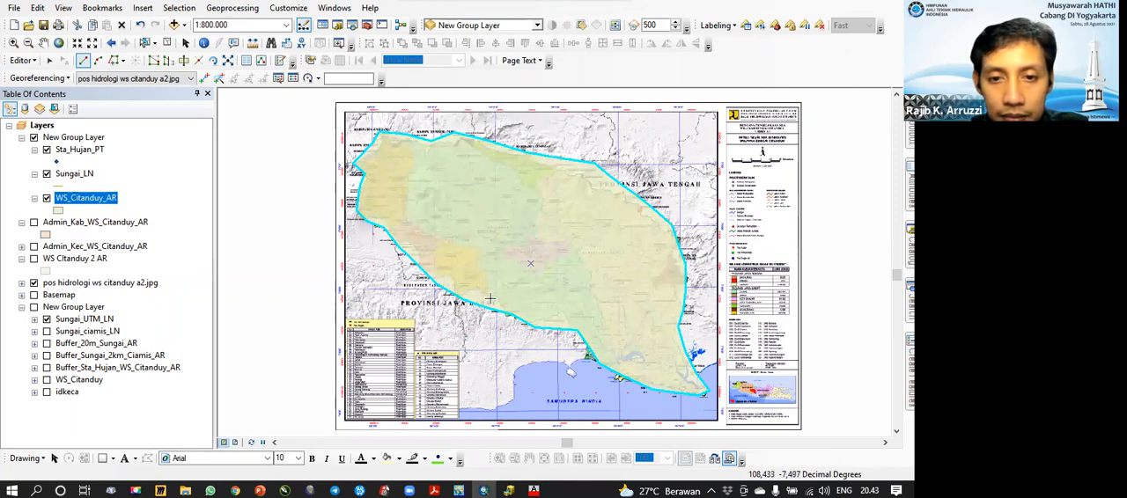
Step: Select the basin polygon and cut off the orange northwestern area along its eastern boundary on the scanned map
click(144, 43)
click(144, 43)
click(418, 154)
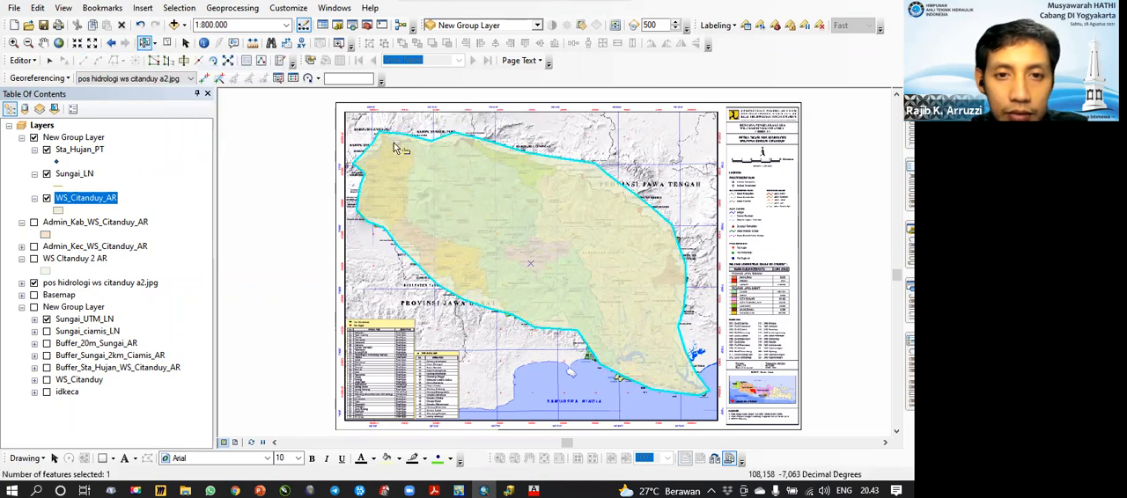
click(184, 60)
click(391, 122)
click(401, 141)
click(414, 152)
click(413, 177)
click(405, 196)
click(402, 211)
click(412, 223)
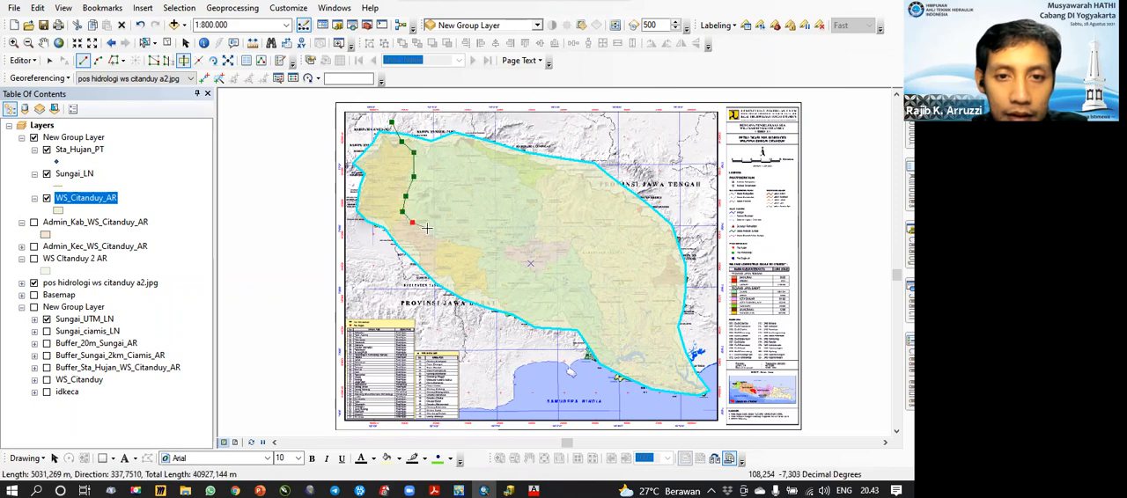
key(ctrl+z)
click(404, 216)
click(398, 223)
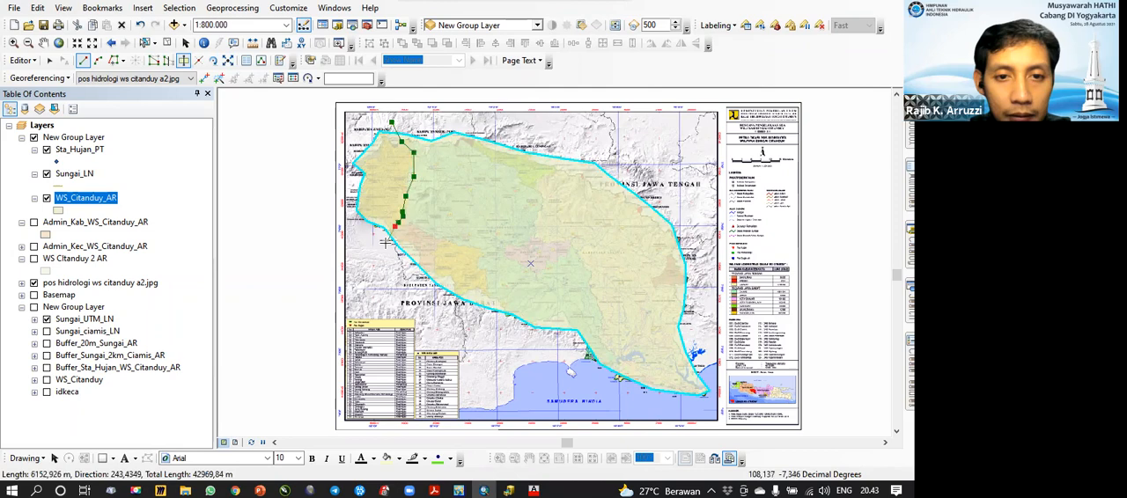
double_click(385, 243)
Step: Cut the red area on the southwestern side out of the basin polygon along its northern and eastern boundary
click(395, 214)
click(405, 221)
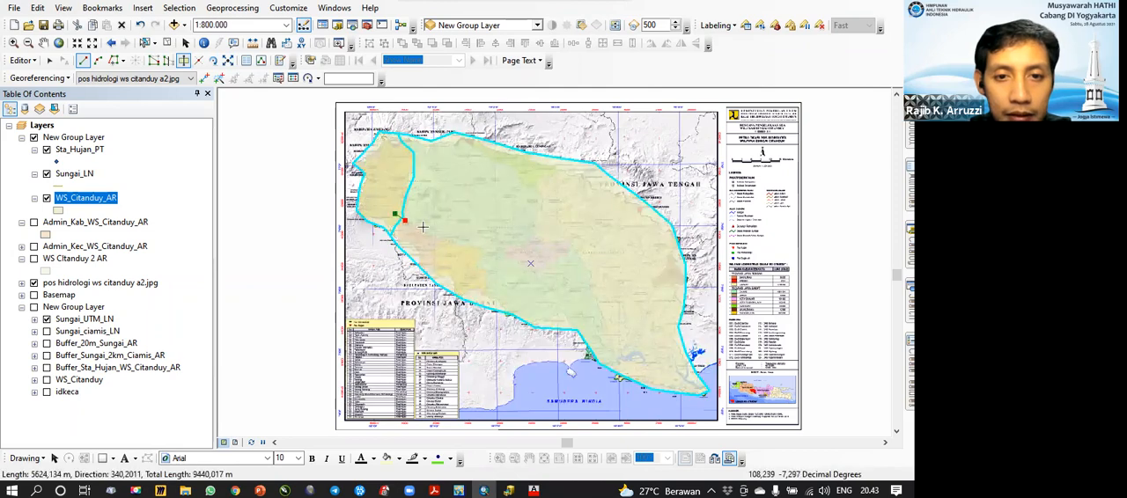
click(423, 228)
click(429, 231)
click(432, 236)
click(438, 245)
click(439, 256)
click(438, 264)
click(436, 273)
double_click(422, 293)
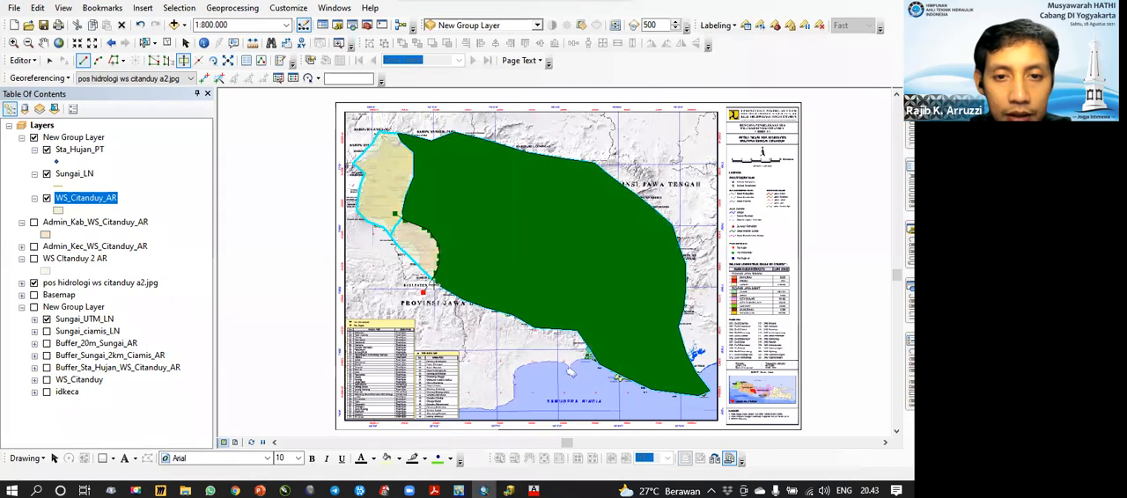
Step: Cut the orange southwestern area beside the red one out of the basin polygon
click(428, 241)
click(448, 240)
click(466, 246)
double_click(487, 308)
Step: Cut the basin polygon from north to south along the cream area's western boundary and separate the central purple area
click(479, 151)
click(496, 163)
click(523, 177)
click(525, 188)
click(544, 206)
click(540, 229)
click(530, 238)
click(515, 245)
click(509, 252)
click(545, 268)
click(563, 258)
click(570, 252)
click(585, 267)
click(592, 282)
click(594, 299)
click(603, 317)
click(602, 330)
click(603, 340)
click(612, 354)
click(617, 362)
double_click(607, 377)
click(526, 228)
double_click(585, 264)
Step: Cut the green northern strip off the eastern polygon with a line up to the northern basin boundary
click(521, 191)
click(533, 182)
click(552, 170)
click(561, 165)
double_click(579, 154)
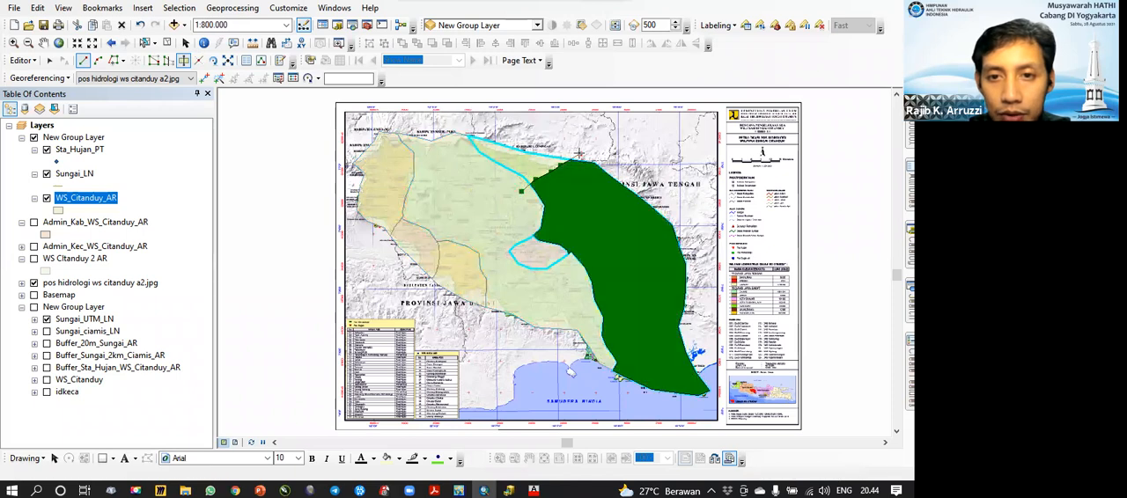
Step: Try to cut further pieces off the basin polygons at the northwestern corner and across the northeastern boundary
click(355, 147)
click(395, 162)
click(427, 173)
double_click(436, 180)
click(560, 268)
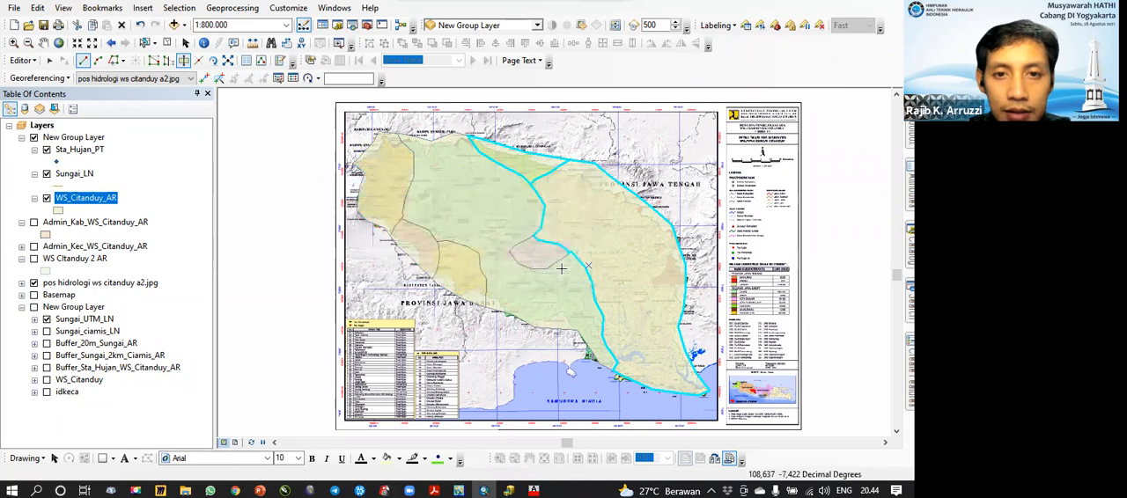
click(656, 176)
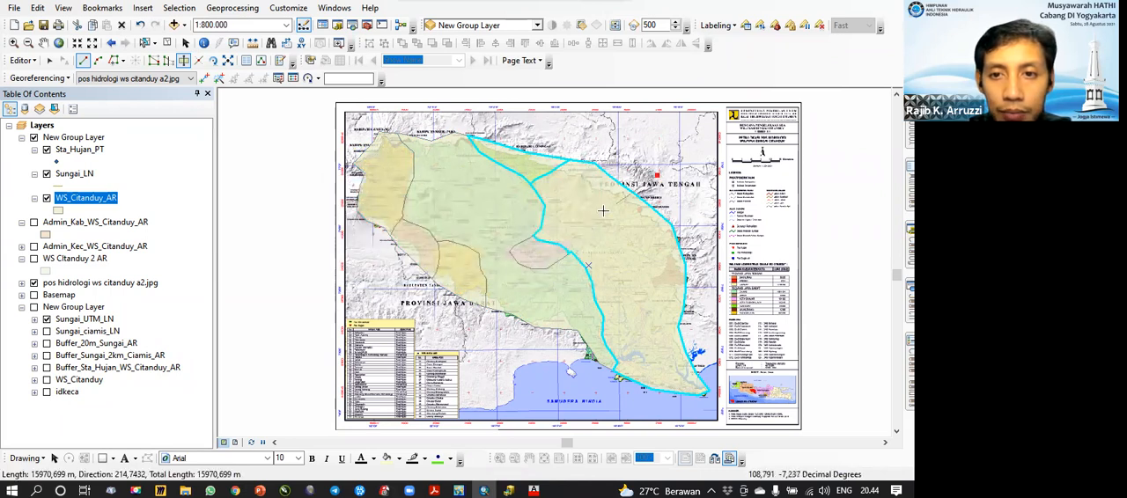
double_click(599, 211)
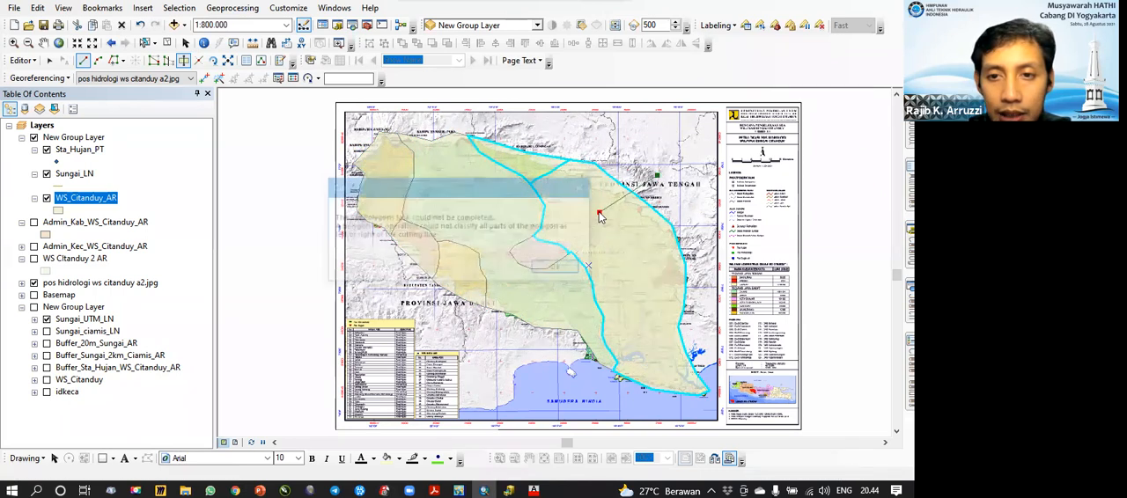
click(566, 267)
click(619, 212)
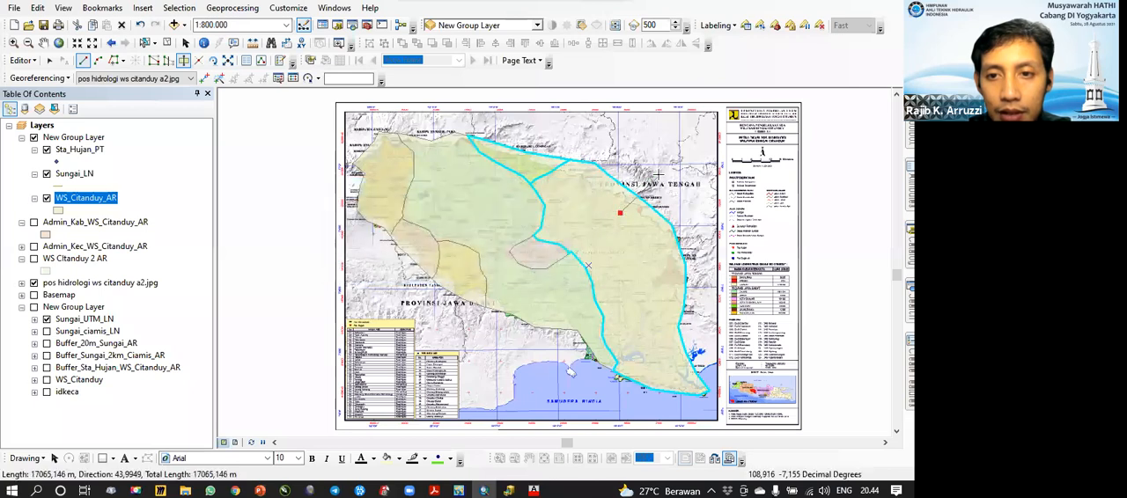
double_click(658, 176)
click(564, 268)
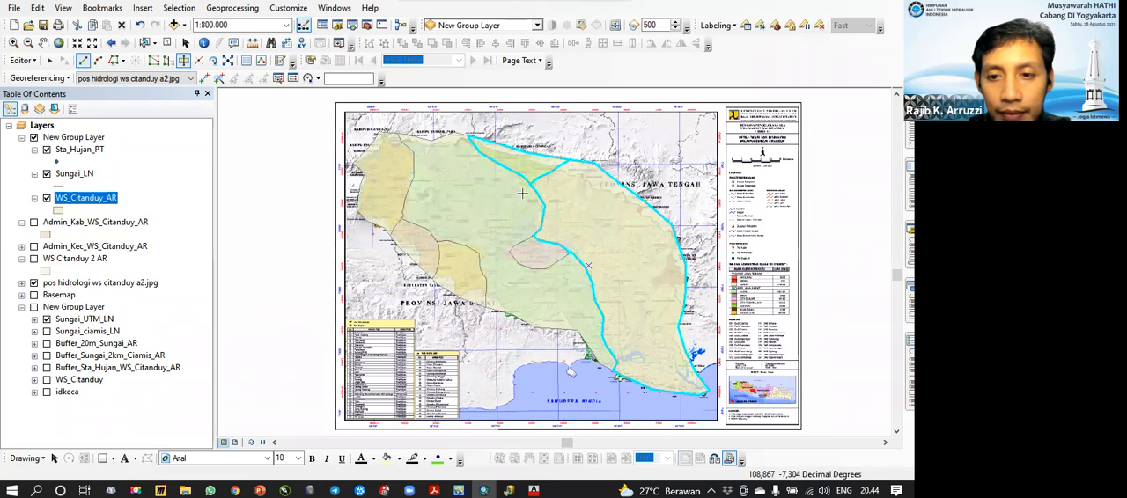
Step: Clear the feature selection and open the WS_Citanduy_AR attribute table to check the split polygons and the table options
click(166, 43)
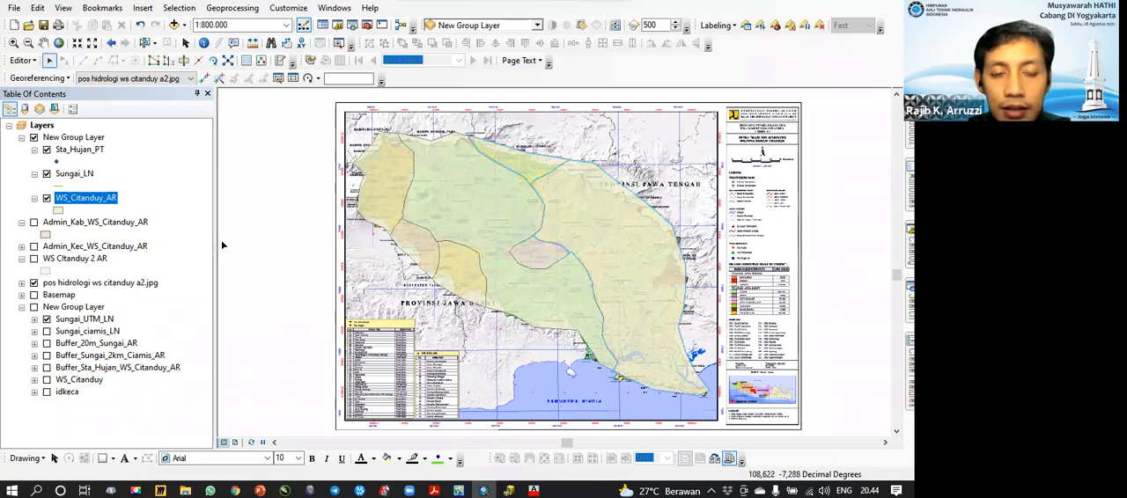
right_click(93, 201)
click(220, 156)
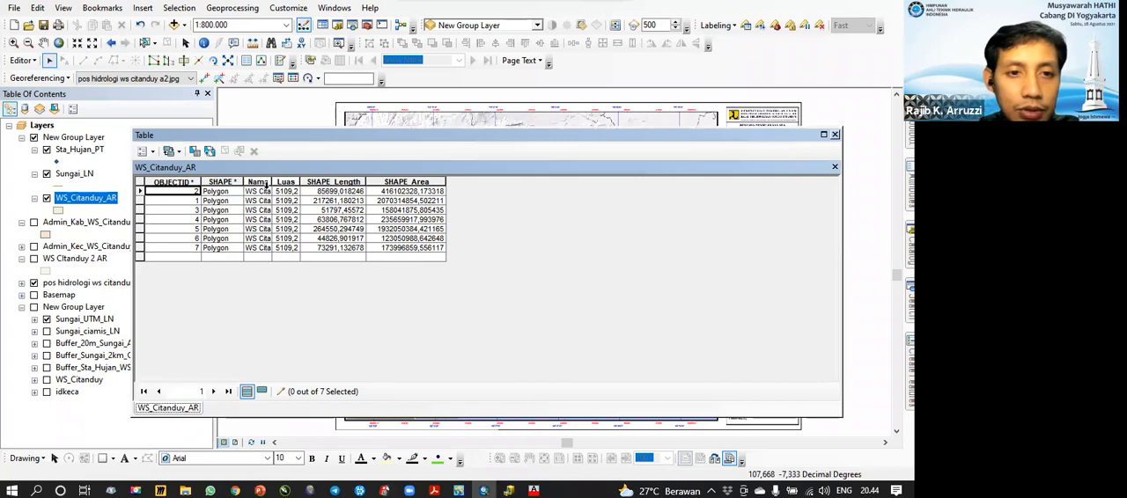
click(153, 153)
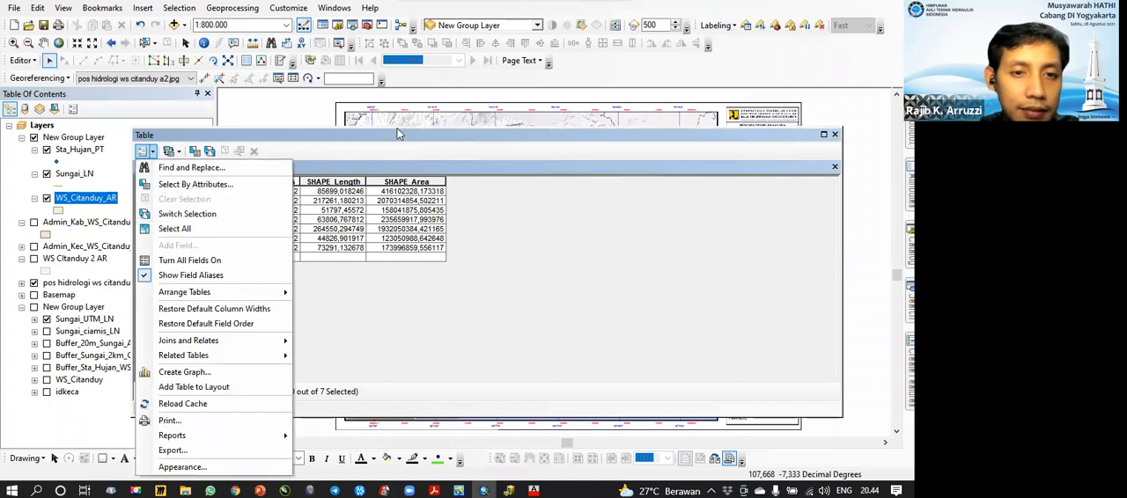
click(398, 131)
Step: Stop the editing session and save the polygon edits
click(27, 61)
click(51, 91)
click(414, 281)
Step: Look at adding a field to the WS_Citanduy_AR table, cancel it and close the table
click(154, 151)
click(192, 248)
click(571, 305)
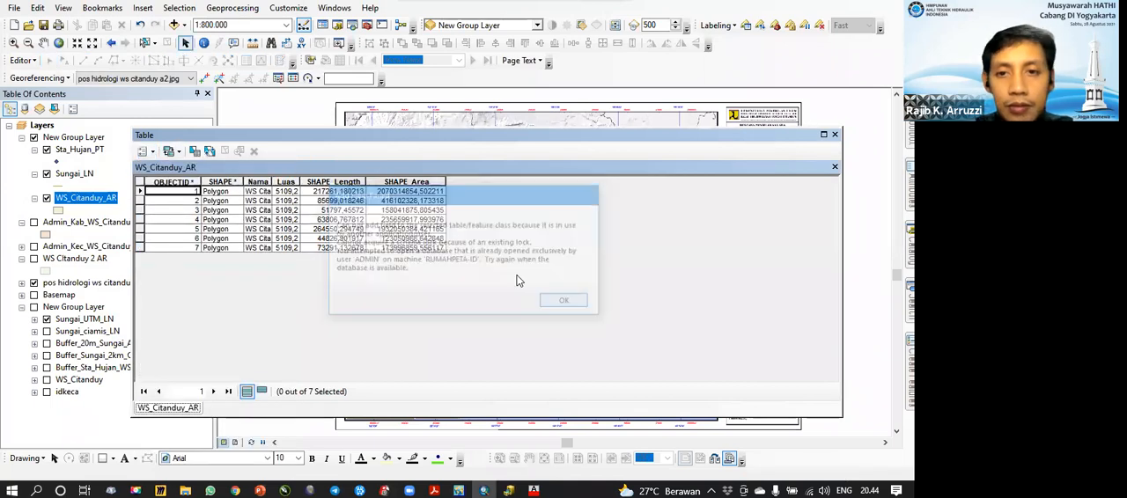
click(835, 134)
Step: Start an editing session on the Sungai_LN layer
click(70, 174)
right_click(70, 174)
mouse_move(220, 341)
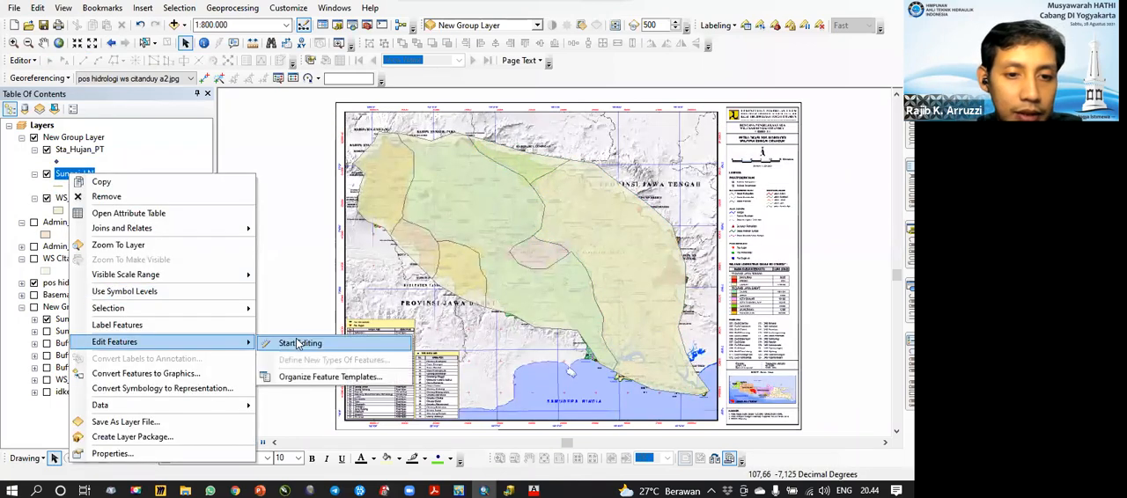
click(298, 344)
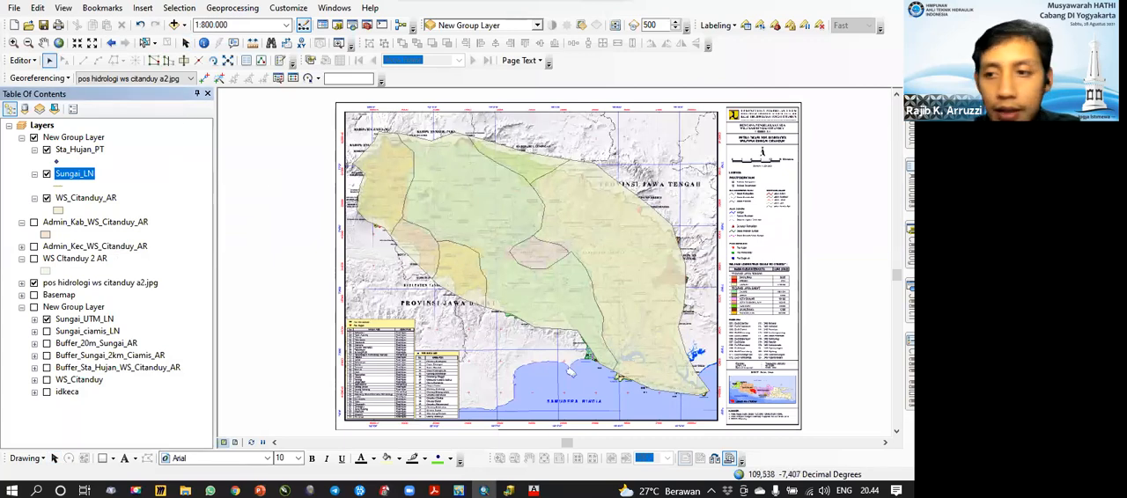
Step: Digitize the main river in Sungai_LN, about 83 km long, running from the upper basin southeast to the coast
click(755, 167)
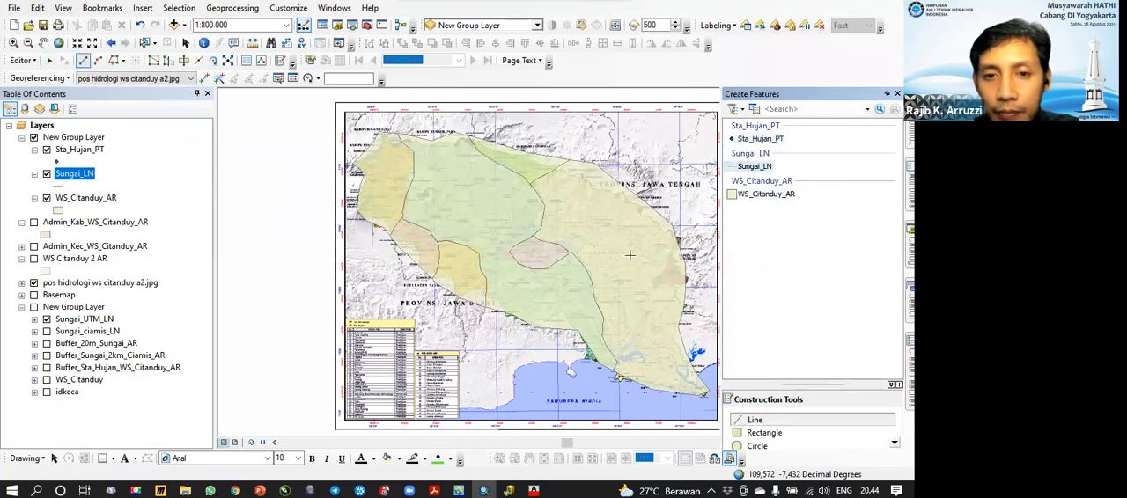
click(464, 201)
click(469, 217)
click(474, 233)
click(481, 244)
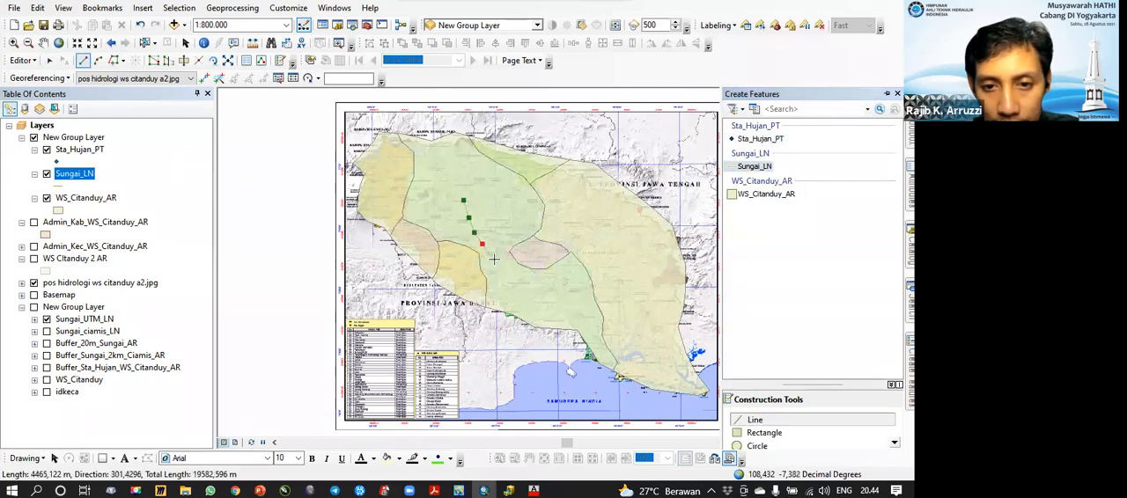
click(497, 262)
click(510, 274)
click(529, 285)
click(550, 295)
click(579, 303)
click(588, 311)
click(595, 320)
click(624, 344)
click(634, 352)
double_click(646, 366)
double_click(652, 369)
Step: Digitize two Sungai_LN tributaries, about 17 km and 14 km long, joining the main river's upper reach
click(497, 196)
click(493, 224)
click(489, 239)
double_click(486, 251)
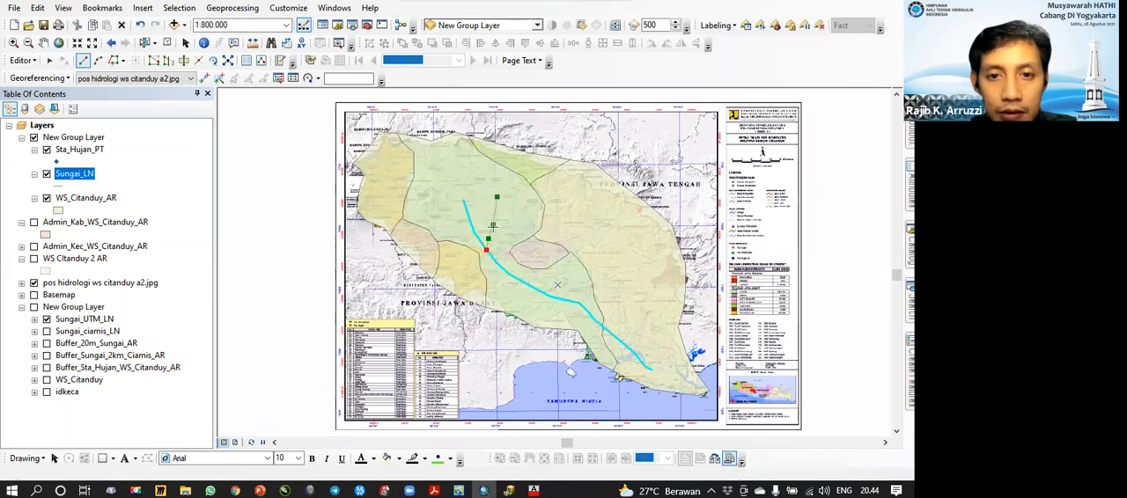
click(433, 206)
click(465, 222)
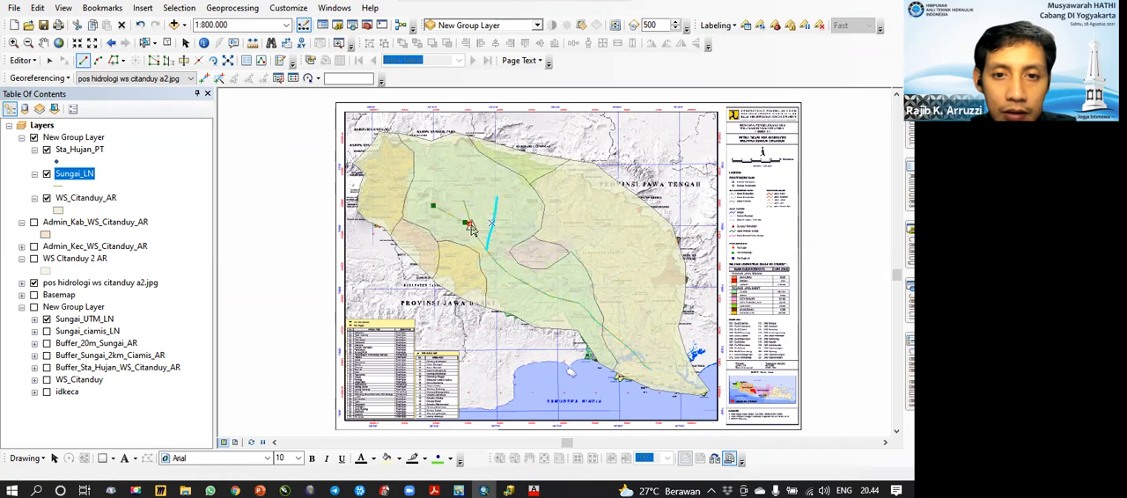
double_click(472, 225)
Step: Digitize the eastern river in Sungai_LN, about 39 km long, running south toward the main river's mouth
click(613, 236)
click(630, 264)
click(632, 284)
click(632, 298)
click(633, 306)
click(637, 328)
click(641, 342)
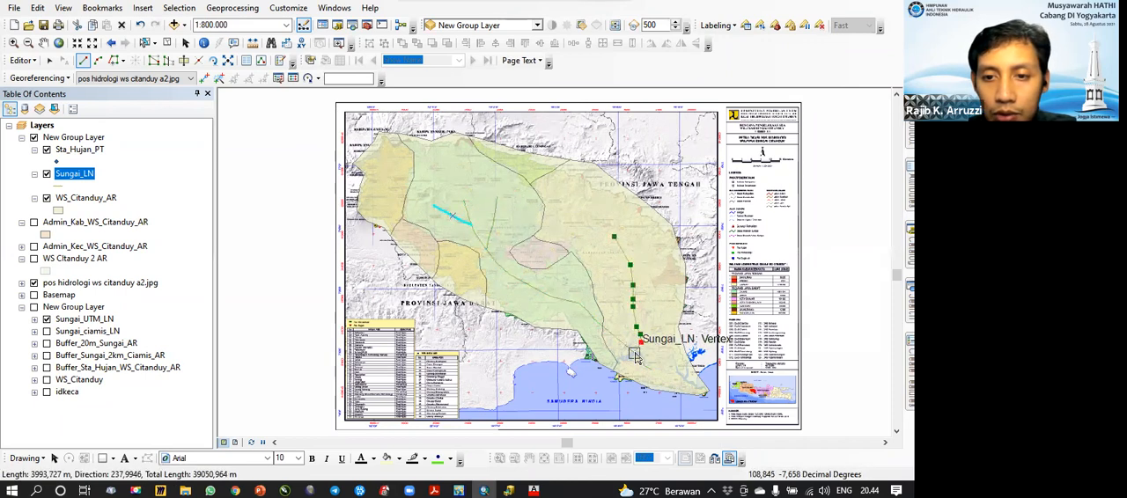
double_click(642, 338)
Step: Digitize the western river in Sungai_LN, about 61 km long, from the northwest sub-basin to the main river
click(385, 177)
click(385, 188)
click(386, 199)
click(395, 215)
click(398, 219)
click(408, 236)
click(425, 253)
click(456, 265)
click(473, 268)
click(498, 274)
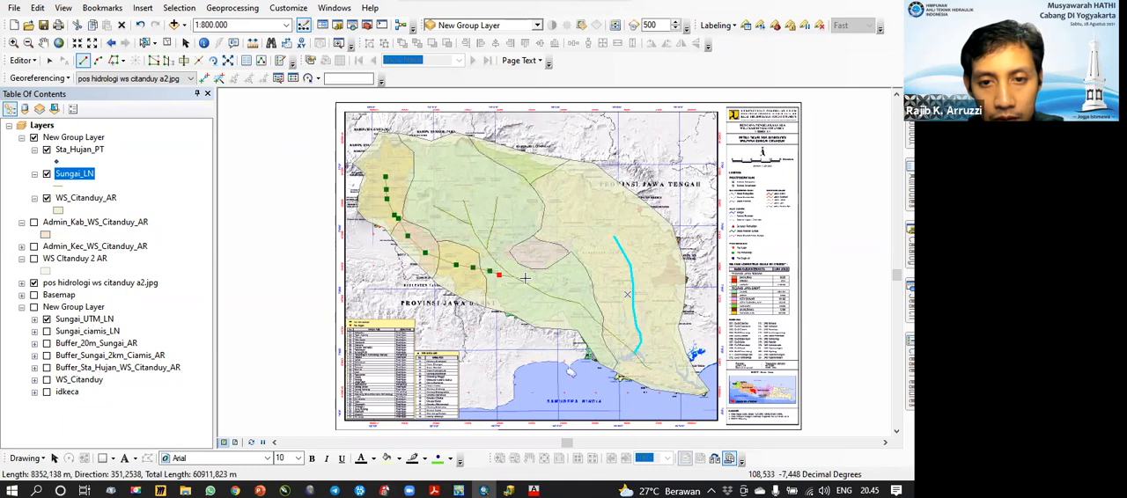
double_click(527, 278)
Step: Add three short Sungai_LN tributaries, two in the upper basin and one on the eastern river, and clear the selection
click(480, 206)
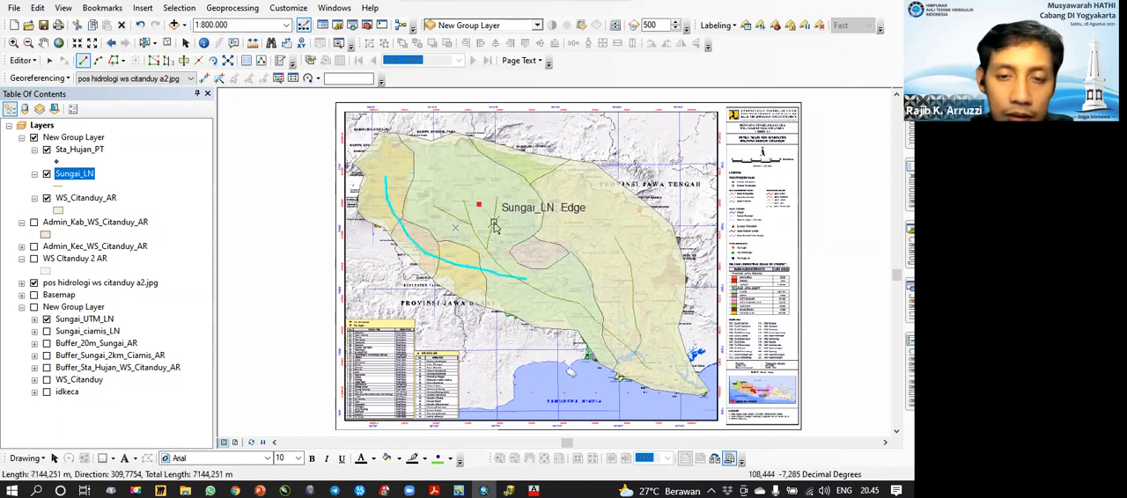
double_click(502, 230)
click(441, 203)
double_click(452, 220)
click(614, 264)
double_click(638, 278)
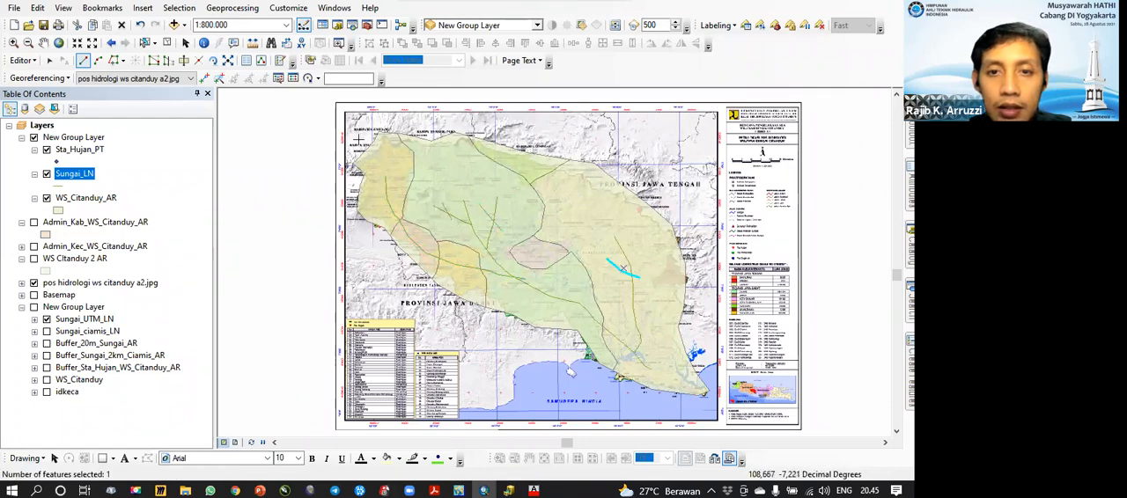
click(167, 43)
Step: Draw a small five-sided WS_Citanduy_AR polygon in the northwestern part of the large eastern sub-basin
click(96, 198)
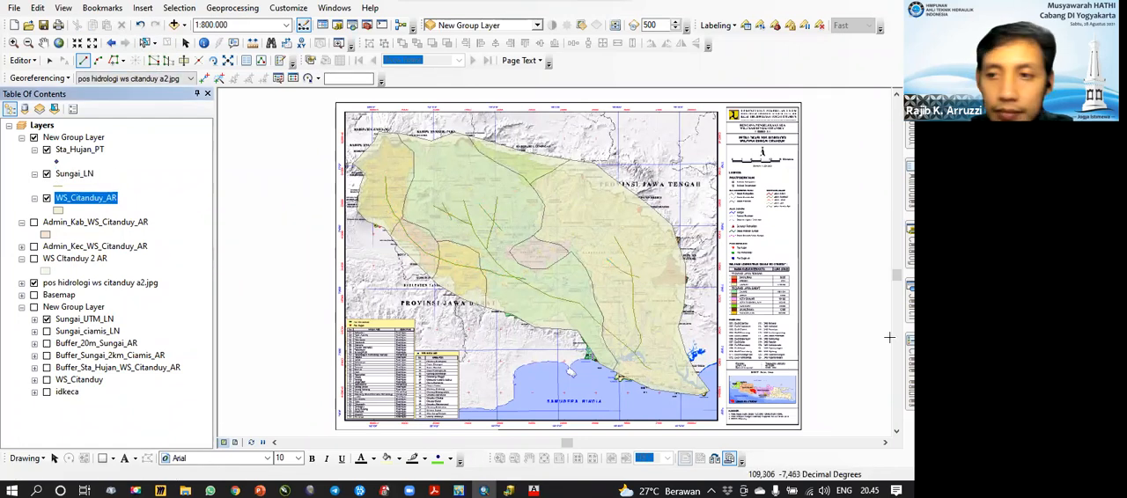
click(910, 375)
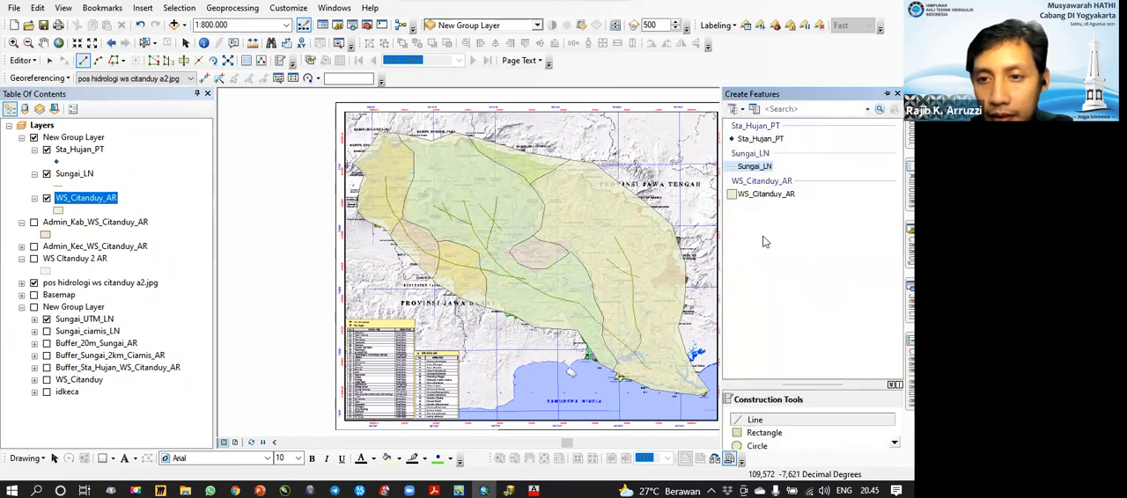
click(741, 195)
click(769, 419)
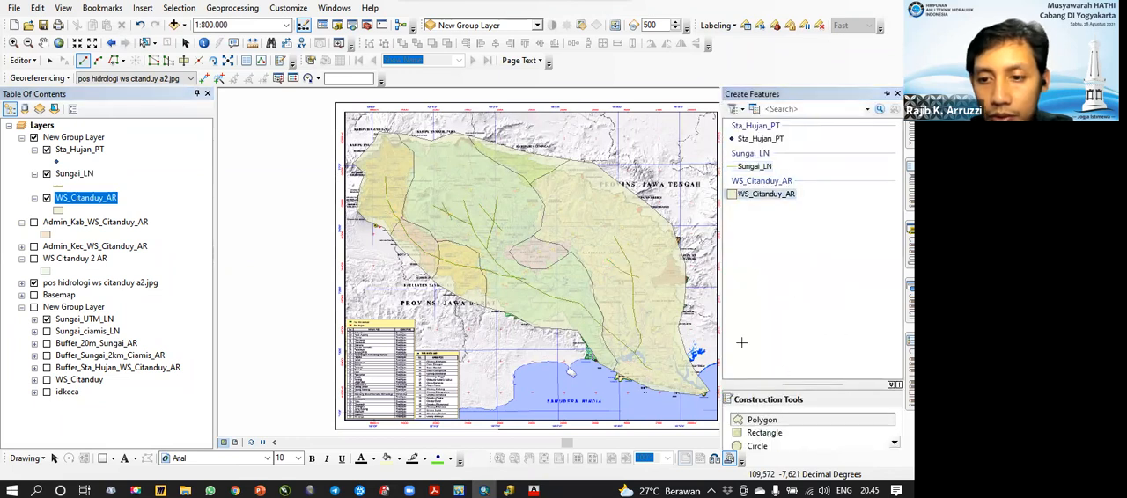
click(566, 200)
click(582, 217)
click(575, 224)
click(562, 221)
double_click(560, 210)
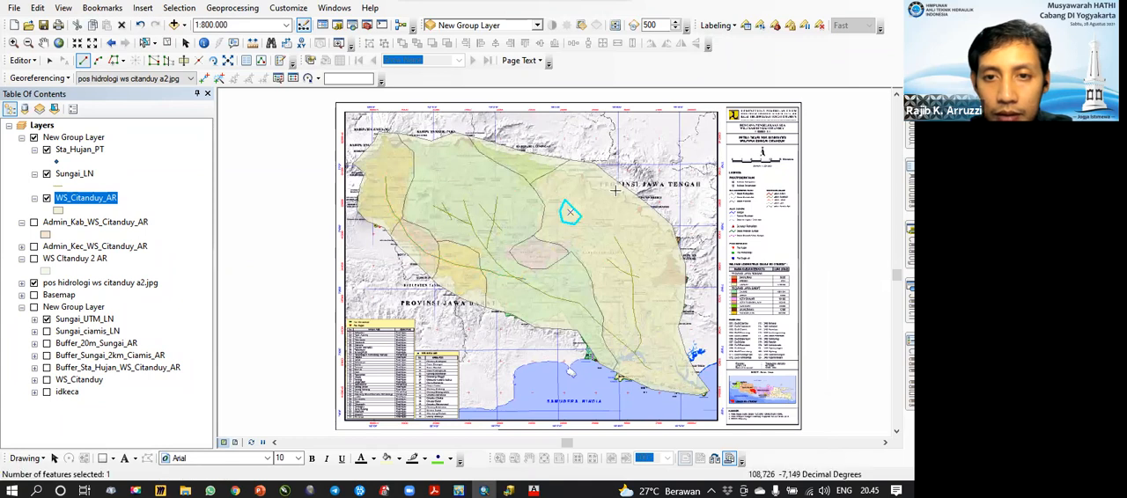
Step: Reshape the narrow northern sub-basin polygon by pulling in its southern corner vertex, clear the selection and save the edits
click(147, 43)
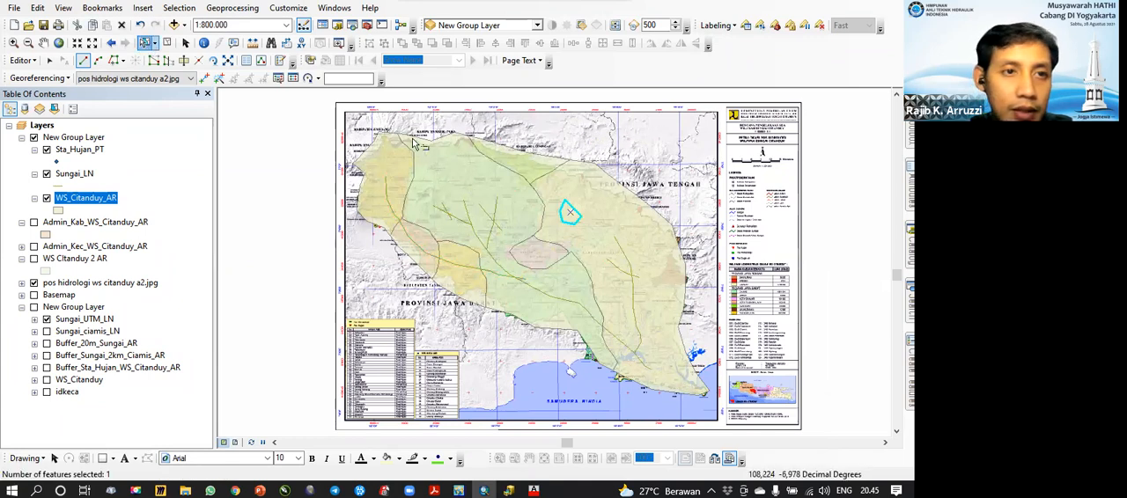
click(532, 168)
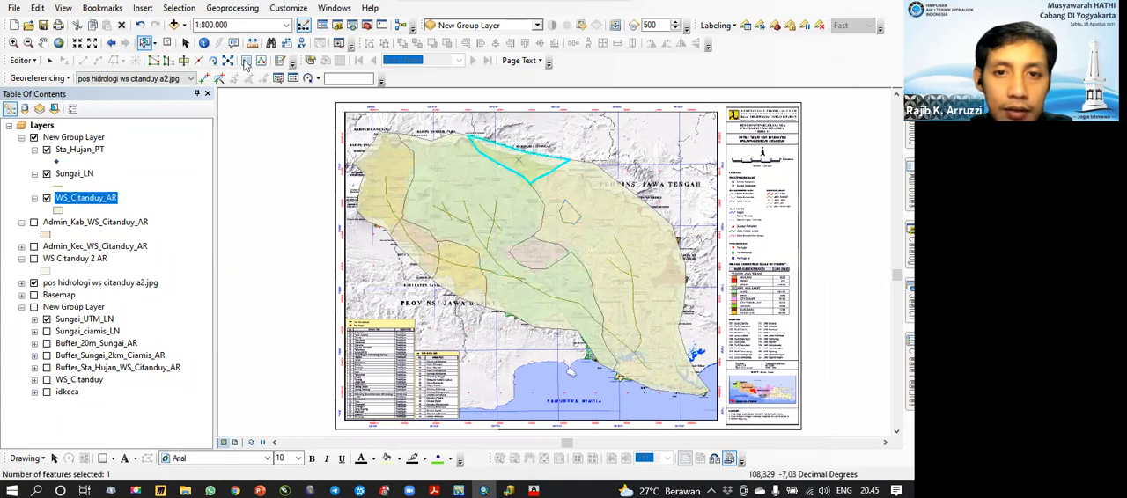
click(154, 61)
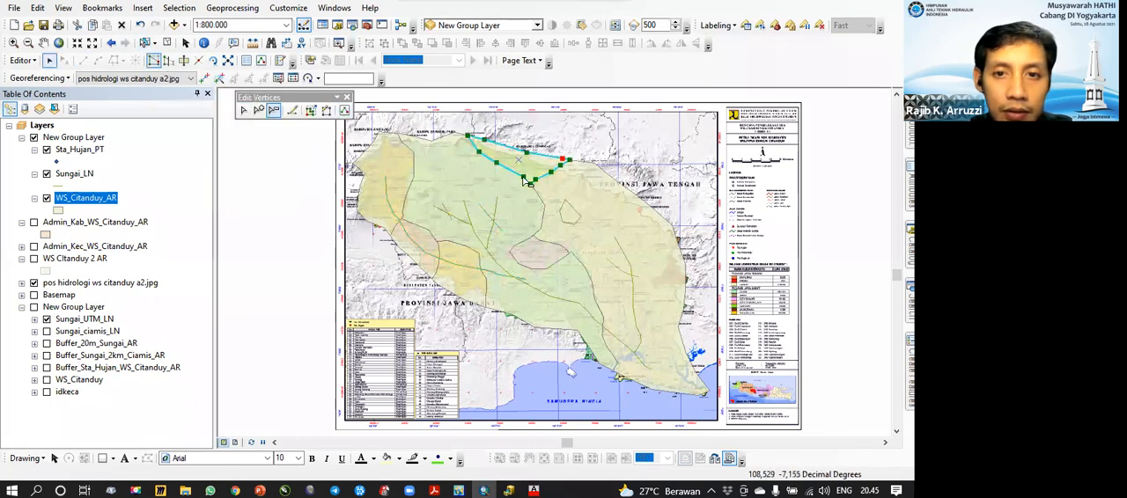
drag(534, 184, 551, 170)
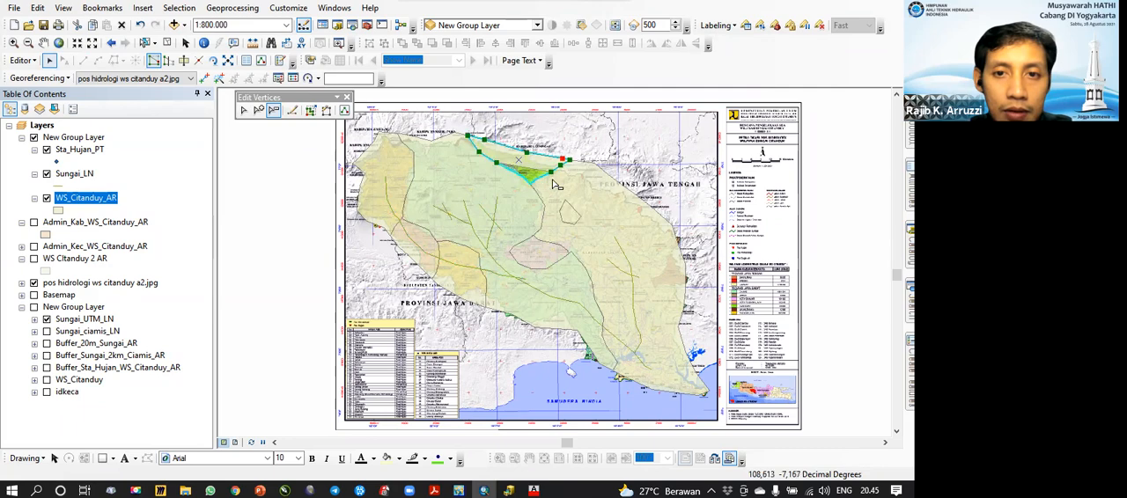
click(170, 43)
click(24, 61)
click(45, 108)
Step: Place ten rain station points in Sta_Hujan_PT, spread over the western, central and eastern sub-basins
right_click(79, 150)
mouse_move(238, 323)
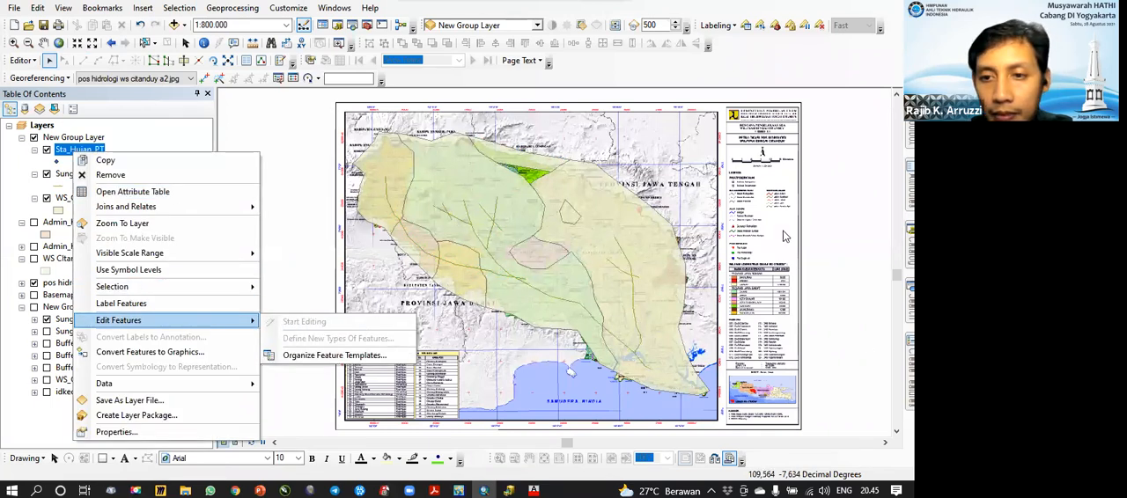
click(910, 368)
click(759, 139)
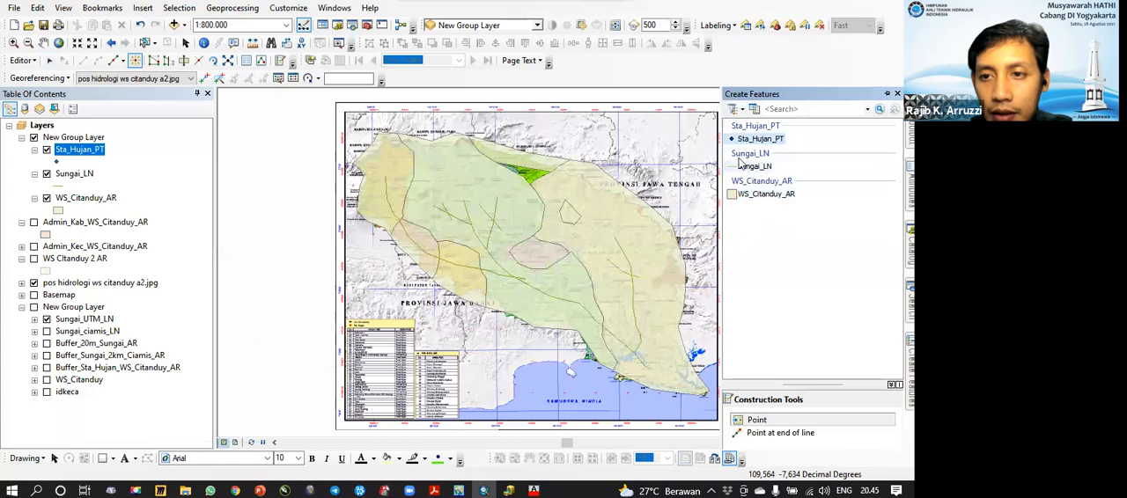
click(754, 422)
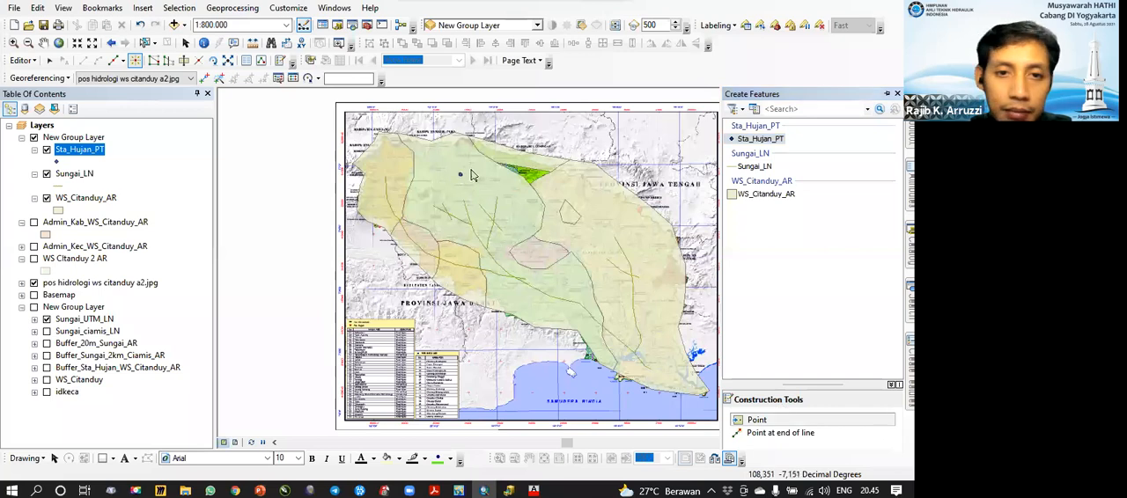
click(381, 168)
click(391, 179)
click(436, 228)
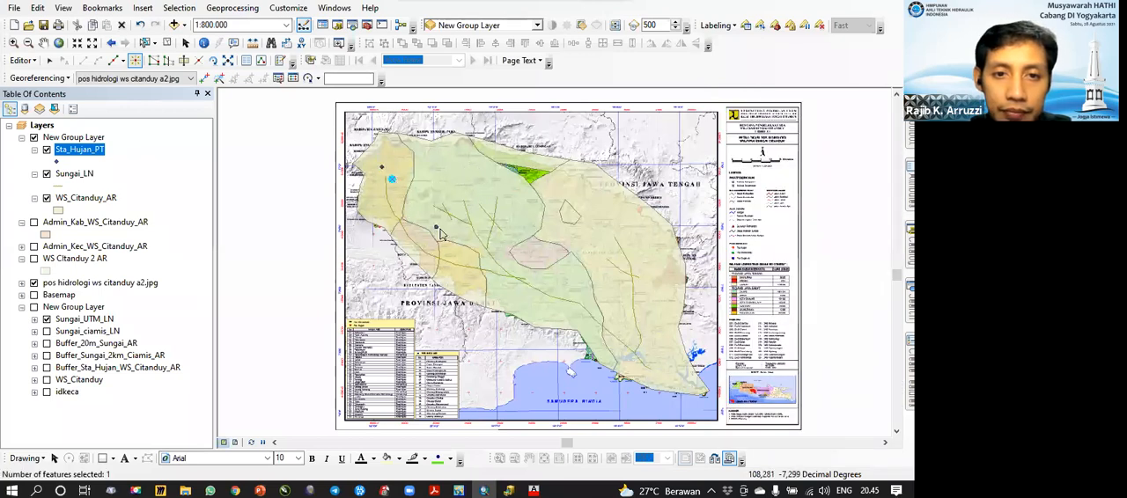
click(459, 233)
click(601, 237)
click(607, 281)
click(627, 304)
click(632, 291)
click(555, 304)
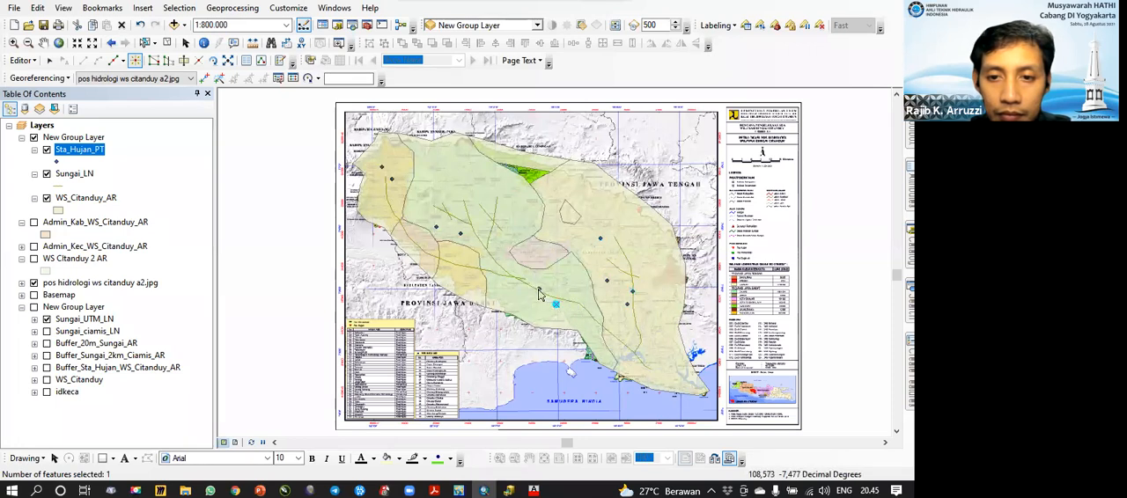
click(537, 289)
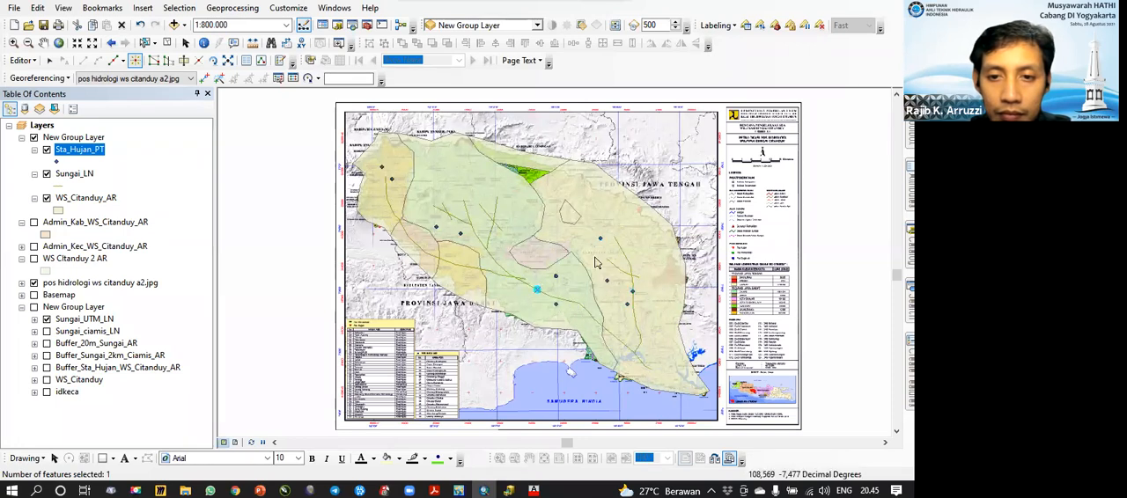
Step: Clear the feature selection and save the rain station edits
click(160, 43)
click(24, 61)
click(35, 108)
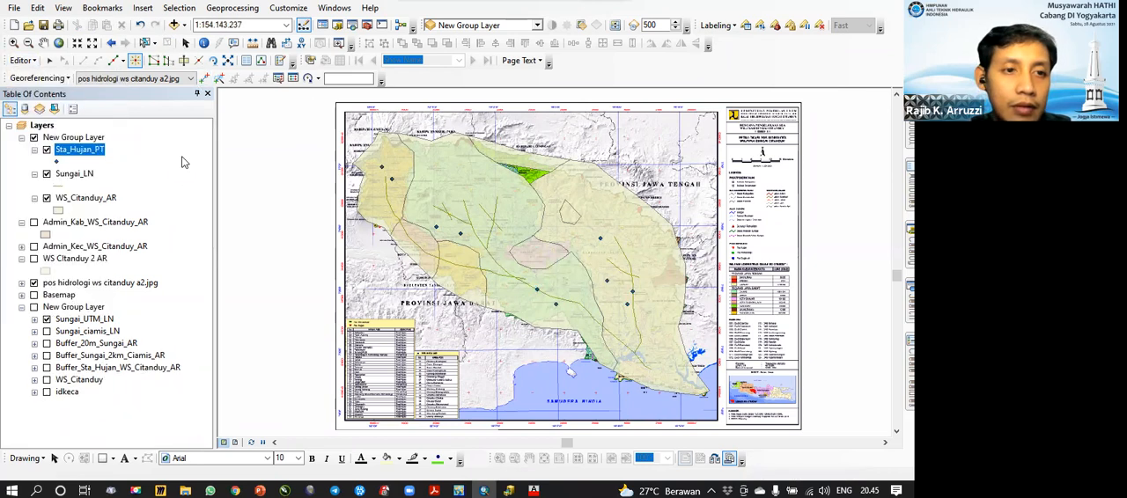
Step: Open the Sta_Hujan_PT attribute table and calculate the X field as X Coordinate of Point in meters
click(88, 161)
click(81, 150)
right_click(81, 149)
click(146, 198)
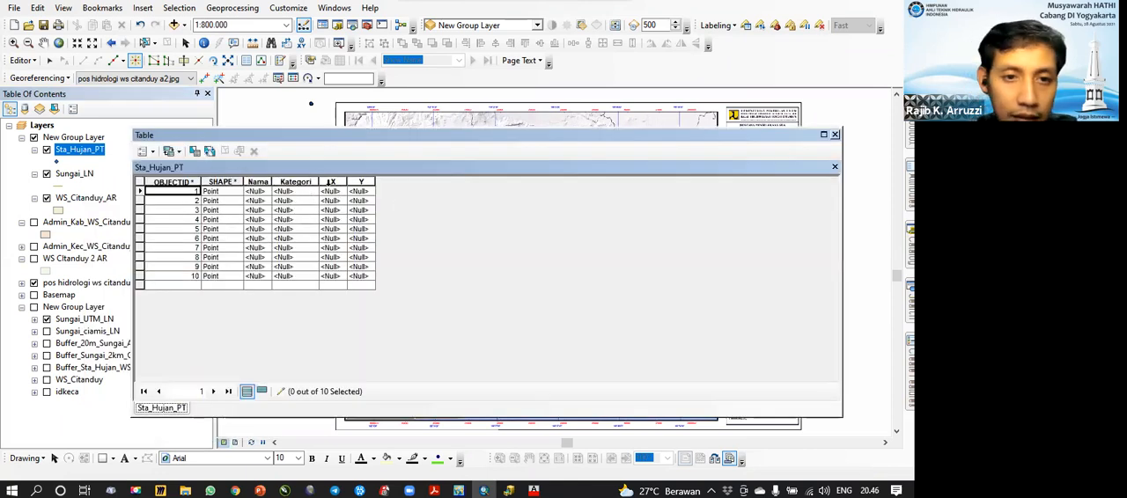
click(330, 181)
right_click(330, 183)
click(379, 287)
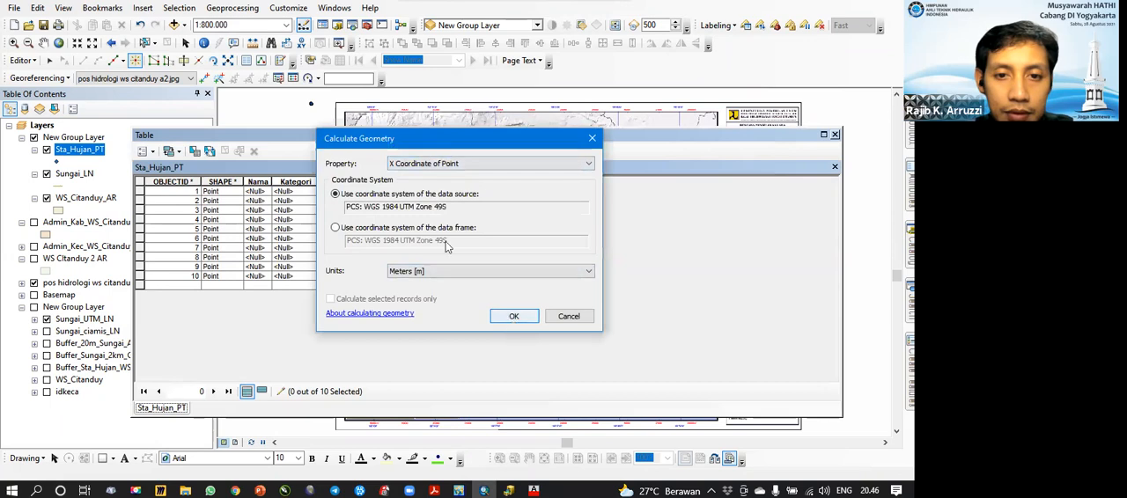
click(513, 316)
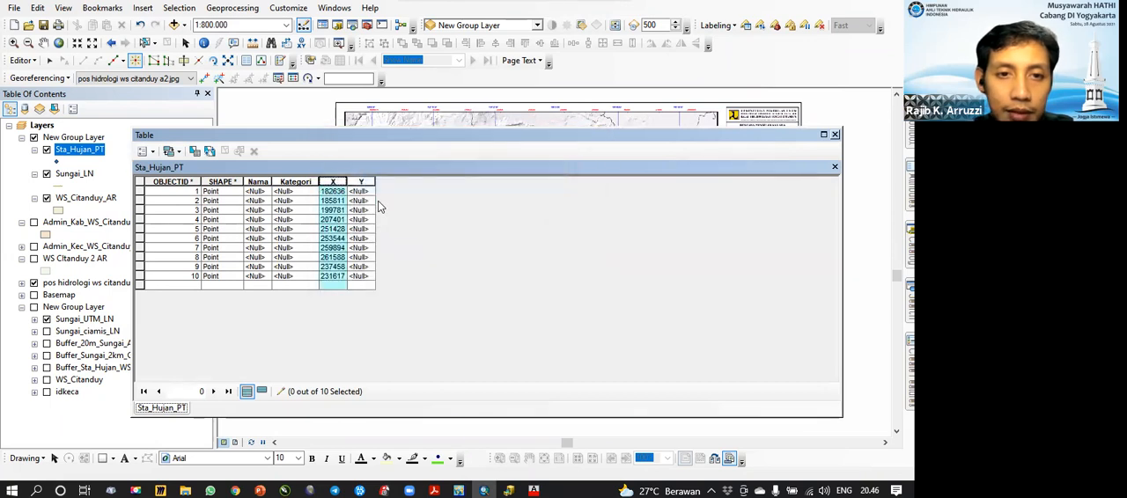
Step: Calculate the Y field of Sta_Hujan_PT as Y Coordinate of Point
click(361, 182)
right_click(356, 183)
click(414, 280)
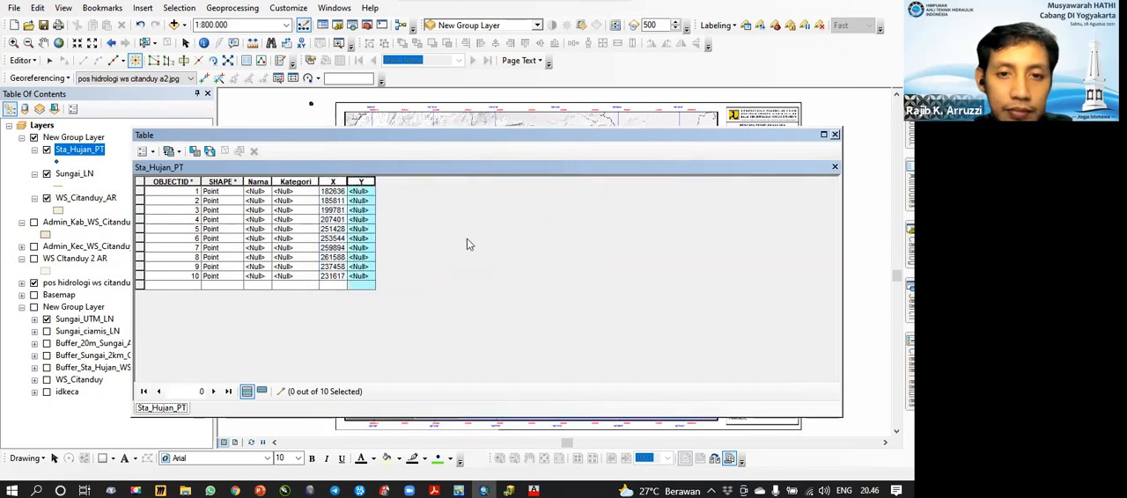
click(465, 164)
click(438, 185)
click(512, 317)
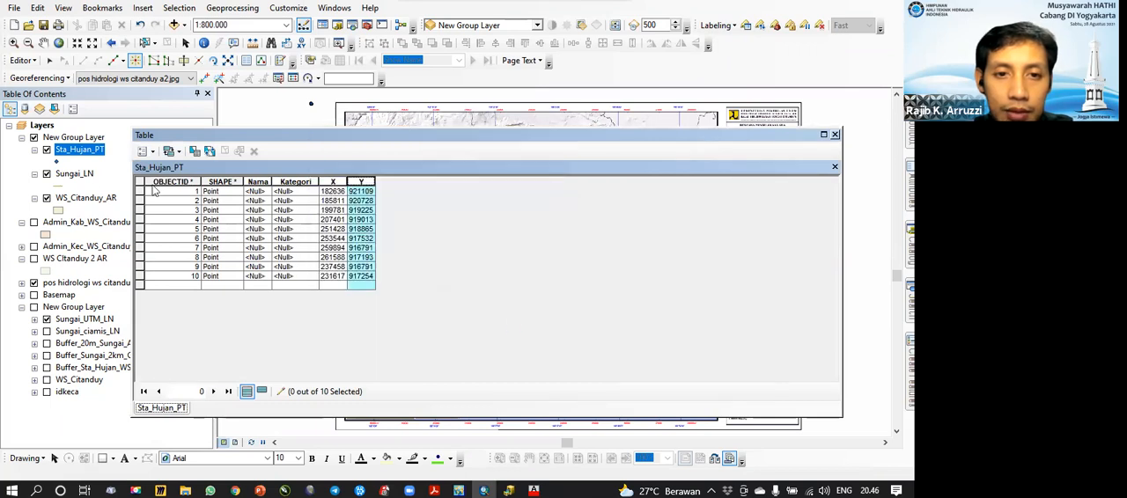
Step: Open the Sungai_LN attribute table and calculate the Panjang field as Length in kilometers
click(75, 174)
right_click(75, 174)
click(110, 216)
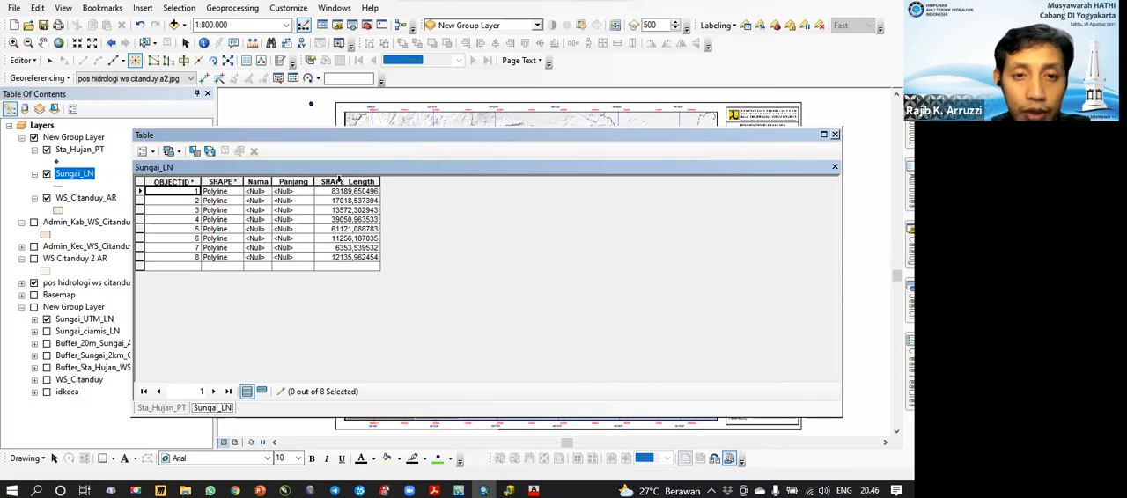
click(294, 181)
right_click(295, 181)
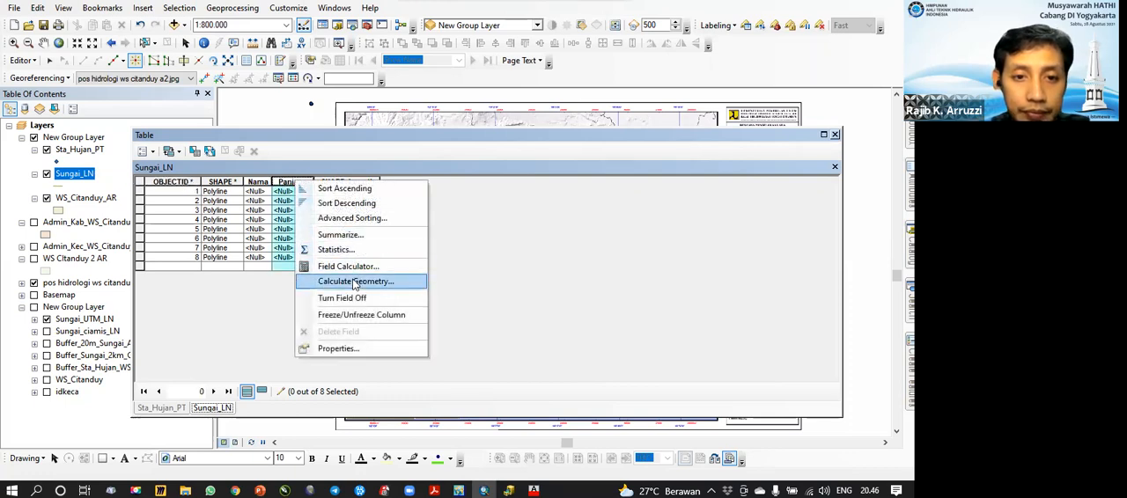
click(388, 214)
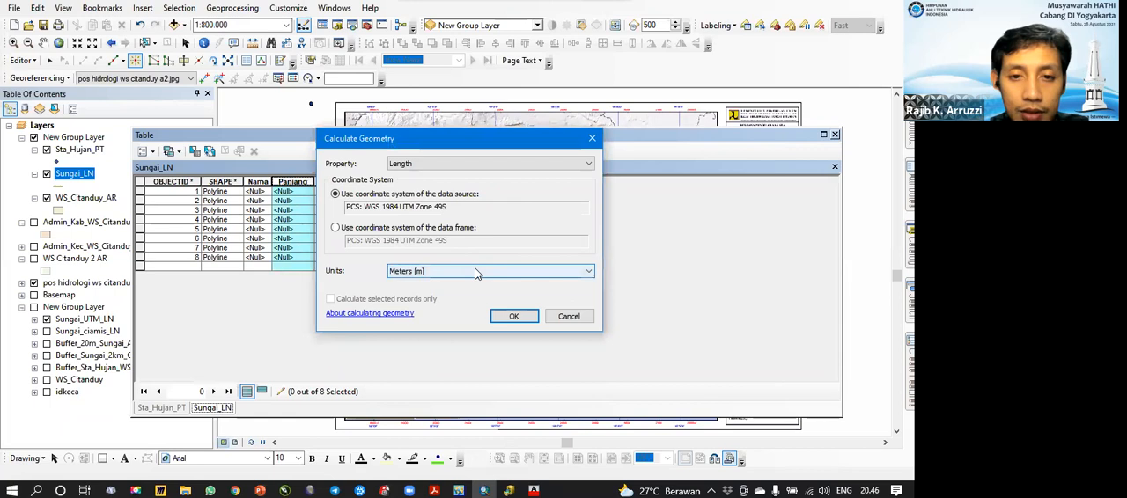
click(474, 271)
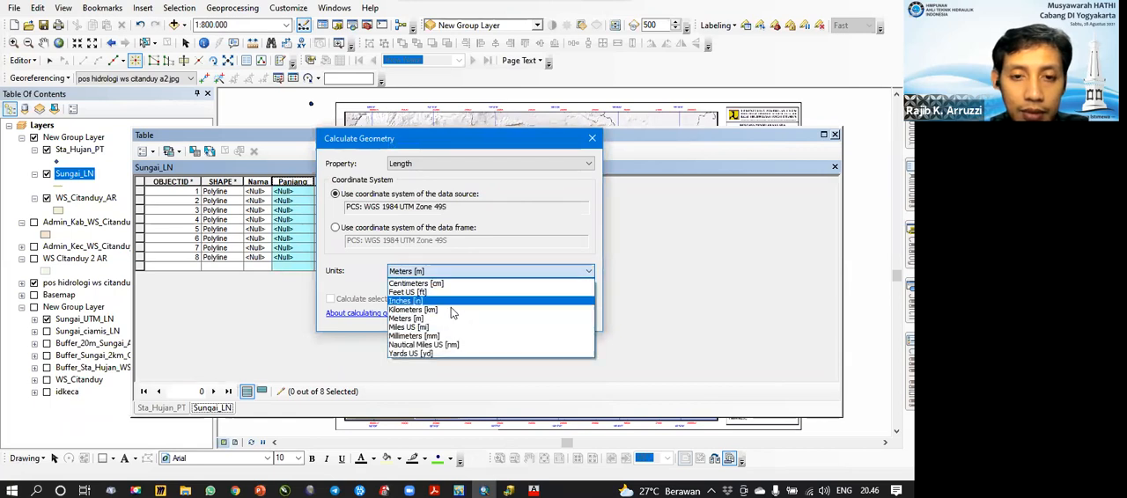
click(460, 300)
click(514, 316)
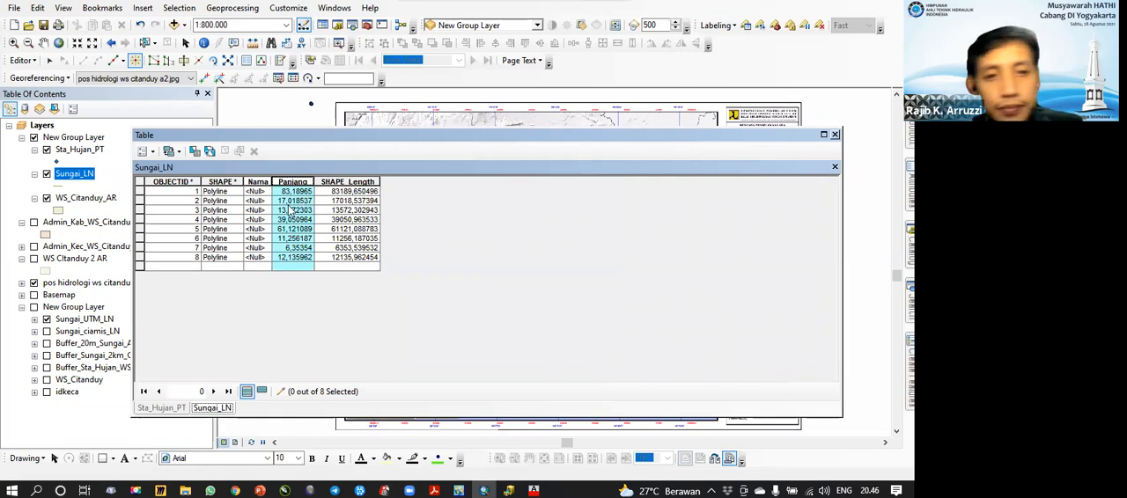
Step: Examine the statistics of the Panjang field in the Sungai_LN table, including the total river length
right_click(293, 183)
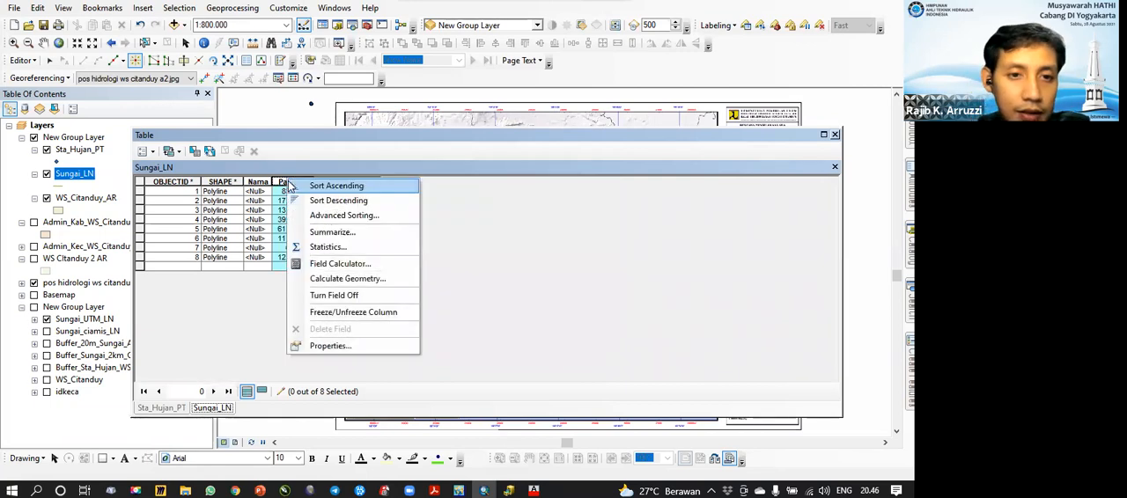
right_click(280, 183)
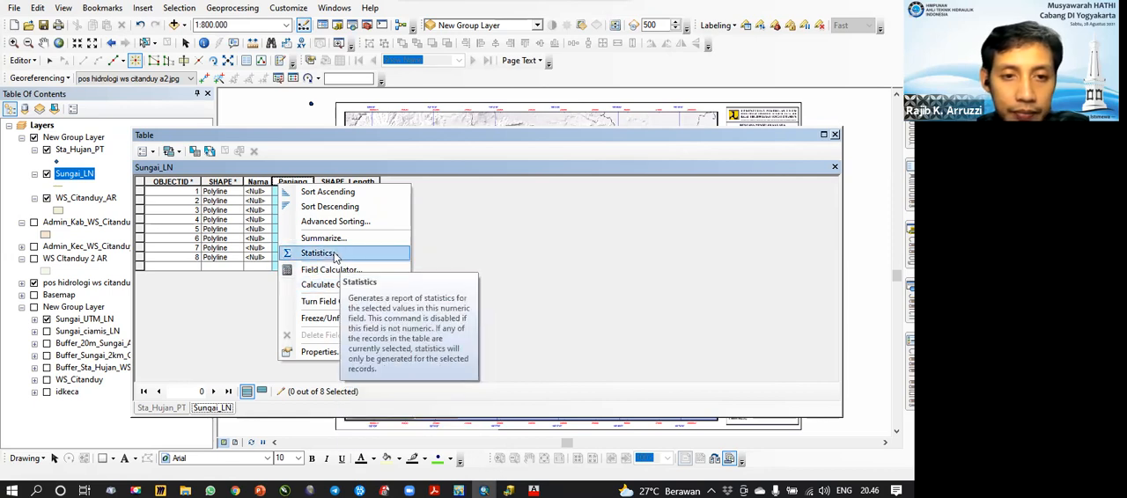
click(309, 161)
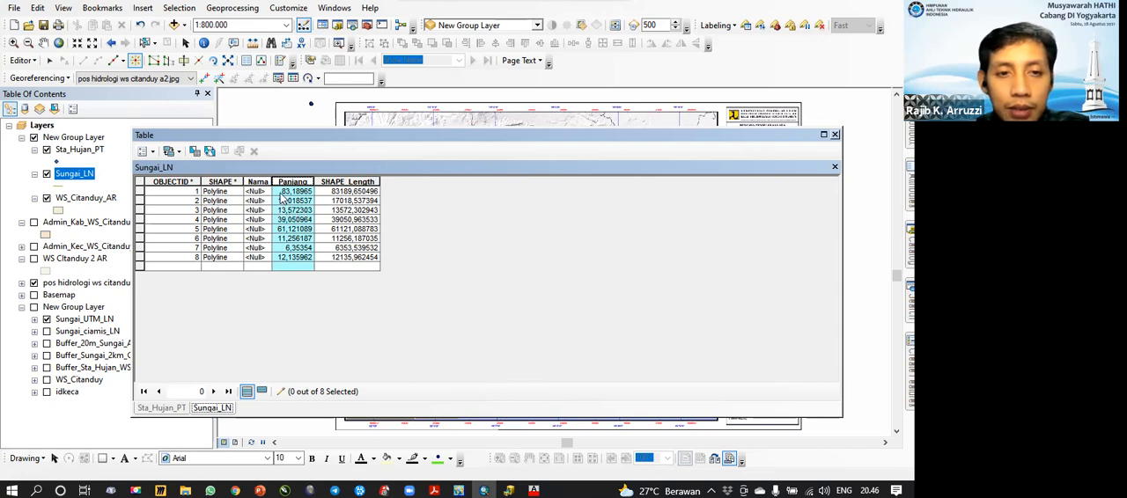
right_click(297, 186)
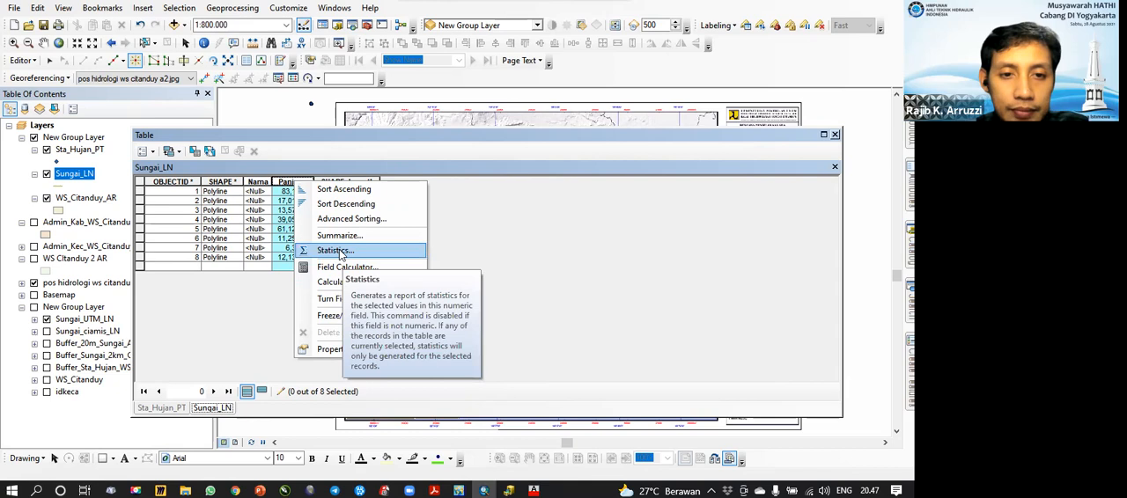
click(339, 251)
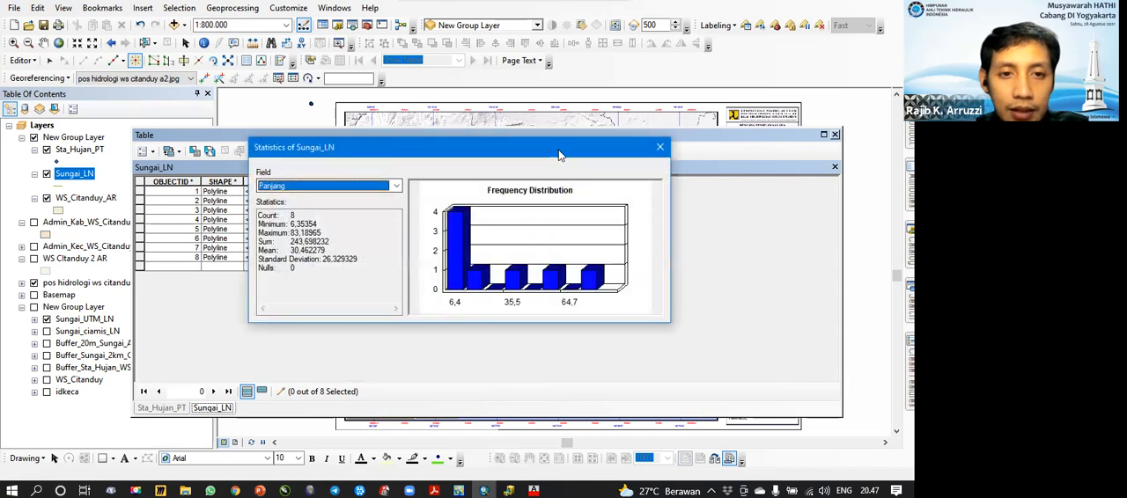
drag(558, 155, 737, 159)
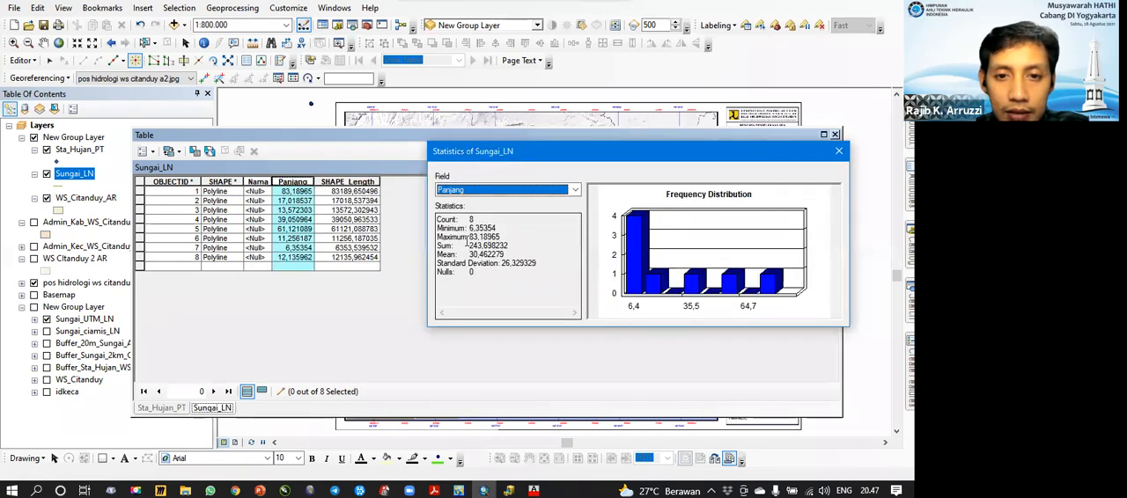
drag(468, 245, 503, 248)
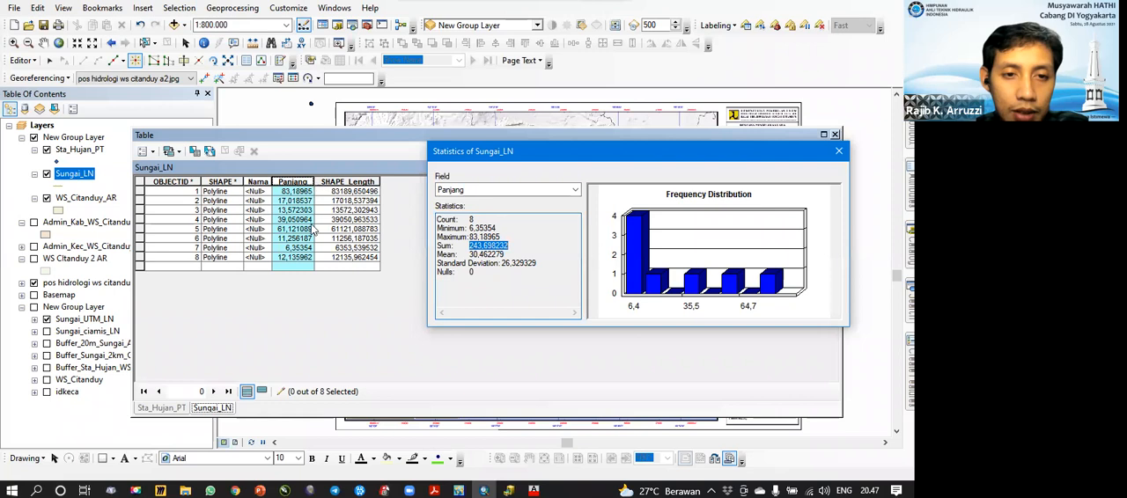
click(838, 150)
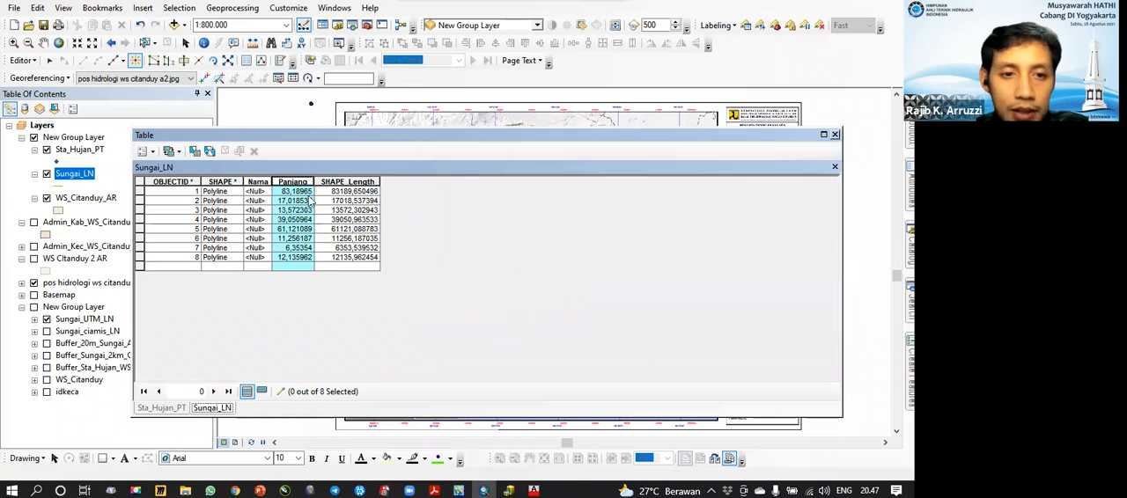
Step: Sort the Sungai_LN table ascending by Panjang and highlight the second-longest river on the map
right_click(302, 189)
click(330, 197)
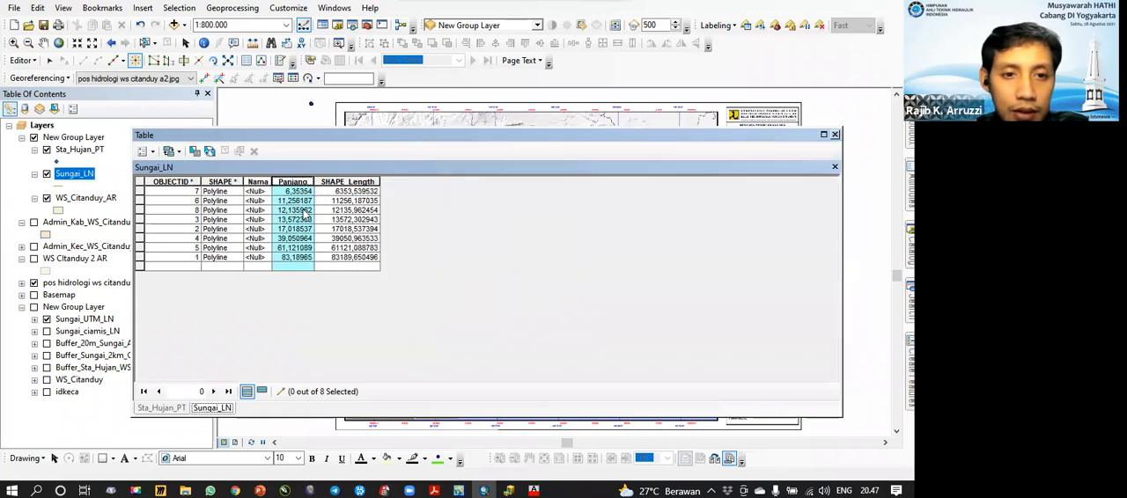
click(140, 239)
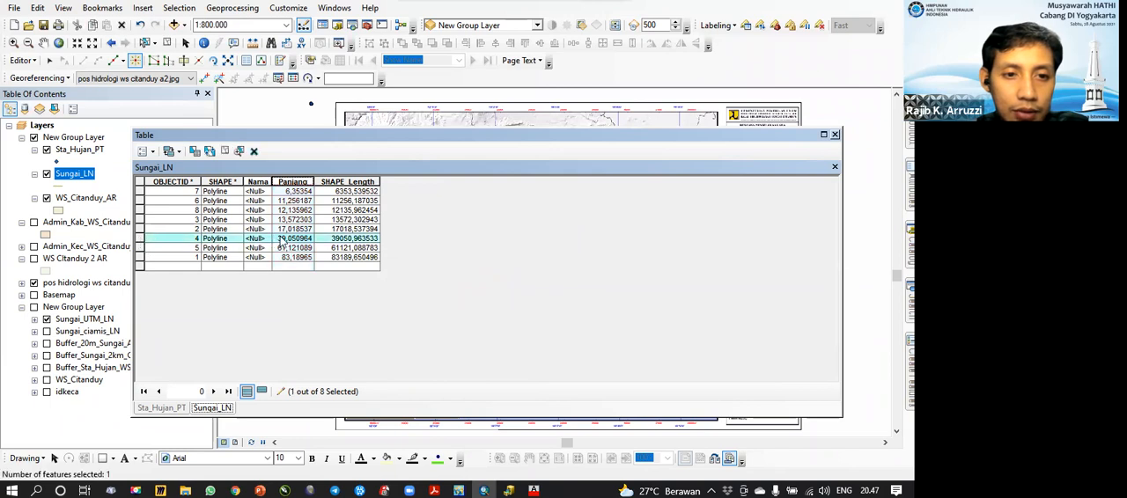
click(140, 248)
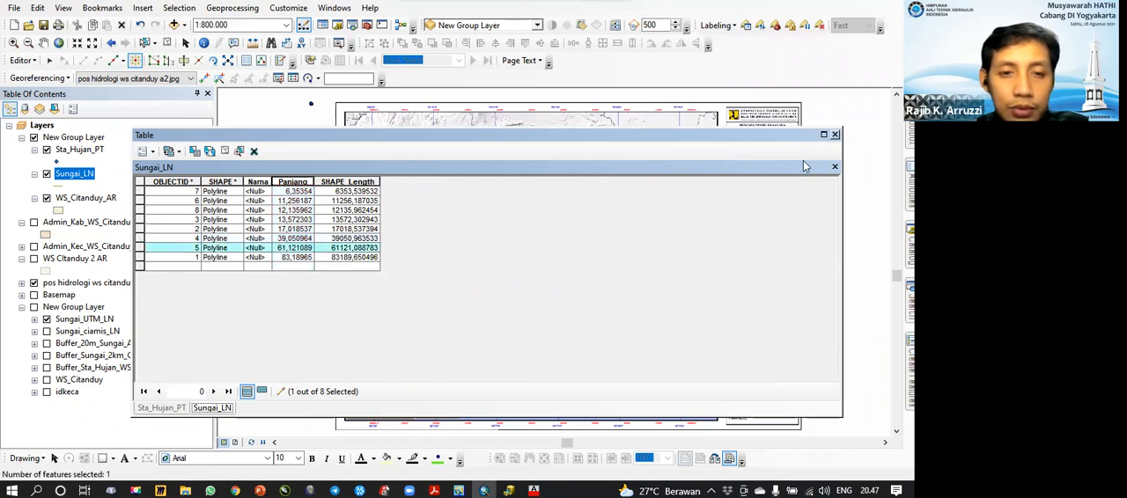
click(835, 135)
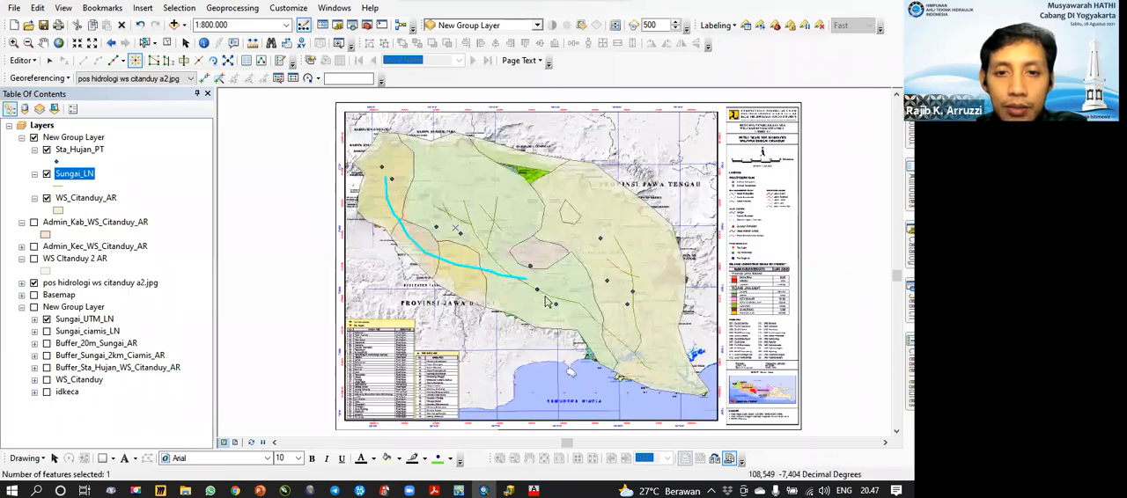
Step: Clear the feature selection and stop the editing session
click(164, 43)
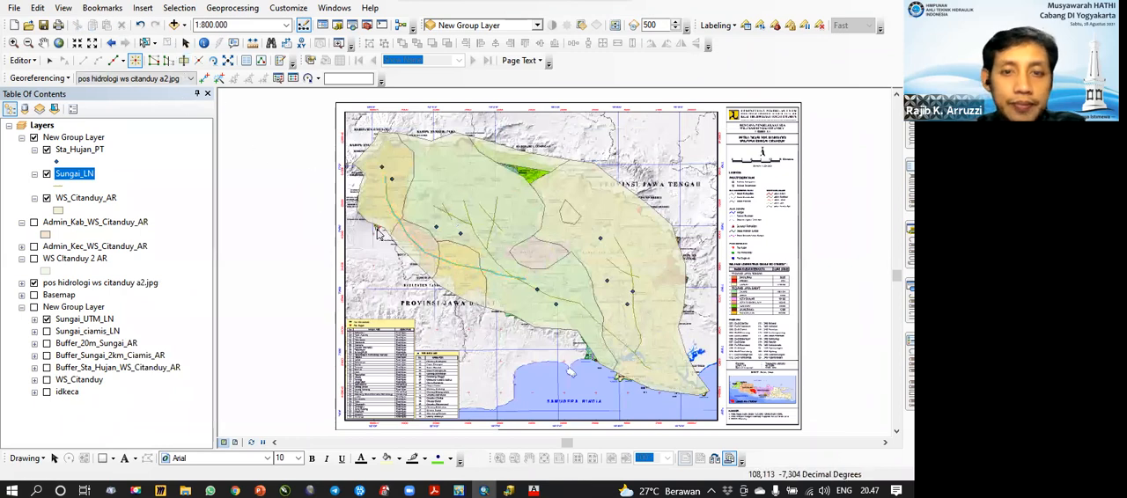
click(22, 60)
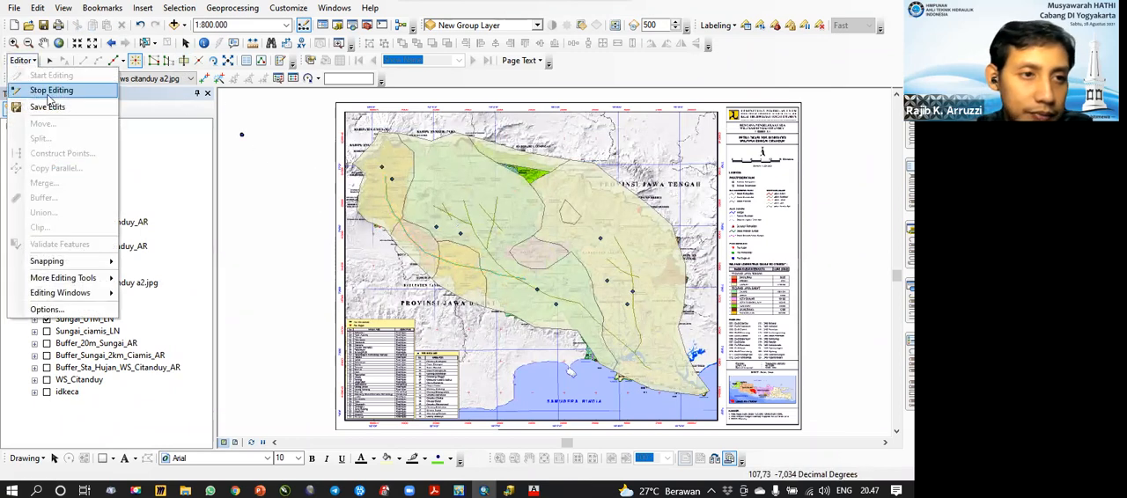
click(42, 86)
click(409, 280)
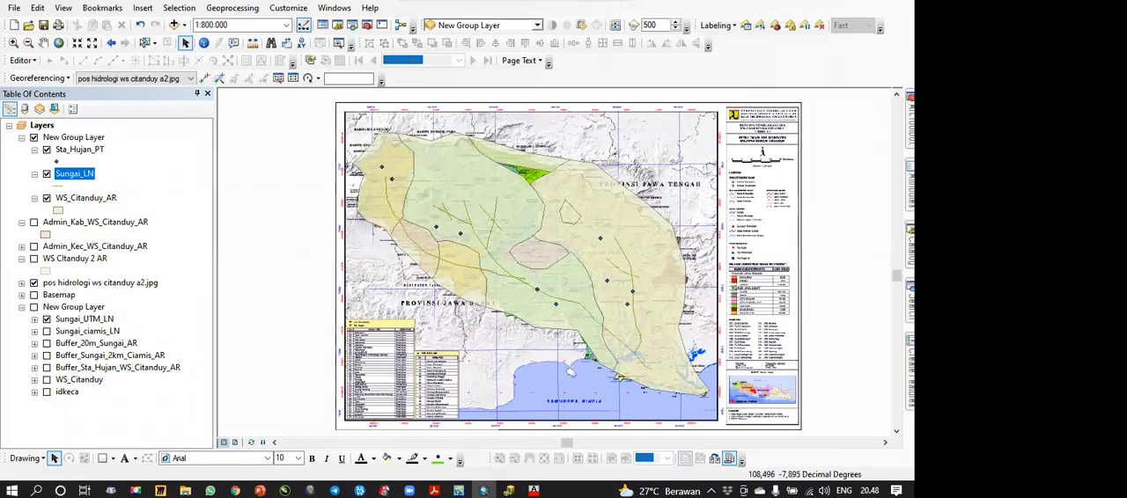
Step: Switch to ArcCatalog and select the ARCGIS SDA.mdb geodatabase in the 1 data shp folder
click(509, 490)
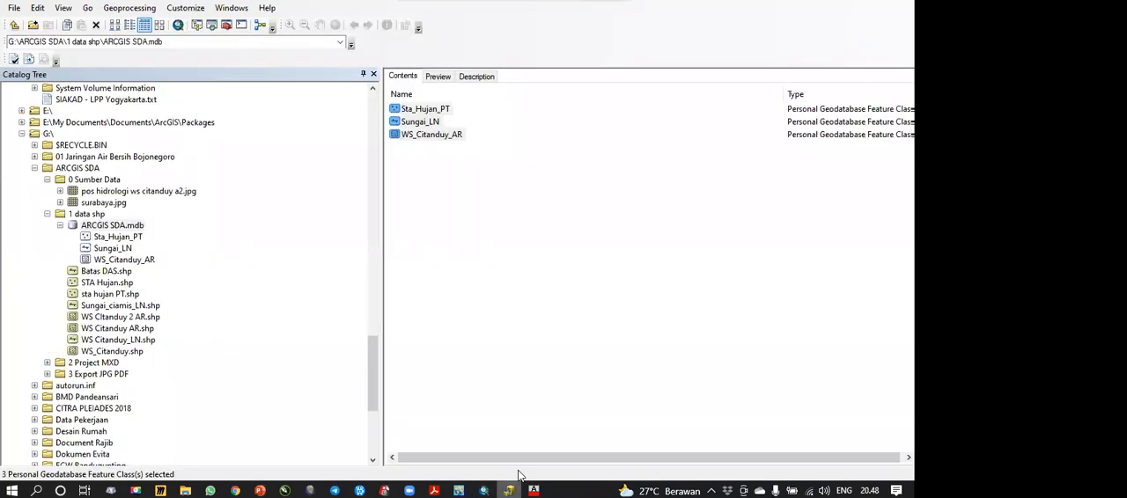
click(461, 205)
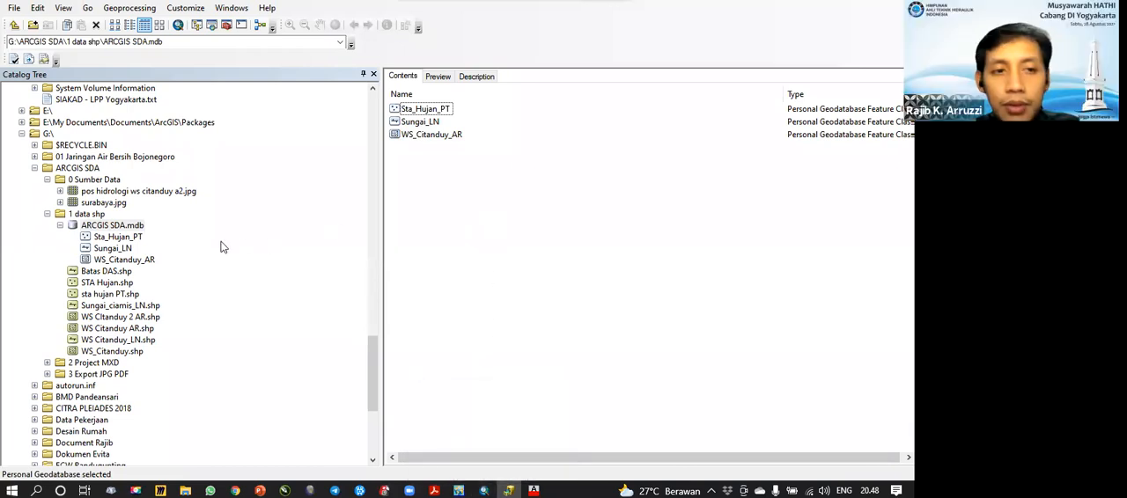
click(126, 228)
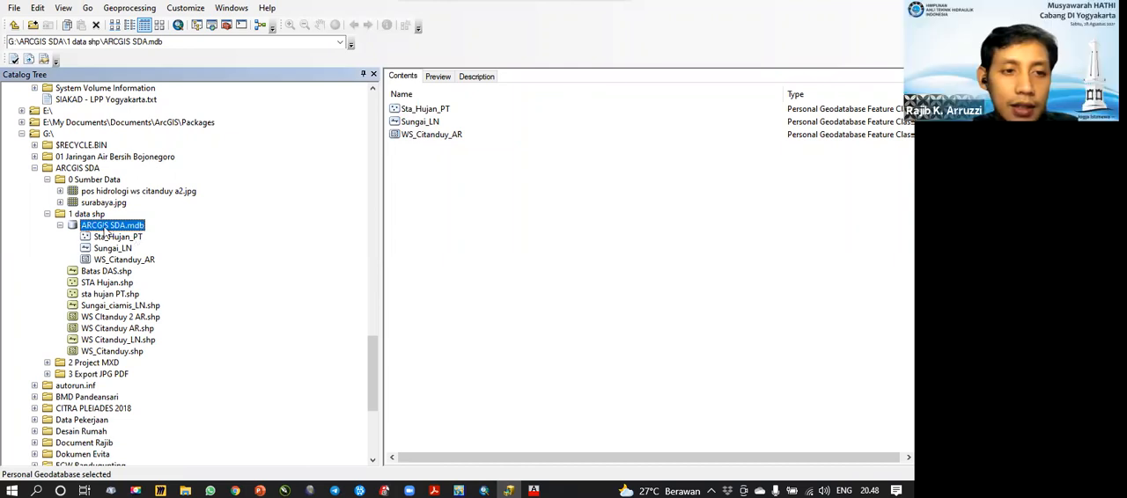
click(411, 232)
click(126, 227)
right_click(128, 229)
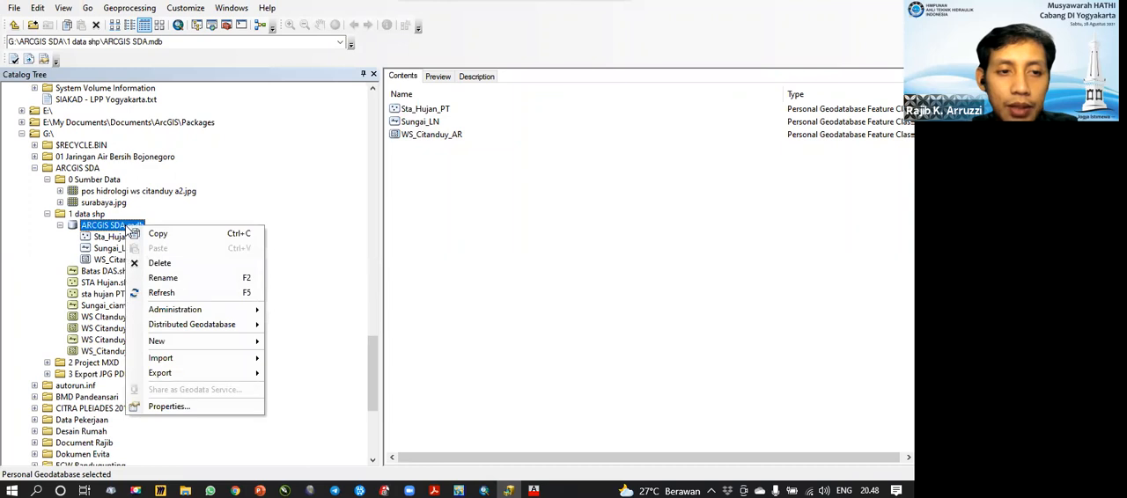
click(452, 225)
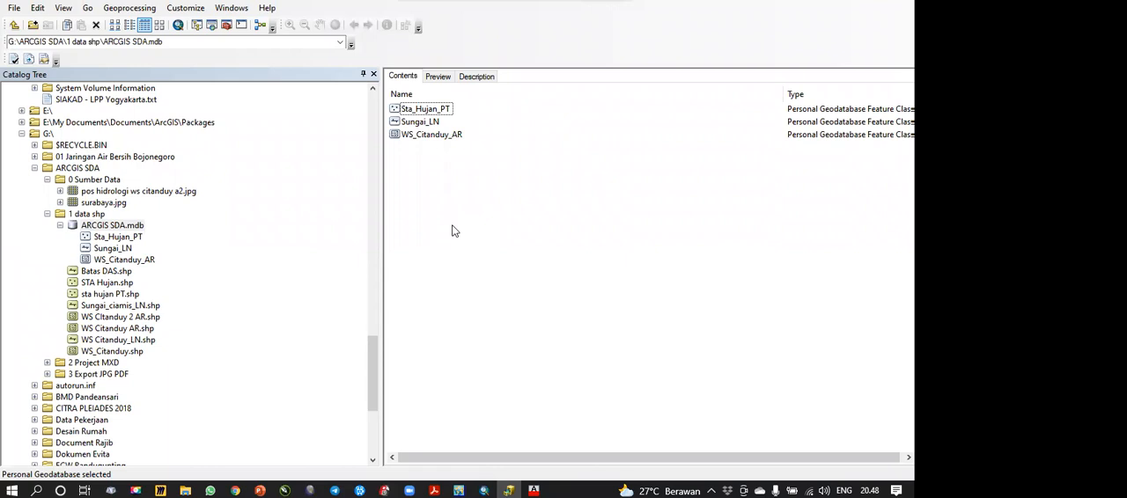
click(113, 229)
right_click(113, 229)
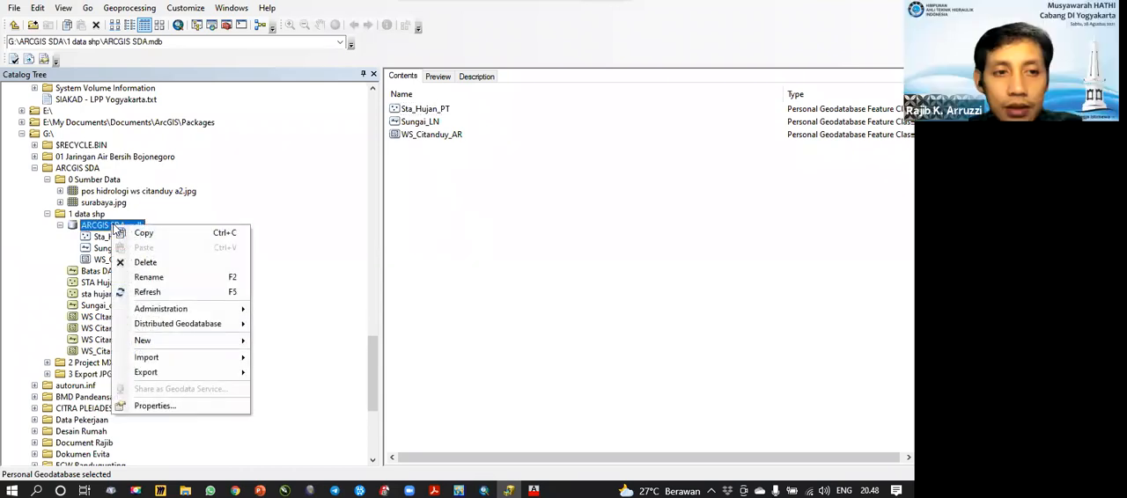
click(471, 281)
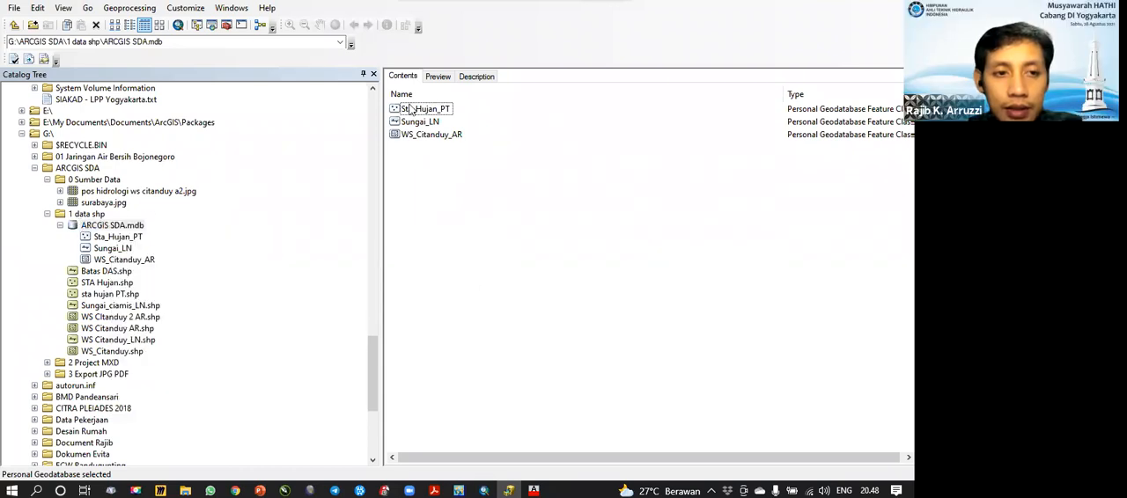
click(114, 230)
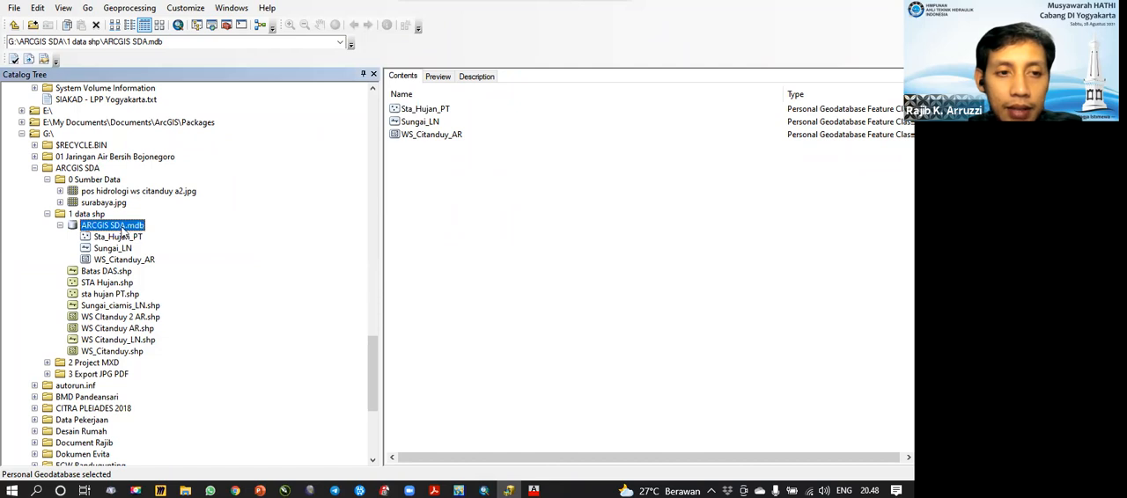
click(481, 229)
click(115, 229)
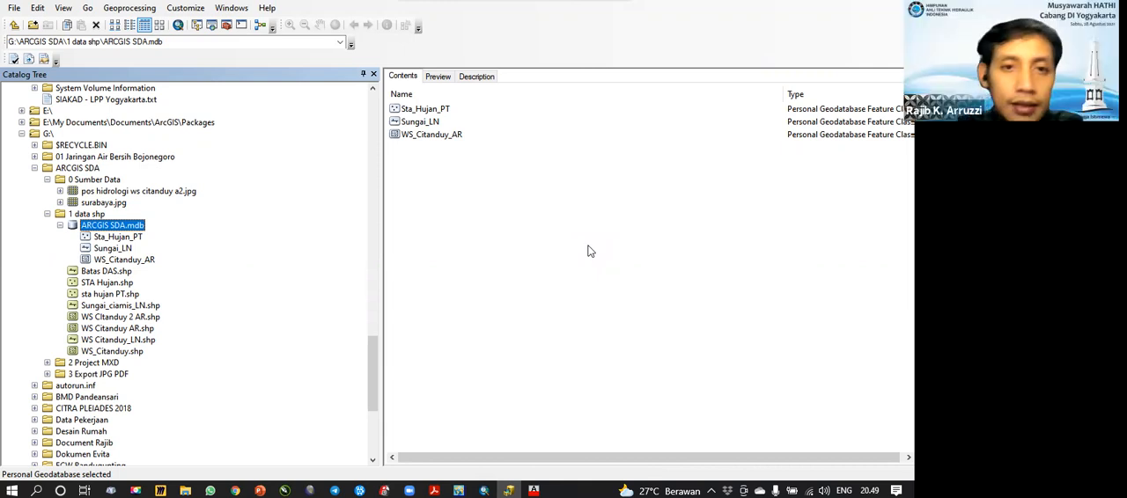
click(438, 185)
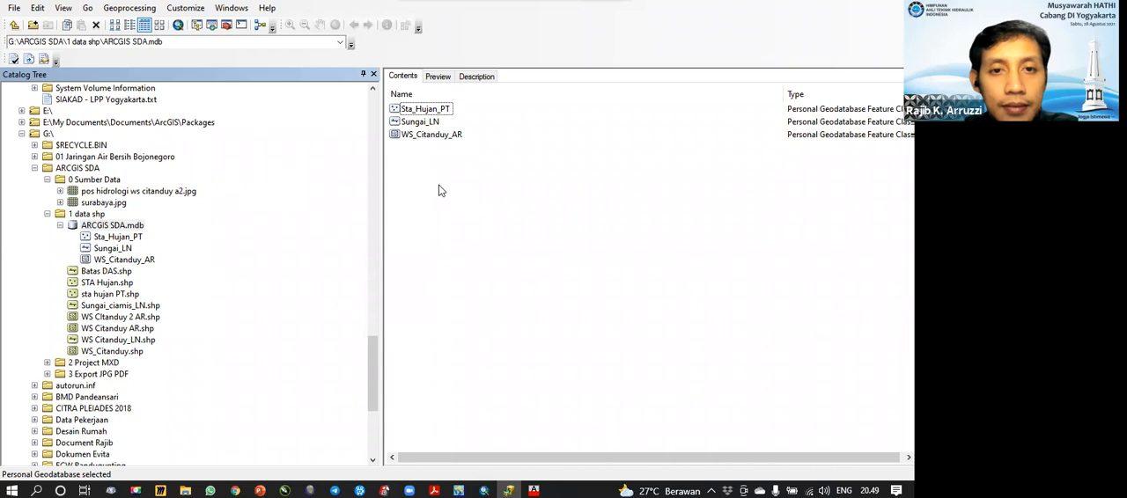
right_click(410, 172)
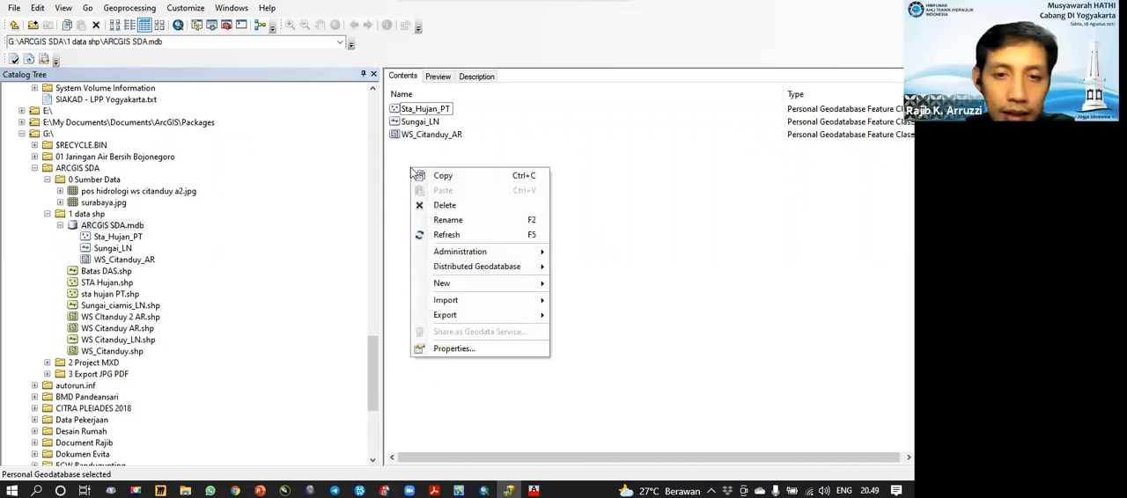
click(413, 156)
right_click(408, 180)
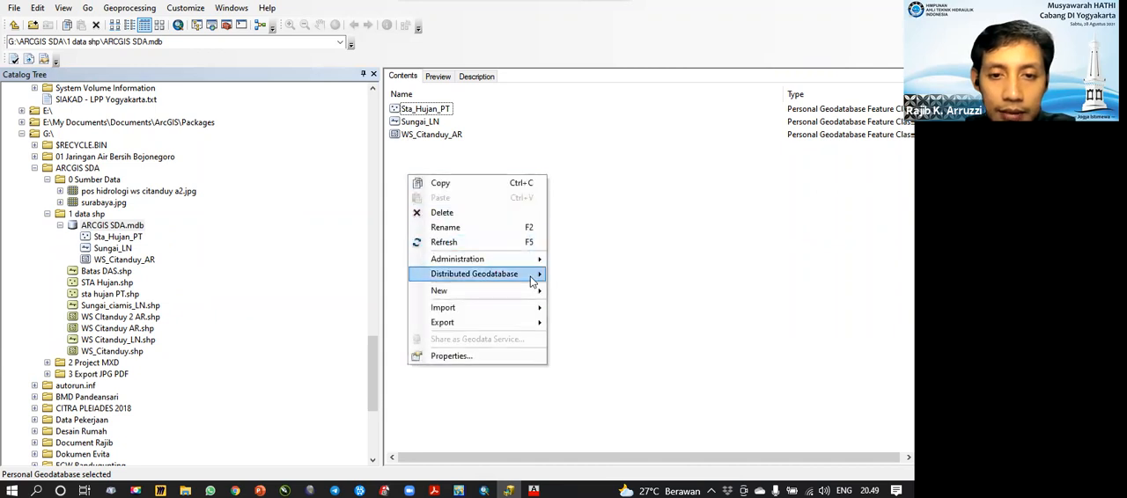
mouse_move(518, 292)
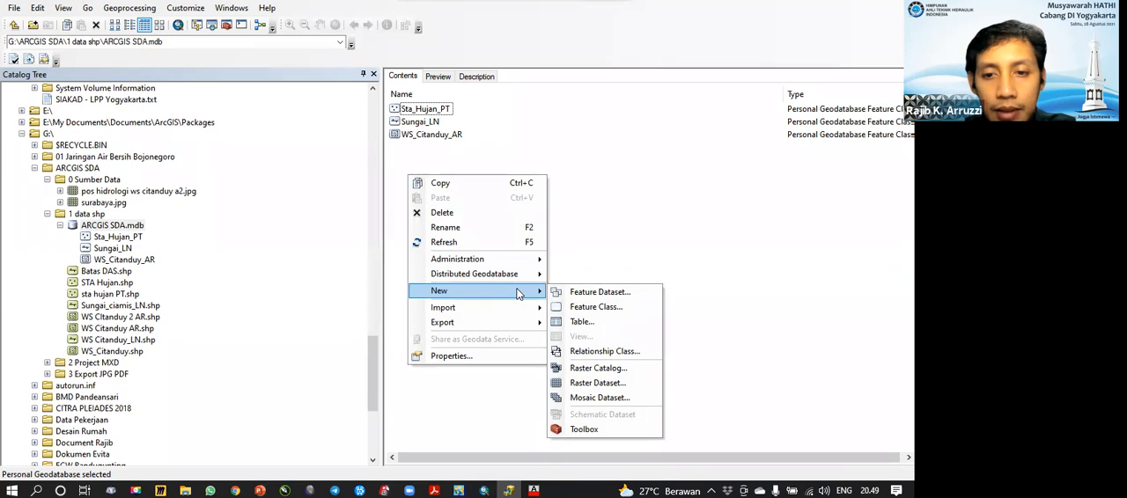
mouse_move(524, 259)
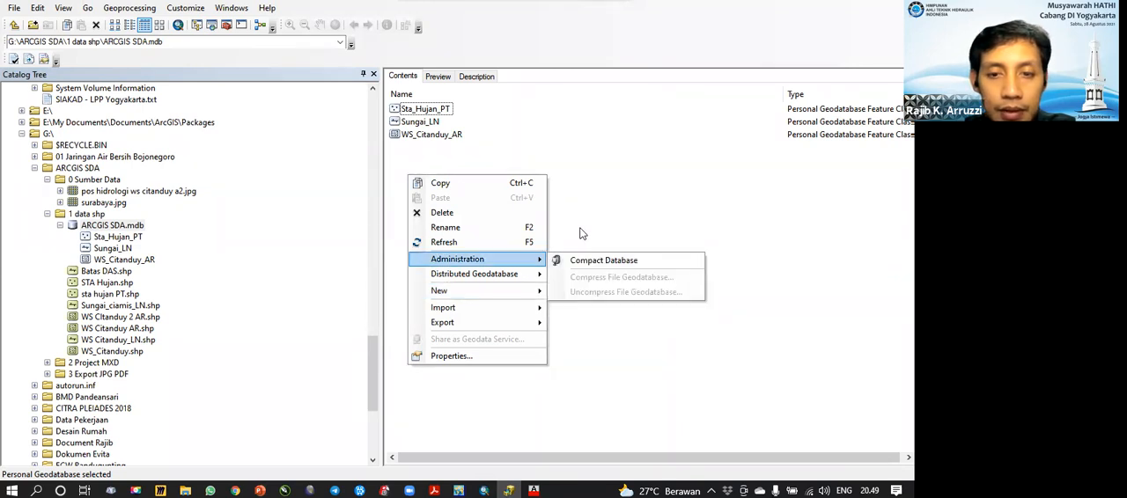
click(581, 225)
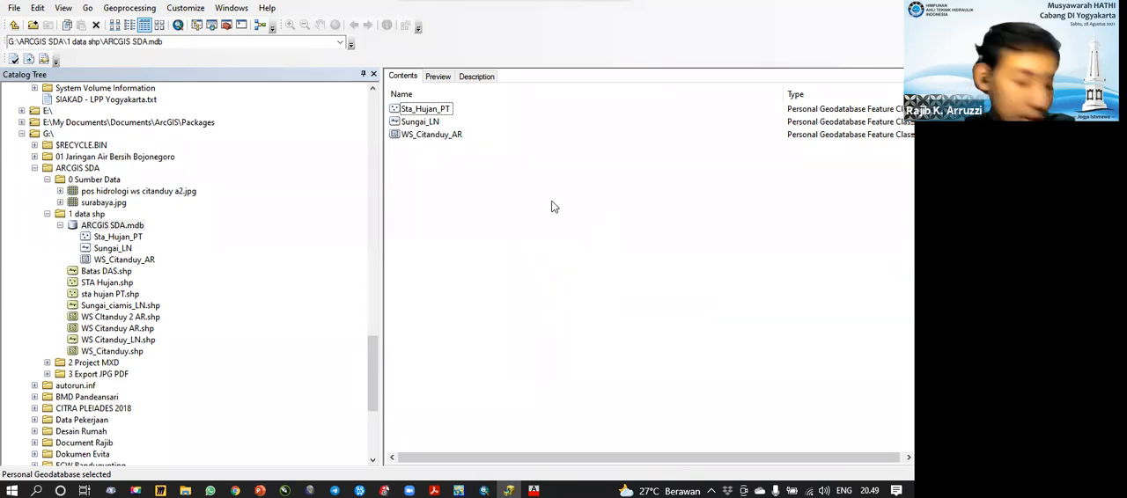
Step: Create a feature dataset named Topolgy_cek in ARCGIS SDA.mdb with the WGS 1984 UTM Zone 49S coordinate system and no vertical system
right_click(431, 168)
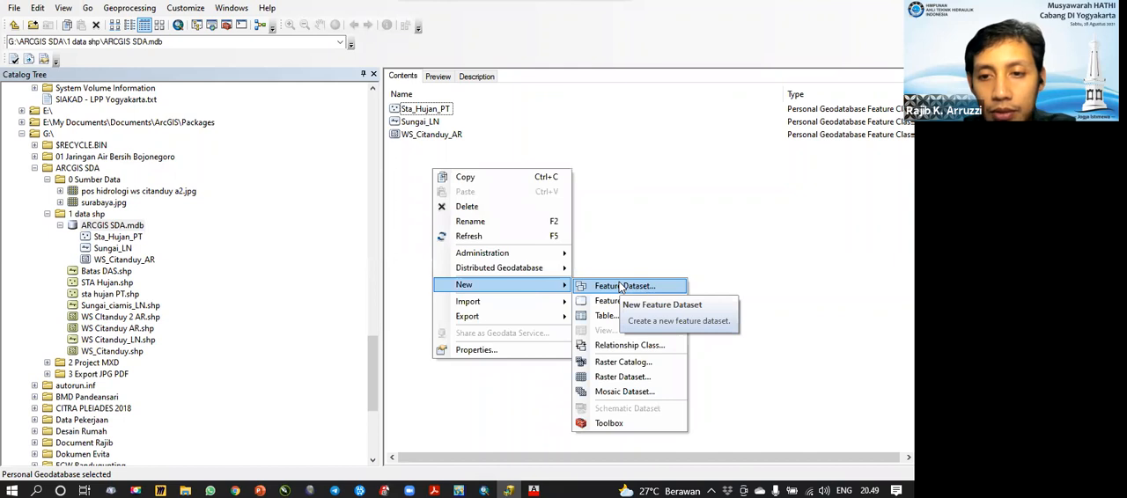
click(622, 286)
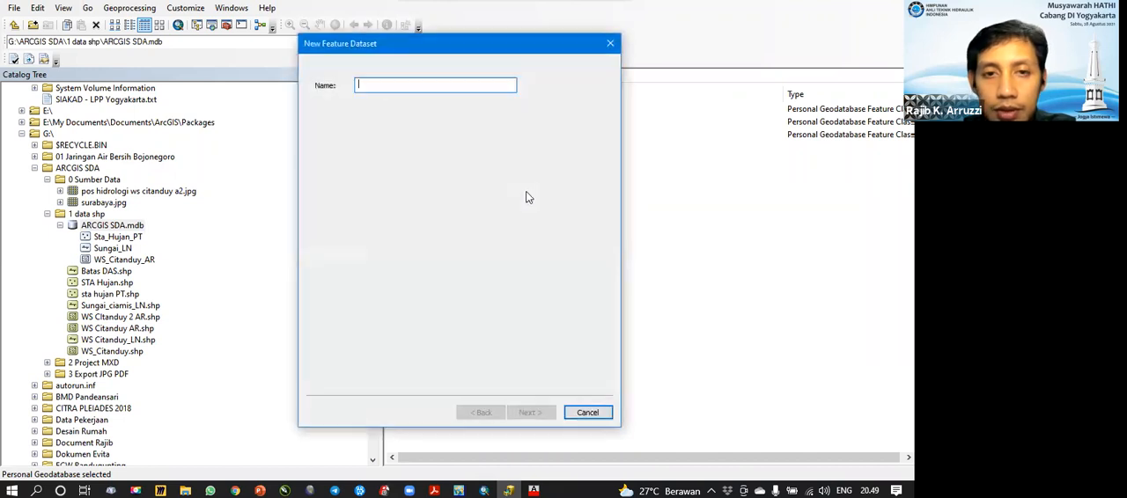
drag(495, 56, 624, 164)
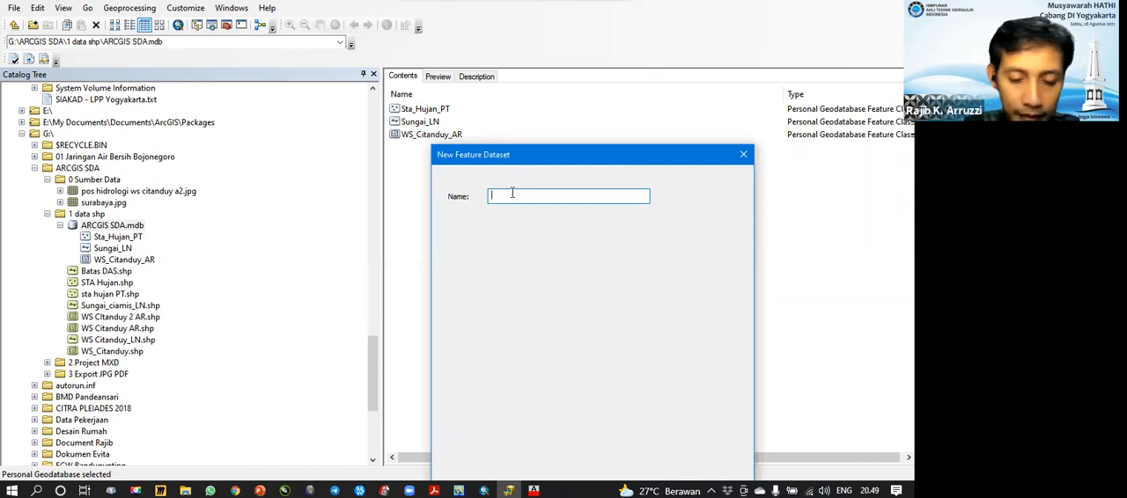
text(Topolgy)
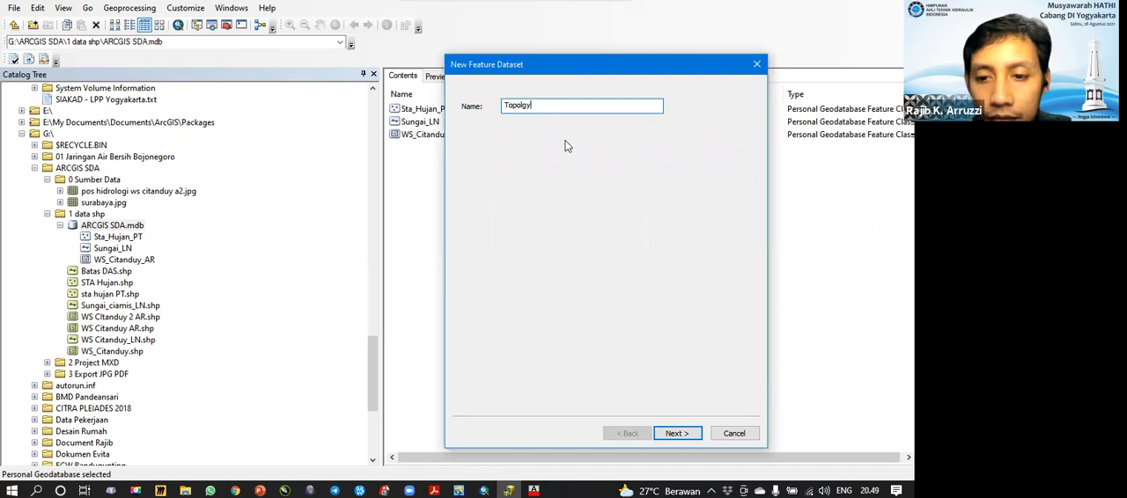
text(_cek)
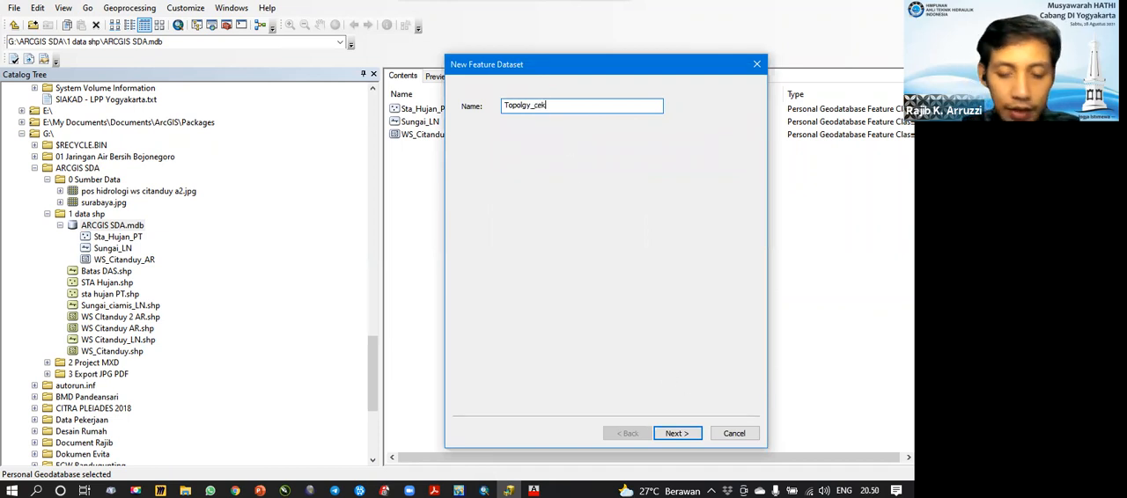
click(676, 433)
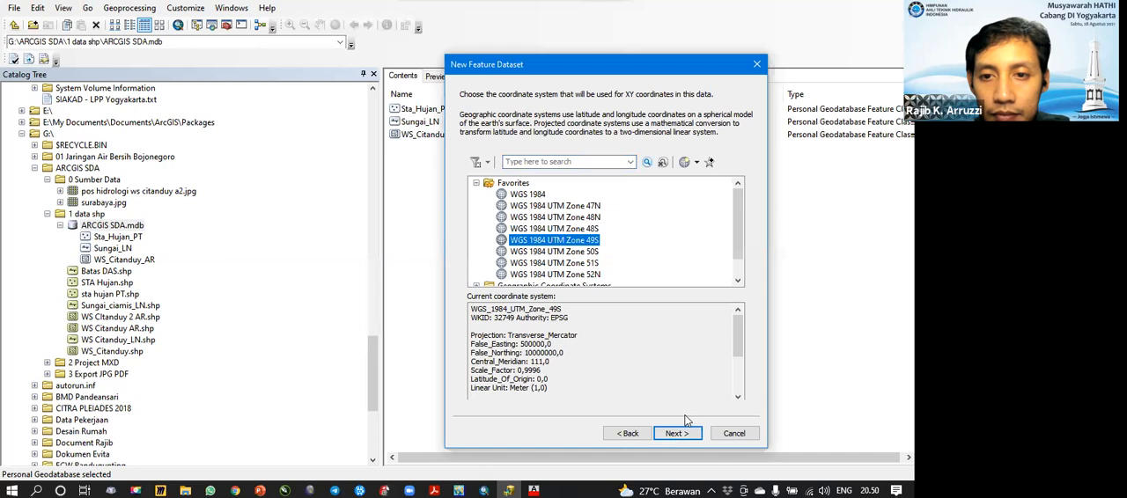
click(682, 433)
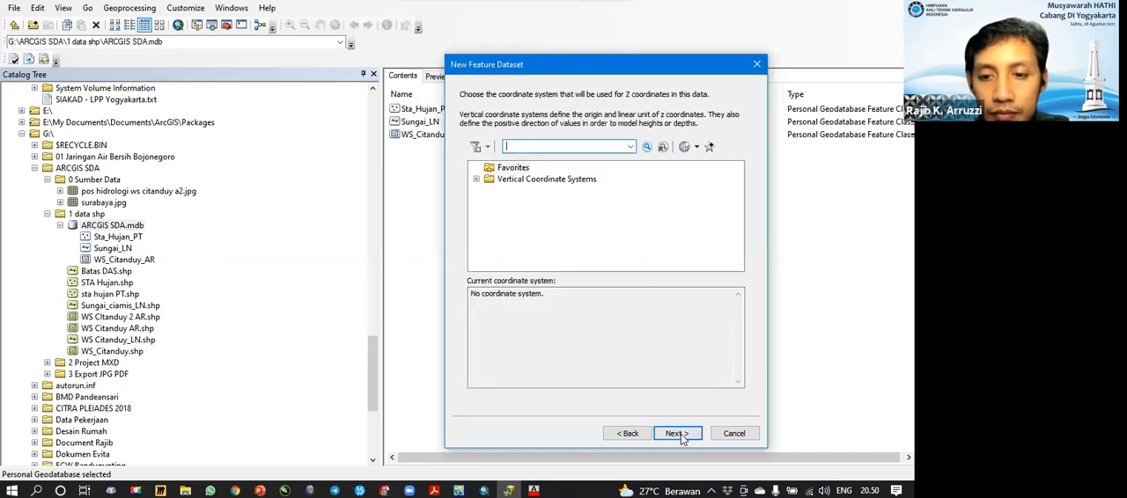
click(679, 434)
click(678, 434)
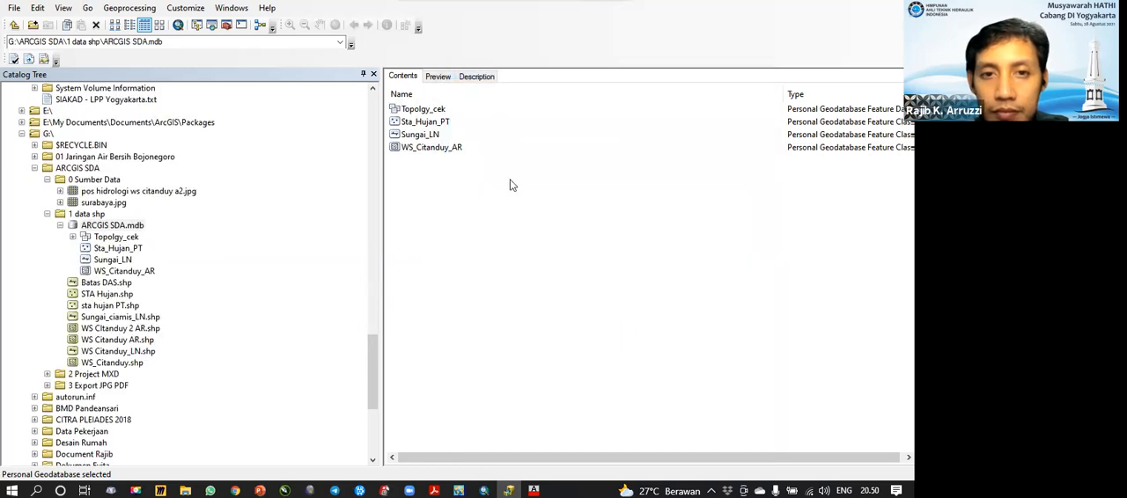
Step: Inspect the contents of the Topolgy_cek feature dataset and return to the ARCGIS SDA.mdb geodatabase
click(425, 121)
double_click(423, 109)
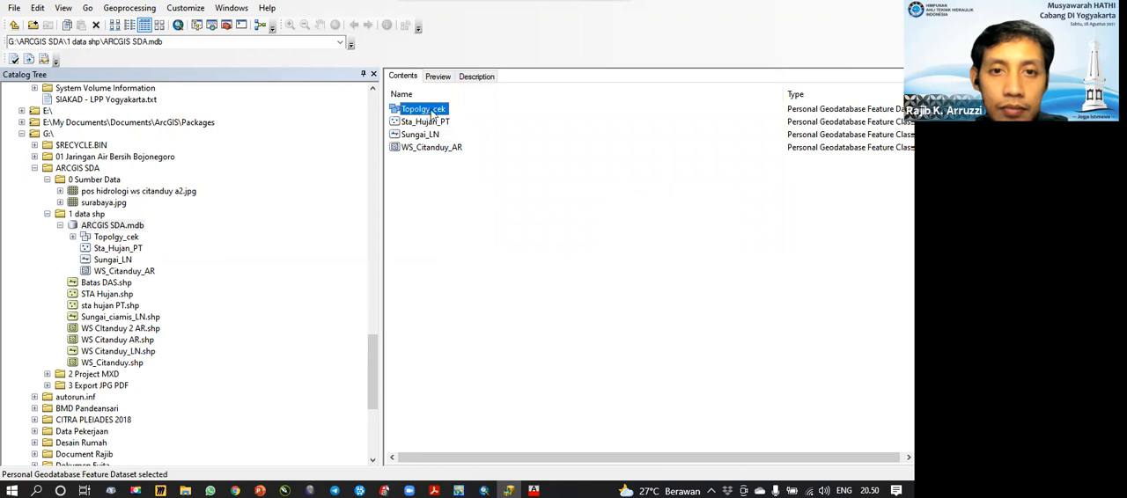
click(122, 225)
click(106, 238)
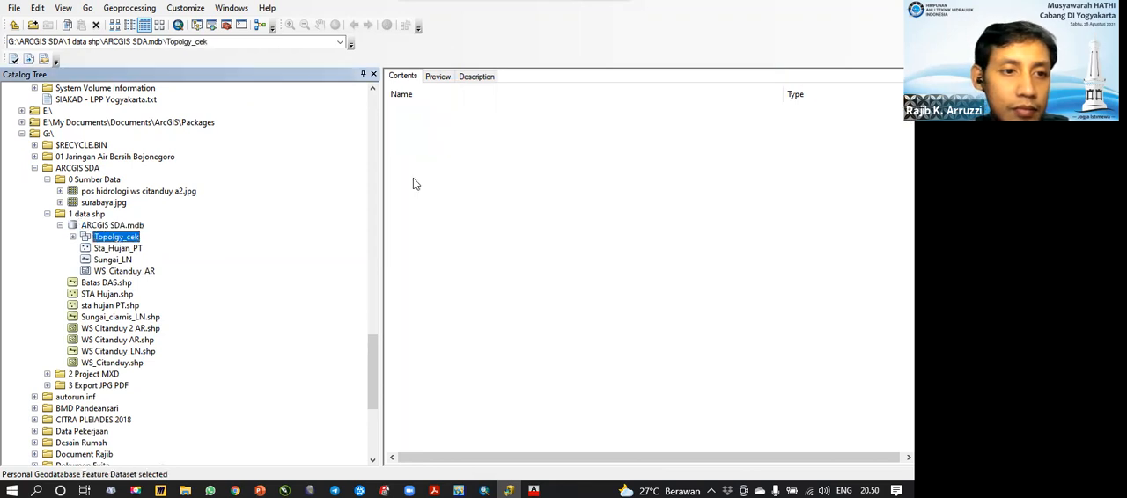
click(106, 226)
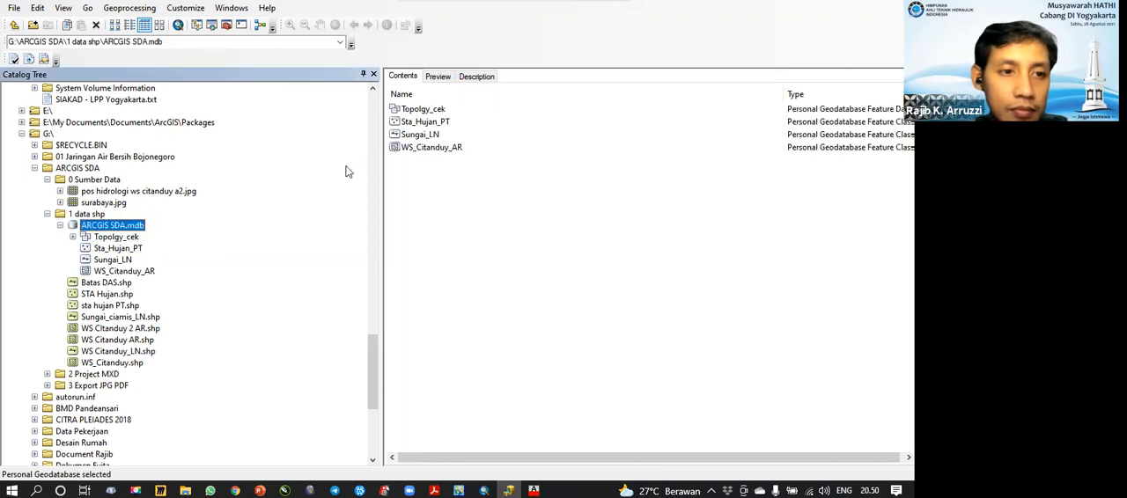
Step: Try to create a new topology in the Topolgy_cek feature dataset
click(419, 111)
right_click(417, 114)
mouse_move(477, 212)
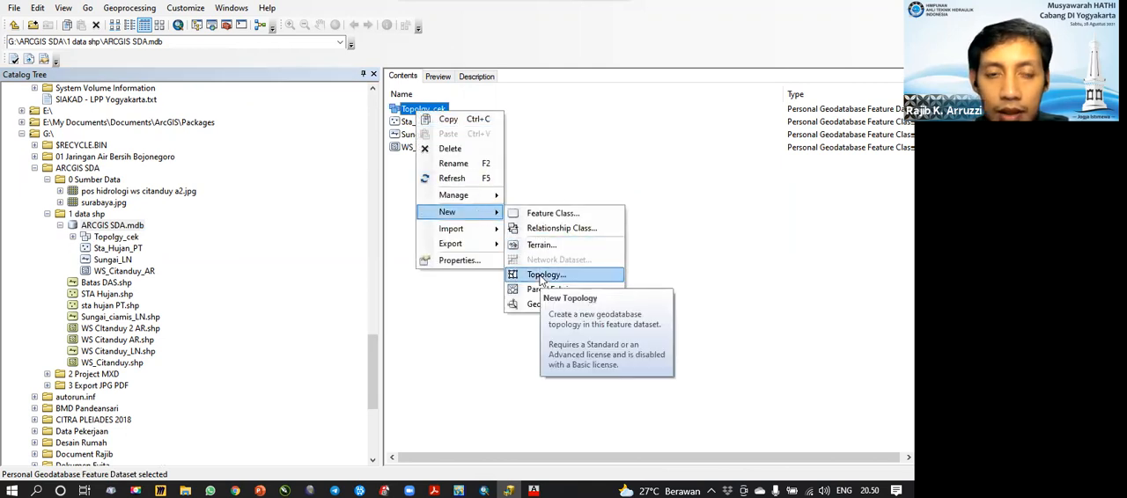
click(540, 173)
right_click(419, 111)
mouse_move(481, 218)
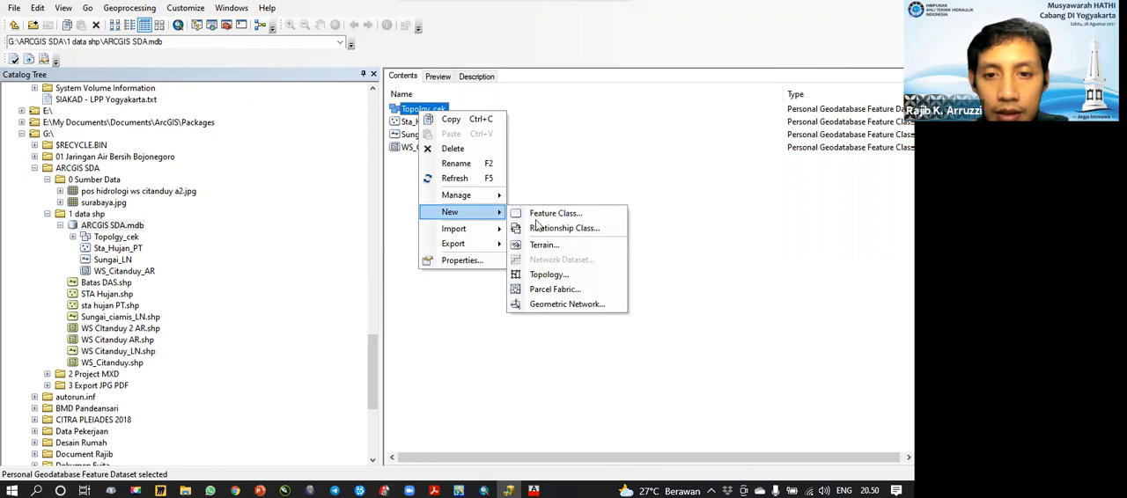
click(558, 275)
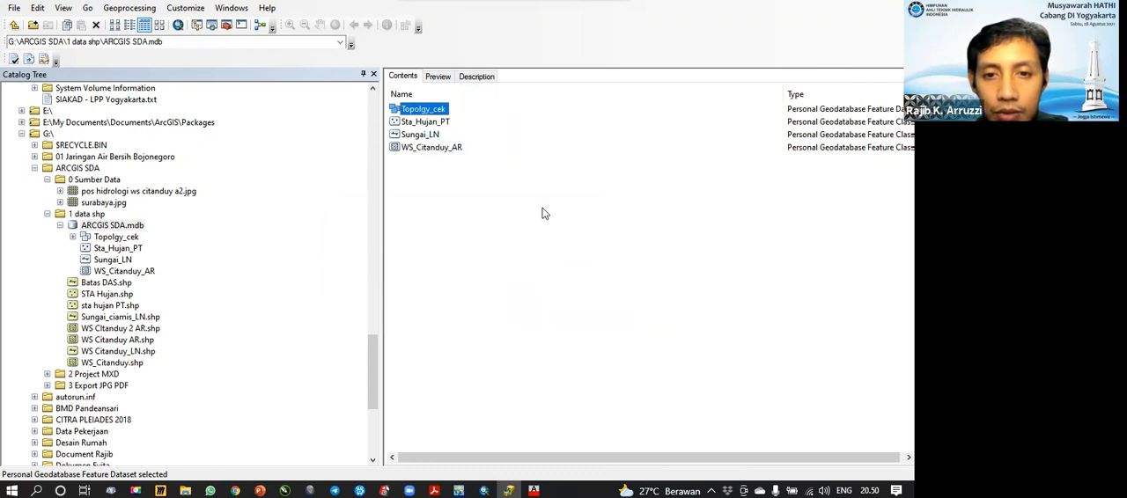
click(564, 282)
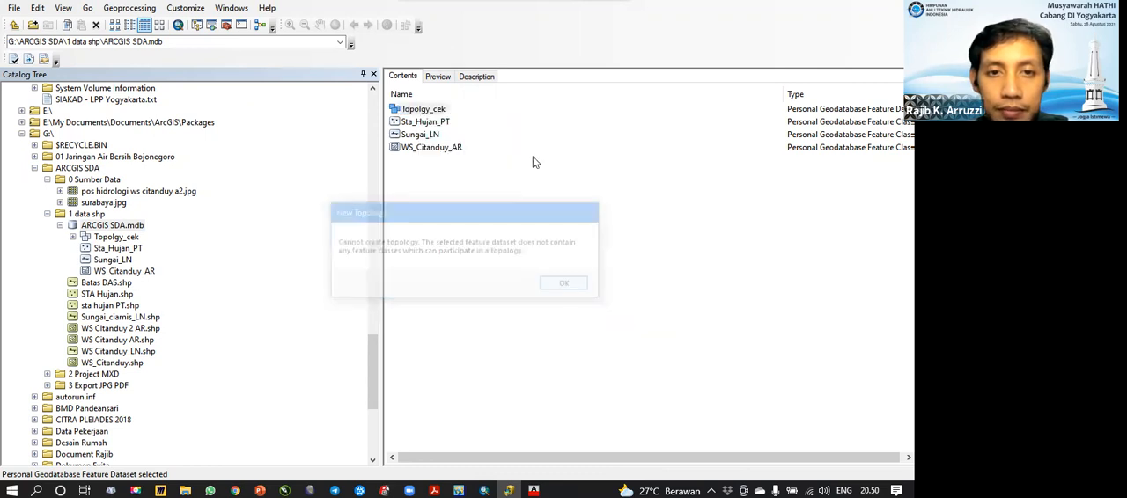
click(428, 123)
click(411, 167)
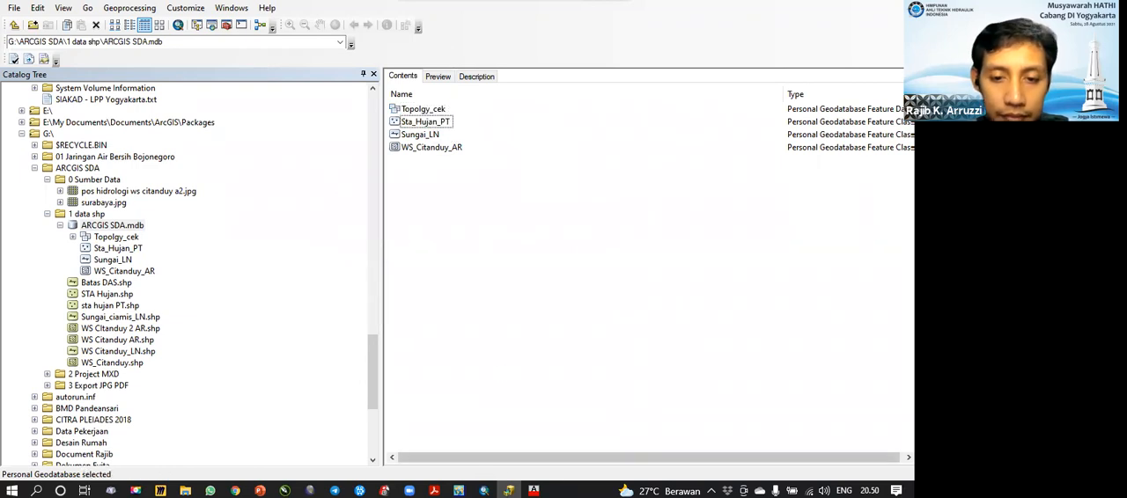
Step: Switch to ArcMap and replace the open Citanduy map with a new blank document
key(alt+Tab)
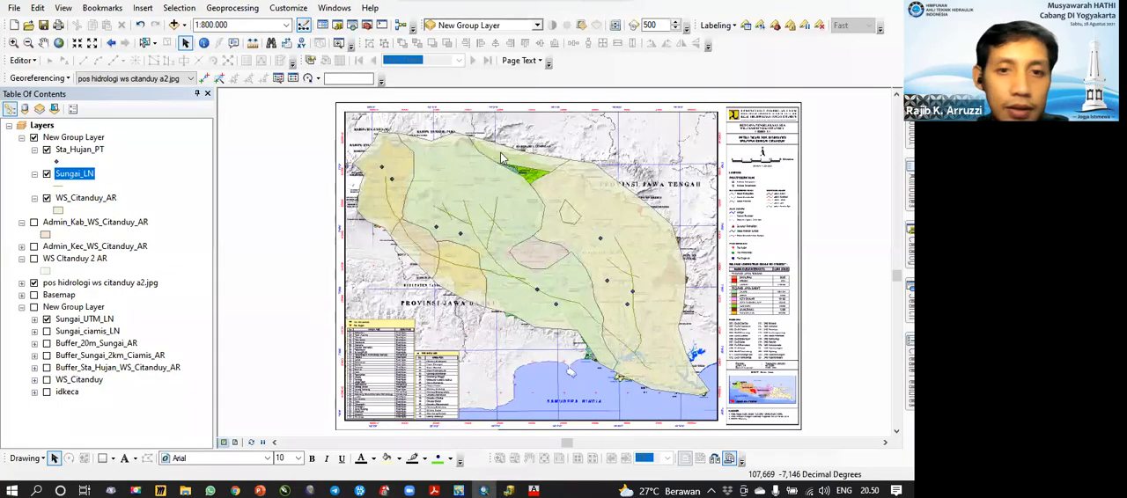
click(15, 25)
click(575, 355)
click(475, 266)
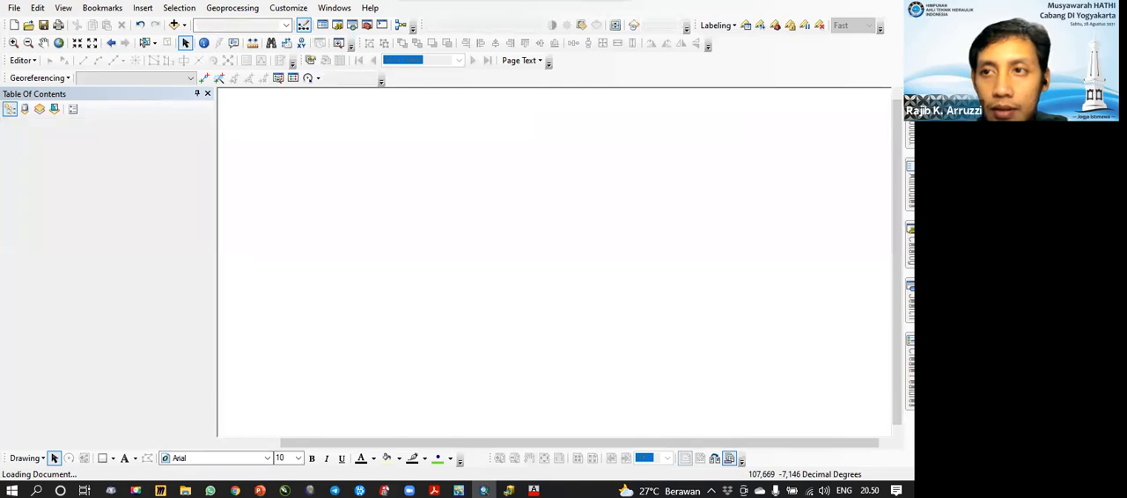
Step: Switch to ArcCatalog, move Sta_Hujan_PT, Sungai_LN and WS_Citanduy_AR into the Topolgy_cek feature dataset, and open the dataset
click(509, 491)
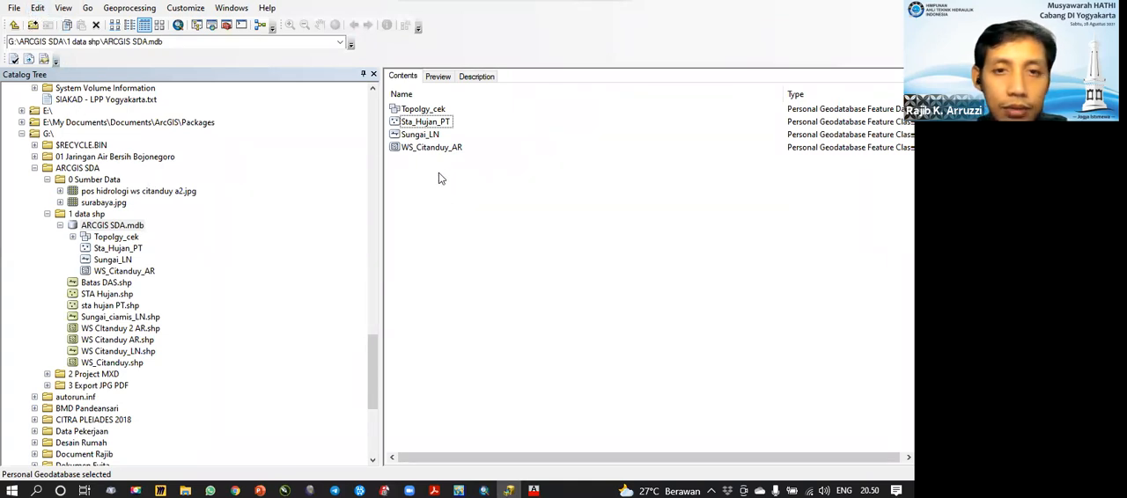
drag(420, 178, 446, 111)
key(Delete)
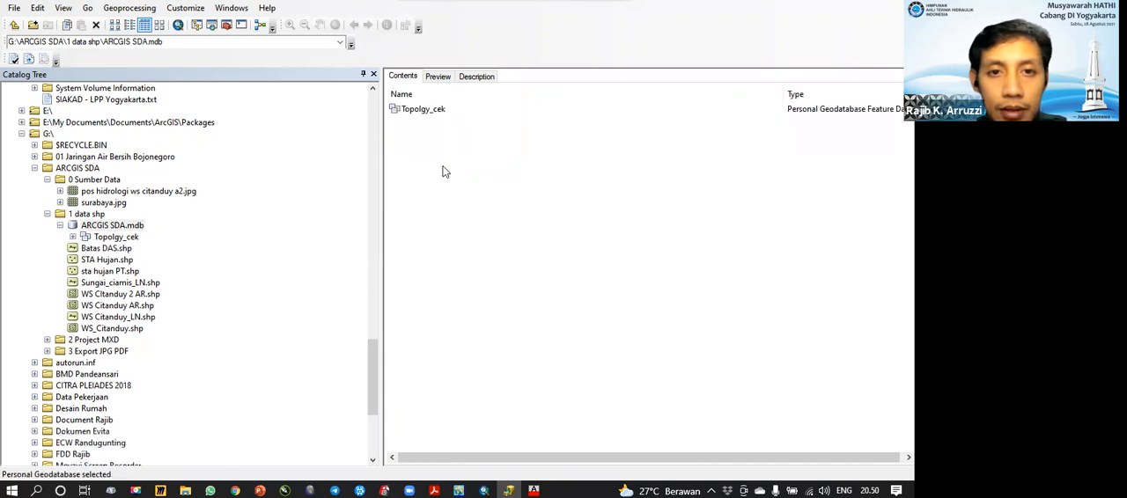
double_click(422, 110)
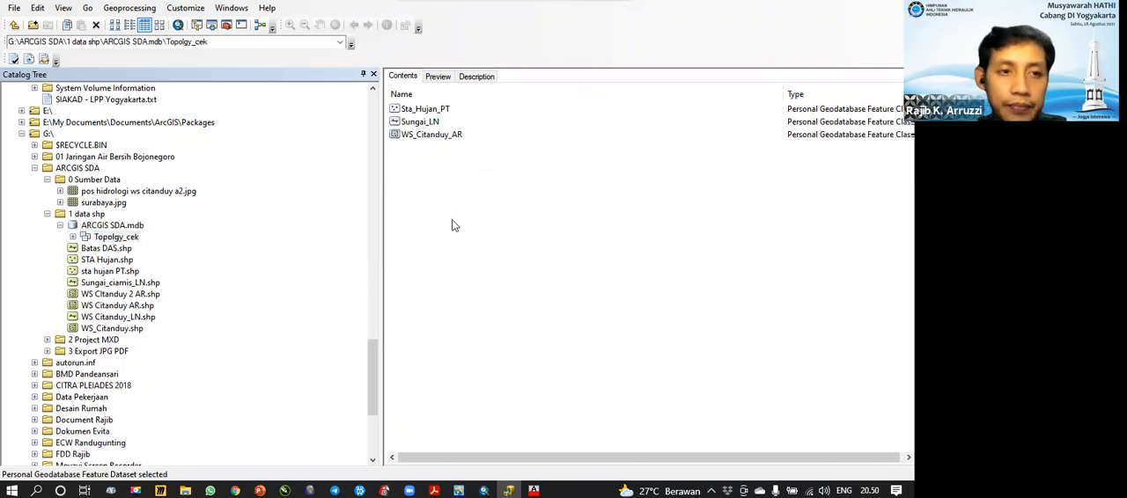
right_click(444, 175)
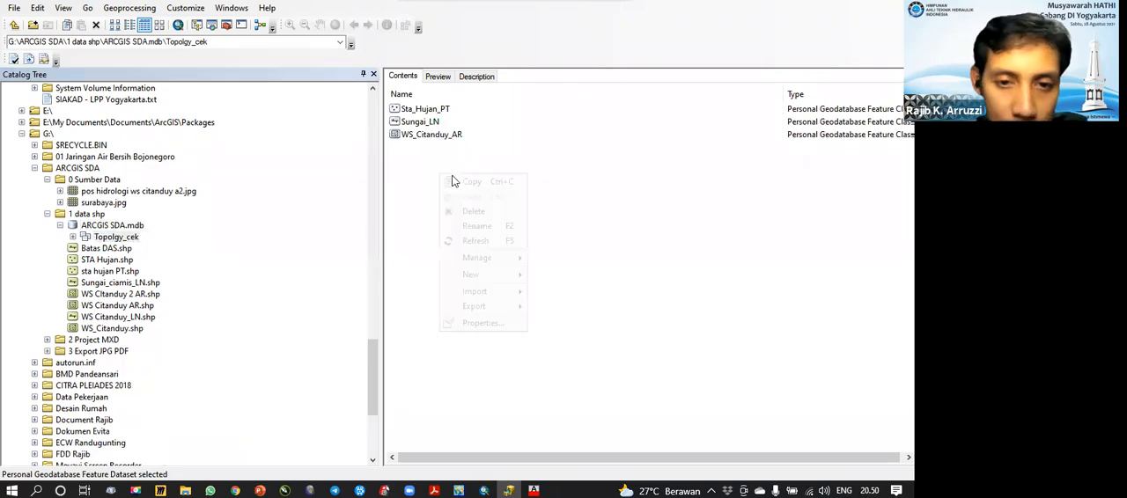
mouse_move(491, 275)
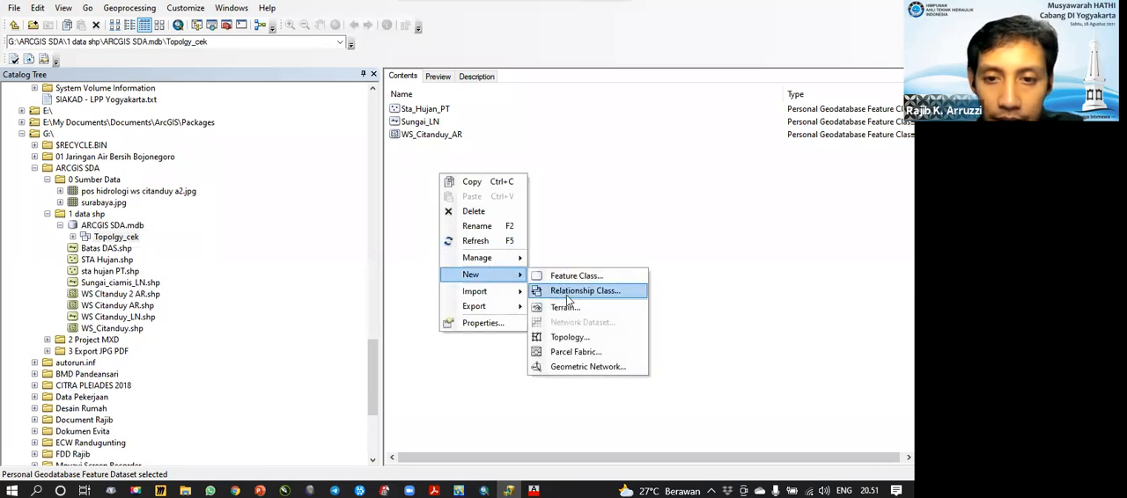
click(553, 216)
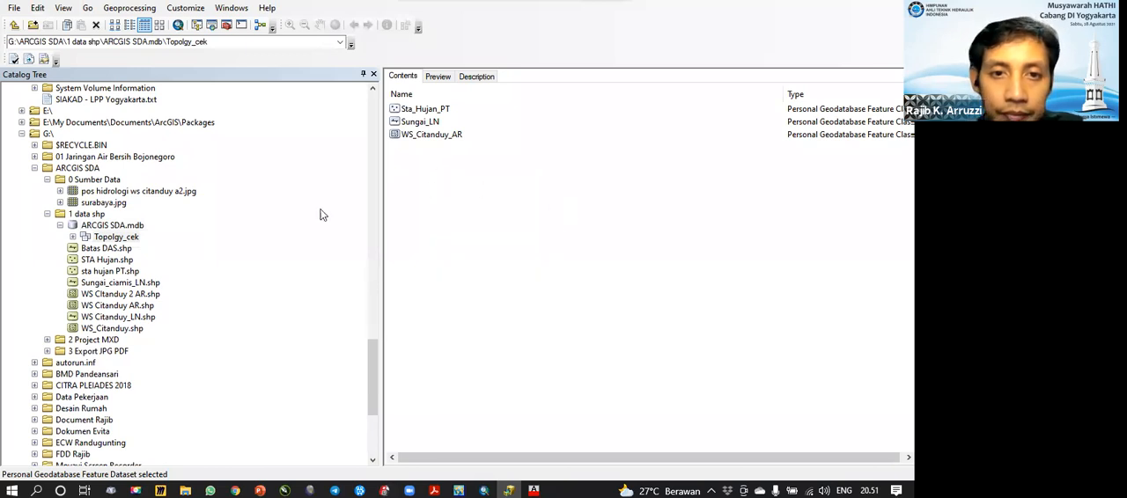
click(134, 235)
click(132, 225)
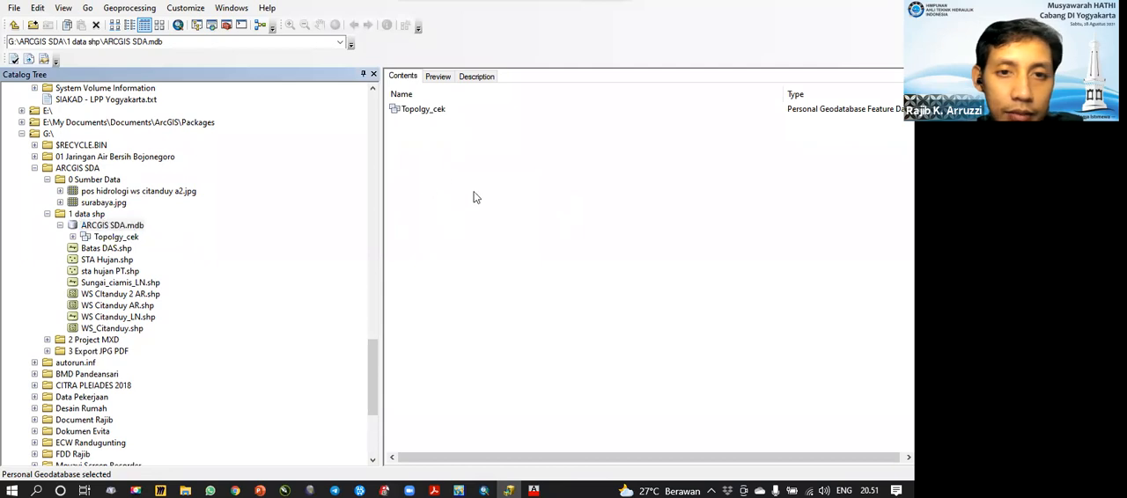
right_click(427, 183)
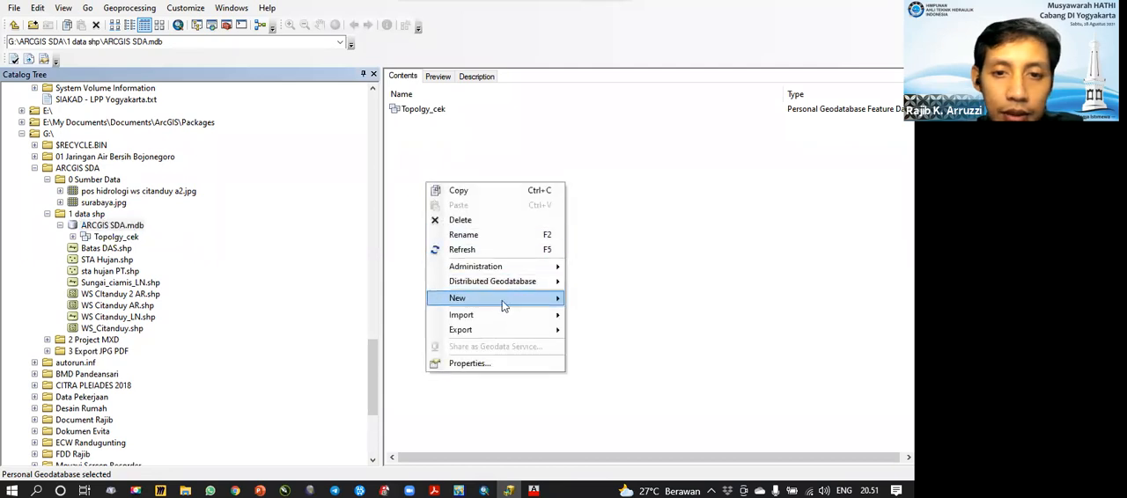
click(607, 170)
click(109, 238)
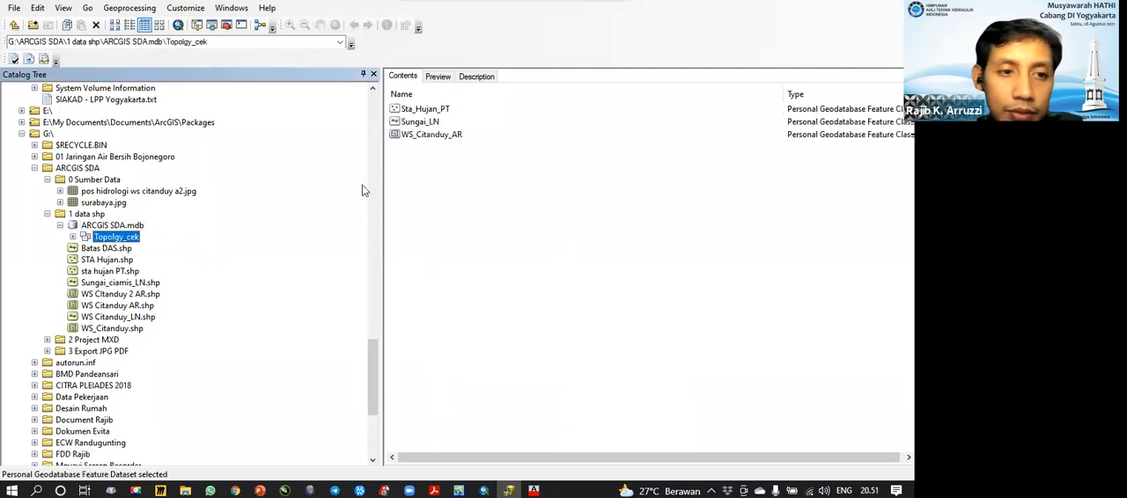
right_click(457, 213)
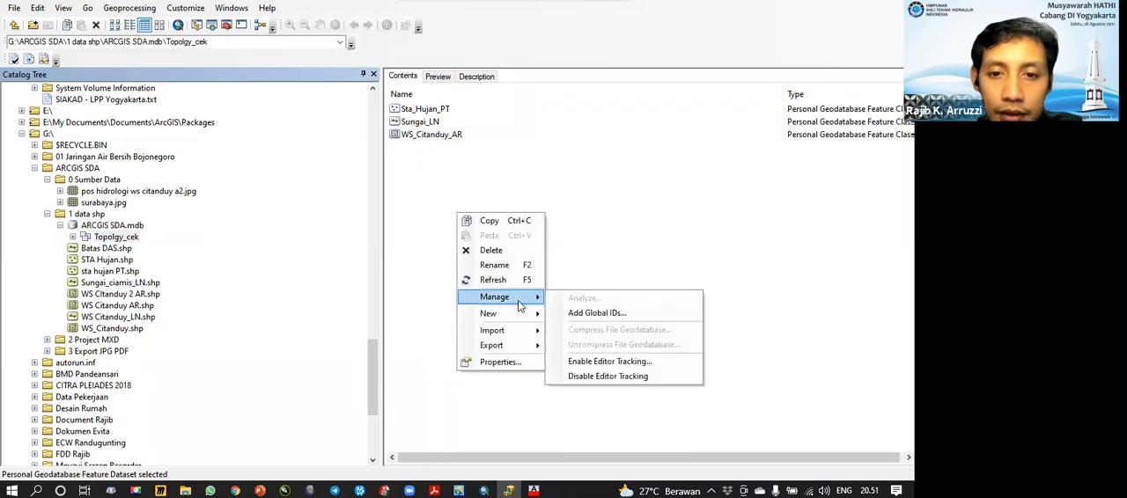
mouse_move(515, 314)
click(573, 188)
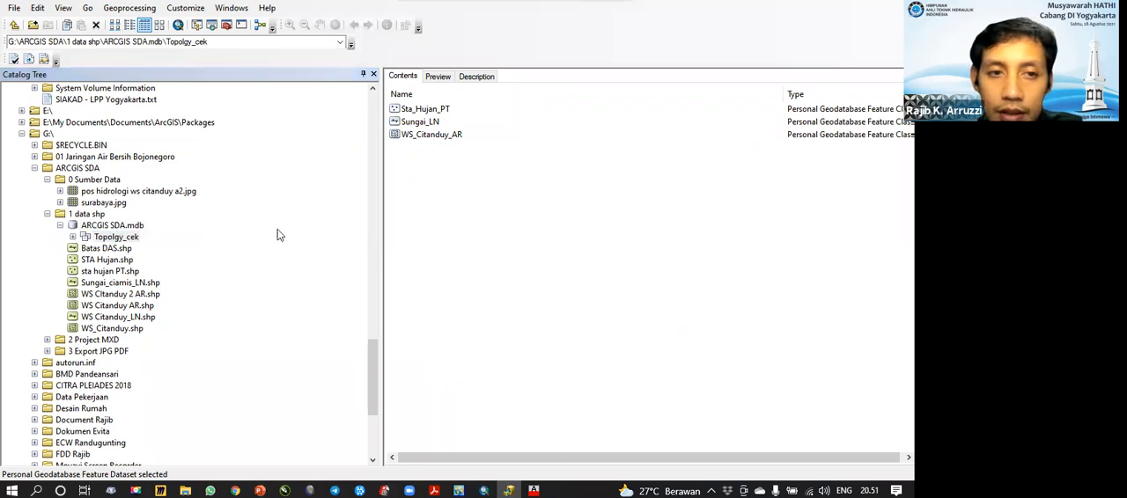
click(114, 237)
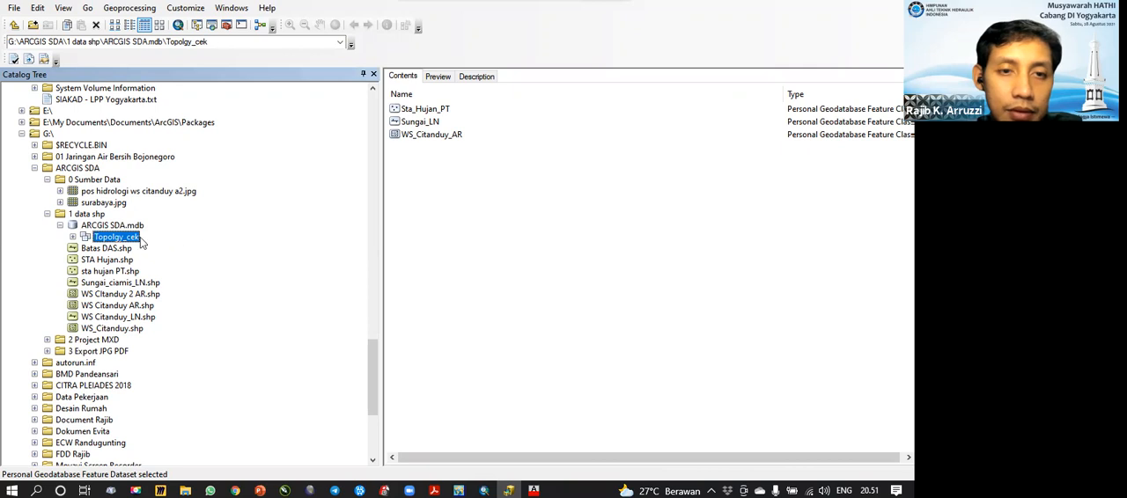
Step: Start a new topology in the Topolgy_cek feature dataset, keeping the proposed name Topolgy_cek_Topology and the default cluster tolerance
click(106, 225)
click(421, 109)
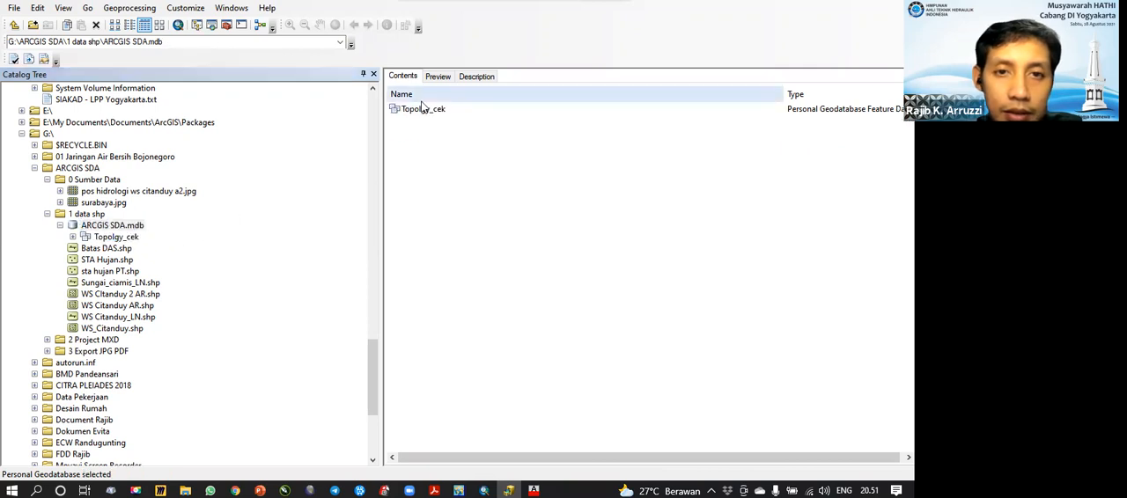
right_click(419, 112)
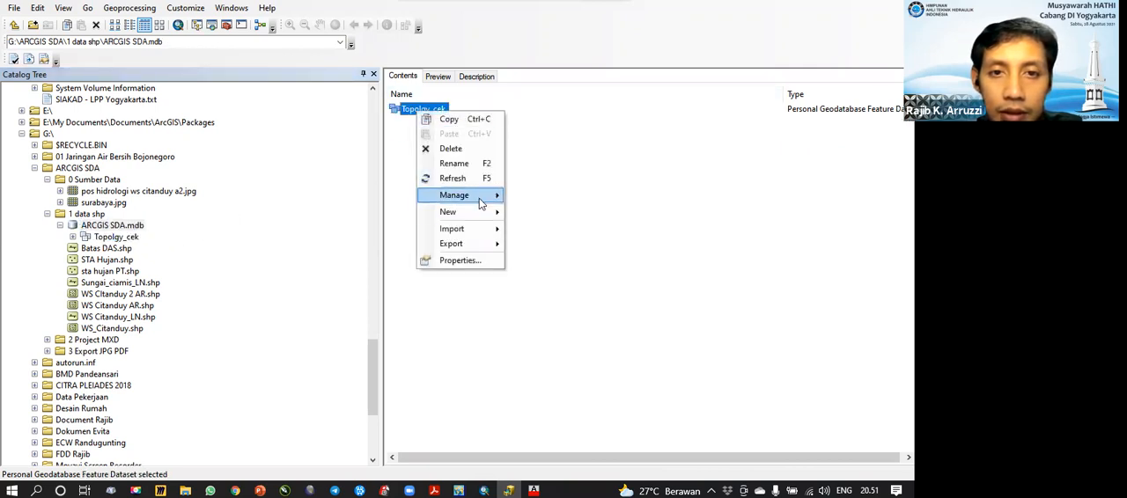
mouse_move(480, 201)
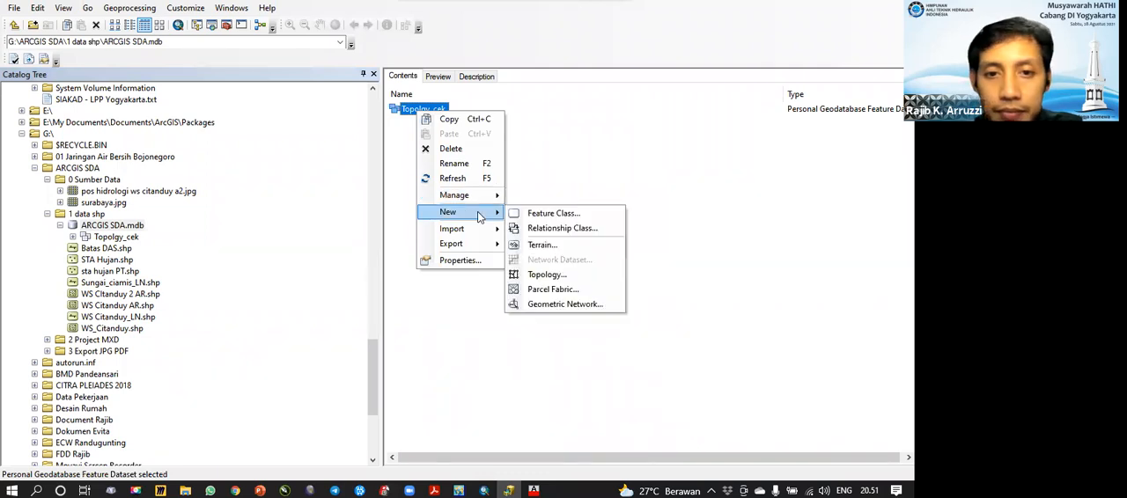
click(540, 276)
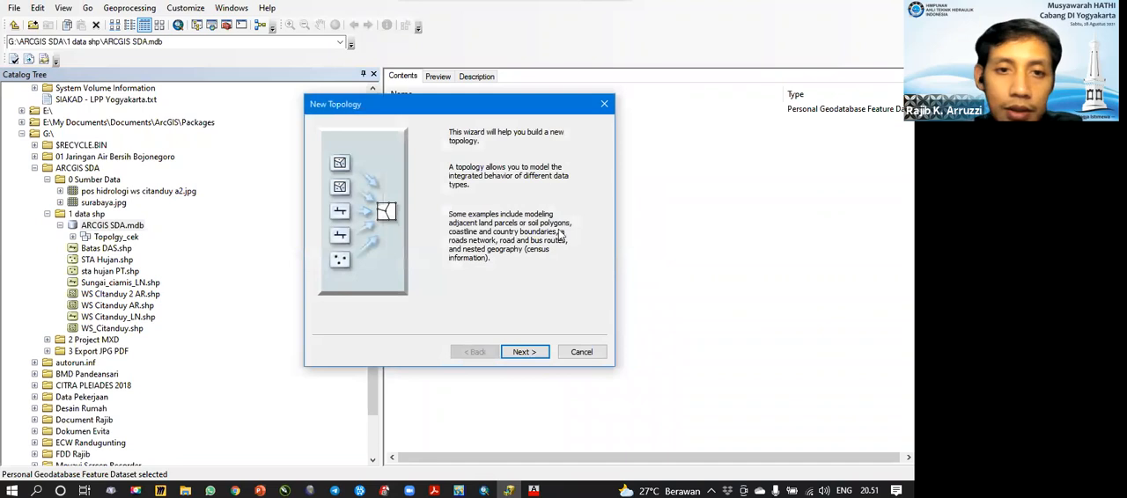
click(529, 353)
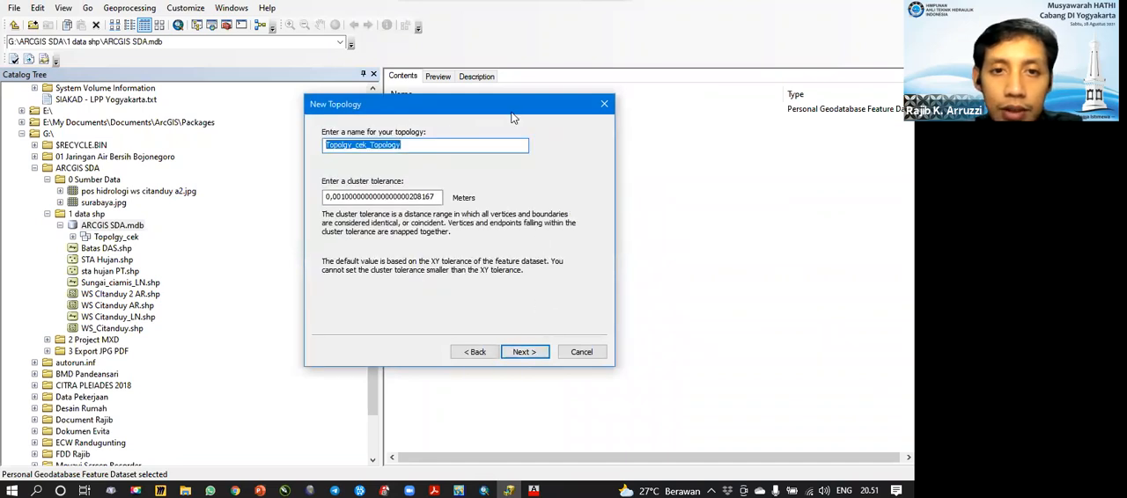
drag(513, 117, 594, 161)
click(606, 397)
Step: Include Sta_Hujan_PT, Sungai_LN and WS_Citanduy_AR in the topology and keep their default ranks
click(411, 202)
click(411, 214)
click(411, 227)
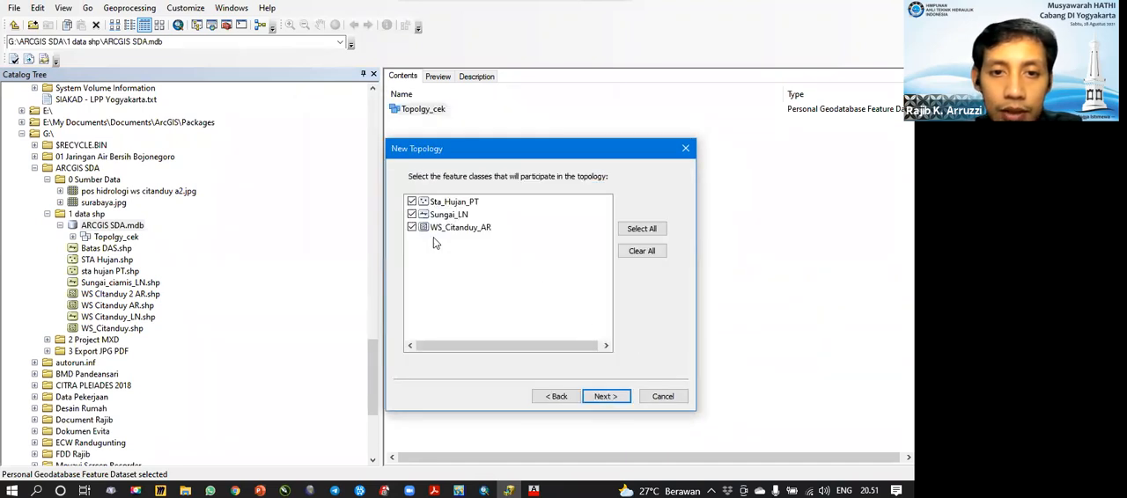
click(605, 397)
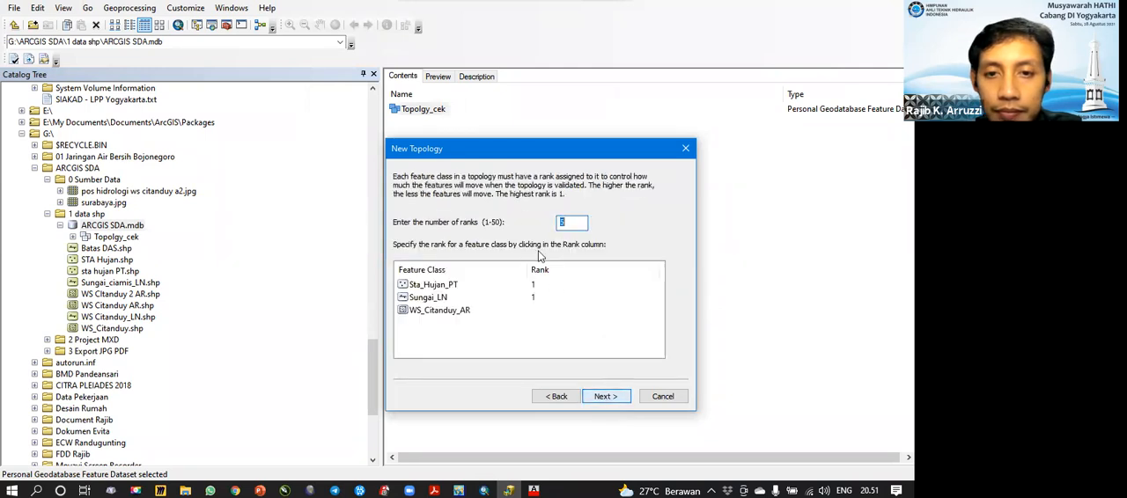
click(604, 397)
Step: Add a Must Not Overlap rule for the WS_Citanduy_AR feature class
click(652, 204)
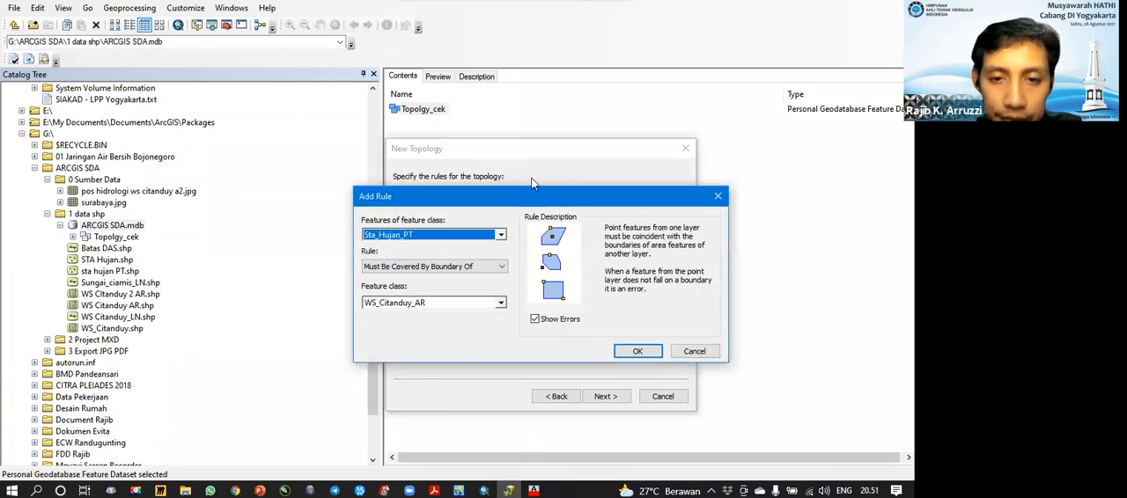
drag(523, 202, 449, 169)
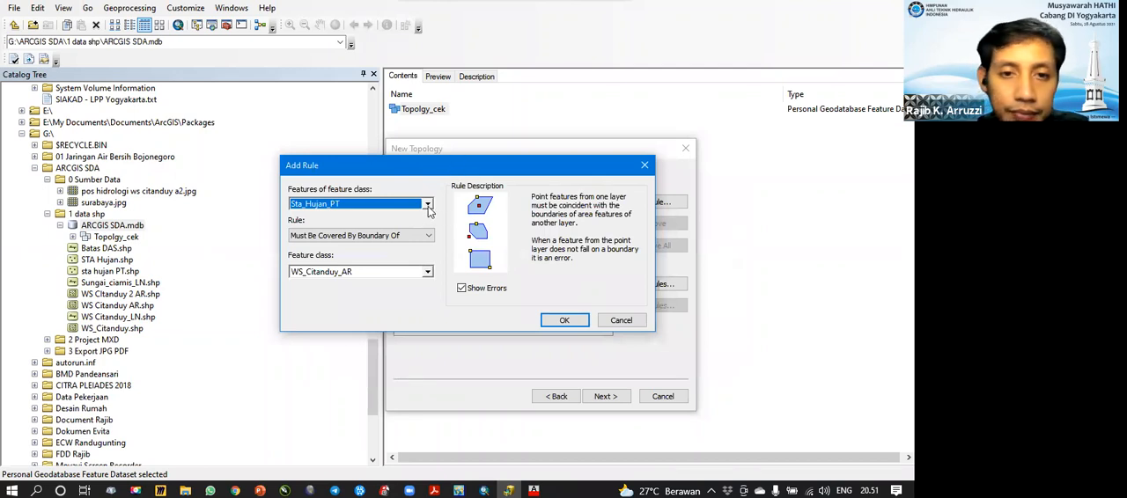
click(427, 204)
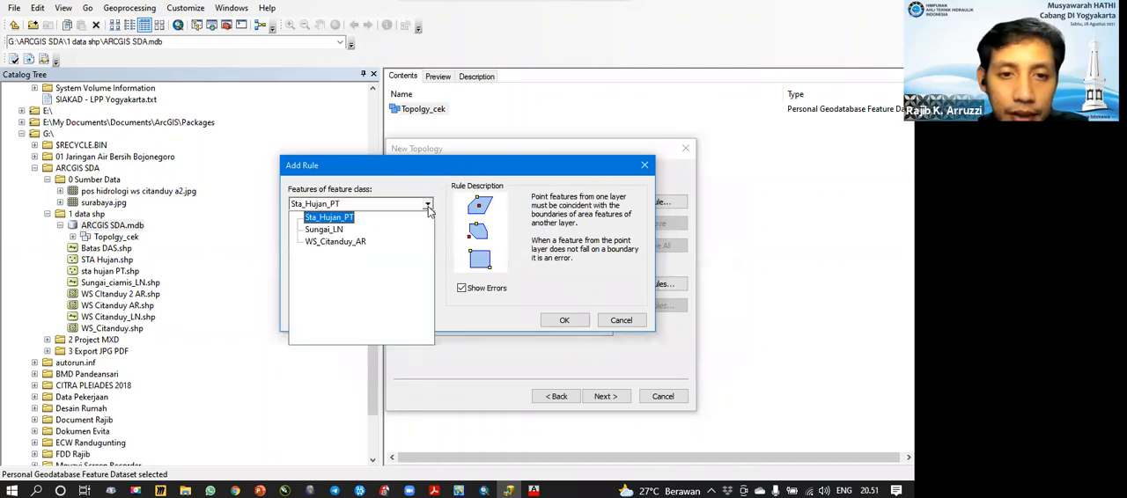
click(337, 243)
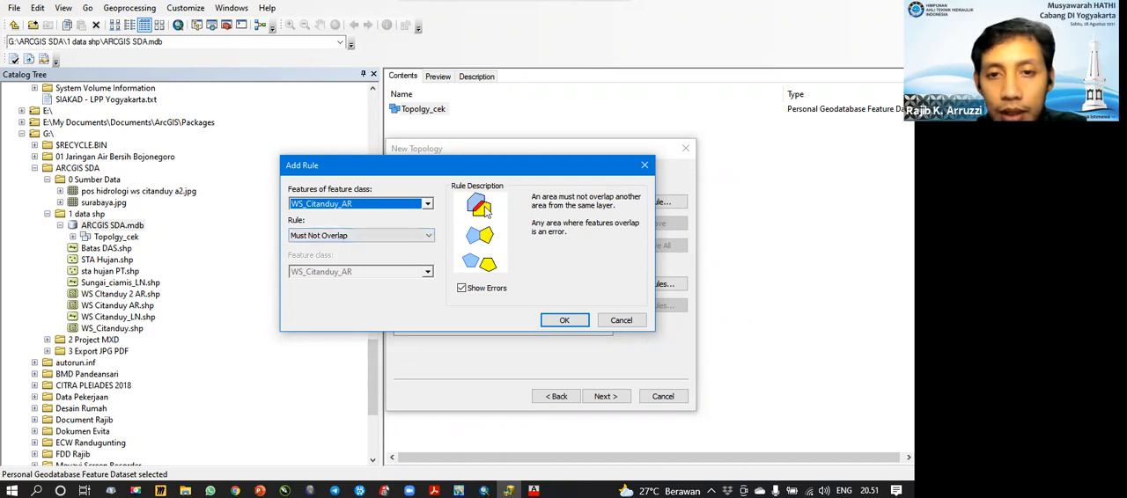
click(565, 322)
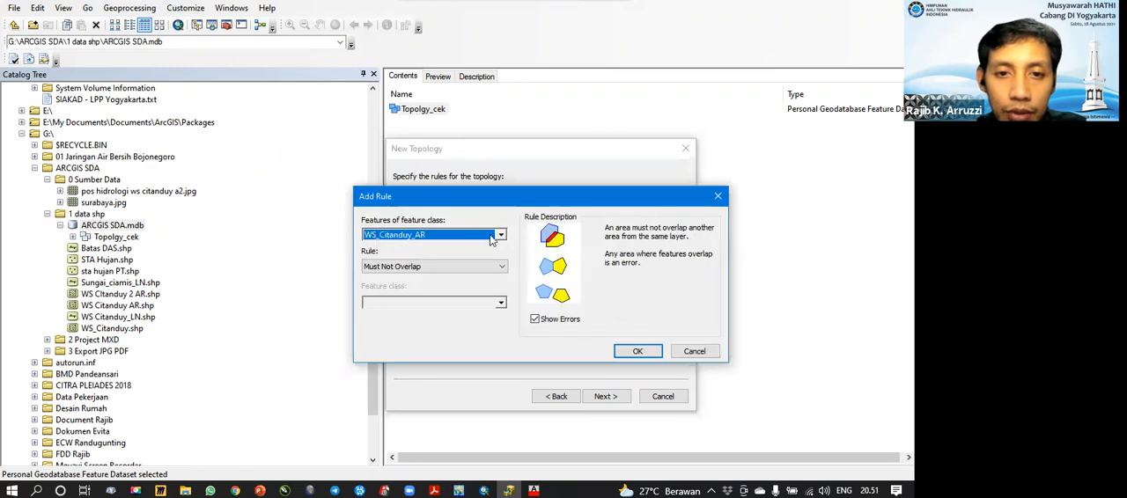
Step: Add a second rule, Must Not Have Gaps, for the WS_Citanduy_AR feature class
click(501, 267)
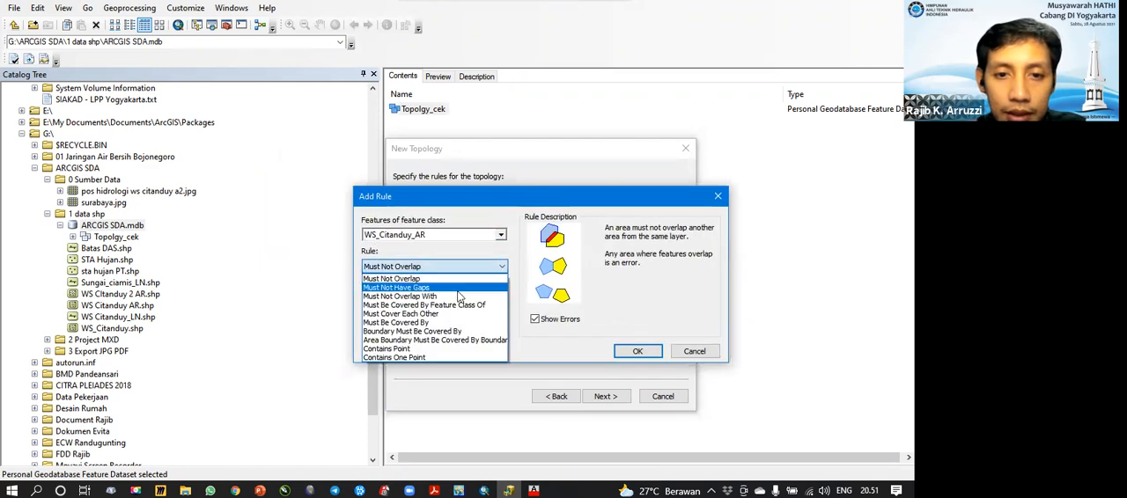
click(474, 291)
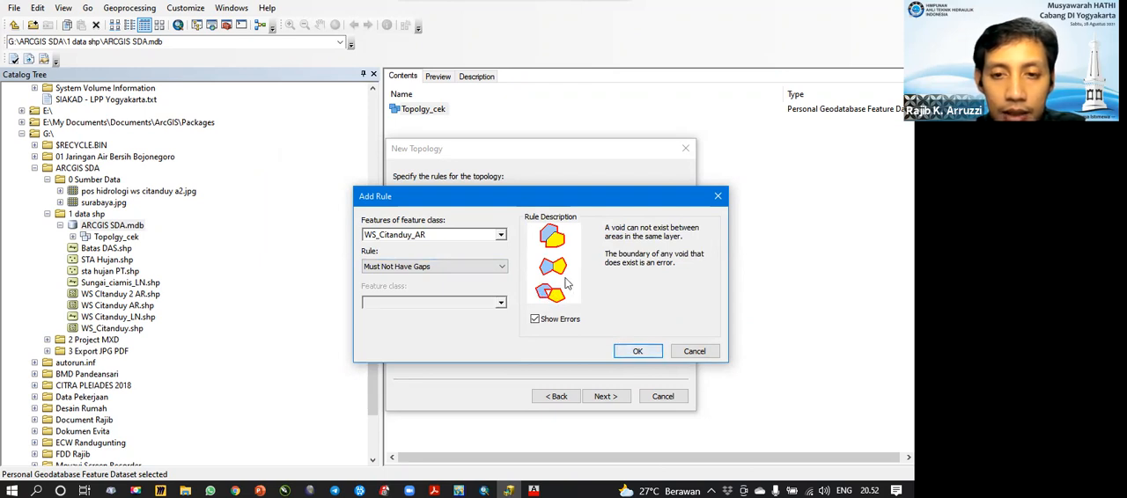
click(634, 351)
Step: Examine the topology rules offered for the Sungai_LN line feature class, and cancel adding another rule
click(650, 202)
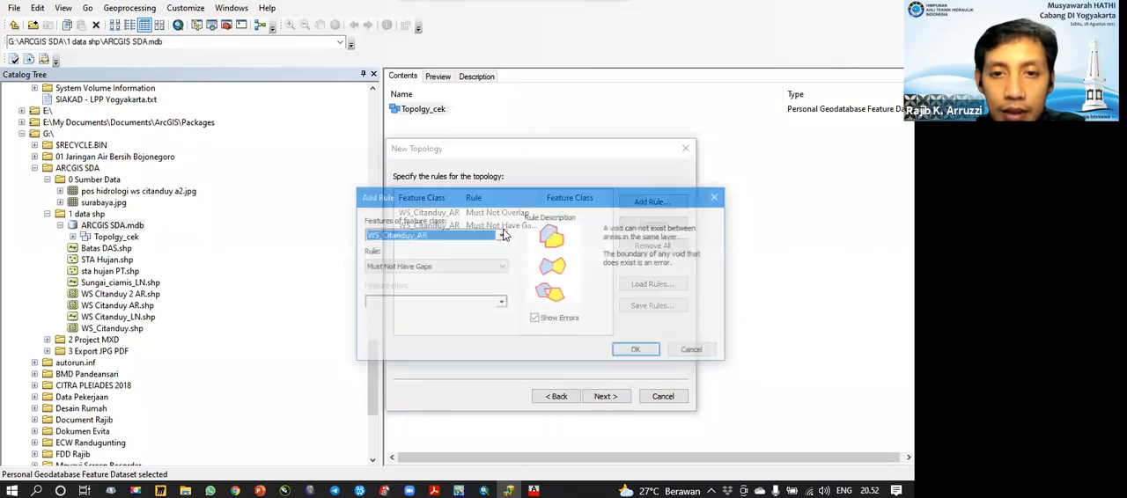
click(500, 236)
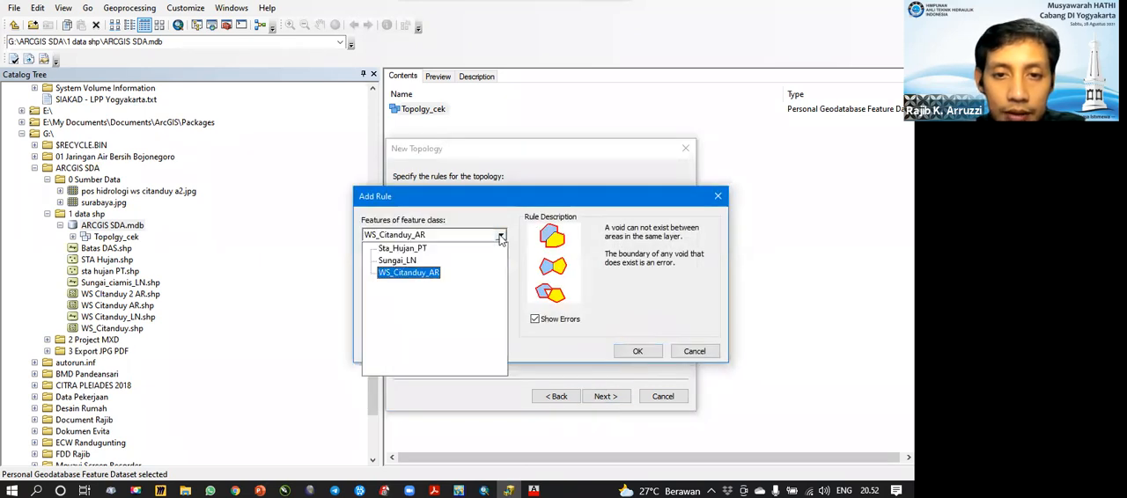
click(402, 261)
click(500, 268)
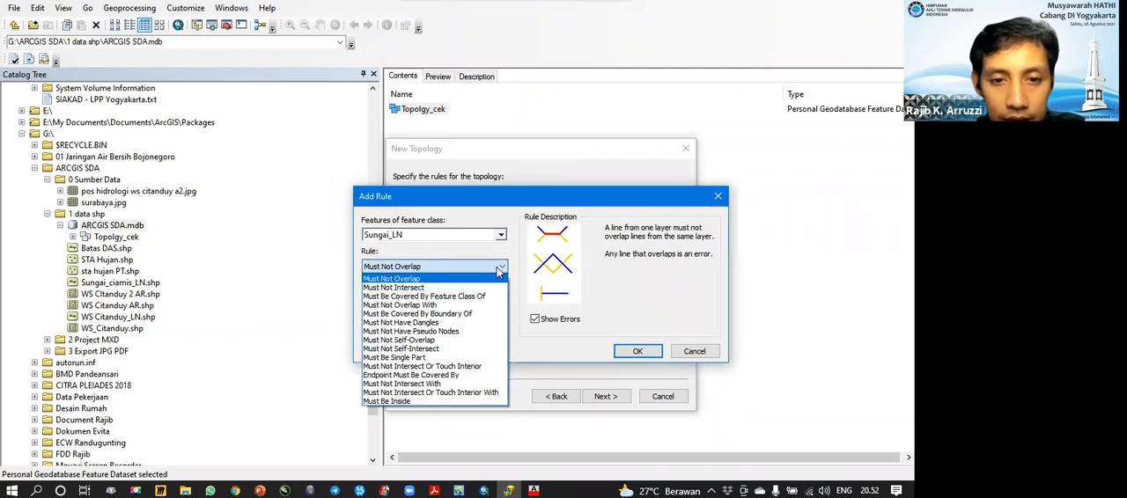
click(499, 273)
click(499, 273)
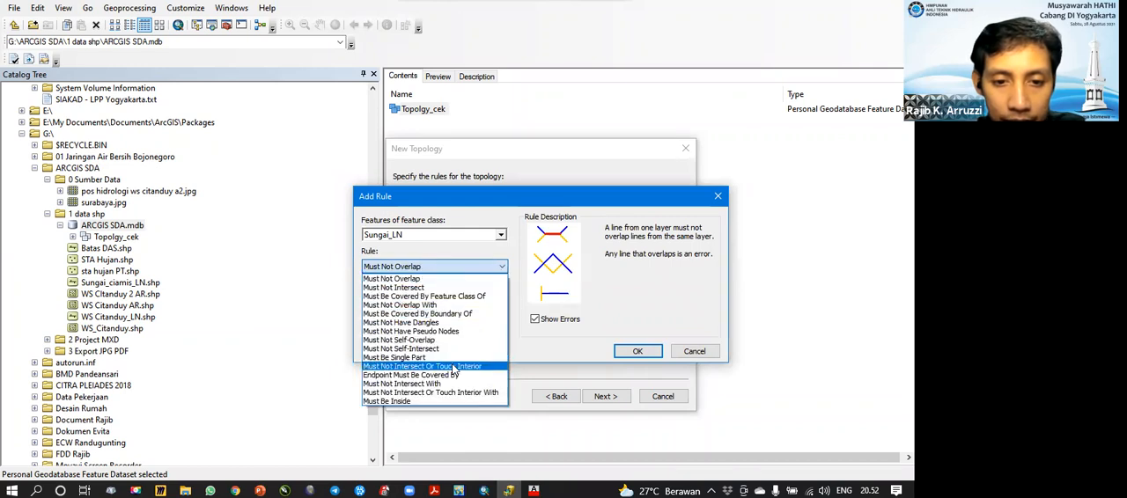
click(501, 267)
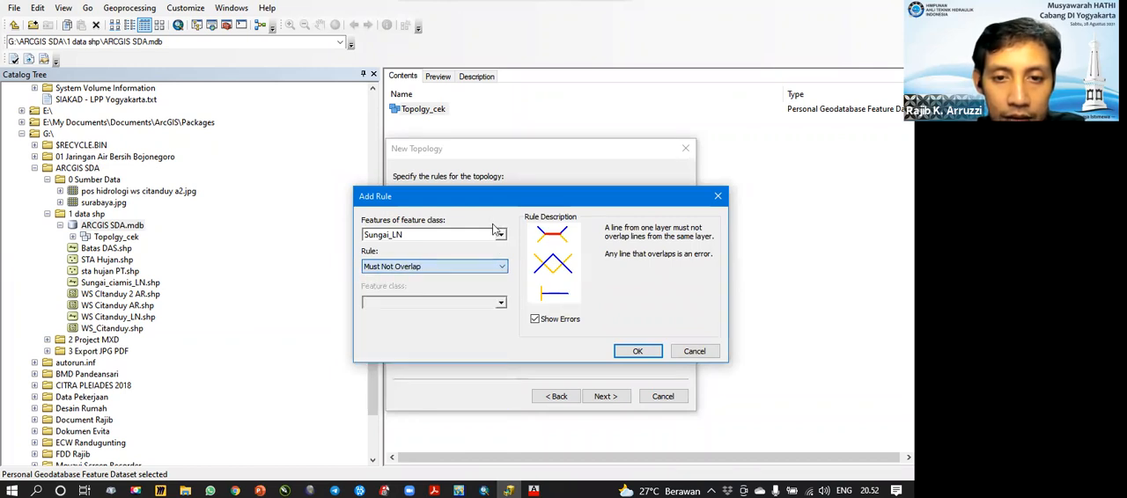
click(501, 269)
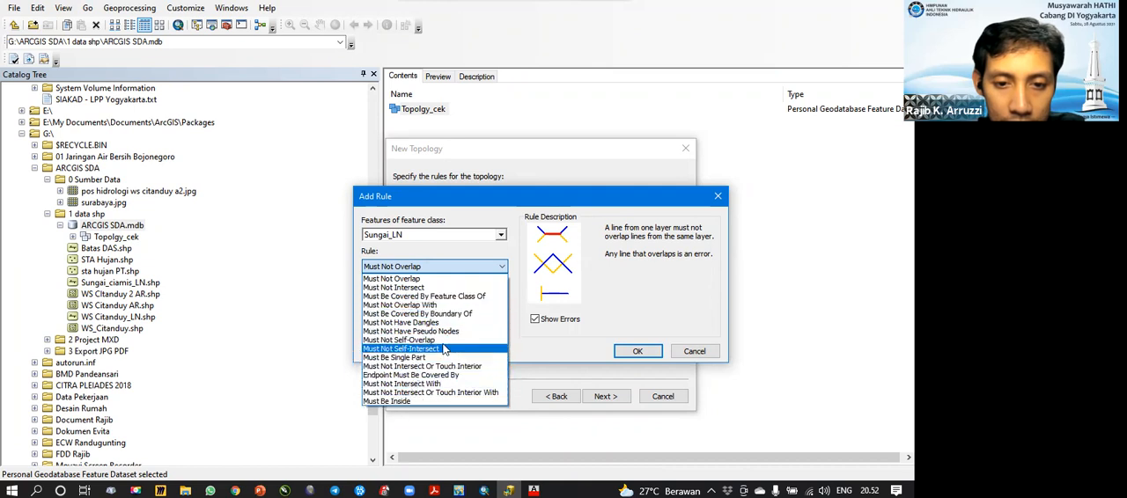
click(414, 278)
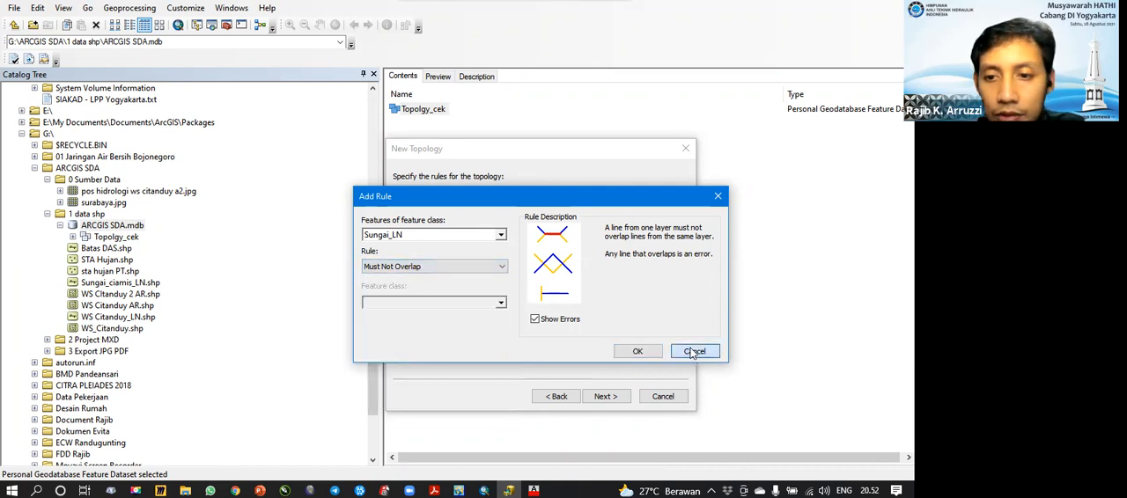
click(636, 350)
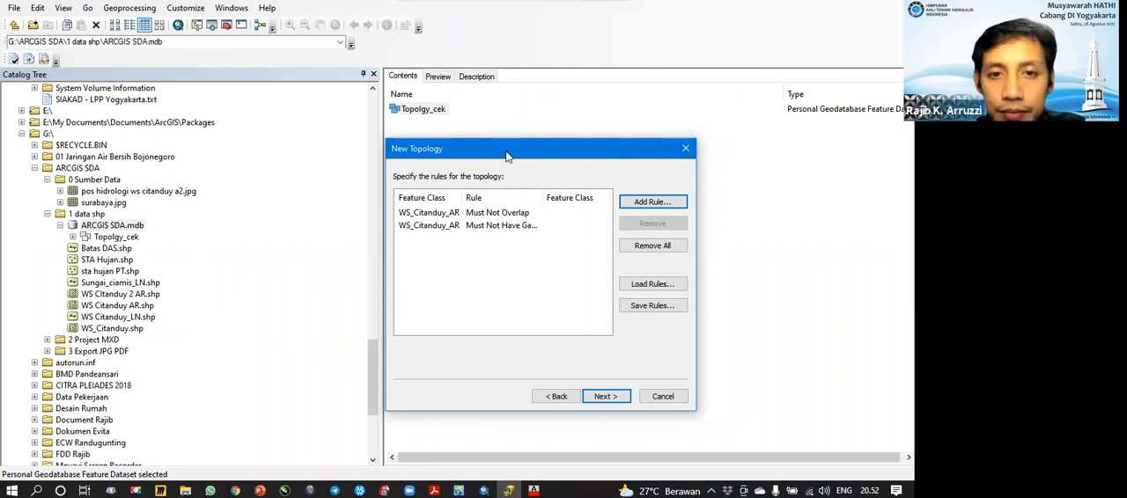
drag(506, 156, 508, 147)
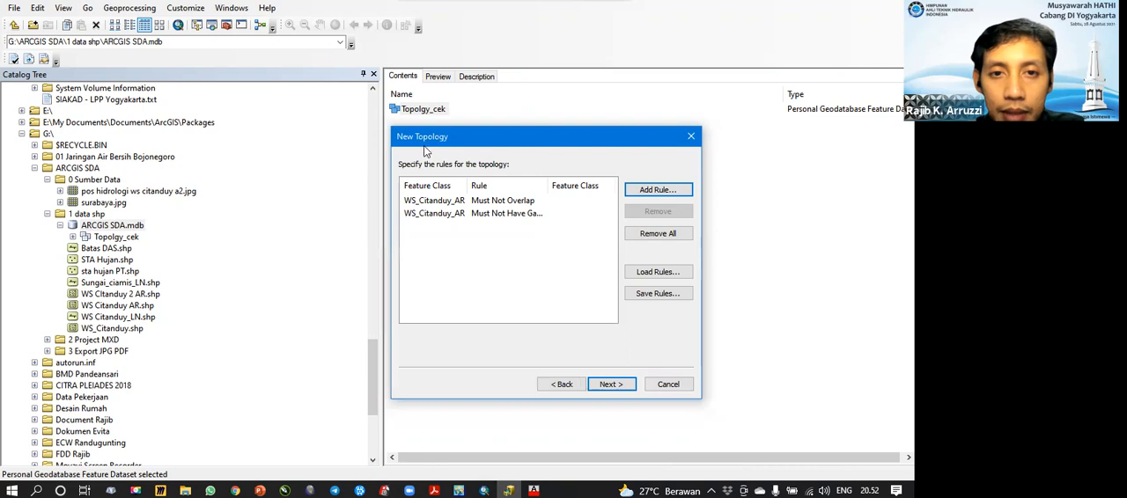
click(657, 190)
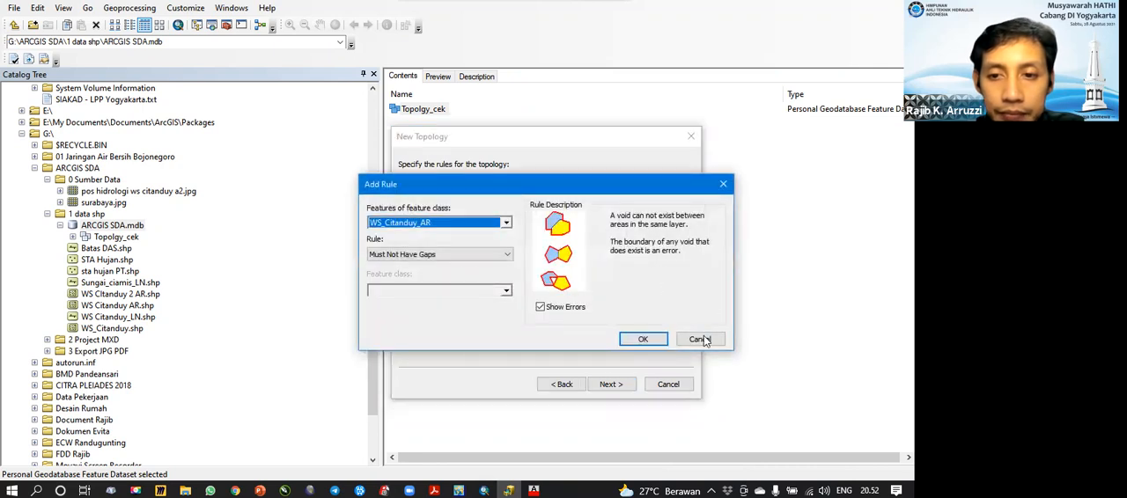
click(643, 339)
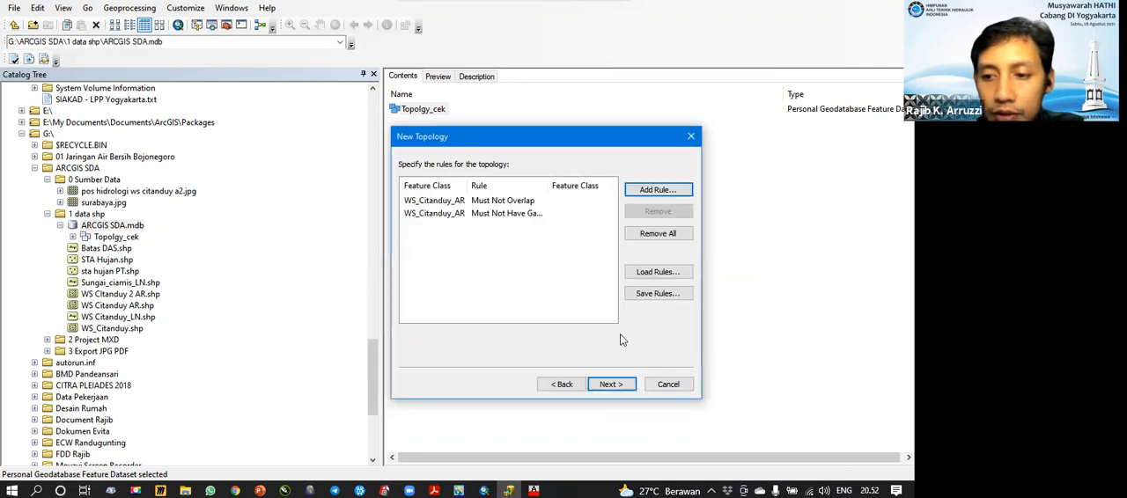
Step: Finish creating the topology from the summary and validate it immediately
click(611, 384)
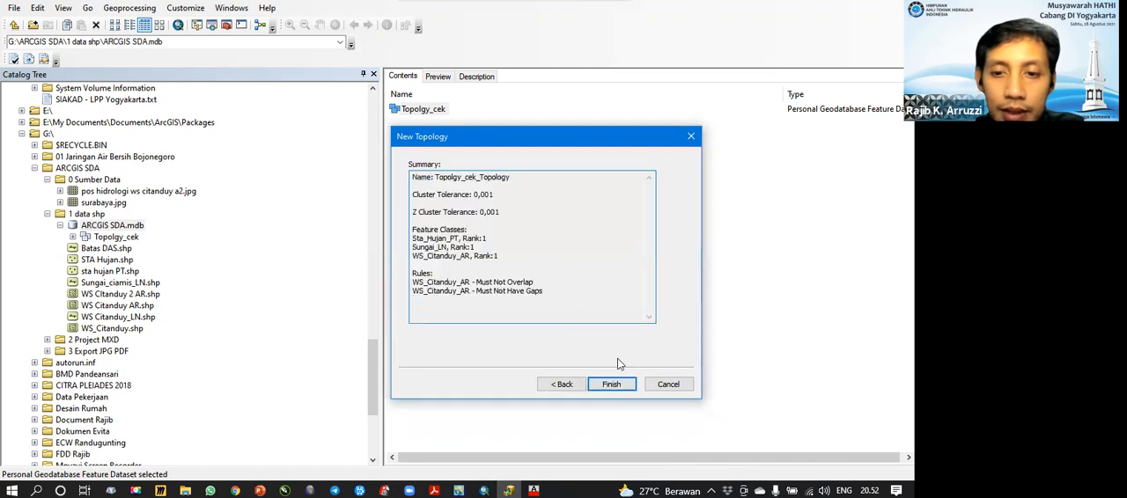
click(614, 384)
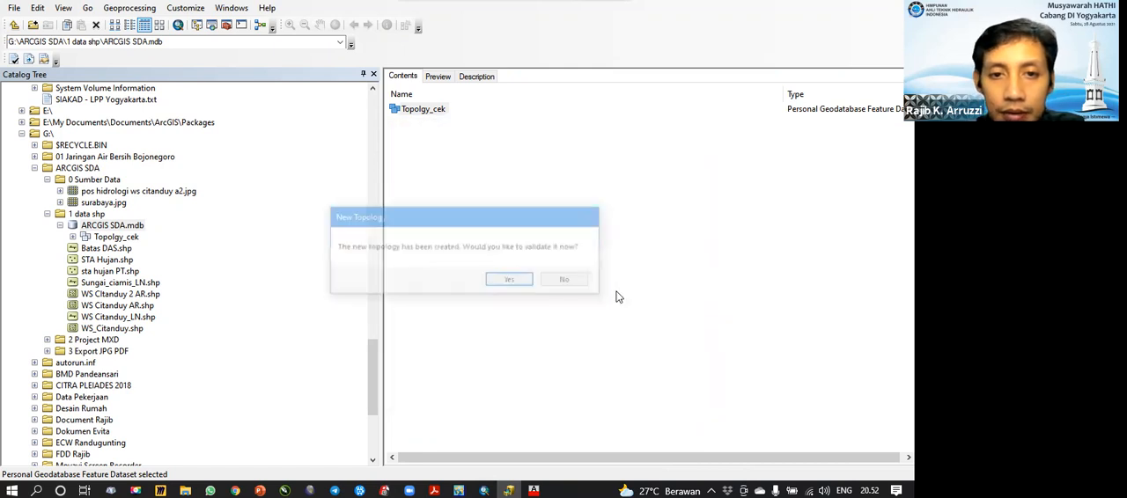
drag(407, 218, 526, 208)
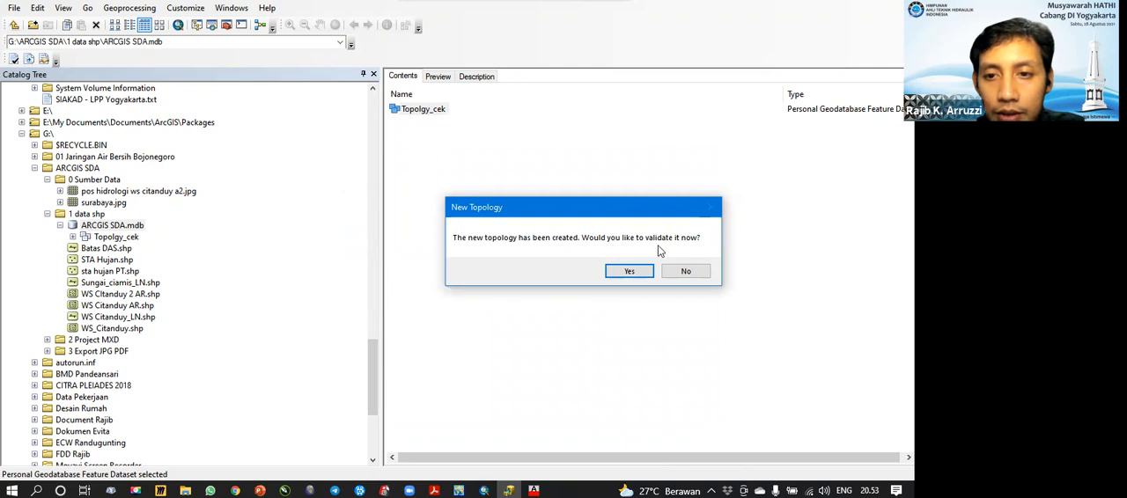
click(629, 271)
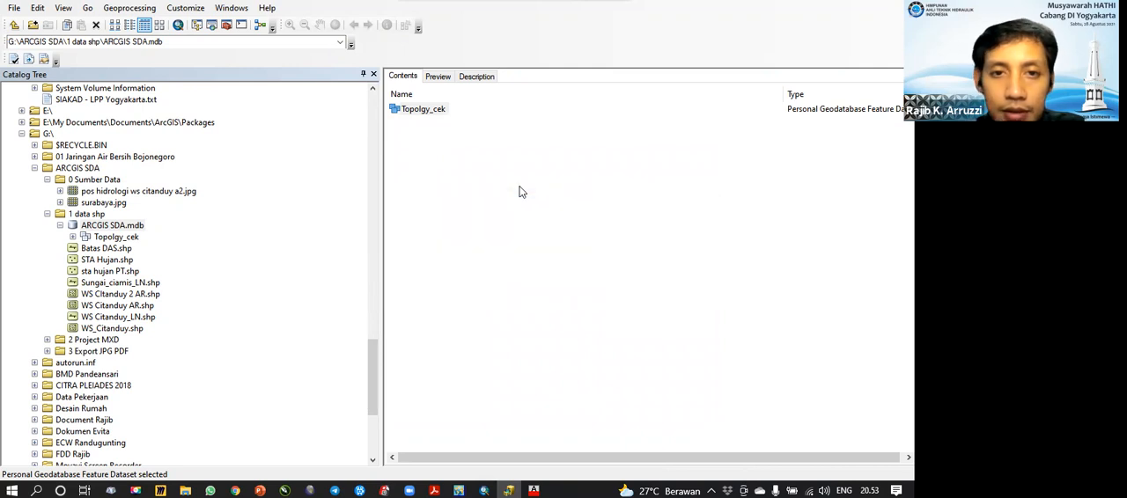
Step: Open the Topolgy_cek dataset and add Topolgy_cek_Topology to the blank ArcMap document together with all its participating feature classes
click(445, 159)
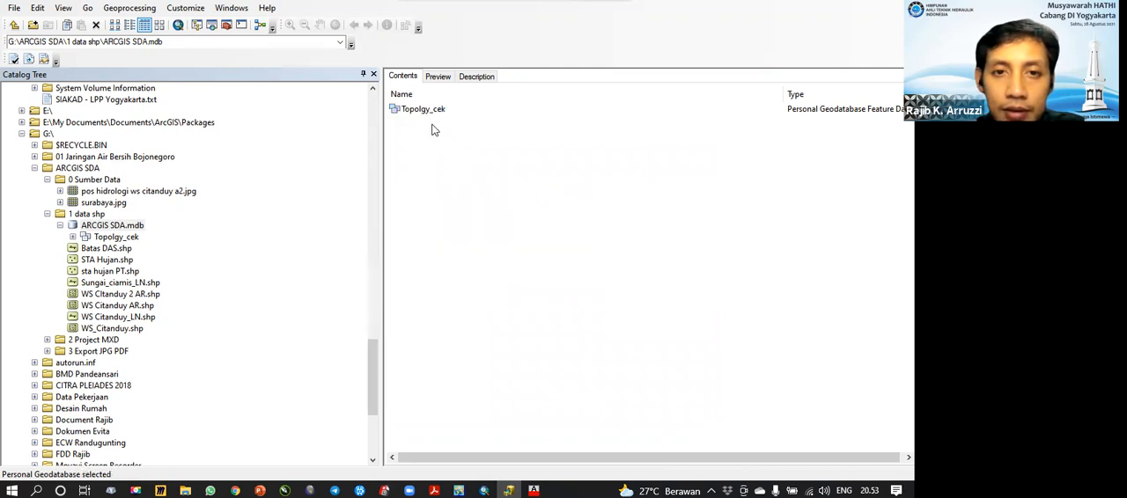
double_click(119, 237)
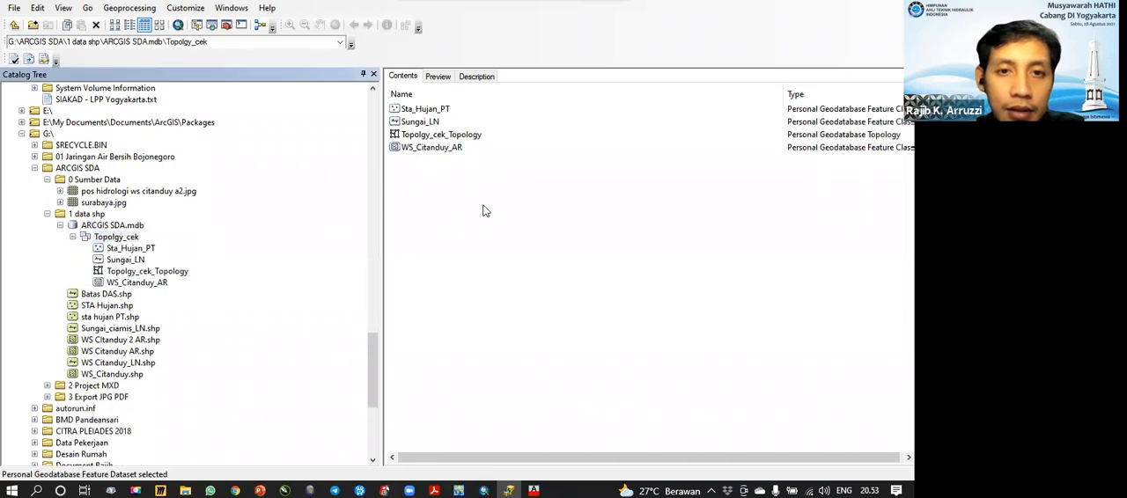
click(445, 136)
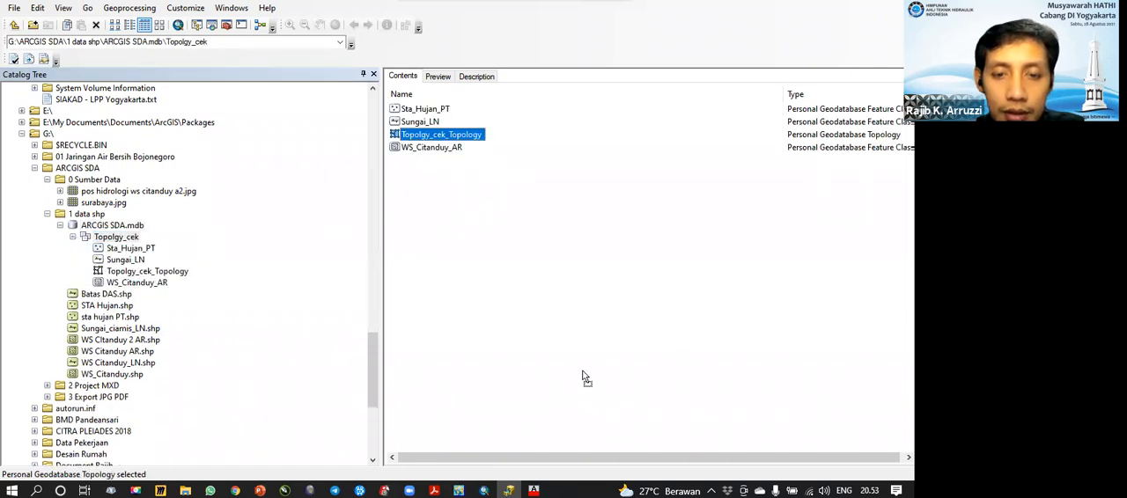
drag(444, 136, 256, 229)
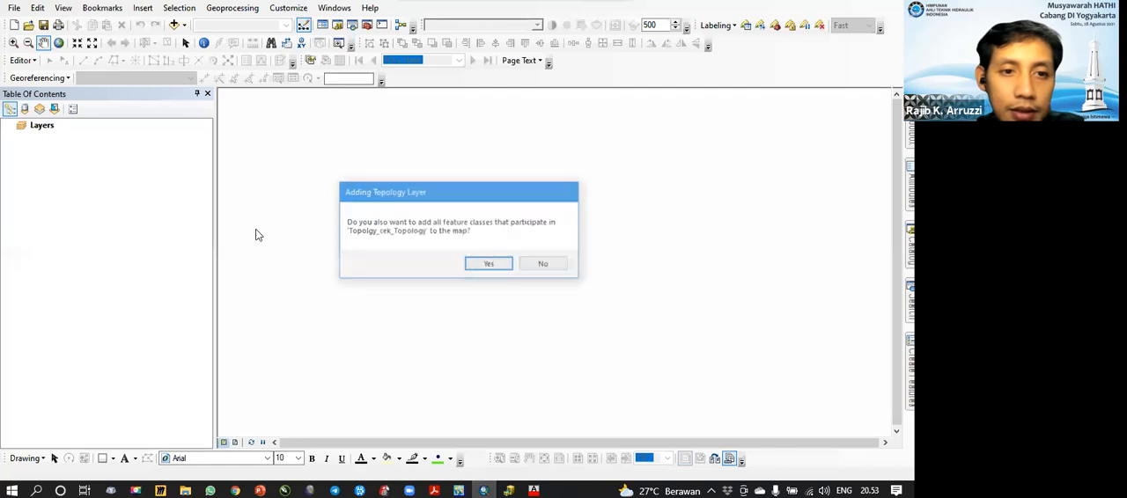
click(486, 263)
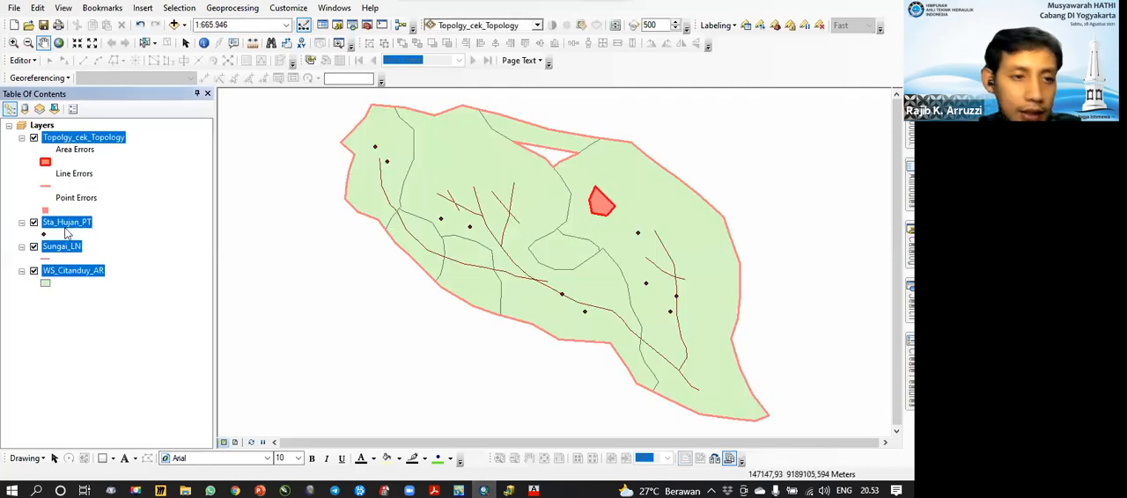
Step: Hide the Sungai_LN and Sta_Hujan_PT layers and start editing the WS_Citanduy_AR features
click(34, 247)
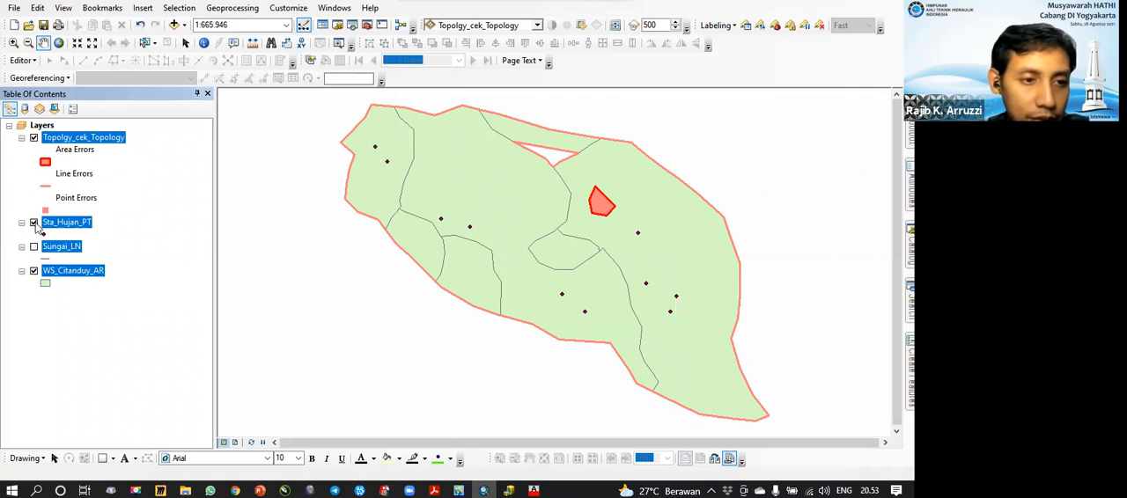
click(135, 314)
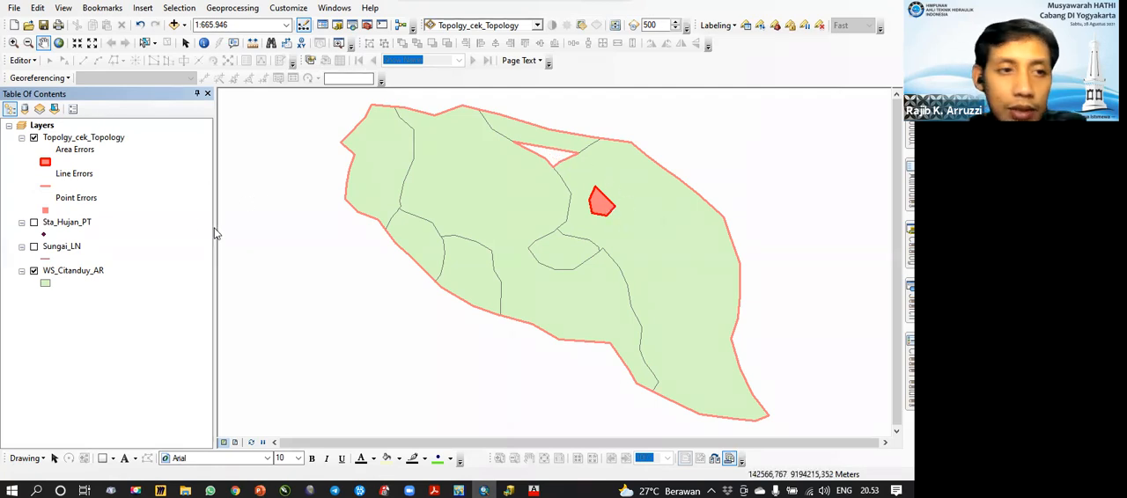
right_click(66, 272)
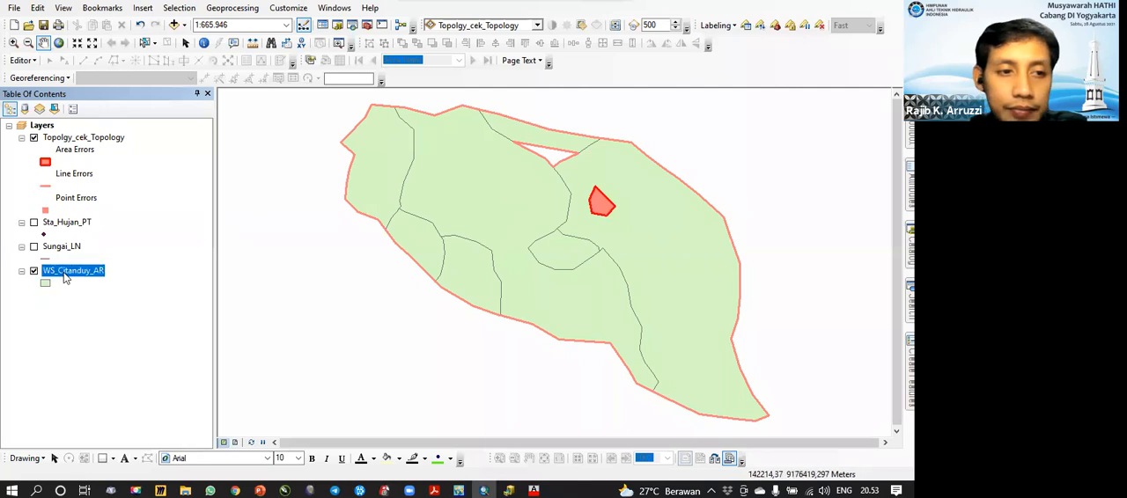
mouse_move(224, 153)
click(296, 154)
scroll(557, 141, up, 5)
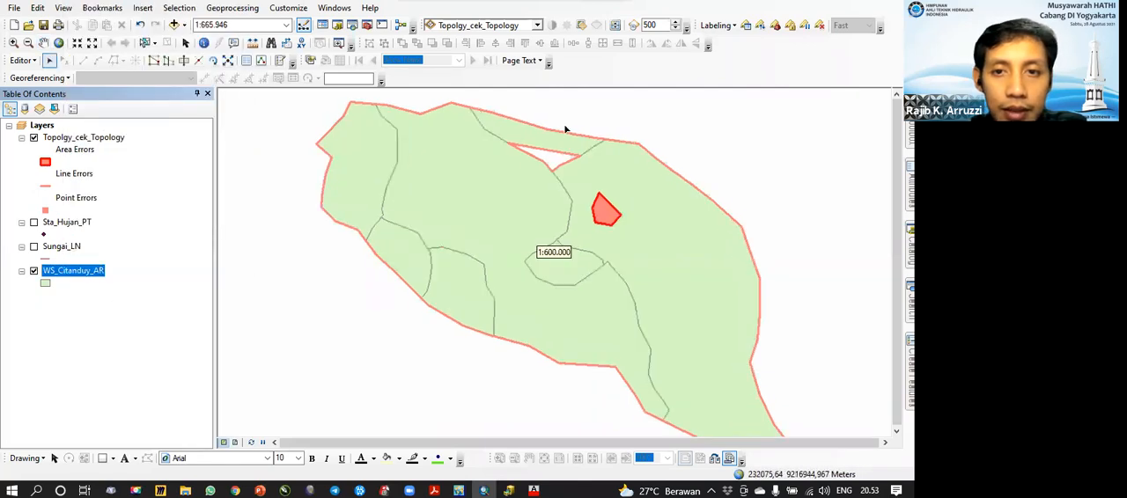
Step: Select the polygon above the white gap and reshape its lower edge by tracing the neighbouring boundaries so it fills the gap
click(459, 198)
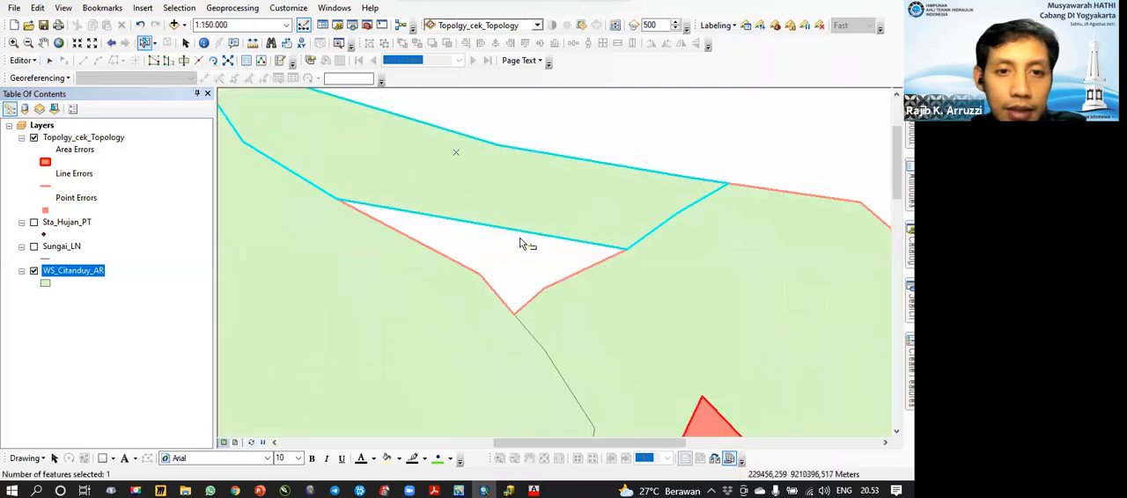
click(168, 60)
click(317, 188)
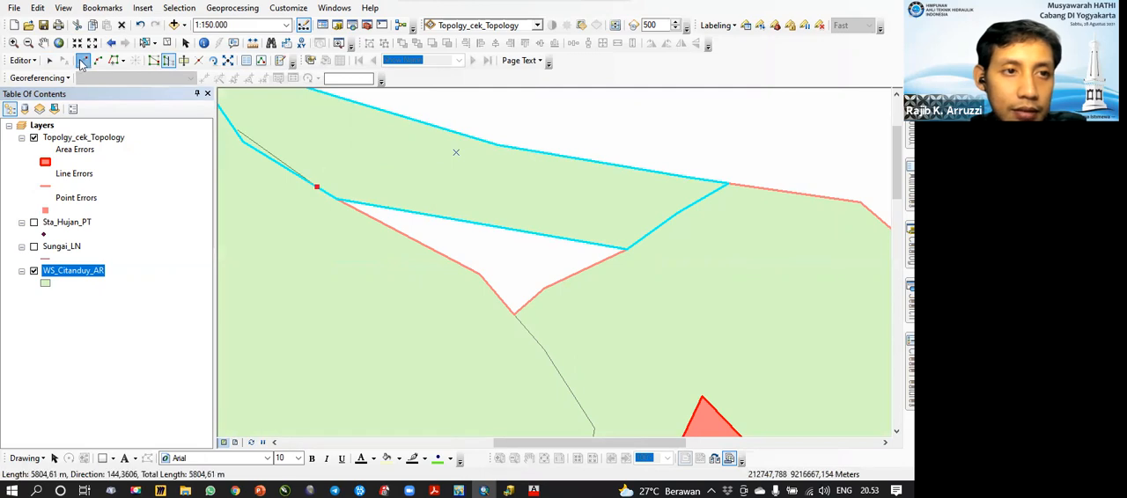
click(114, 61)
click(320, 189)
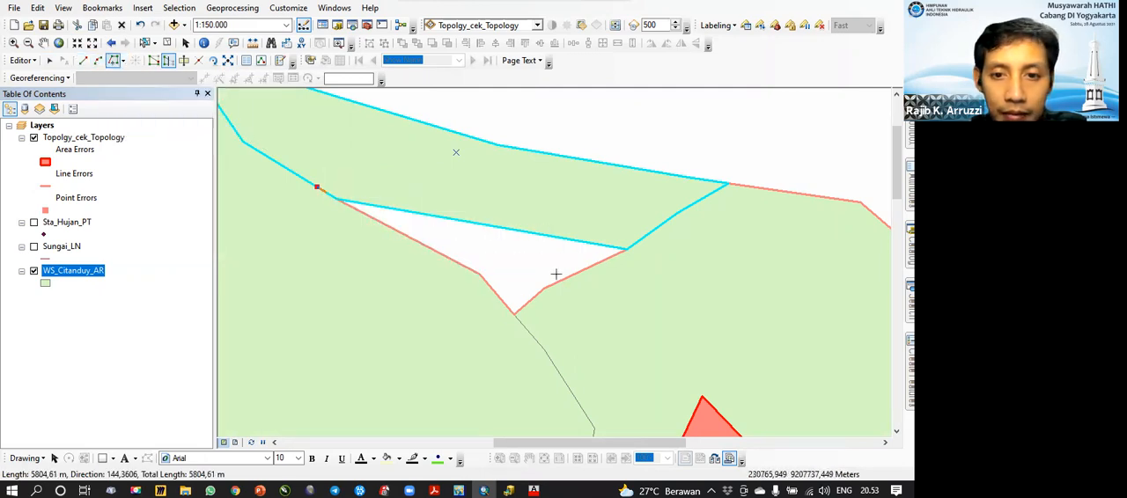
double_click(655, 231)
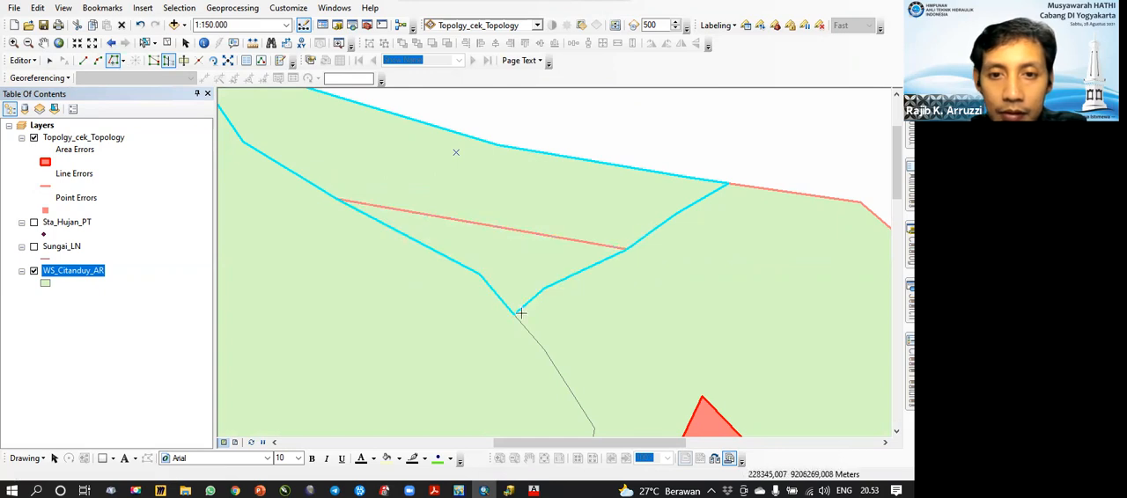
Step: Select the small polygon at the red area error, clip the surrounding basin polygon with it, and save the edits
drag(483, 335, 337, 157)
drag(381, 226, 313, 170)
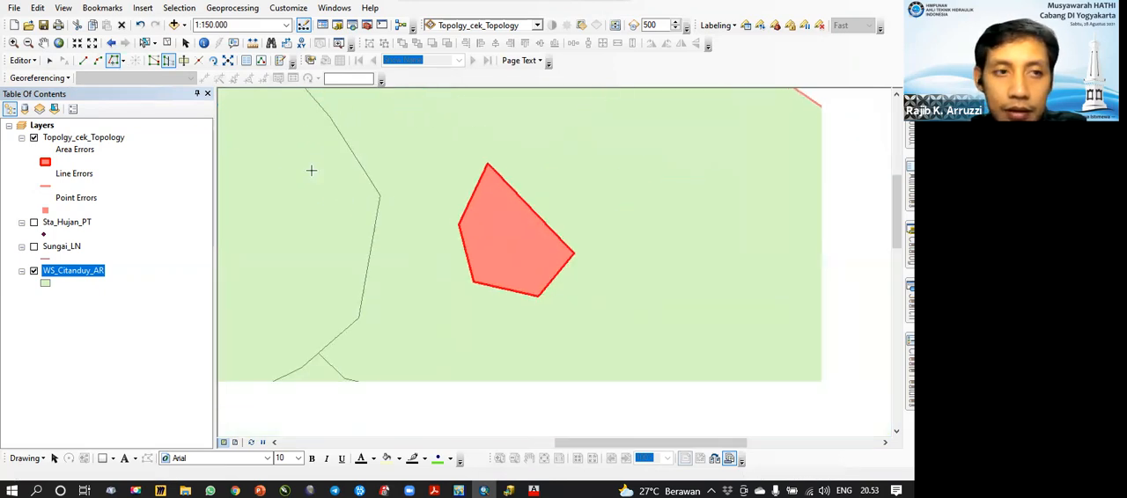
click(167, 44)
click(145, 44)
drag(511, 234, 594, 318)
shift+click(608, 217)
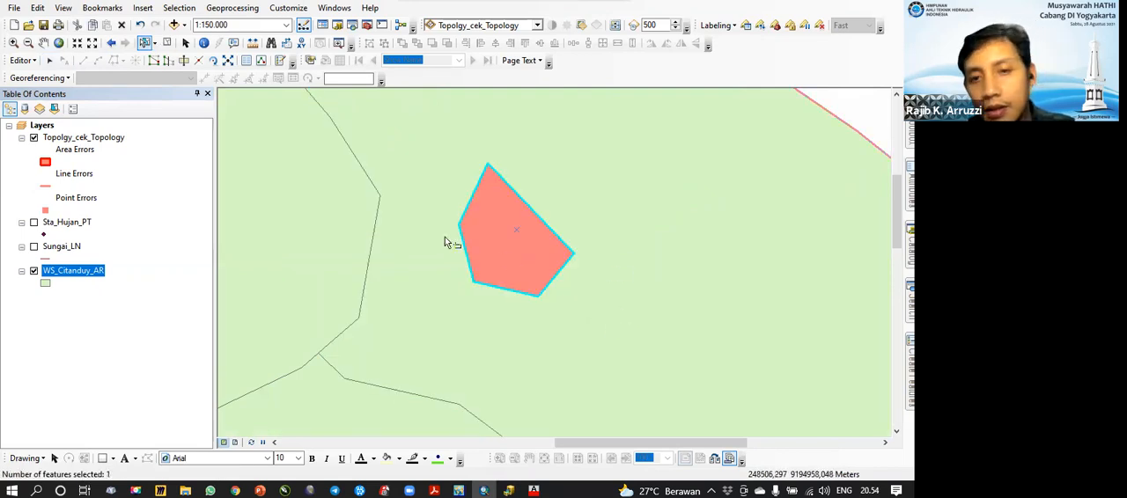
scroll(521, 241, down, 4)
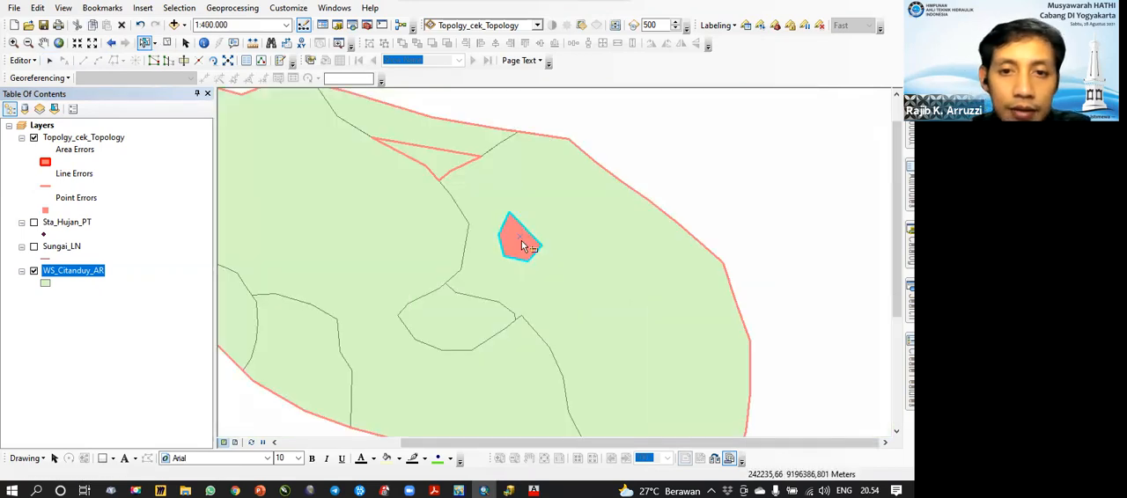
click(27, 60)
click(35, 231)
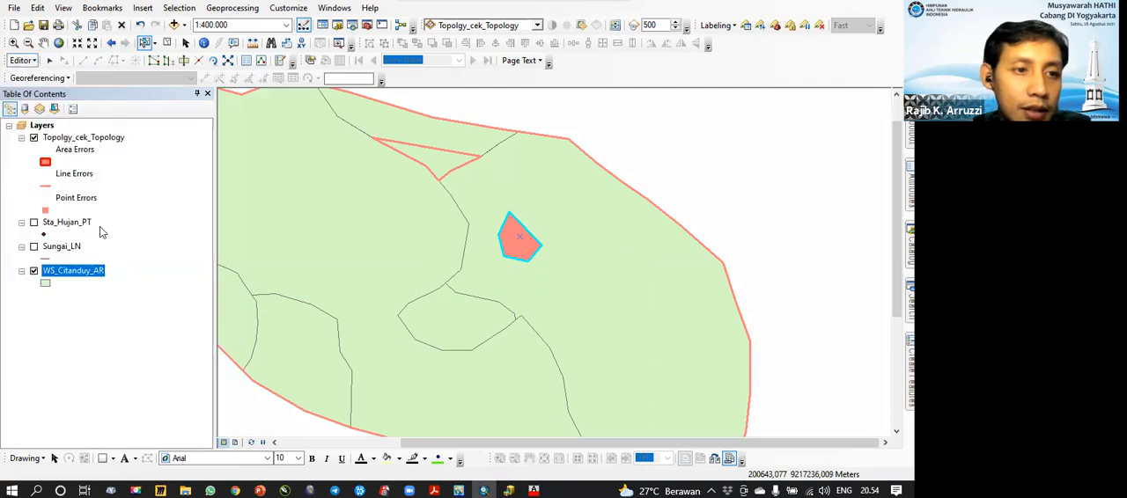
click(554, 211)
click(23, 60)
click(41, 107)
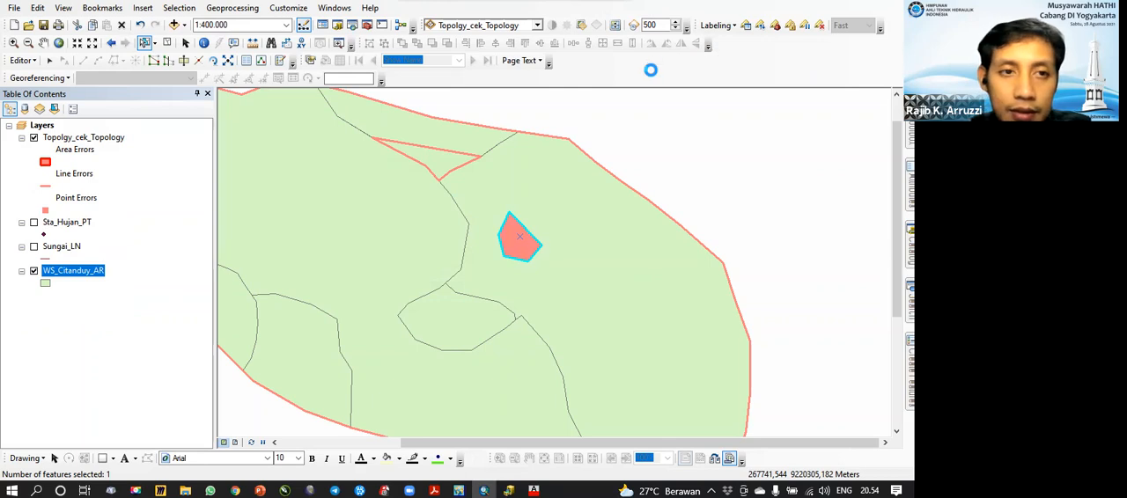
Step: Display the Topology toolbar and clear the selected features
right_click(777, 43)
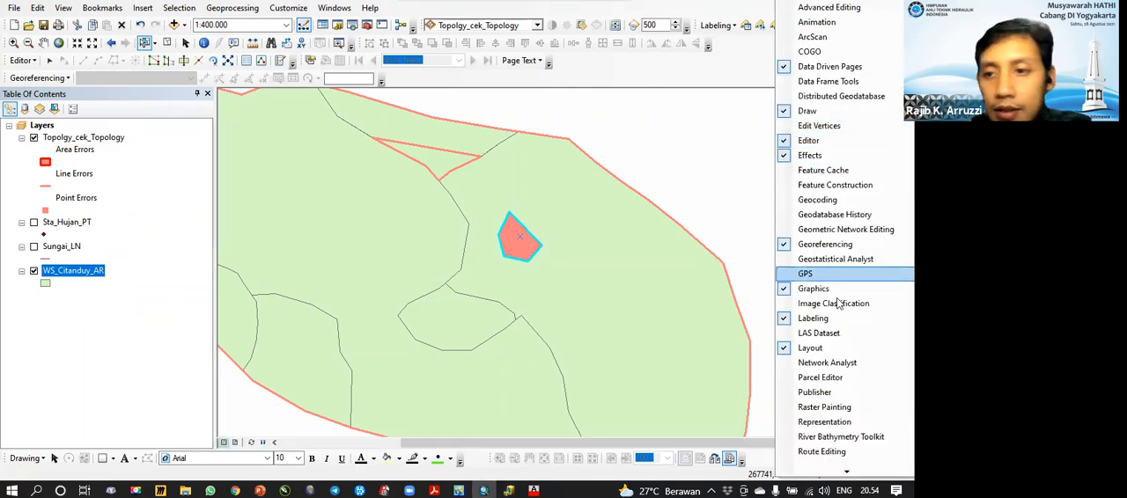
mouse_move(844, 476)
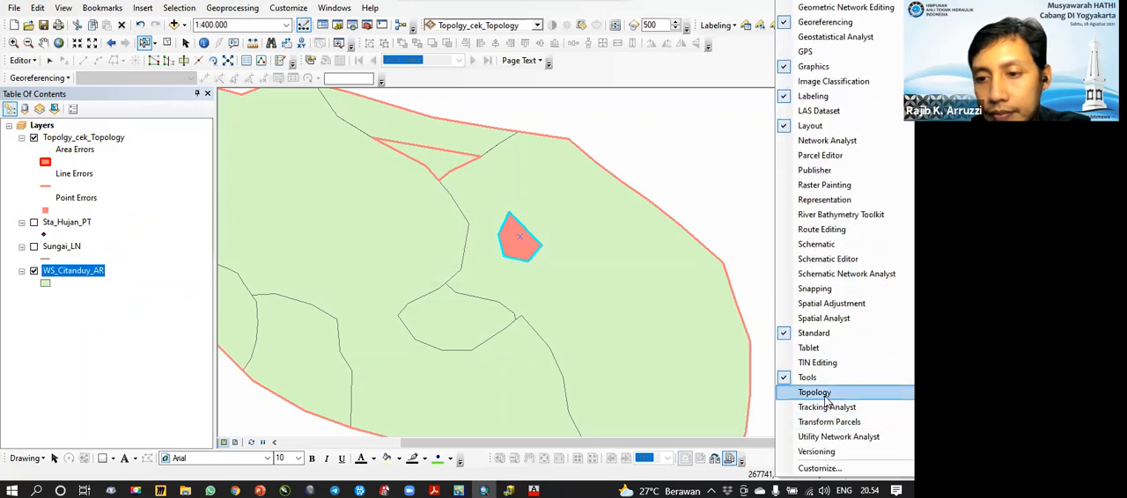
click(819, 393)
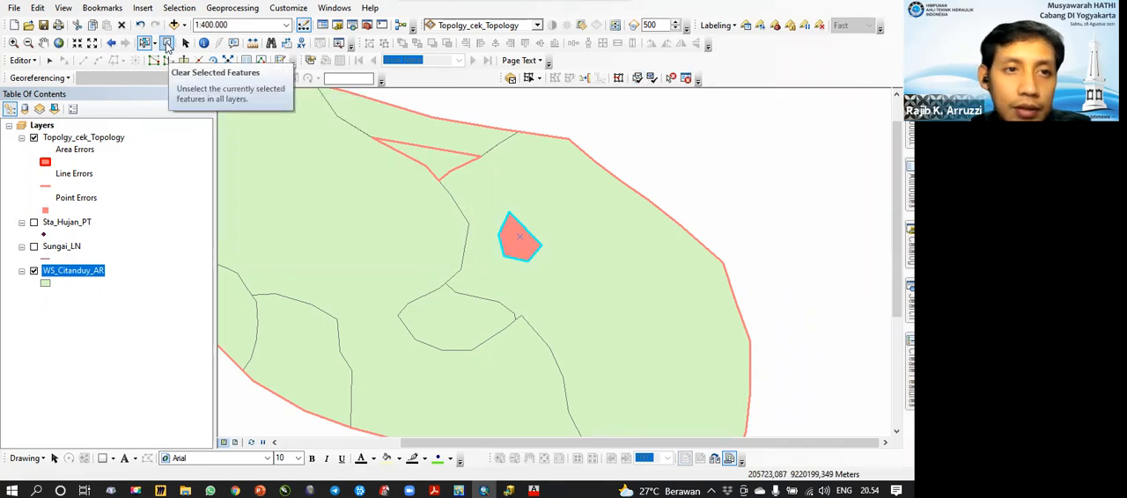
click(227, 61)
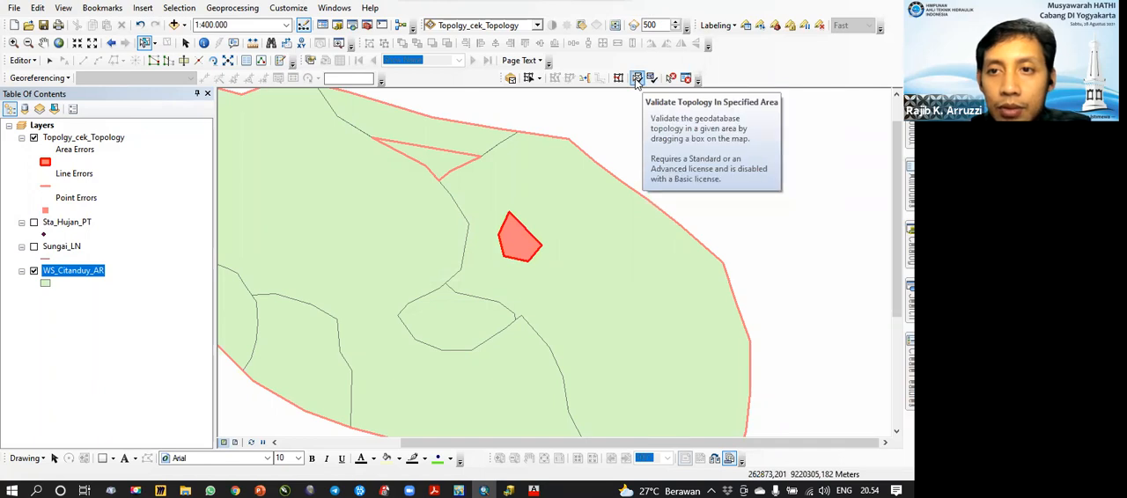
Step: Validate the topology in the current extent with the whole basin in view
scroll(649, 224, up, 3)
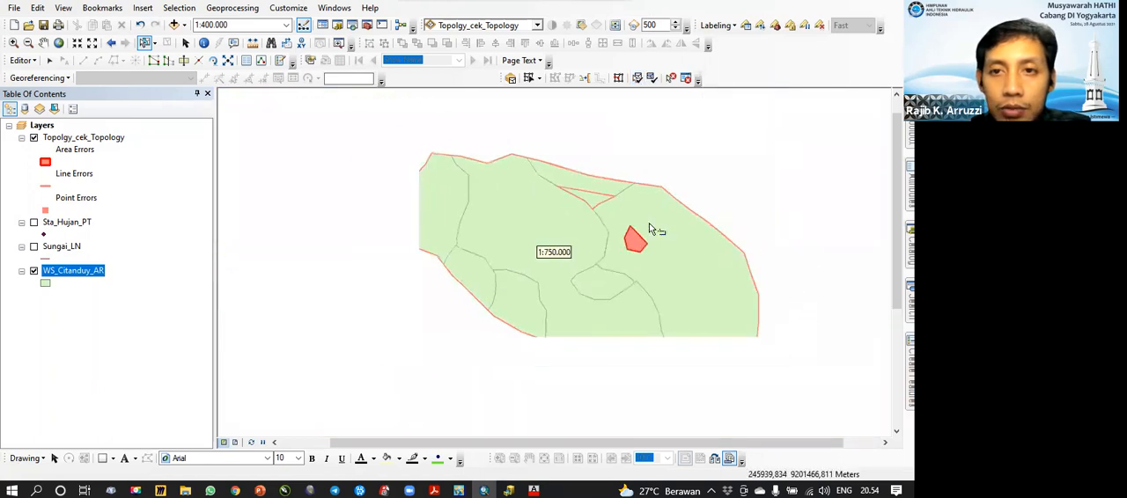
click(637, 77)
click(652, 79)
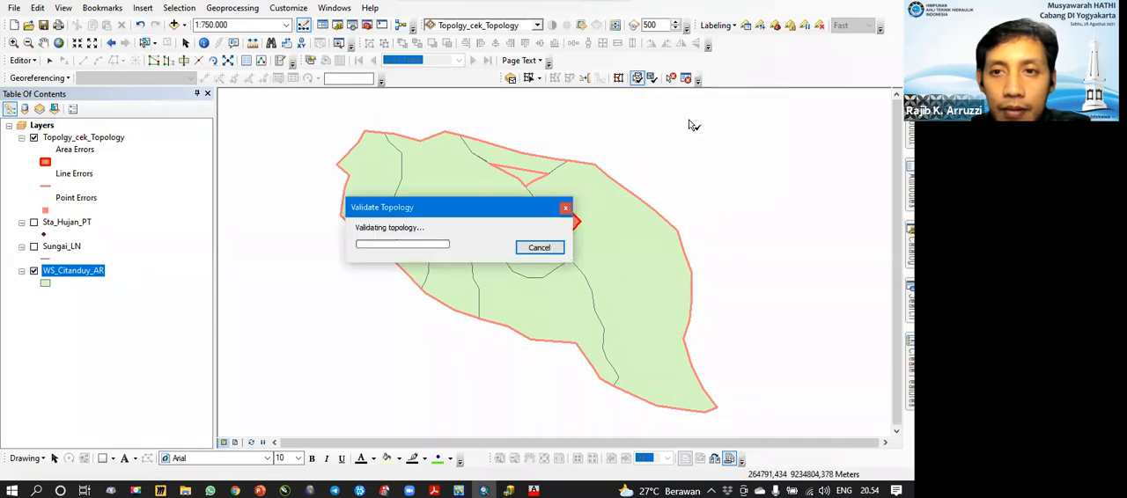
drag(666, 174, 638, 185)
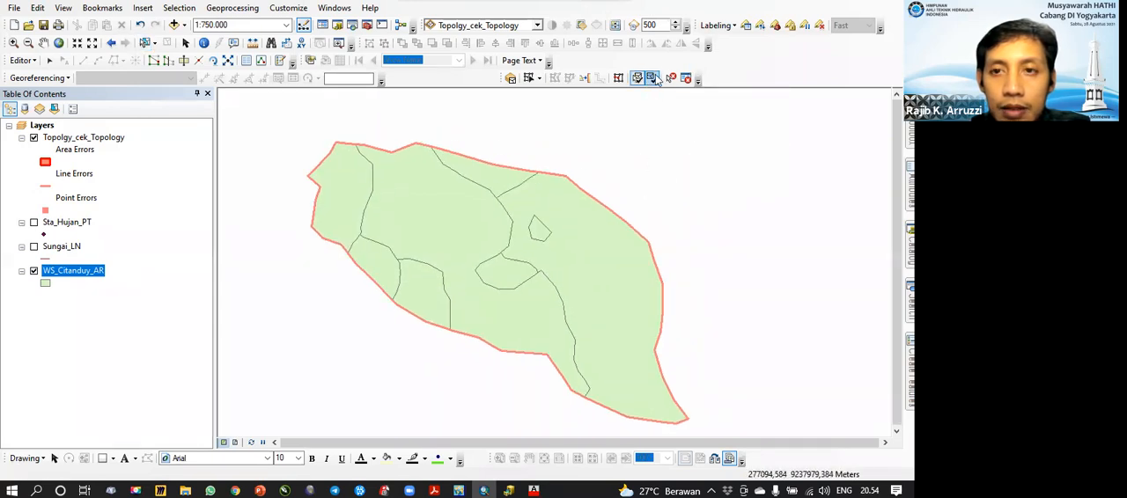